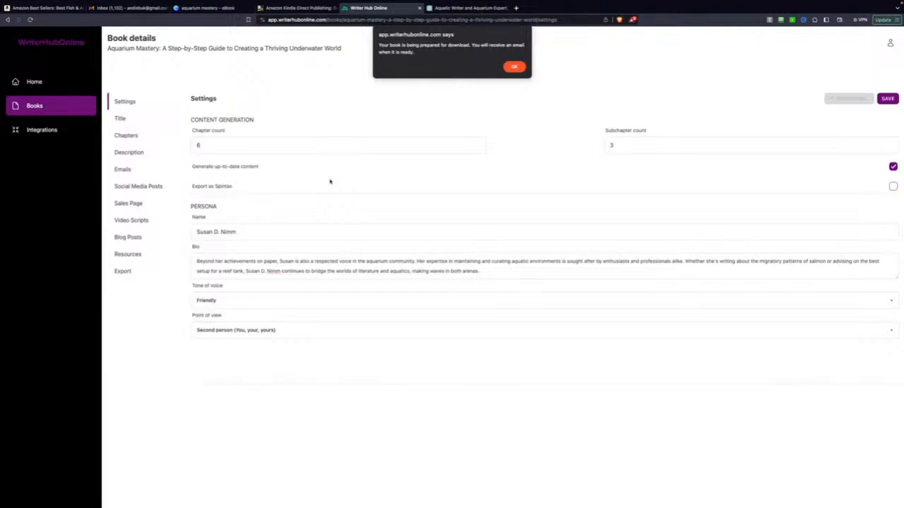
# Switch to Gmail, open the "Your book is ready for download" email and save the exported book archive in Downloads
pyautogui.click(125, 8)
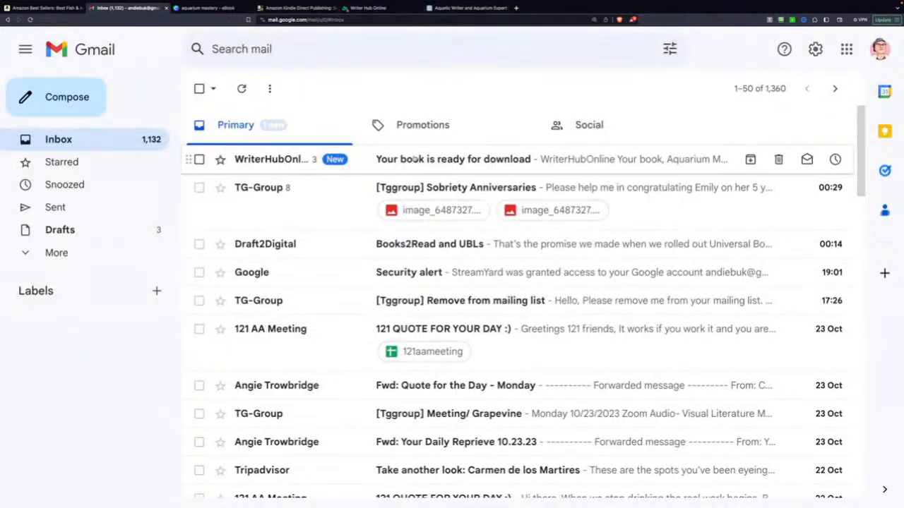
pyautogui.click(413, 158)
pyautogui.scroll(-4, 433, 178)
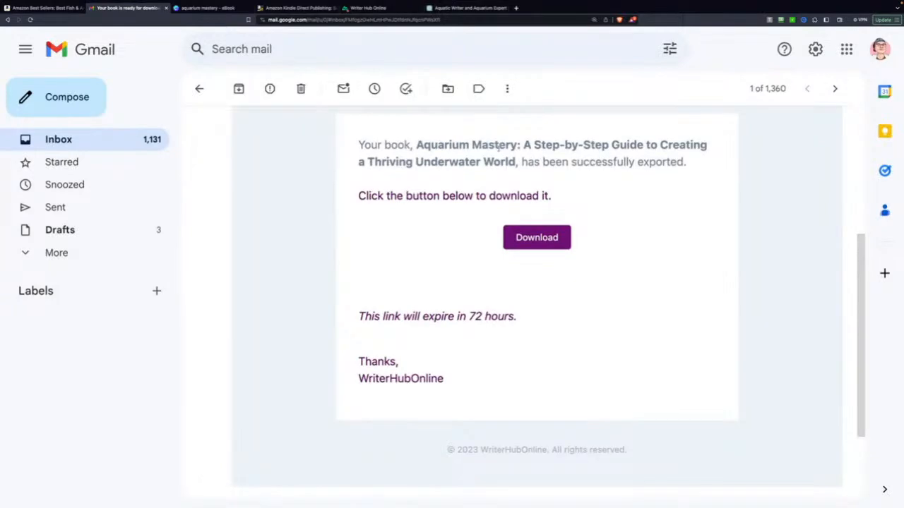
pyautogui.click(545, 242)
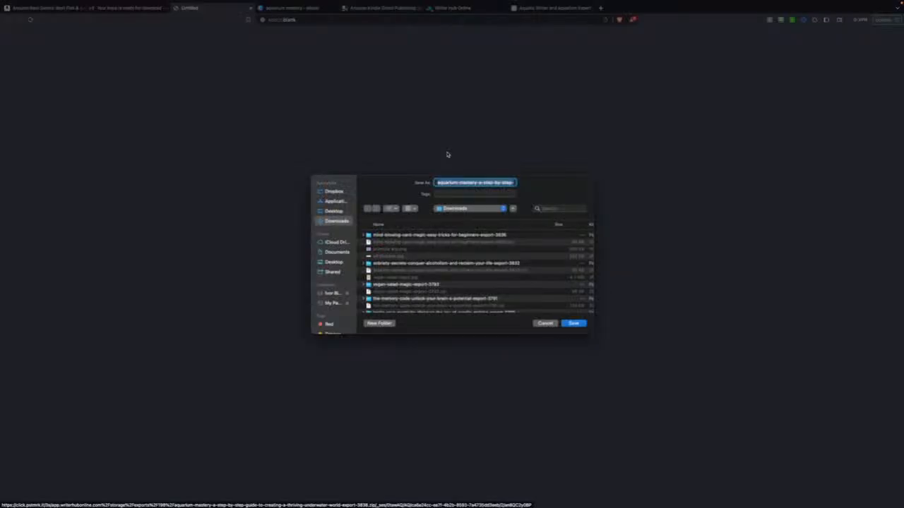
pyautogui.click(573, 324)
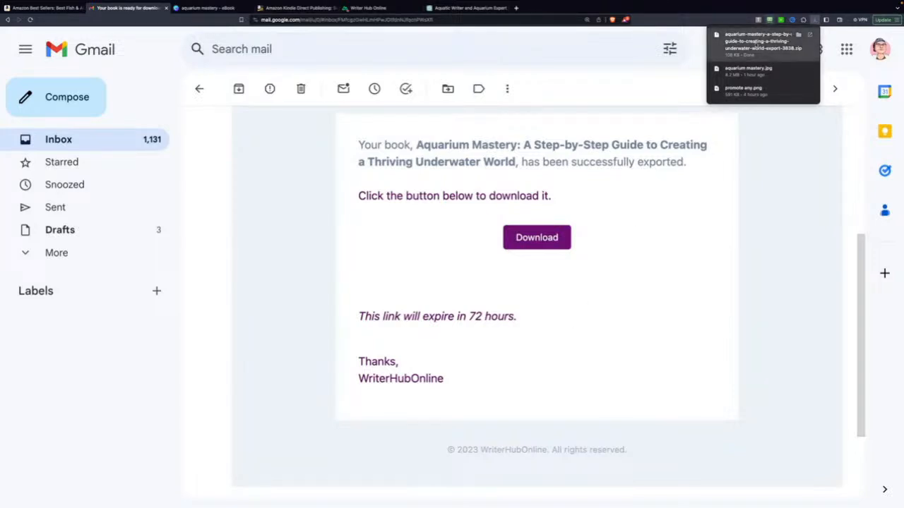
# Extract the downloaded aquarium-mastery export archive and open chapters.docx from its folder in Word
pyautogui.click(749, 44)
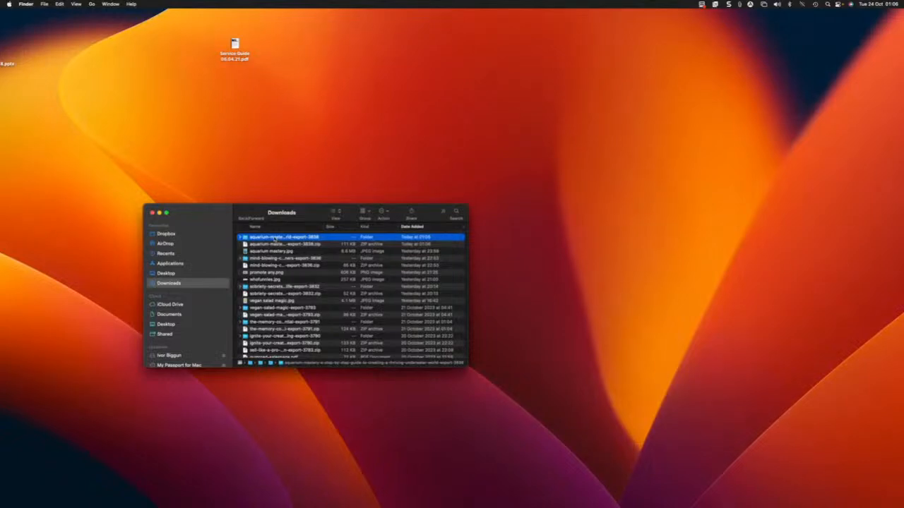
pyautogui.doubleClick(246, 239)
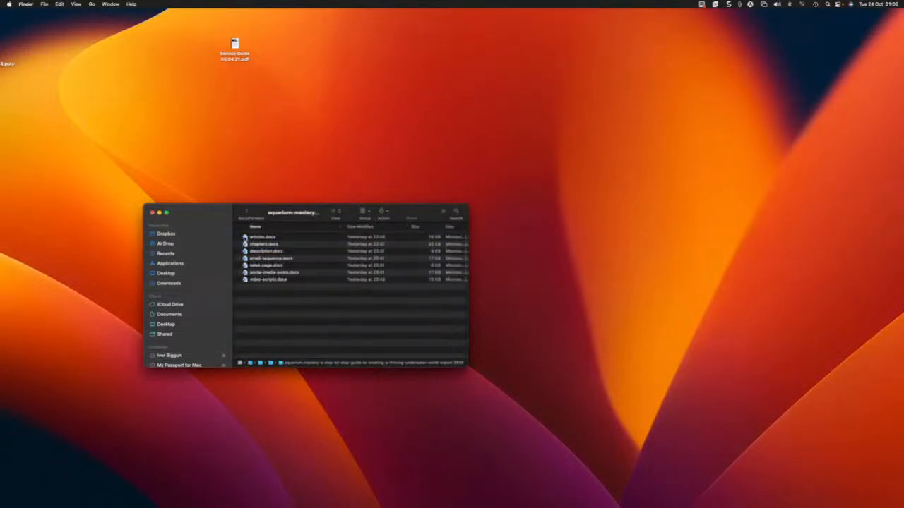
pyautogui.click(254, 245)
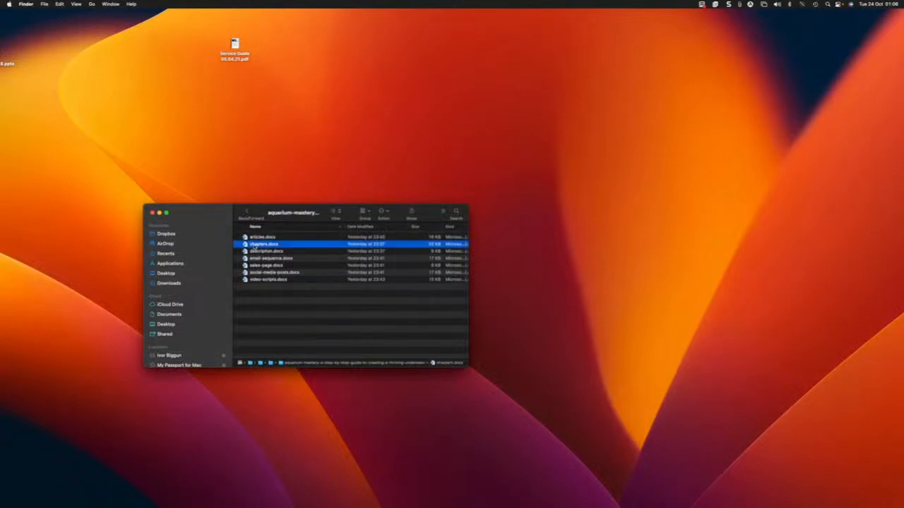
pyautogui.doubleClick(254, 246)
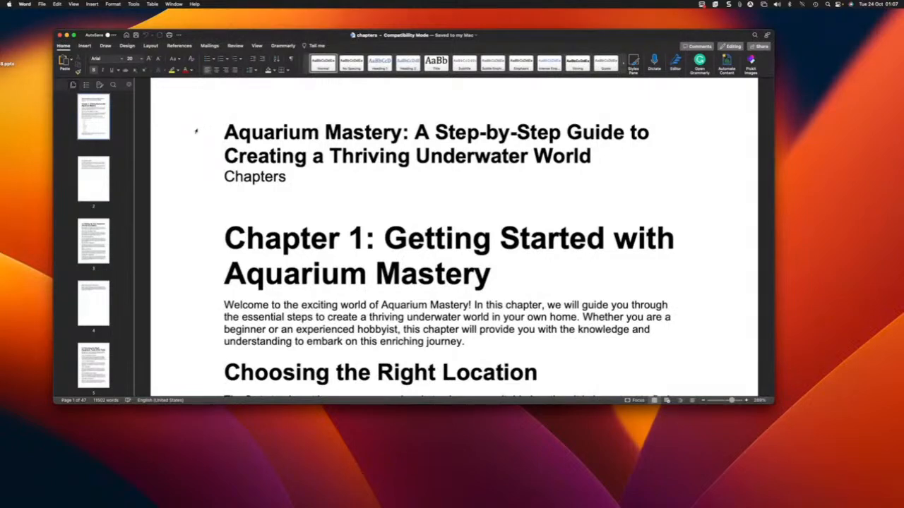
# Examine the headings, page layout and section text of the first chapter in the chapters document
pyautogui.scroll(-10, 196, 131)
pyautogui.scroll(-14, 197, 130)
pyautogui.scroll(-18, 196, 131)
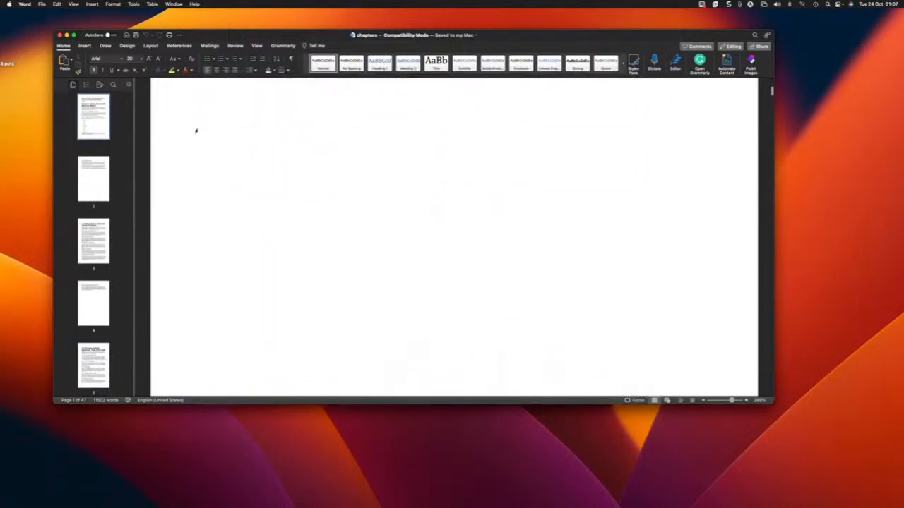
pyautogui.scroll(-8, 197, 130)
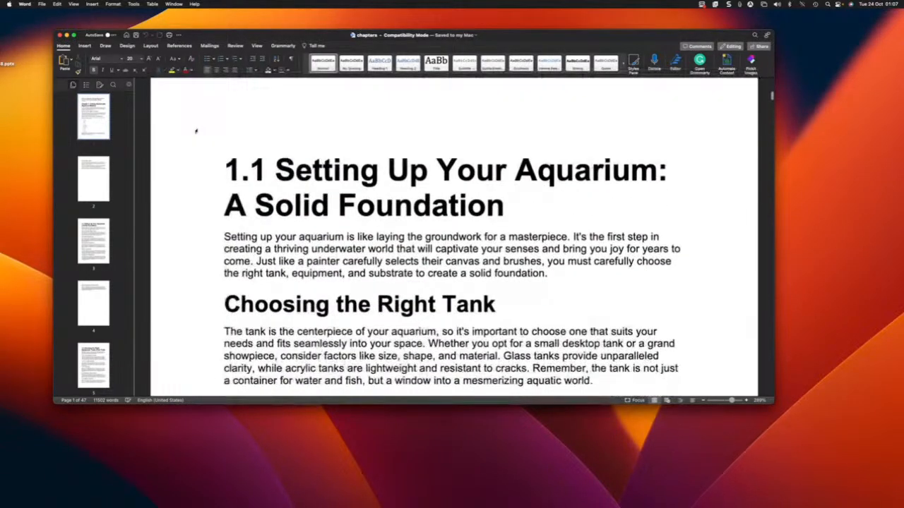
pyautogui.scroll(-20, 197, 131)
pyautogui.scroll(-15, 196, 130)
pyautogui.scroll(-20, 196, 130)
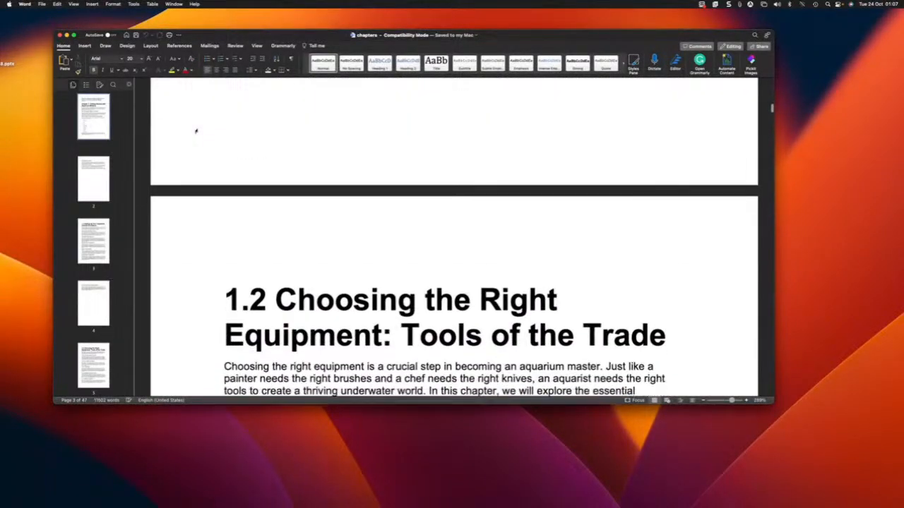
pyautogui.scroll(-15, 196, 131)
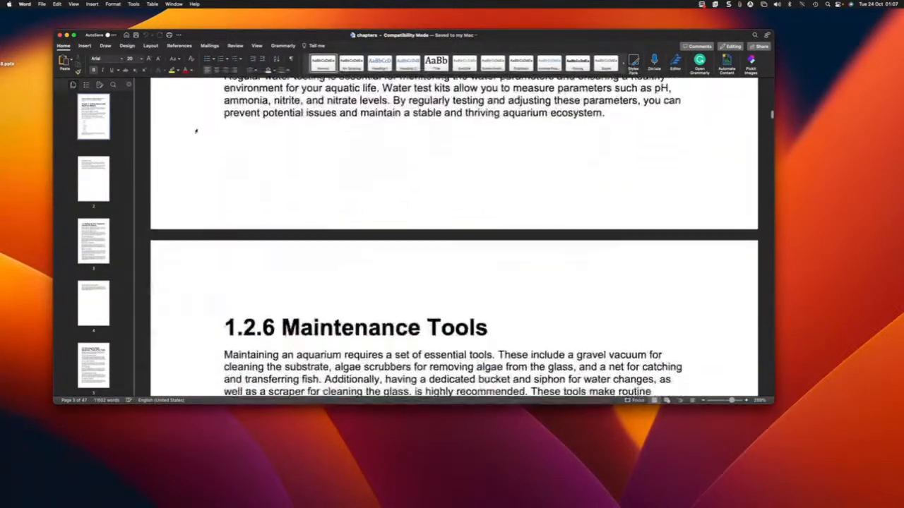
pyautogui.scroll(-10, 196, 131)
pyautogui.scroll(10, 197, 130)
pyautogui.scroll(20, 196, 131)
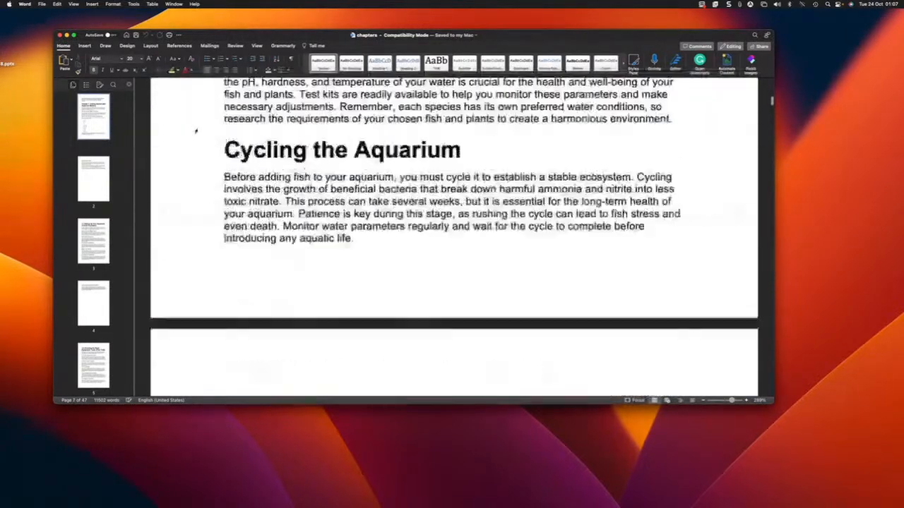
pyautogui.scroll(-1, 195, 131)
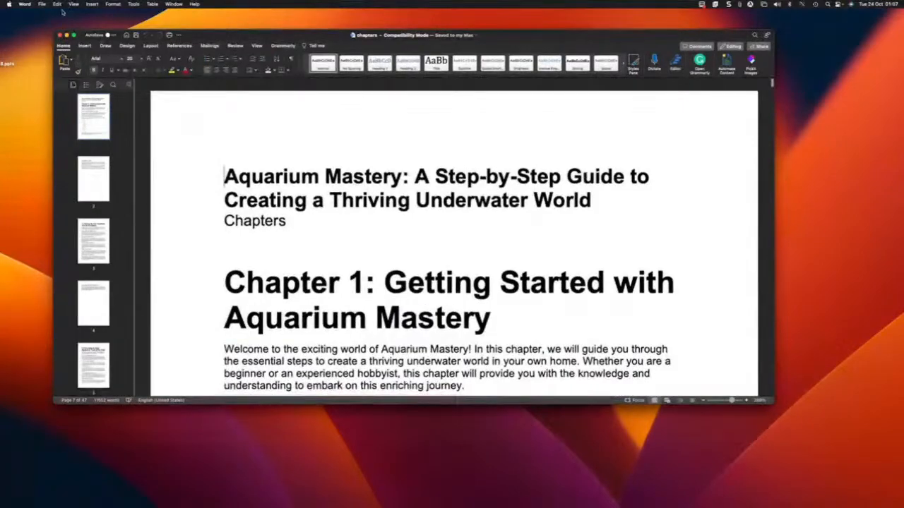
# Make the document window full screen and delete the "Chapters" line beneath the book title
pyautogui.click(73, 36)
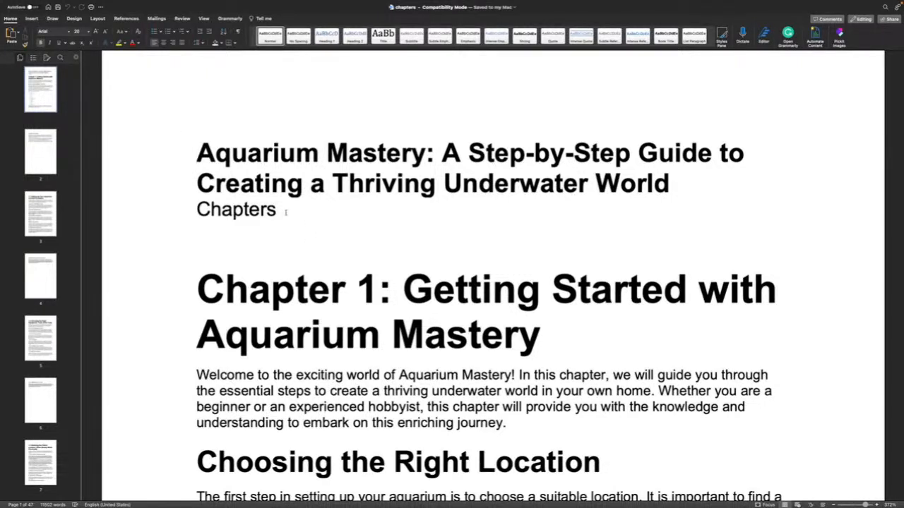
pyautogui.click(286, 211)
pyautogui.press('BackSpace')
pyautogui.press('BackSpace')
pyautogui.press('BackSpace')
pyautogui.press('BackSpace')
pyautogui.press('BackSpace')
pyautogui.press('BackSpace')
pyautogui.press('BackSpace')
pyautogui.press('BackSpace')
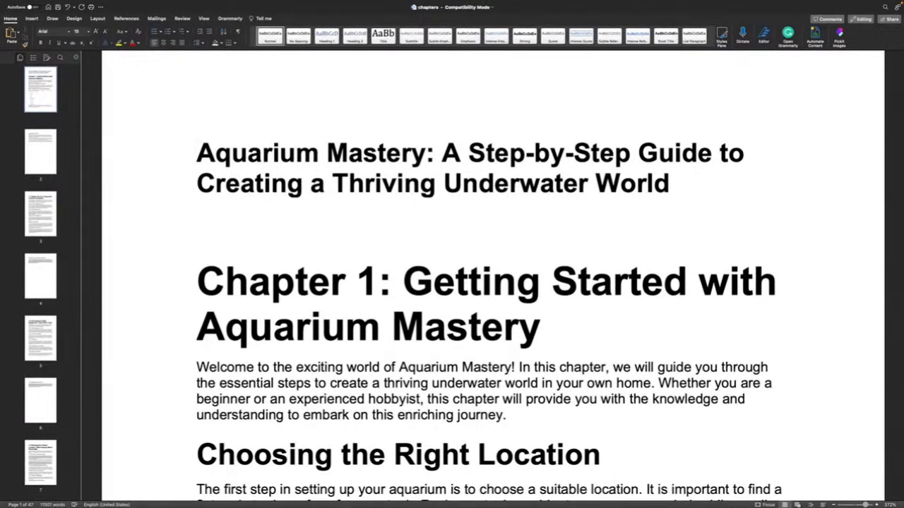
# Insert a page break below the book title so that Chapter 1 starts on a new page
pyautogui.press('super+Return')
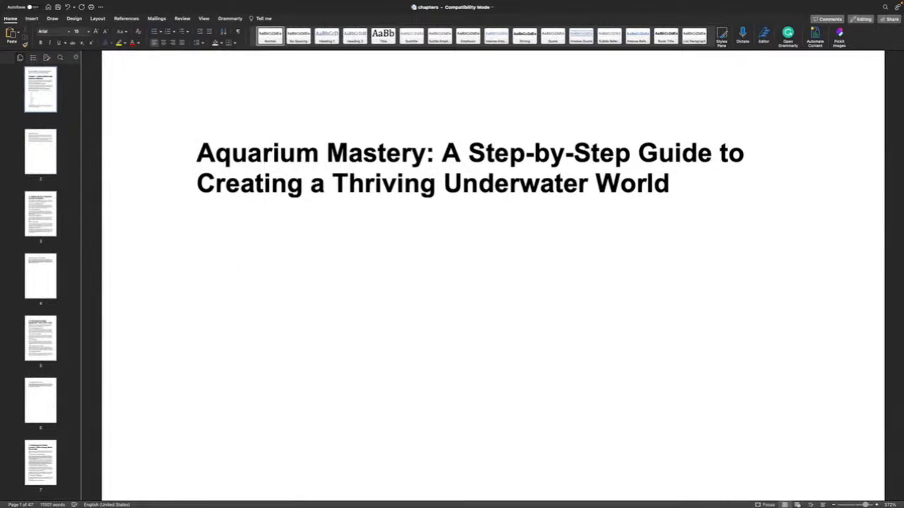
pyautogui.scroll(-5, 287, 211)
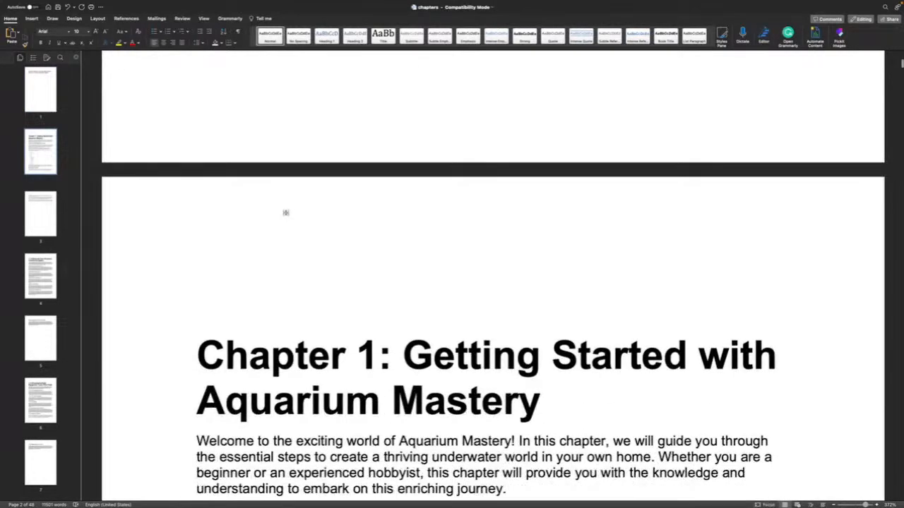
pyautogui.scroll(-2, 286, 212)
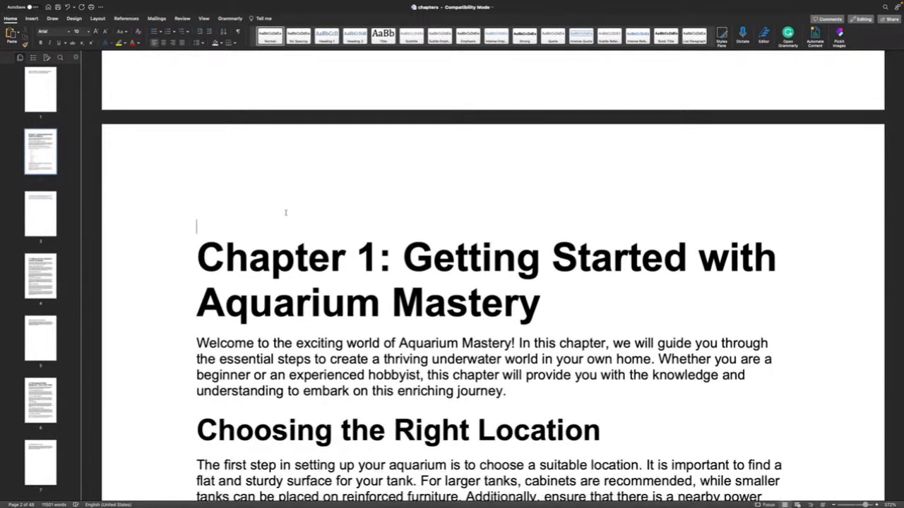
pyautogui.scroll(10, 286, 212)
pyautogui.scroll(5, 287, 212)
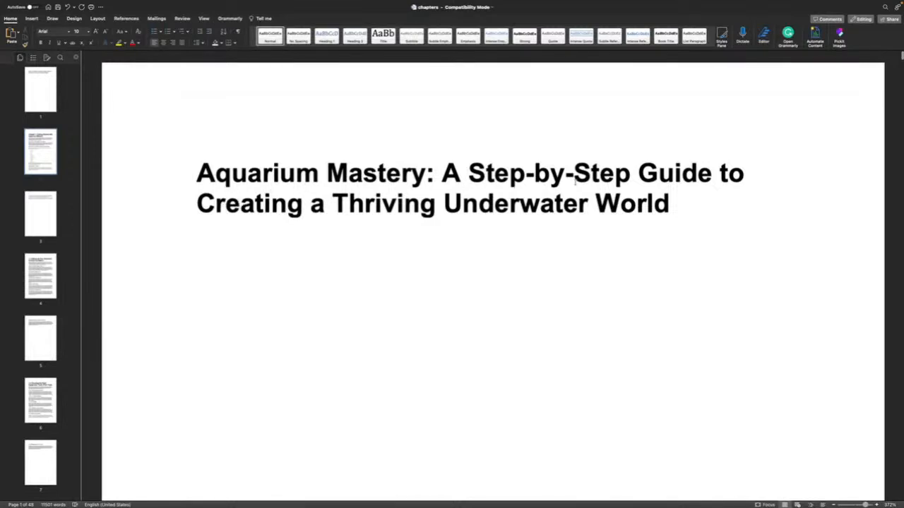
# Apply the Title style to the book title on the first page and make it bold and centred
pyautogui.moveTo(685, 204); pyautogui.dragTo(177, 176)
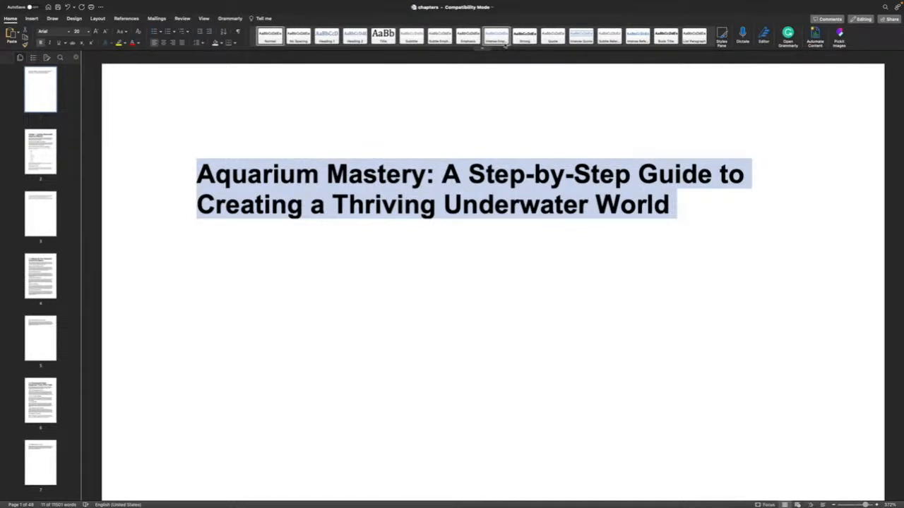
pyautogui.click(382, 40)
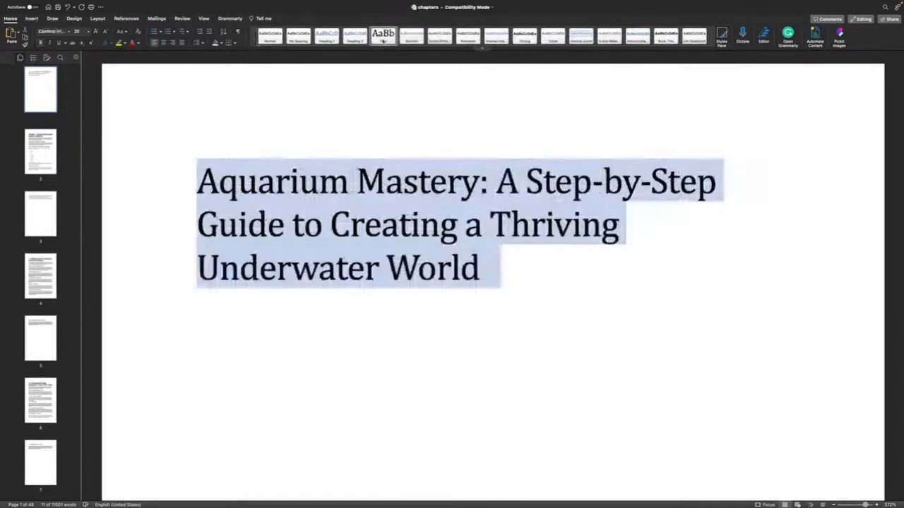
pyautogui.click(40, 42)
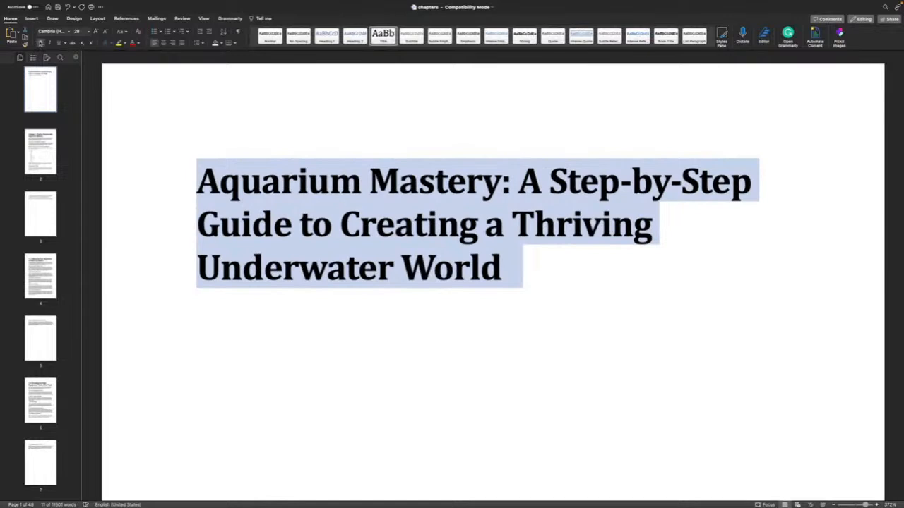
pyautogui.click(163, 43)
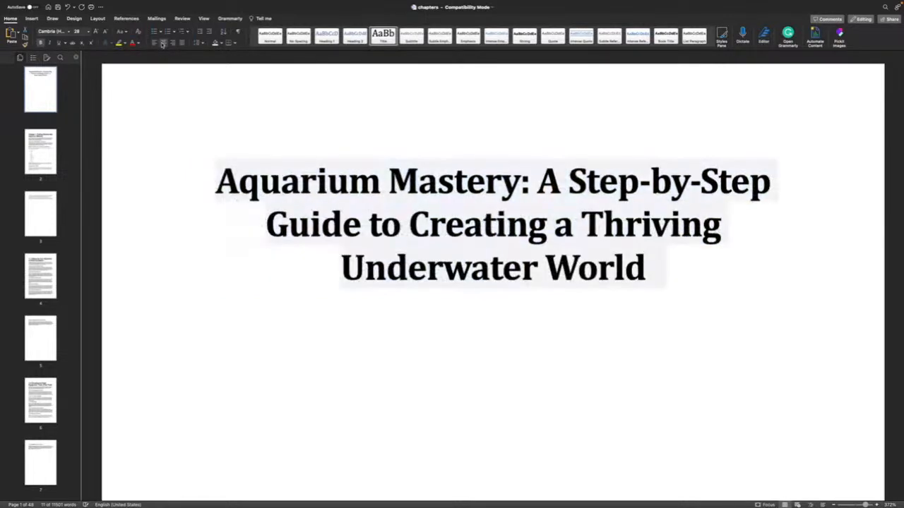
# Remove the existing page break line under the title and insert a fresh page break before Chapter 1
pyautogui.click(494, 295)
pyautogui.scroll(-5, 495, 296)
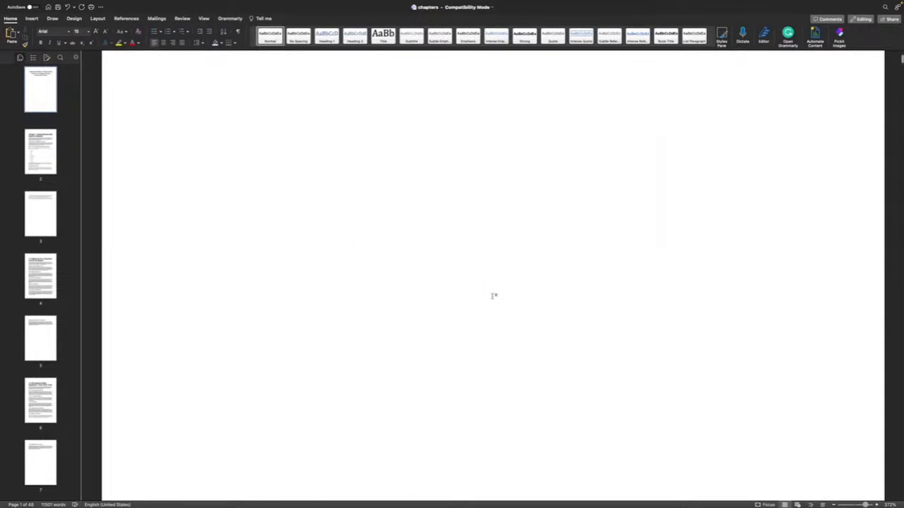
pyautogui.scroll(10, 492, 297)
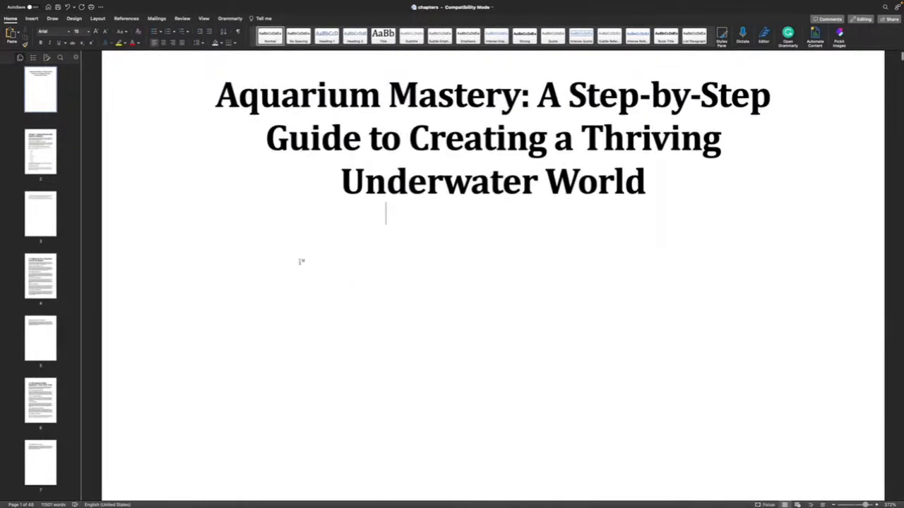
pyautogui.click(183, 238)
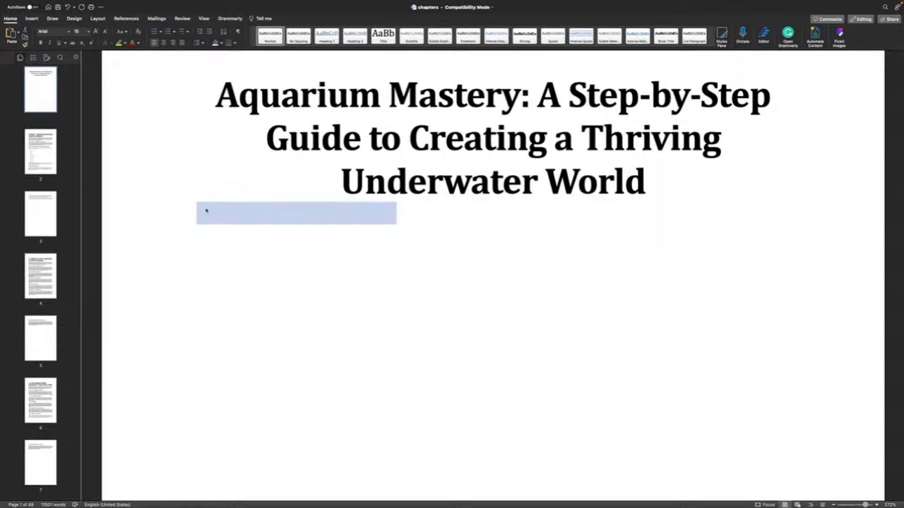
pyautogui.press('super+v')
pyautogui.click(205, 208)
pyautogui.press('Return')
pyautogui.press('Return')
pyautogui.press('Return')
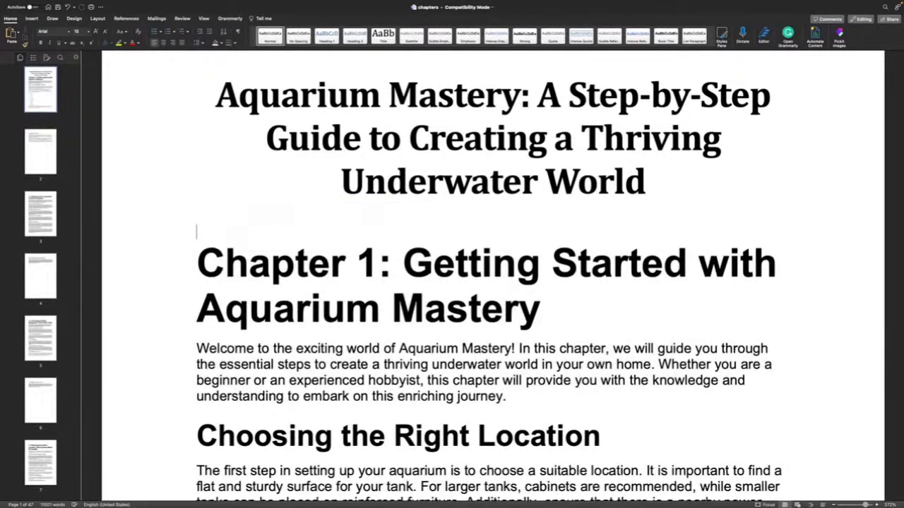
pyautogui.press('super+Return')
pyautogui.scroll(10, 493, 275)
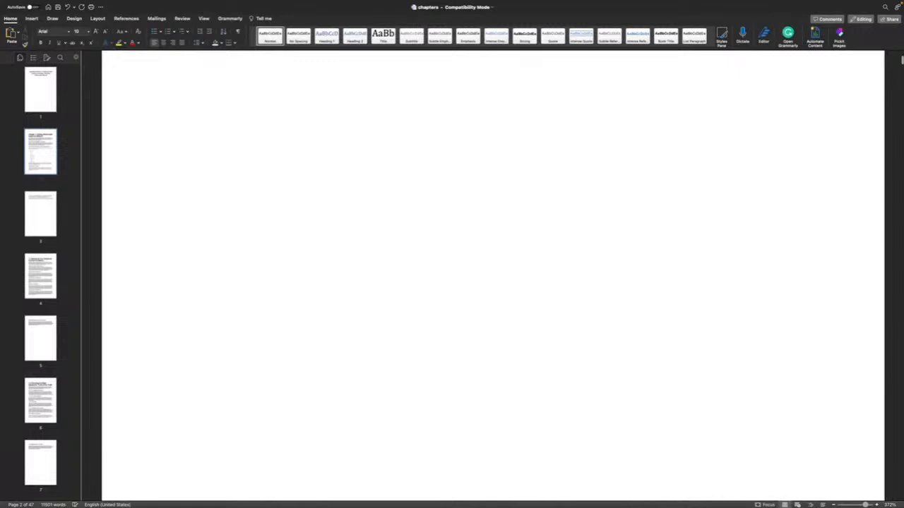
pyautogui.scroll(-1, 493, 276)
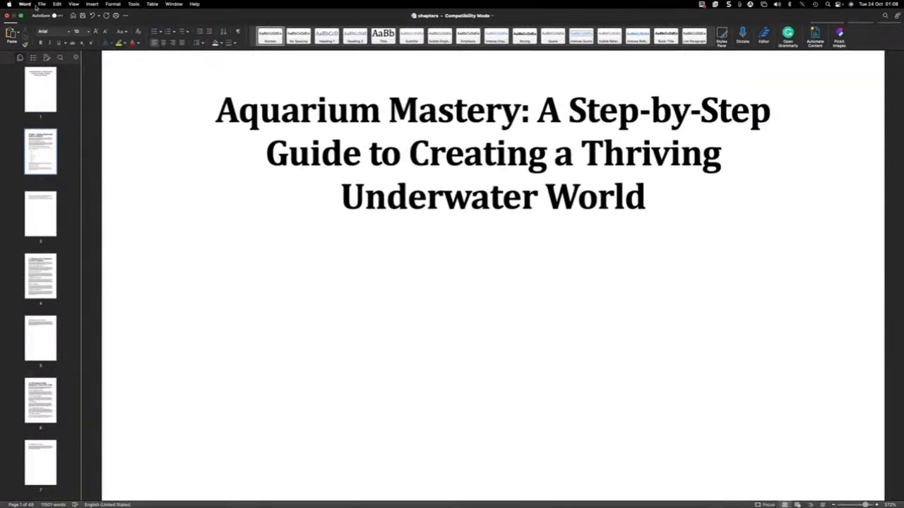
# Open the recent vegan-salad-magic description document, followed by the recent vegansaladmagic document
pyautogui.click(42, 4)
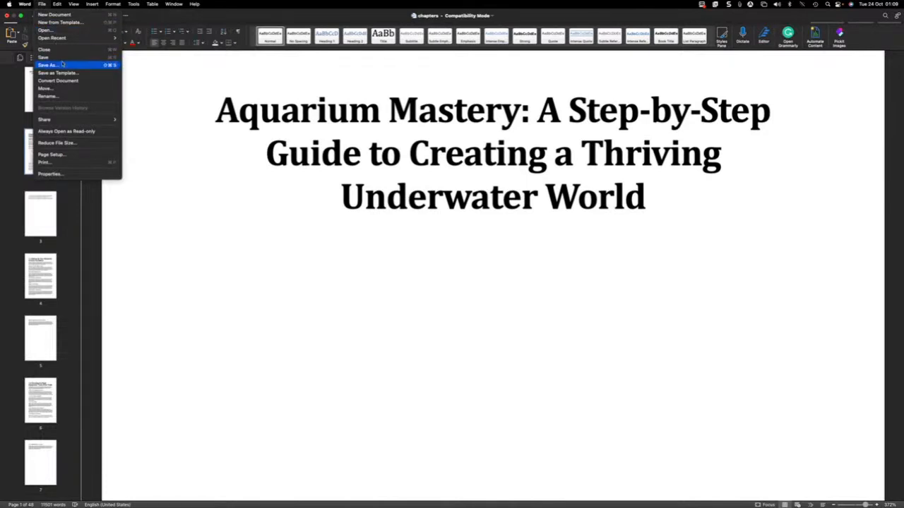
pyautogui.moveTo(68, 39)
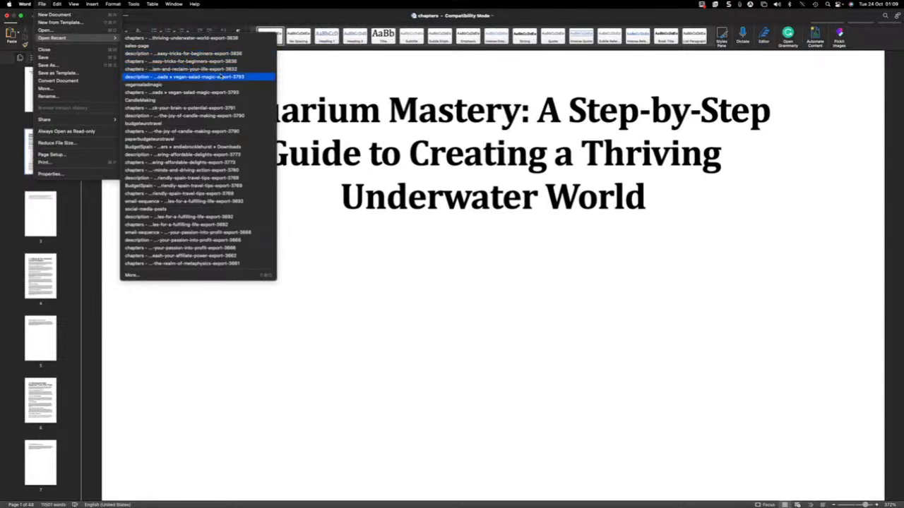
pyautogui.click(208, 78)
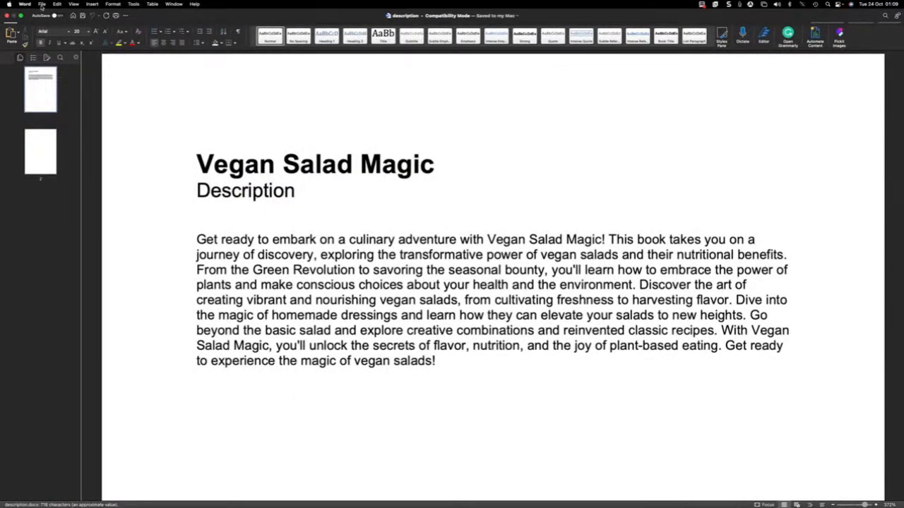
pyautogui.click(41, 4)
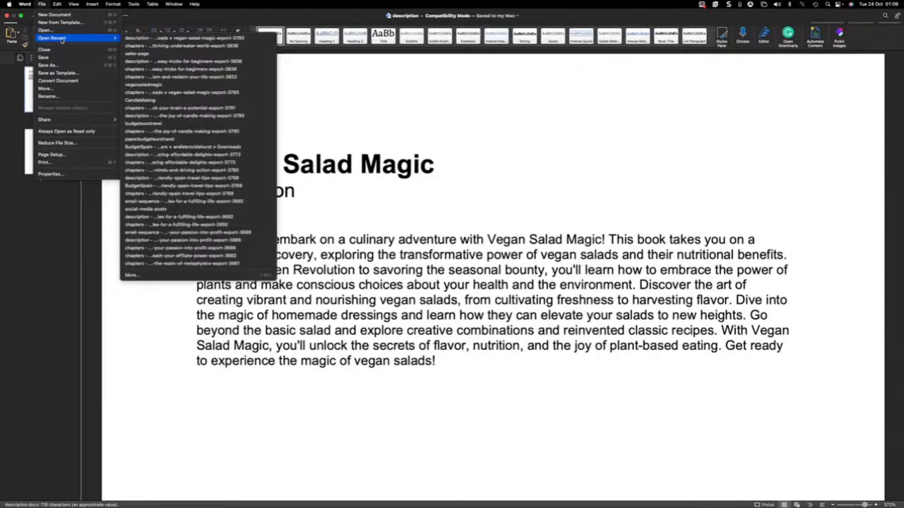
pyautogui.click(159, 85)
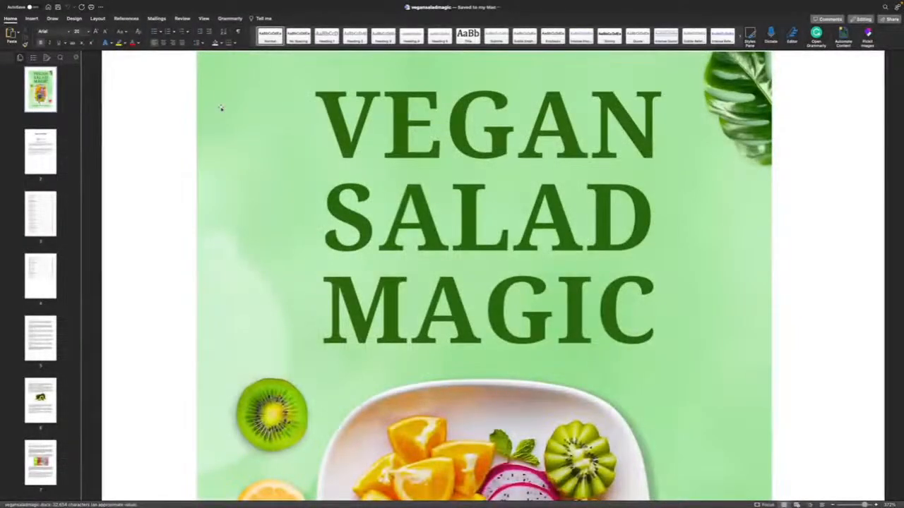
# Copy the all-rights-reserved notice and the full disclaimer text from the second page of the vegansaladmagic document
pyautogui.scroll(-20, 221, 107)
pyautogui.scroll(-5, 221, 107)
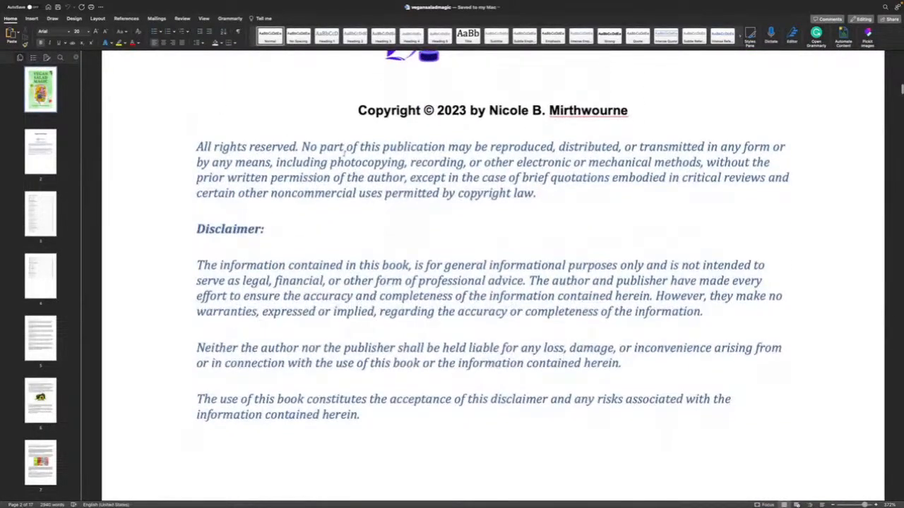
pyautogui.click(224, 146)
pyautogui.moveTo(196, 146); pyautogui.dragTo(383, 415)
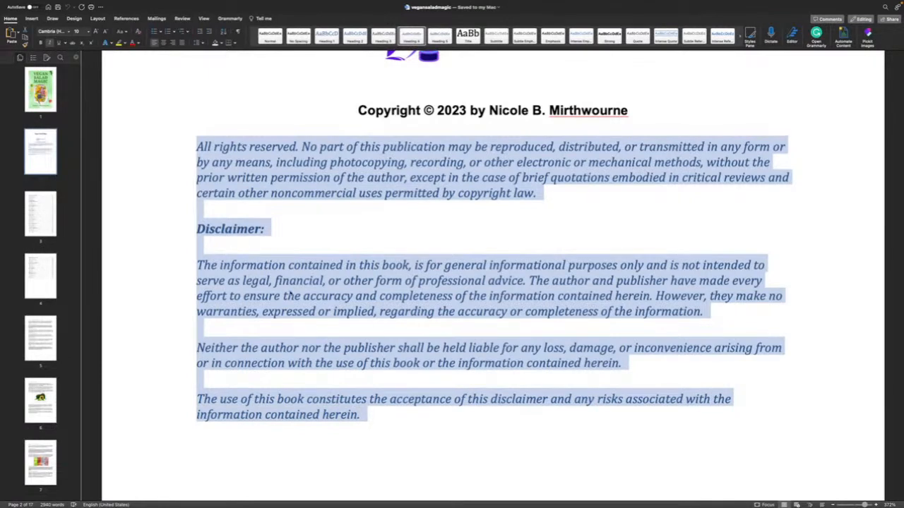
pyautogui.rightClick(289, 296)
pyautogui.click(296, 305)
# Switch to the chapters document and paste the copied rights notice and disclaimer below the book title
pyautogui.moveTo(26, 2)
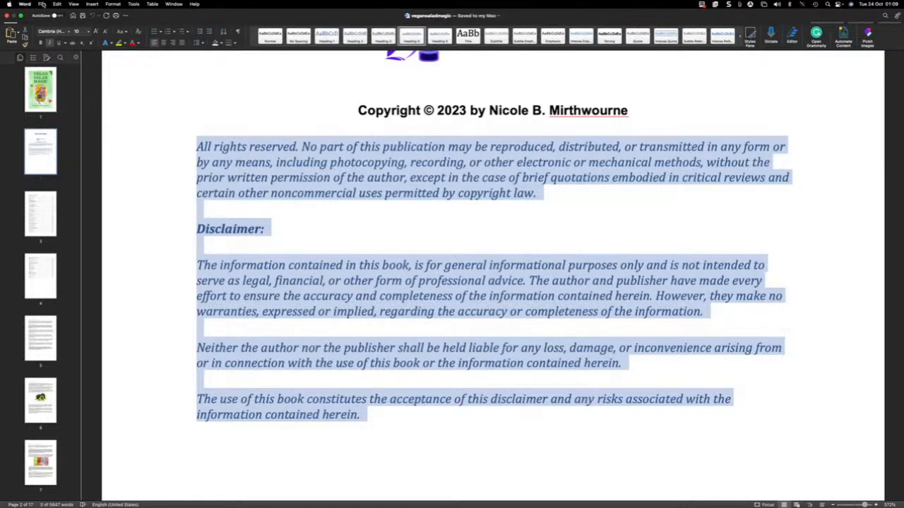
pyautogui.click(177, 4)
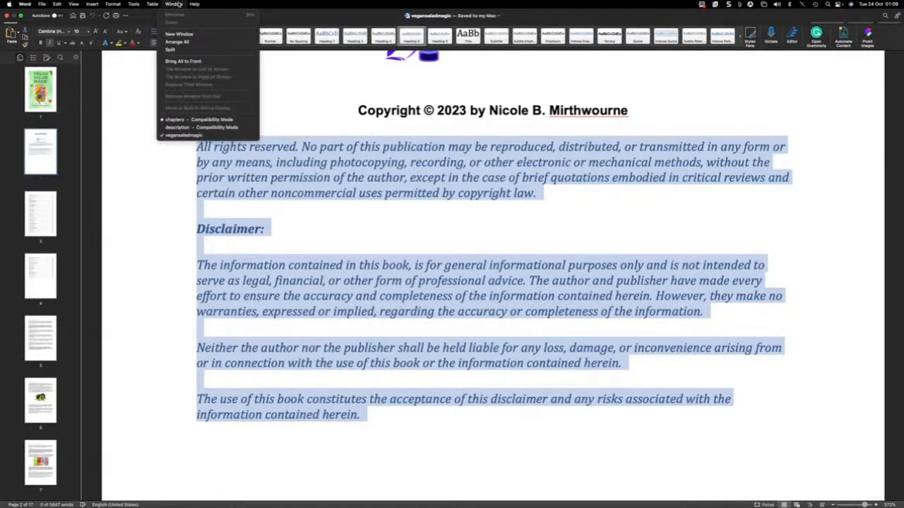
pyautogui.click(204, 121)
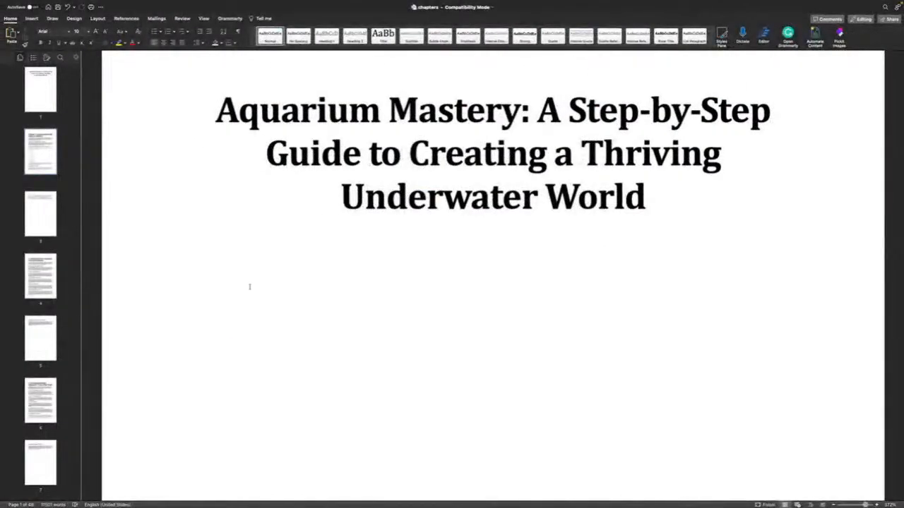
pyautogui.click(234, 266)
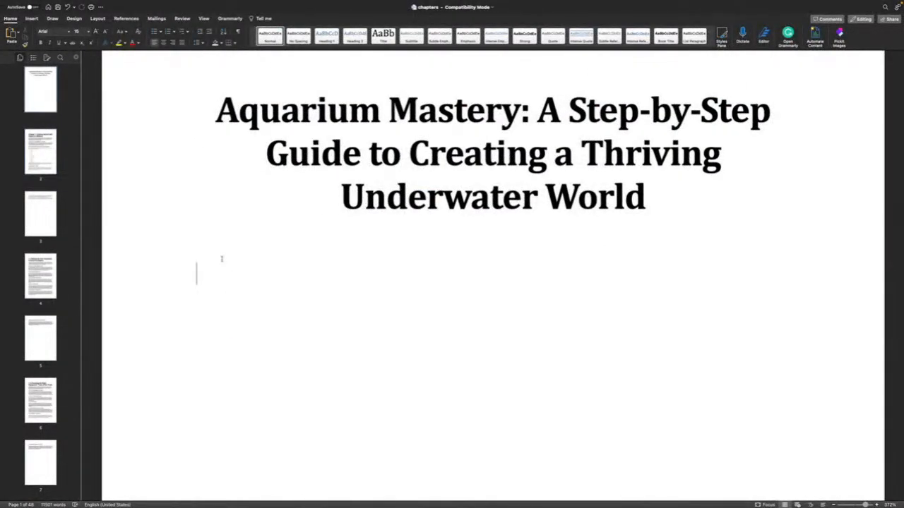
pyautogui.press('super+v')
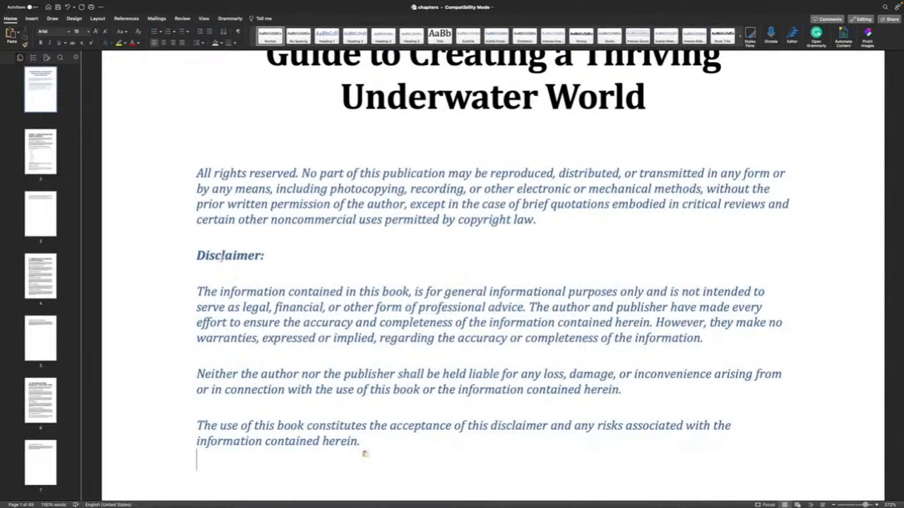
# Examine the title page layout with the pasted rights notice and disclaimer, down to the end of the text
pyautogui.scroll(5, 220, 258)
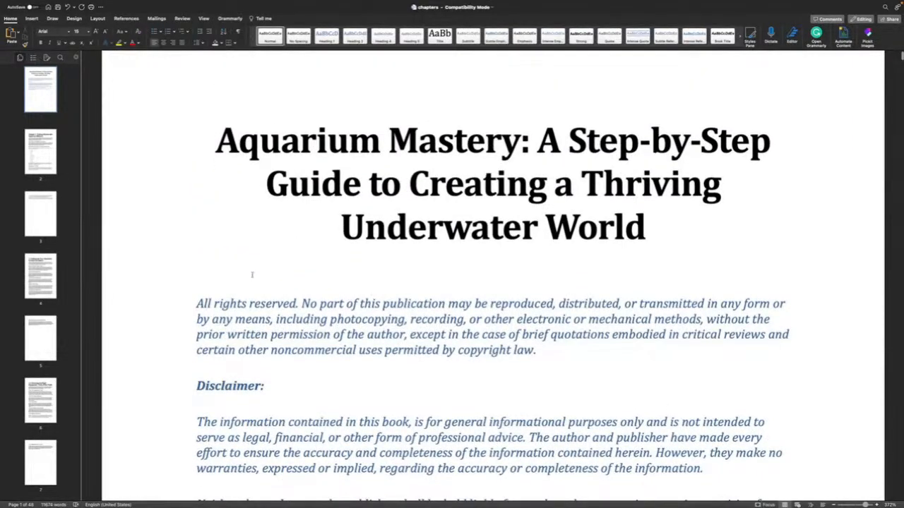
pyautogui.scroll(-5, 252, 274)
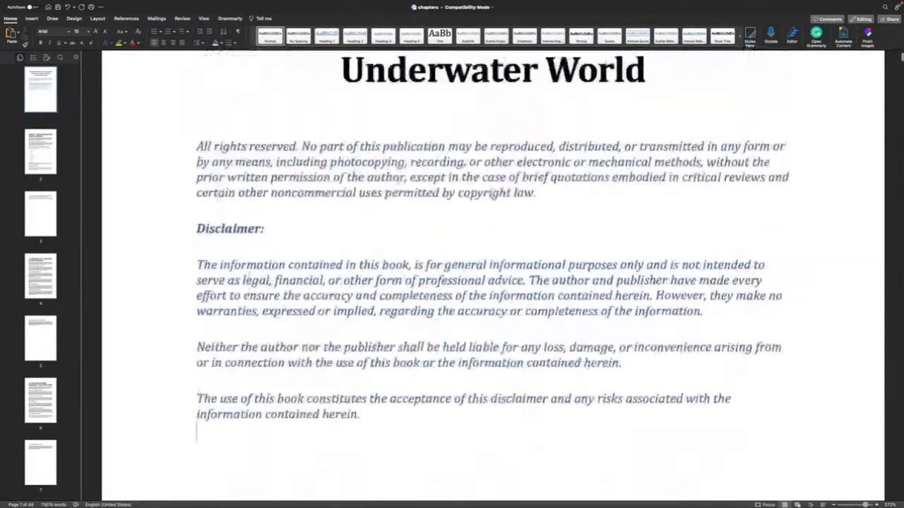
pyautogui.scroll(5, 248, 276)
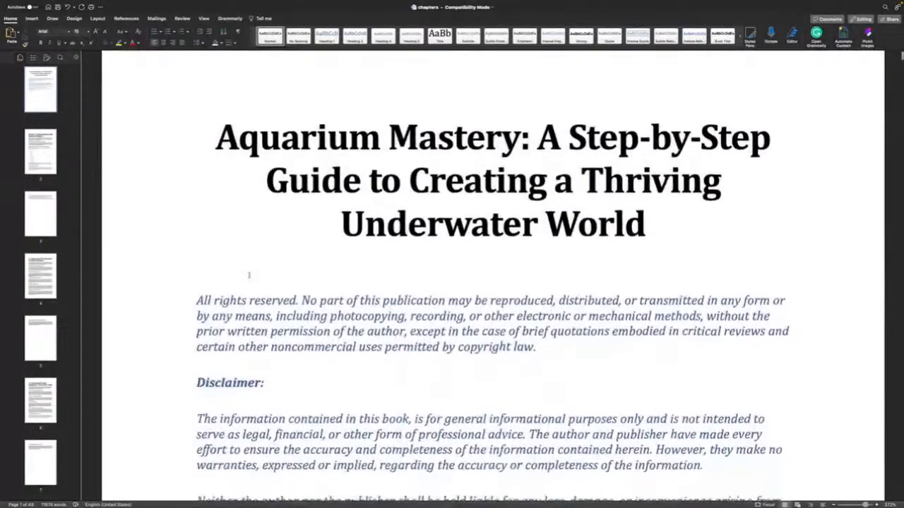
pyautogui.scroll(-7, 207, 336)
pyautogui.click(367, 390)
pyautogui.scroll(1, 366, 390)
pyautogui.scroll(-8, 203, 318)
pyautogui.scroll(-5, 203, 317)
pyautogui.scroll(20, 203, 318)
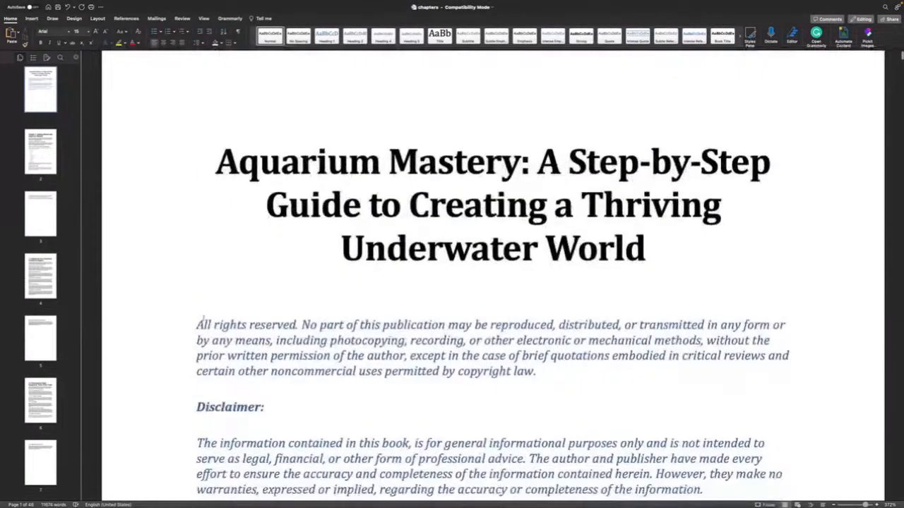
# Insert seven blank lines between the book title and the all-rights-reserved notice
pyautogui.click(198, 325)
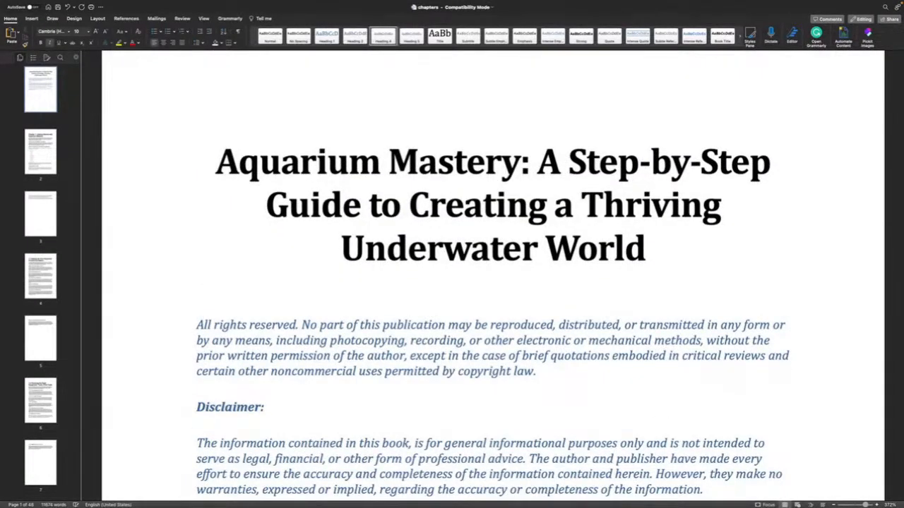
pyautogui.press('Return')
pyautogui.press('Return')
pyautogui.press('Return')
pyautogui.press('Return')
pyautogui.press('Return')
pyautogui.press('Return')
pyautogui.press('Return')
pyautogui.scroll(-6, 493, 282)
pyautogui.scroll(-20, 493, 282)
pyautogui.scroll(20, 493, 283)
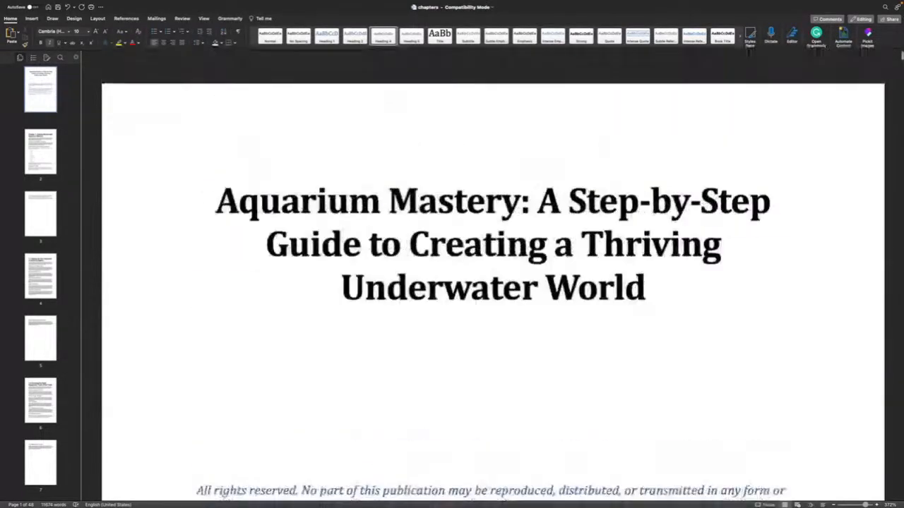
# Insert a page break before the book title and place the cursor on the new blank first page
pyautogui.scroll(-1, 221, 212)
pyautogui.click(219, 195)
pyautogui.press('super+Return')
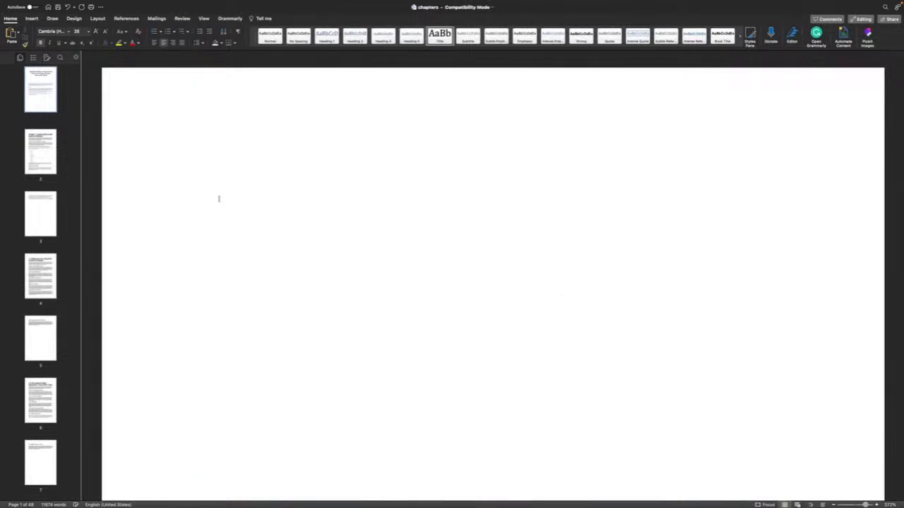
pyautogui.scroll(15, 219, 198)
pyautogui.click(219, 198)
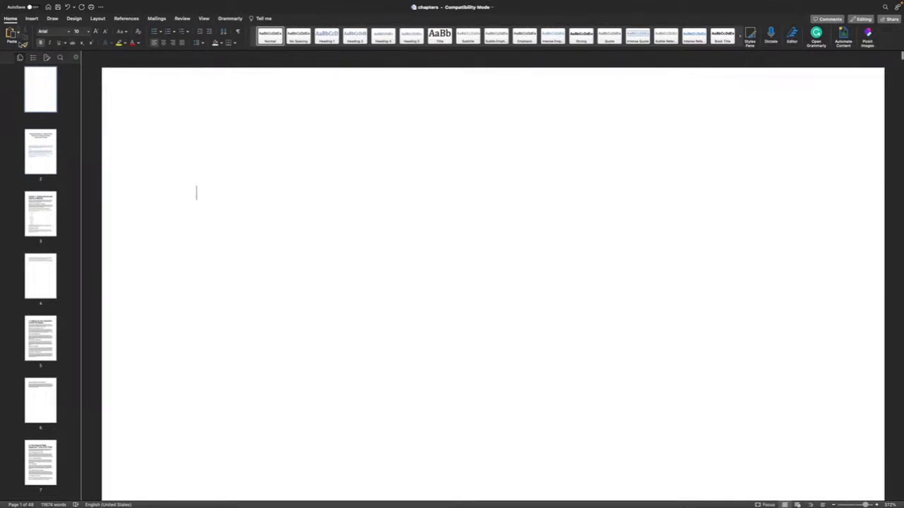
# Insert the cover picture aquarium mastery.jpg from the Downloads folder on the blank first page
pyautogui.click(31, 19)
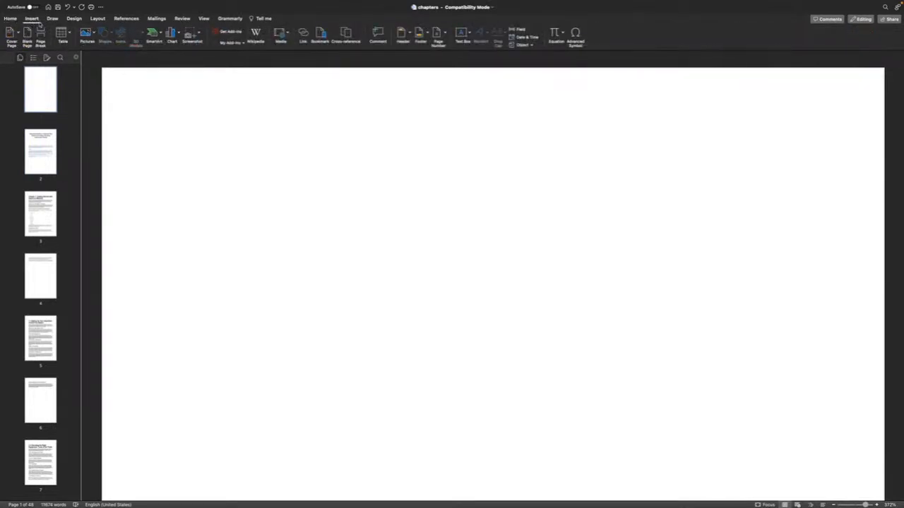
pyautogui.click(85, 33)
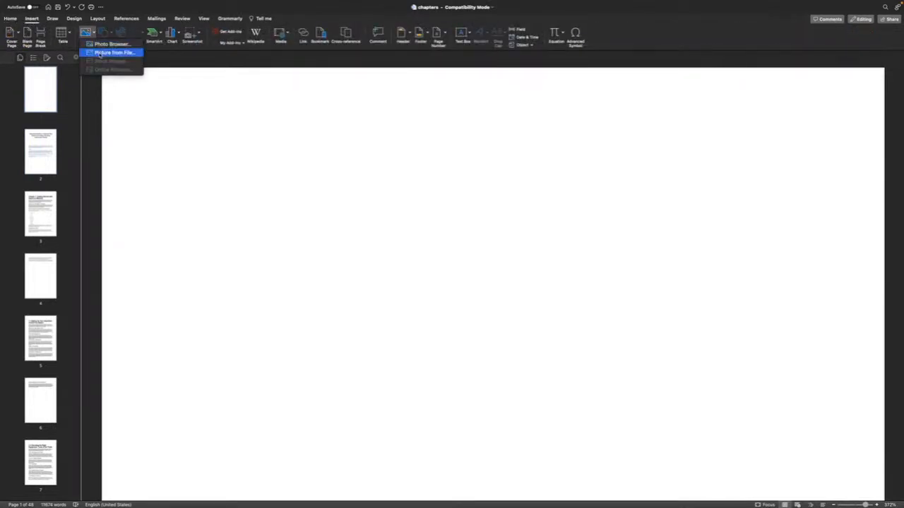
pyautogui.click(100, 53)
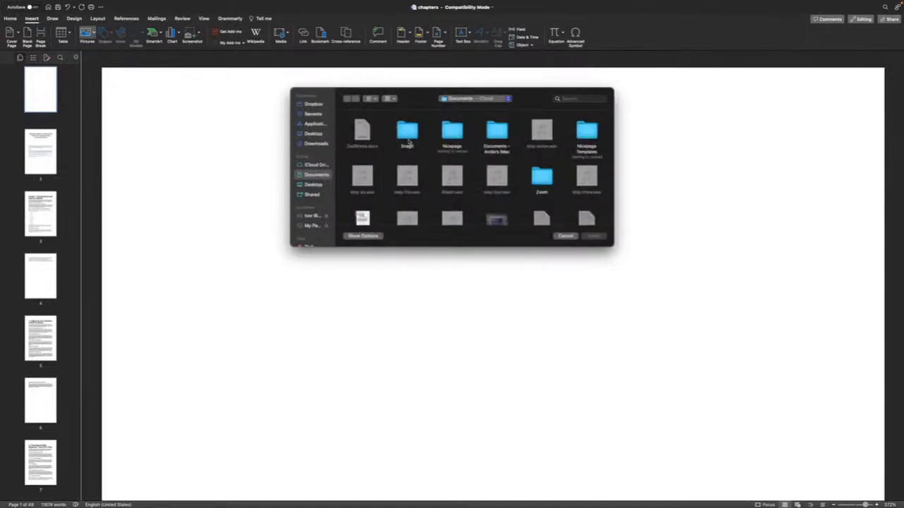
pyautogui.click(315, 144)
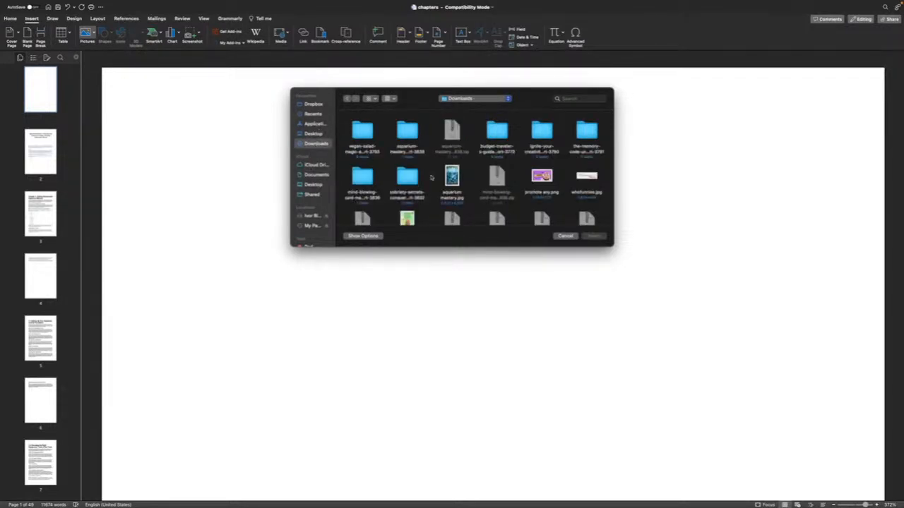
pyautogui.doubleClick(452, 177)
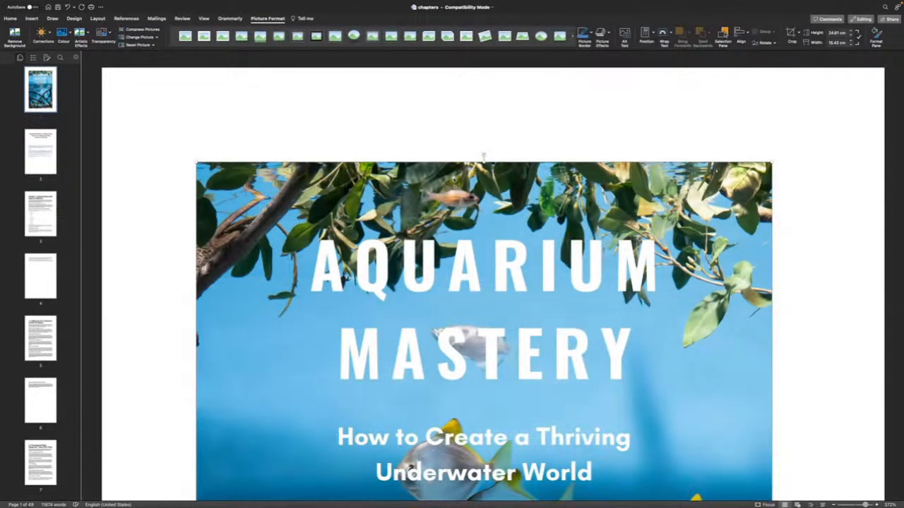
# Check the inserted cover picture and the title page with the disclaimer that follows it
pyautogui.scroll(-15, 483, 275)
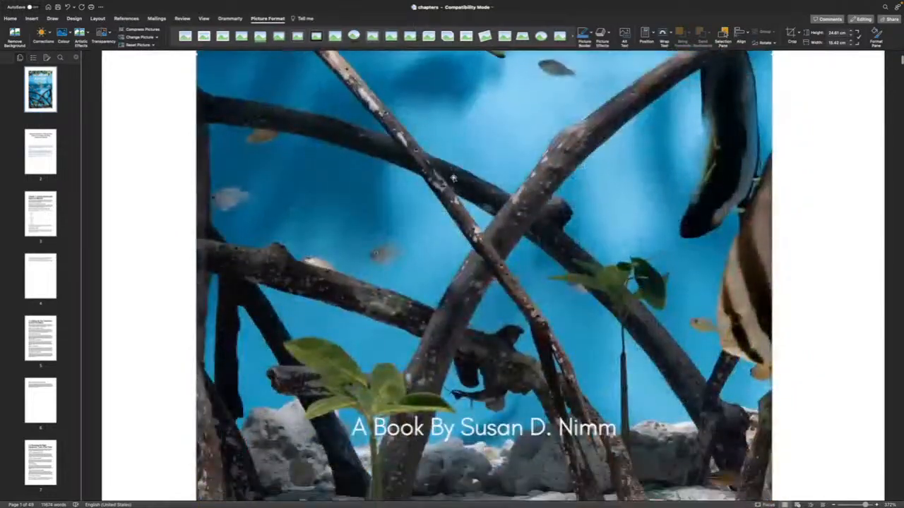
pyautogui.scroll(-3, 484, 310)
pyautogui.scroll(-10, 453, 177)
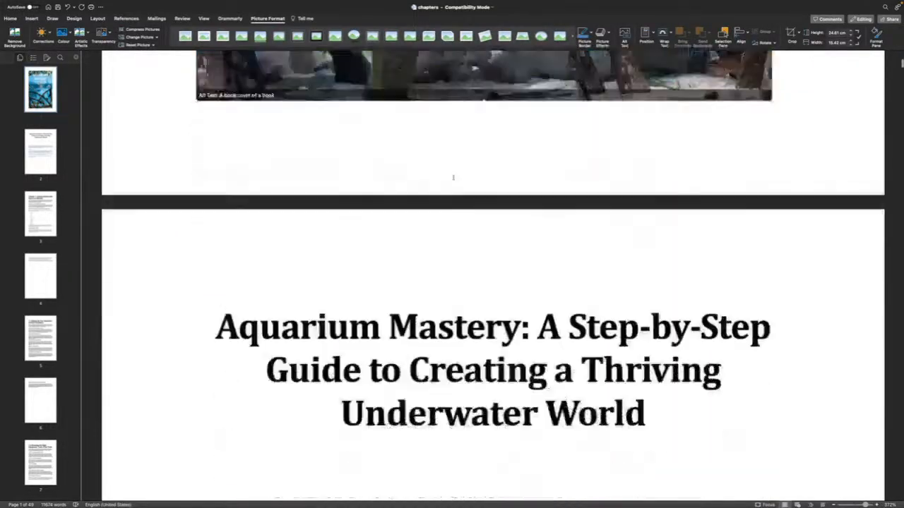
pyautogui.scroll(-10, 453, 177)
pyautogui.scroll(8, 453, 177)
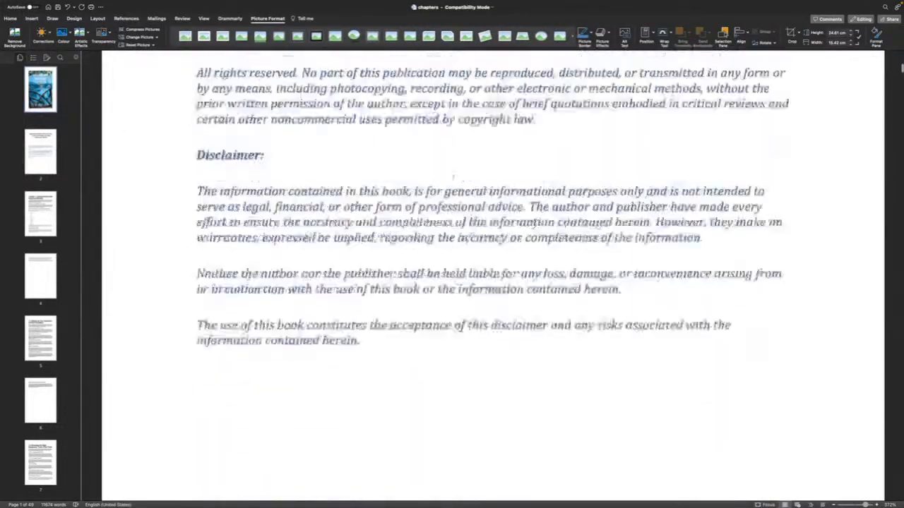
pyautogui.scroll(3, 484, 282)
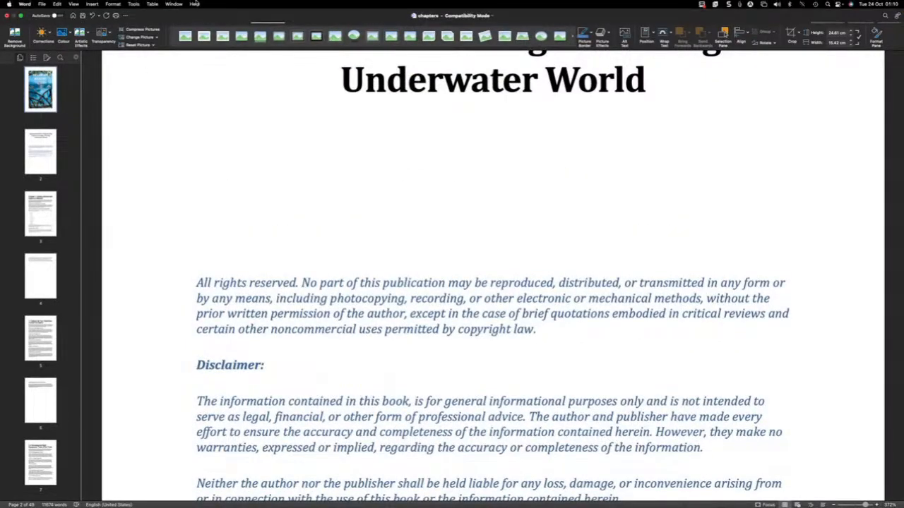
# Switch to the vegansaladmagic document and go to the logo and copyright line under its title
pyautogui.click(176, 4)
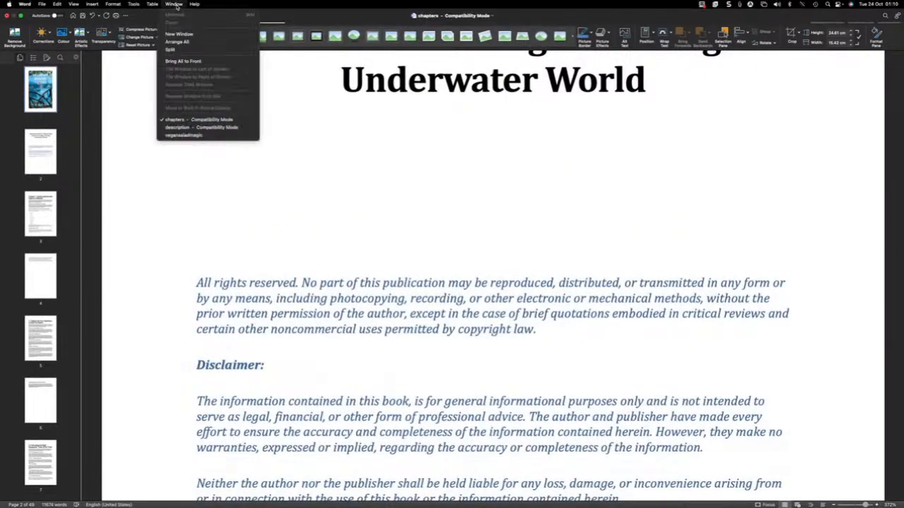
pyautogui.click(201, 136)
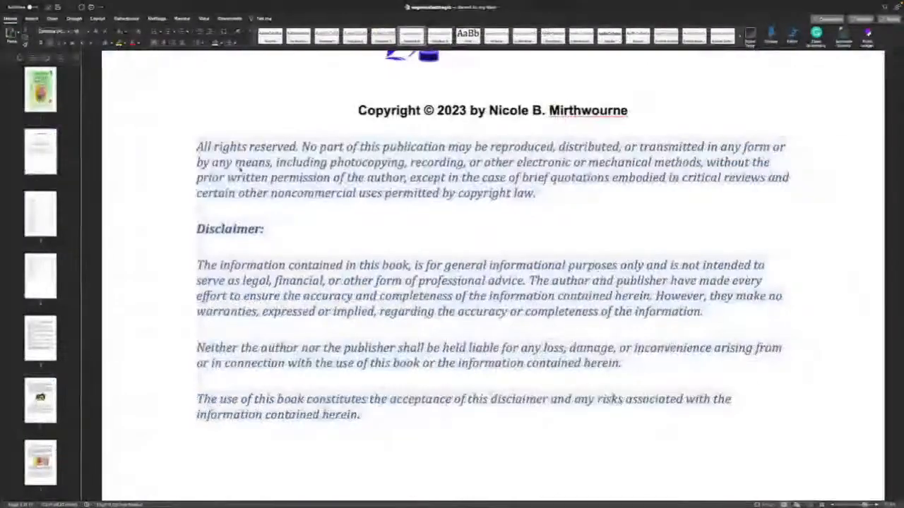
pyautogui.scroll(5, 240, 168)
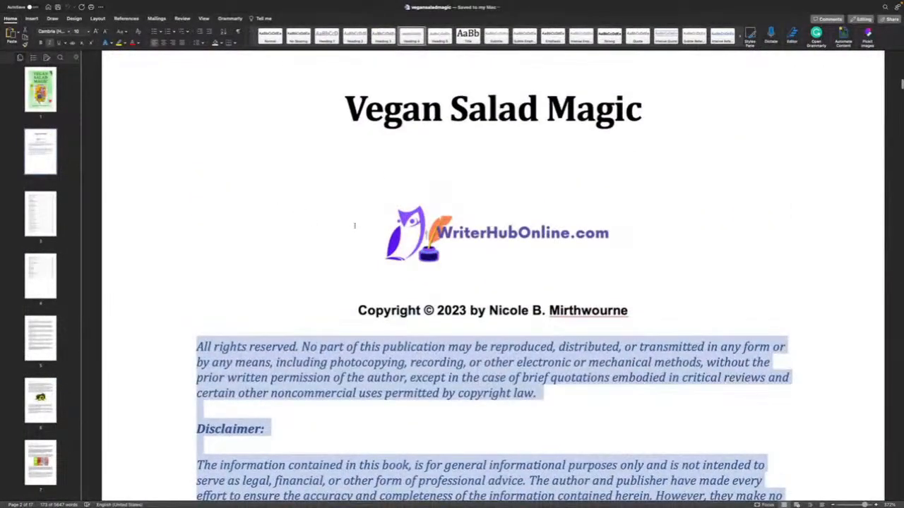
pyautogui.click(289, 156)
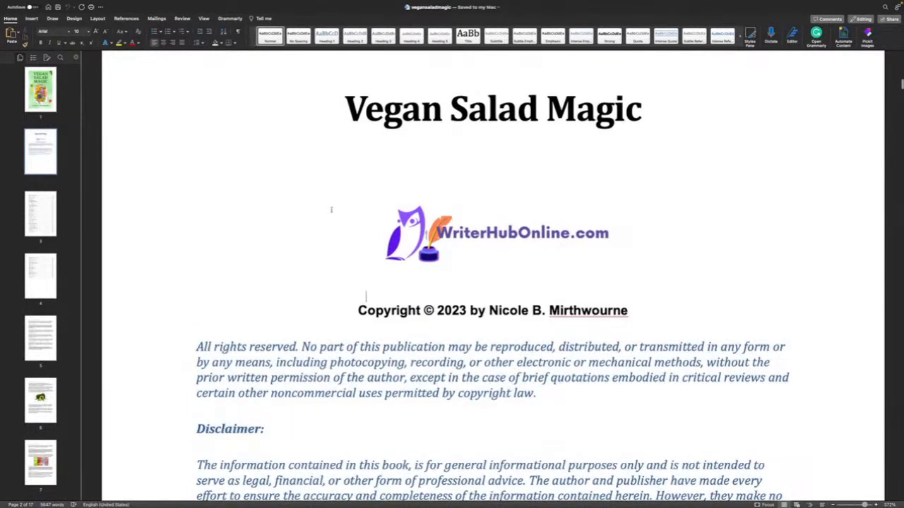
# Try to copy the WriterHubOnline.com logo together with the copyright line
pyautogui.moveTo(545, 311); pyautogui.dragTo(628, 311)
pyautogui.click(642, 315)
pyautogui.click(466, 235)
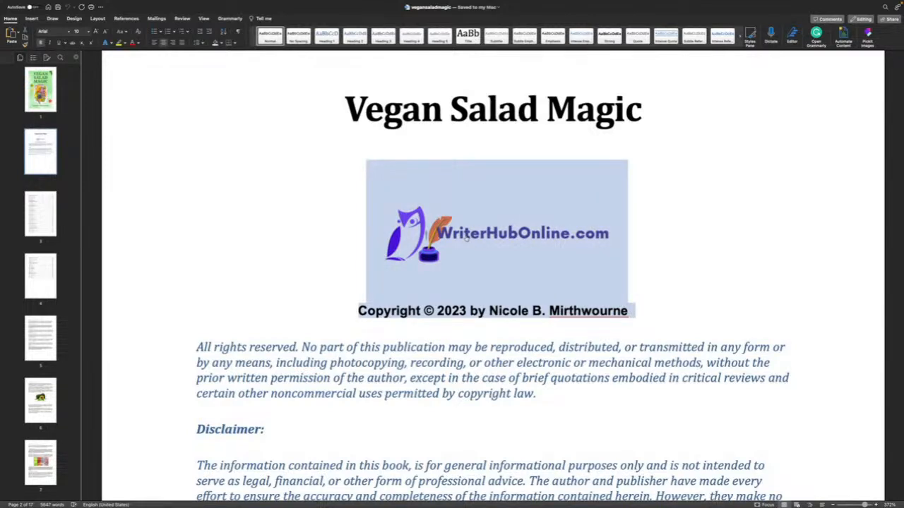
pyautogui.rightClick(468, 238)
pyautogui.click(476, 249)
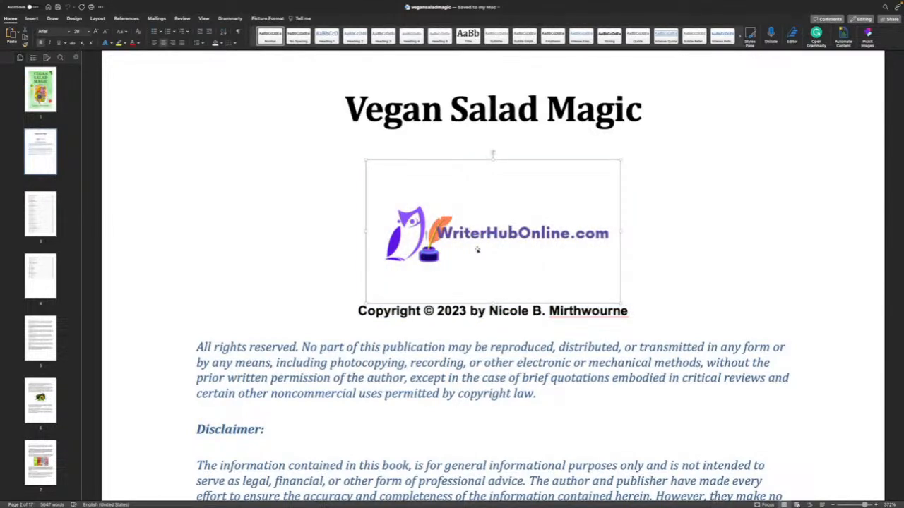
# Copy the WriterHubOnline.com logo with its copyright line and paste both under the title in the chapters document
pyautogui.moveTo(639, 313); pyautogui.dragTo(483, 295)
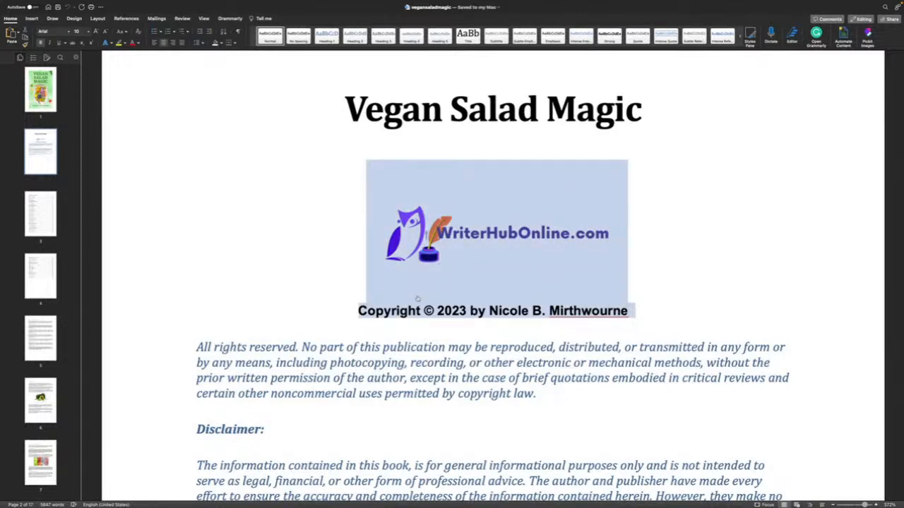
pyautogui.rightClick(416, 314)
pyautogui.click(429, 336)
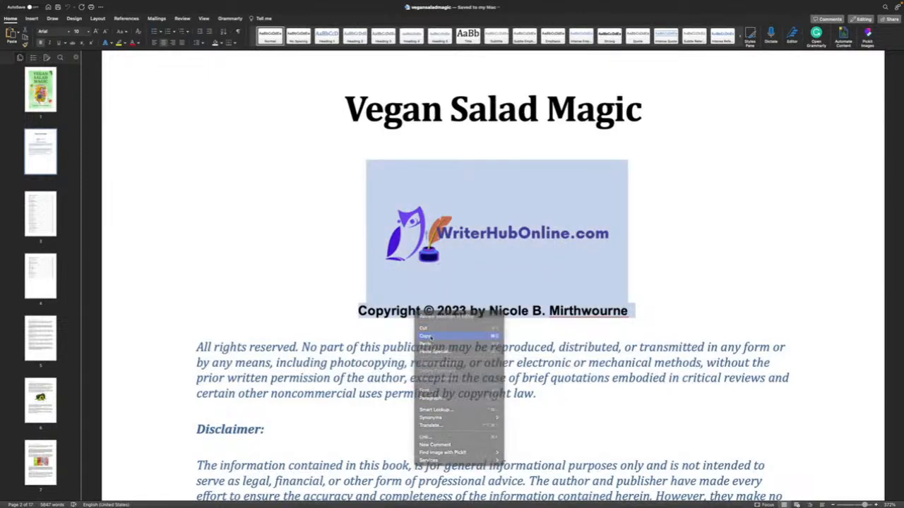
pyautogui.moveTo(230, 2)
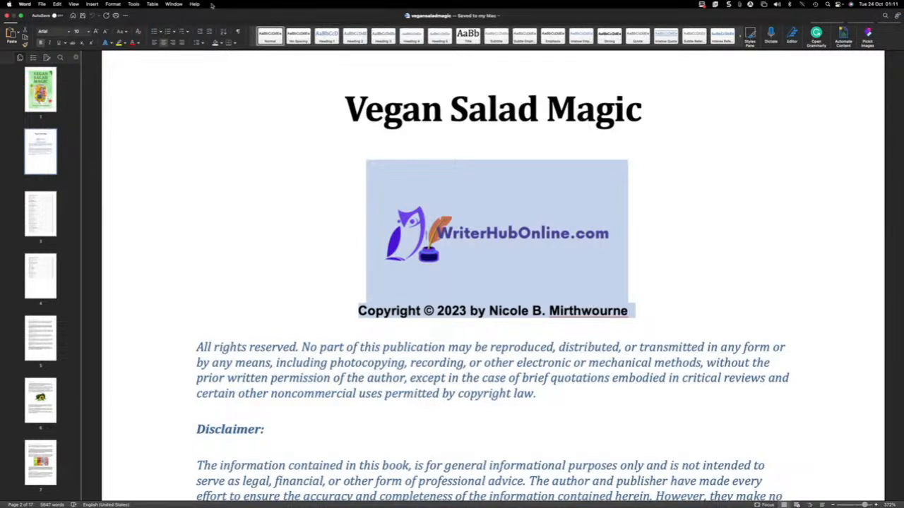
pyautogui.click(173, 3)
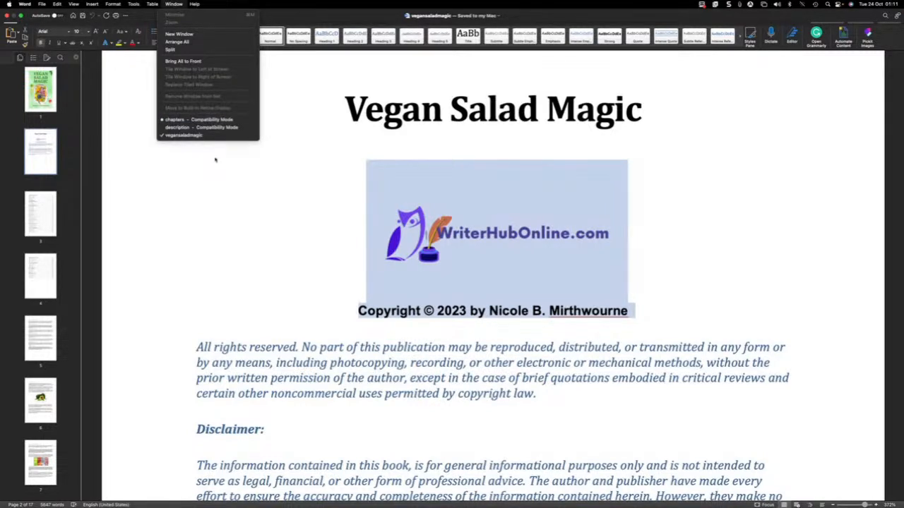
pyautogui.click(196, 122)
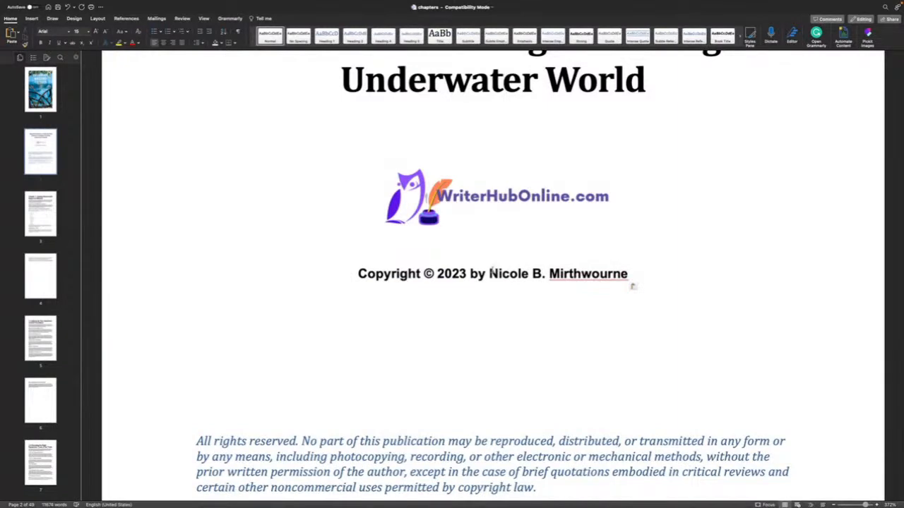
# Replace the author's name in the 2023 copyright line under the logo with the name of this book's author
pyautogui.moveTo(490, 274); pyautogui.dragTo(631, 285)
pyautogui.write('S')
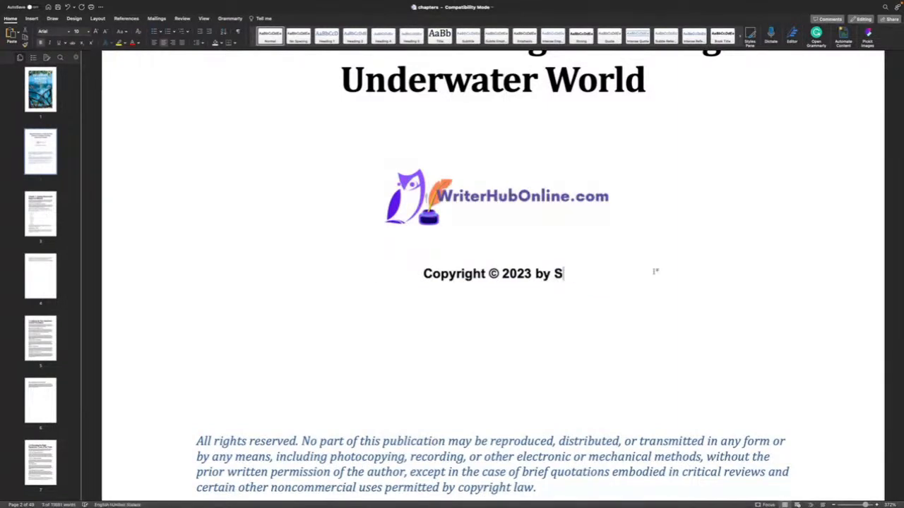
pyautogui.write('usan ')
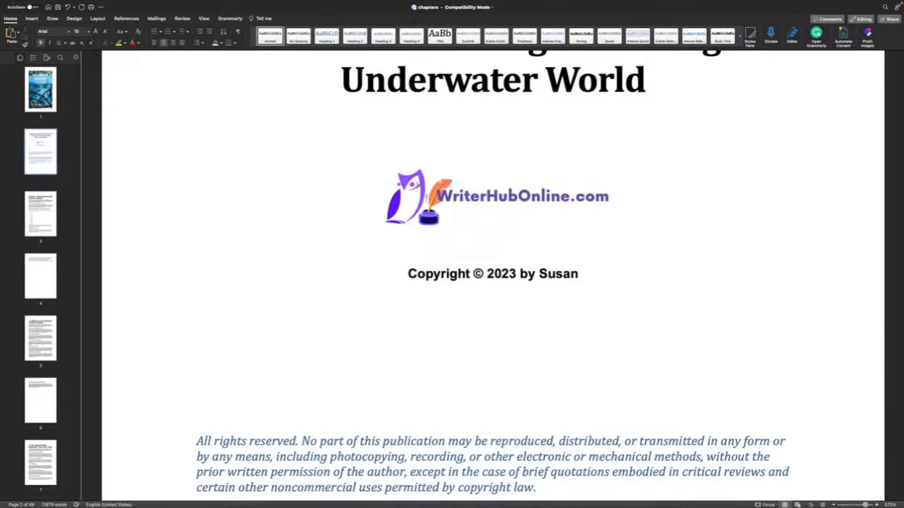
pyautogui.write('D. Nimm')
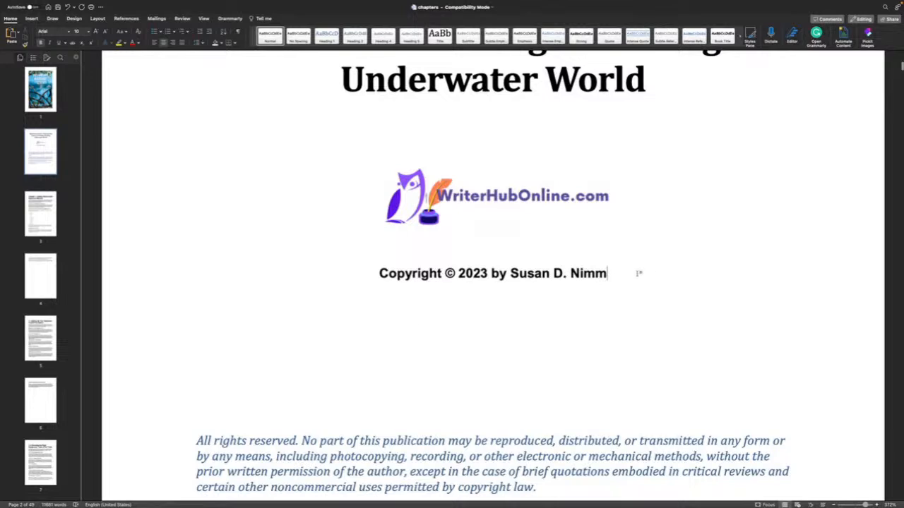
pyautogui.click(406, 336)
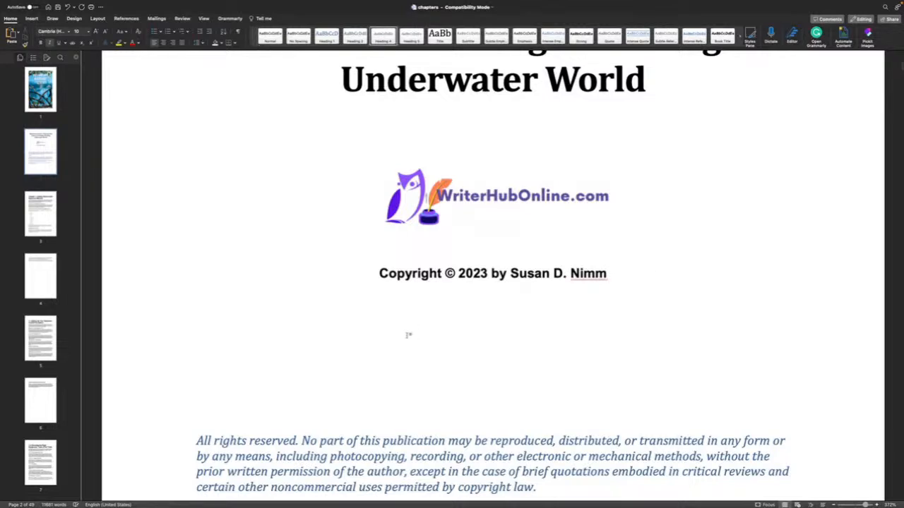
# Check the pages from the cover through the title page and disclaimer to the start of Chapter 1
pyautogui.scroll(-10, 408, 335)
pyautogui.scroll(-5, 406, 336)
pyautogui.scroll(10, 406, 336)
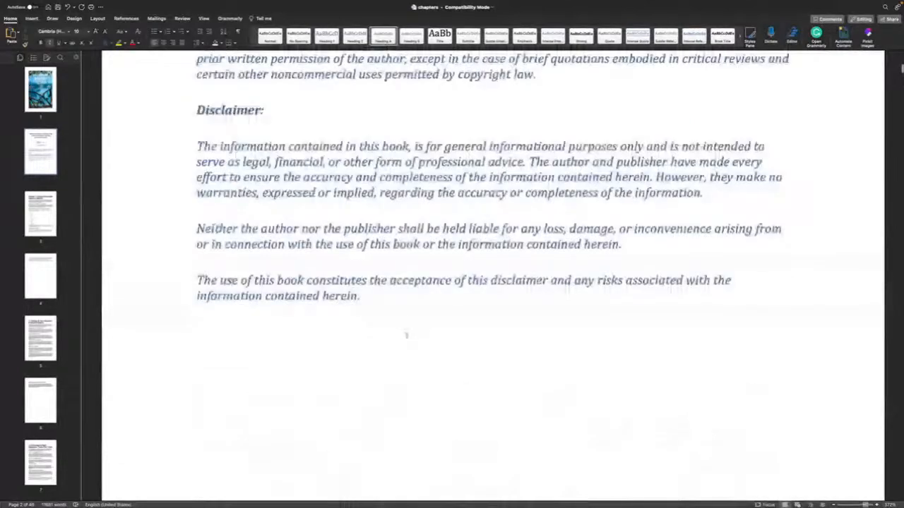
pyautogui.scroll(10, 406, 336)
pyautogui.scroll(-5, 406, 336)
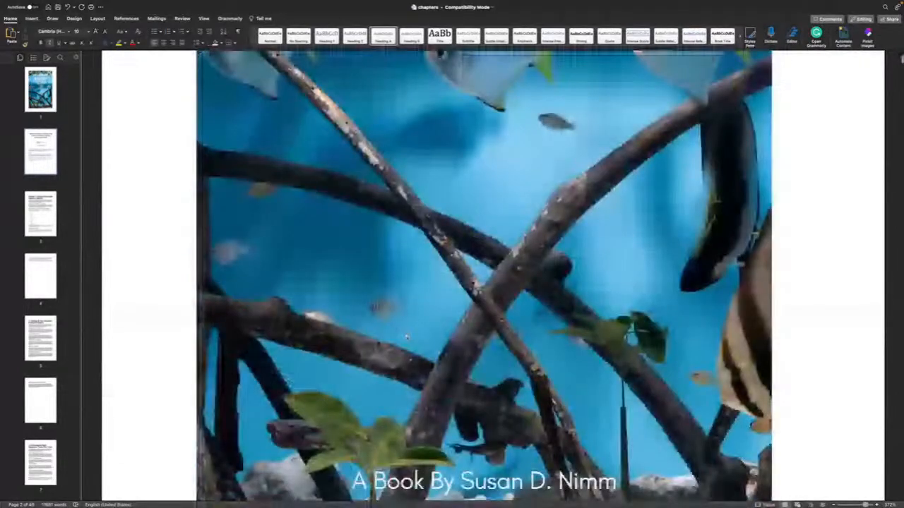
pyautogui.scroll(-8, 406, 336)
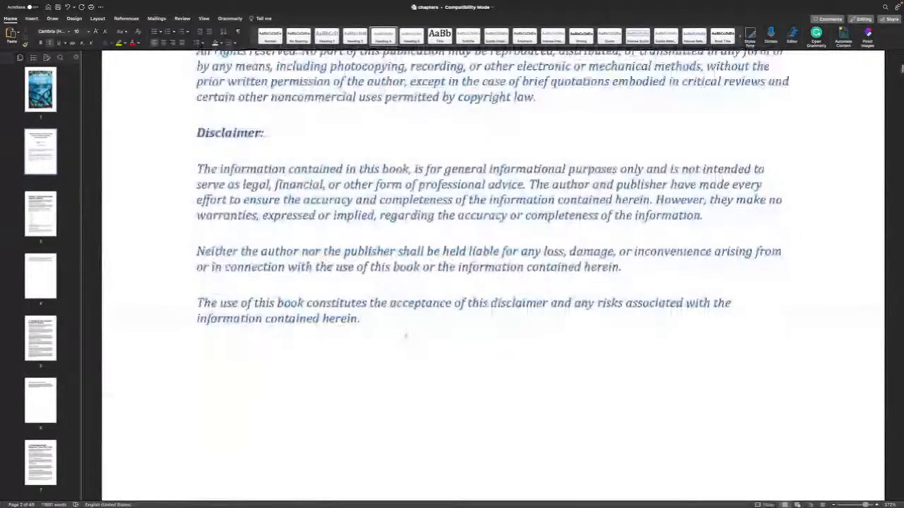
pyautogui.scroll(-6, 406, 336)
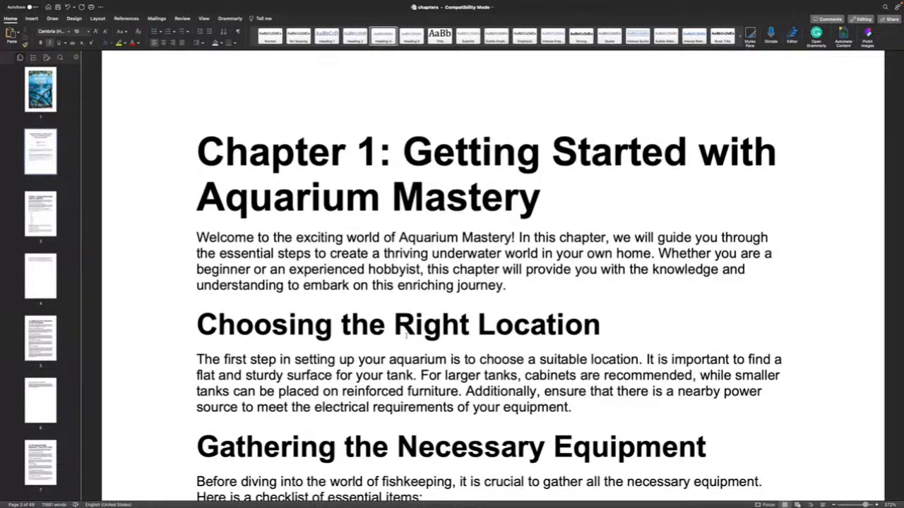
pyautogui.scroll(1, 509, 122)
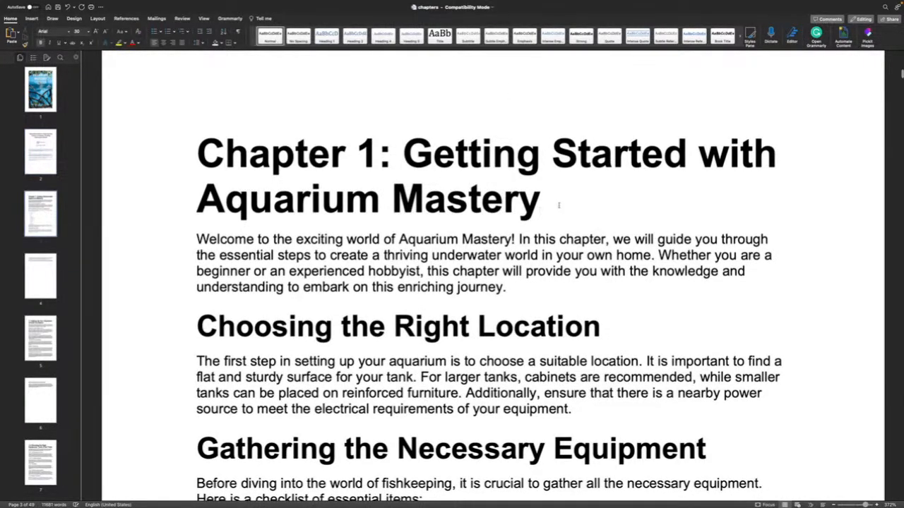
# Select all text formatted like the "Chapter 1: Getting Started with Aquarium Mastery" title and apply the Heading 1 style
pyautogui.tripleClick(675, 157)
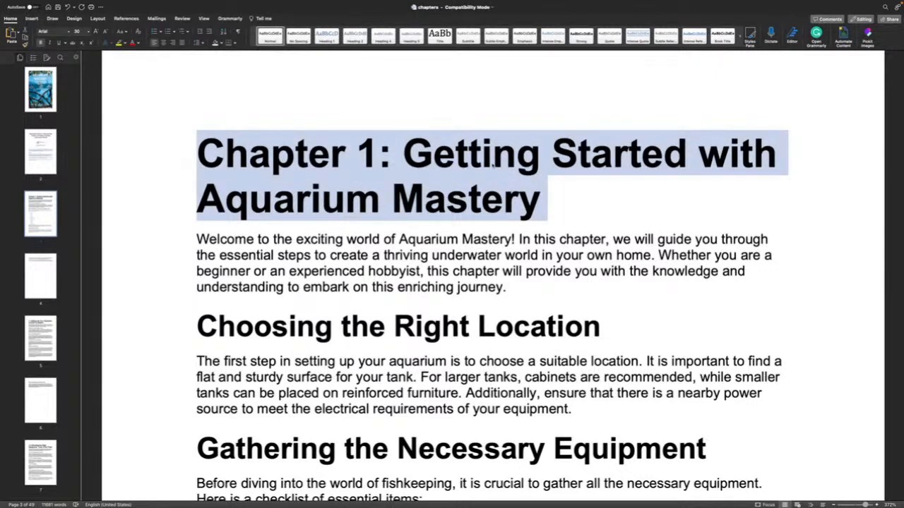
pyautogui.scroll(1, 727, 77)
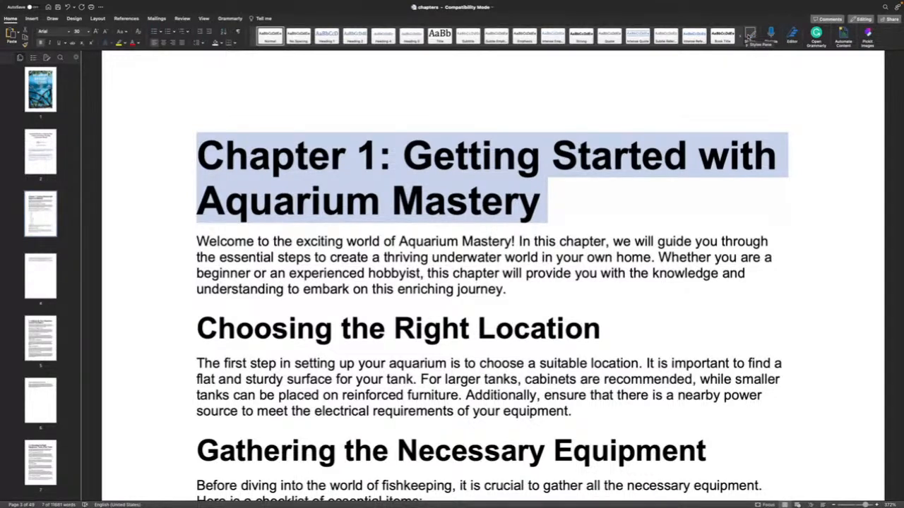
pyautogui.click(749, 35)
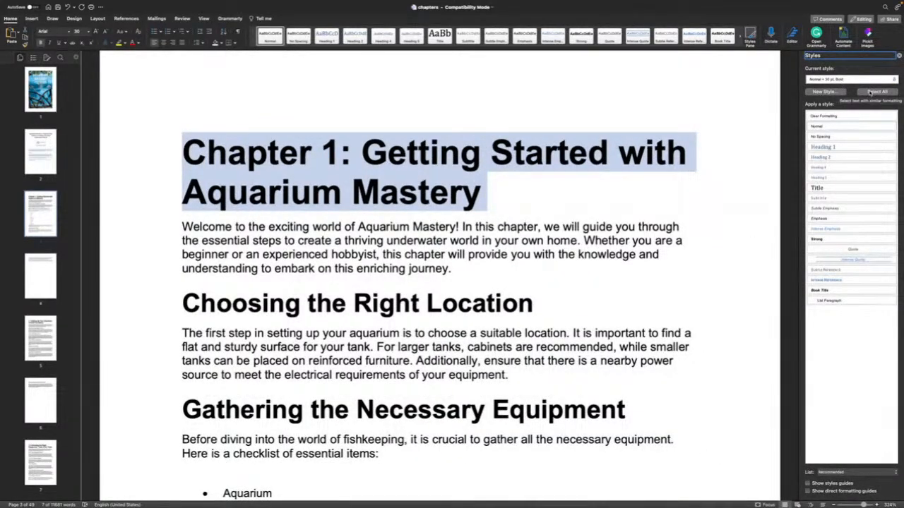
pyautogui.click(869, 92)
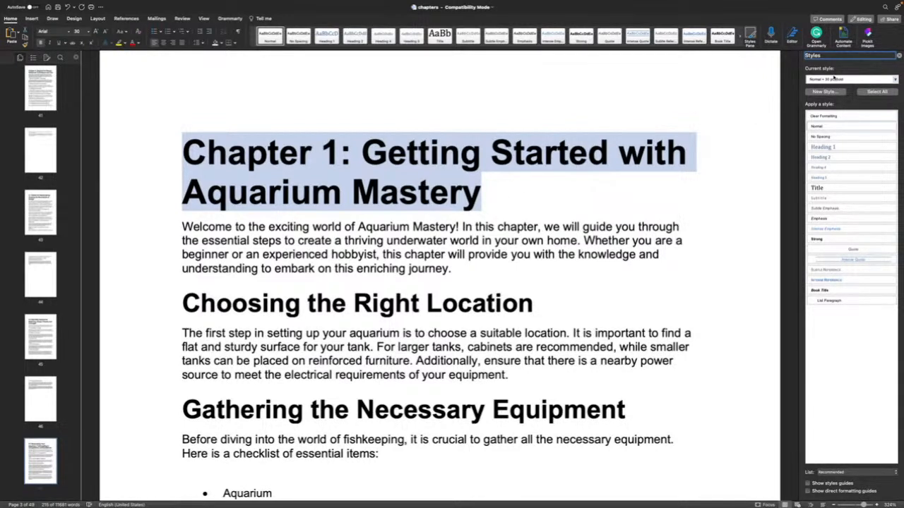
pyautogui.scroll(1, 307, 150)
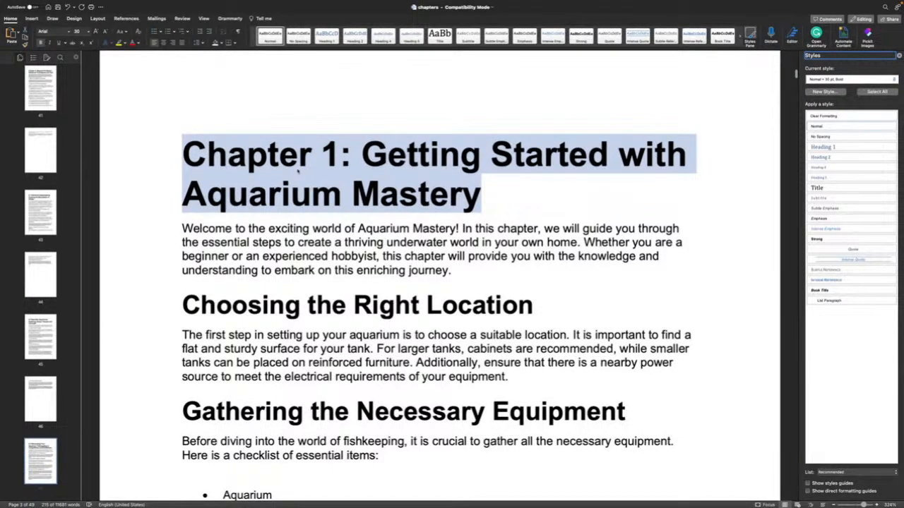
pyautogui.scroll(3, 269, 62)
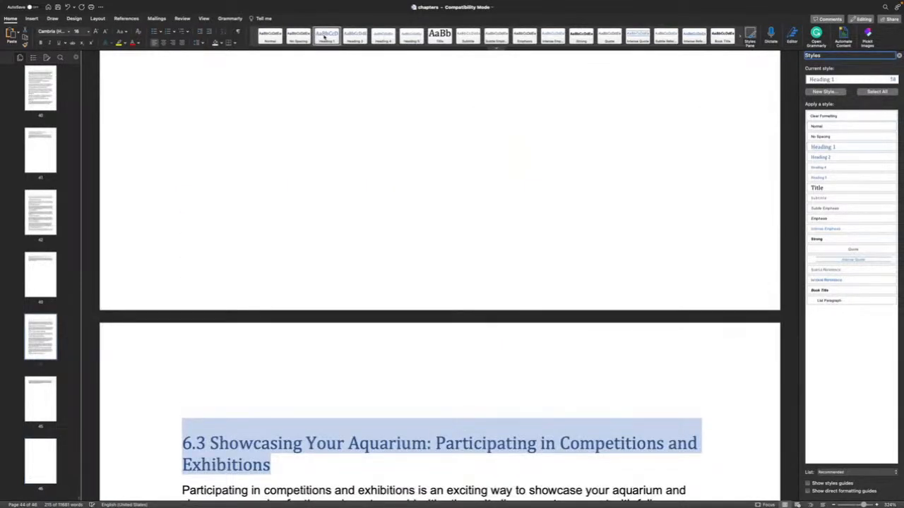
# Make the selected Heading 1 titles black and bold, and update the Heading 1 style to match the selection
pyautogui.click(139, 44)
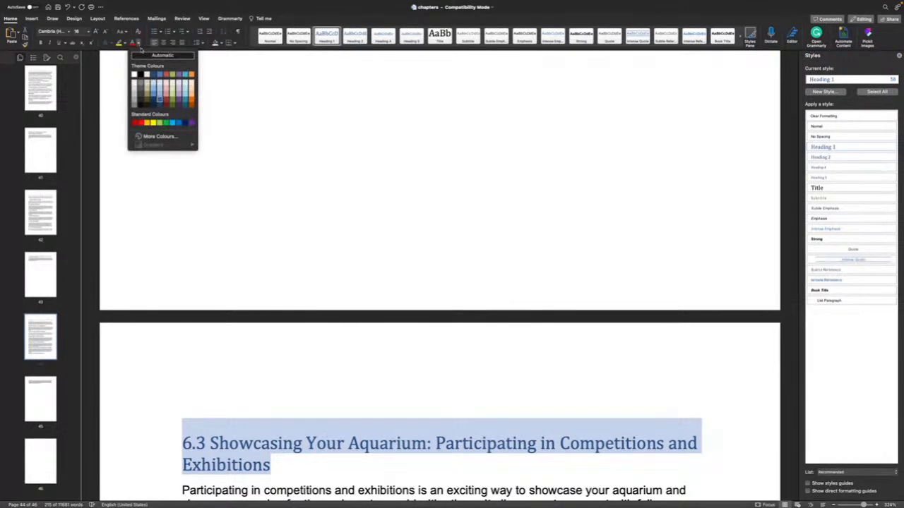
pyautogui.press('Escape')
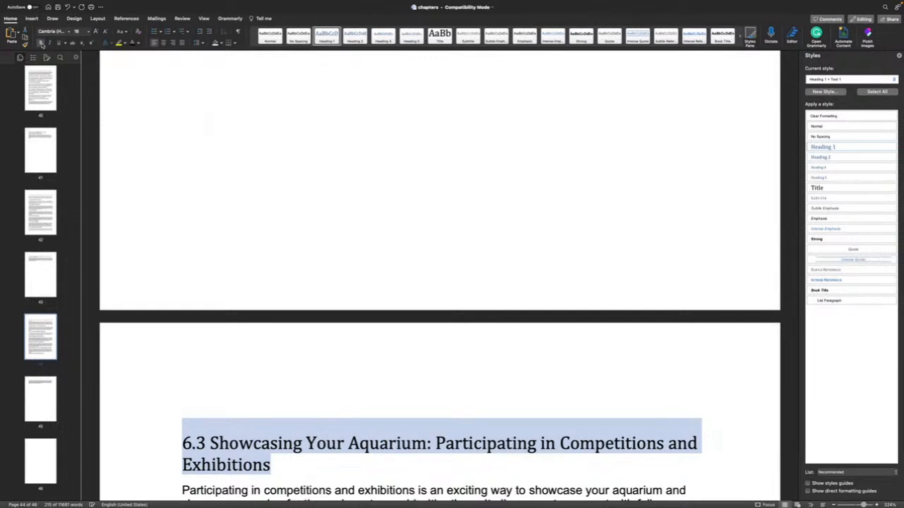
pyautogui.click(40, 43)
pyautogui.rightClick(324, 41)
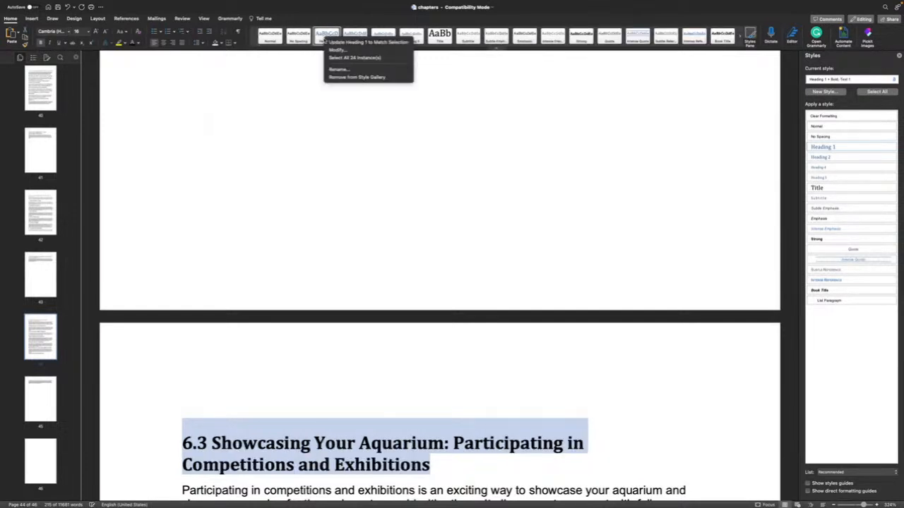
pyautogui.click(349, 42)
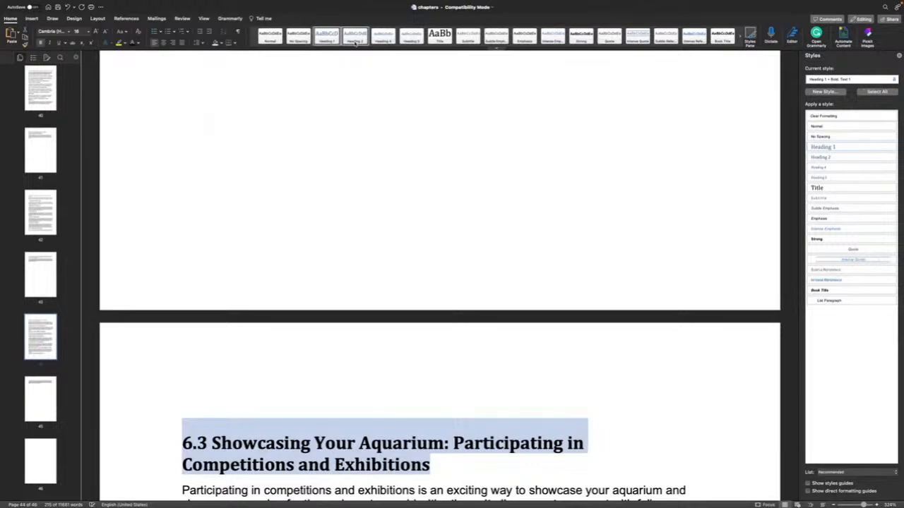
pyautogui.click(301, 152)
# Select all text formatted like the "Breaking the Mold: Unleashing Creativity" subheading in section 6.1 and apply the Heading 2 style
pyautogui.scroll(3, 302, 153)
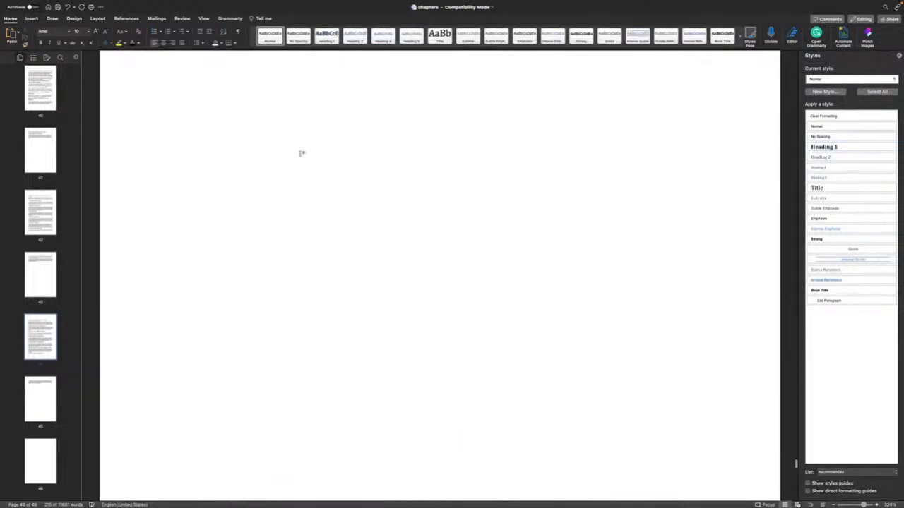
pyautogui.scroll(15, 301, 152)
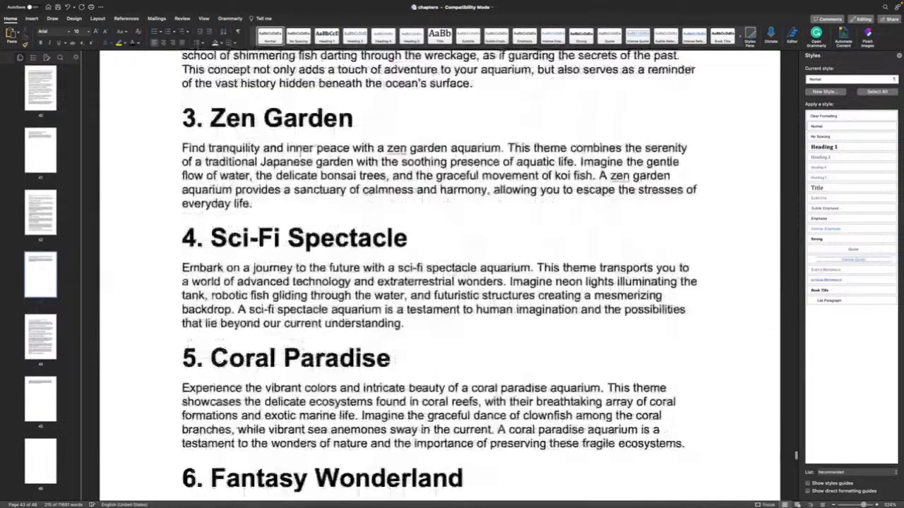
pyautogui.scroll(-1, 300, 154)
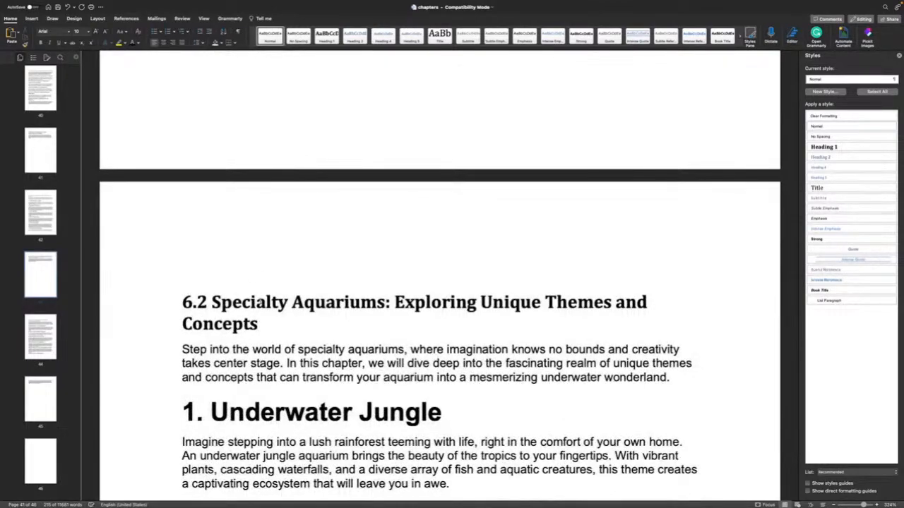
pyautogui.scroll(5, 261, 297)
pyautogui.scroll(20, 260, 296)
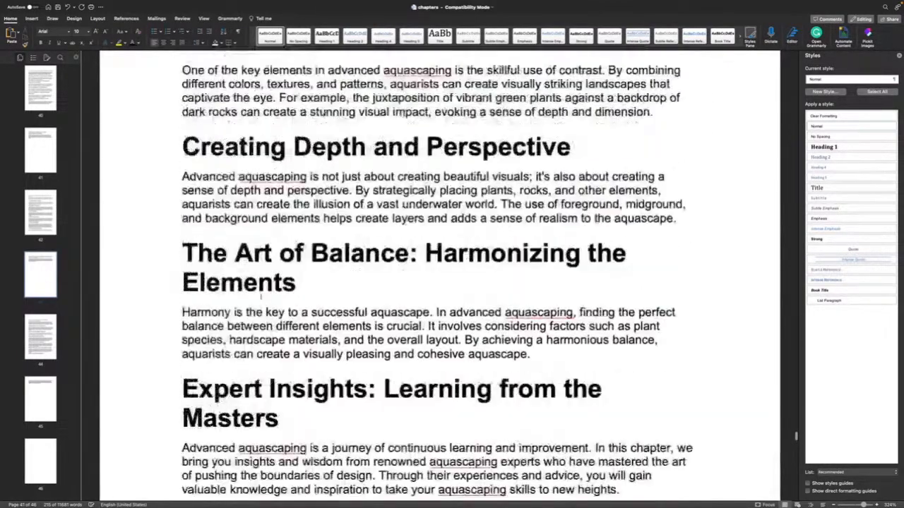
pyautogui.scroll(-7, 260, 296)
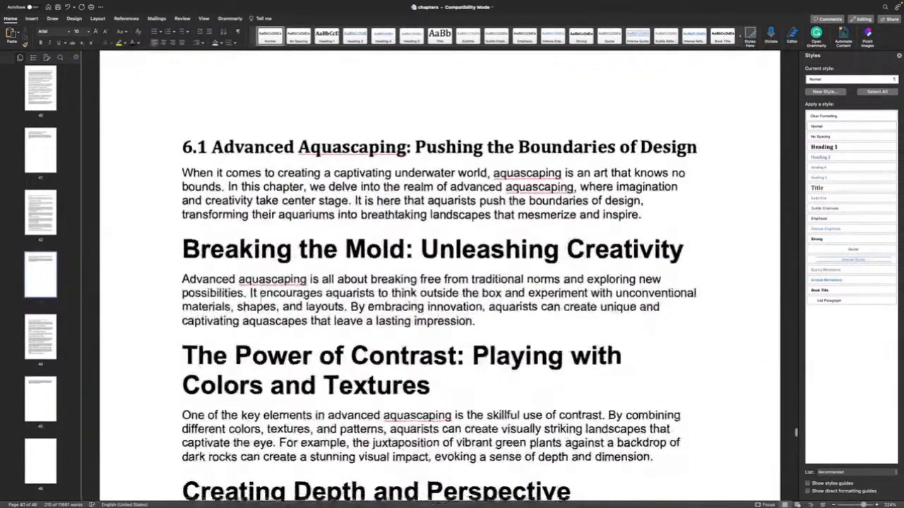
pyautogui.moveTo(182, 251); pyautogui.dragTo(620, 260)
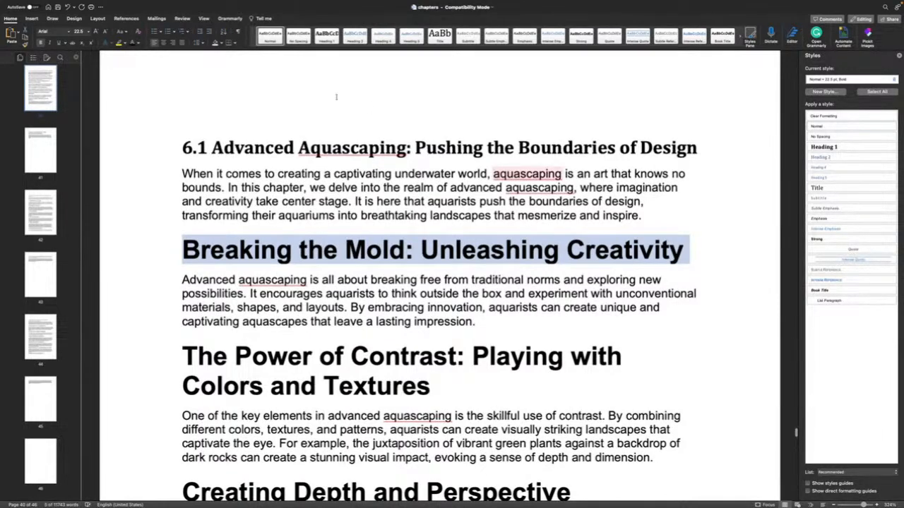
pyautogui.click(877, 93)
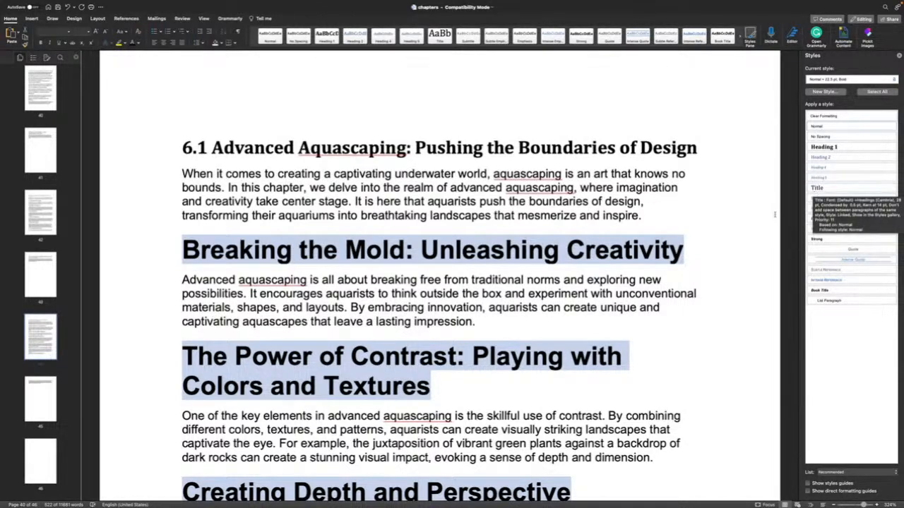
pyautogui.click(831, 157)
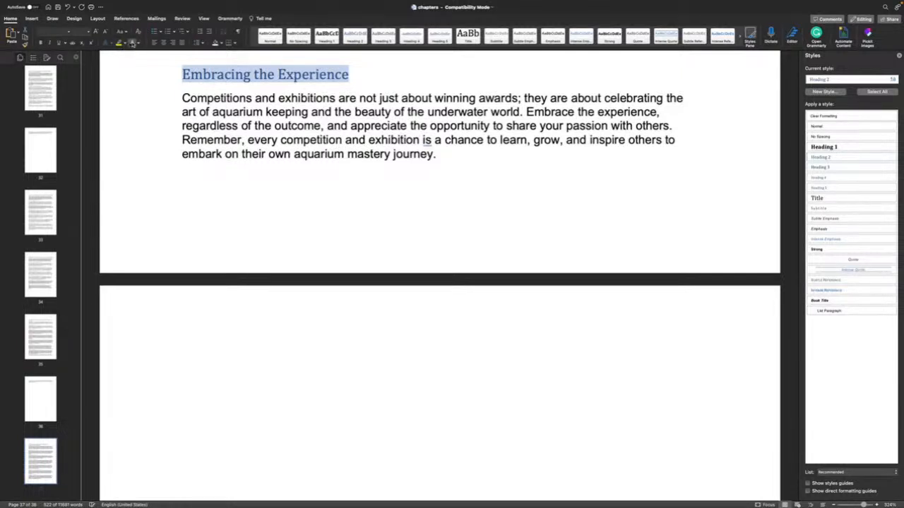
# Make the selected Heading 2 subheadings black and bold, and update the Heading 2 style to match the selection
pyautogui.click(131, 43)
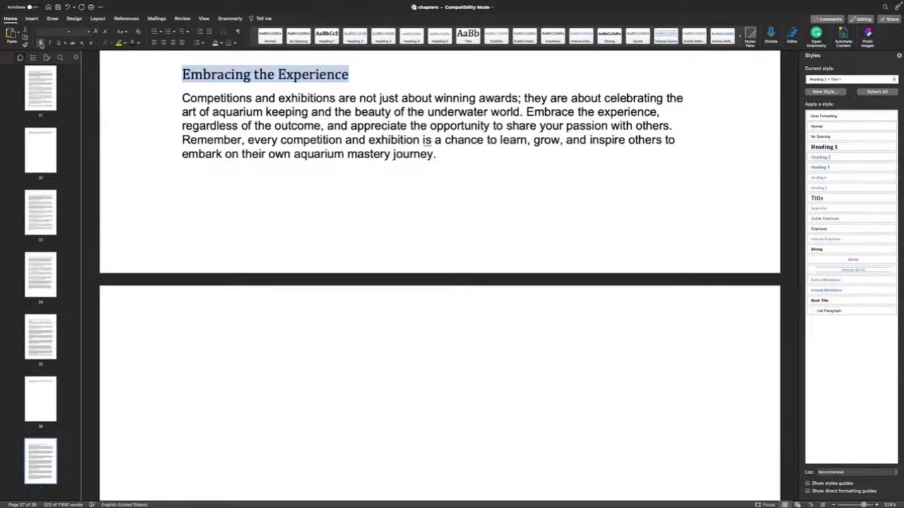
pyautogui.click(40, 43)
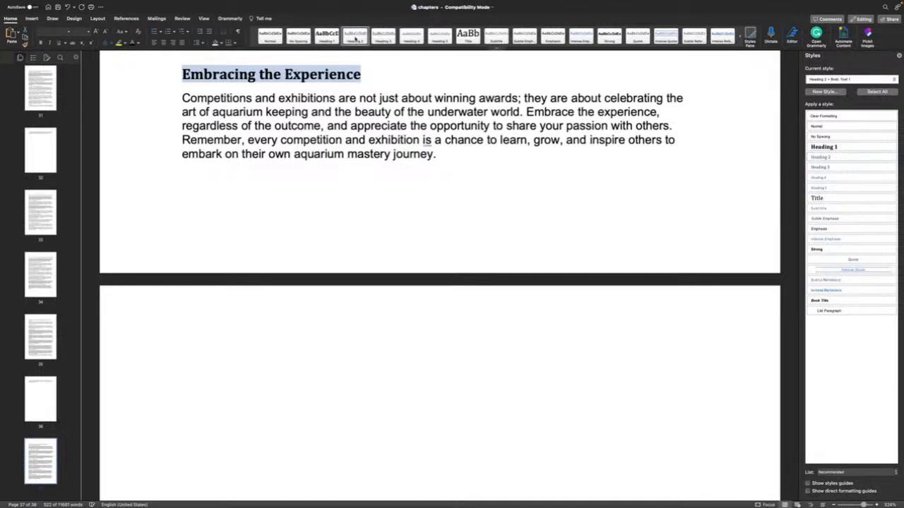
pyautogui.rightClick(355, 40)
pyautogui.click(384, 40)
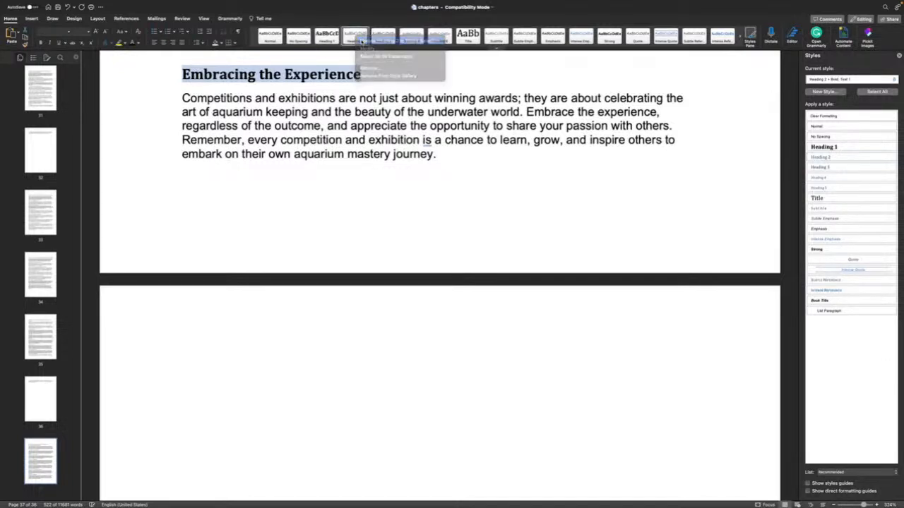
pyautogui.click(372, 86)
# Review the restyled headings from the last chapter up to the cover and the "Chapter 1: Getting Started with Aquarium Mastery" title
pyautogui.scroll(10, 374, 87)
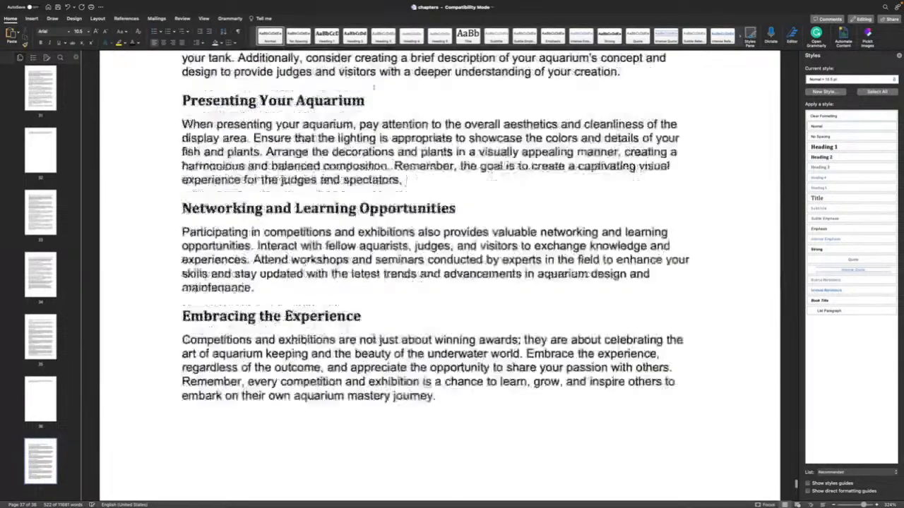
pyautogui.scroll(15, 375, 86)
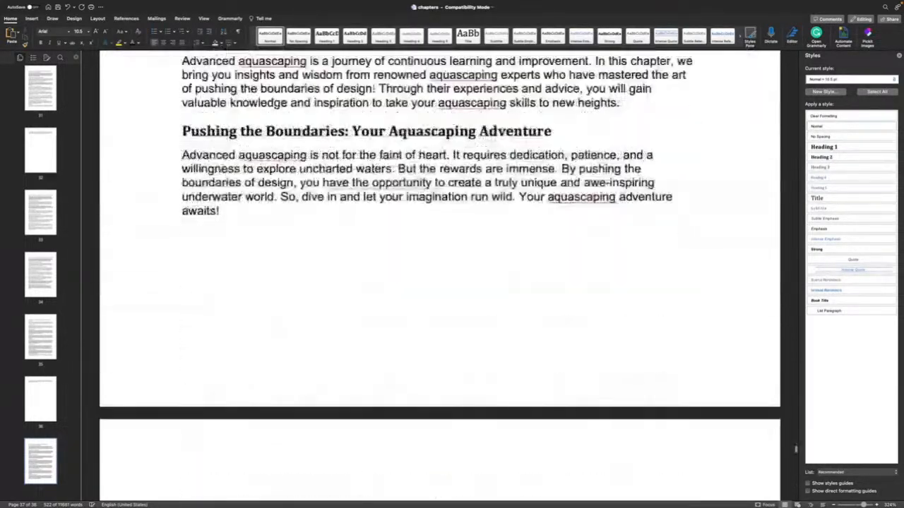
pyautogui.scroll(20, 438, 276)
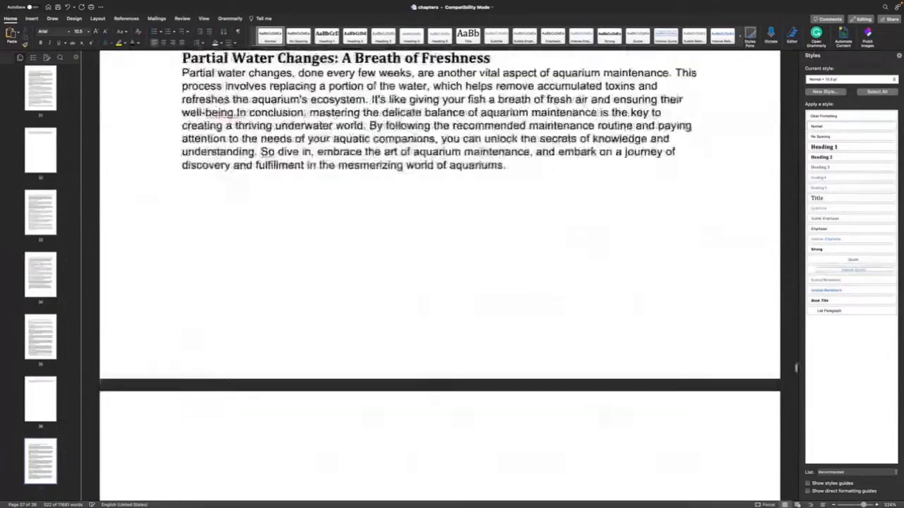
pyautogui.scroll(20, 373, 86)
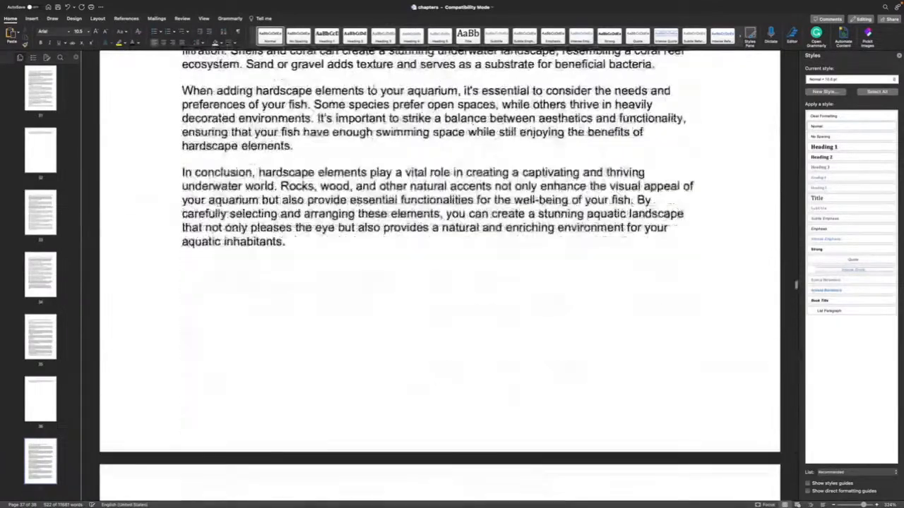
pyautogui.scroll(20, 374, 86)
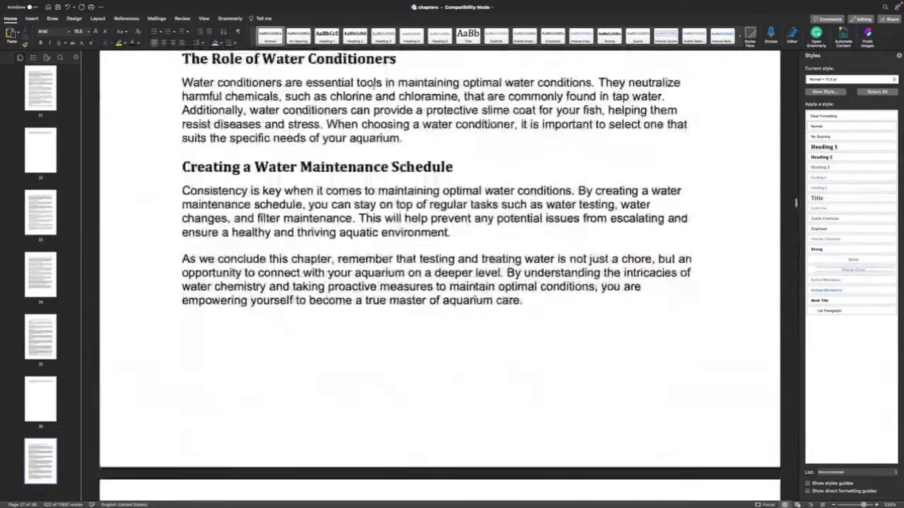
pyautogui.scroll(20, 205, 111)
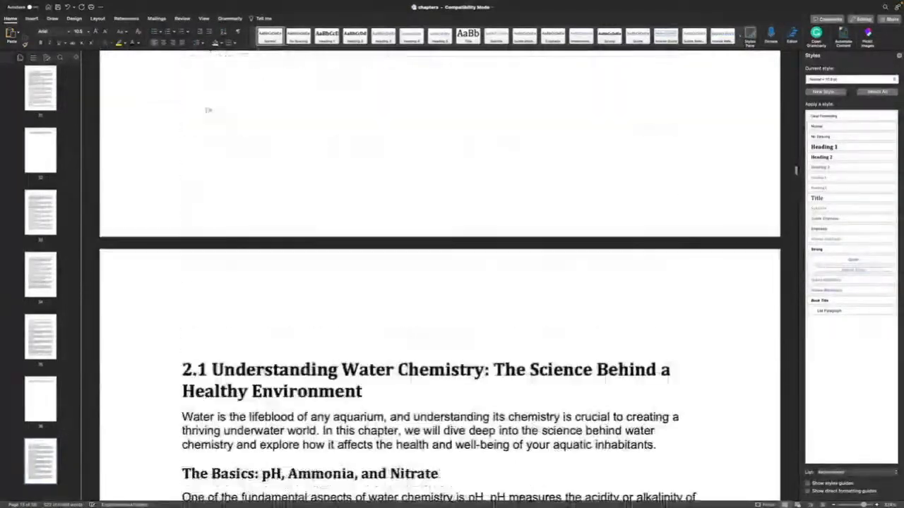
pyautogui.scroll(20, 205, 111)
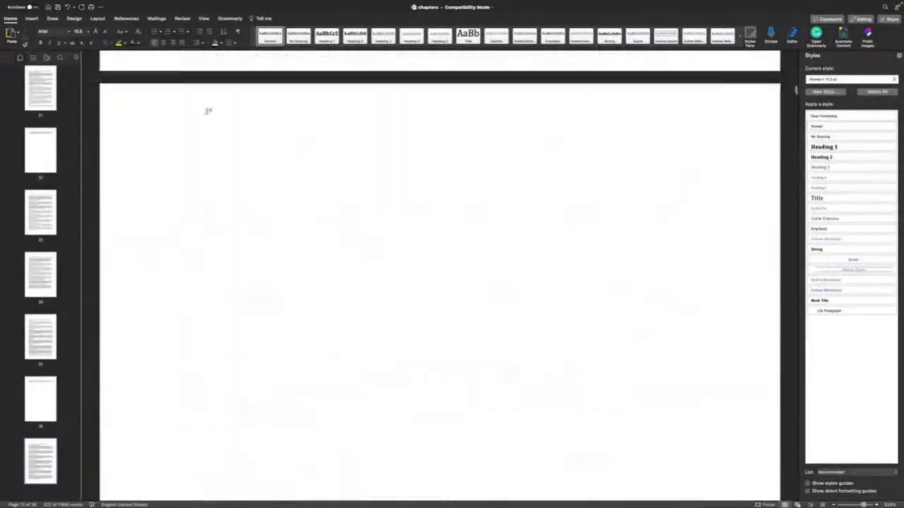
pyautogui.scroll(5, 207, 113)
pyautogui.scroll(-15, 206, 113)
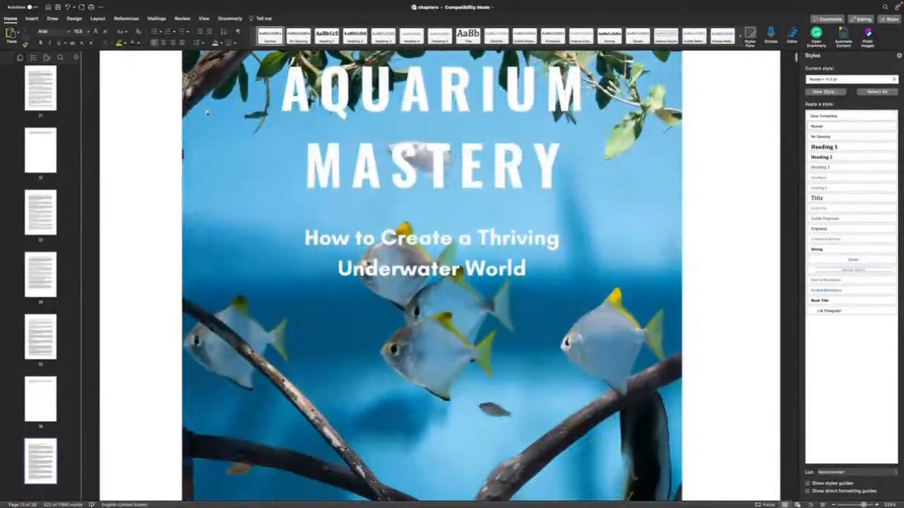
pyautogui.scroll(-20, 207, 113)
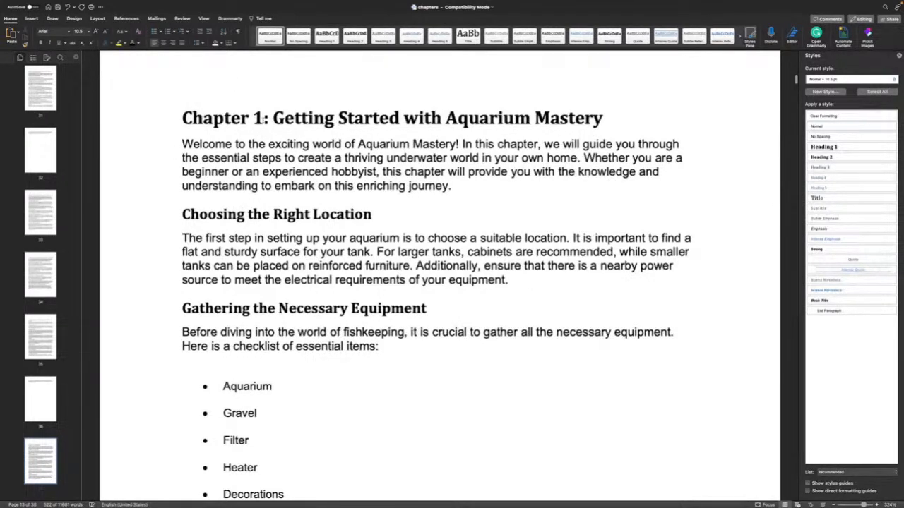
pyautogui.click(314, 119)
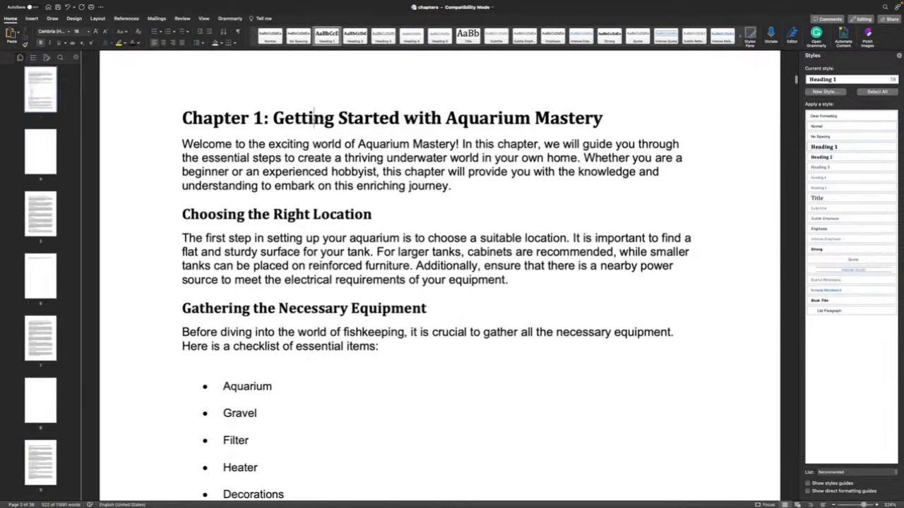
# Remove the blank page between the end of the Chapter 1 introduction and section 1.1
pyautogui.scroll(-3, 231, 230)
pyautogui.scroll(-15, 231, 228)
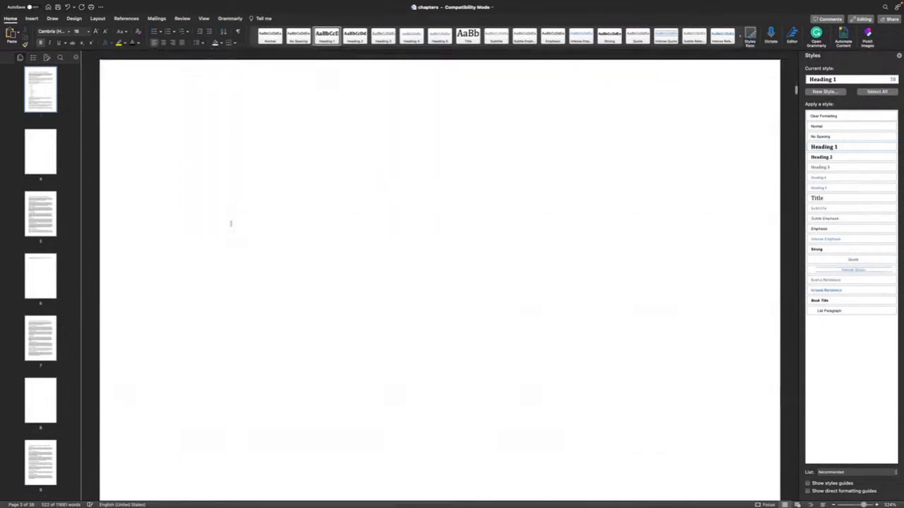
pyautogui.scroll(3, 231, 224)
pyautogui.click(203, 171)
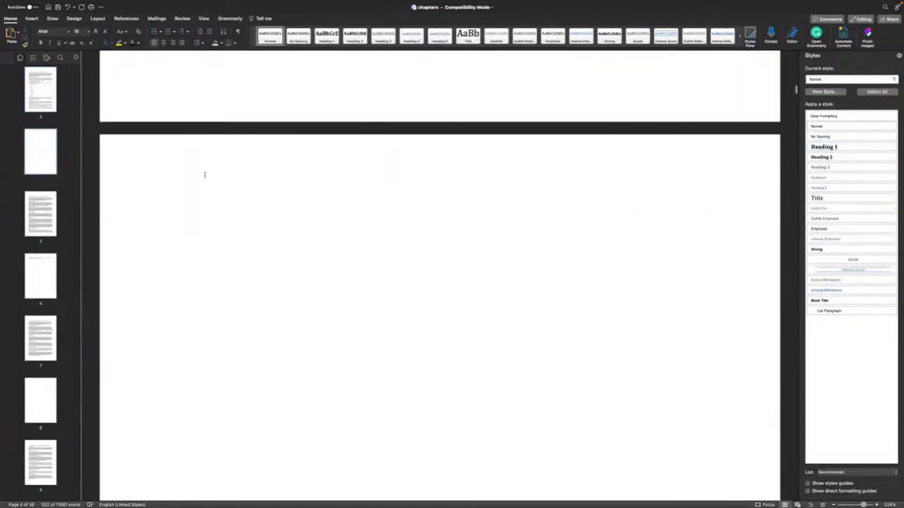
pyautogui.press('super+v')
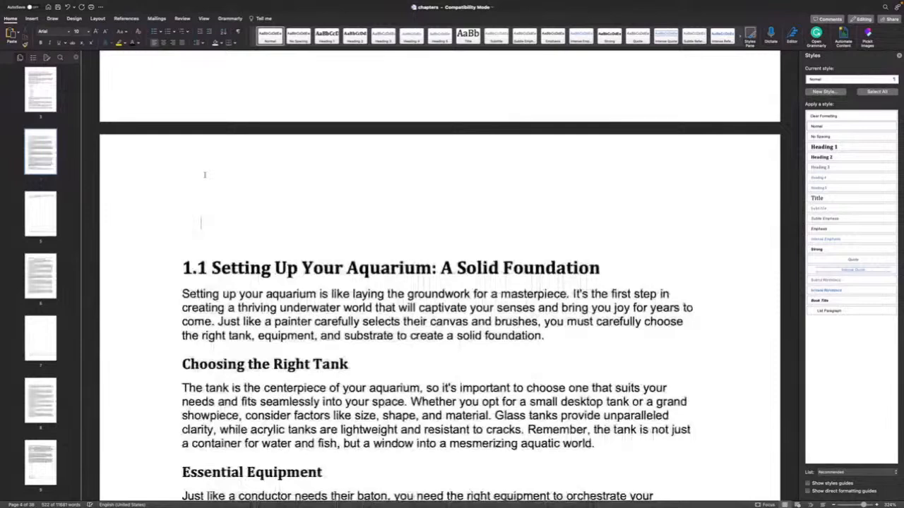
pyautogui.press('BackSpace')
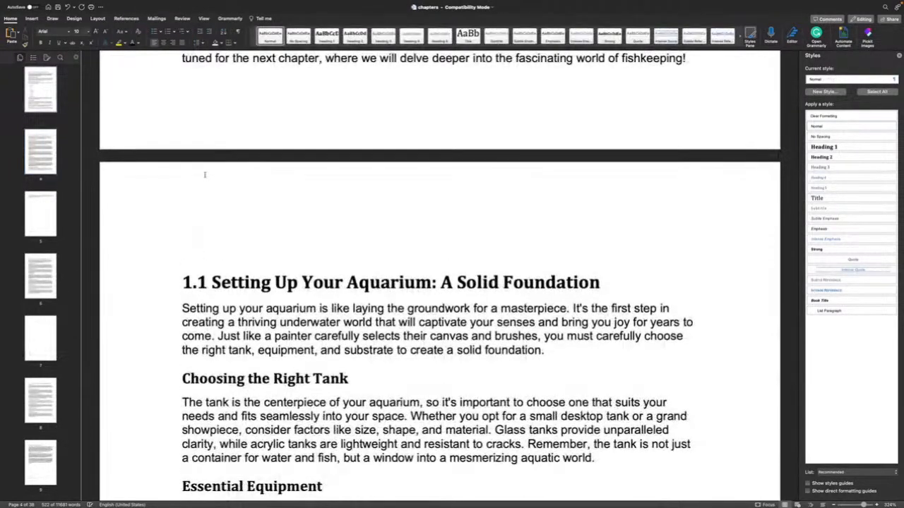
# Delete the empty line above the "1.1 Setting Up Your Aquarium: A Solid Foundation" heading
pyautogui.hotkey('shift', 'Down')
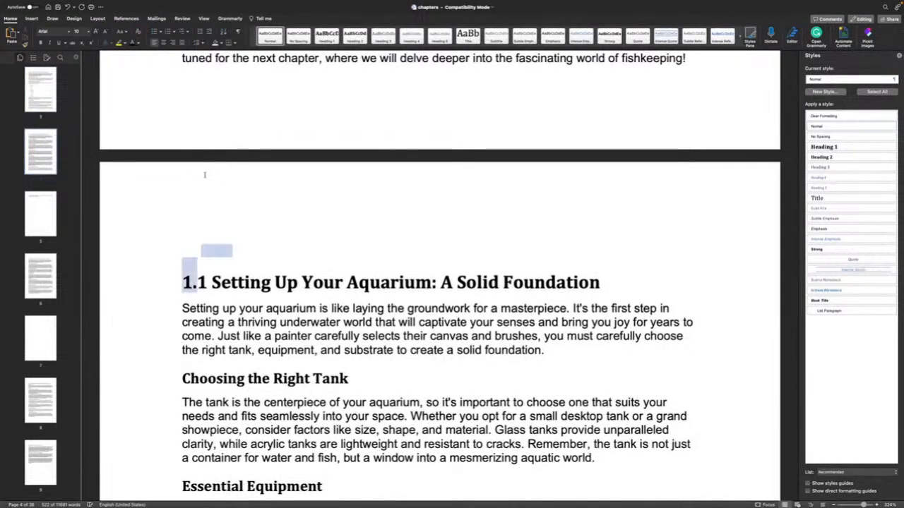
pyautogui.press('Up')
pyautogui.press('Up')
pyautogui.press('Down')
pyautogui.press('Down')
pyautogui.press('Down')
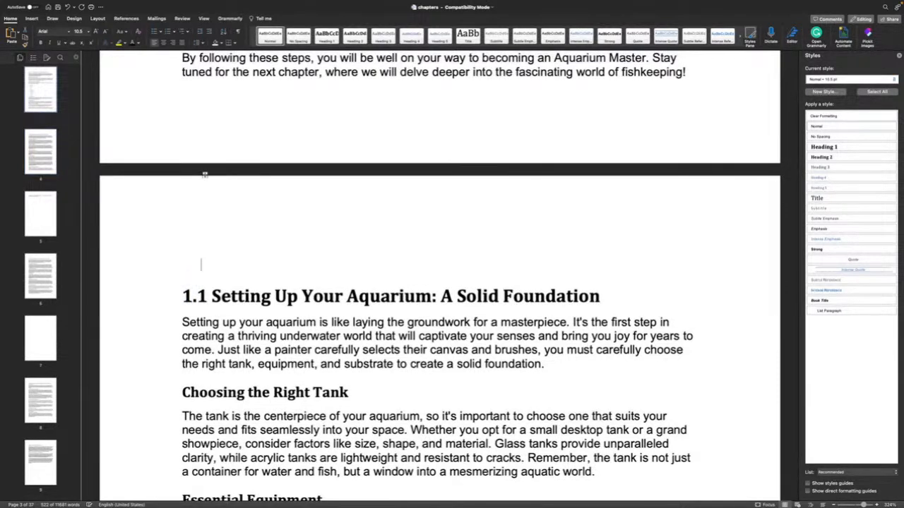
pyautogui.press('Up')
pyautogui.hotkey('shift', 'Up')
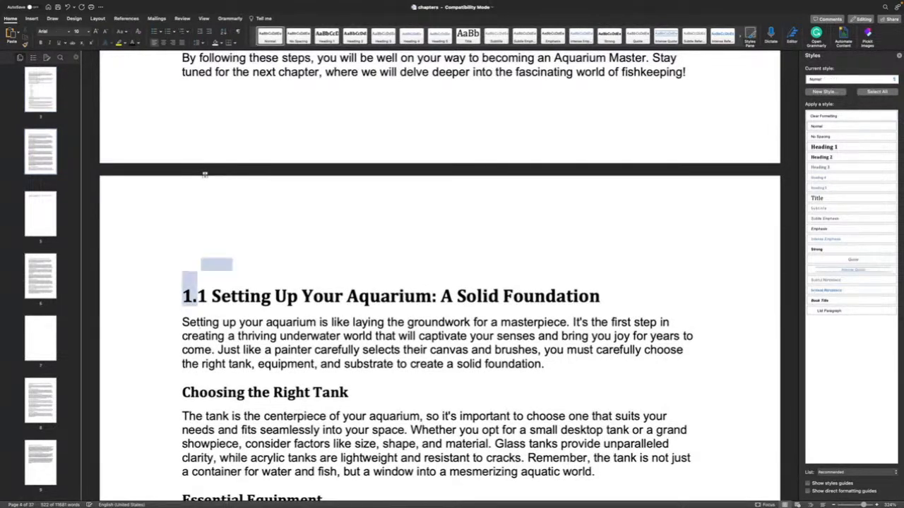
pyautogui.press('Left')
pyautogui.hotkey('shift', 'Left')
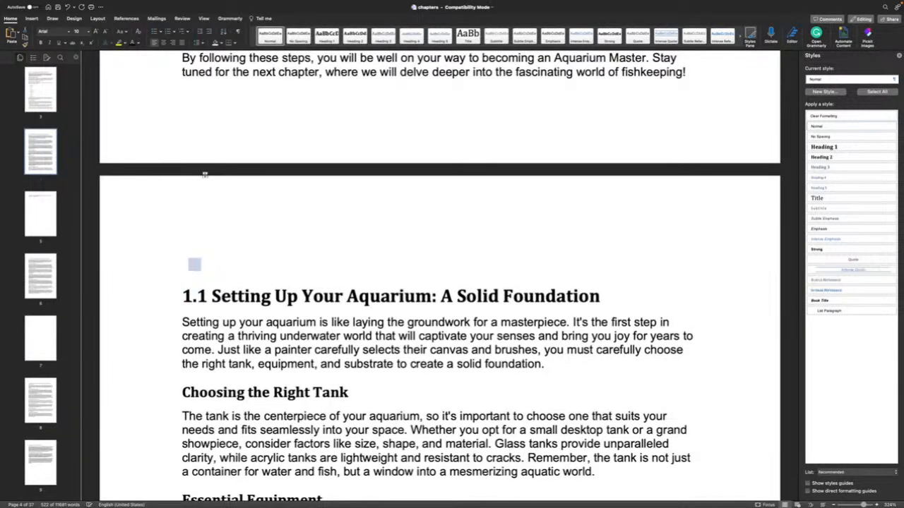
pyautogui.hotkey('shift', 'Left')
pyautogui.hotkey('shift', 'Right')
pyautogui.hotkey('shift', 'Right')
pyautogui.press('Delete')
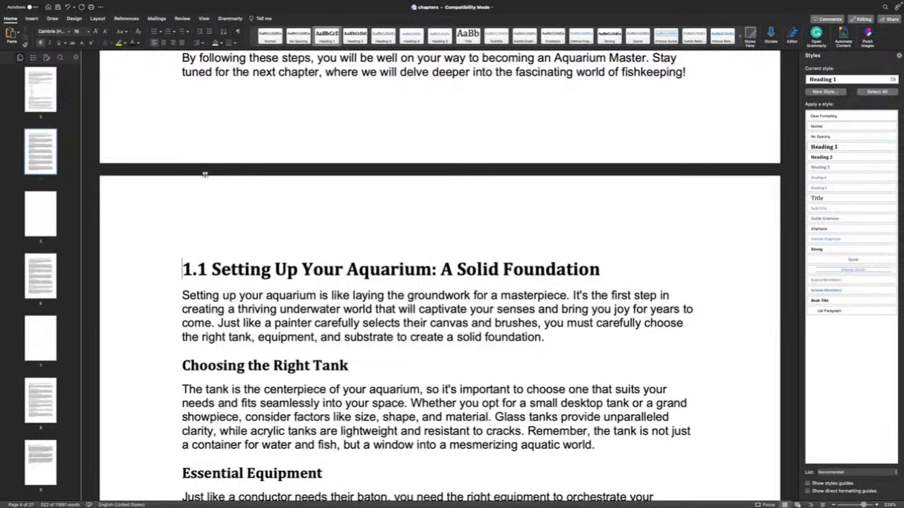
# Delete the number 1.1 from the "Setting Up Your Aquarium: A Solid Foundation" heading
pyautogui.press('Delete')
pyautogui.press('Delete')
pyautogui.press('Delete')
pyautogui.press('Delete')
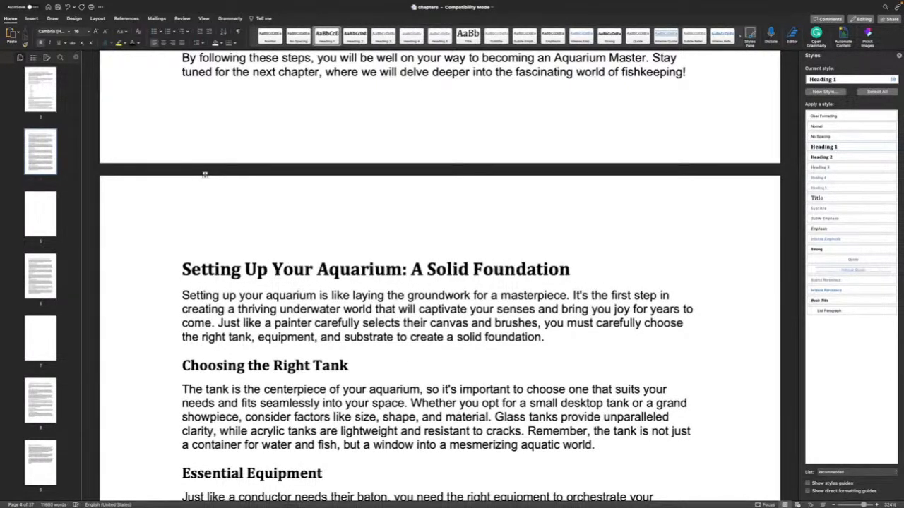
pyautogui.scroll(-5, 211, 178)
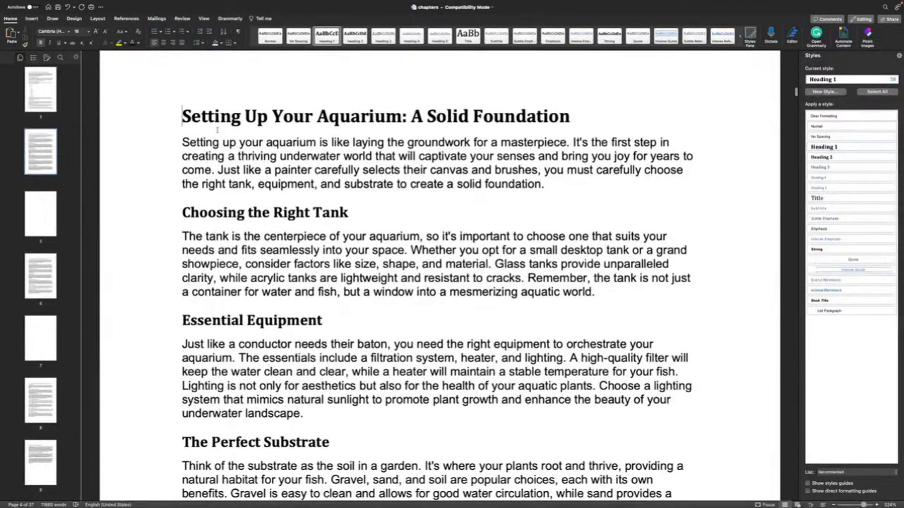
pyautogui.click(231, 116)
# Delete the number 1.2 from the "Choosing the Right Equipment: Tools of the Trade" heading
pyautogui.scroll(-10, 268, 118)
pyautogui.scroll(-8, 278, 129)
pyautogui.scroll(-6, 278, 130)
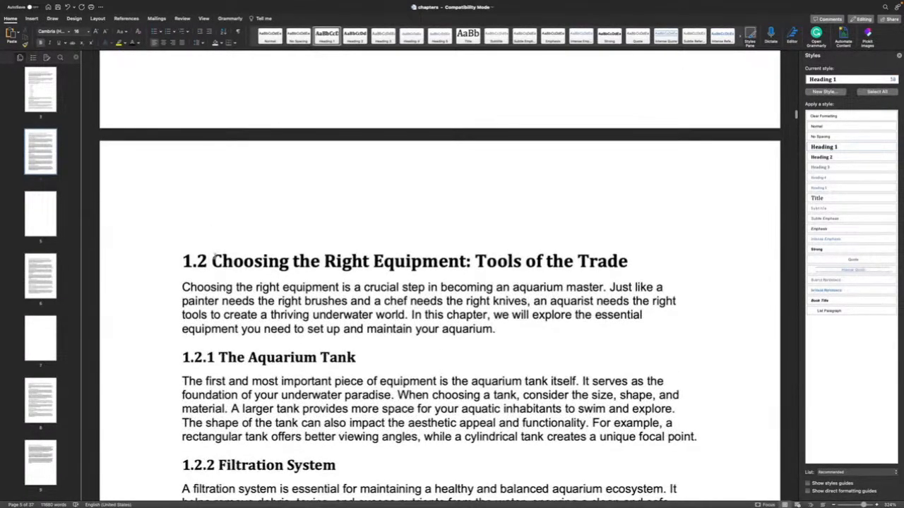
pyautogui.click(213, 261)
pyautogui.press('BackSpace')
pyautogui.press('BackSpace')
pyautogui.press('BackSpace')
pyautogui.press('BackSpace')
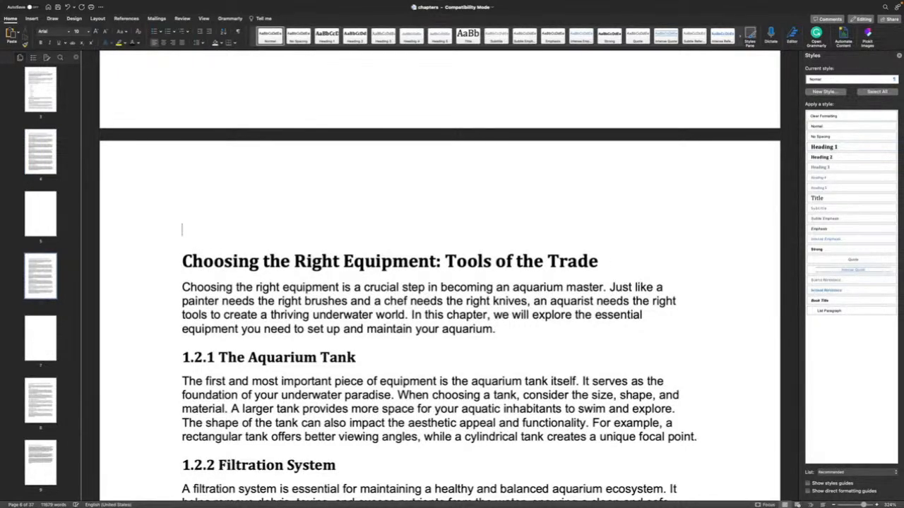
# Remove the blank page and the empty line before the "Choosing the Right Equipment: Tools of the Trade" heading
pyautogui.press('BackSpace')
pyautogui.scroll(5, 207, 107)
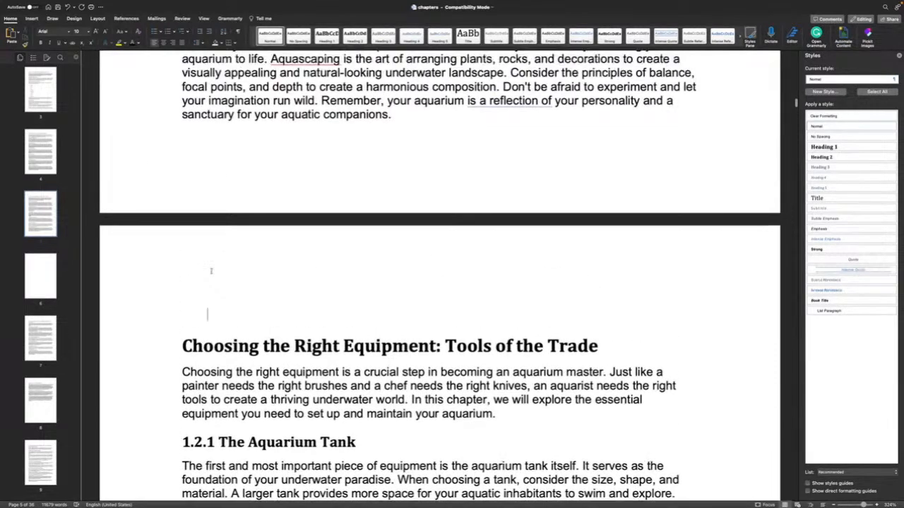
pyautogui.press('BackSpace')
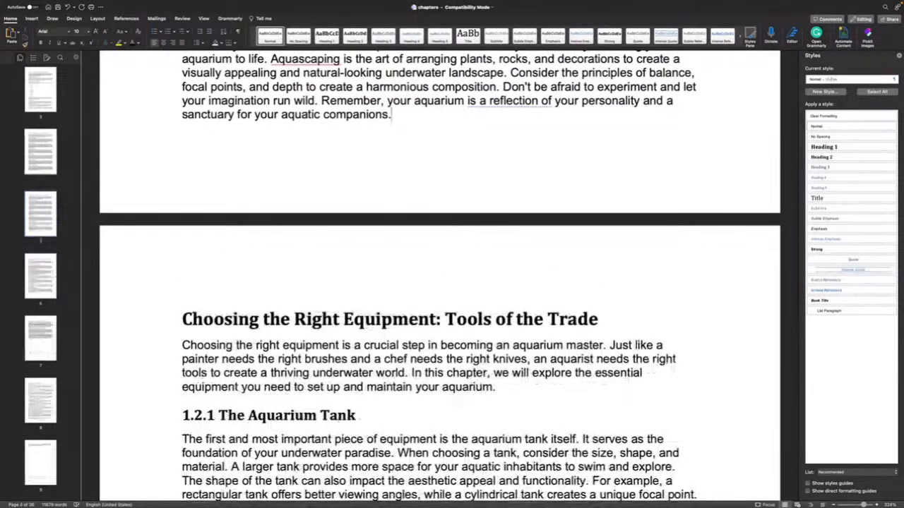
pyautogui.scroll(-5, 313, 280)
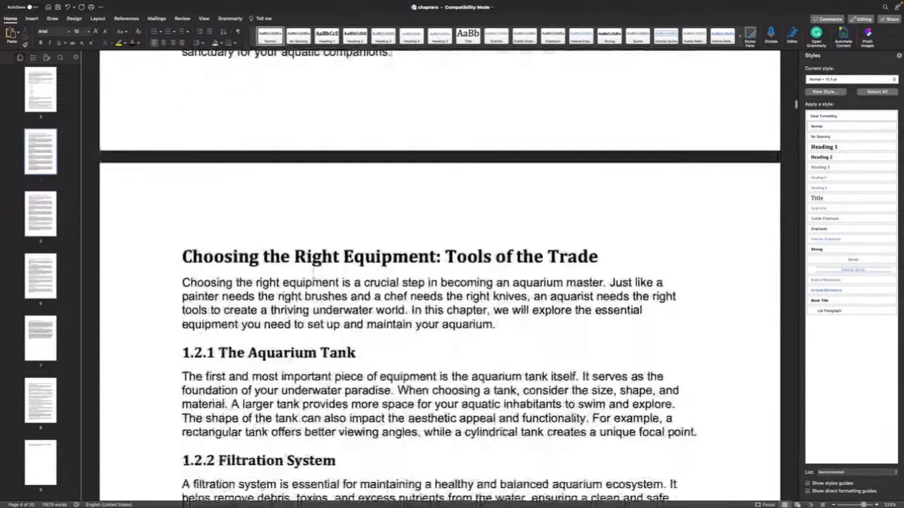
# Delete the numbers 1.2.1 to 1.2.4 from the Aquarium Tank, Filtration System, Lighting, and Heating and Cooling subheadings
pyautogui.scroll(-3, 438, 283)
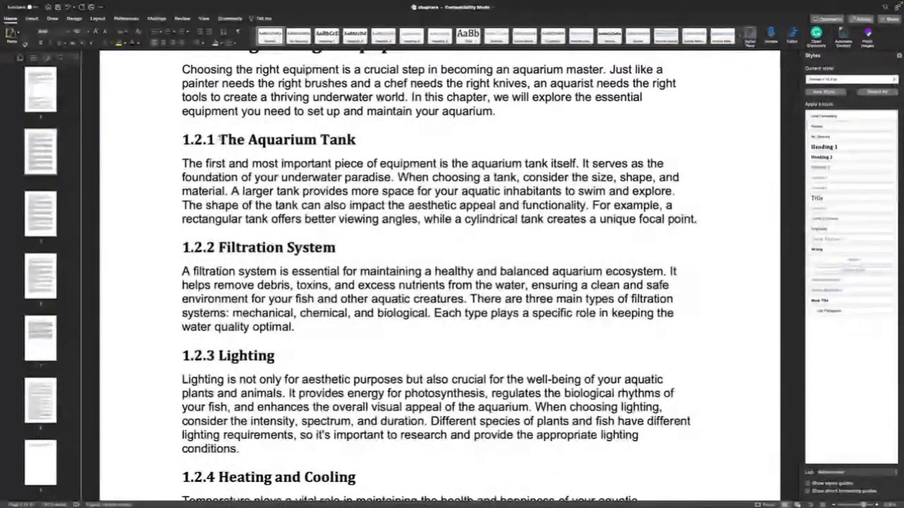
pyautogui.moveTo(216, 139); pyautogui.dragTo(183, 140)
pyautogui.press('BackSpace')
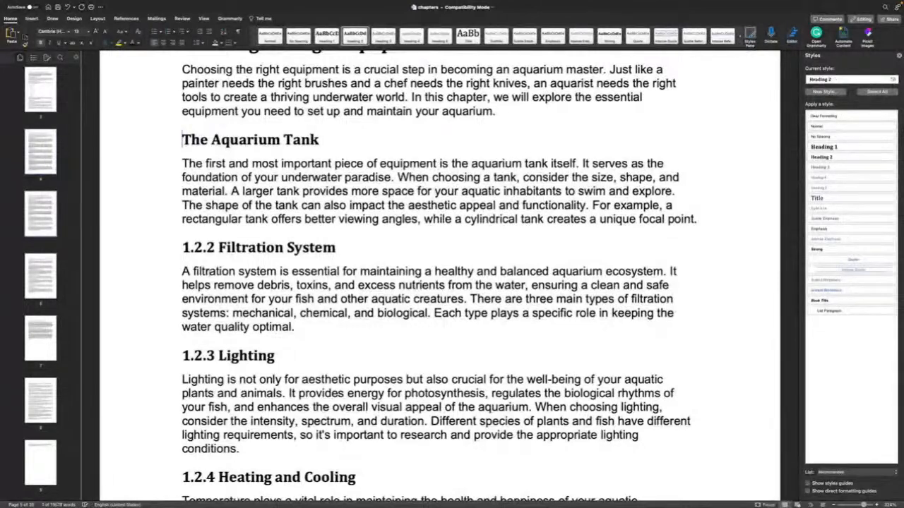
pyautogui.moveTo(219, 247); pyautogui.dragTo(183, 247)
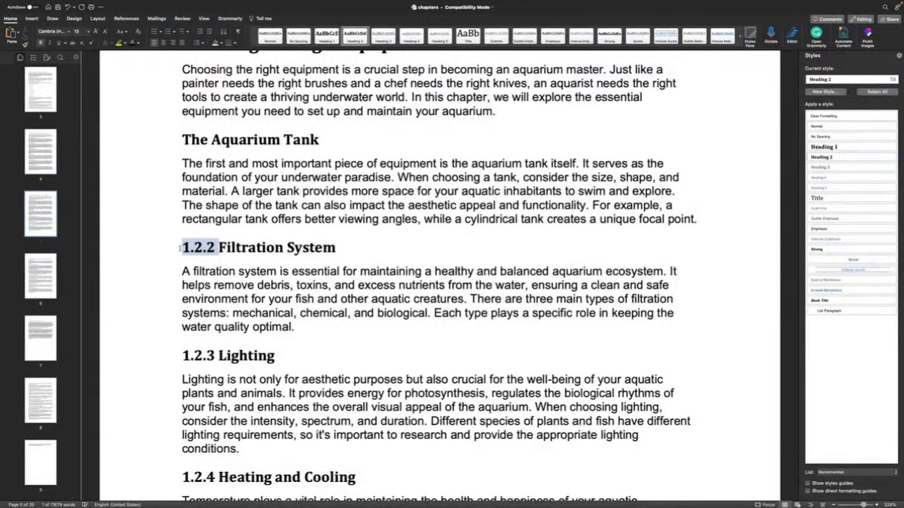
pyautogui.press('BackSpace')
pyautogui.moveTo(220, 356); pyautogui.dragTo(176, 356)
pyautogui.press('BackSpace')
pyautogui.moveTo(220, 477); pyautogui.dragTo(181, 477)
pyautogui.press('BackSpace')
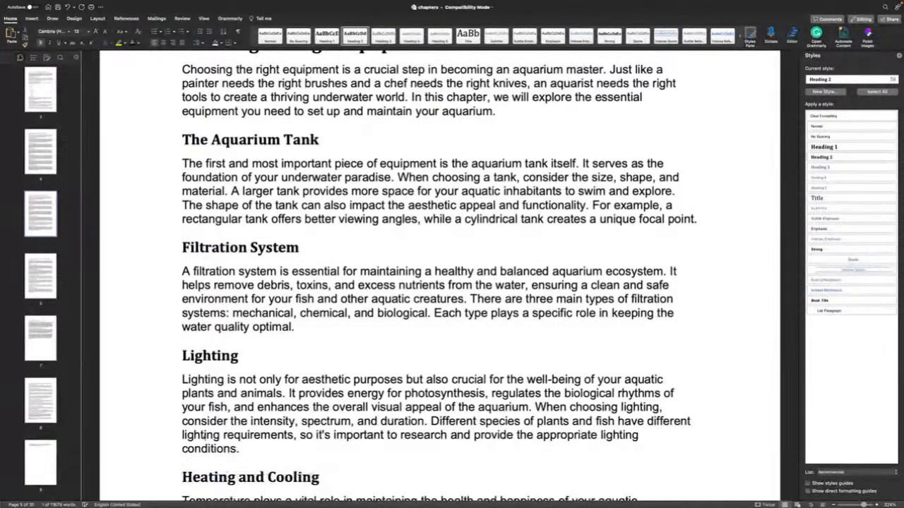
# Delete the section numbers from the "Water Test Kits" and "Maintenance Tools" subheadings
pyautogui.scroll(-1, 206, 452)
pyautogui.scroll(-5, 206, 438)
pyautogui.moveTo(217, 377); pyautogui.dragTo(182, 378)
pyautogui.click(183, 378)
pyautogui.press('Delete')
pyautogui.press('Delete')
pyautogui.press('Delete')
pyautogui.press('Delete')
pyautogui.press('Delete')
pyautogui.press('Delete')
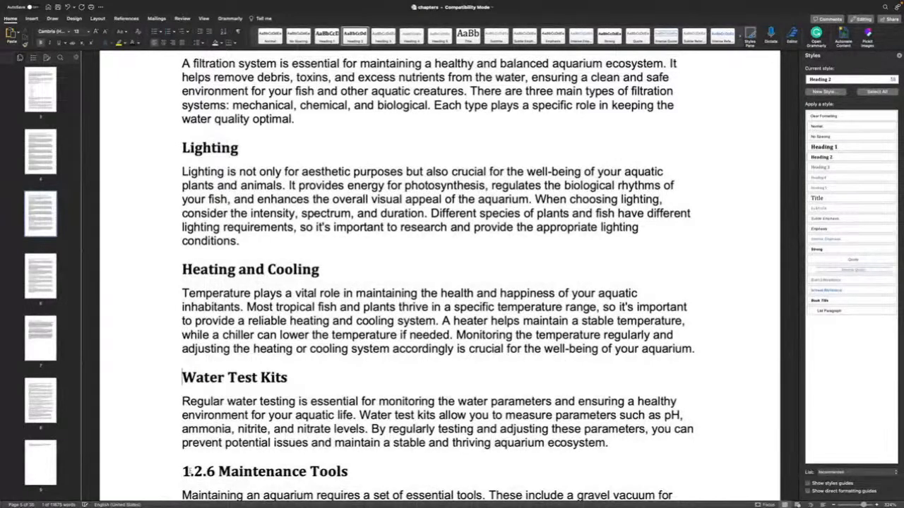
pyautogui.moveTo(184, 470); pyautogui.dragTo(218, 472)
pyautogui.press('Delete')
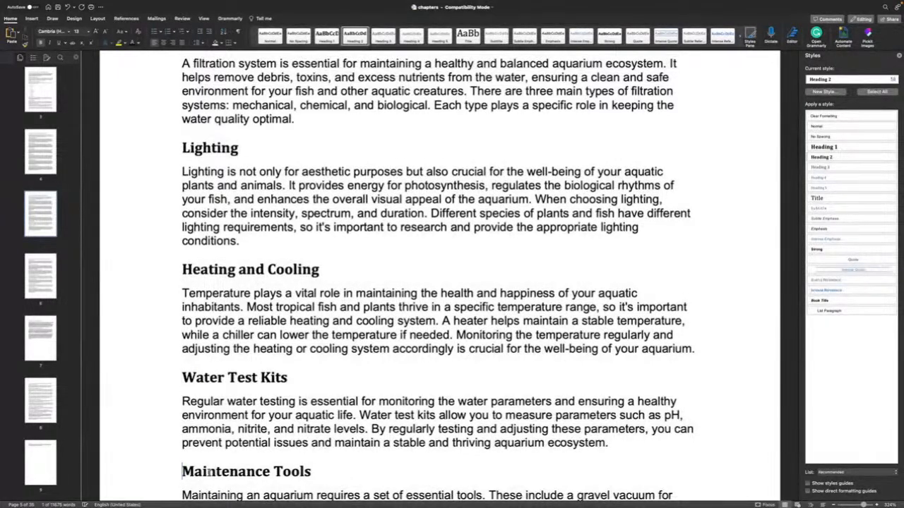
# Delete the number 1.3 from the "Selecting the Perfect Location: Where Beauty Meets Practicality" heading
pyautogui.scroll(-1, 209, 475)
pyautogui.scroll(-10, 209, 474)
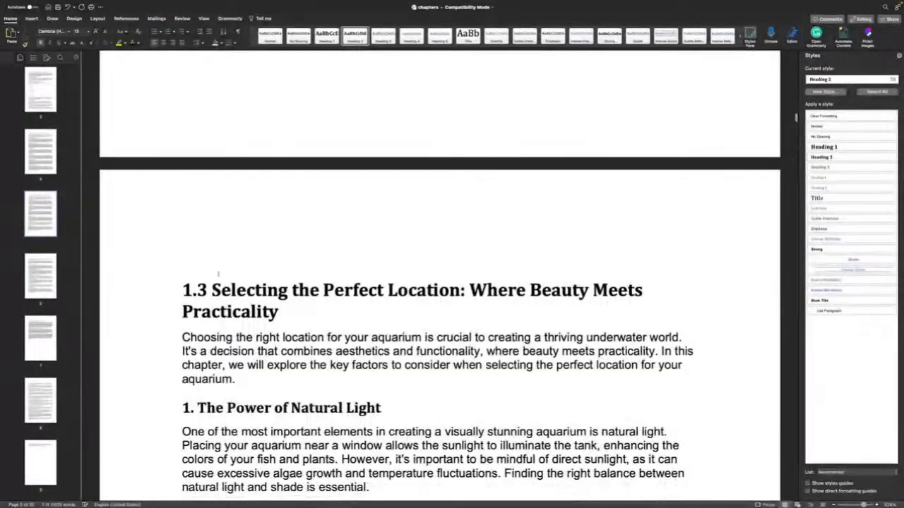
pyautogui.click(190, 290)
pyautogui.moveTo(196, 290); pyautogui.dragTo(211, 290)
pyautogui.press('Delete')
# Review the layout and paragraph lengths from the "Maintenance Tools" section through the "Chapter 2: Water and its Wonders" opening
pyautogui.scroll(5, 466, 179)
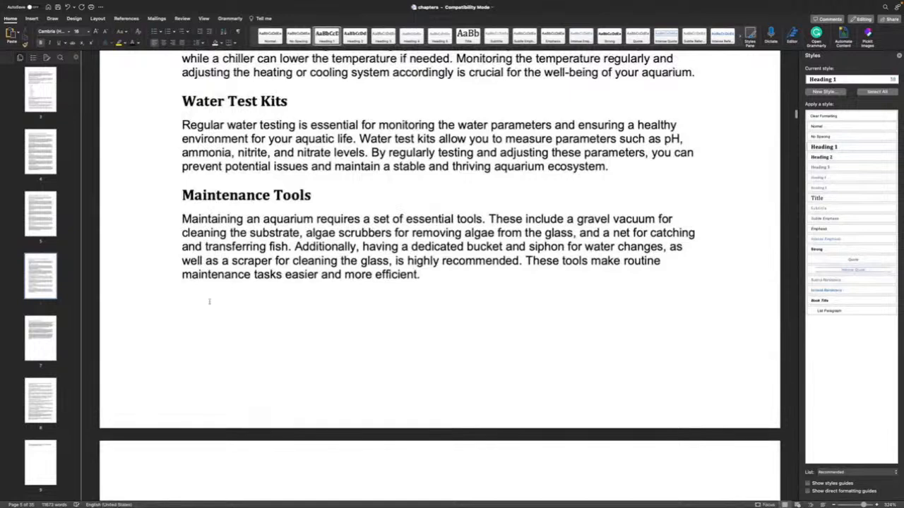
pyautogui.click(207, 299)
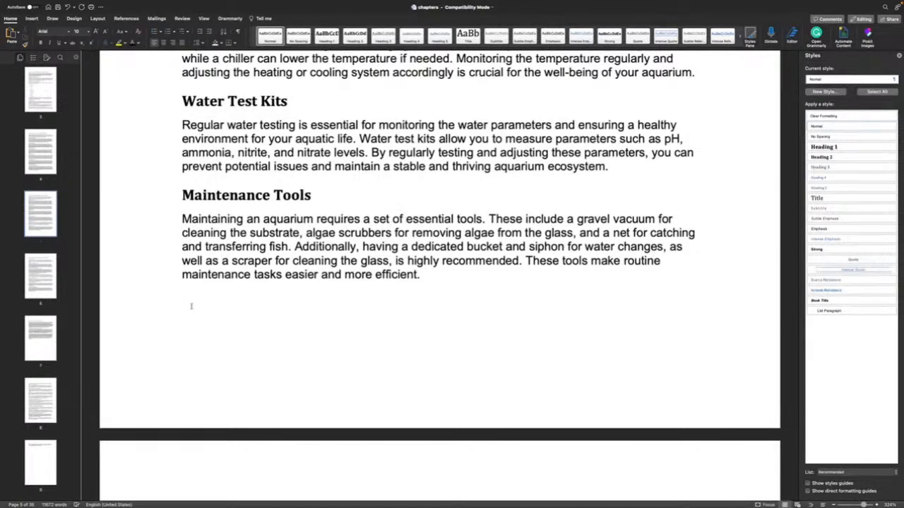
pyautogui.scroll(-10, 190, 305)
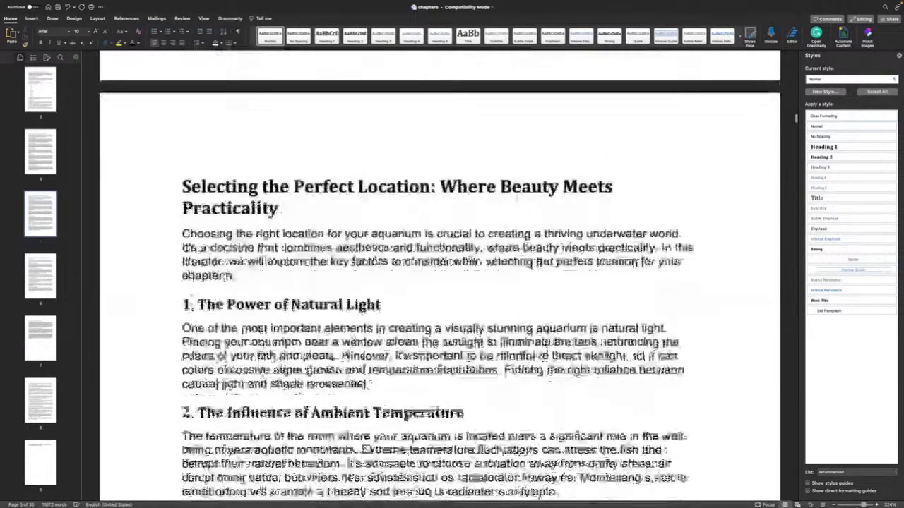
pyautogui.scroll(-8, 191, 305)
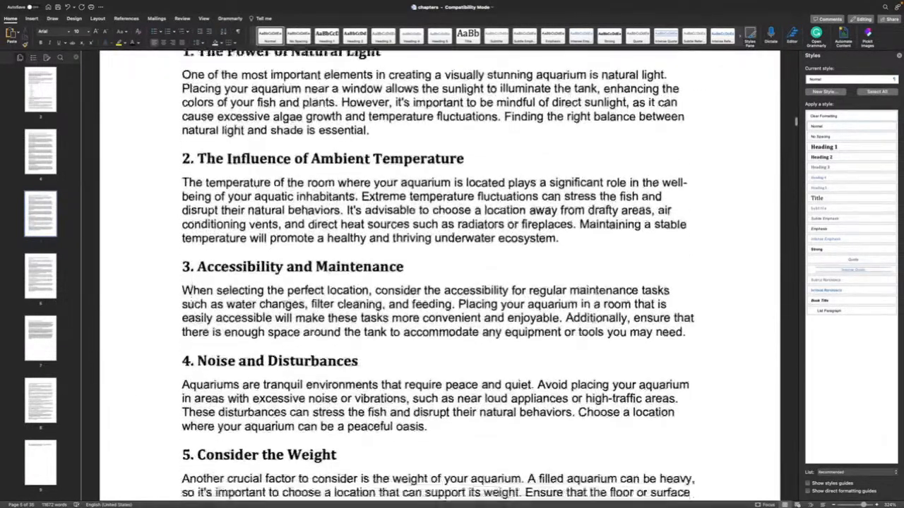
pyautogui.scroll(-14, 191, 306)
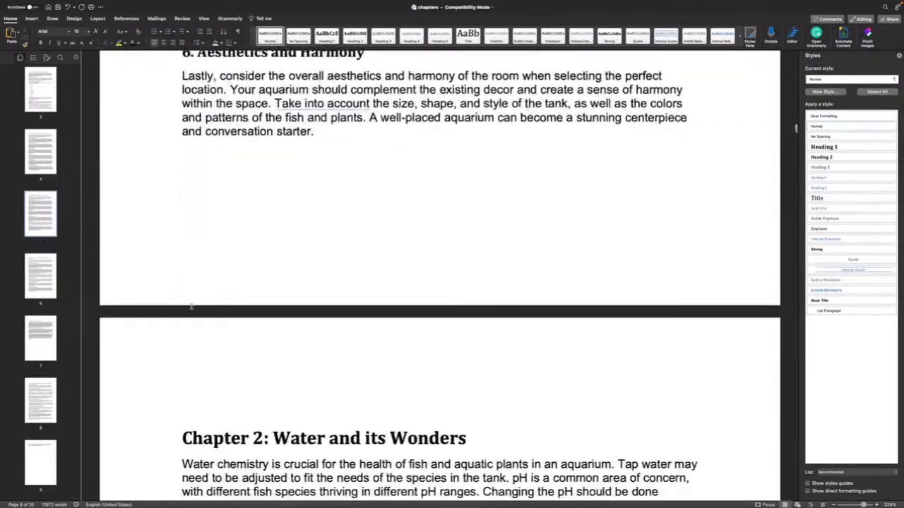
pyautogui.scroll(20, 191, 305)
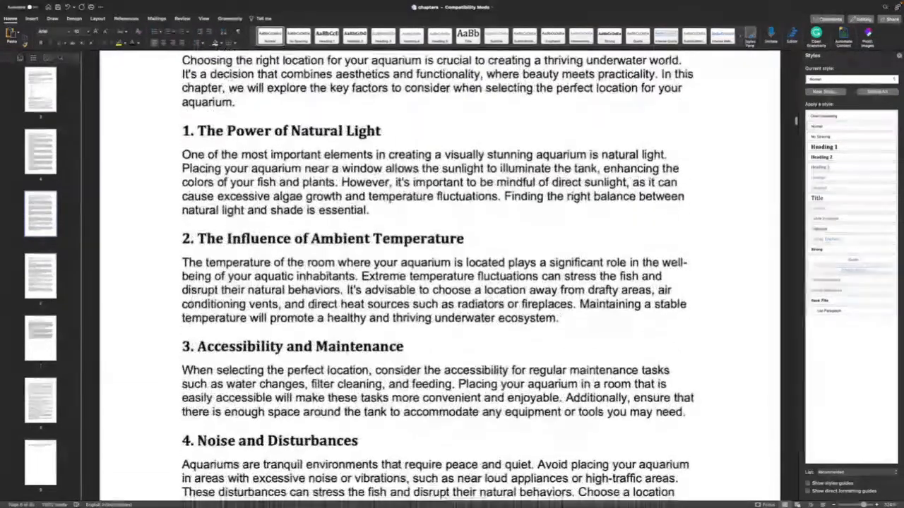
pyautogui.scroll(-20, 187, 308)
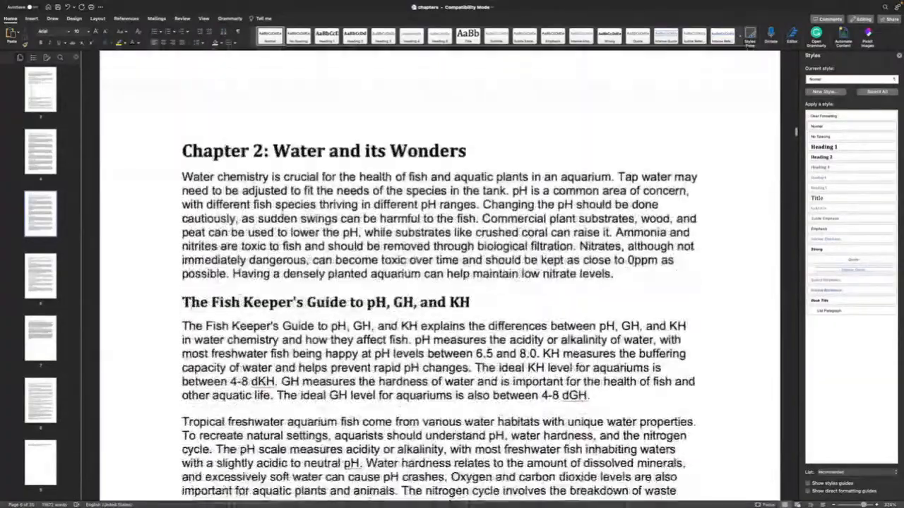
pyautogui.scroll(-3, 187, 304)
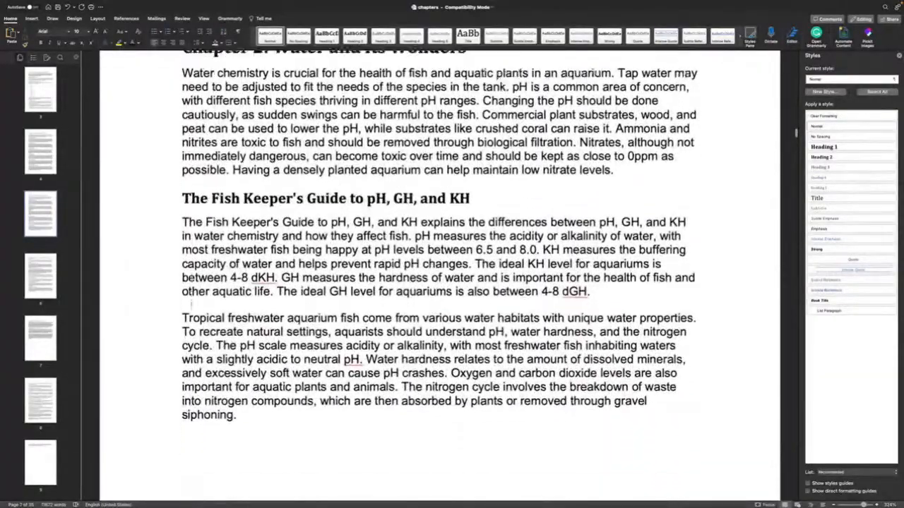
pyautogui.scroll(-2, 191, 311)
pyautogui.scroll(20, 191, 303)
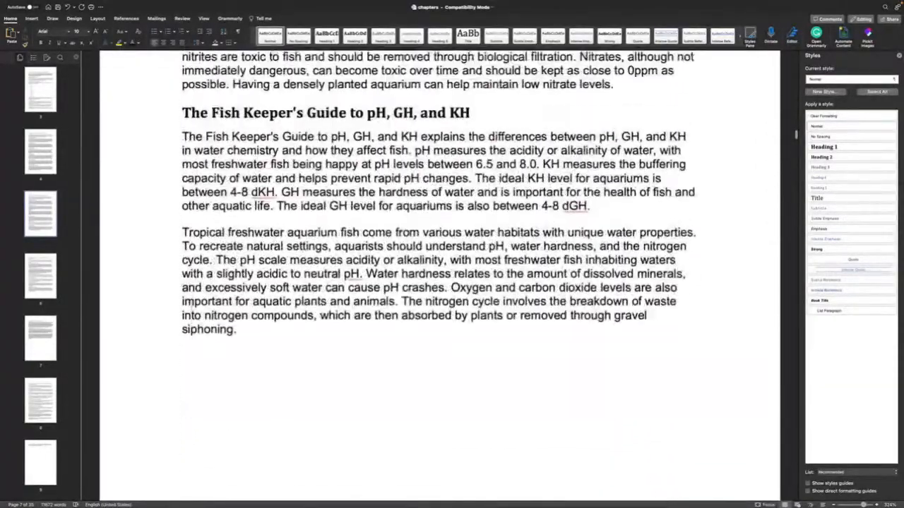
pyautogui.scroll(-12, 192, 304)
pyautogui.scroll(20, 191, 305)
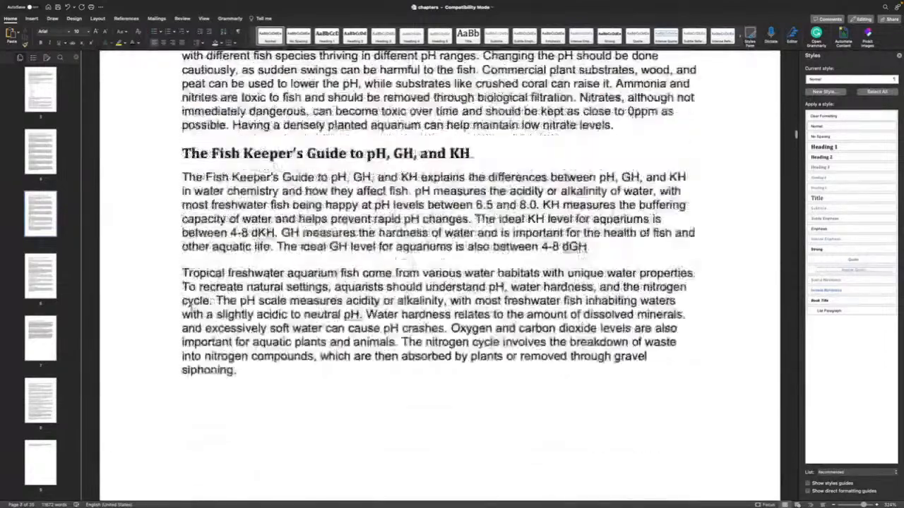
# Start new paragraphs at "Commercial plant substrates" in the Chapter 2 introduction and at "The ideal KH level" in the Fish Keeper's Guide section
pyautogui.scroll(-1, 506, 188)
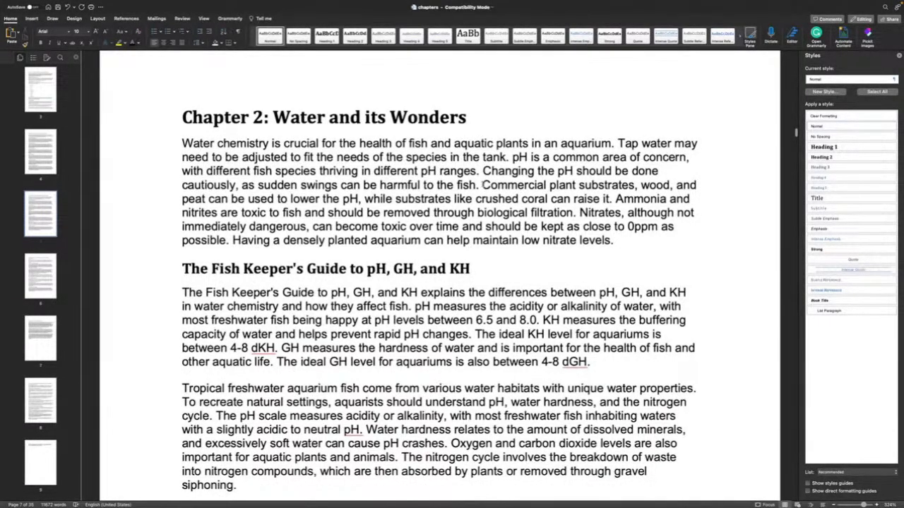
pyautogui.press('Return')
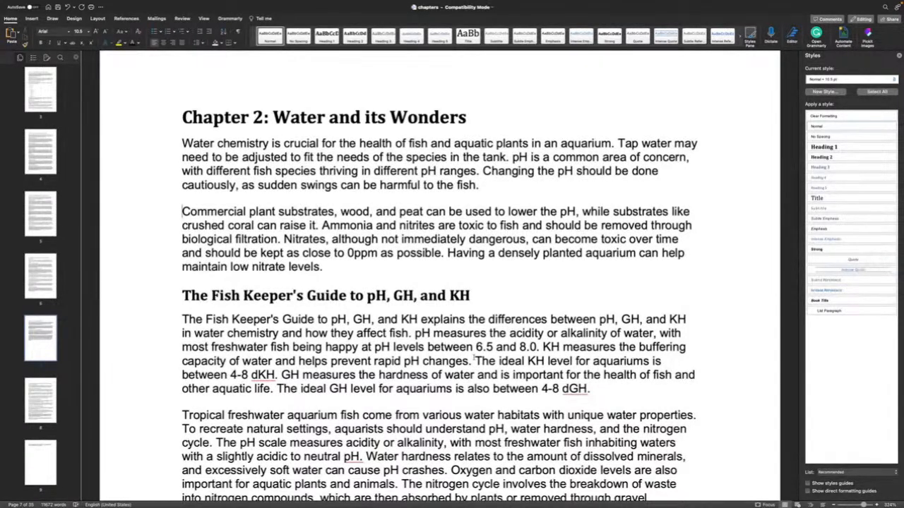
pyautogui.press('Return')
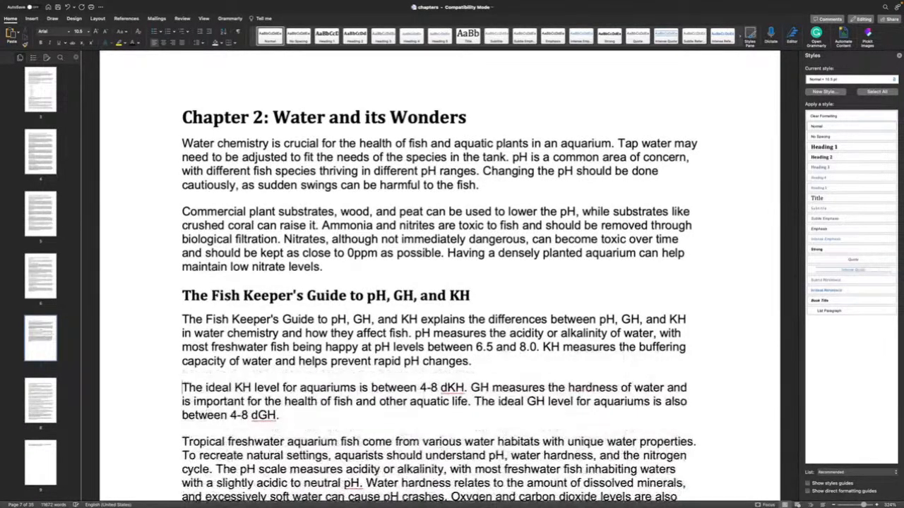
# Split the "Tropical freshwater aquarium fish" paragraph into three, starting new paragraphs at "Water hardness relates" and "The nitrogen cycle involves"
pyautogui.scroll(-1, 452, 341)
pyautogui.scroll(-5, 438, 282)
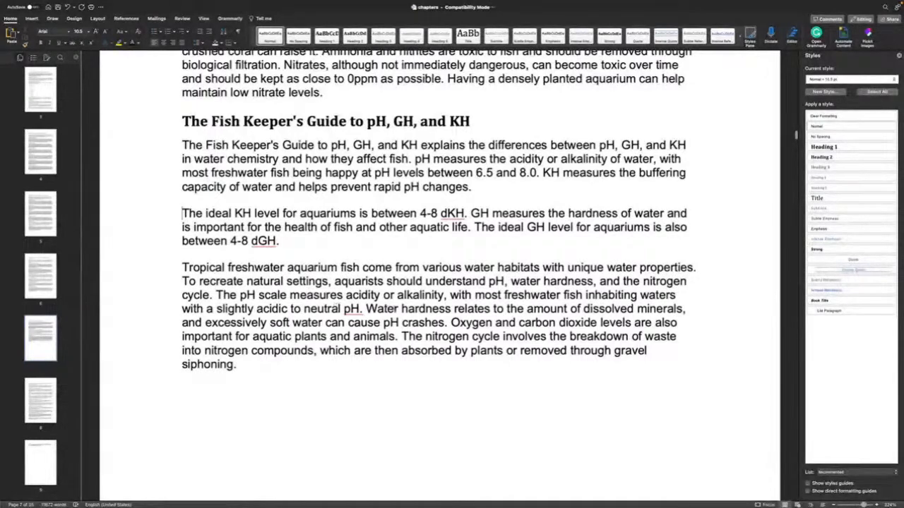
pyautogui.press('Return')
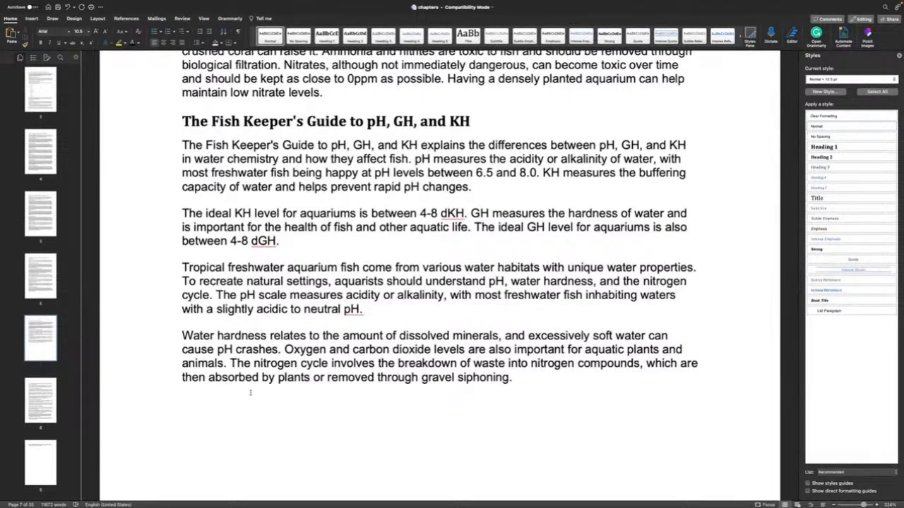
pyautogui.press('Return')
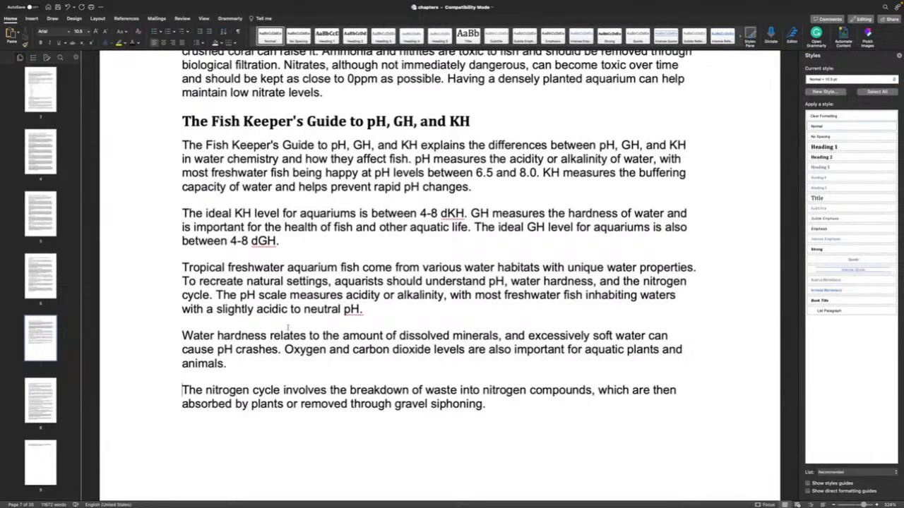
# Delete the number 2.1 from the "Understanding Water Chemistry: The Science Behind a Healthy Environment" heading
pyautogui.scroll(10, 288, 330)
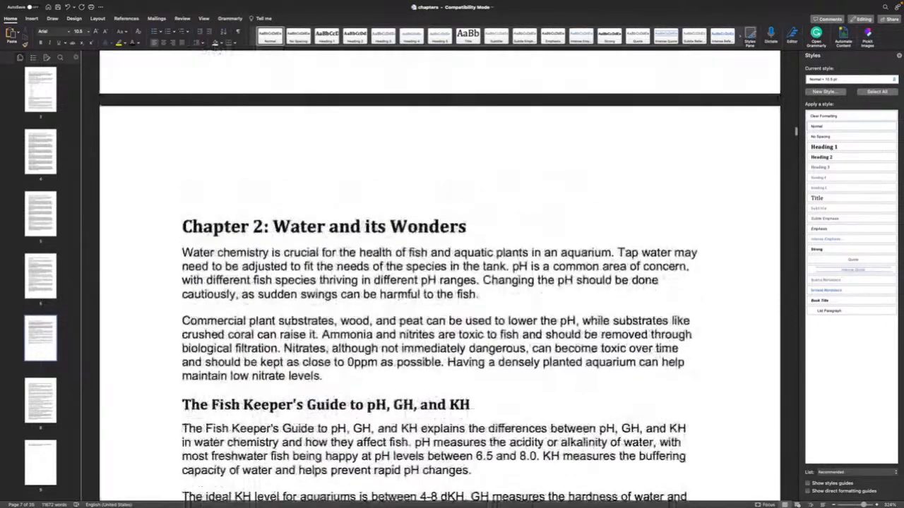
pyautogui.scroll(-20, 288, 323)
pyautogui.scroll(10, 288, 323)
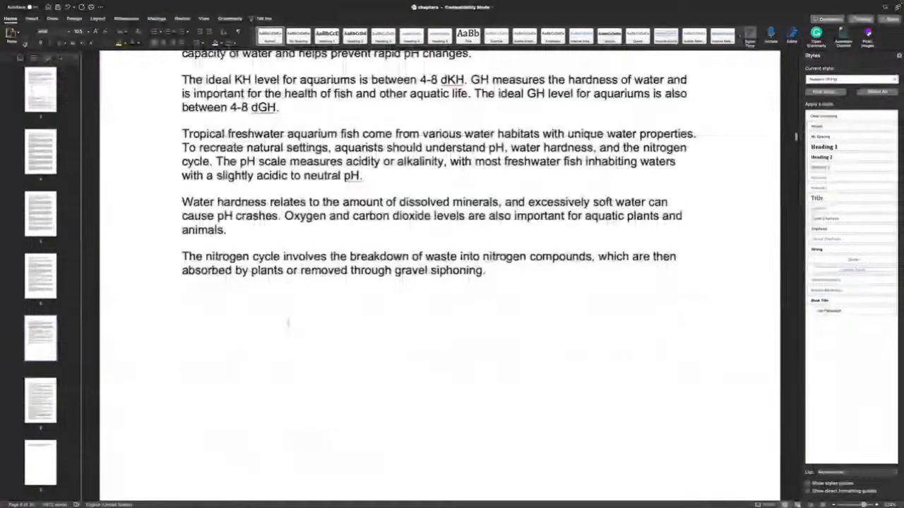
pyautogui.scroll(-2, 288, 324)
pyautogui.scroll(-12, 403, 384)
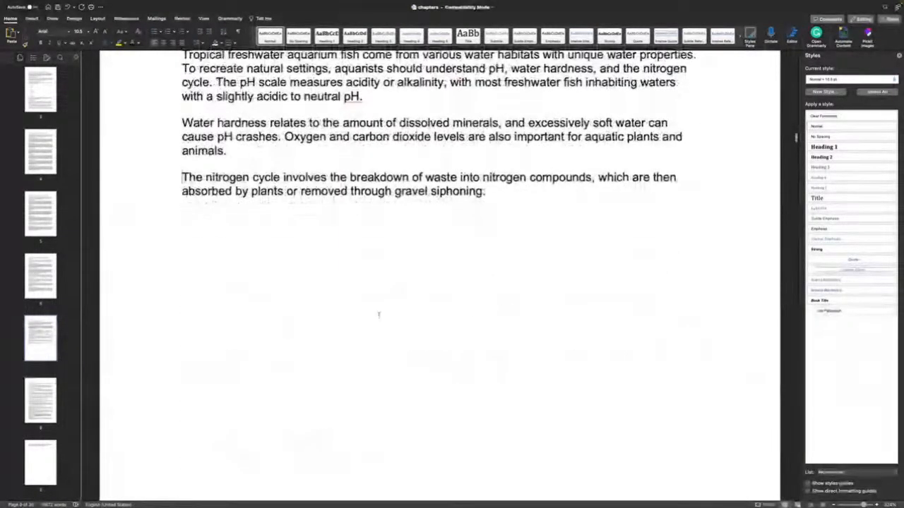
pyautogui.scroll(-5, 367, 375)
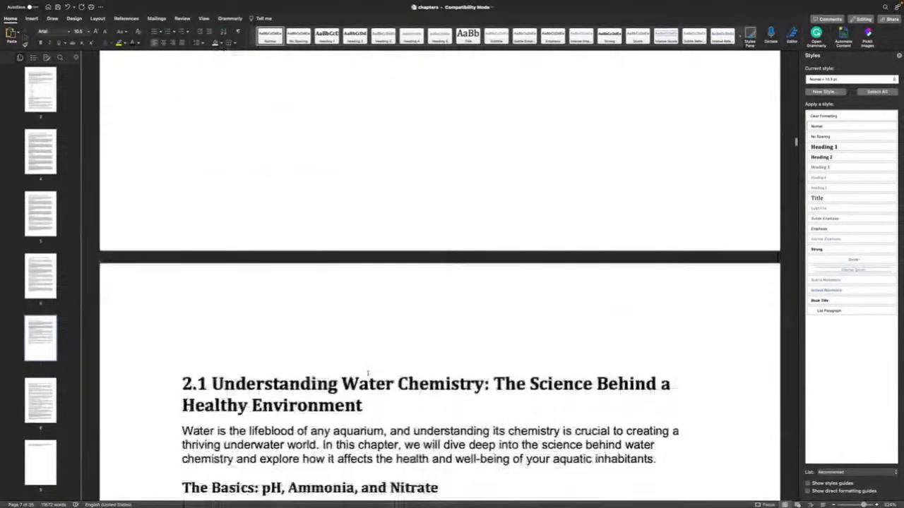
pyautogui.click(209, 302)
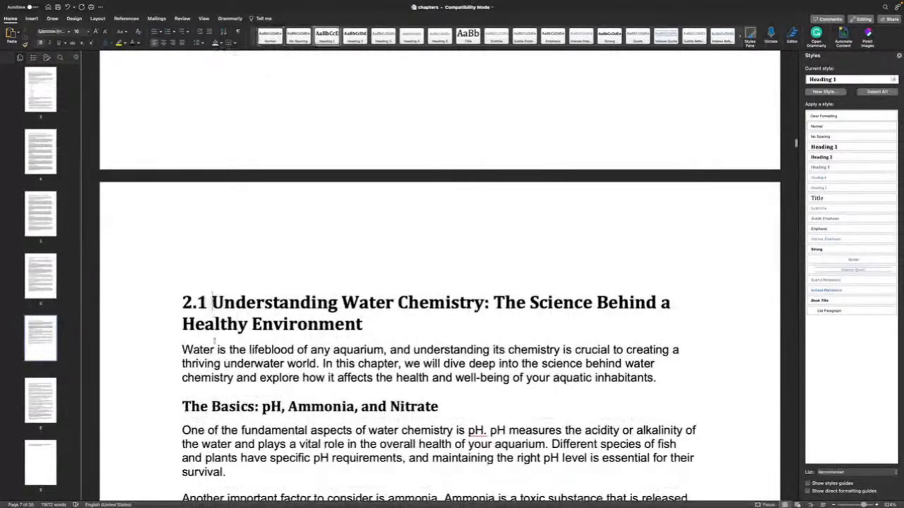
pyautogui.press('BackSpace')
pyautogui.press('BackSpace')
pyautogui.press('BackSpace')
pyautogui.press('BackSpace')
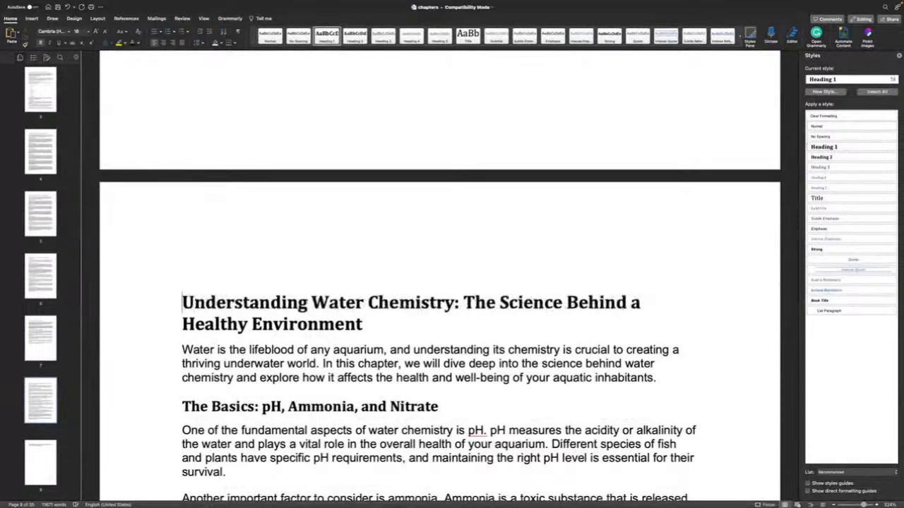
# Split the first paragraph under "Expert Insights: The Art of Water Chemistry" at the sentence beginning "Experienced aquarists"
pyautogui.scroll(-7, 211, 339)
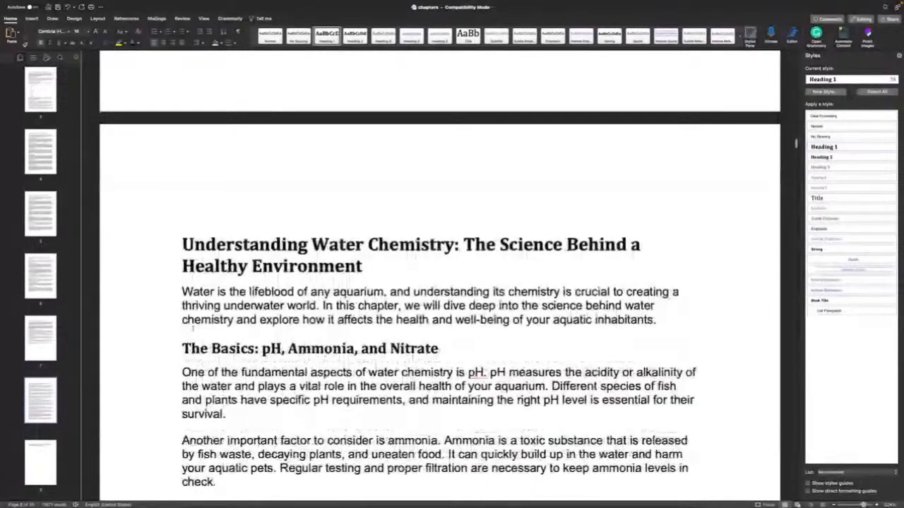
pyautogui.scroll(-3, 194, 332)
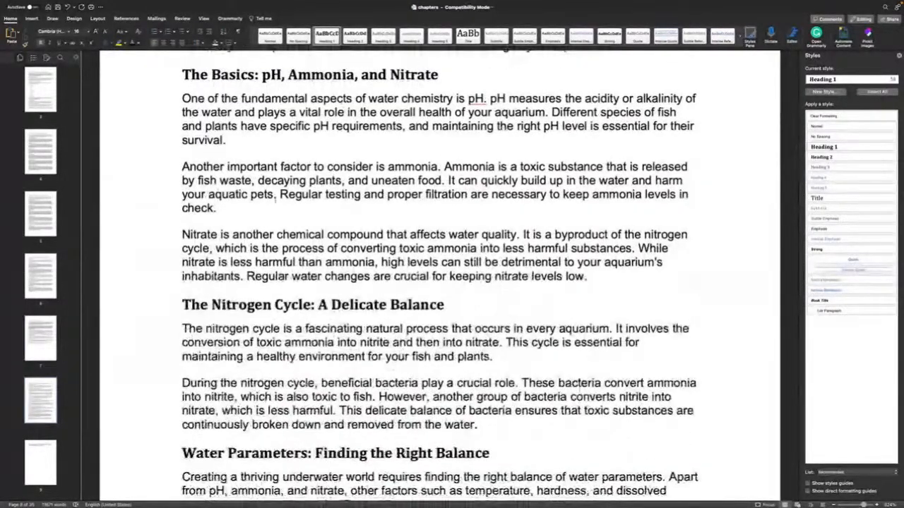
pyautogui.scroll(-2, 258, 355)
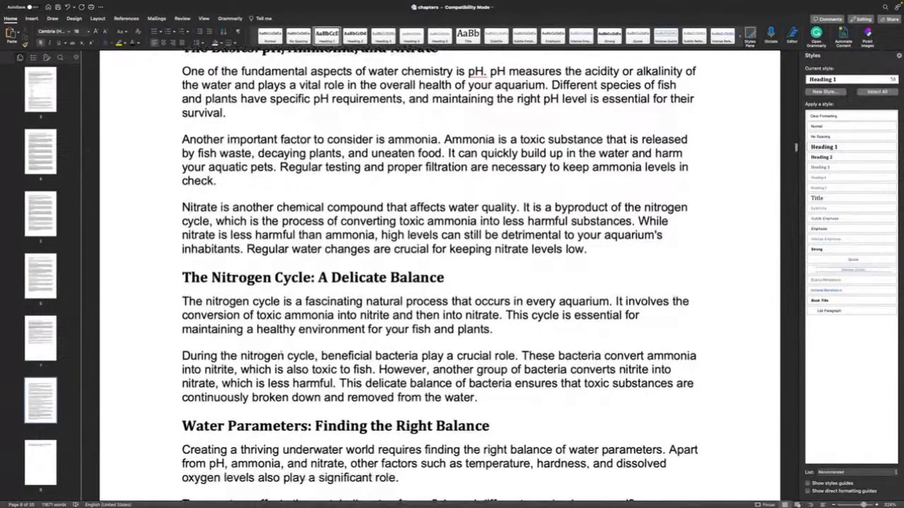
pyautogui.scroll(2, 258, 356)
pyautogui.scroll(-2, 259, 356)
pyautogui.scroll(-6, 417, 324)
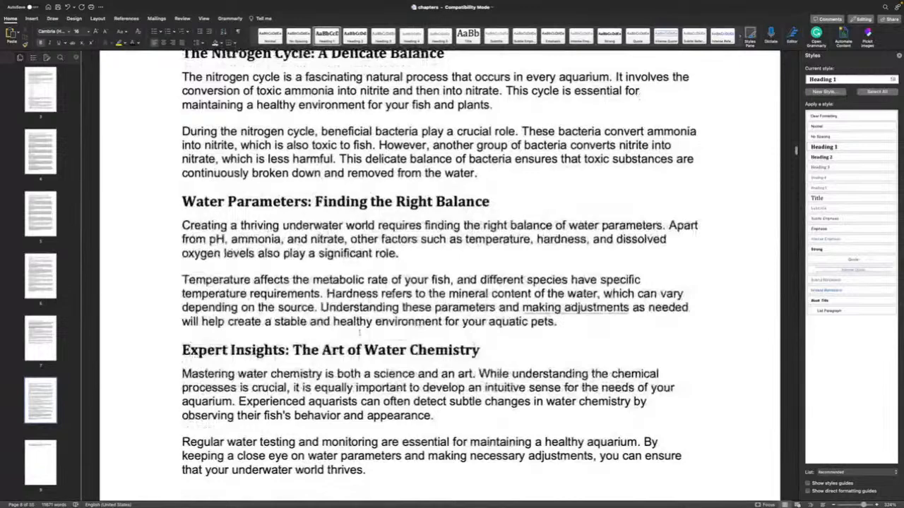
pyautogui.scroll(-2, 418, 324)
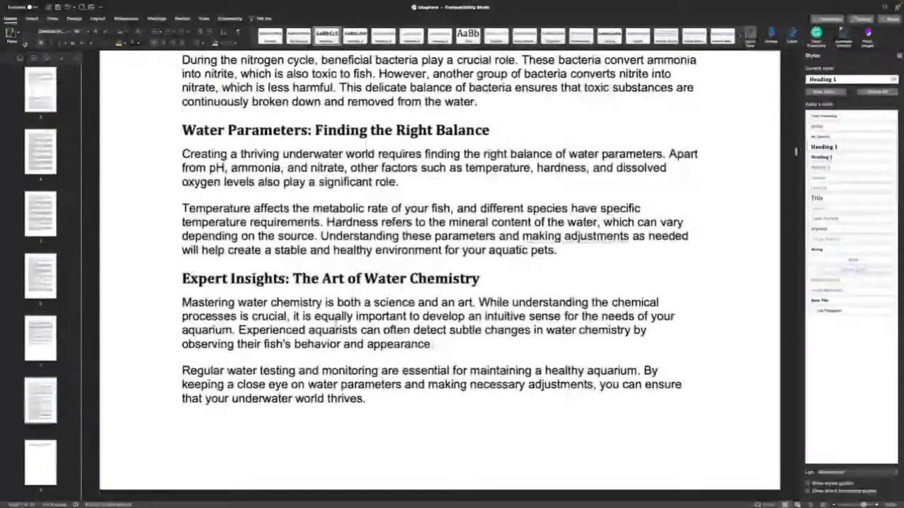
pyautogui.scroll(-12, 335, 324)
pyautogui.scroll(6, 335, 323)
pyautogui.scroll(2, 336, 323)
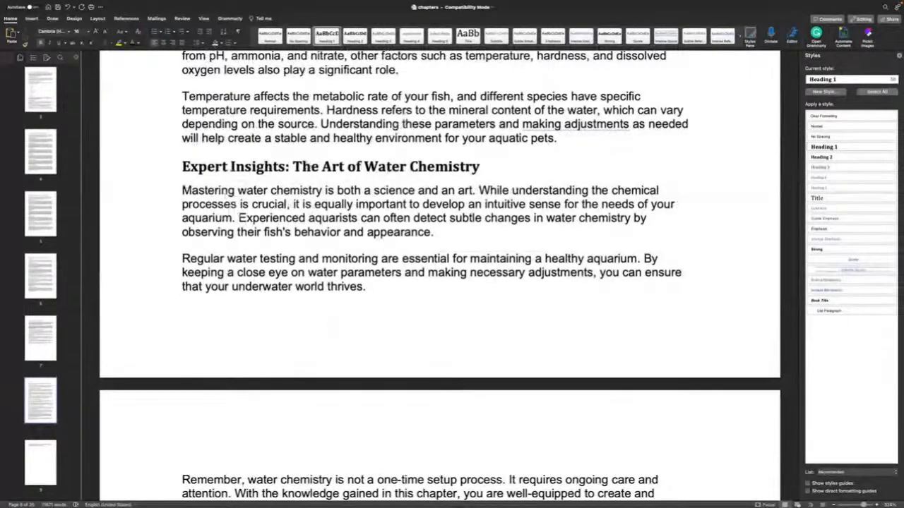
pyautogui.click(238, 218)
pyautogui.press('Return')
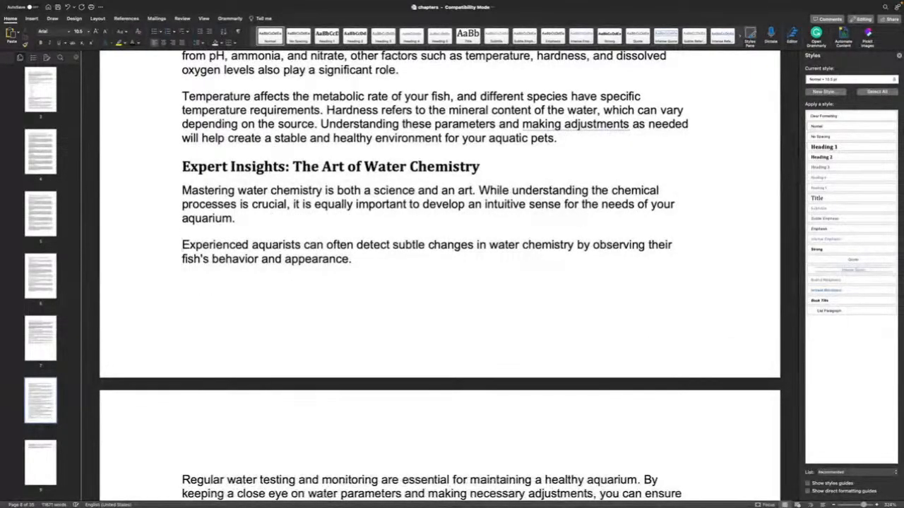
# Remove the page break between the Fish Keeper's Guide section's last paragraph and the "Understanding Water Chemistry" heading
pyautogui.scroll(-8, 439, 276)
pyautogui.scroll(9, 439, 276)
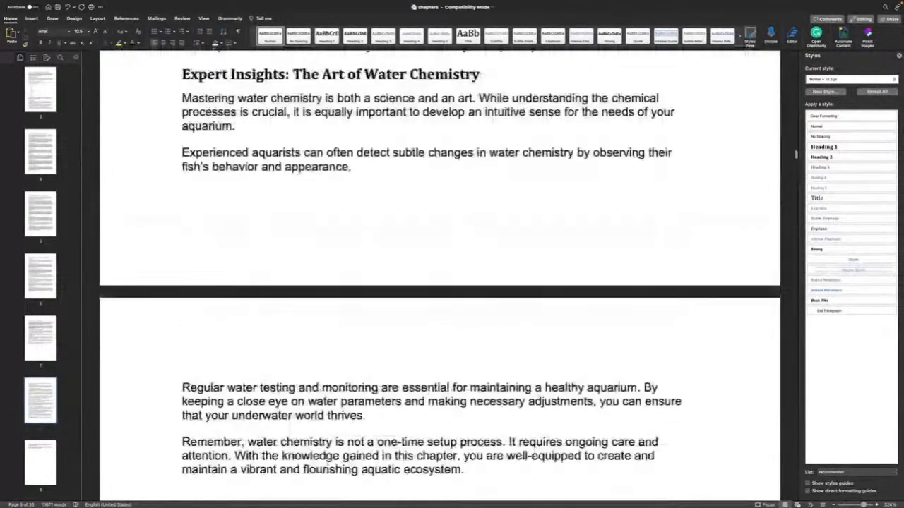
pyautogui.scroll(7, 439, 276)
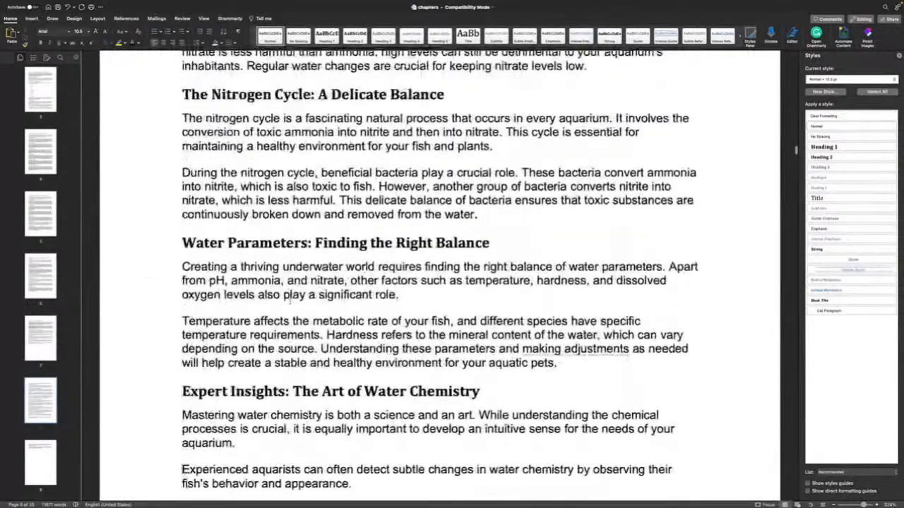
pyautogui.scroll(20, 353, 295)
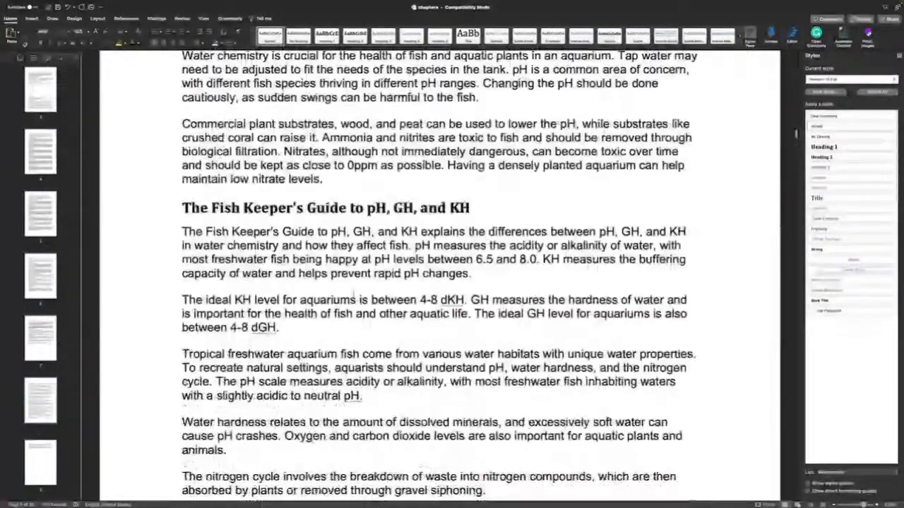
pyautogui.scroll(-20, 298, 273)
pyautogui.scroll(10, 298, 274)
pyautogui.doubleClick(185, 203)
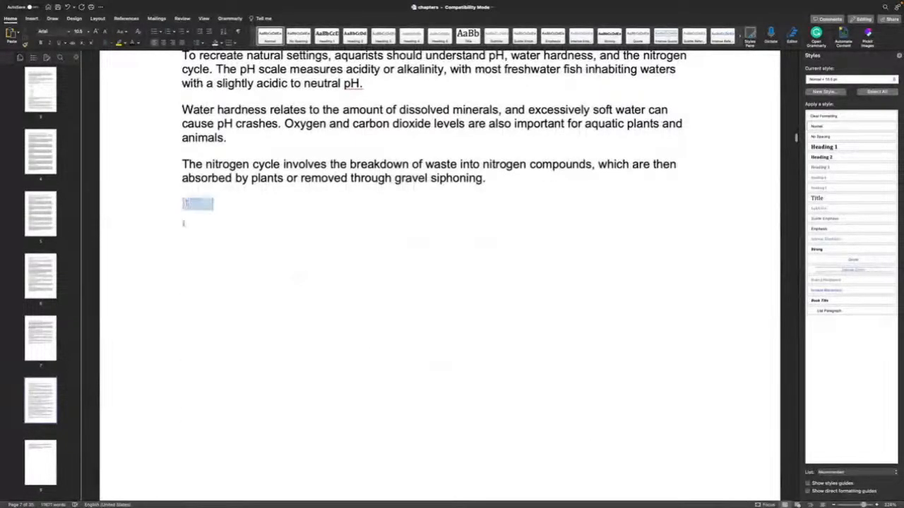
pyautogui.press('Delete')
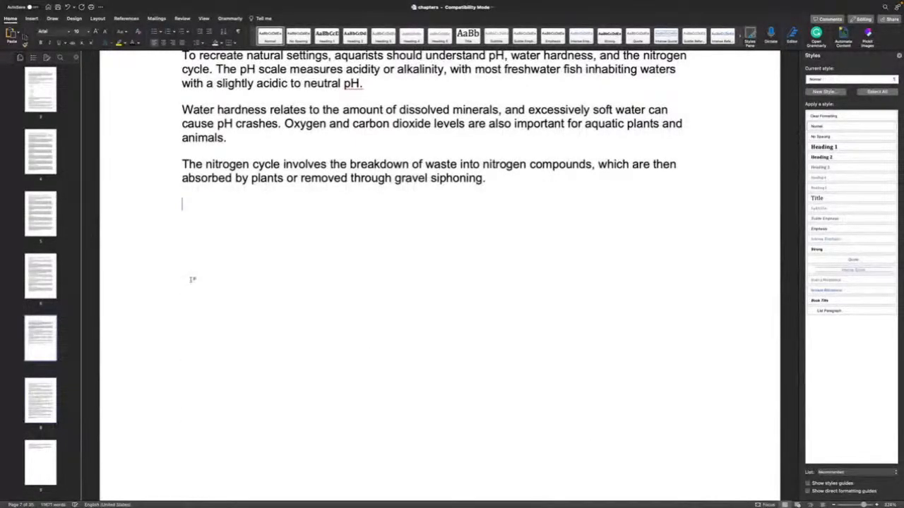
pyautogui.scroll(-15, 440, 276)
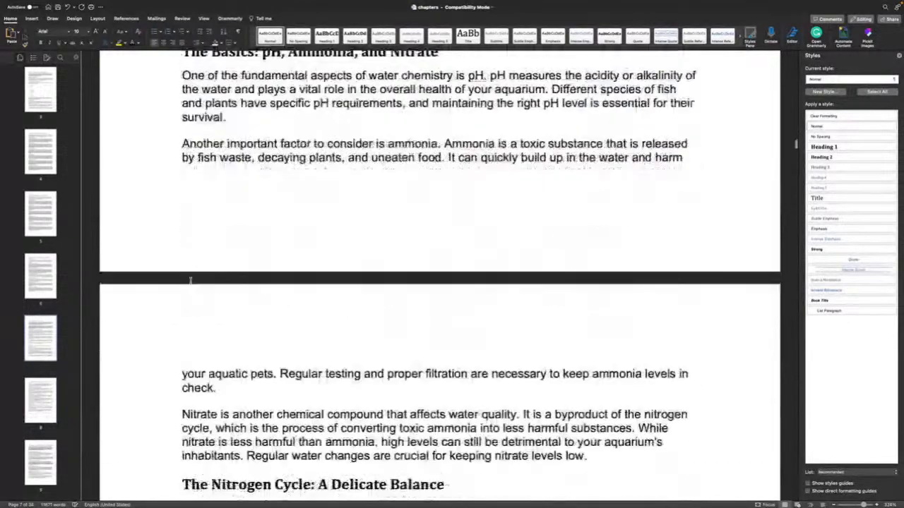
# Delete the number 2.2 from the "Testing and Treating Water: Ensuring Optimal Conditions" heading
pyautogui.scroll(-10, 190, 280)
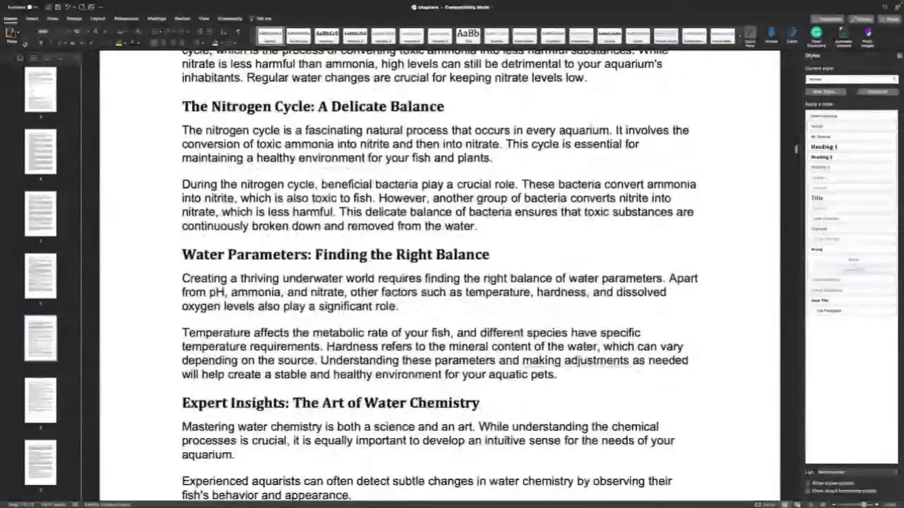
pyautogui.scroll(4, 190, 280)
pyautogui.scroll(2, 190, 279)
pyautogui.scroll(-10, 197, 205)
pyautogui.moveTo(209, 248); pyautogui.dragTo(177, 248)
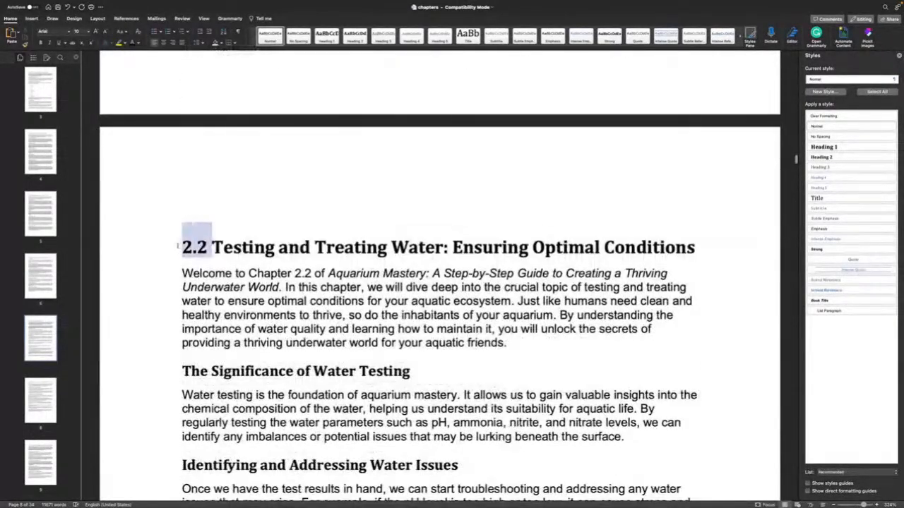
pyautogui.press('BackSpace')
# Remove the page break before the "Testing and Treating Water" heading so the section follows the water chemistry text directly
pyautogui.scroll(5, 208, 177)
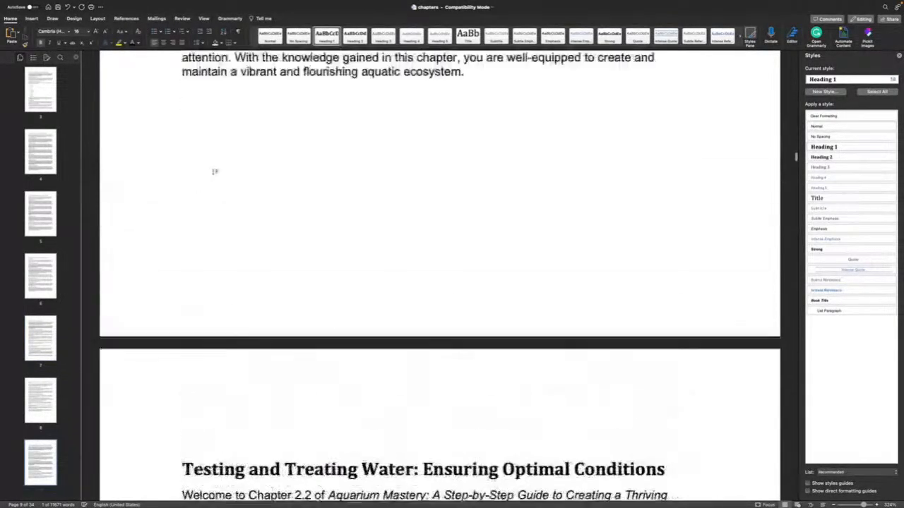
pyautogui.click(207, 189)
pyautogui.press('BackSpace')
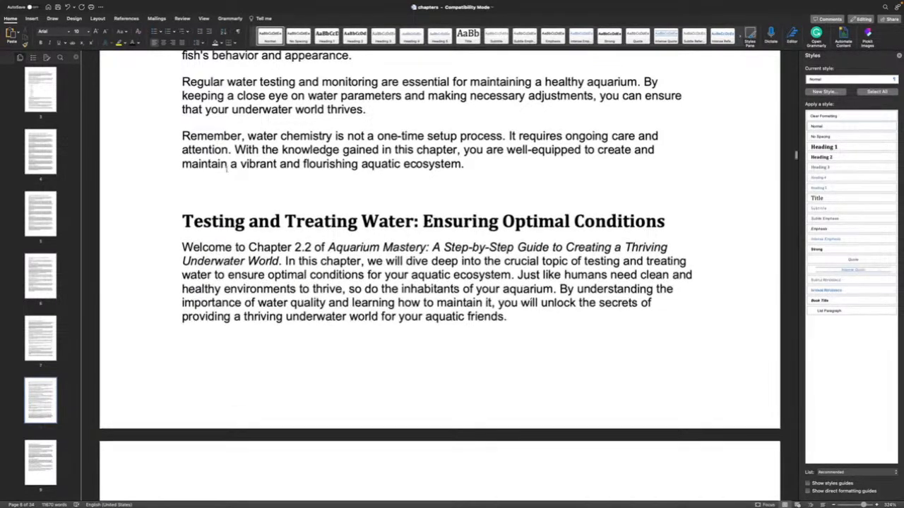
# Delete the "Welcome to Chapter 2.2" and "In this chapter" sentences so the section's opening paragraph starts with "Just like humans"
pyautogui.scroll(-3, 227, 168)
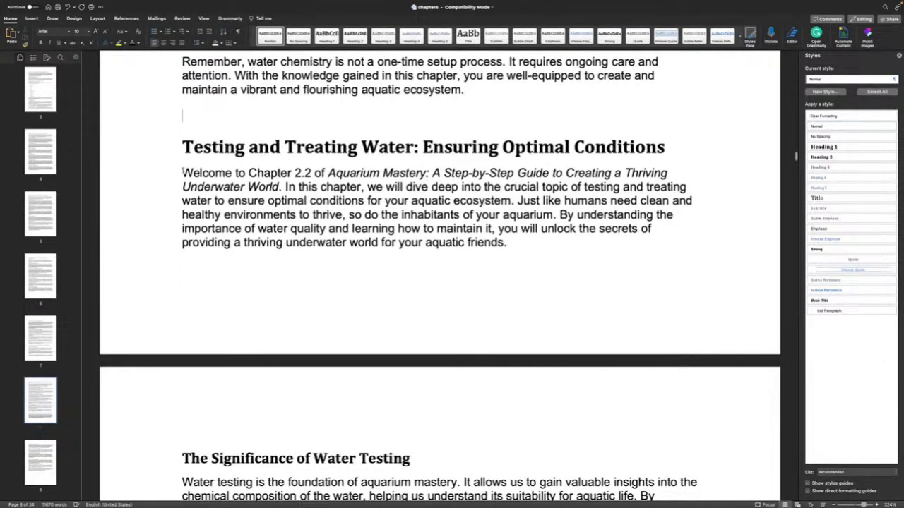
pyautogui.hotkey('shift', 'Right')
pyautogui.hotkey('shift', 'Right')
pyautogui.hotkey('shift', 'Right')
pyautogui.hotkey('shift', 'Right')
pyautogui.hotkey('shift', 'Right')
pyautogui.hotkey('shift', 'Right')
pyautogui.hotkey('shift', 'Right')
pyautogui.hotkey('shift', 'Right')
pyautogui.hotkey('shift', 'Right')
pyautogui.hotkey('shift', 'Right')
pyautogui.hotkey('shift', 'Right')
pyautogui.hotkey('shift', 'Right')
pyautogui.hotkey('shift', 'Right')
pyautogui.hotkey('shift', 'Right')
pyautogui.hotkey('shift', 'Right')
pyautogui.hotkey('shift', 'Right')
pyautogui.hotkey('shift', 'Right')
pyautogui.hotkey('shift', 'Right')
pyautogui.hotkey('shift', 'Right')
pyautogui.hotkey('shift', 'Right')
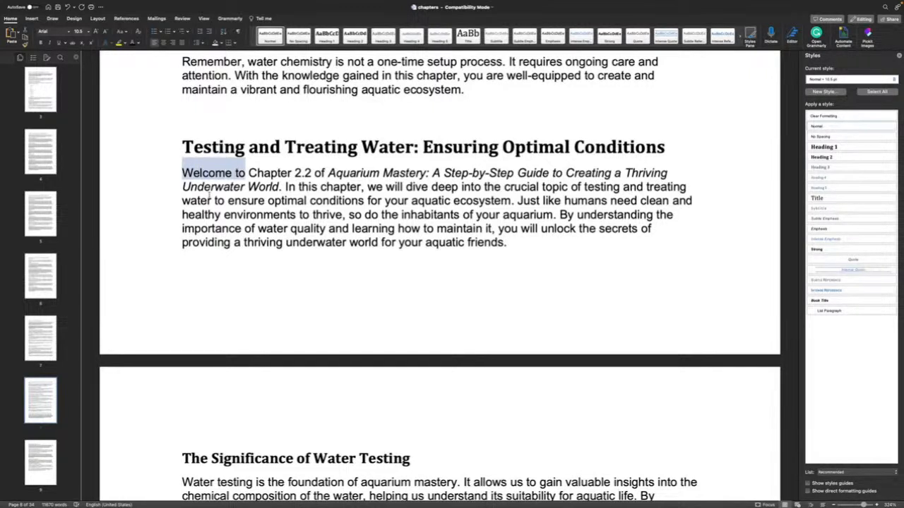
pyautogui.hotkey('shift', 'Right')
pyautogui.hotkey('shift', 'Right')
pyautogui.hotkey('shift', 'Down')
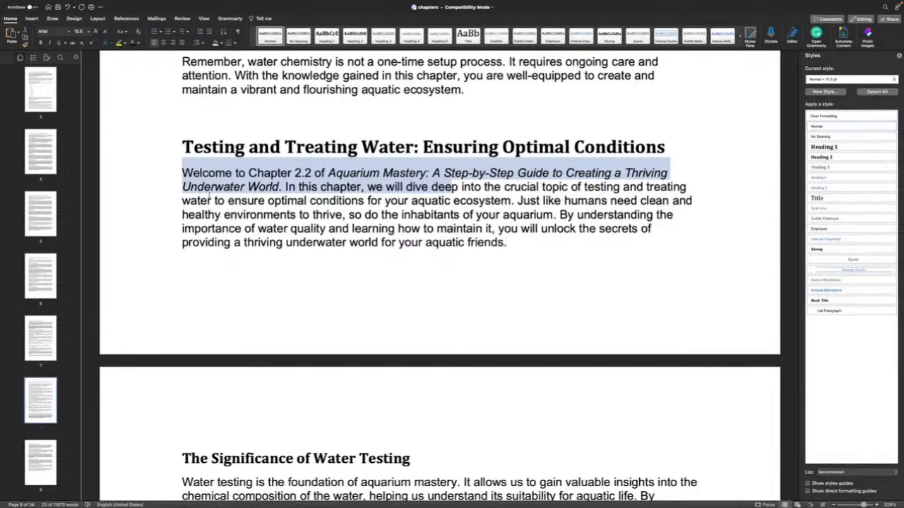
pyautogui.hotkey('shift', 'Down')
pyautogui.hotkey('shift', 'Right')
pyautogui.hotkey('shift', 'Right')
pyautogui.hotkey('shift', 'Right')
pyautogui.hotkey('shift', 'Right')
pyautogui.hotkey('shift', 'Right')
pyautogui.hotkey('shift', 'Right')
pyautogui.hotkey('shift', 'Right')
pyautogui.hotkey('shift', 'Right')
pyautogui.hotkey('shift', 'Right')
pyautogui.hotkey('shift', 'Right')
pyautogui.hotkey('shift', 'Right')
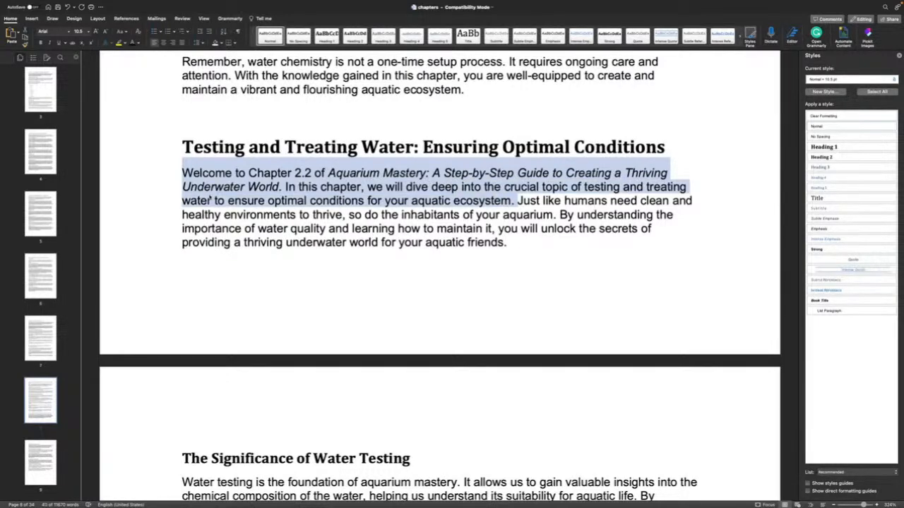
pyautogui.press('BackSpace')
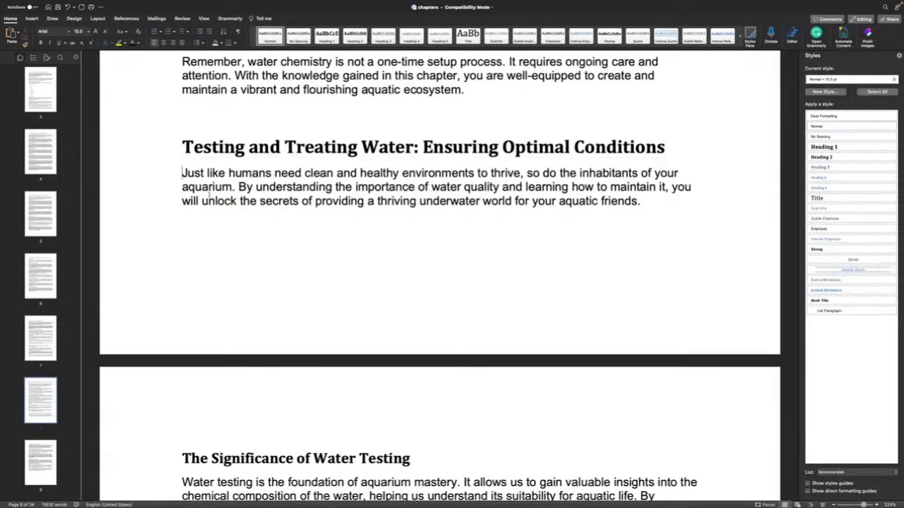
# Delete "As we conclude this chapter," from the section's last paragraph and capitalize "Remember" as its opening word
pyautogui.scroll(-5, 209, 189)
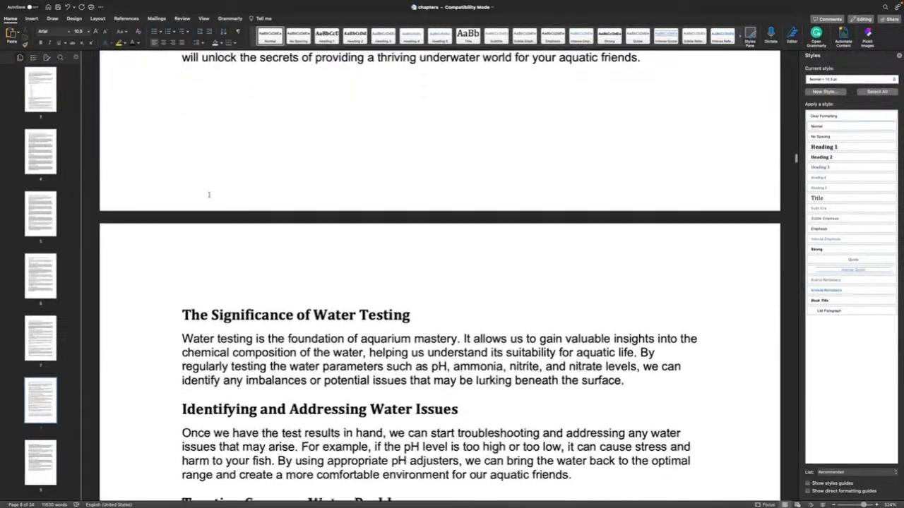
pyautogui.scroll(5, 209, 194)
pyautogui.scroll(-15, 209, 194)
pyautogui.scroll(-4, 209, 193)
pyautogui.scroll(-1, 205, 200)
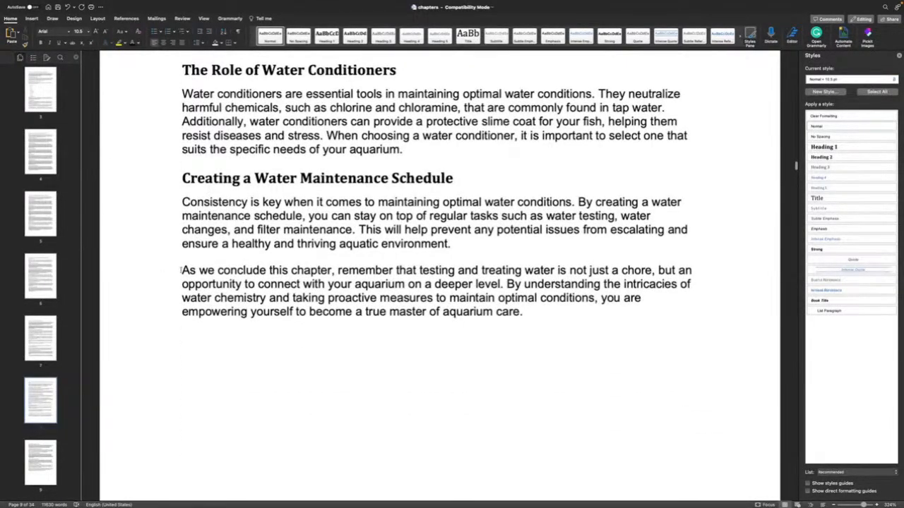
pyautogui.moveTo(183, 271); pyautogui.dragTo(339, 270)
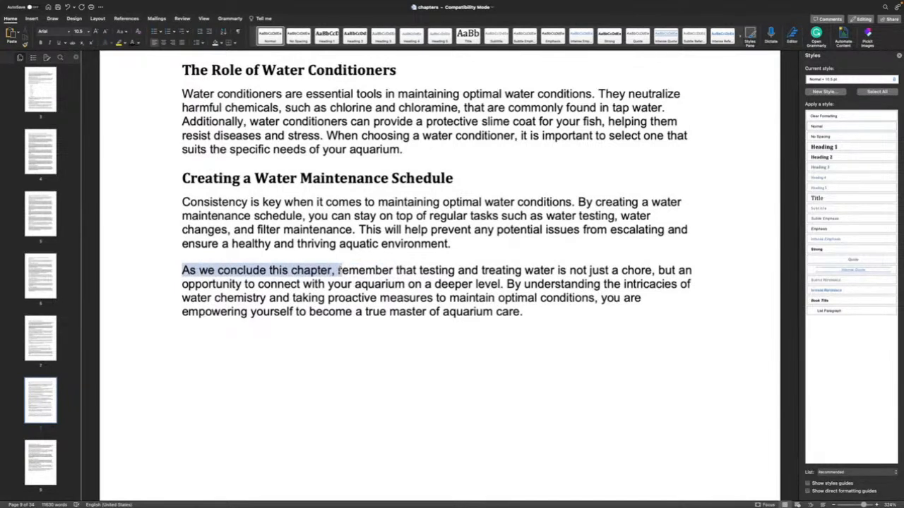
pyautogui.write('R')
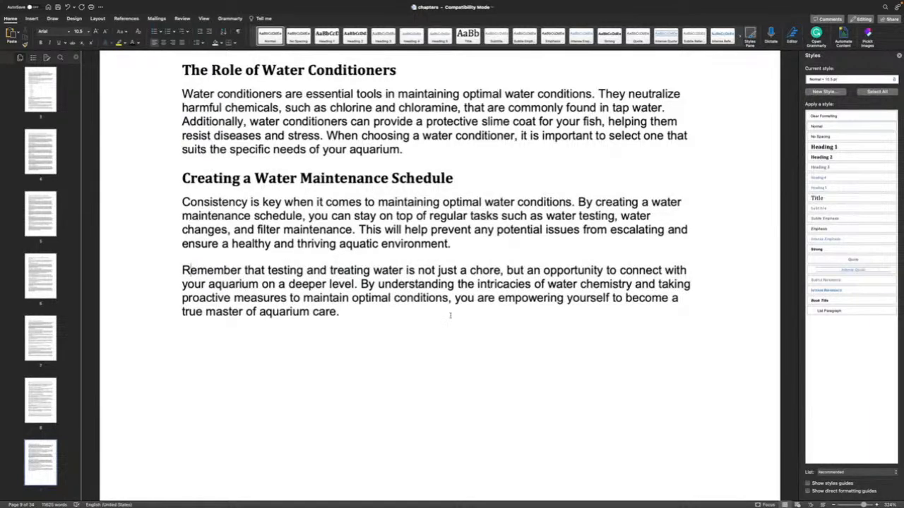
# Remove the page break between the "Remember that testing and treating water" paragraph and the "The Art of Water Changes" heading
pyautogui.scroll(-2, 450, 316)
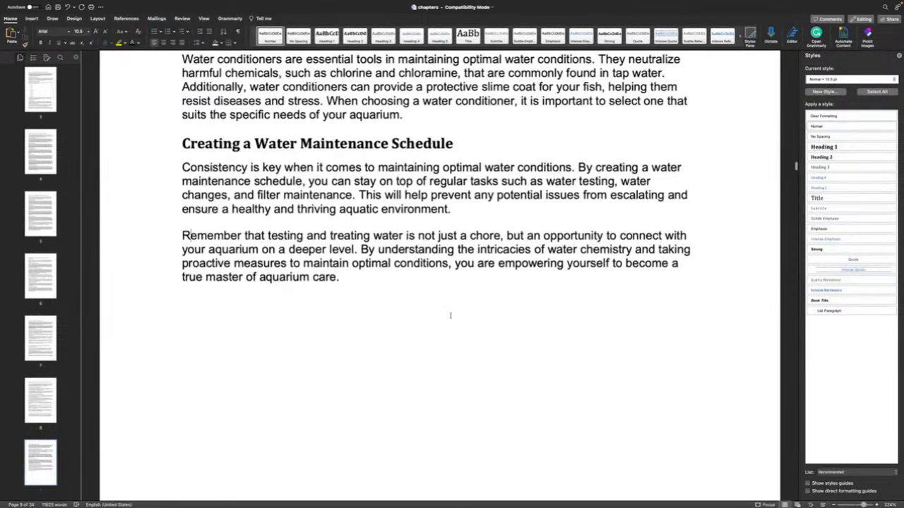
pyautogui.scroll(-8, 449, 316)
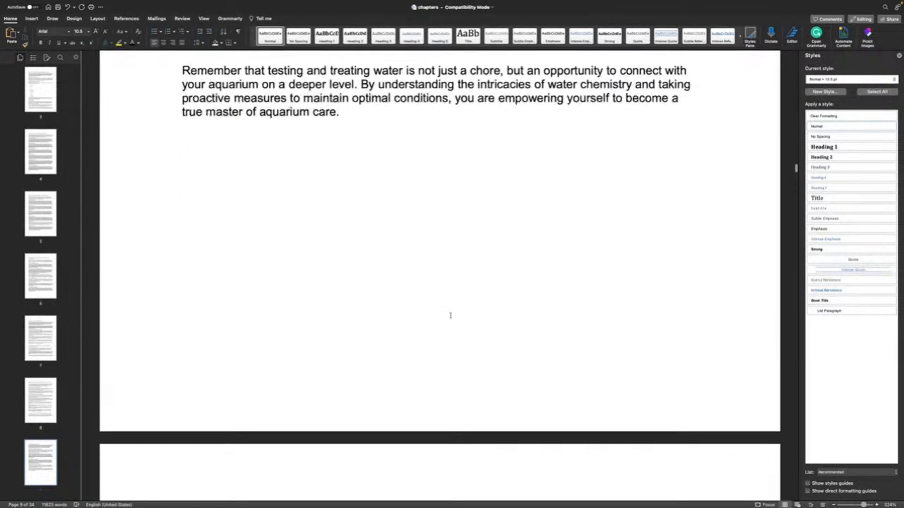
pyautogui.scroll(-5, 450, 316)
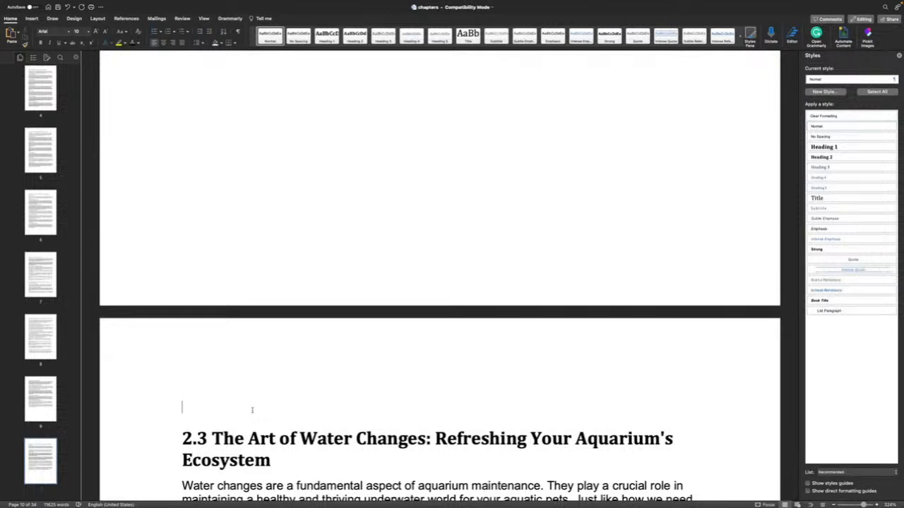
pyautogui.scroll(1, 251, 410)
pyautogui.scroll(-10, 251, 409)
pyautogui.scroll(2, 251, 410)
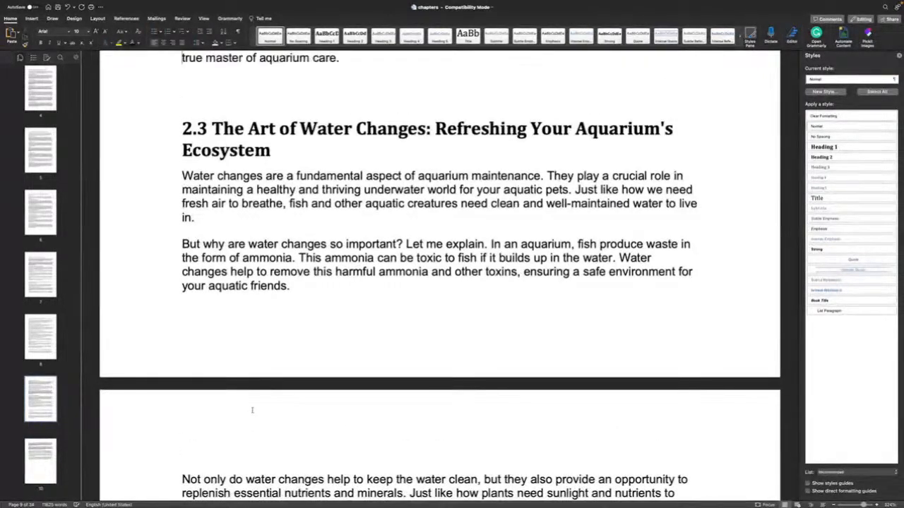
# Delete the number 2.3 from the "The Art of Water Changes: Refreshing Your Aquarium's Ecosystem" heading
pyautogui.press('Up')
pyautogui.press('Down')
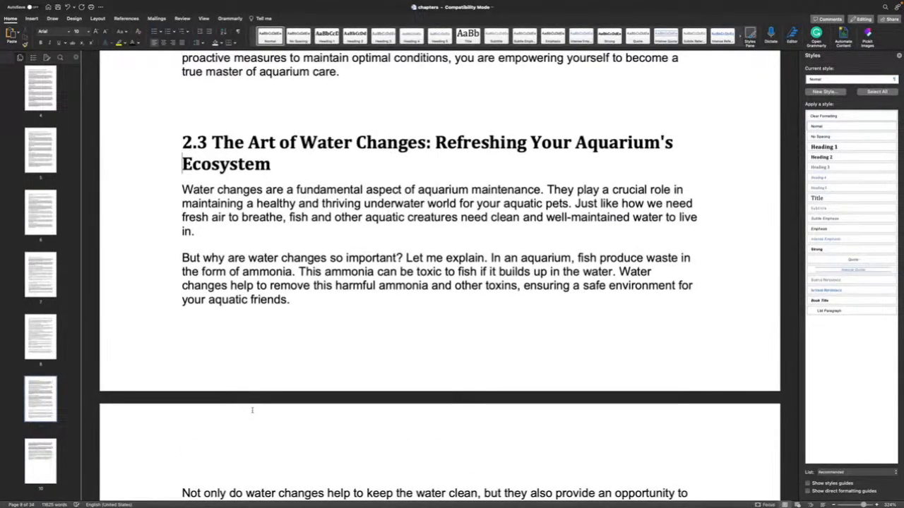
pyautogui.press('Delete')
pyautogui.press('Delete')
pyautogui.press('Delete')
pyautogui.press('Delete')
# Delete the extra blank line above the "The Art of Water Changes" heading
pyautogui.press('Up')
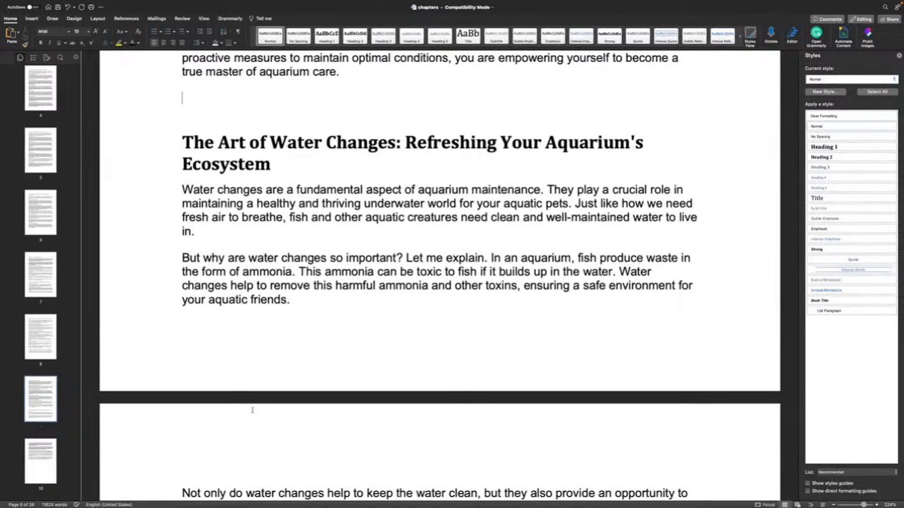
pyautogui.hotkey('shift', 'Down')
pyautogui.press('Delete')
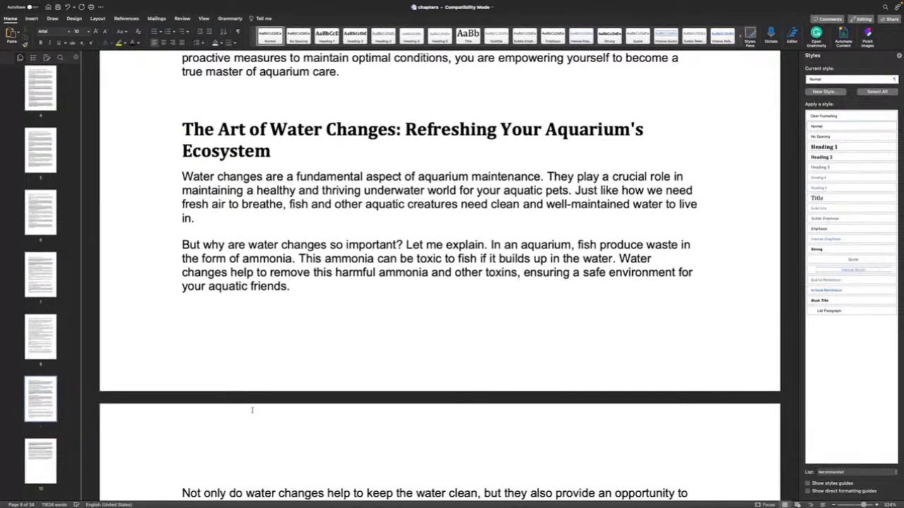
# Delete the "Welcome to Chapter 3" and "In this chapter" sentences so Chapter 3's introduction starts with "Aquascaping is the art"
pyautogui.scroll(-8, 263, 365)
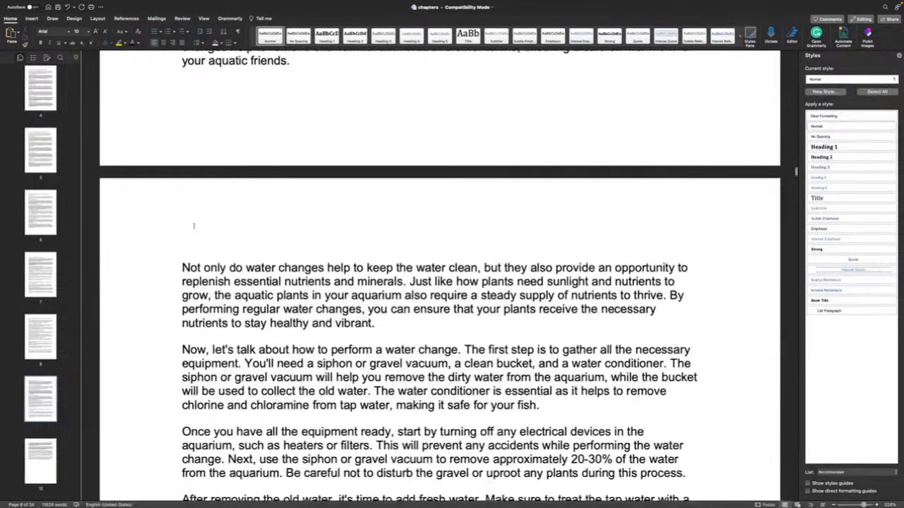
pyautogui.scroll(-5, 189, 223)
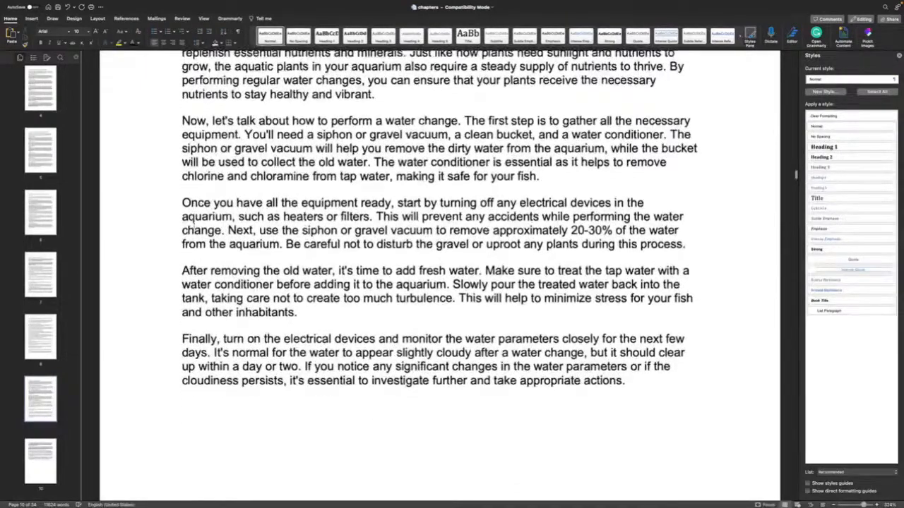
pyautogui.scroll(-10, 192, 224)
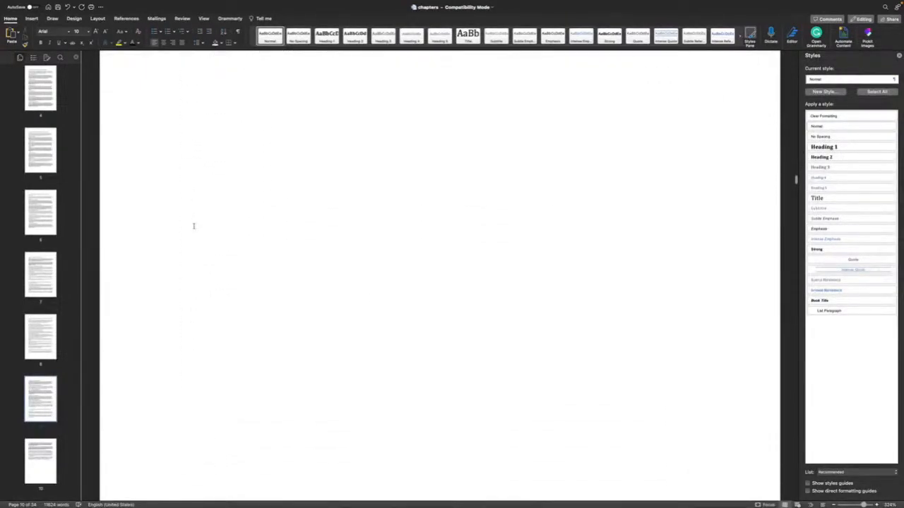
pyautogui.scroll(-5, 193, 226)
pyautogui.scroll(15, 193, 226)
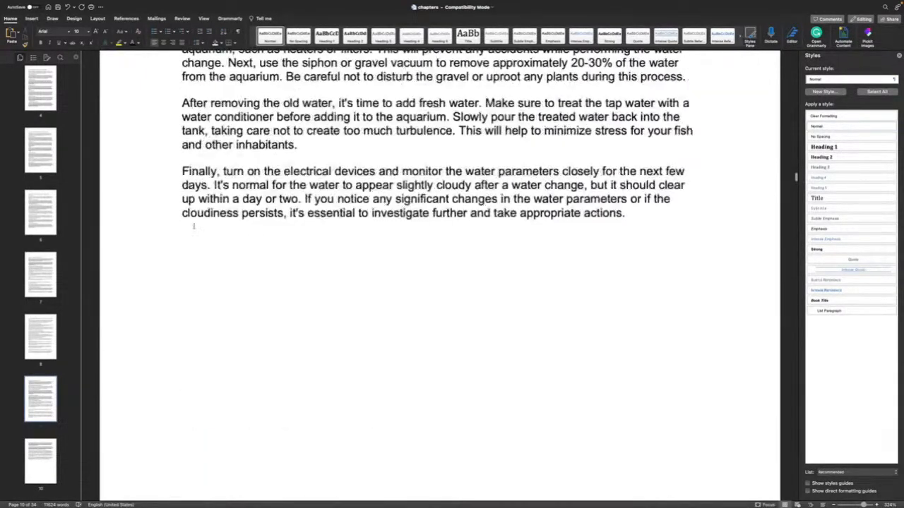
pyautogui.scroll(-19, 193, 226)
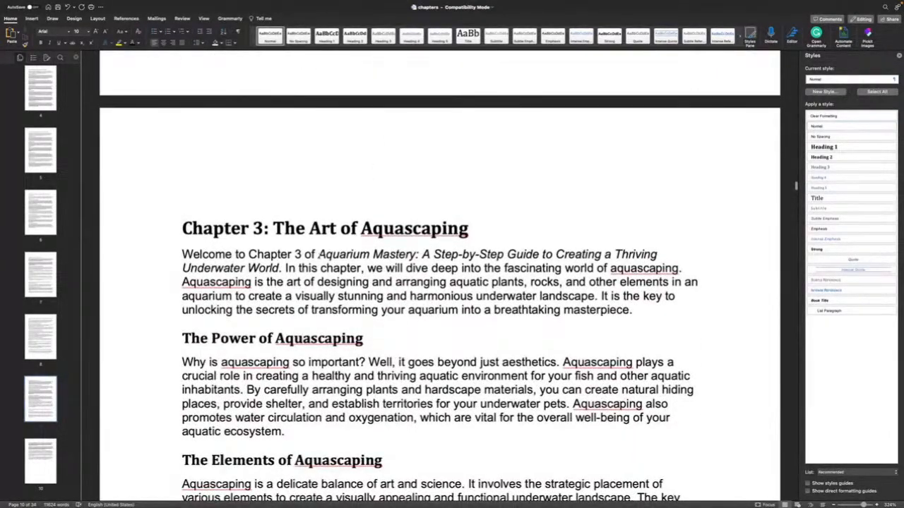
pyautogui.moveTo(182, 254); pyautogui.dragTo(288, 268)
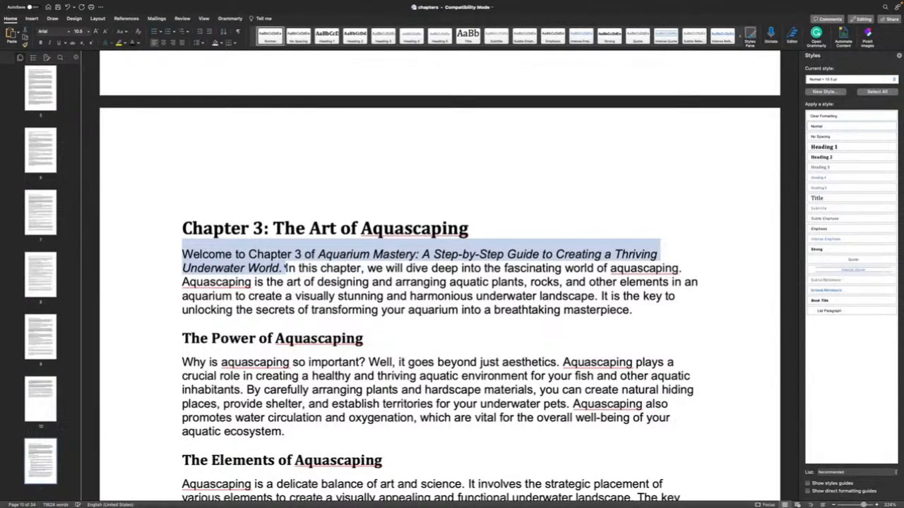
pyautogui.press('BackSpace')
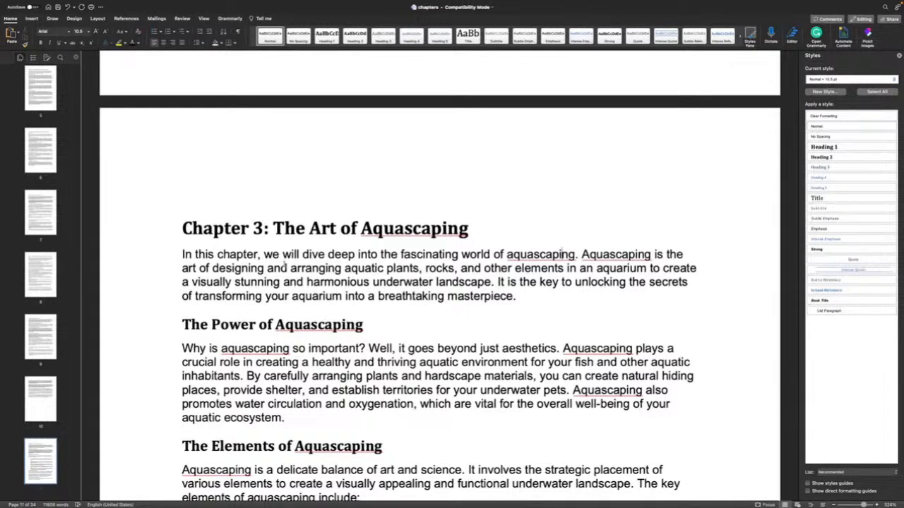
pyautogui.moveTo(581, 255); pyautogui.dragTo(182, 254)
pyautogui.press('BackSpace')
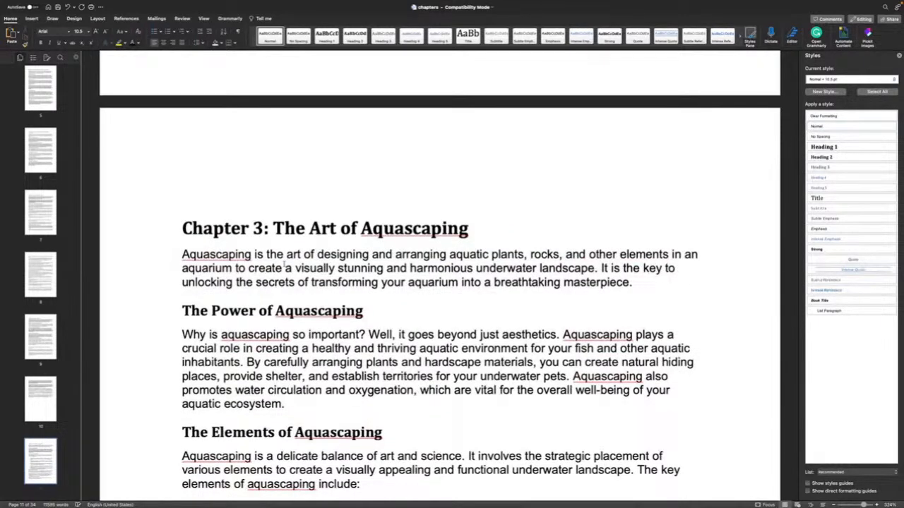
# Split the paragraph under "The Power of Aquascaping" at the sentence beginning "By carefully arranging"
pyautogui.scroll(-5, 283, 267)
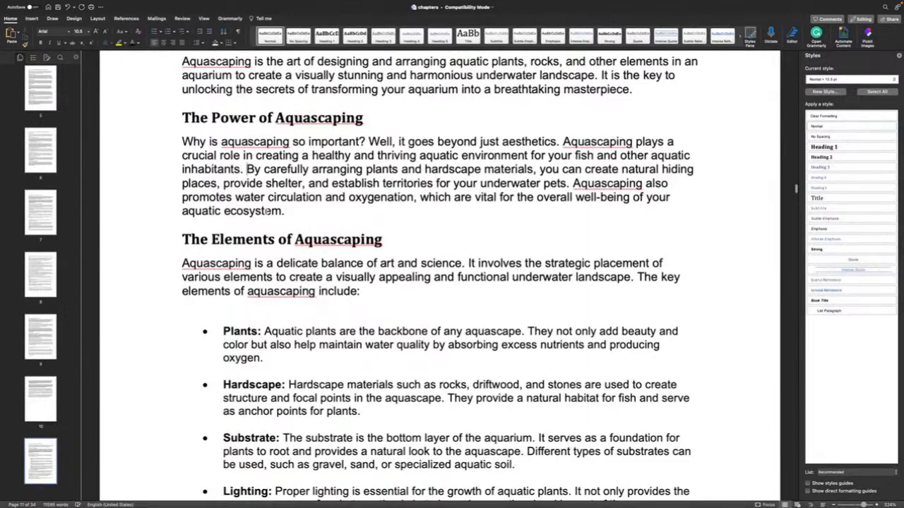
pyautogui.press('Return')
# Insert a blank line between the Water Parameters bullet and the "Design Principles and Styles" heading
pyautogui.scroll(-6, 267, 211)
pyautogui.scroll(-1, 233, 173)
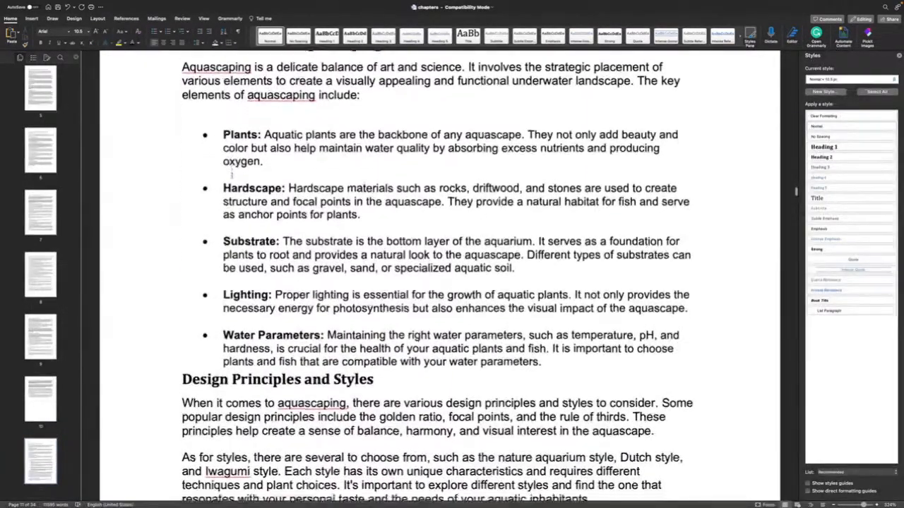
pyautogui.scroll(-1, 232, 174)
pyautogui.click(183, 342)
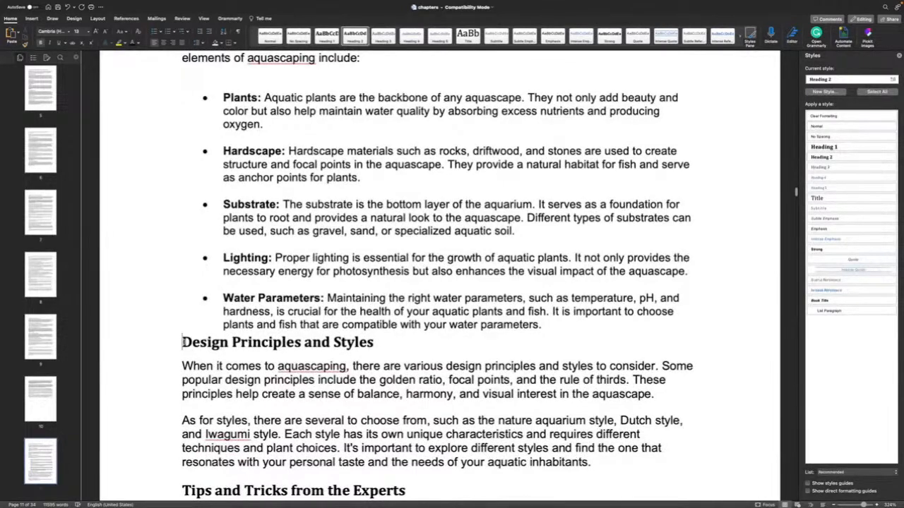
pyautogui.press('Return')
# Split the "As for styles" paragraph at the sentence beginning "Each style has its own unique characteristics"
pyautogui.scroll(-4, 182, 342)
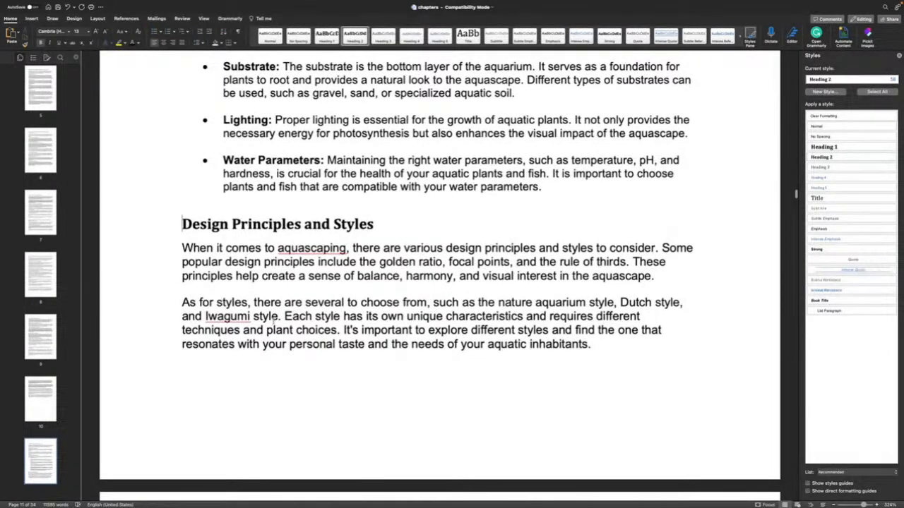
pyautogui.click(284, 316)
pyautogui.press('Return')
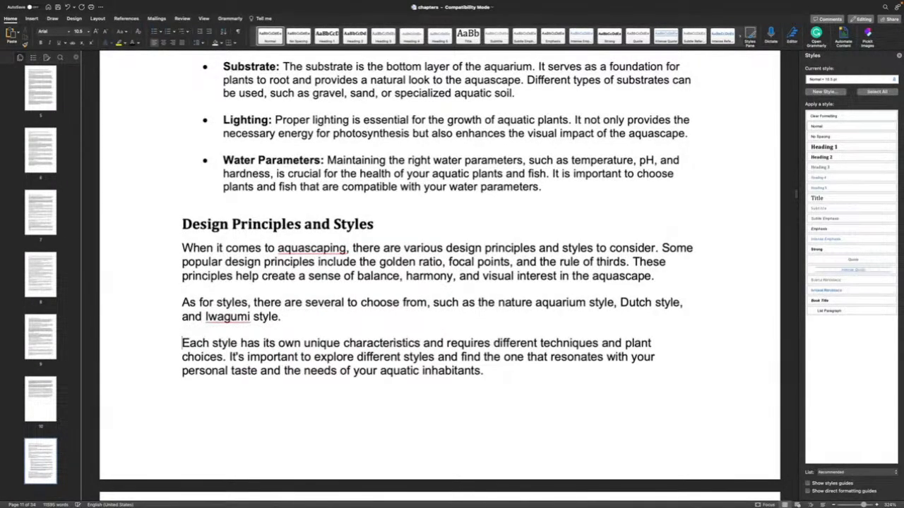
pyautogui.scroll(-7, 440, 275)
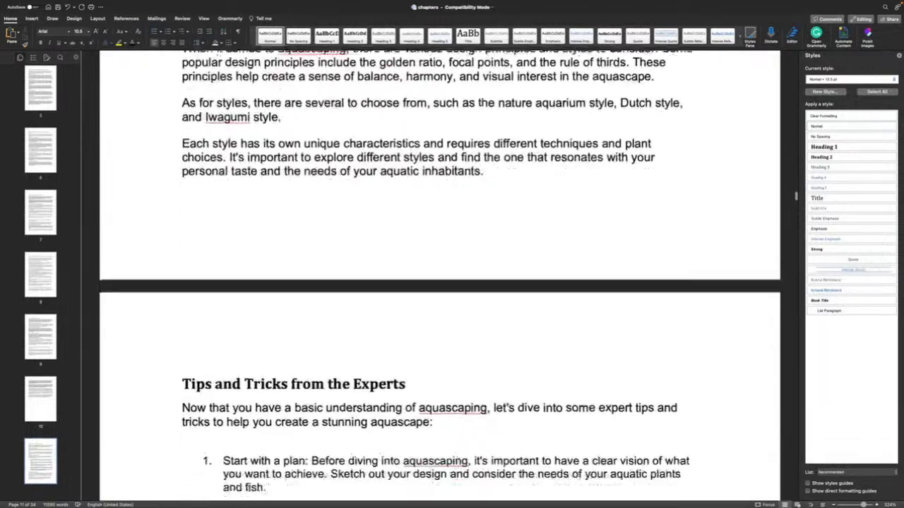
pyautogui.scroll(-7, 439, 275)
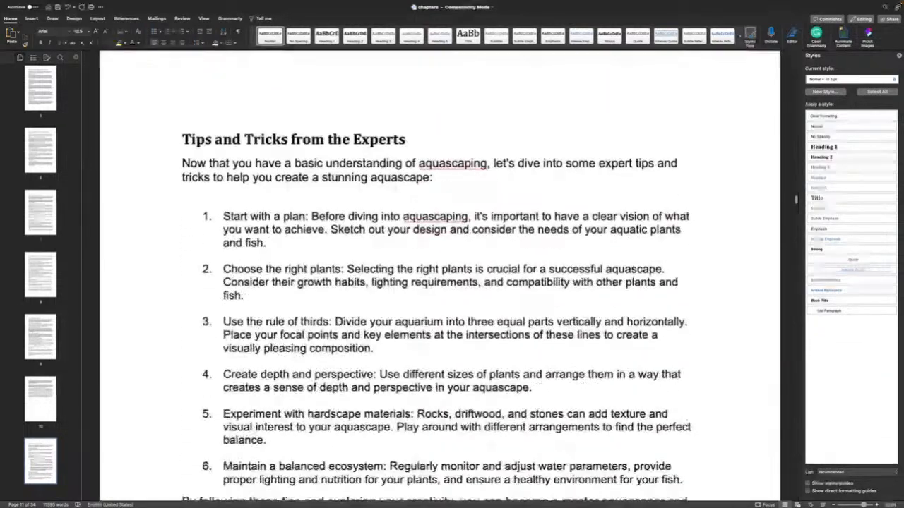
# Remove the page break after the Experts tips section so the Chapter 3.1 heading follows the closing "mesmerize and inspire" paragraph
pyautogui.scroll(-3, 436, 252)
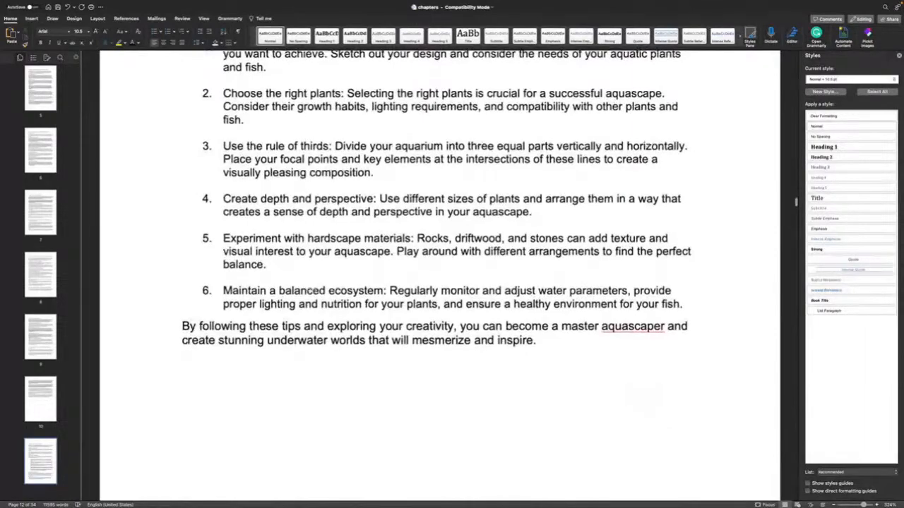
pyautogui.scroll(-5, 437, 253)
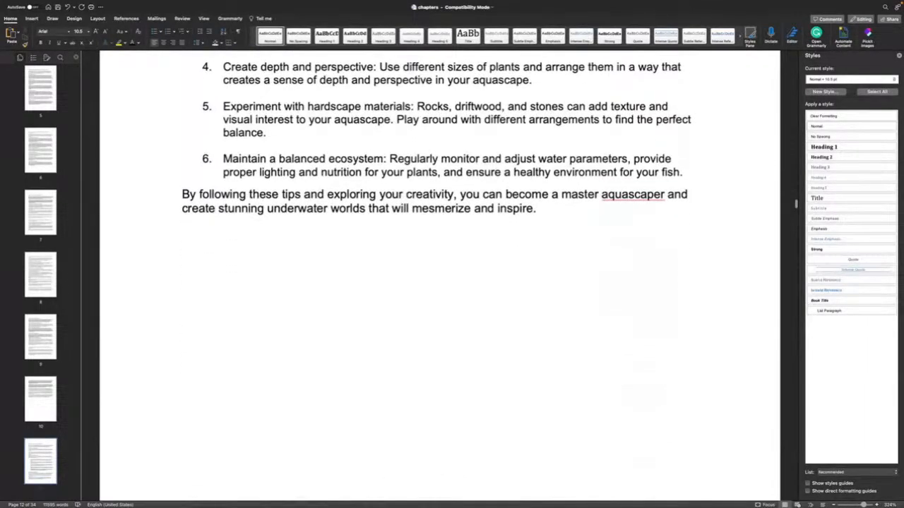
pyautogui.scroll(-10, 439, 276)
pyautogui.scroll(7, 439, 275)
pyautogui.scroll(6, 634, 261)
pyautogui.scroll(-3, 634, 261)
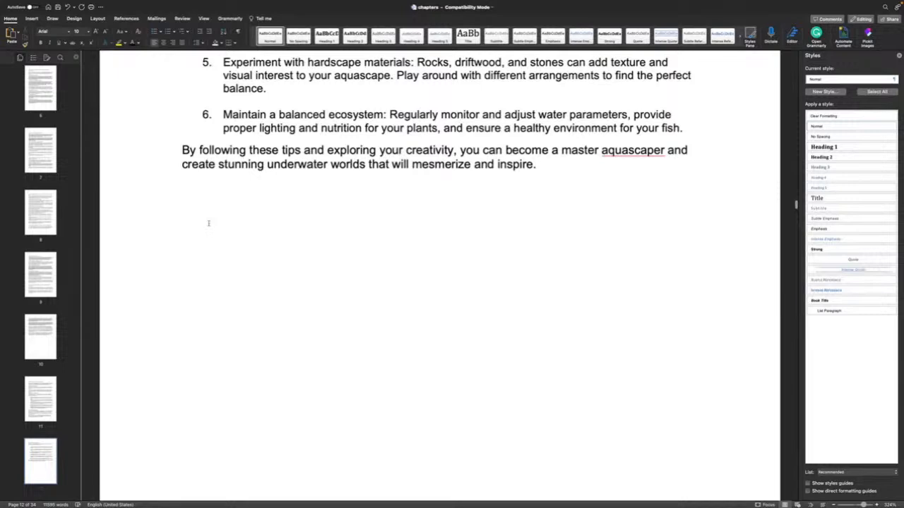
pyautogui.press('BackSpace')
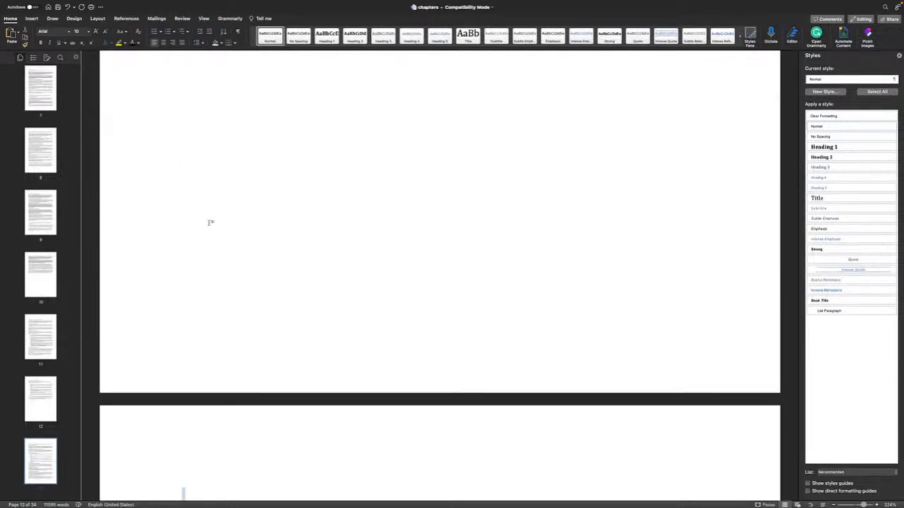
pyautogui.scroll(3, 437, 275)
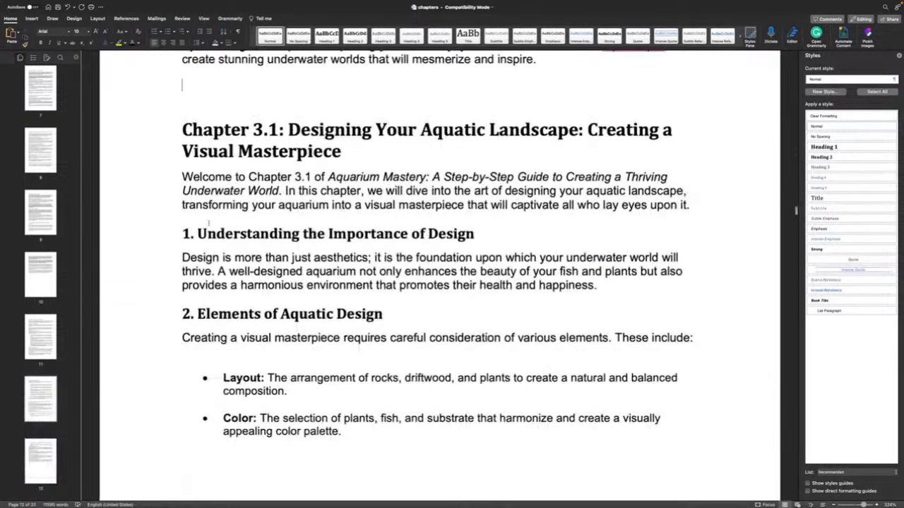
pyautogui.press('BackSpace')
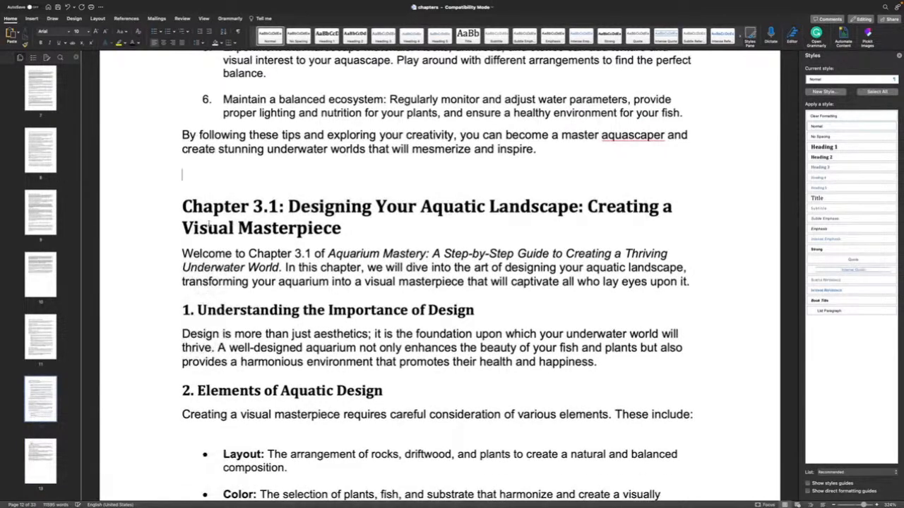
# Delete the "Chapter 3.1:" prefix from the "Designing Your Aquatic Landscape" heading and the "Welcome to Chapter 3.1" paragraph beneath it
pyautogui.moveTo(285, 205); pyautogui.dragTo(182, 204)
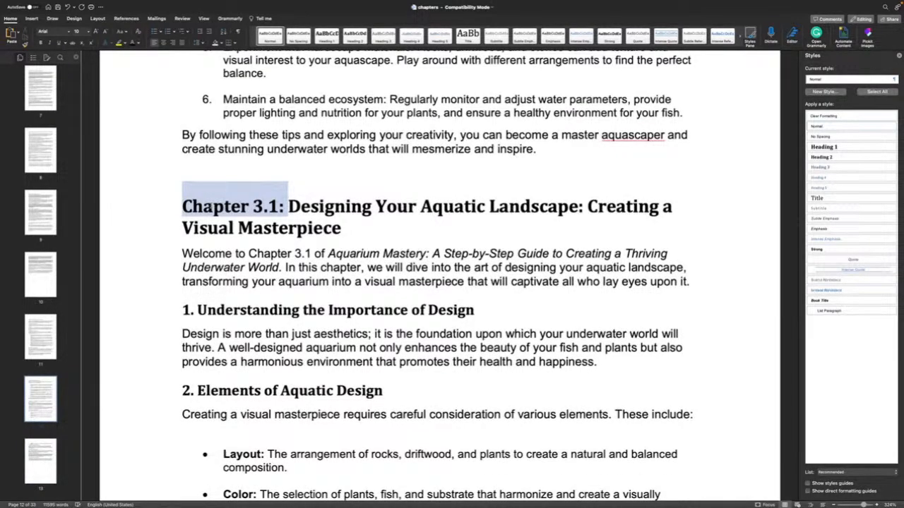
pyautogui.press('BackSpace')
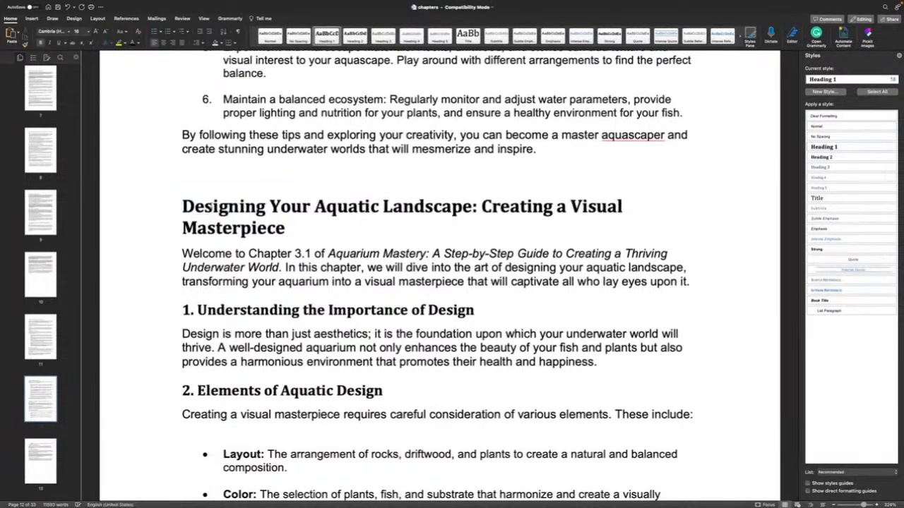
pyautogui.scroll(-5, 210, 206)
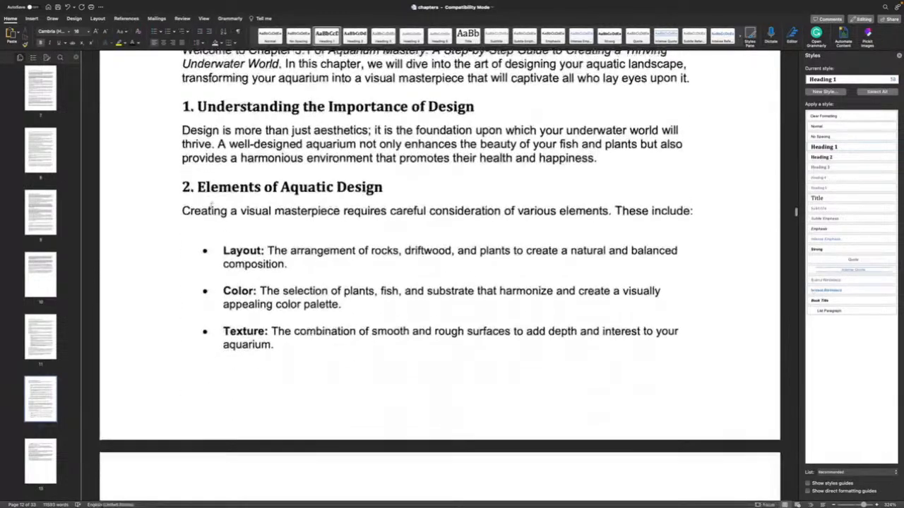
pyautogui.scroll(2, 211, 205)
pyautogui.scroll(2, 210, 203)
pyautogui.moveTo(182, 155); pyautogui.dragTo(729, 177)
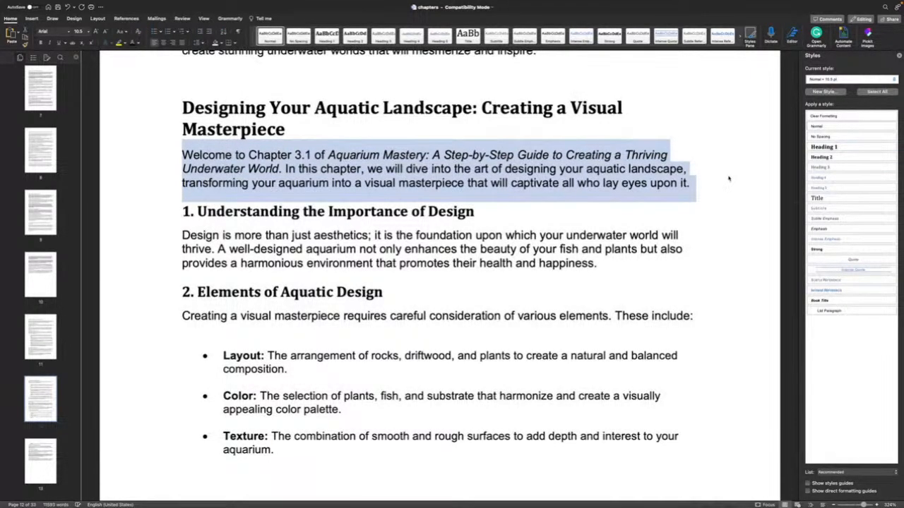
pyautogui.press('BackSpace')
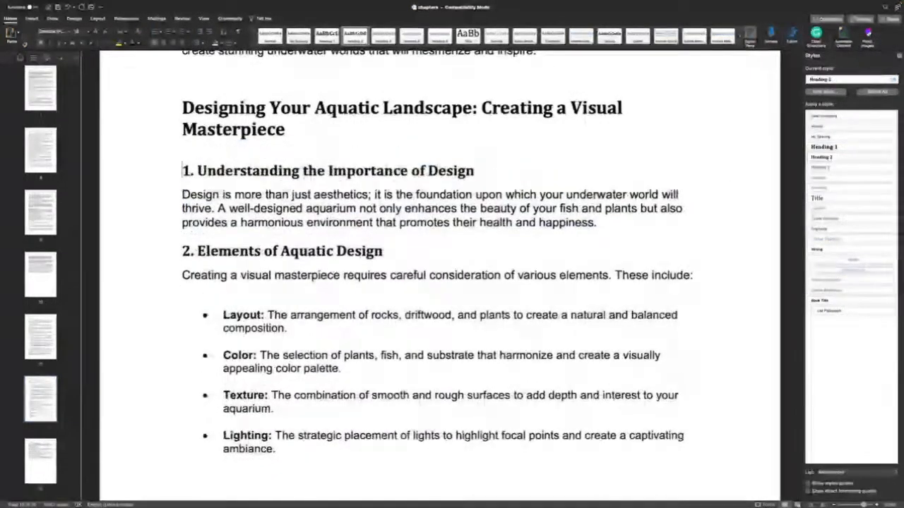
# Replace "chapter" with "section" in the first sentence under "6. Expert Insights and Anecdotes"
pyautogui.scroll(-10, 627, 273)
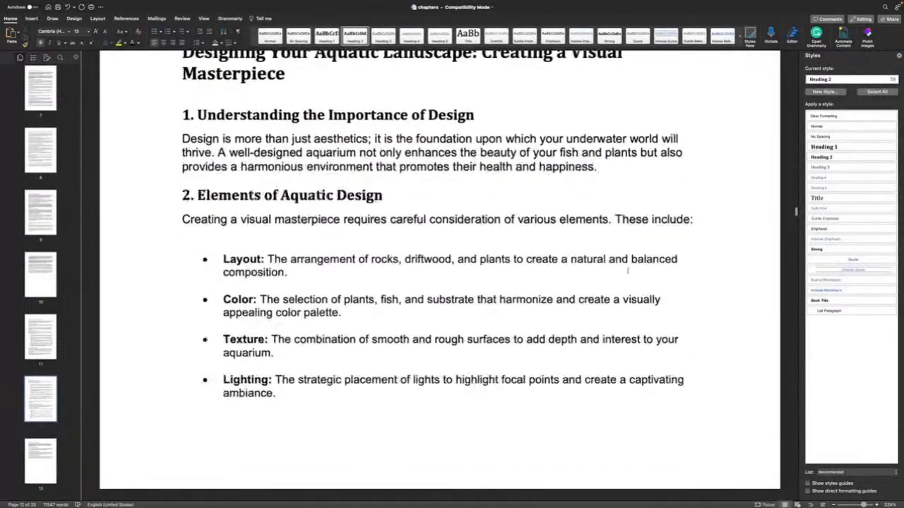
pyautogui.scroll(-6, 620, 268)
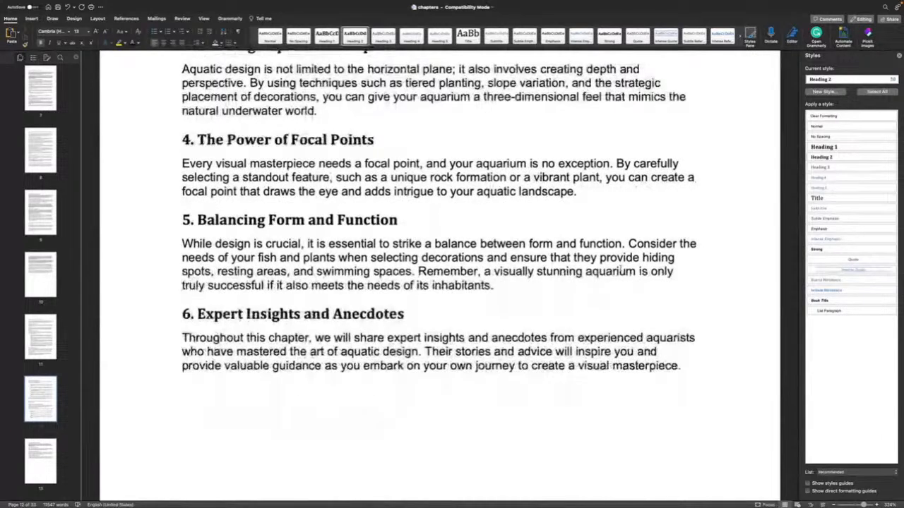
pyautogui.scroll(-3, 620, 270)
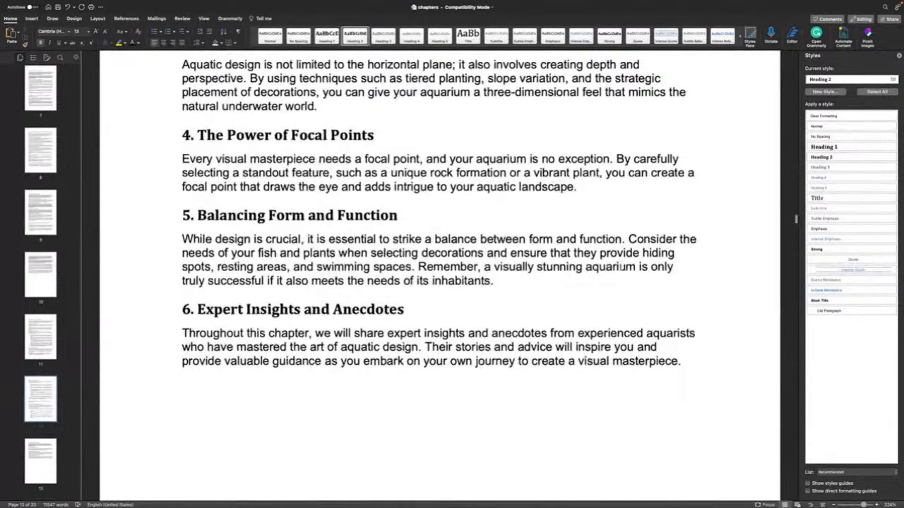
pyautogui.scroll(-2, 619, 268)
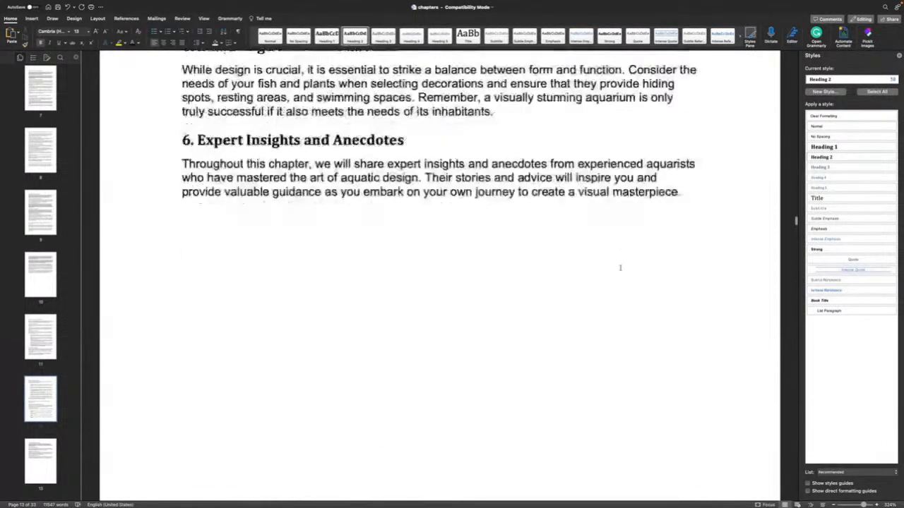
pyautogui.scroll(1, 614, 264)
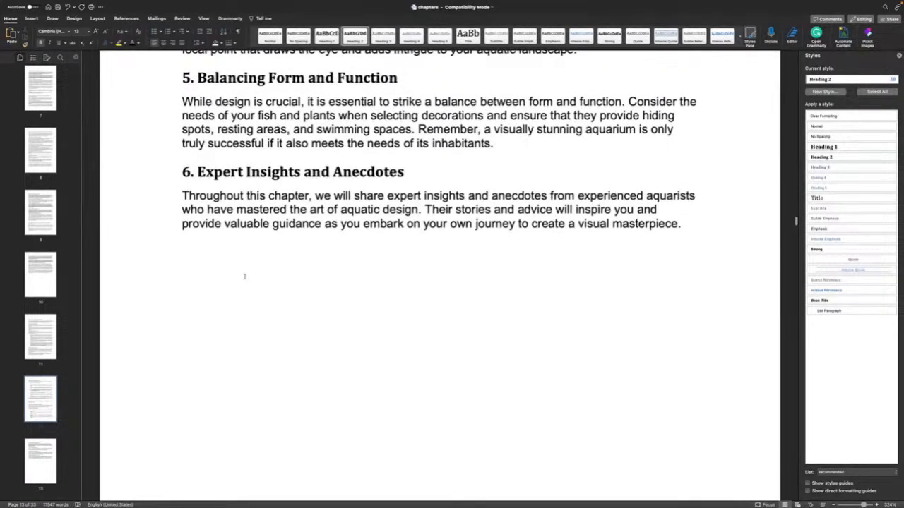
pyautogui.click(272, 198)
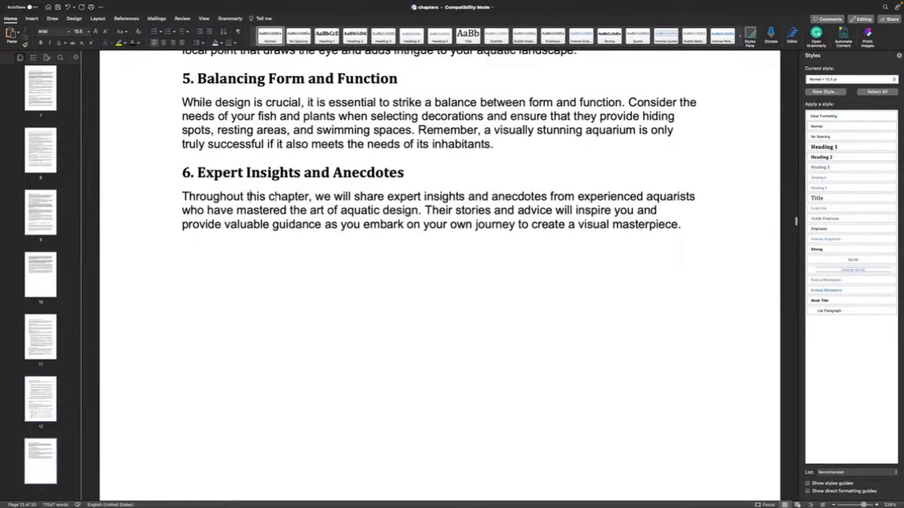
pyautogui.moveTo(269, 196); pyautogui.dragTo(307, 197)
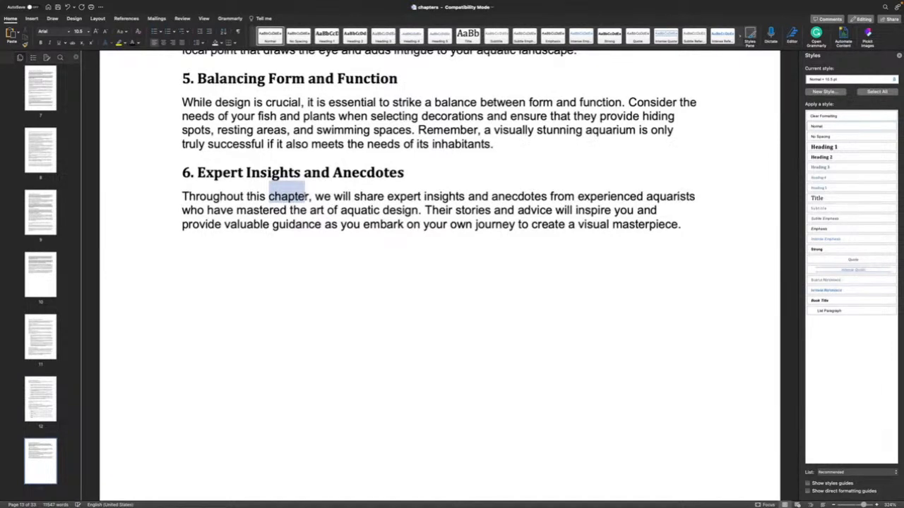
pyautogui.write('section')
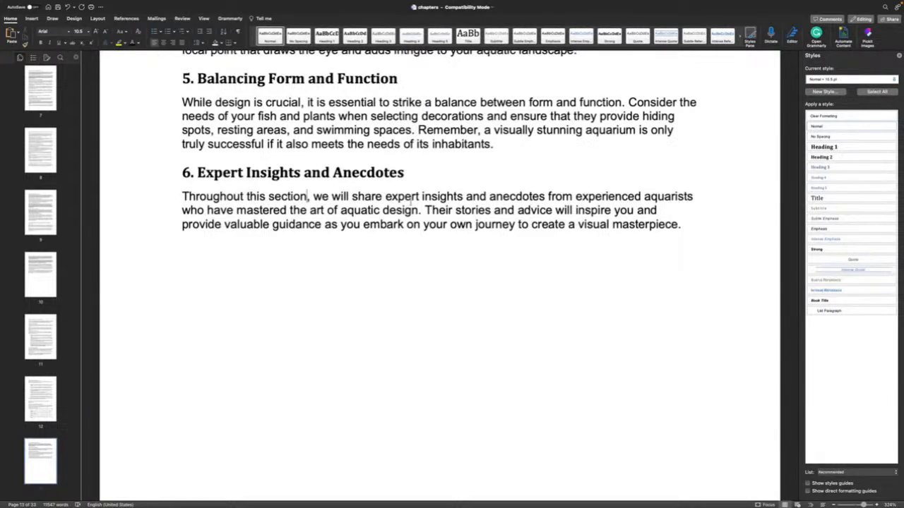
# Examine the sections following "Expert Insights and Anecdotes", through the rest of Chapter 3 and into Chapter 4
pyautogui.scroll(-10, 410, 202)
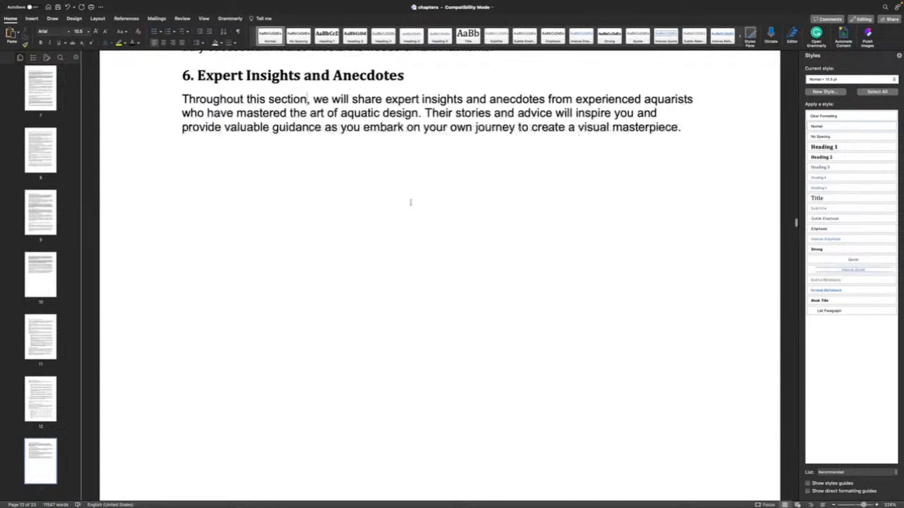
pyautogui.scroll(-6, 410, 202)
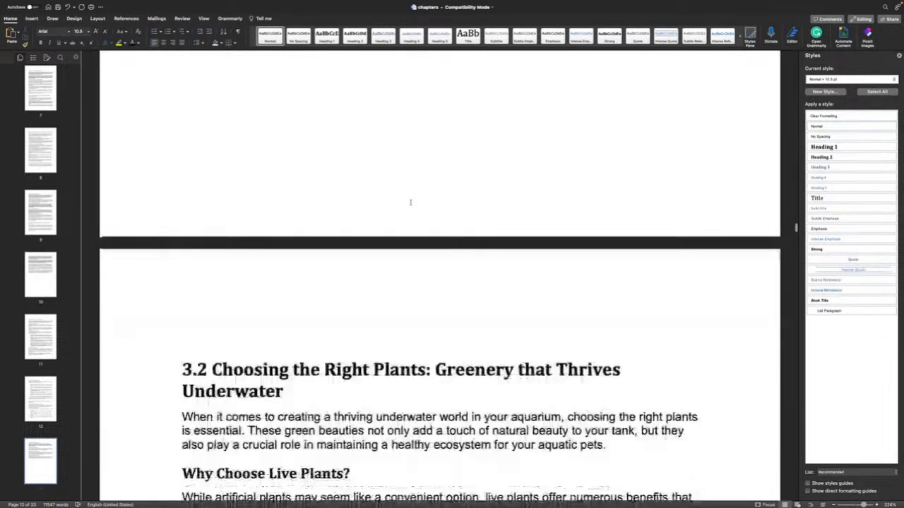
pyautogui.scroll(-20, 410, 202)
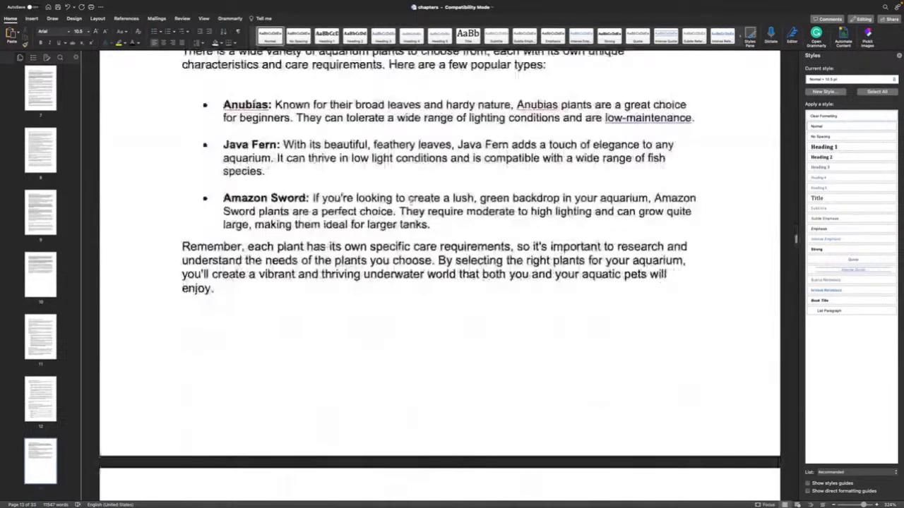
pyautogui.scroll(-2, 410, 202)
pyautogui.scroll(-18, 411, 202)
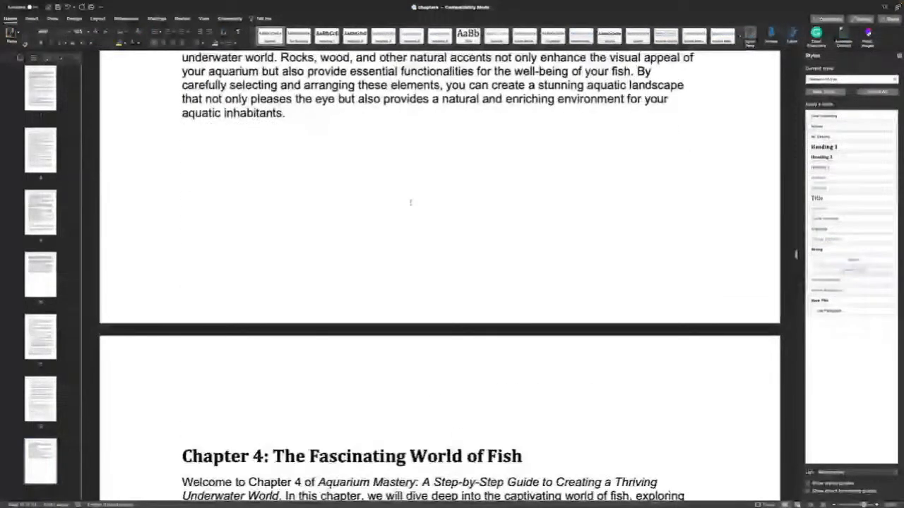
pyautogui.scroll(-20, 410, 202)
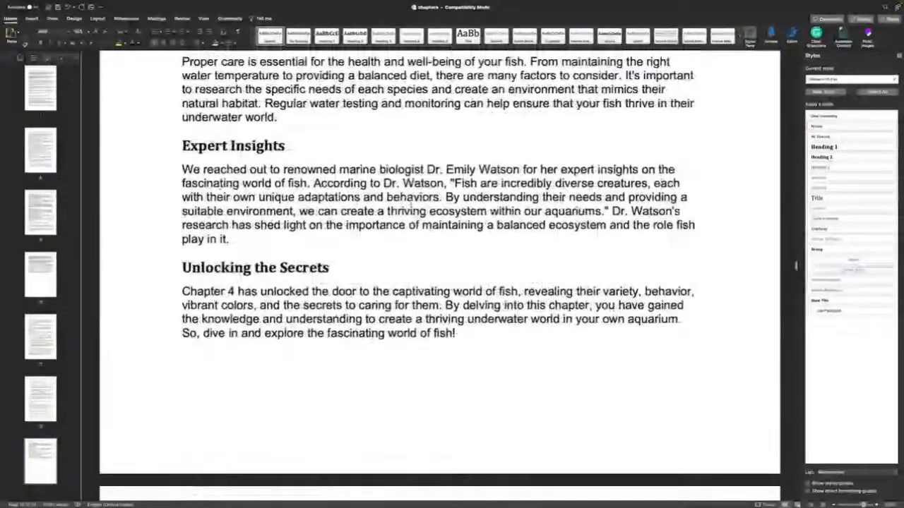
pyautogui.scroll(-15, 411, 202)
pyautogui.scroll(20, 410, 202)
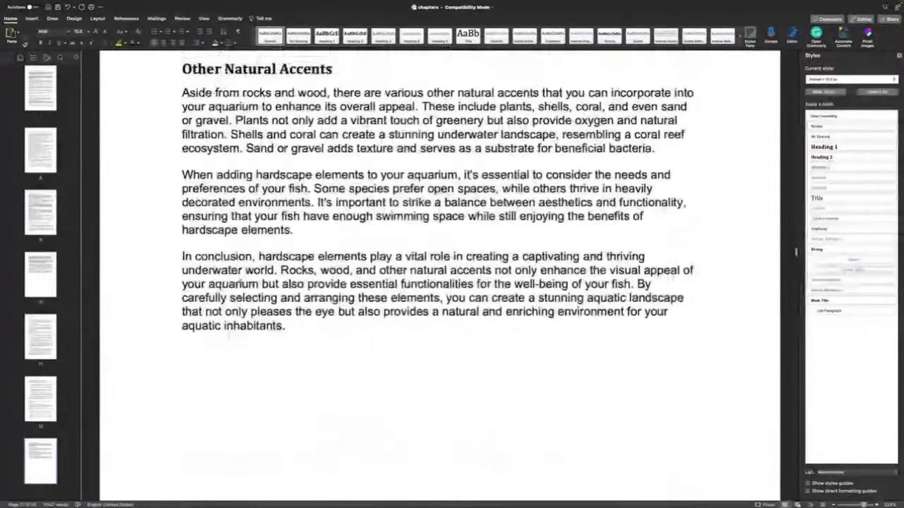
pyautogui.scroll(15, 410, 202)
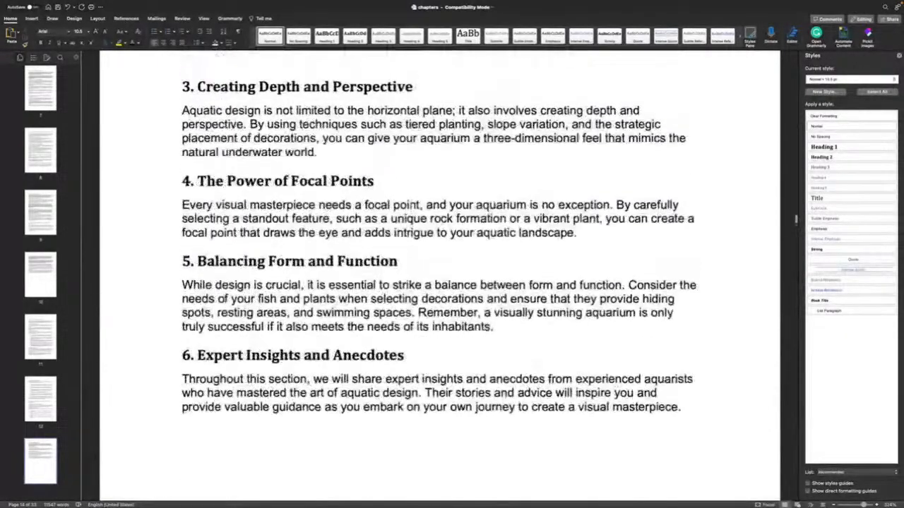
pyautogui.scroll(10, 411, 204)
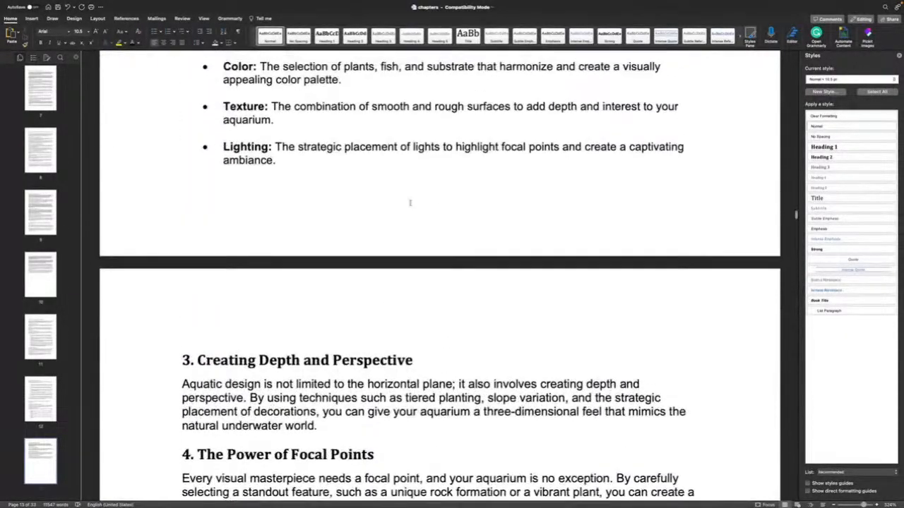
# Delete the "6. Expert Insights and Anecdotes" heading together with its whole paragraph
pyautogui.scroll(-10, 410, 202)
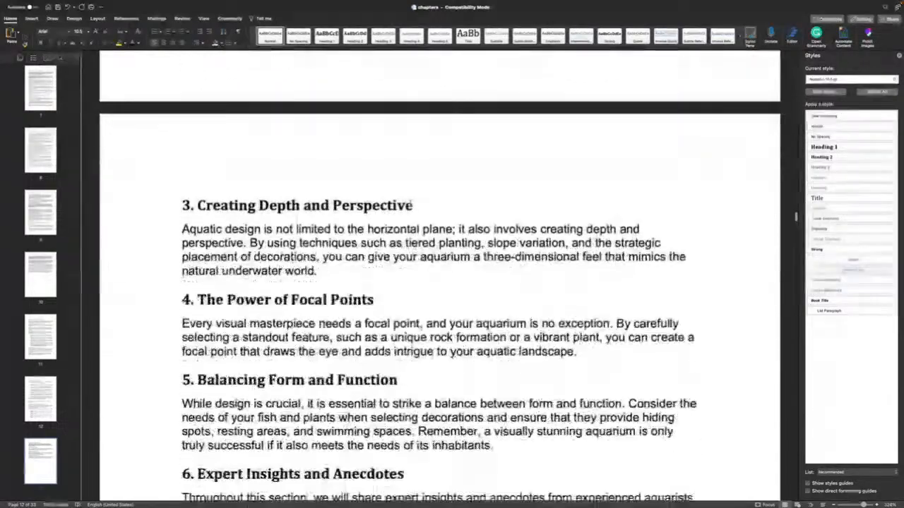
pyautogui.scroll(-5, 410, 202)
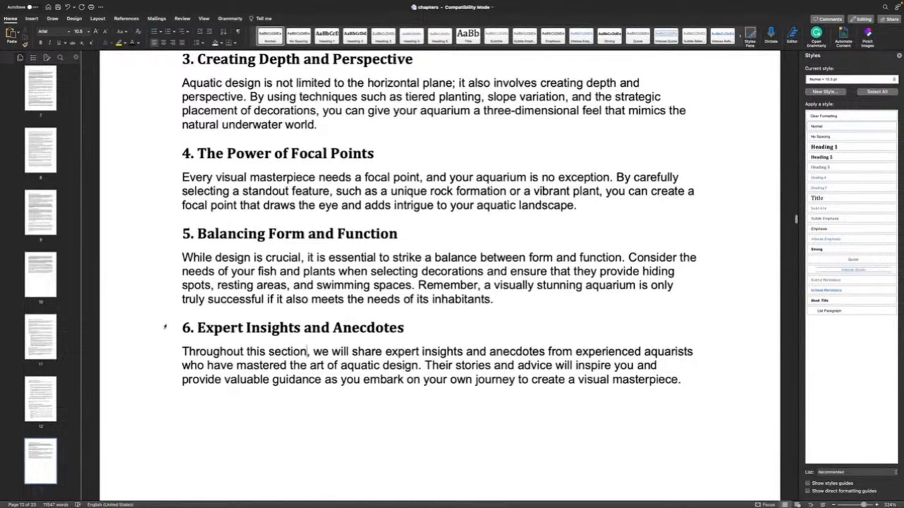
pyautogui.moveTo(182, 327); pyautogui.dragTo(595, 379)
pyautogui.press('BackSpace')
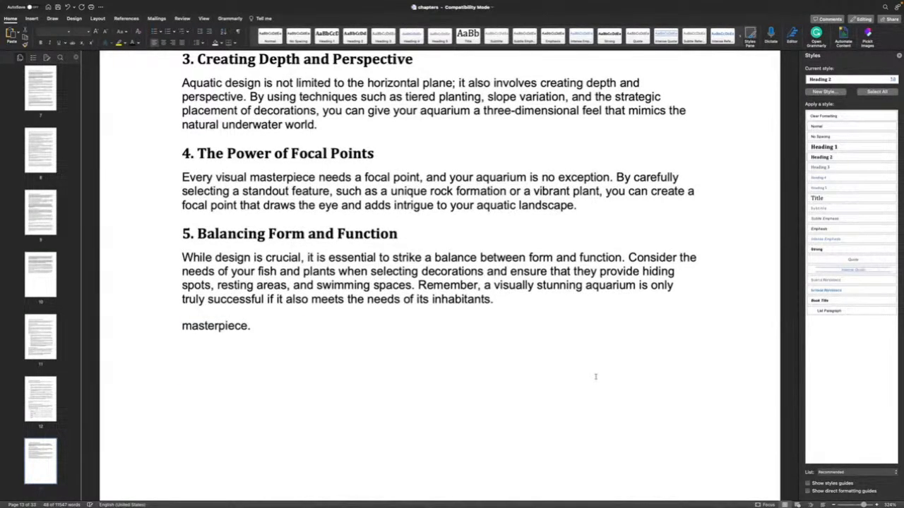
pyautogui.press('Delete')
pyautogui.press('Delete')
pyautogui.press('Delete')
pyautogui.press('Delete')
pyautogui.press('Delete')
pyautogui.press('Delete')
pyautogui.press('Delete')
pyautogui.press('Delete')
pyautogui.press('Delete')
pyautogui.press('Delete')
pyautogui.press('Delete')
pyautogui.press('Delete')
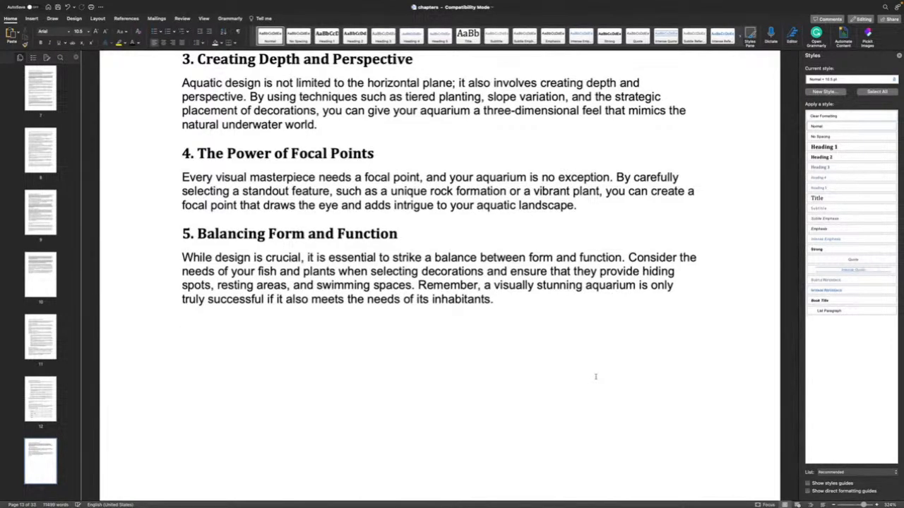
# Remove the blank line and page break between the "Balancing Form and Function" section and the "3.2 Choosing the Right Plants" heading
pyautogui.scroll(-10, 339, 309)
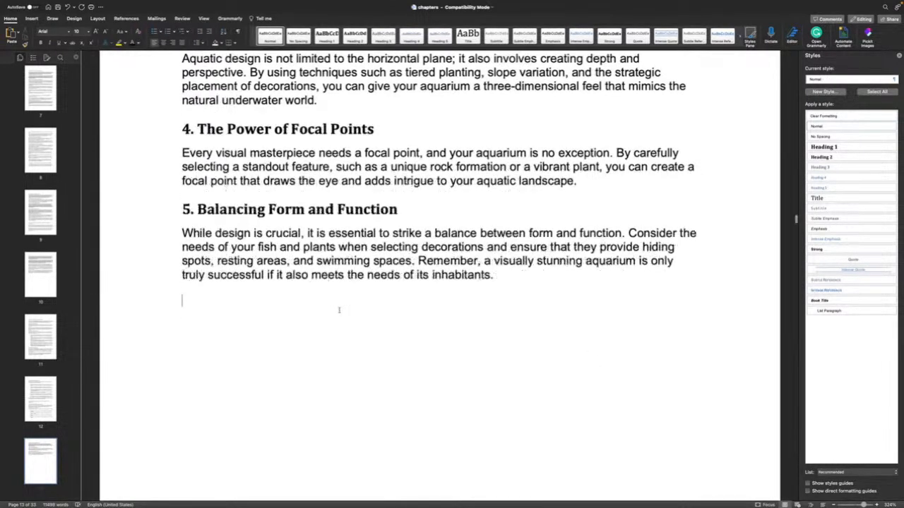
pyautogui.scroll(-5, 339, 309)
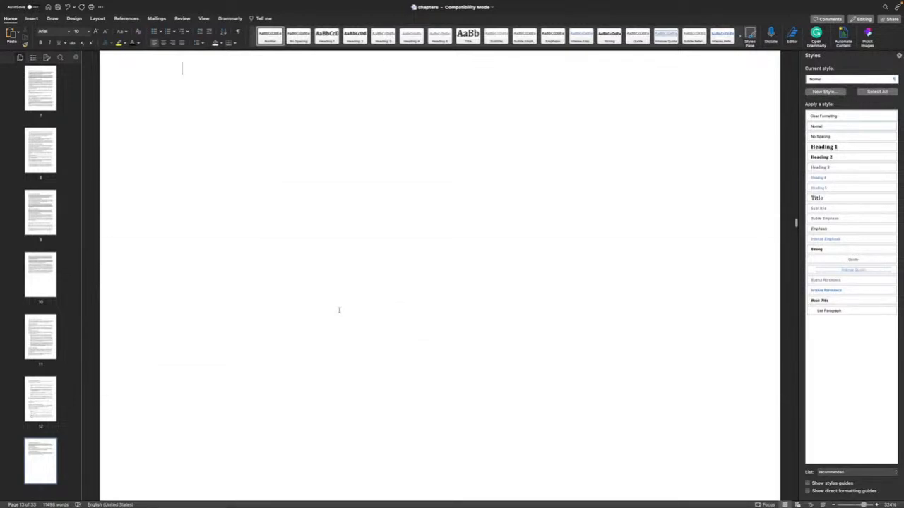
pyautogui.scroll(5, 339, 311)
pyautogui.click(214, 342)
pyautogui.hotkey('shift', 'Down')
pyautogui.hotkey('shift', 'Down')
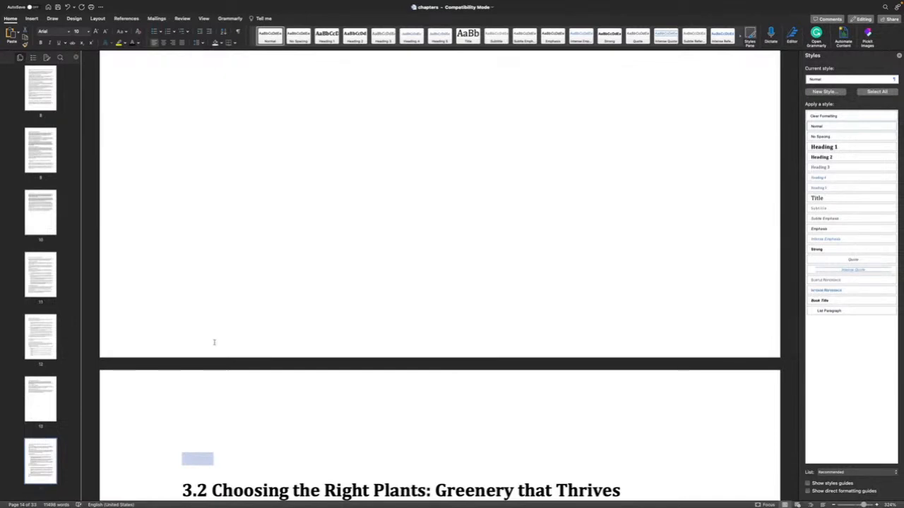
pyautogui.press('BackSpace')
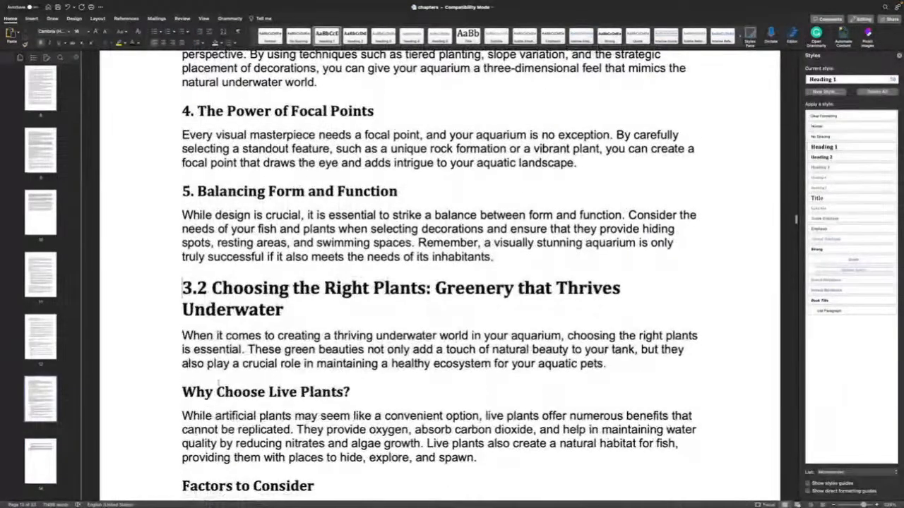
# Remove the section number "3.2" from the "Choosing the Right Plants: Greenery that Thrives Underwater" heading
pyautogui.moveTo(210, 282); pyautogui.dragTo(176, 285)
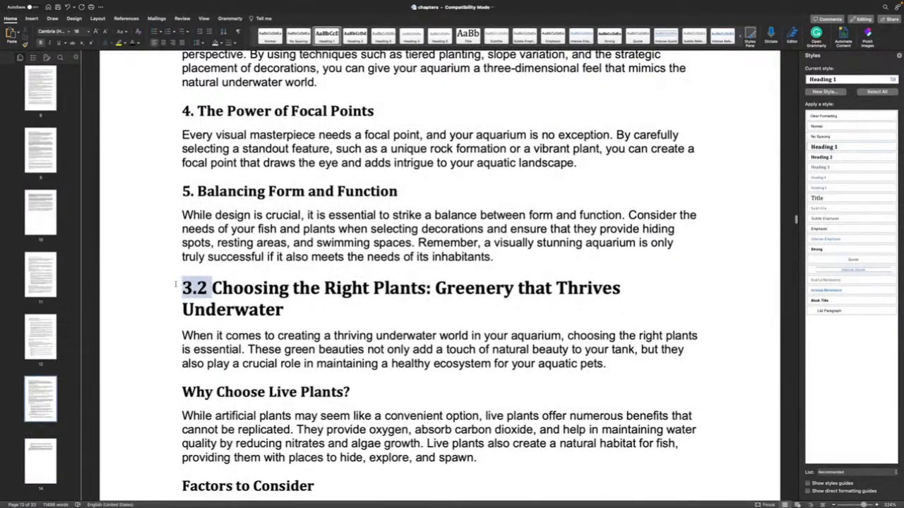
pyautogui.press('BackSpace')
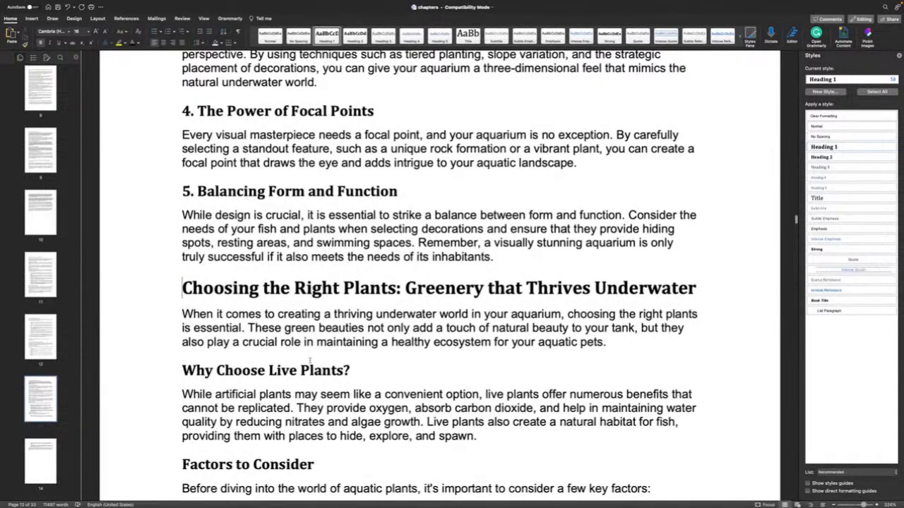
# Insert an unbulleted blank line between the "Size and Growth Rate" bullet and the "Types of Aquarium Plants" heading
pyautogui.scroll(-5, 308, 361)
pyautogui.scroll(-2, 308, 363)
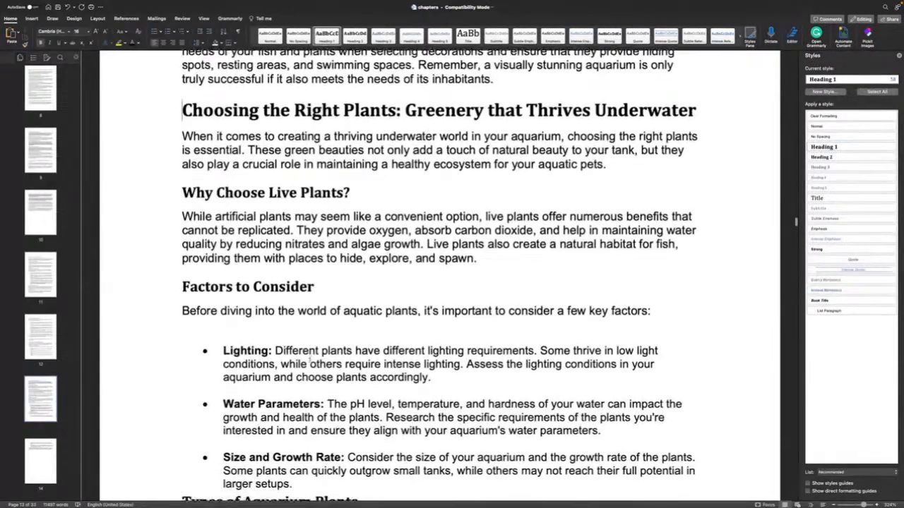
pyautogui.scroll(-5, 308, 361)
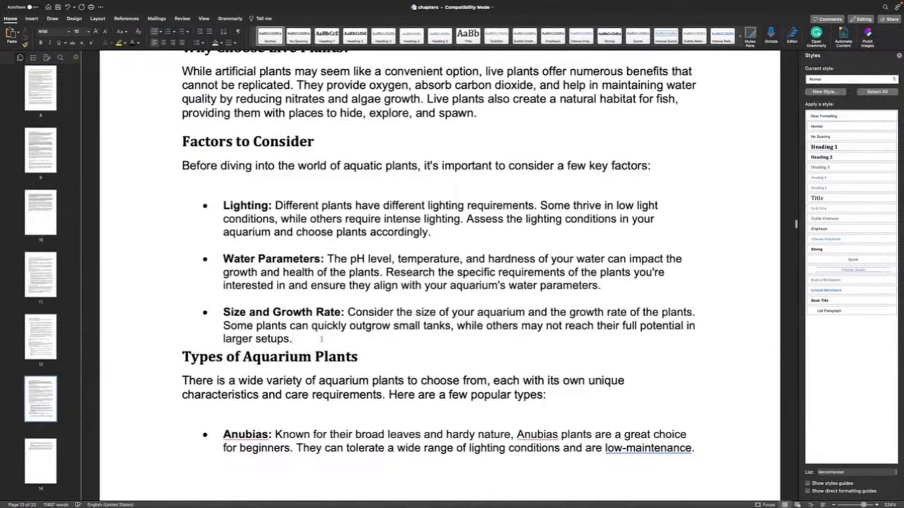
pyautogui.press('Return')
pyautogui.press('BackSpace')
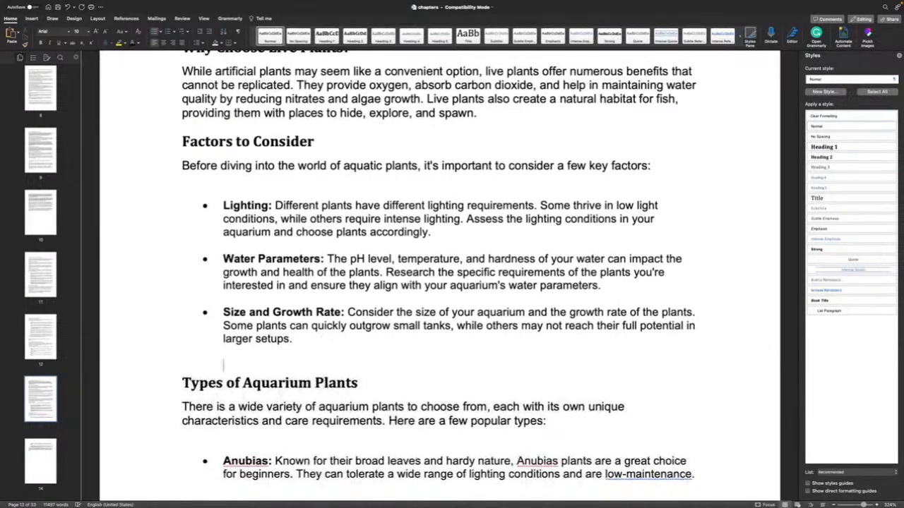
# Split the paragraph after the "Amazon Sword" bullet so that "By selecting the right plants" starts a new paragraph
pyautogui.scroll(-6, 438, 283)
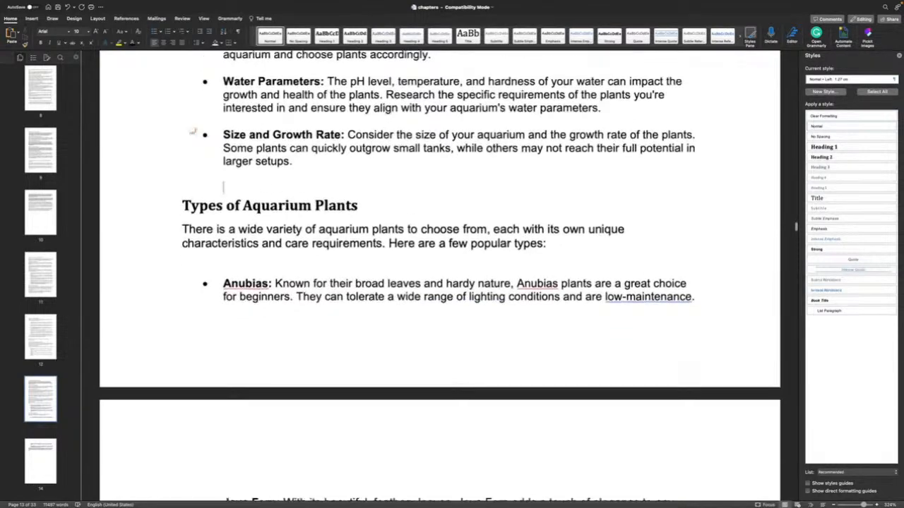
pyautogui.scroll(-10, 438, 283)
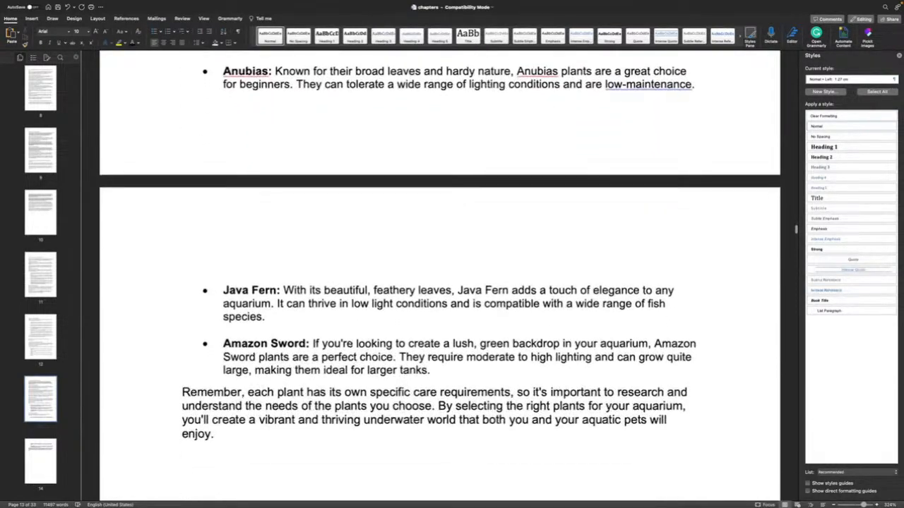
pyautogui.scroll(-1, 437, 282)
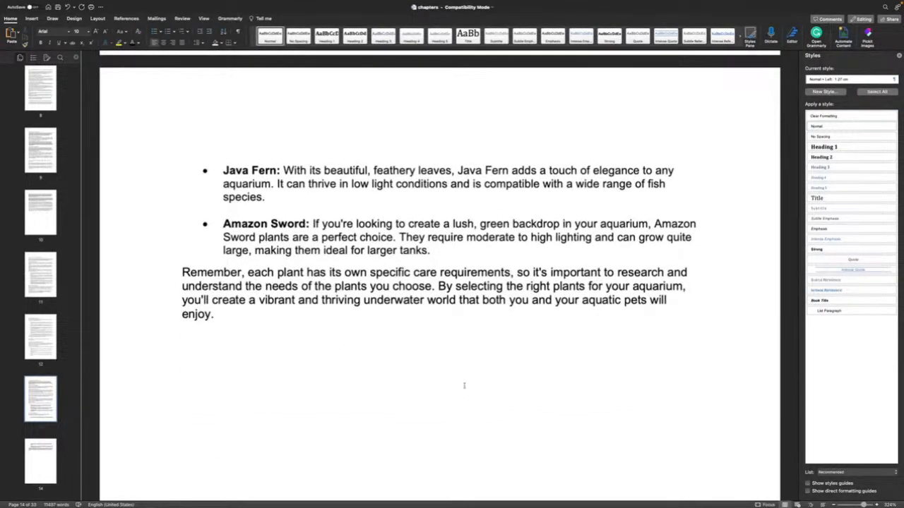
pyautogui.click(437, 285)
pyautogui.press('Return')
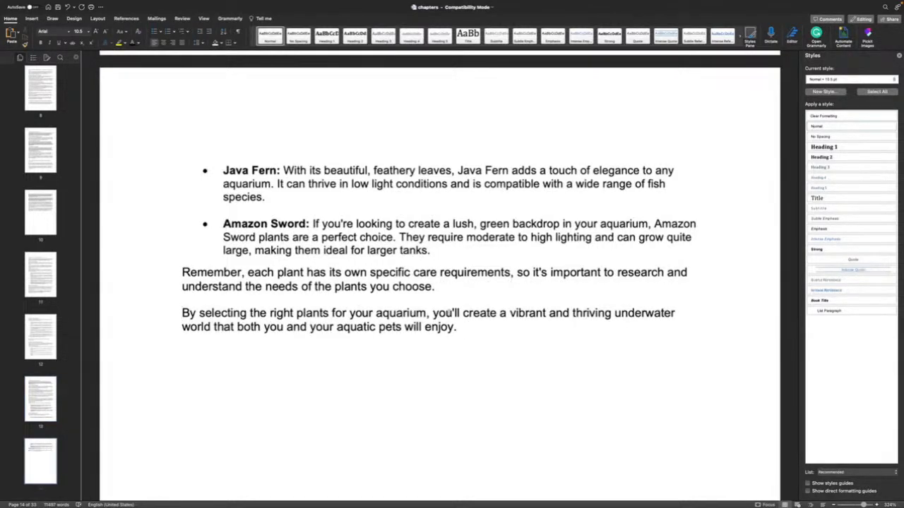
# Remove "Chapter 3.3:" from the "Adding Hardscape Elements: Rocks, Wood, and Other Natural Accents" heading
pyautogui.scroll(10, 445, 321)
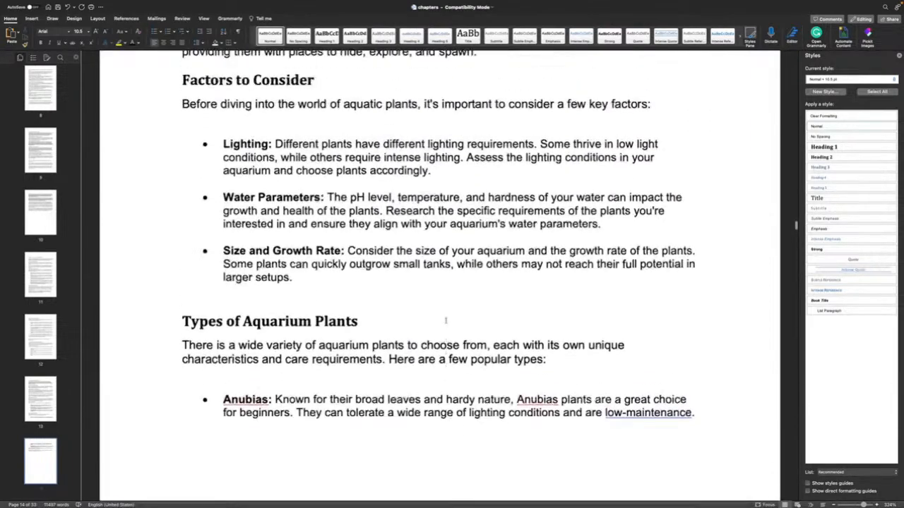
pyautogui.scroll(-5, 446, 321)
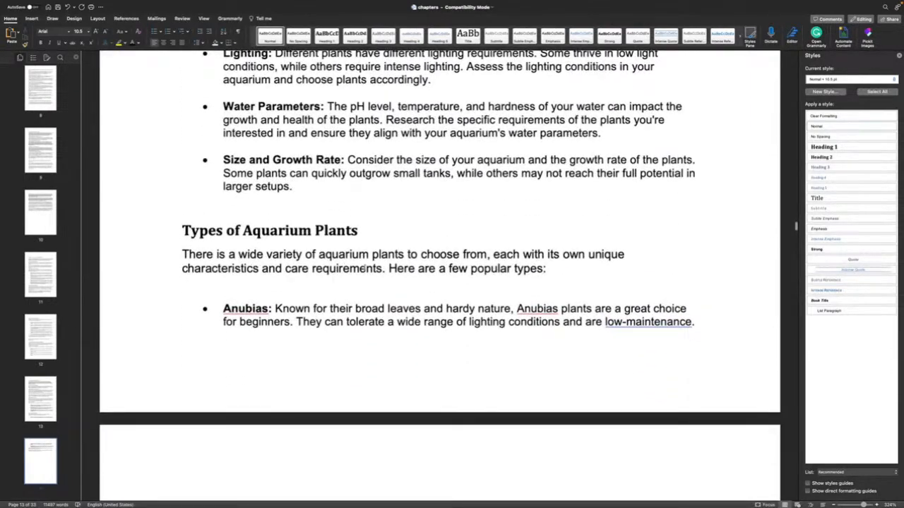
pyautogui.scroll(6, 364, 269)
pyautogui.scroll(-2, 339, 468)
pyautogui.scroll(-20, 346, 466)
pyautogui.scroll(-2, 345, 463)
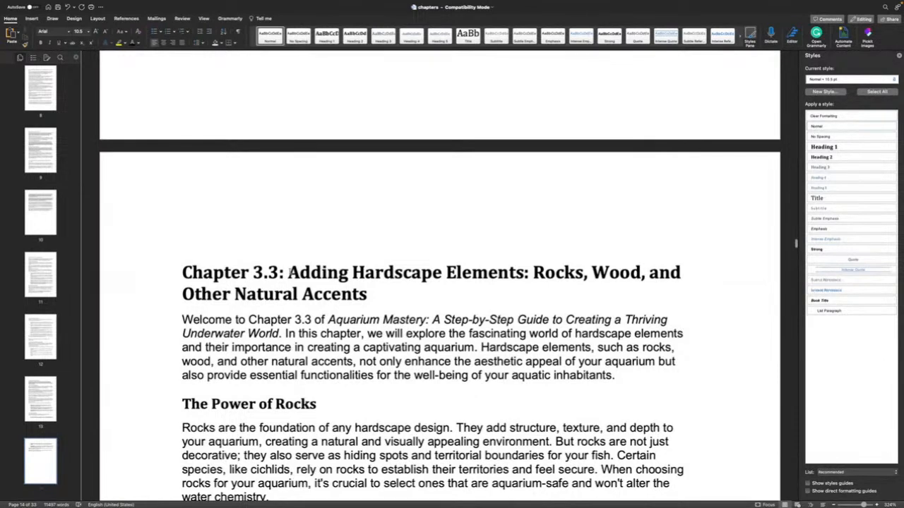
pyautogui.moveTo(290, 271); pyautogui.dragTo(183, 272)
pyautogui.press('BackSpace')
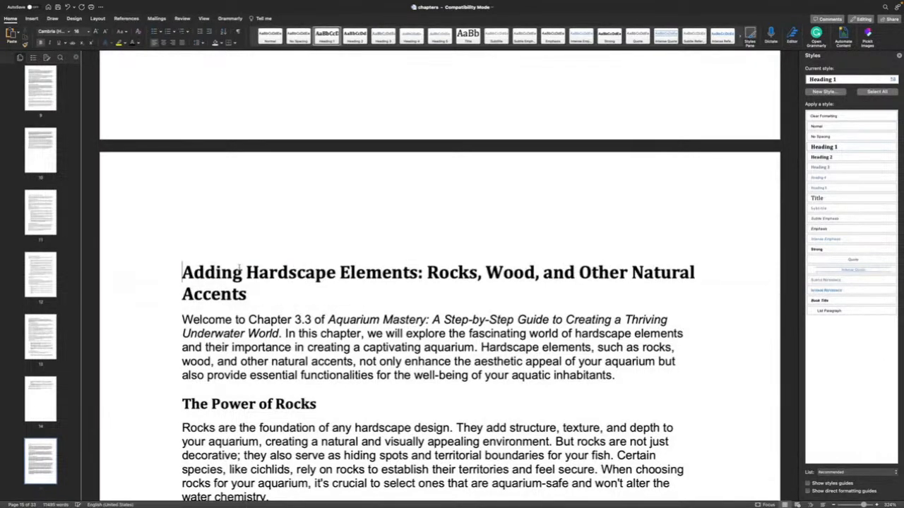
# Delete the welcome and "In this chapter" sentences so the hardscape introduction starts with "Hardscape elements, such as rocks"
pyautogui.click(180, 319)
pyautogui.moveTo(182, 319); pyautogui.dragTo(474, 347)
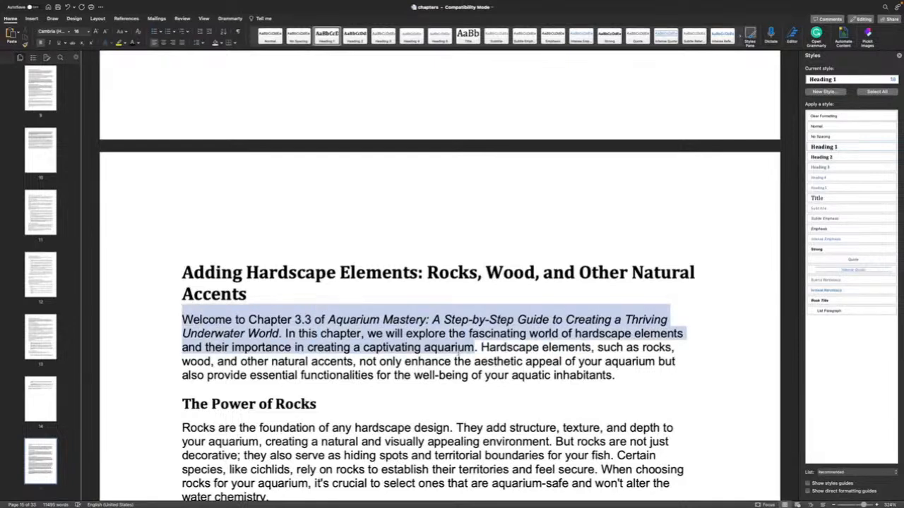
pyautogui.press('Delete')
pyautogui.press('Delete')
pyautogui.press('Delete')
pyautogui.press('Delete')
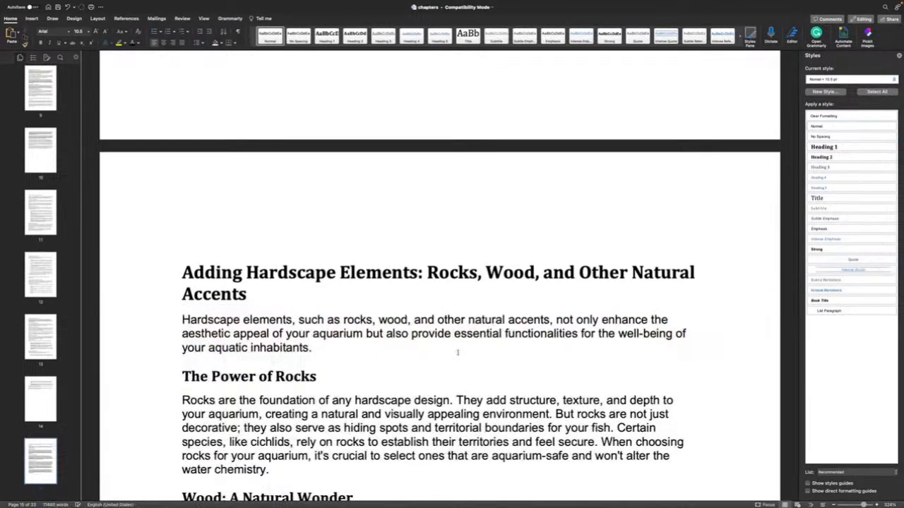
pyautogui.write('H')
# Remove the page break and extra space before the "Adding Hardscape Elements" heading so it follows the plants section
pyautogui.click(182, 272)
pyautogui.press('BackSpace')
pyautogui.press('BackSpace')
pyautogui.press('BackSpace')
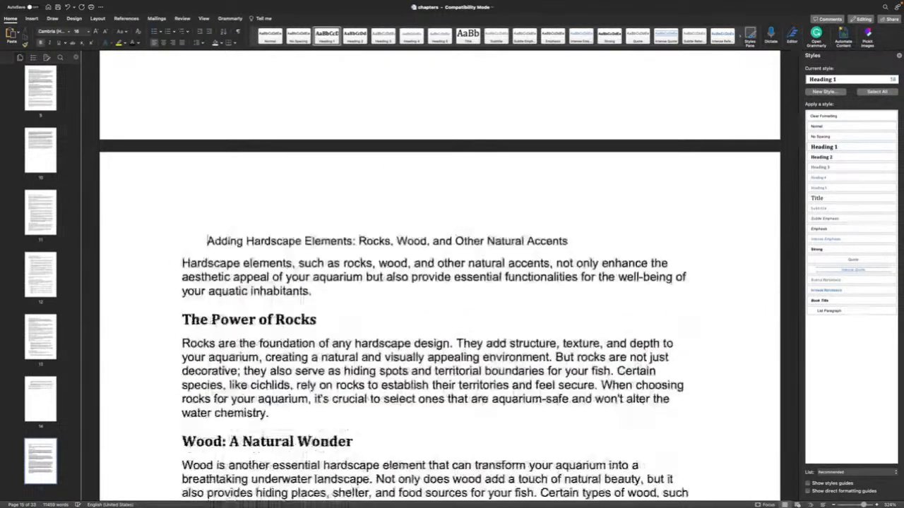
pyautogui.press('BackSpace')
pyautogui.press('BackSpace')
pyautogui.press('BackSpace')
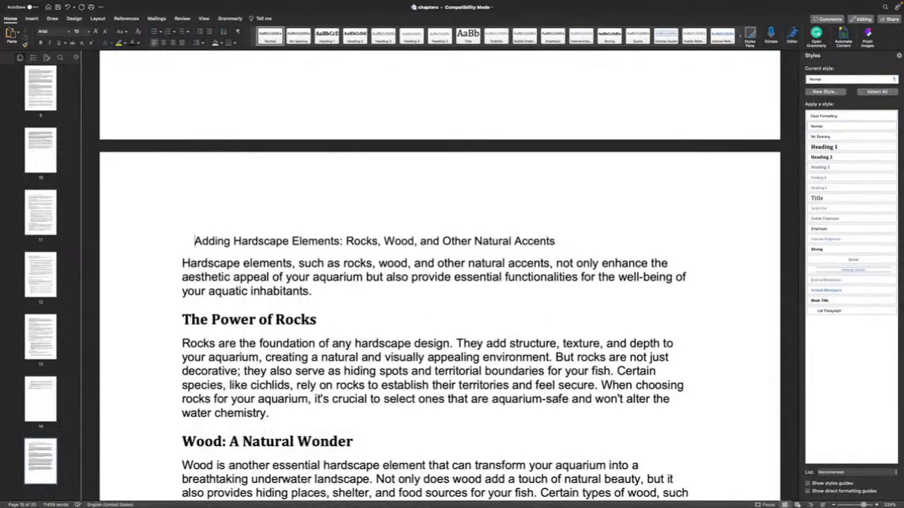
pyautogui.press('BackSpace')
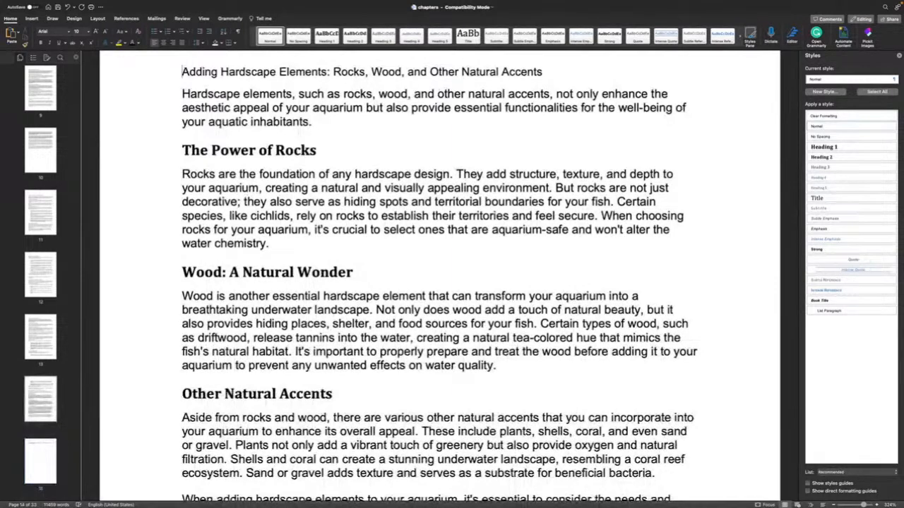
# Apply the Heading 2 style to the "Adding Hardscape Elements: Rocks, Wood, and Other Natural Accents" line
pyautogui.press('Up')
pyautogui.press('Down')
pyautogui.hotkey('shift', 'Down')
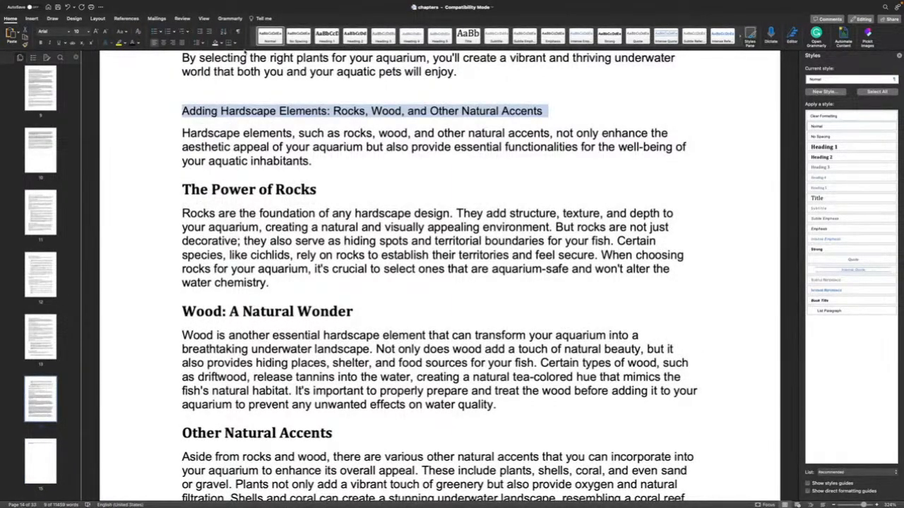
pyautogui.click(328, 39)
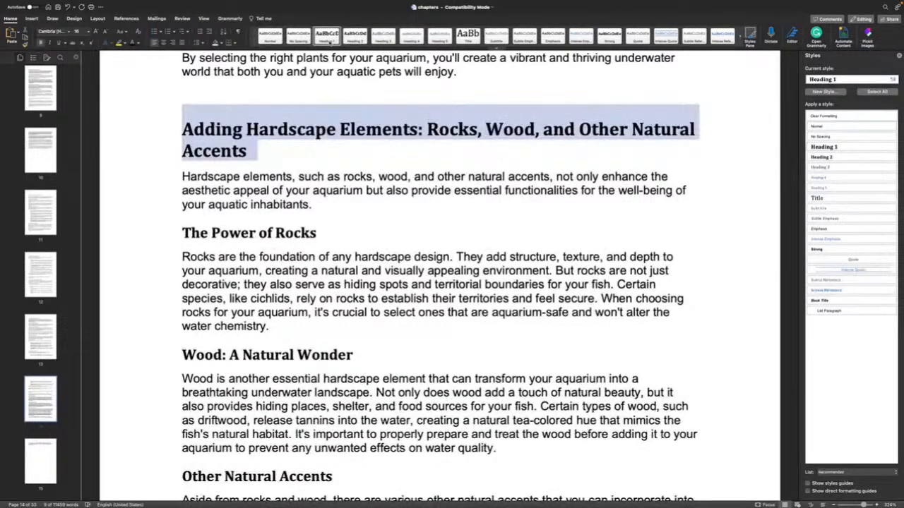
pyautogui.click(357, 37)
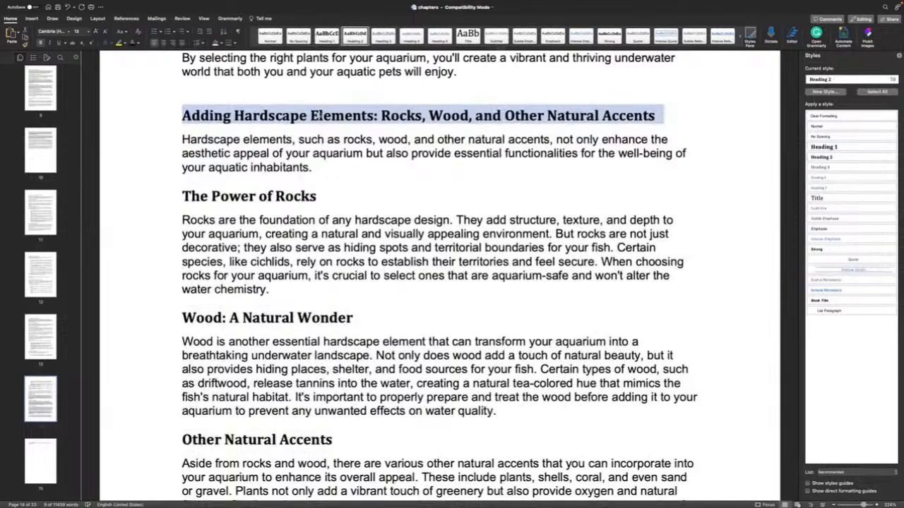
pyautogui.click(300, 168)
# Replace "In conclusion, hardscape" with "Hardscape" in the section's closing paragraph and split that paragraph before "By carefully selecting"
pyautogui.scroll(5, 299, 162)
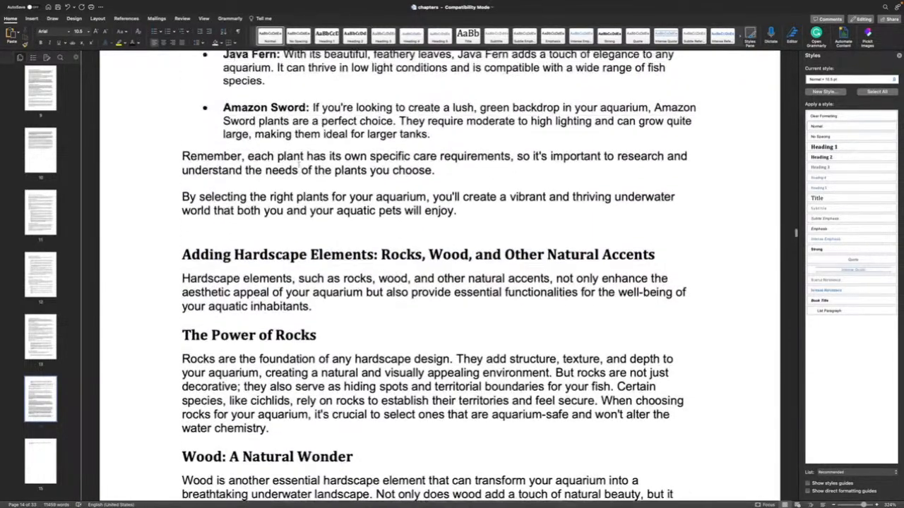
pyautogui.scroll(-1, 296, 164)
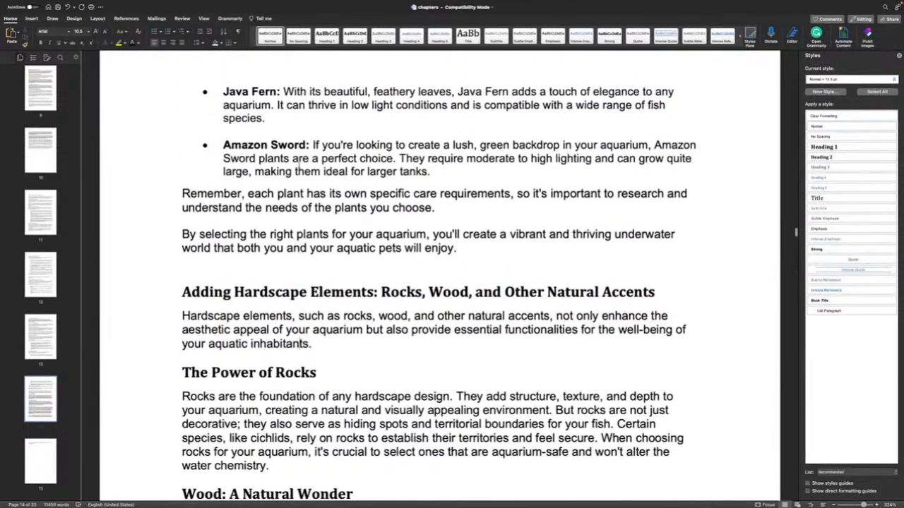
pyautogui.scroll(12, 296, 167)
pyautogui.scroll(-4, 297, 164)
pyautogui.scroll(-15, 297, 165)
pyautogui.scroll(-7, 300, 165)
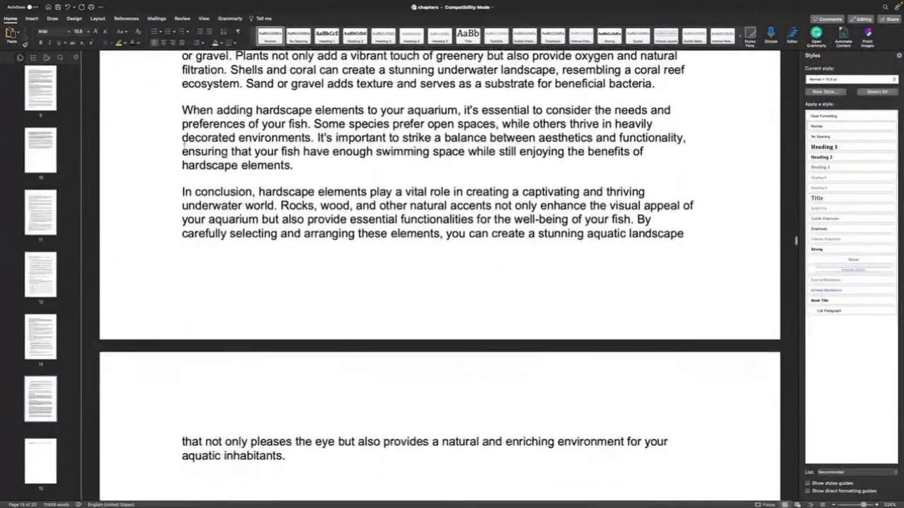
pyautogui.moveTo(266, 192); pyautogui.dragTo(197, 192)
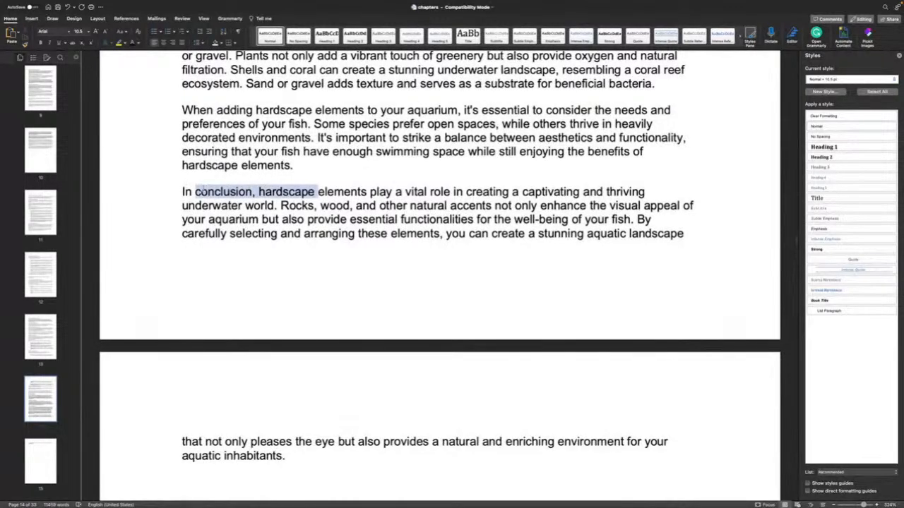
pyautogui.click(183, 192)
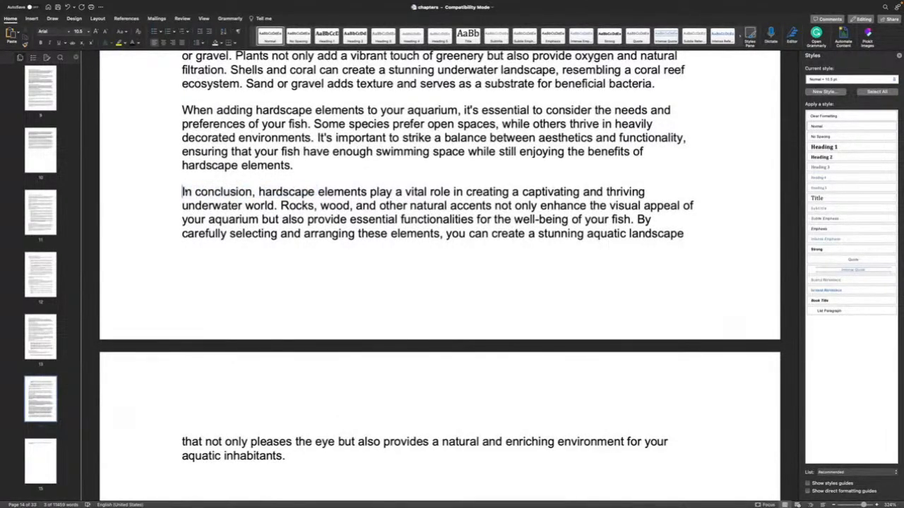
pyautogui.moveTo(255, 192); pyautogui.dragTo(258, 192)
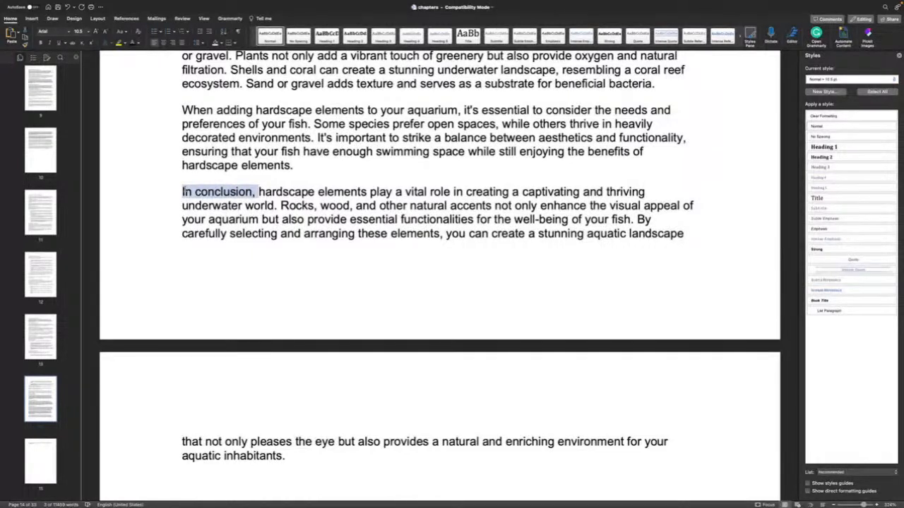
pyautogui.press('BackSpace')
pyautogui.press('Delete')
pyautogui.write('H')
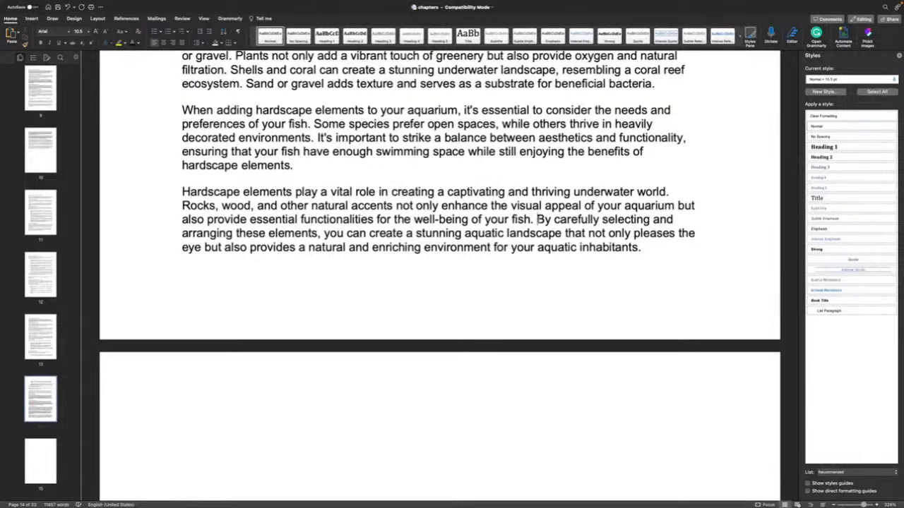
pyautogui.press('Return')
# Examine the edited hardscape section and the pages after it, up to the beginning of Chapter 4
pyautogui.scroll(4, 484, 97)
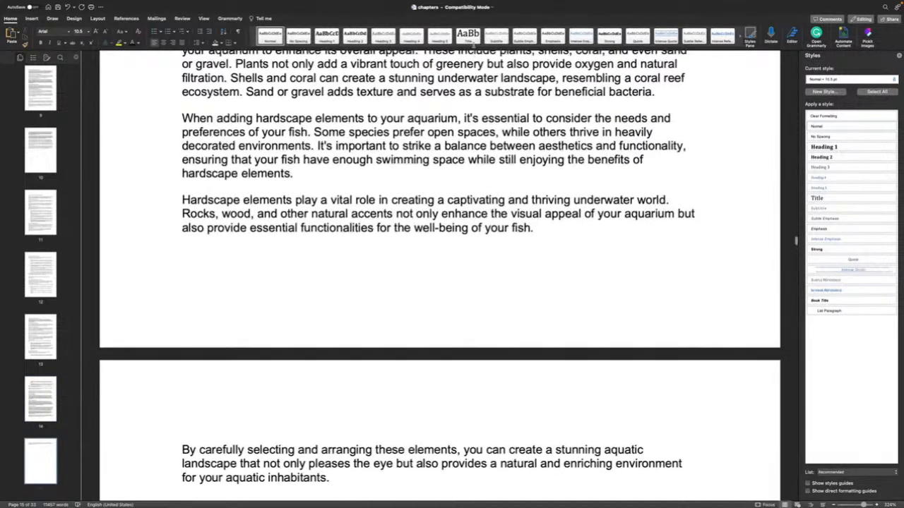
pyautogui.scroll(1, 494, 75)
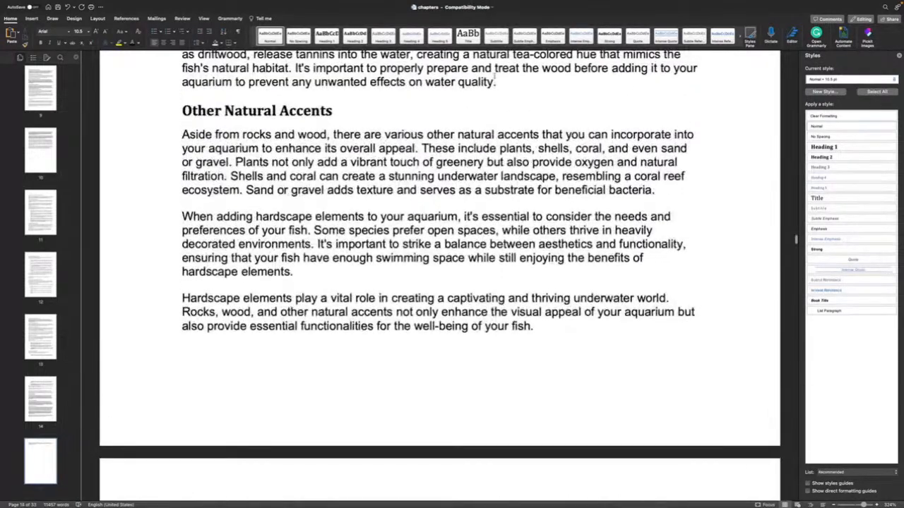
pyautogui.scroll(-15, 494, 75)
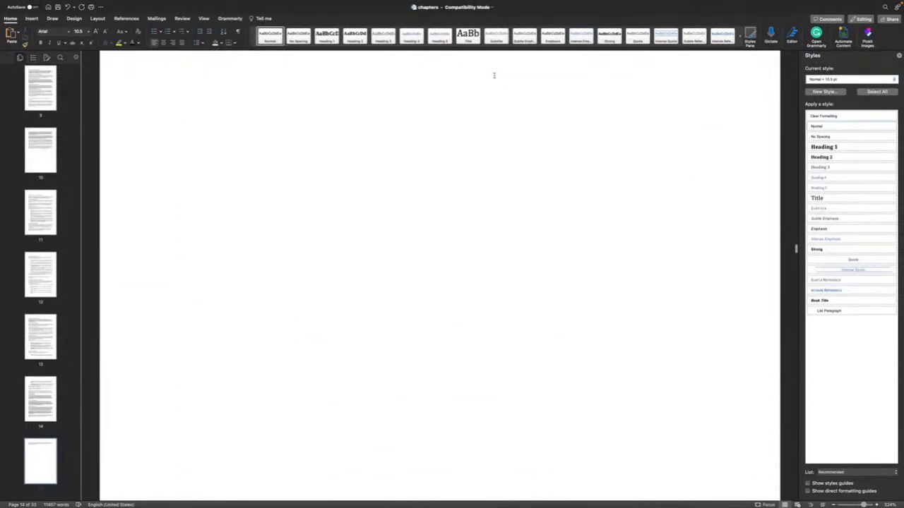
pyautogui.scroll(-3, 494, 75)
pyautogui.scroll(10, 494, 75)
pyautogui.scroll(6, 495, 75)
pyautogui.scroll(-6, 495, 75)
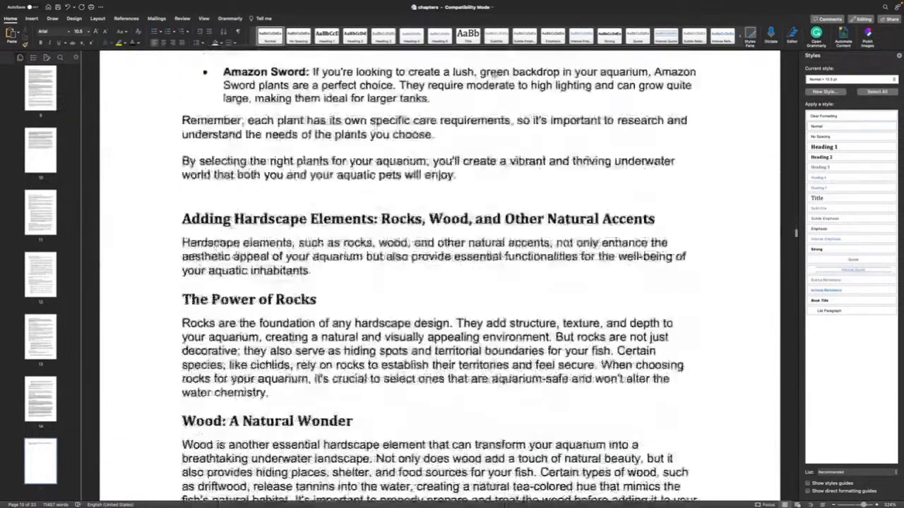
pyautogui.scroll(-8, 494, 75)
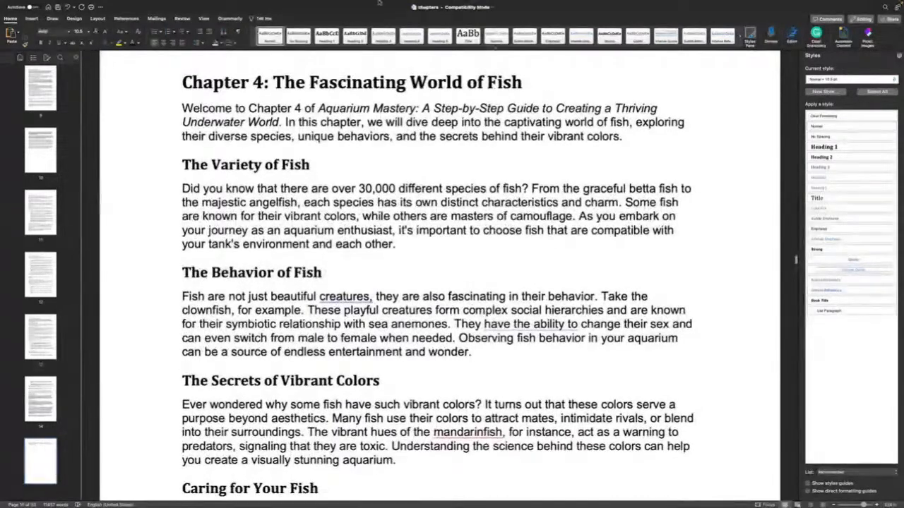
pyautogui.scroll(-1, 523, 121)
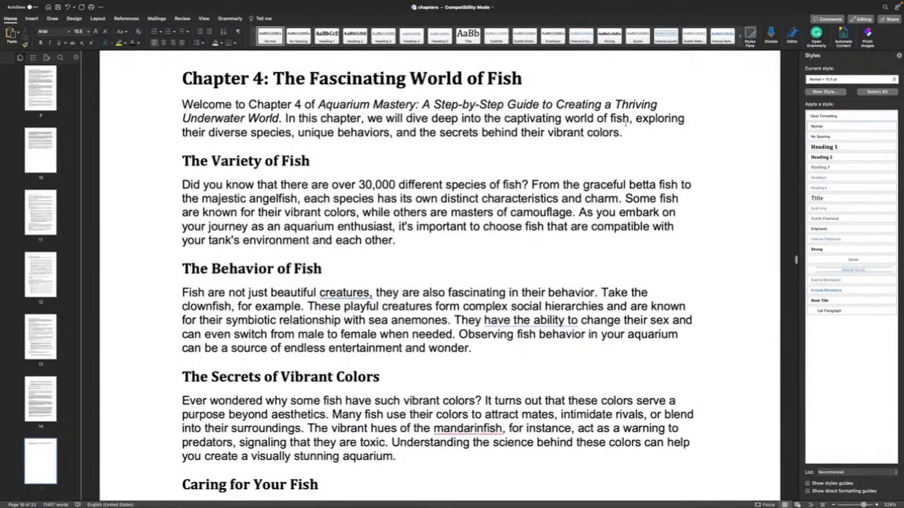
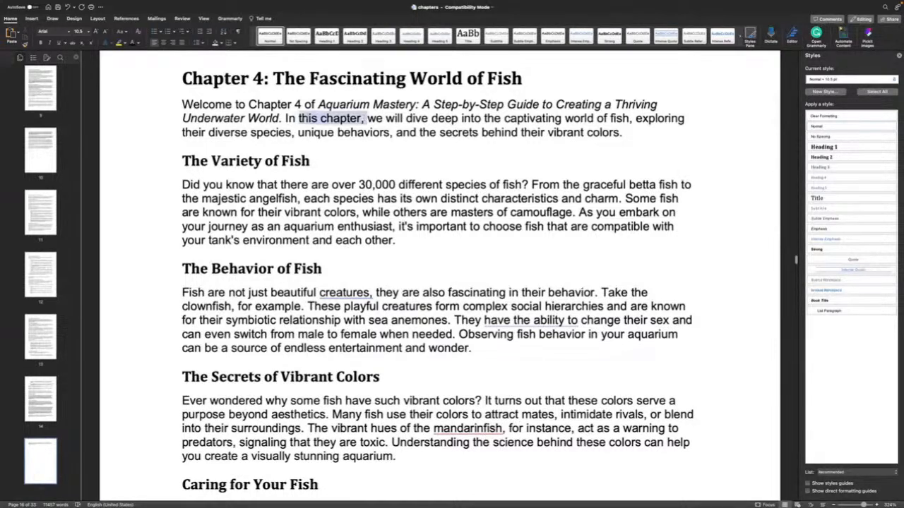
# Replace the Chapter 4 welcome sentence and "In this chapter, we will" with "Now it's time to" before "dive deep"
pyautogui.moveTo(364, 120); pyautogui.dragTo(183, 104)
pyautogui.write('Now it')
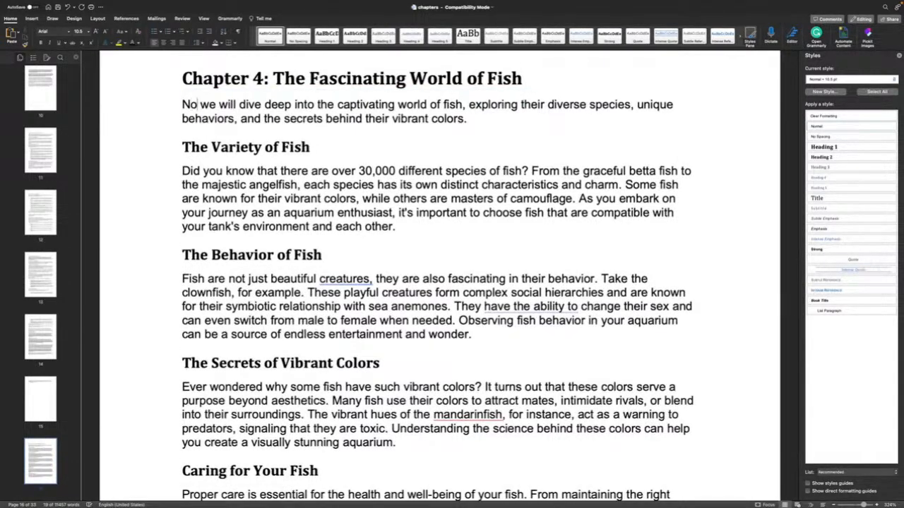
pyautogui.write("'s time")
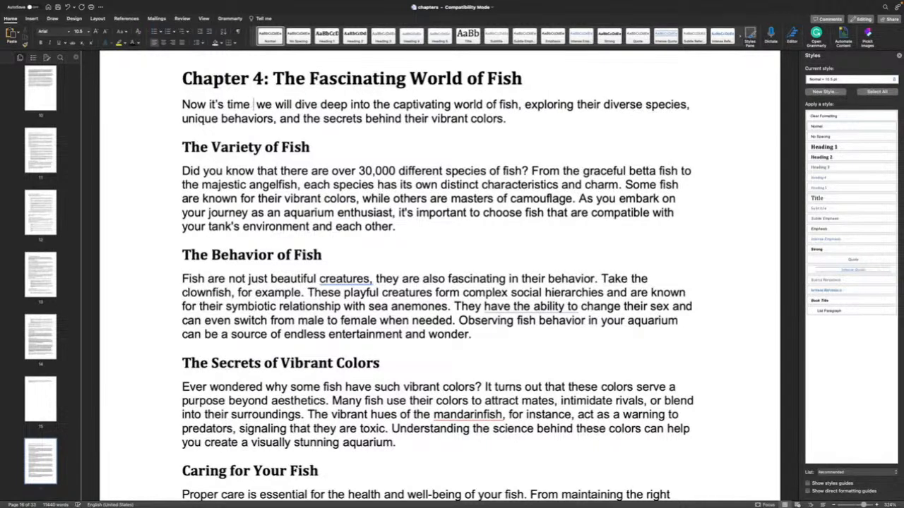
pyautogui.write(' to')
pyautogui.press('Delete')
pyautogui.press('Delete')
pyautogui.press('Delete')
pyautogui.press('Delete')
pyautogui.press('Delete')
pyautogui.press('Delete')
pyautogui.press('Delete')
pyautogui.press('Delete')
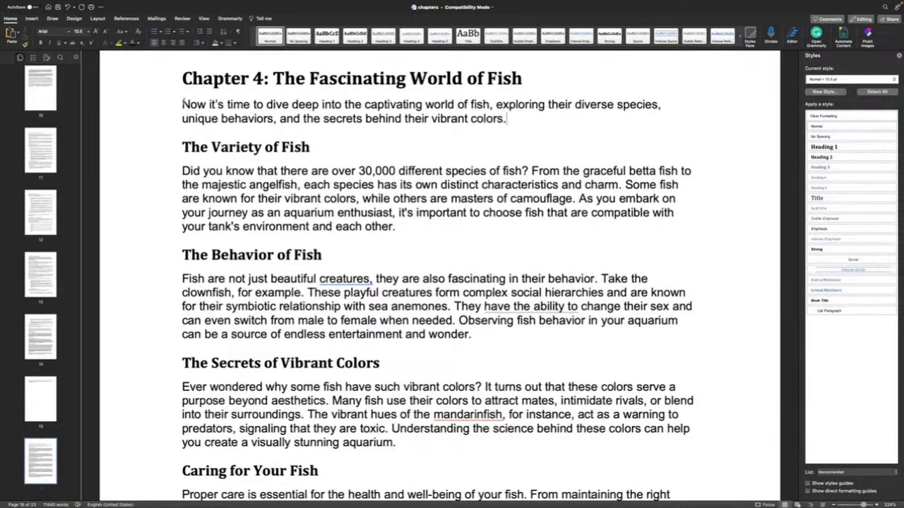
# Delete the "Unlocking the Secrets" heading and its closing paragraph at the end of the Chapter 4 introduction
pyautogui.scroll(-3, 183, 104)
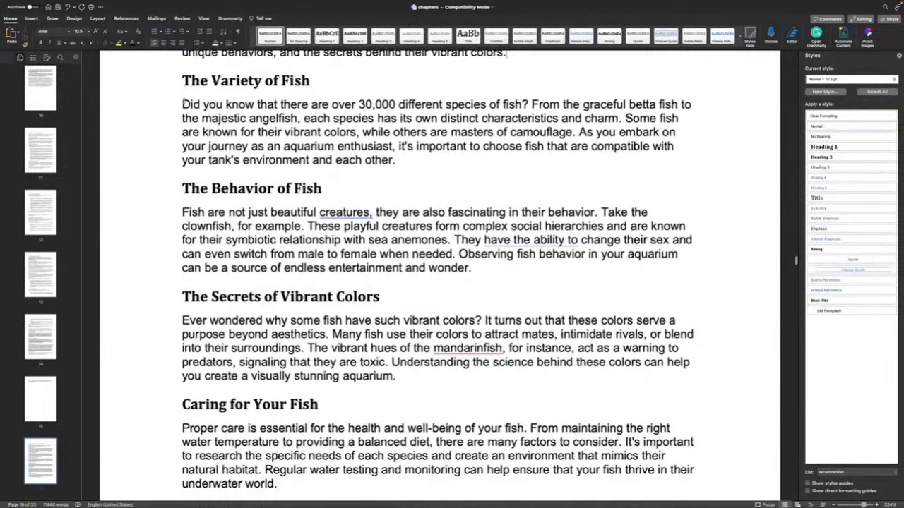
pyautogui.scroll(-18, 183, 103)
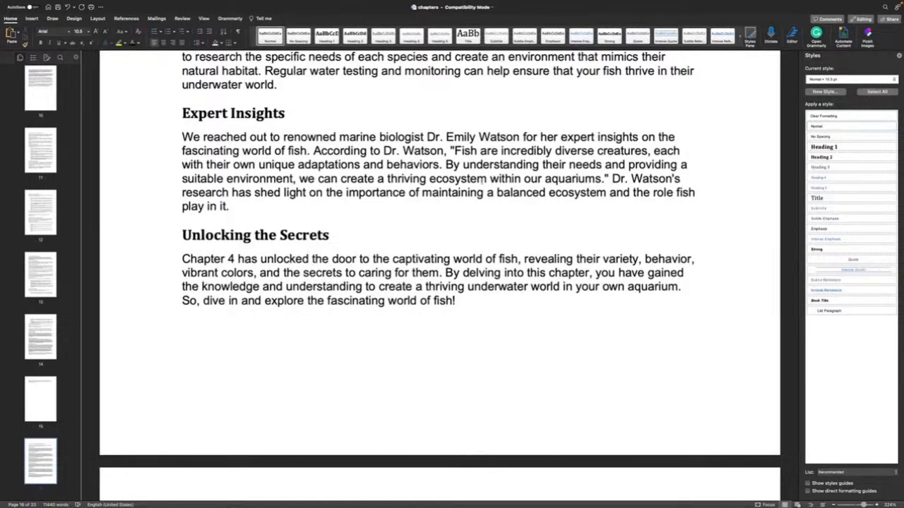
pyautogui.scroll(-2, 327, 271)
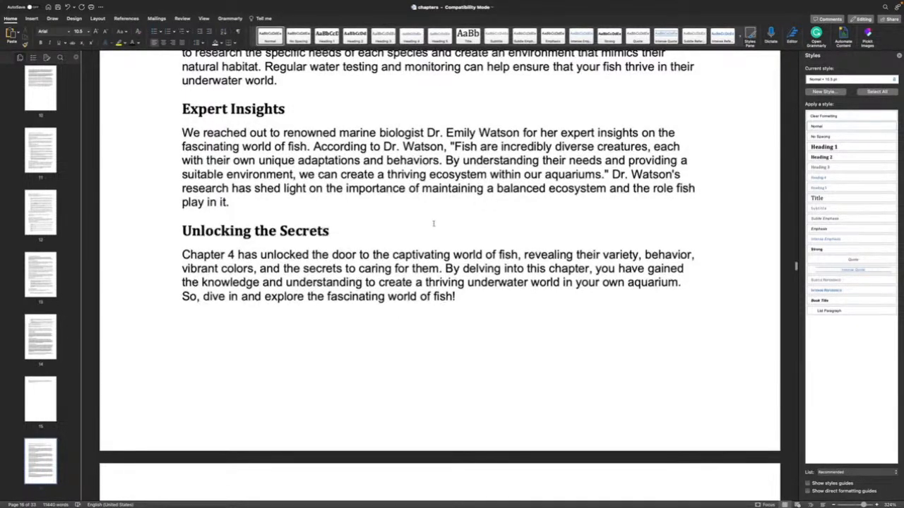
pyautogui.moveTo(459, 284); pyautogui.dragTo(171, 226)
pyautogui.press('BackSpace')
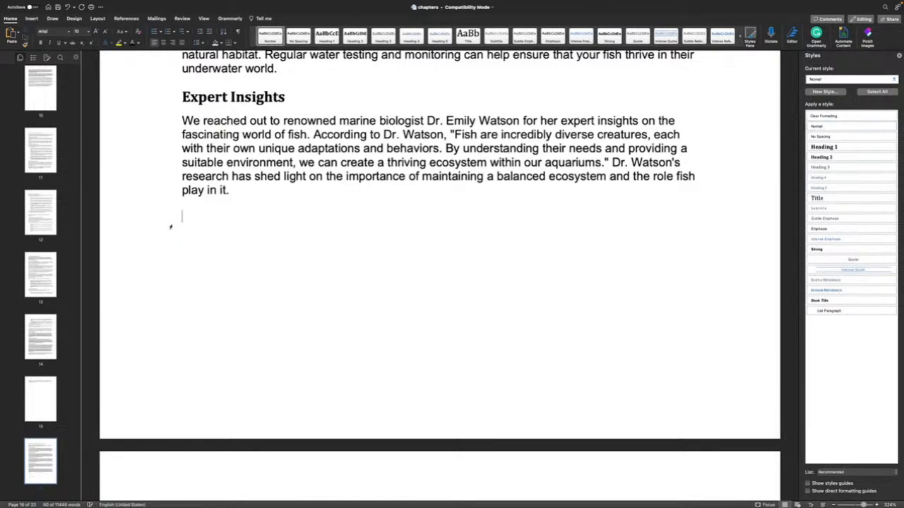
# Remove the page break before the "Selecting the Right Fish" heading and delete its "Chapter 4.1:" prefix
pyautogui.scroll(-5, 170, 227)
pyautogui.scroll(3, 170, 226)
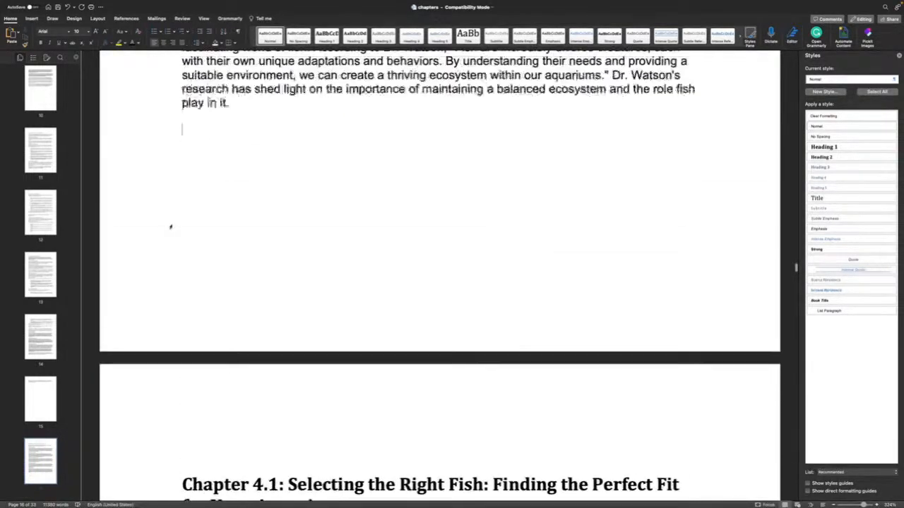
pyautogui.scroll(3, 170, 227)
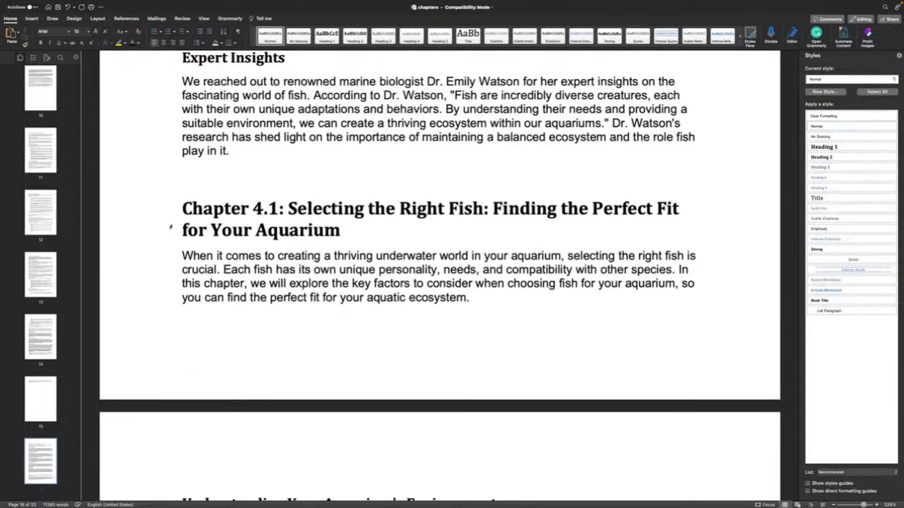
pyautogui.press('Down')
pyautogui.press('Up')
pyautogui.hotkey('shift', 'Right')
pyautogui.hotkey('shift', 'Right')
pyautogui.hotkey('shift', 'Right')
pyautogui.hotkey('shift', 'Right')
pyautogui.hotkey('shift', 'Right')
pyautogui.hotkey('shift', 'Right')
pyautogui.hotkey('shift', 'Right')
pyautogui.hotkey('shift', 'Right')
pyautogui.hotkey('shift', 'Right')
pyautogui.hotkey('shift', 'Right')
pyautogui.hotkey('shift', 'Right')
pyautogui.hotkey('shift', 'Right')
pyautogui.hotkey('shift', 'Right')
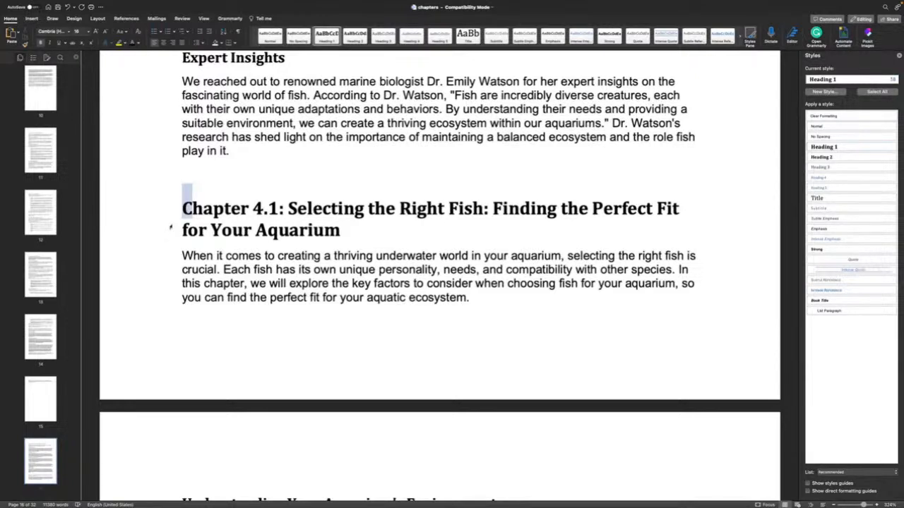
pyautogui.press('BackSpace')
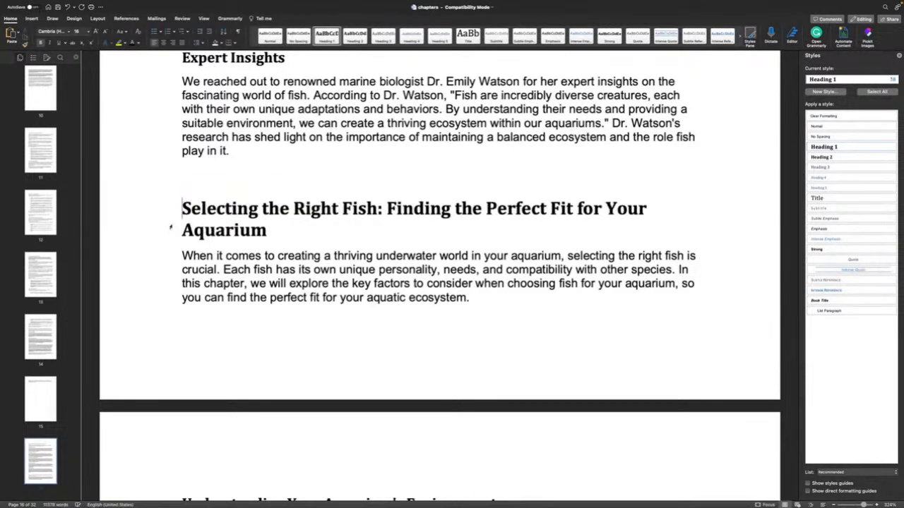
# Remove the section number "4.2" from the "Fish Health and Nutrition: Caring for Your Finned Friends" heading
pyautogui.scroll(-1, 170, 227)
pyautogui.scroll(-3, 170, 227)
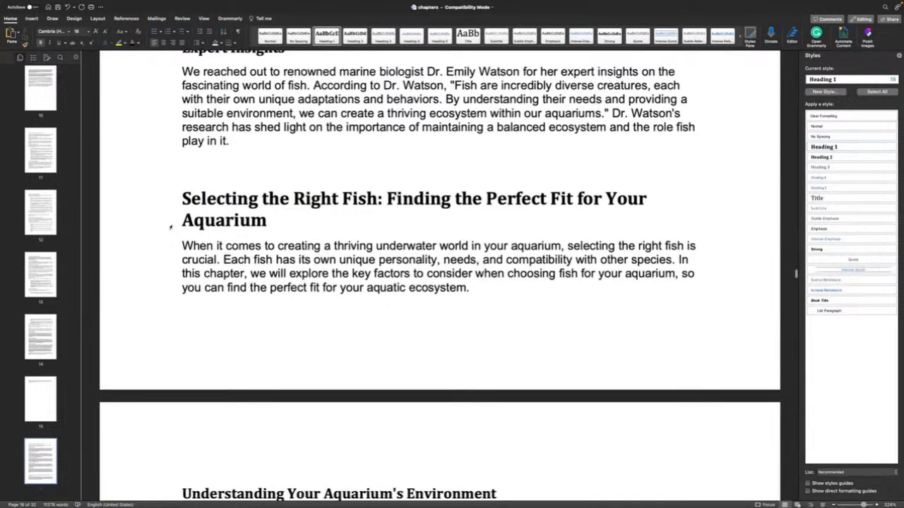
pyautogui.scroll(-10, 170, 227)
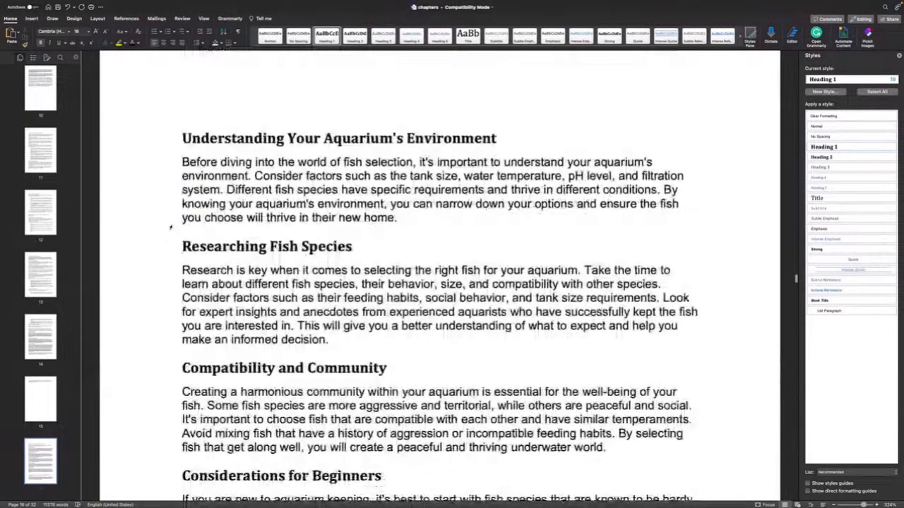
pyautogui.scroll(-20, 170, 227)
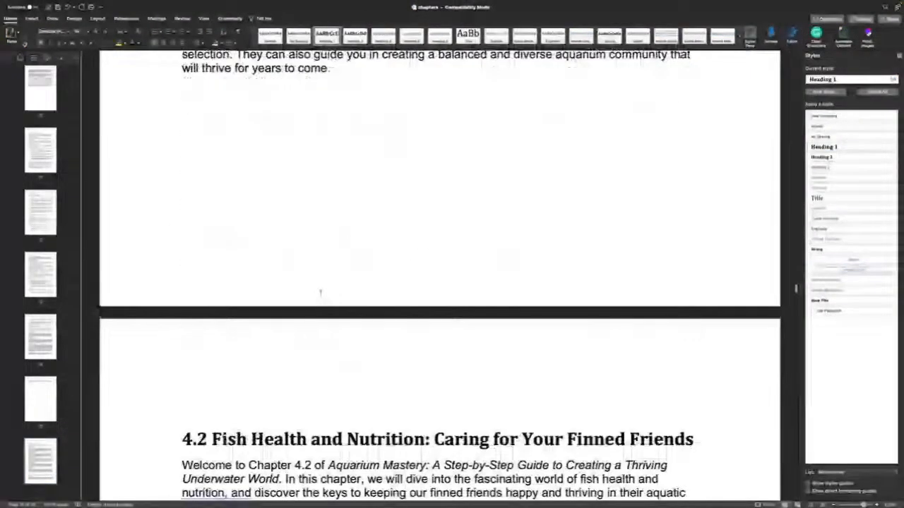
pyautogui.moveTo(213, 342); pyautogui.dragTo(168, 339)
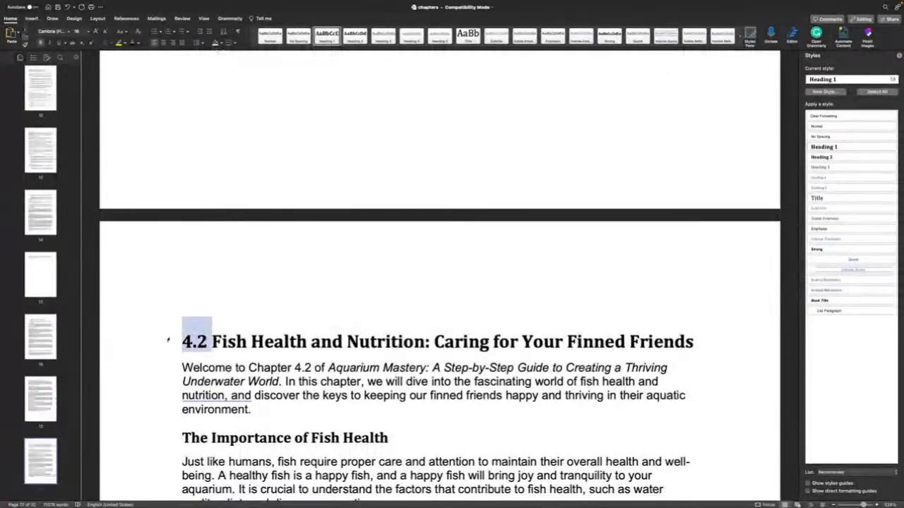
pyautogui.press('BackSpace')
# Place the cursor on the empty line after the "Seeking Expert Advice" paragraph, ahead of the "Fish Health and Nutrition" section
pyautogui.scroll(9, 236, 287)
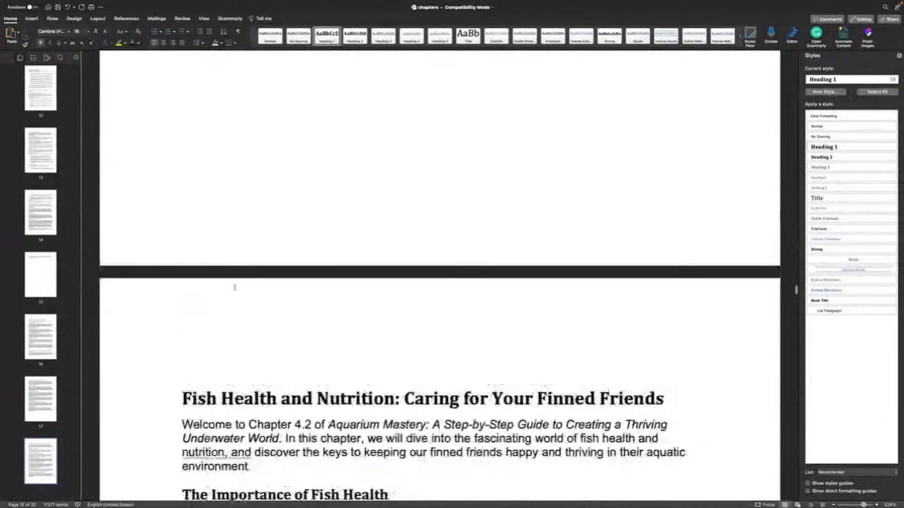
pyautogui.scroll(-2, 177, 313)
pyautogui.click(190, 302)
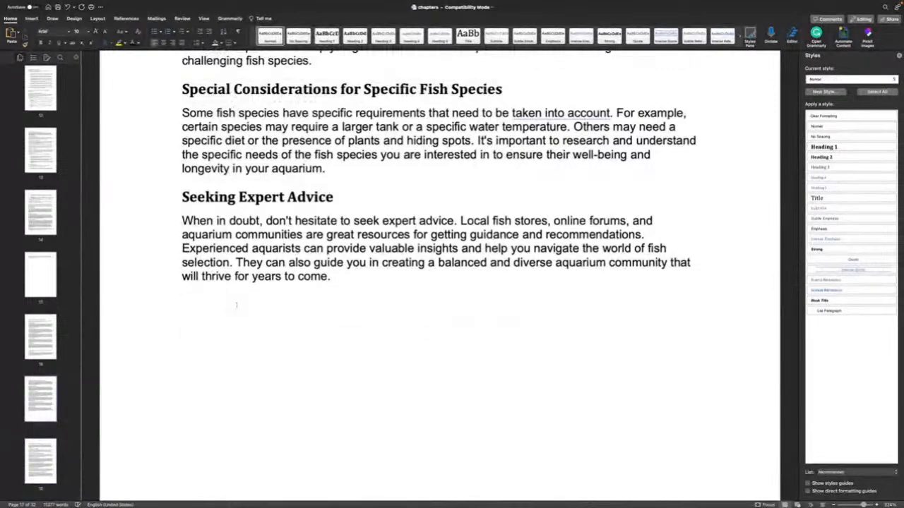
# Remove the break above the Fish Health and Nutrition heading and replace its intro's opening words through "dive into" with "Now its time to discuss"
pyautogui.press('Delete')
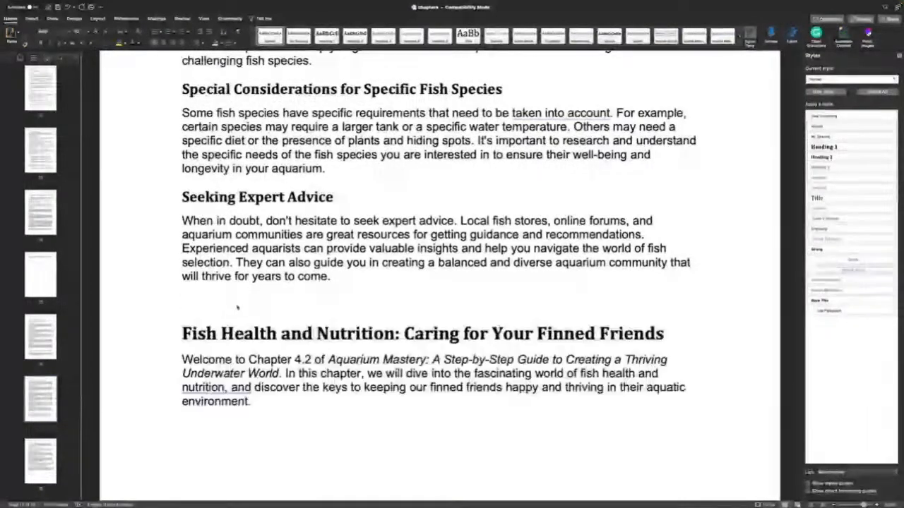
pyautogui.press('Down')
pyautogui.press('Down')
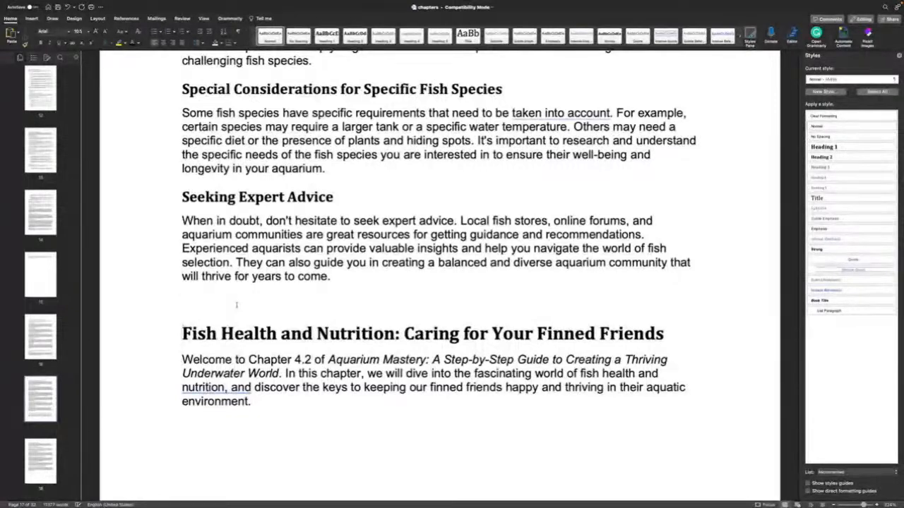
pyautogui.hotkey('shift', 'Down')
pyautogui.hotkey('shift', 'Down')
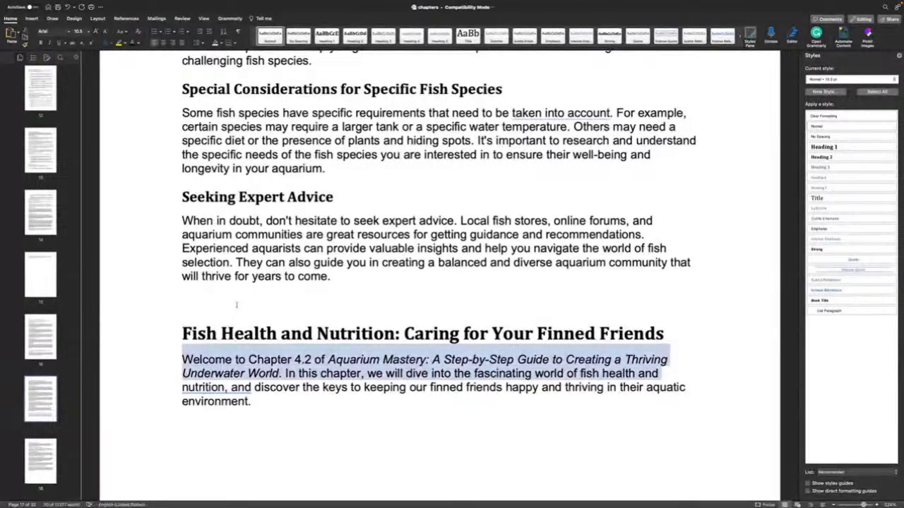
pyautogui.press('Left')
pyautogui.hotkey('shift', 'Right')
pyautogui.hotkey('shift', 'Right')
pyautogui.hotkey('shift', 'Right')
pyautogui.hotkey('shift', 'Right')
pyautogui.hotkey('shift', 'Right')
pyautogui.hotkey('shift', 'Right')
pyautogui.hotkey('shift', 'Right')
pyautogui.hotkey('shift', 'Right')
pyautogui.hotkey('shift', 'Right')
pyautogui.hotkey('shift', 'Right')
pyautogui.hotkey('shift', 'Right')
pyautogui.hotkey('shift', 'Right')
pyautogui.hotkey('shift', 'Right')
pyautogui.hotkey('shift', 'Right')
pyautogui.hotkey('shift', 'Right')
pyautogui.hotkey('shift', 'Right')
pyautogui.hotkey('shift', 'Right')
pyautogui.hotkey('shift', 'Right')
pyautogui.hotkey('shift', 'Right')
pyautogui.hotkey('shift', 'Right')
pyautogui.hotkey('shift', 'Down')
pyautogui.hotkey('shift', 'Right')
pyautogui.hotkey('shift', 'Right')
pyautogui.hotkey('shift', 'Right')
pyautogui.hotkey('shift', 'Right')
pyautogui.hotkey('shift', 'Right')
pyautogui.hotkey('shift', 'Right')
pyautogui.hotkey('shift', 'Right')
pyautogui.hotkey('shift', 'Right')
pyautogui.hotkey('shift', 'Right')
pyautogui.hotkey('shift', 'Right')
pyautogui.hotkey('shift', 'Right')
pyautogui.hotkey('shift', 'Right')
pyautogui.hotkey('shift', 'Right')
pyautogui.hotkey('shift', 'Right')
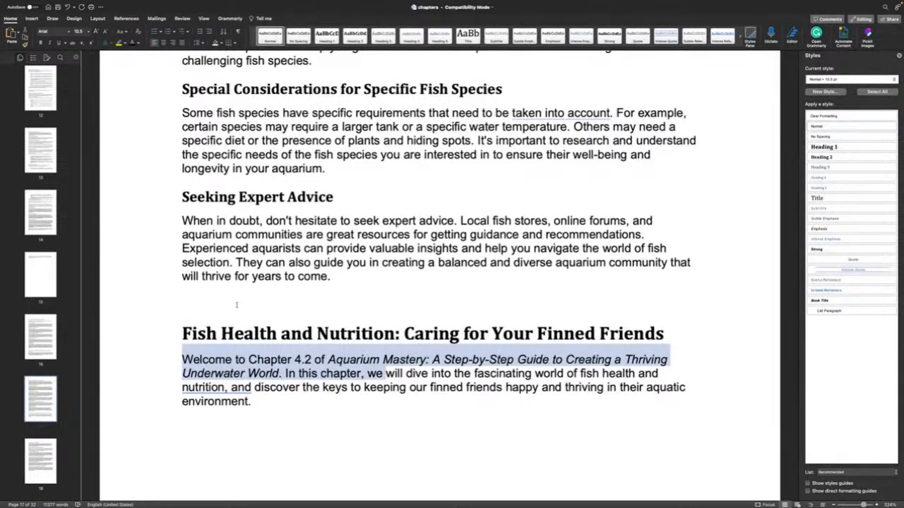
pyautogui.hotkey('shift', 'Right')
pyautogui.hotkey('shift', 'Right')
pyautogui.hotkey('shift', 'Right')
pyautogui.hotkey('shift', 'Right')
pyautogui.hotkey('shift', 'Right')
pyautogui.hotkey('shift', 'Right')
pyautogui.hotkey('shift', 'Right')
pyautogui.hotkey('shift', 'Right')
pyautogui.hotkey('shift', 'Right')
pyautogui.hotkey('shift', 'Right')
pyautogui.hotkey('shift', 'Right')
pyautogui.hotkey('shift', 'Right')
pyautogui.hotkey('shift', 'Right')
pyautogui.hotkey('shift', 'Right')
pyautogui.hotkey('shift', 'Right')
pyautogui.hotkey('shift', 'Right')
pyautogui.hotkey('shift', 'Right')
pyautogui.hotkey('shift', 'Right')
pyautogui.hotkey('shift', 'Right')
pyautogui.hotkey('shift', 'Right')
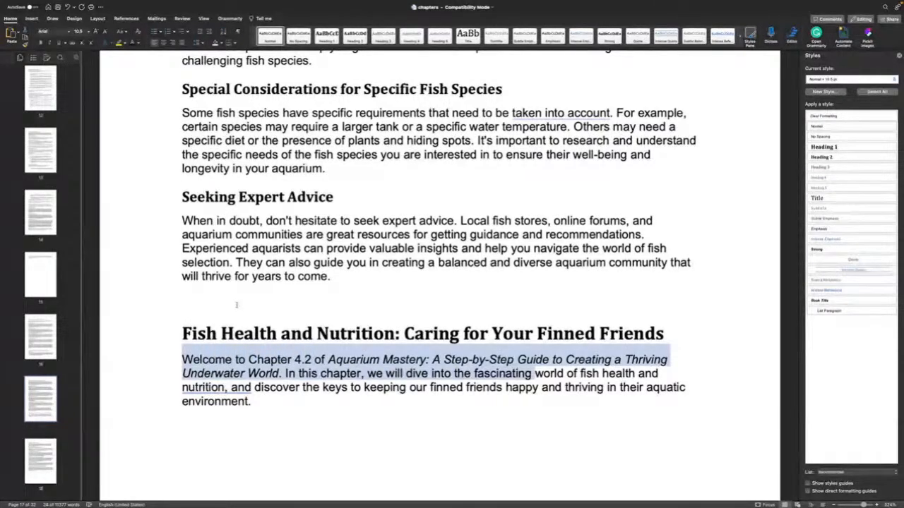
pyautogui.hotkey('shift', 'Right')
pyautogui.hotkey('shift', 'Right')
pyautogui.hotkey('shift', 'Right')
pyautogui.hotkey('shift', 'Right')
pyautogui.hotkey('shift', 'Right')
pyautogui.hotkey('shift', 'Right')
pyautogui.hotkey('shift', 'Right')
pyautogui.hotkey('shift', 'Right')
pyautogui.hotkey('shift', 'Right')
pyautogui.hotkey('shift', 'Right')
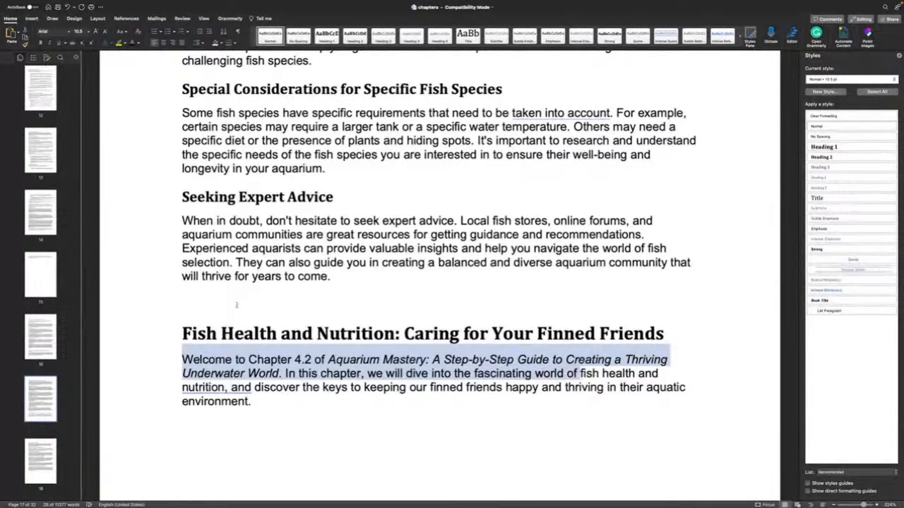
pyautogui.hotkey('shift', 'Left')
pyautogui.hotkey('shift', 'Left')
pyautogui.hotkey('shift', 'Left')
pyautogui.hotkey('shift', 'Left')
pyautogui.hotkey('shift', 'Left')
pyautogui.hotkey('shift', 'Left')
pyautogui.hotkey('shift', 'Left')
pyautogui.hotkey('shift', 'Left')
pyautogui.hotkey('shift', 'Left')
pyautogui.hotkey('shift', 'Left')
pyautogui.hotkey('shift', 'Left')
pyautogui.hotkey('shift', 'Left')
pyautogui.hotkey('shift', 'Left')
pyautogui.hotkey('shift', 'Left')
pyautogui.hotkey('shift', 'Left')
pyautogui.hotkey('shift', 'Left')
pyautogui.hotkey('shift', 'Left')
pyautogui.hotkey('shift', 'Left')
pyautogui.hotkey('shift', 'Left')
pyautogui.hotkey('shift', 'Left')
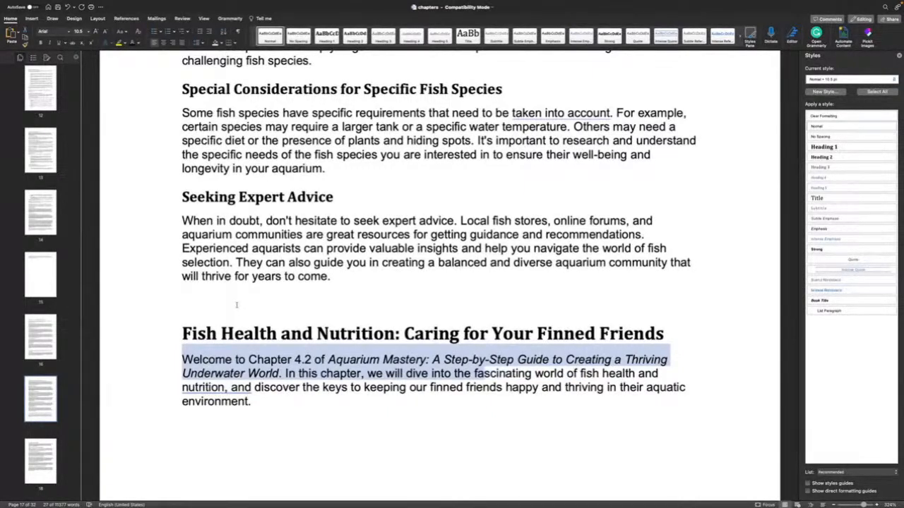
pyautogui.hotkey('shift', 'Right')
pyautogui.hotkey('shift', 'Right')
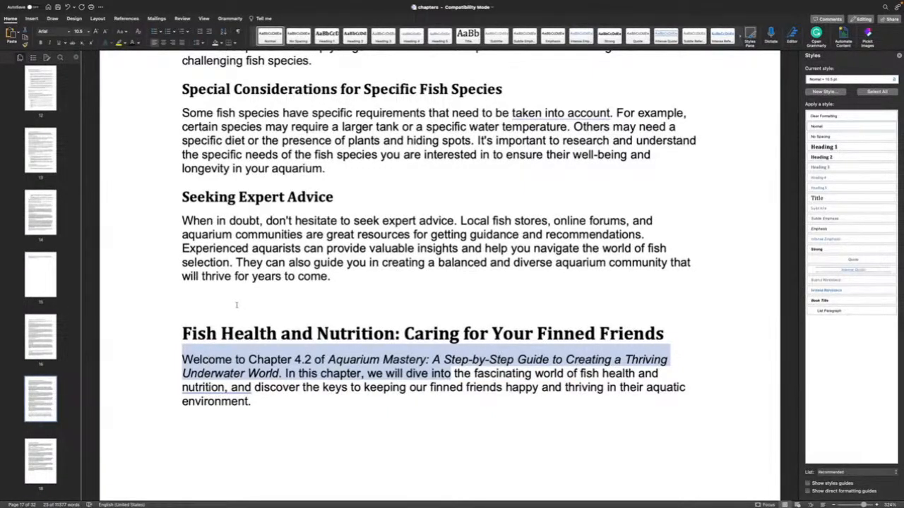
pyautogui.write('Now it')
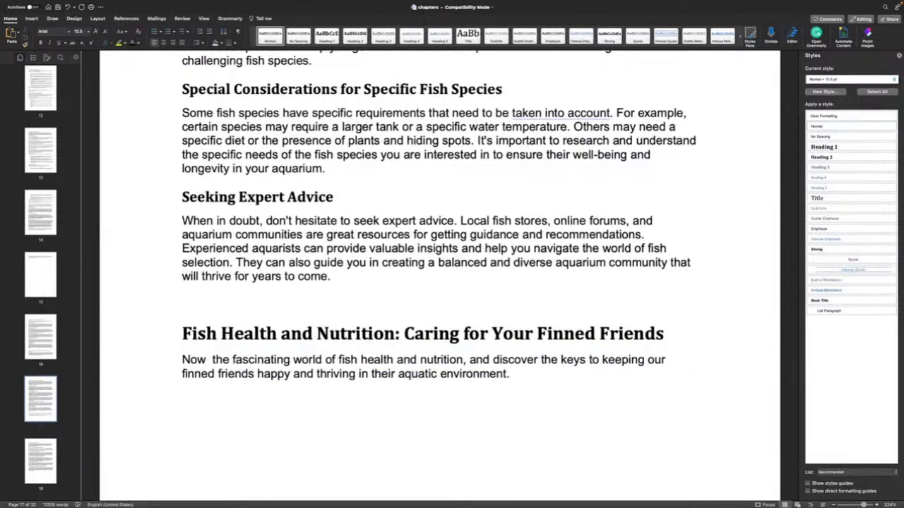
pyautogui.write('s time to di')
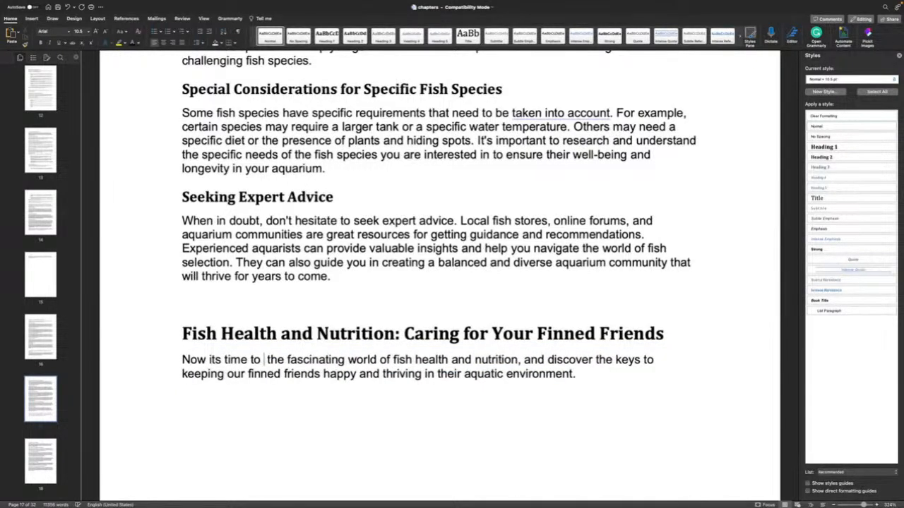
pyautogui.write('scuss')
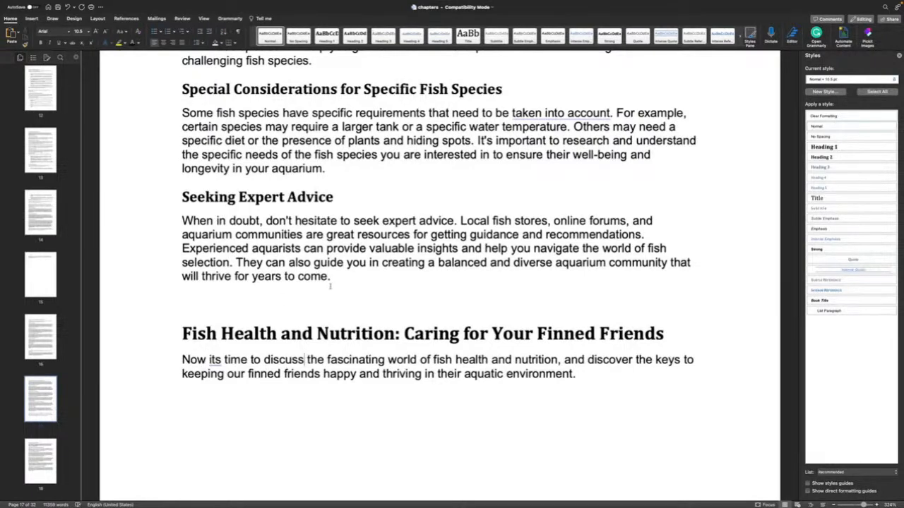
# Delete the empty line directly above the "Fish Health and Nutrition: Caring for Your Finned Friends" heading
pyautogui.scroll(-5, 286, 253)
pyautogui.scroll(1, 287, 255)
pyautogui.click(221, 114)
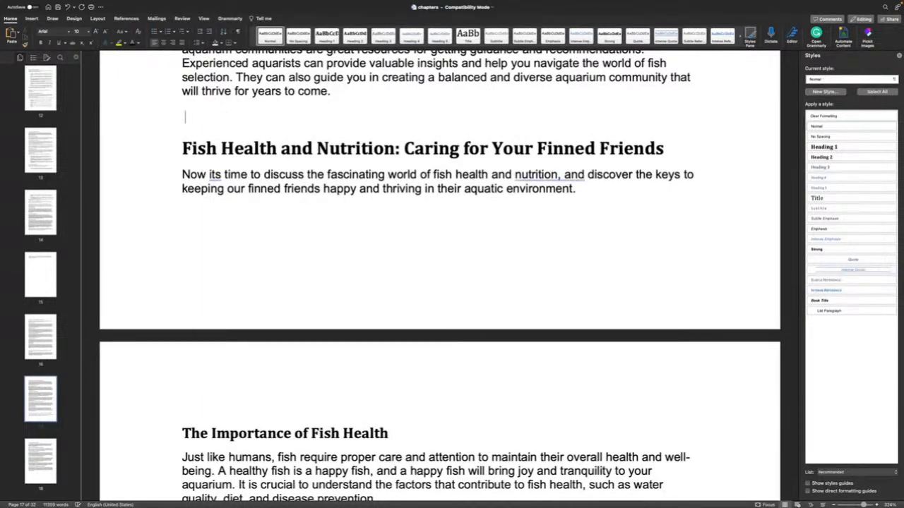
pyautogui.press('Delete')
# Remove the number "4.3" from the Breeding and Rearing Fish heading and pull the section up directly beneath the preceding fish health text
pyautogui.scroll(-3, 221, 119)
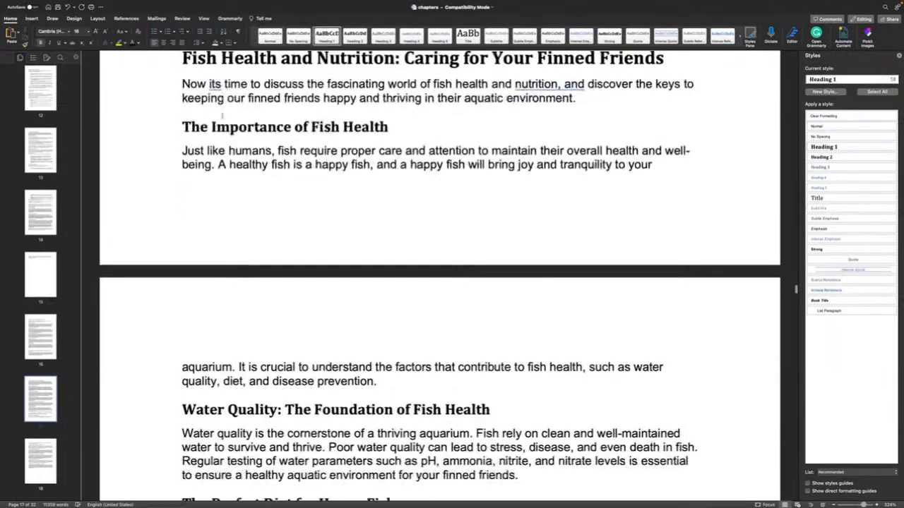
pyautogui.scroll(-8, 221, 118)
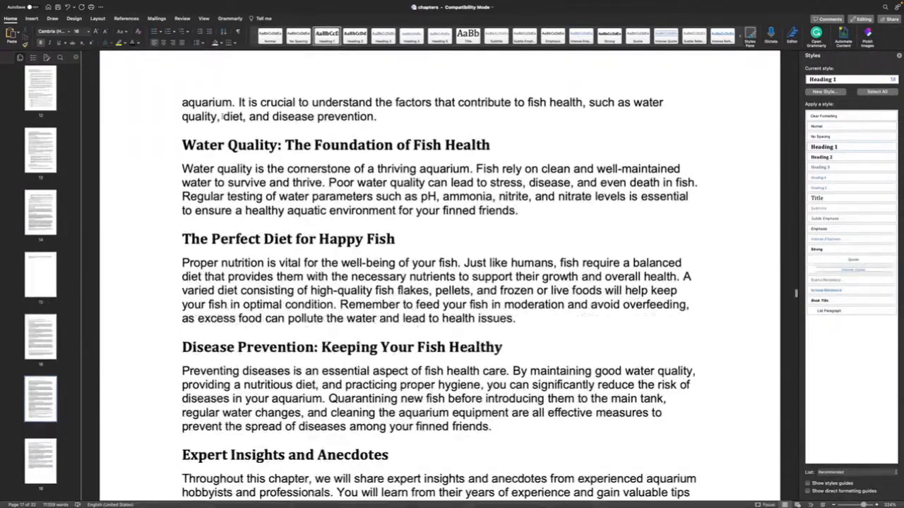
pyautogui.scroll(-5, 225, 113)
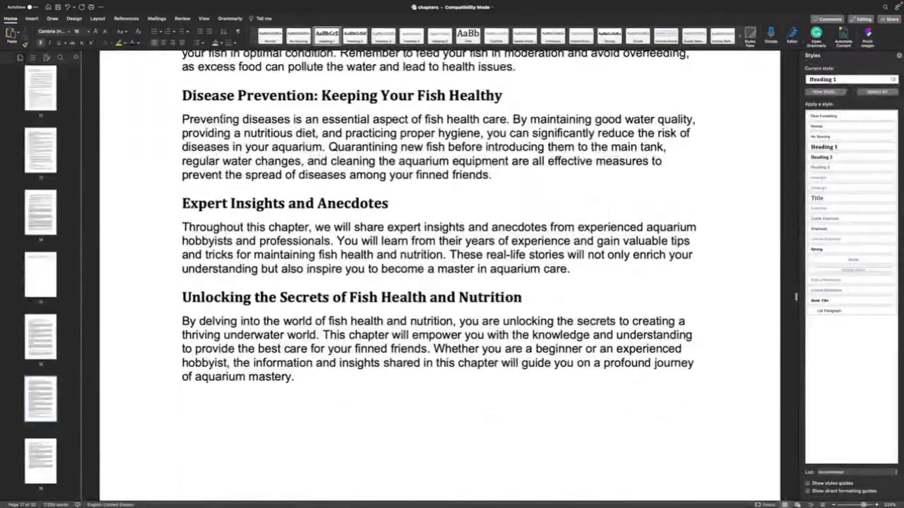
pyautogui.scroll(-5, 224, 113)
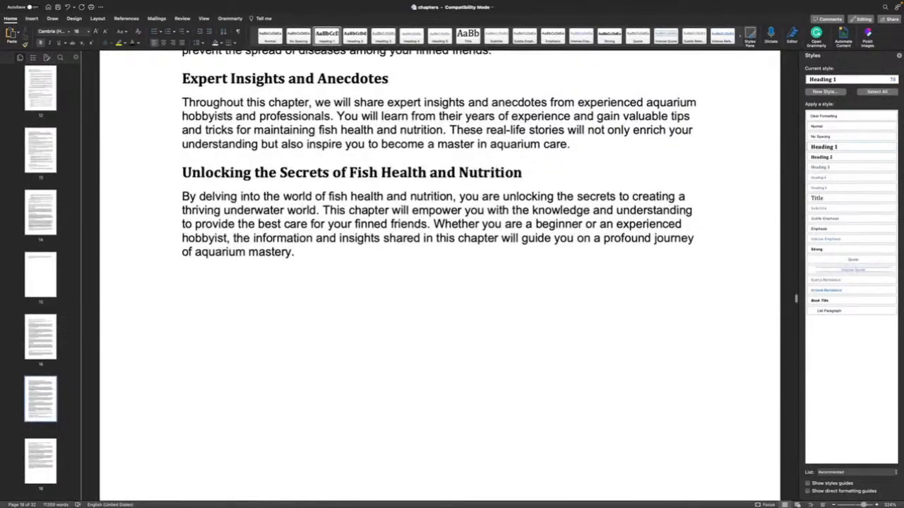
pyautogui.scroll(-10, 219, 113)
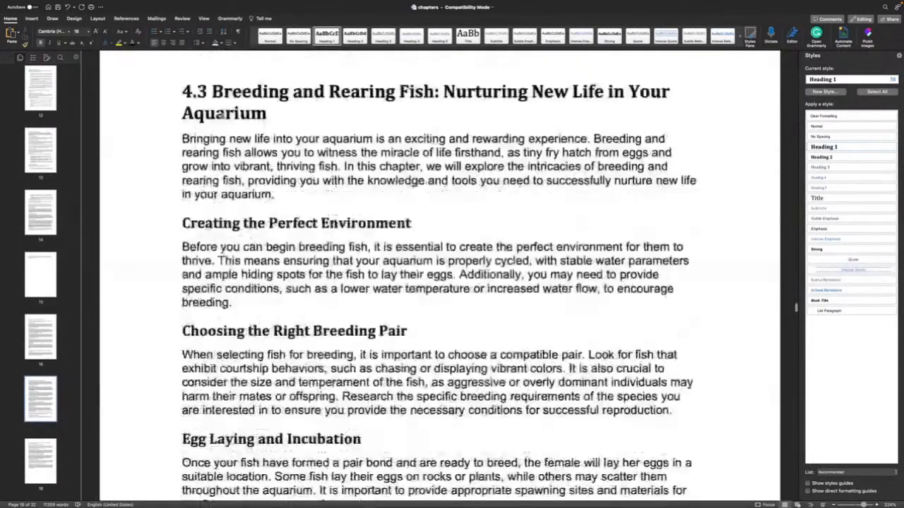
pyautogui.moveTo(211, 131); pyautogui.dragTo(181, 132)
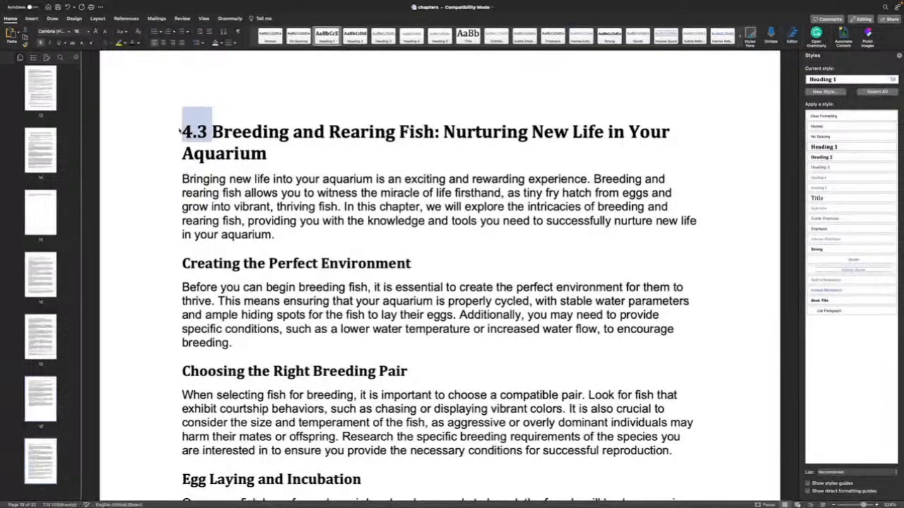
pyautogui.press('BackSpace')
pyautogui.scroll(11, 179, 130)
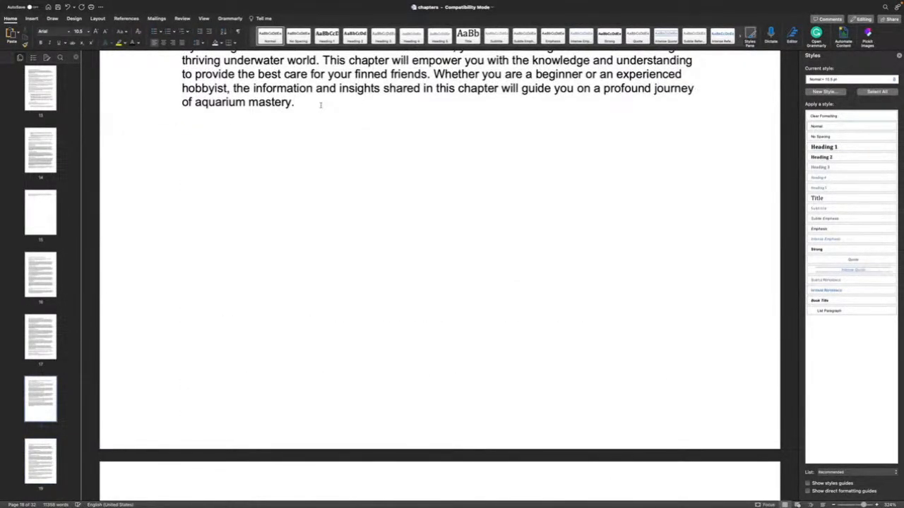
pyautogui.press('Delete')
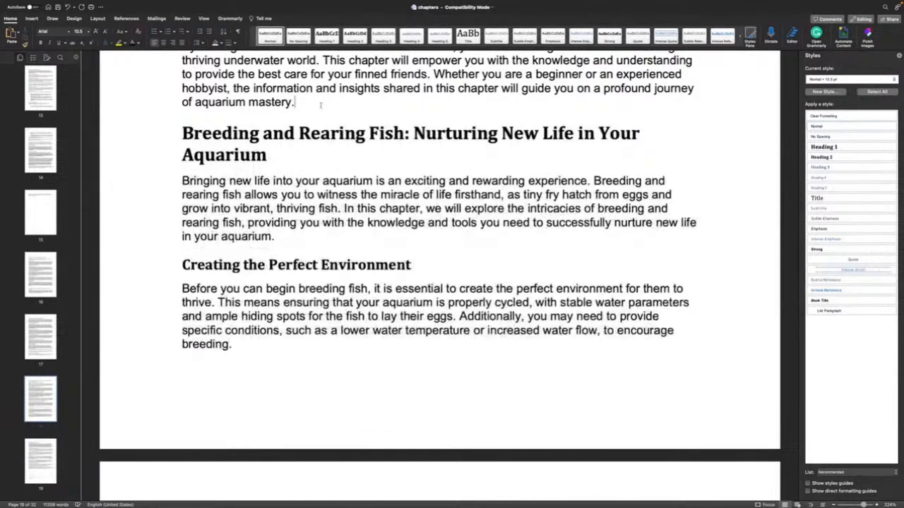
# Delete the entire "Expert Insights and Anecdotes" subsection, heading and both paragraphs, at the end of the Breeding and Rearing Fish section
pyautogui.scroll(-2, 321, 106)
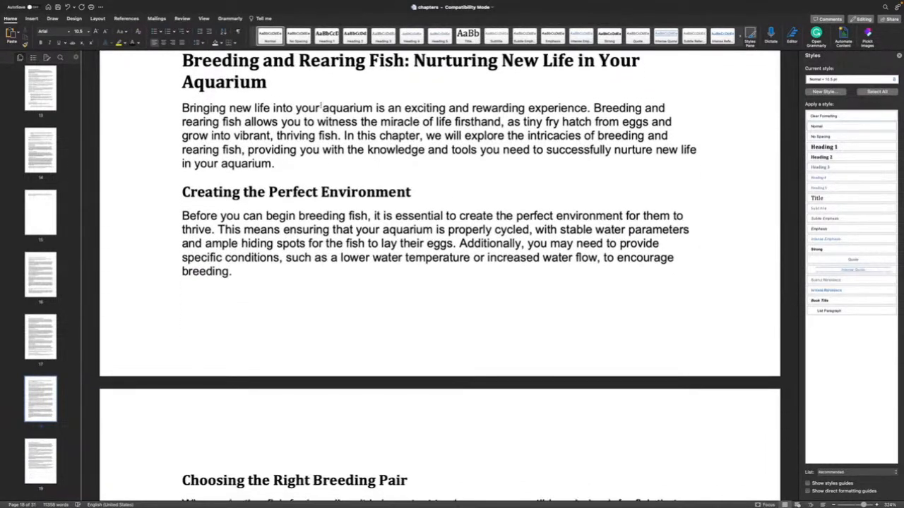
pyautogui.scroll(-15, 433, 121)
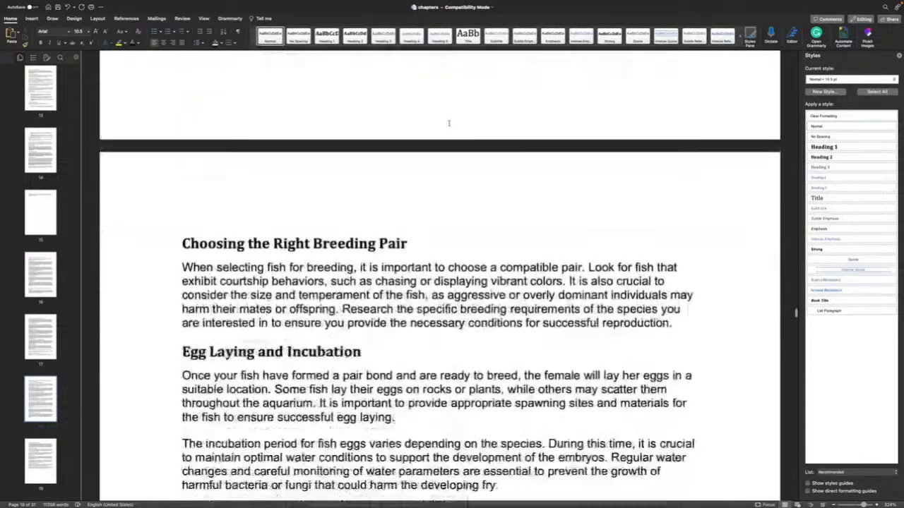
pyautogui.scroll(-10, 416, 116)
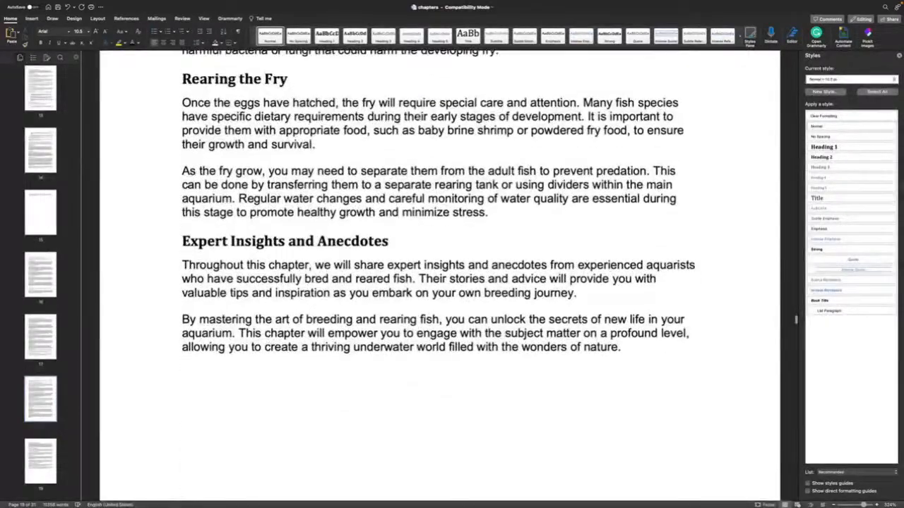
pyautogui.scroll(5, 416, 116)
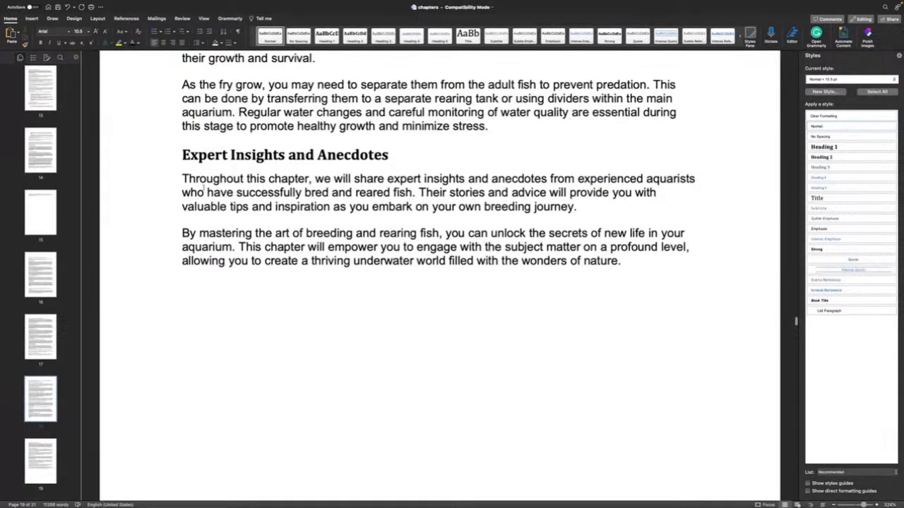
pyautogui.moveTo(184, 178); pyautogui.dragTo(612, 207)
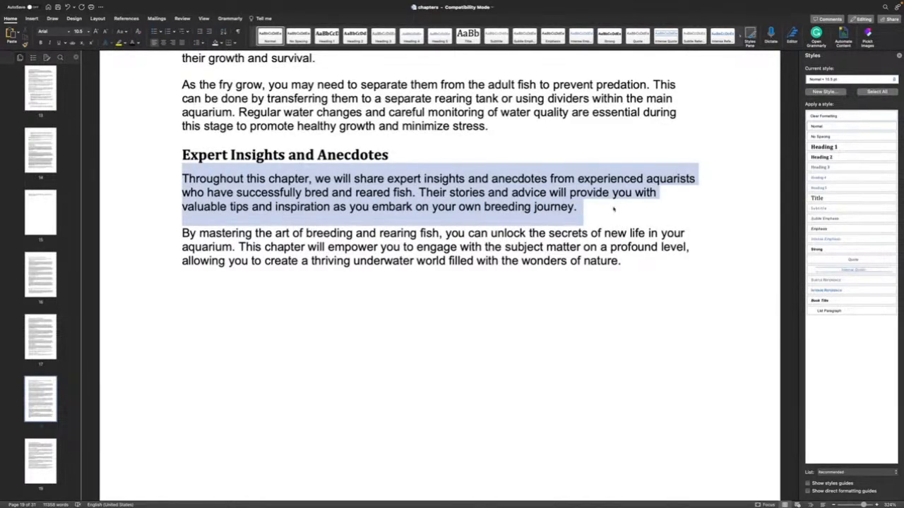
pyautogui.press('BackSpace')
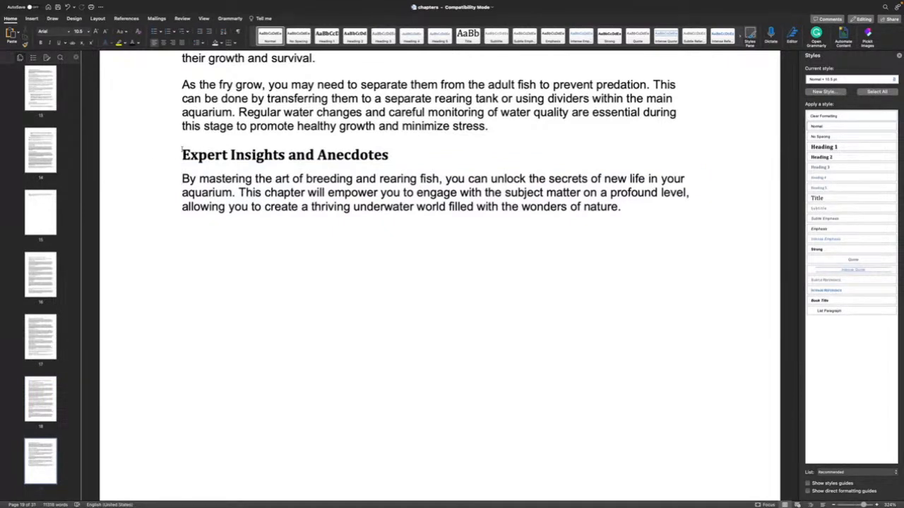
pyautogui.moveTo(161, 152); pyautogui.dragTo(780, 265)
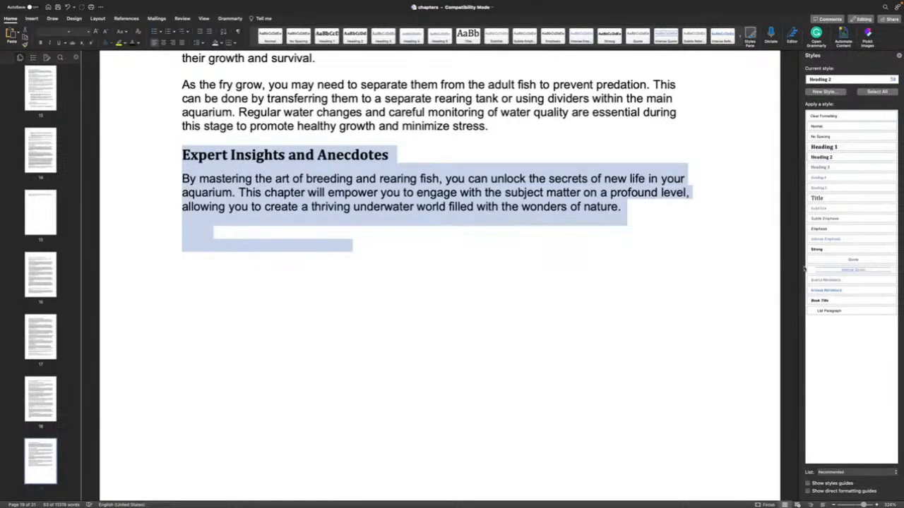
pyautogui.press('BackSpace')
# Insert a page break before the Chapter 5 heading and delete the empty line above it on the new page
pyautogui.scroll(-1, 715, 265)
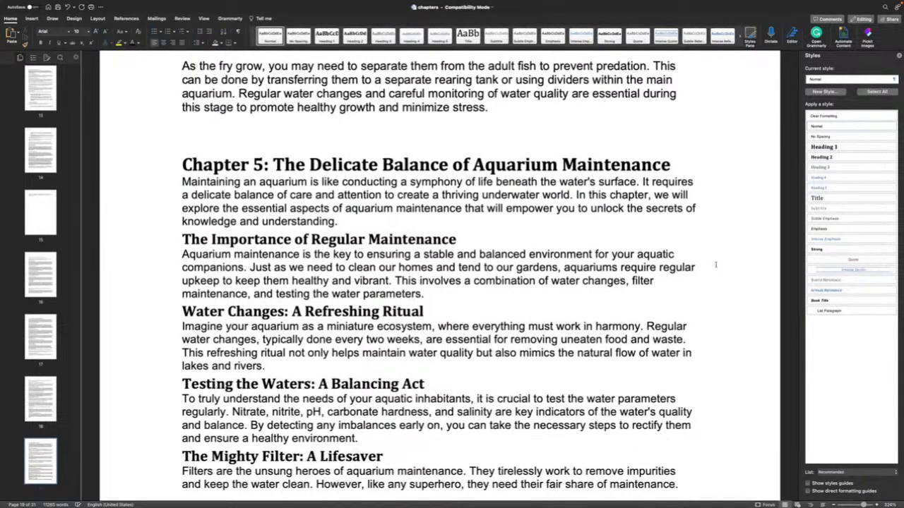
pyautogui.press('super+Return')
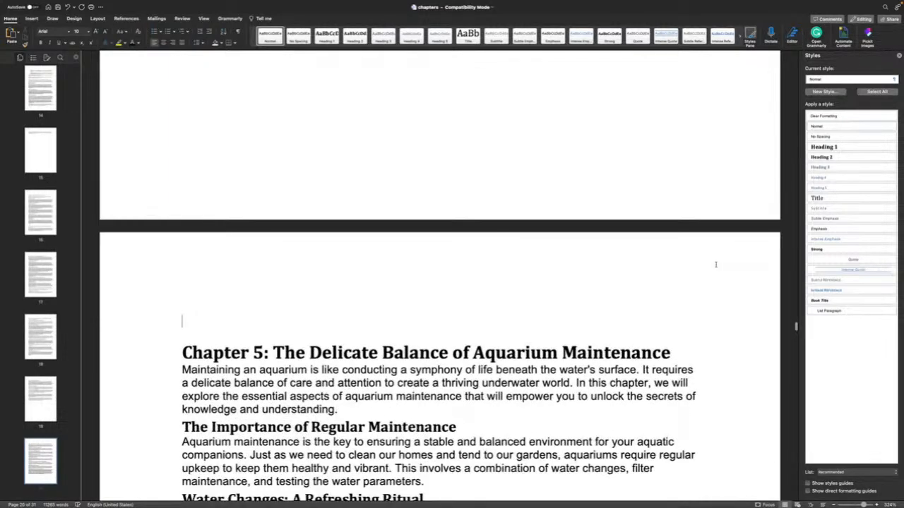
pyautogui.scroll(-3, 715, 265)
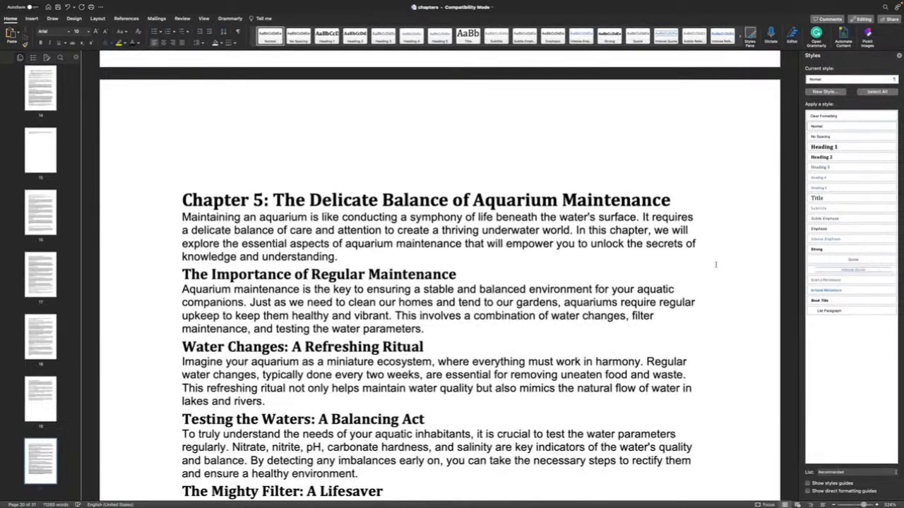
pyautogui.press('Delete')
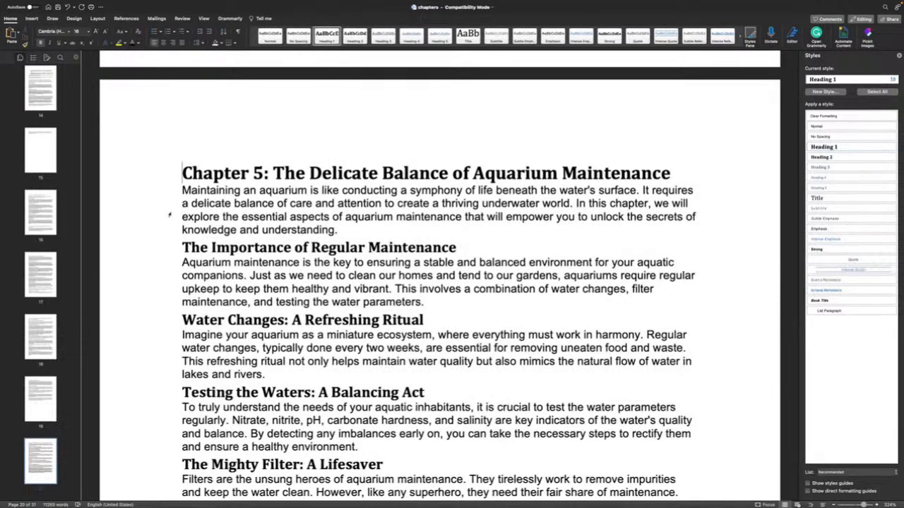
# Add a blank line below the Chapter 5 title and one above and below "The Importance of Regular Maintenance" heading
pyautogui.click(183, 191)
pyautogui.press('Return')
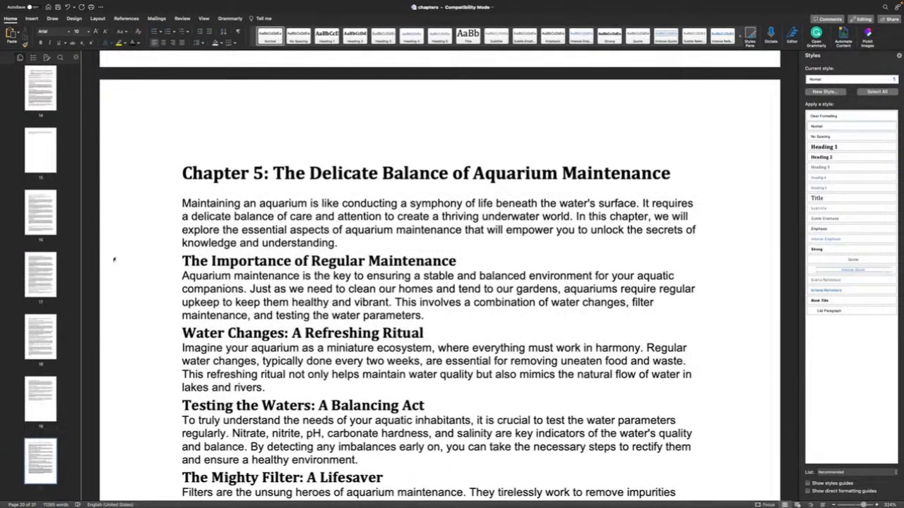
pyautogui.click(183, 261)
pyautogui.press('Return')
pyautogui.press('Return')
# Add a blank line above and below the "Water Changes: A Refreshing Ritual" heading
pyautogui.press('Down')
pyautogui.press('Down')
pyautogui.press('Down')
pyautogui.press('Down')
pyautogui.press('Return')
pyautogui.press('Down')
pyautogui.press('Return')
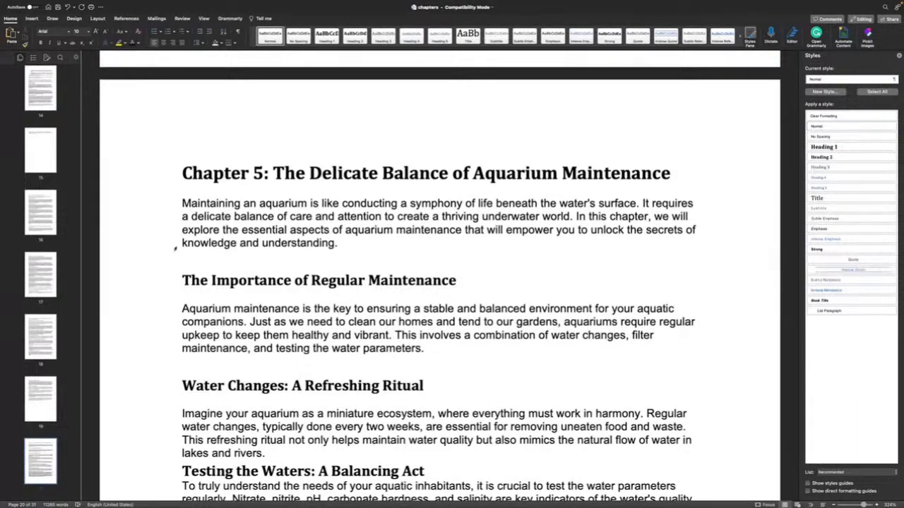
# Add a blank line above and below the "Testing the Waters: A Balancing Act" heading
pyautogui.scroll(-8, 469, 192)
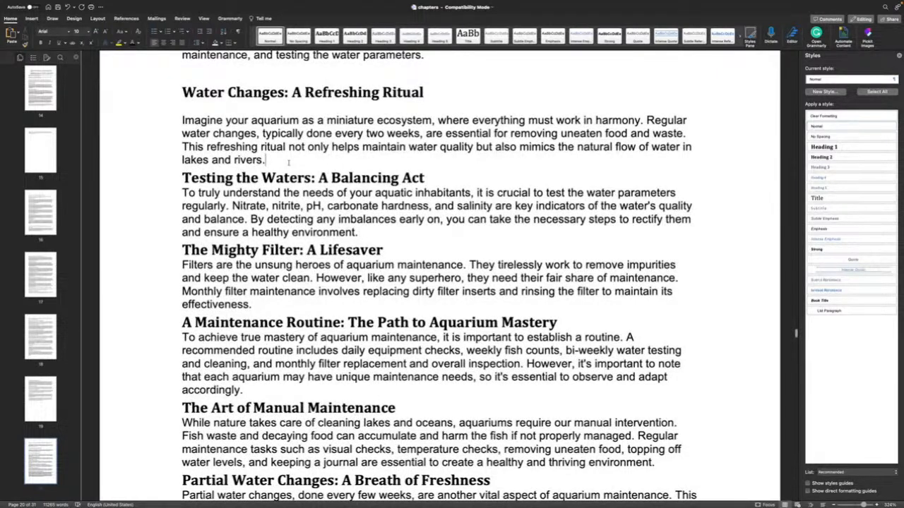
pyautogui.press('Return')
pyautogui.press('Down')
pyautogui.press('Down')
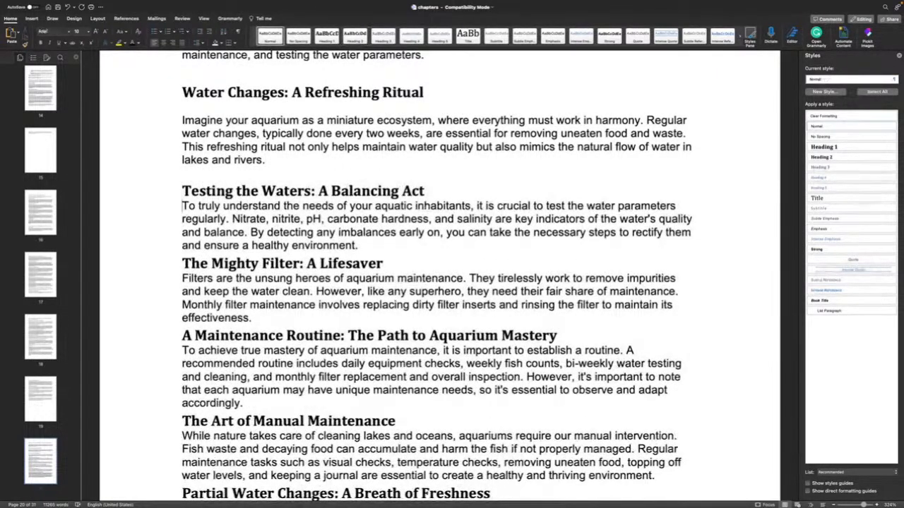
pyautogui.press('Return')
# Add a blank line above and below the "The Mighty Filter: A Lifesaver" heading
pyautogui.press('Down')
pyautogui.press('Down')
pyautogui.press('Down')
pyautogui.press('Down')
pyautogui.press('Return')
pyautogui.press('Down')
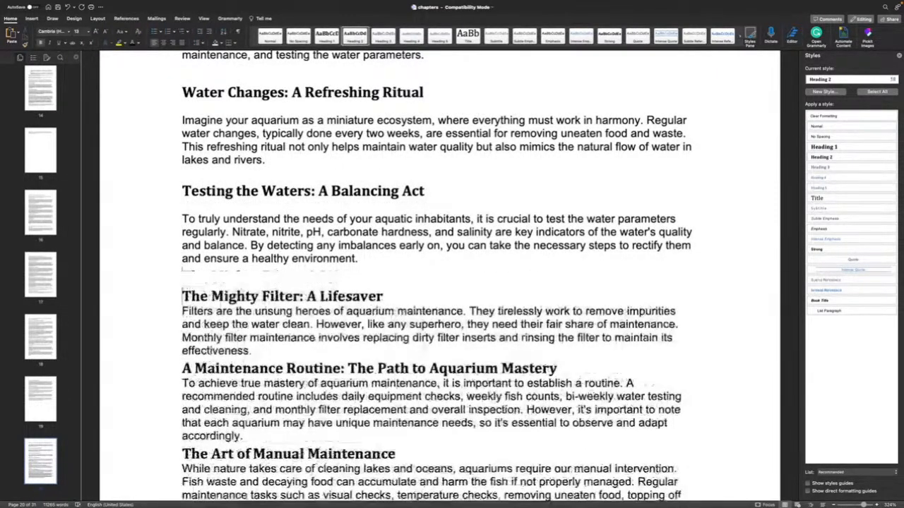
pyautogui.press('Return')
# Add a blank line above and below the "A Maintenance Routine: The Path to Aquarium Mastery" heading
pyautogui.press('Down')
pyautogui.press('Down')
pyautogui.press('Down')
pyautogui.press('Down')
pyautogui.press('Return')
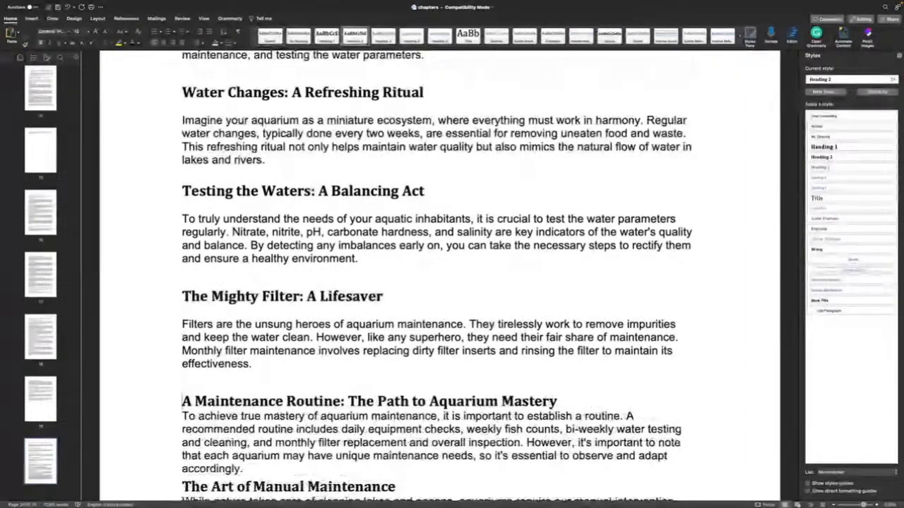
pyautogui.press('Down')
pyautogui.press('Return')
# Add a blank line above and below the "The Art of Manual Maintenance" heading
pyautogui.press('Down')
pyautogui.press('Down')
pyautogui.press('Down')
pyautogui.press('Down')
pyautogui.press('Down')
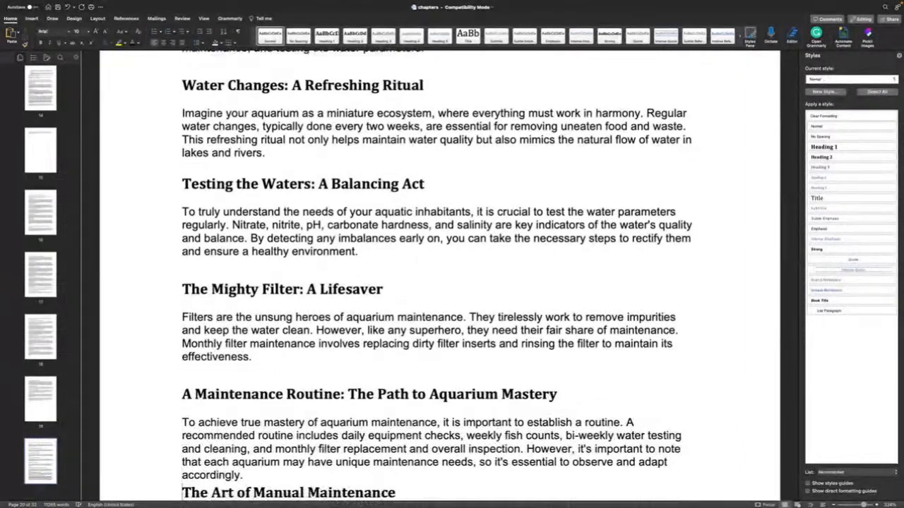
pyautogui.press('Return')
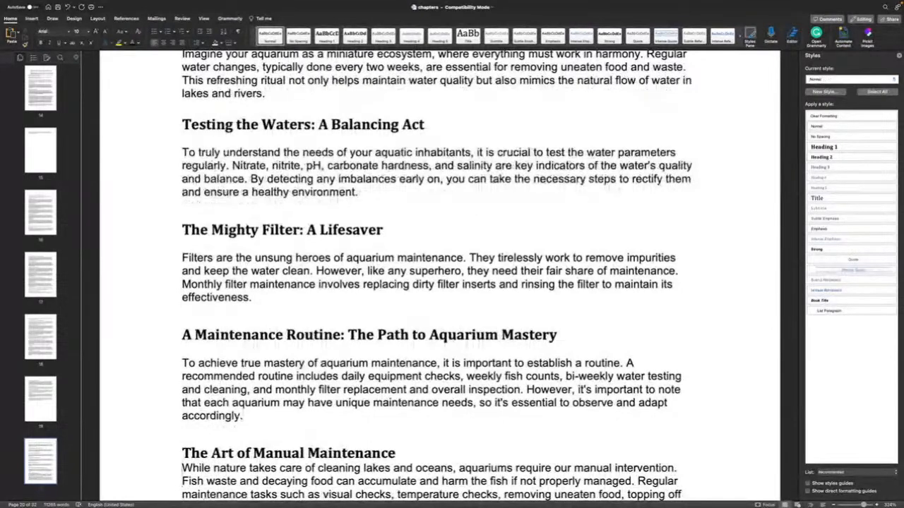
pyautogui.press('Down')
pyautogui.press('Return')
# Add a blank line above and below the "Partial Water Changes: A Breath of Freshness" heading
pyautogui.press('Down')
pyautogui.press('Down')
pyautogui.press('Down')
pyautogui.press('Down')
pyautogui.press('Down')
pyautogui.press('Down')
pyautogui.press('super+Return')
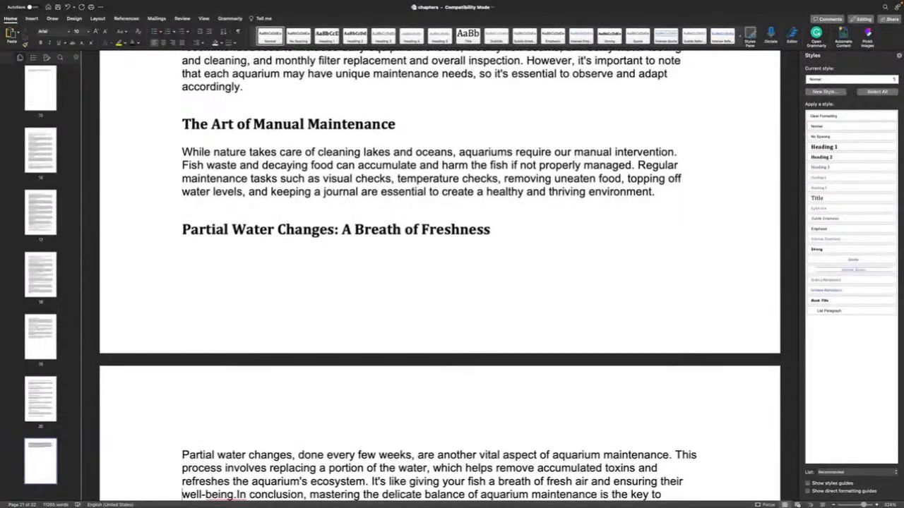
# Delete the closing passage from "In conclusion, mastering the delicate balance" to the end of the "Partial Water Changes: A Breath of Freshness" paragraph
pyautogui.press('Down')
pyautogui.press('Down')
pyautogui.press('Down')
pyautogui.press('Down')
pyautogui.press('Down')
pyautogui.press('Down')
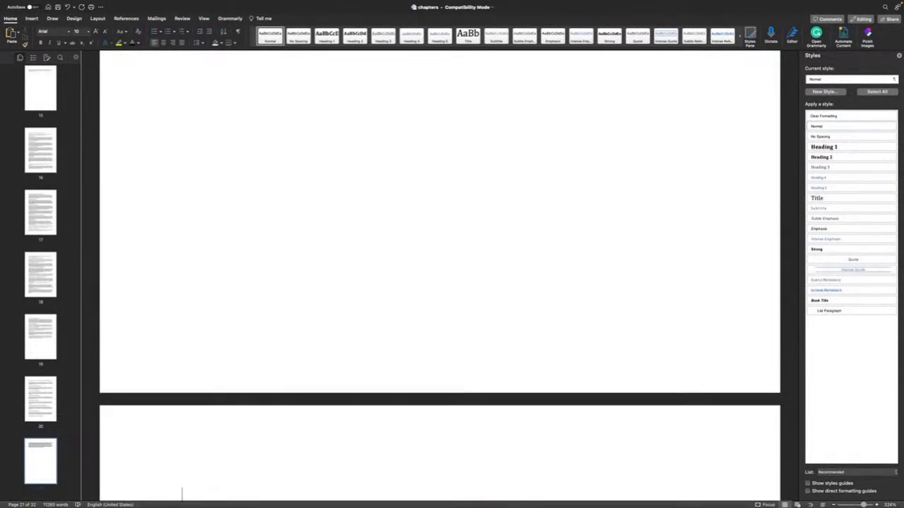
pyautogui.press('Up')
pyautogui.press('Up')
pyautogui.press('Up')
pyautogui.press('Up')
pyautogui.press('Up')
pyautogui.press('Up')
pyautogui.press('Up')
pyautogui.press('Up')
pyautogui.press('Up')
pyautogui.press('Up')
pyautogui.press('Up')
pyautogui.press('Up')
pyautogui.press('Up')
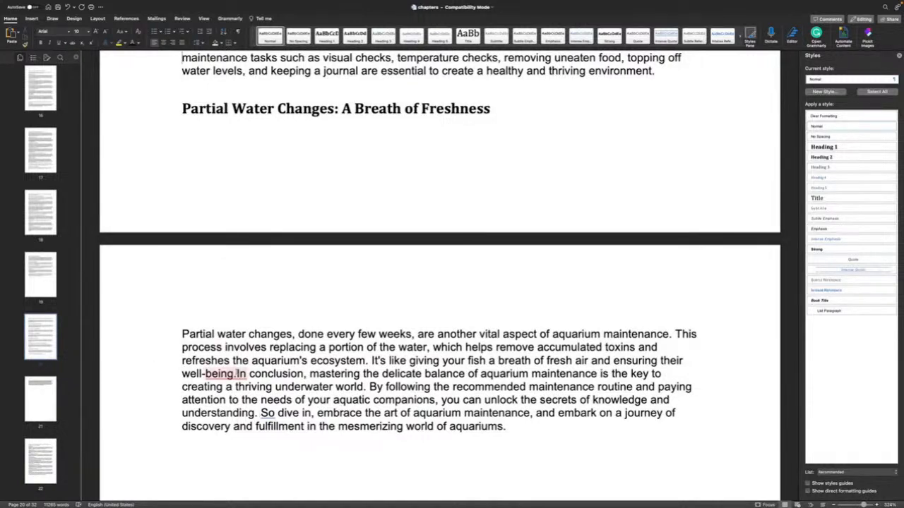
pyautogui.moveTo(236, 373); pyautogui.dragTo(296, 445)
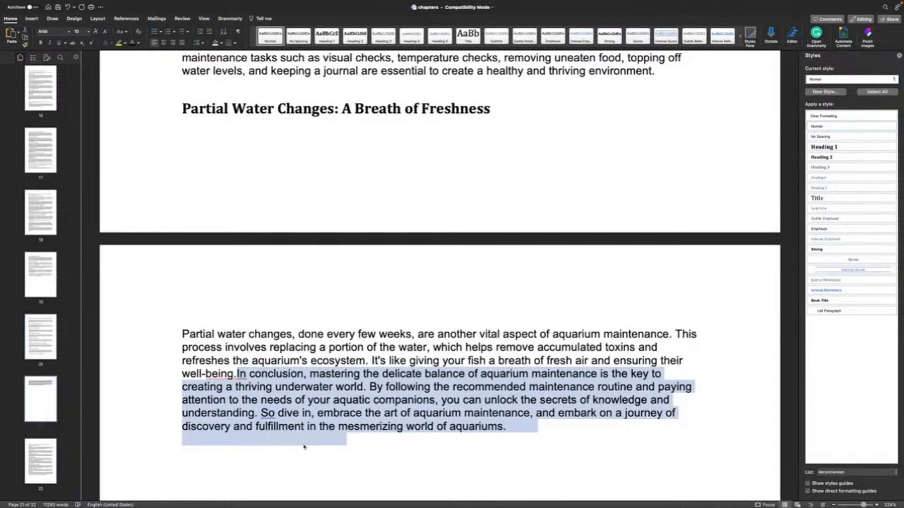
pyautogui.press('BackSpace')
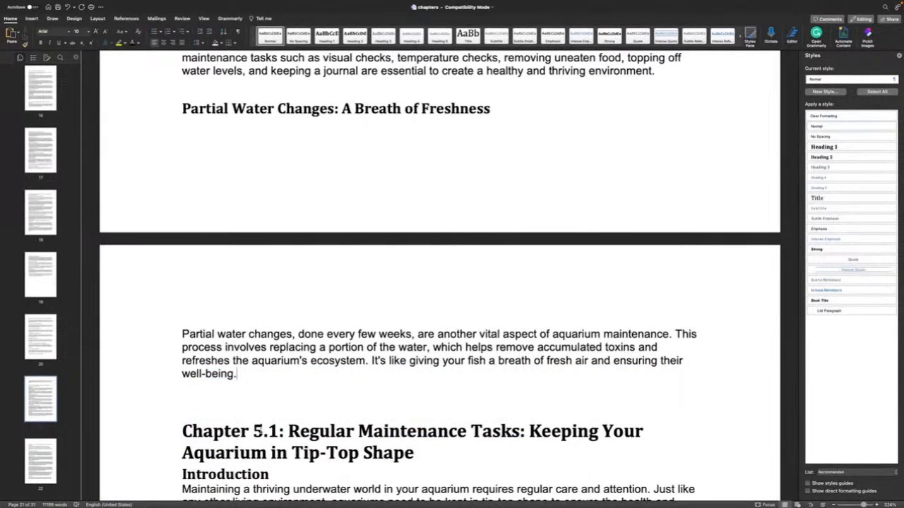
# Remove "Chapter 5.1:" from the Regular Maintenance Tasks heading and add a blank line above and below its "Introduction" subheading
pyautogui.moveTo(290, 429); pyautogui.dragTo(182, 430)
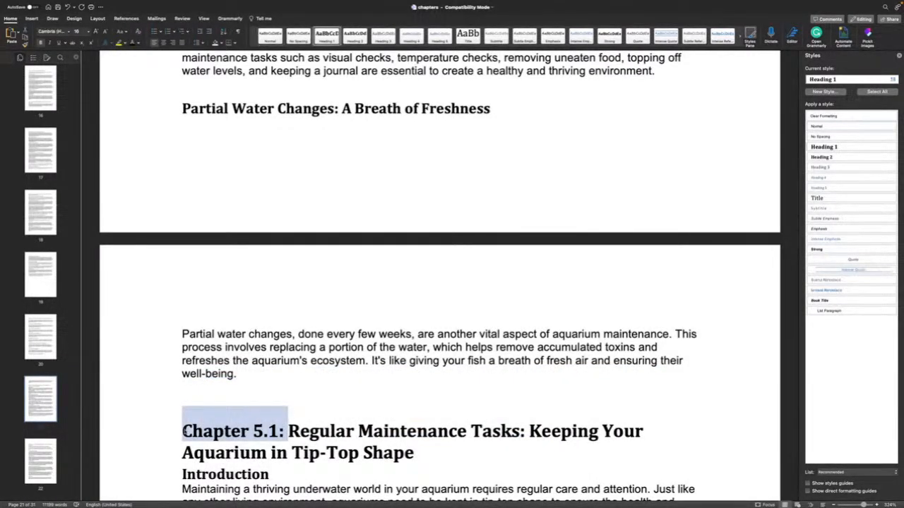
pyautogui.press('BackSpace')
pyautogui.scroll(-5, 795, 343)
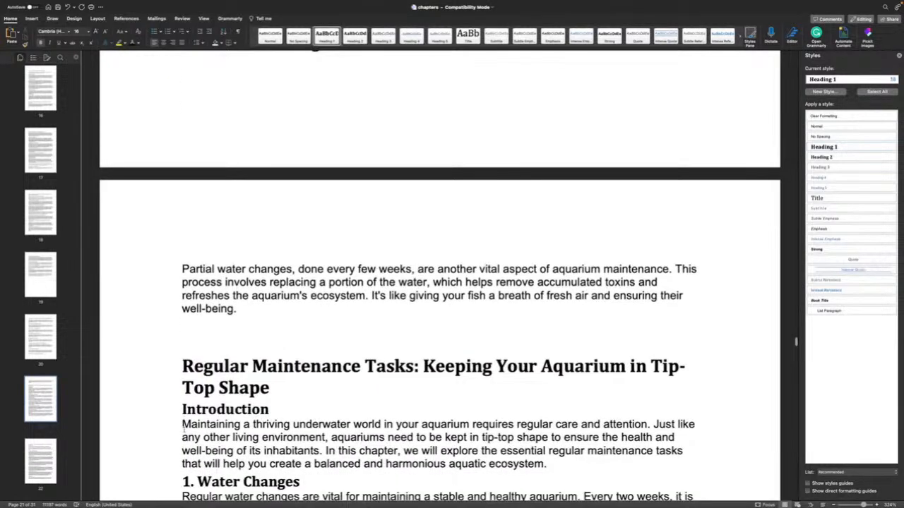
pyautogui.scroll(-2, 172, 398)
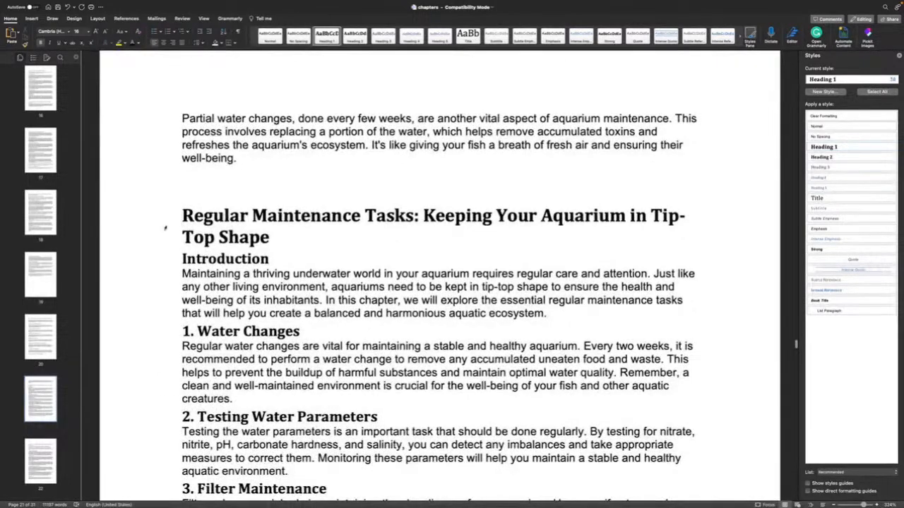
pyautogui.scroll(1, 218, 205)
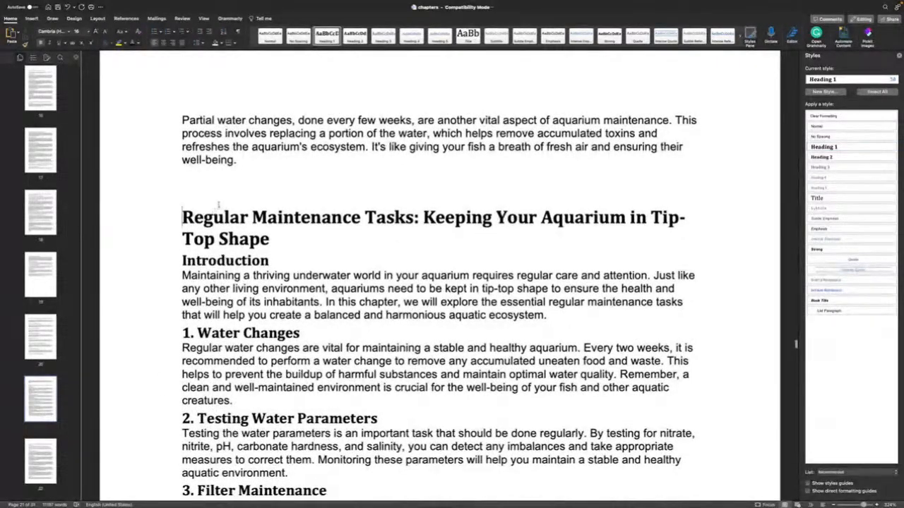
pyautogui.press('Down')
pyautogui.press('Down')
pyautogui.press('Down')
pyautogui.press('Return')
pyautogui.press('Down')
pyautogui.press('Return')
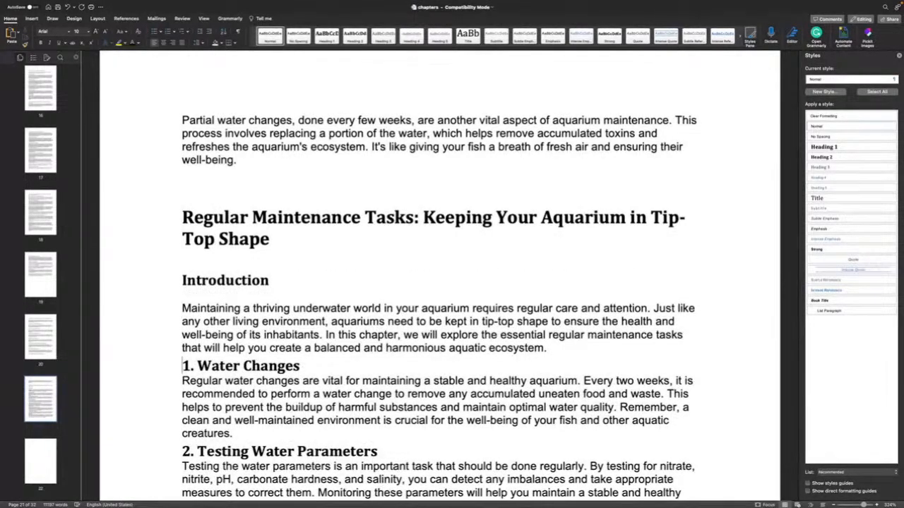
# Add a blank line above and below the "1. Water Changes" heading and one above "2. Testing Water Parameters"
pyautogui.press('Return')
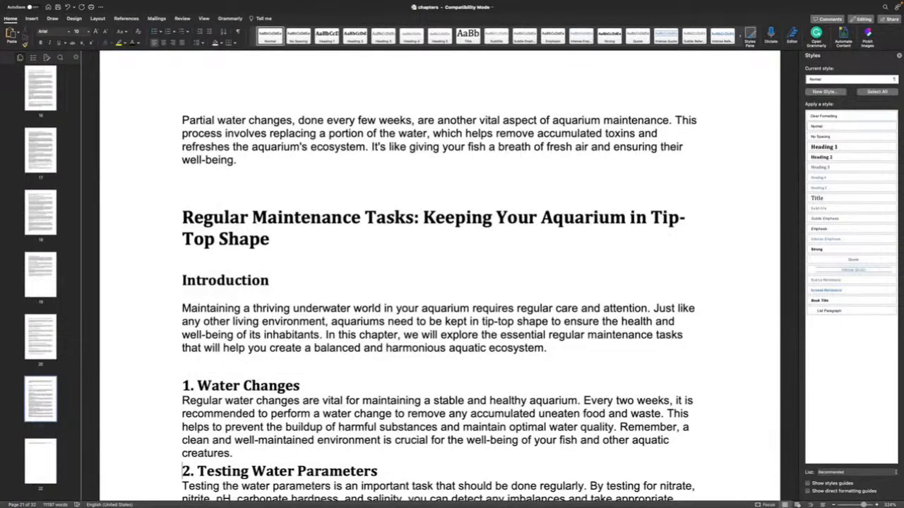
pyautogui.press('Down')
pyautogui.press('Return')
pyautogui.press('Up')
pyautogui.press('Up')
pyautogui.press('Up')
pyautogui.press('Up')
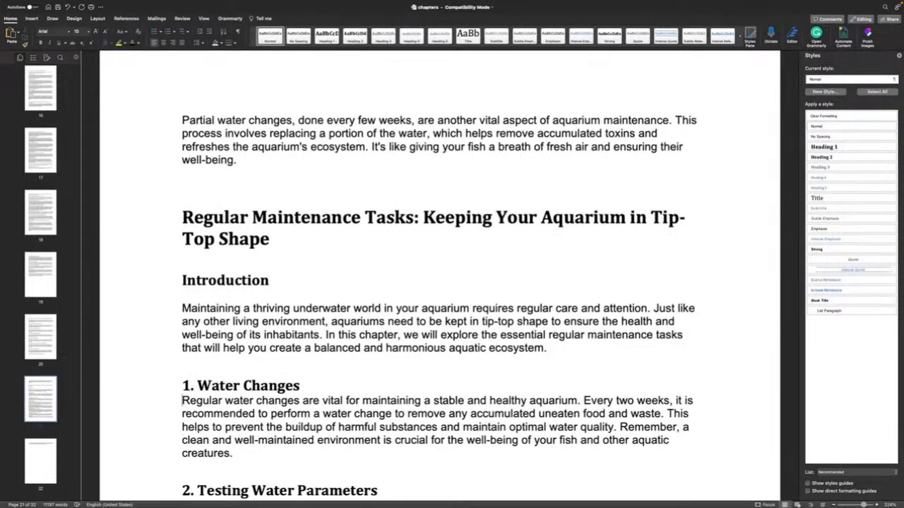
pyautogui.press('Return')
# Add a blank line below the "2. Testing Water Parameters" heading and one above and below "3. Filter Maintenance"
pyautogui.scroll(-10, 437, 283)
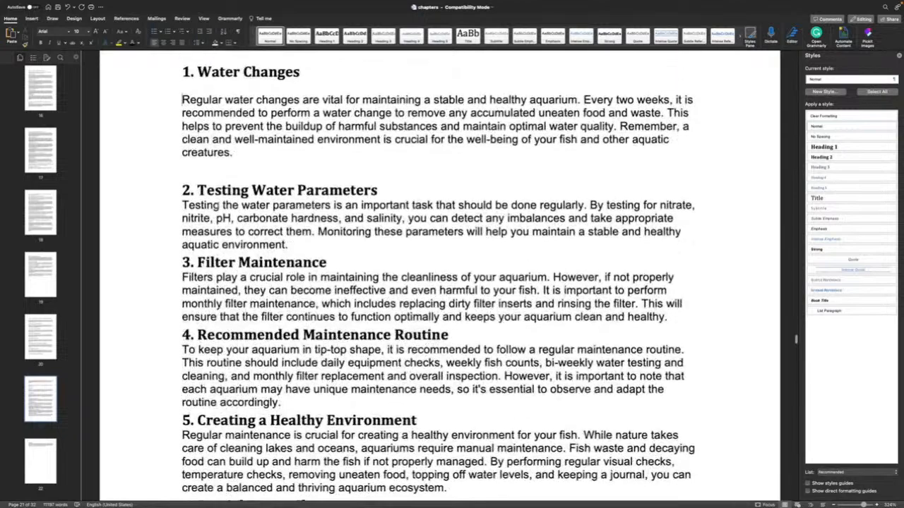
pyautogui.click(184, 205)
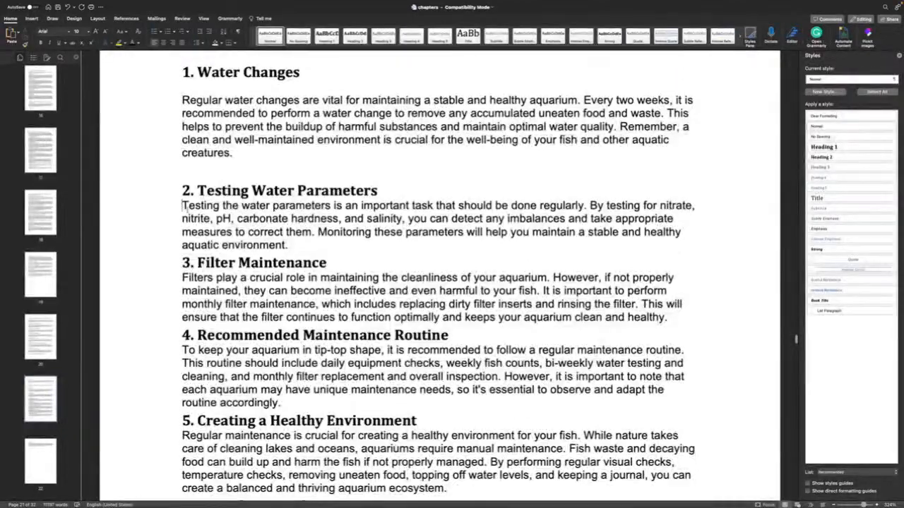
pyautogui.press('Return')
pyautogui.click(182, 276)
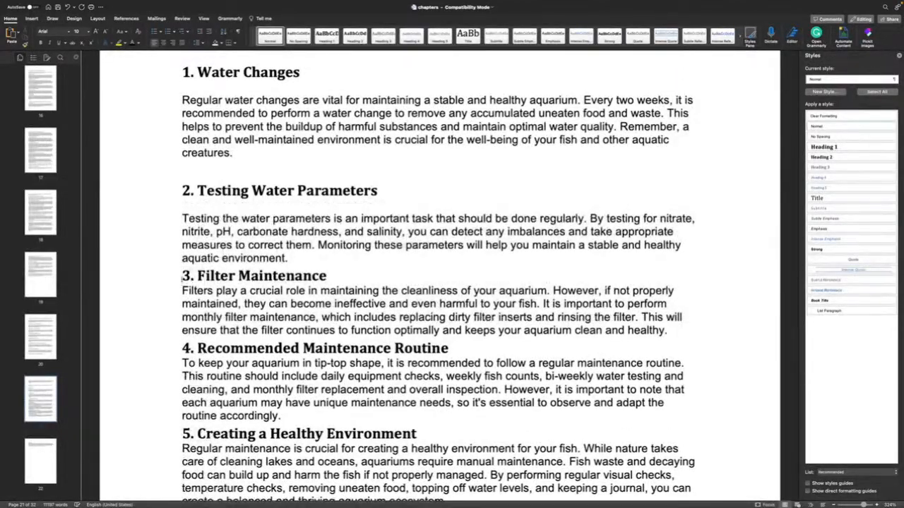
pyautogui.press('Return')
pyautogui.click(183, 309)
pyautogui.press('Return')
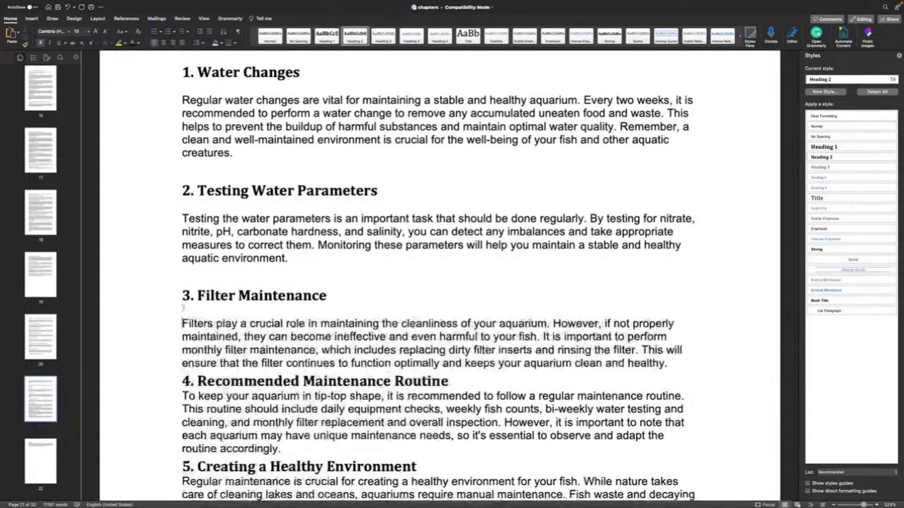
# Add a blank line above the "4. Recommended Maintenance Routine" and "5. Creating a Healthy Environment" headings
pyautogui.click(183, 381)
pyautogui.press('Return')
pyautogui.scroll(-5, 183, 448)
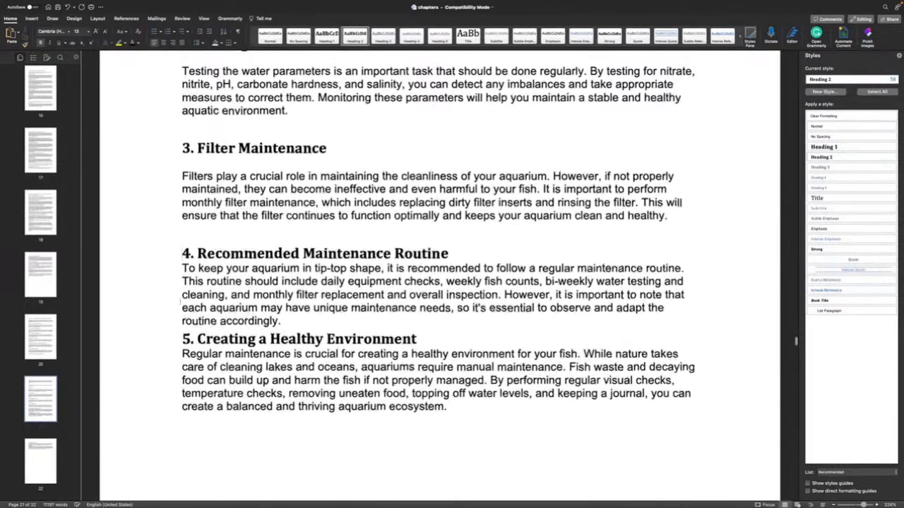
pyautogui.click(183, 339)
pyautogui.press('Return')
# Delete the Conclusion heading and paragraph of the Regular Maintenance Tasks section and add a blank line below the "6. Partial Water Changes" heading
pyautogui.scroll(-3, 183, 338)
pyautogui.scroll(-10, 183, 297)
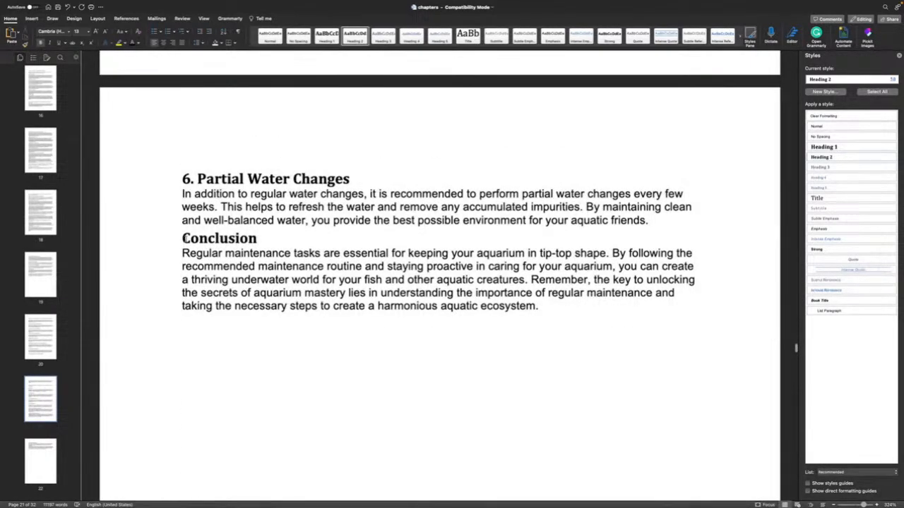
pyautogui.moveTo(182, 238); pyautogui.dragTo(534, 347)
pyautogui.press('super+v')
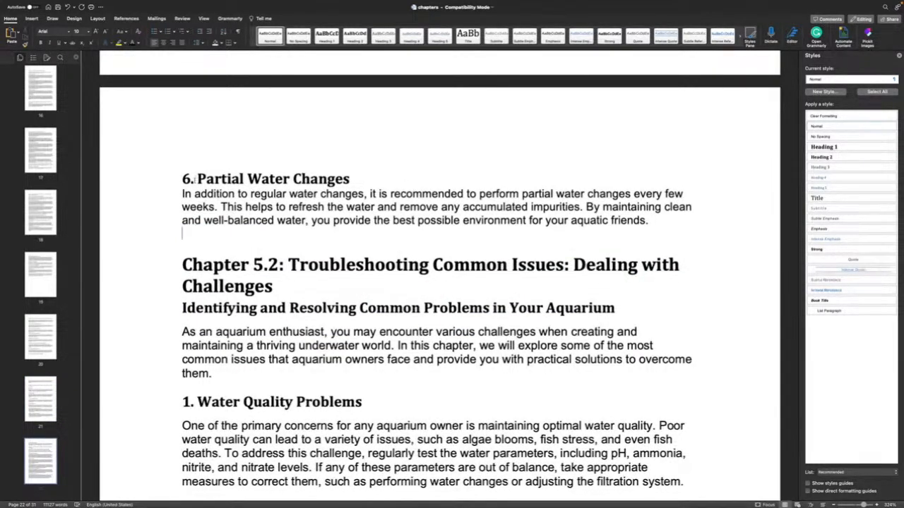
pyautogui.press('Return')
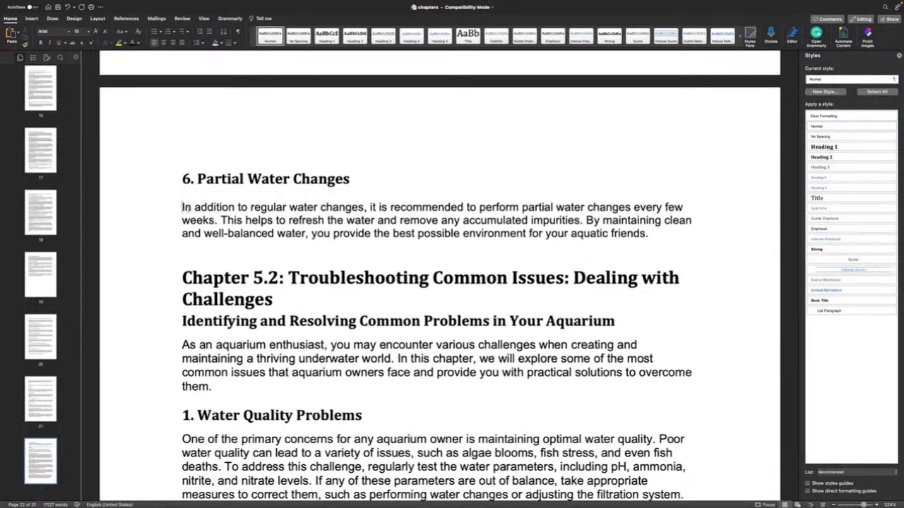
# Remove "Chapter 5.2:" from the Troubleshooting Common Issues heading and add a blank line between it and the "Identifying and Resolving Common Problems" subheading
pyautogui.moveTo(286, 276); pyautogui.dragTo(182, 278)
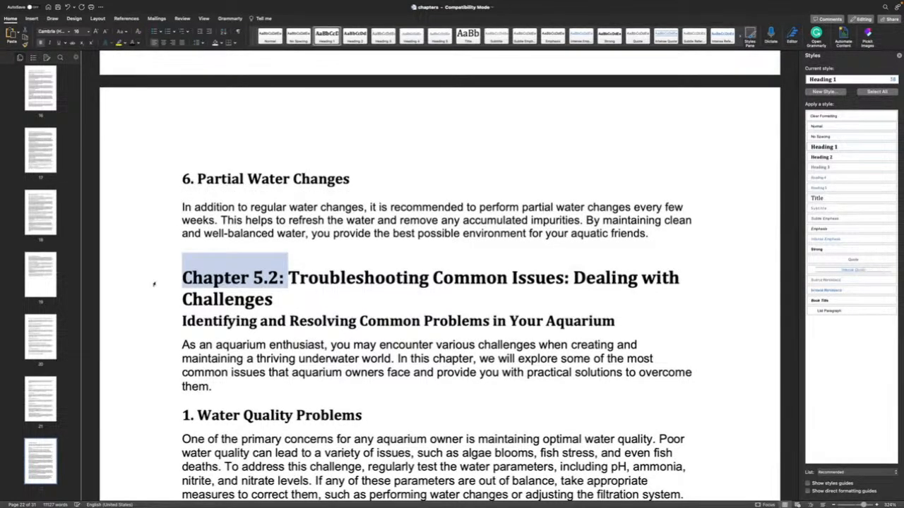
pyautogui.press('BackSpace')
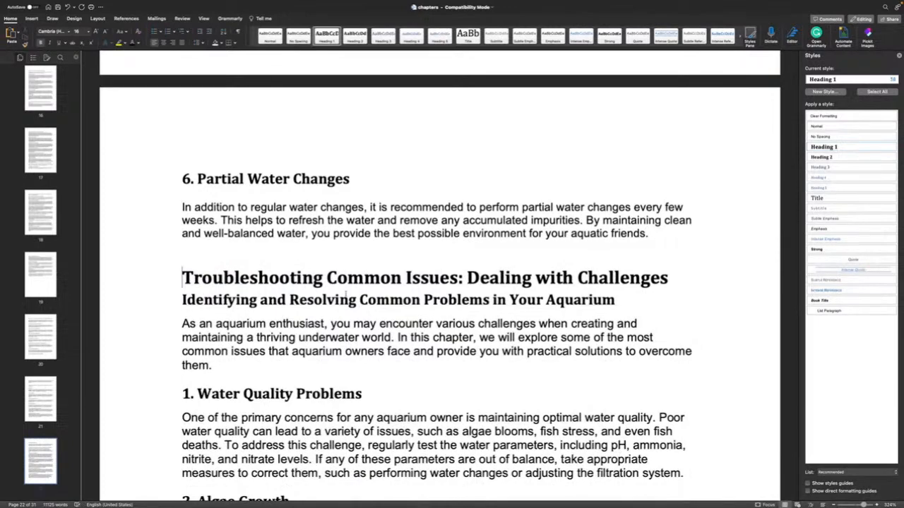
pyautogui.click(177, 301)
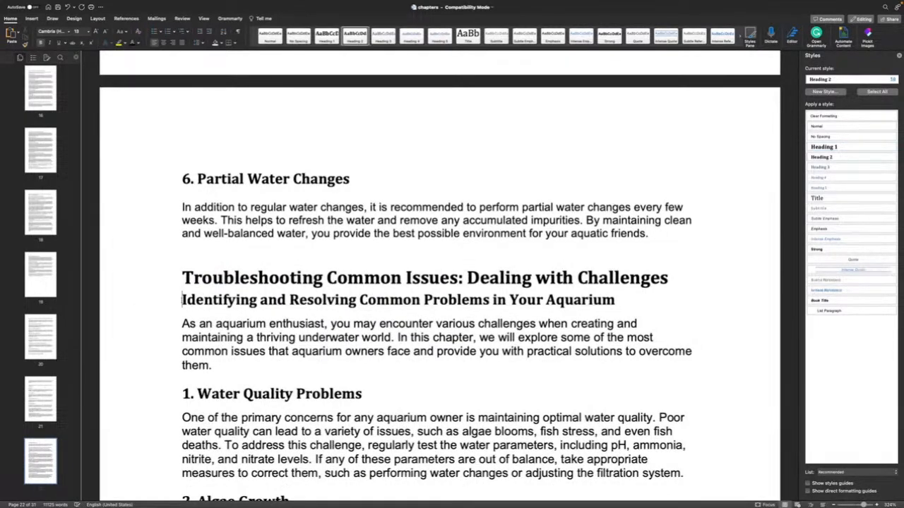
pyautogui.press('Return')
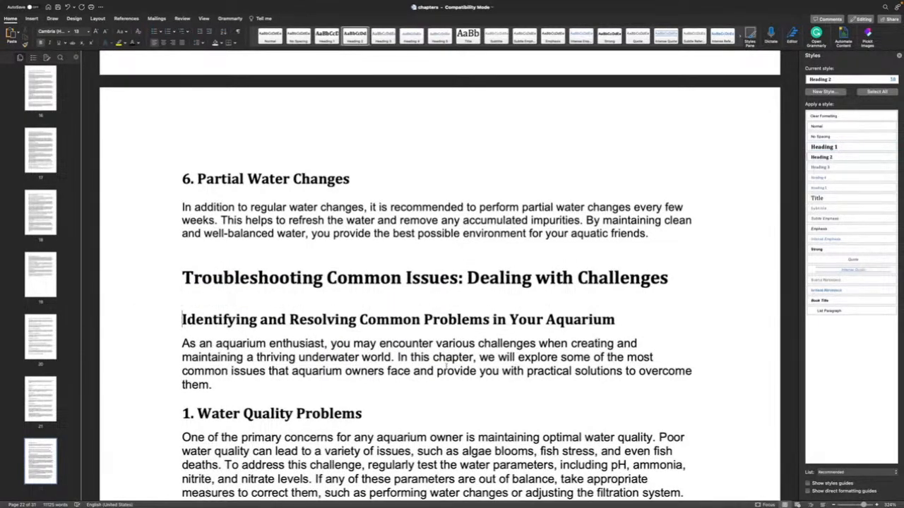
# Delete the Conclusion heading and its paragraph at the end of the Troubleshooting Common Issues section
pyautogui.scroll(-10, 446, 366)
pyautogui.scroll(-10, 445, 366)
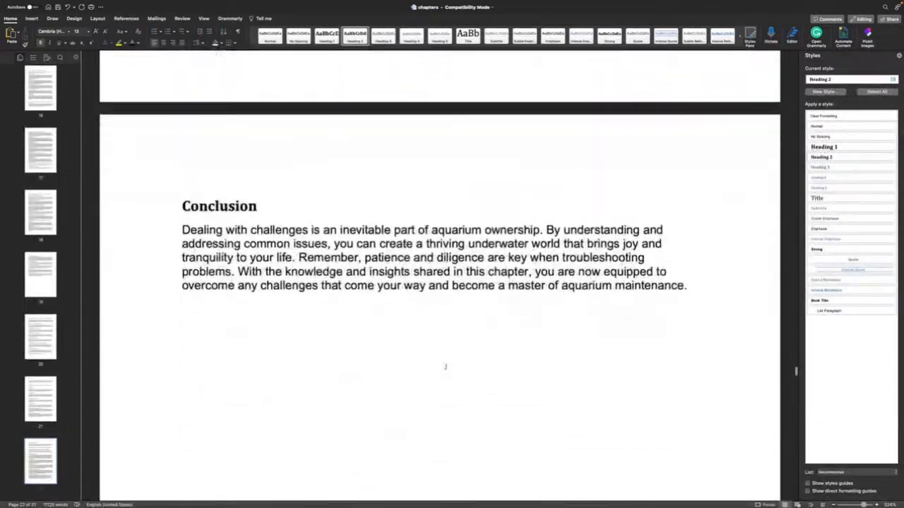
pyautogui.scroll(-5, 247, 317)
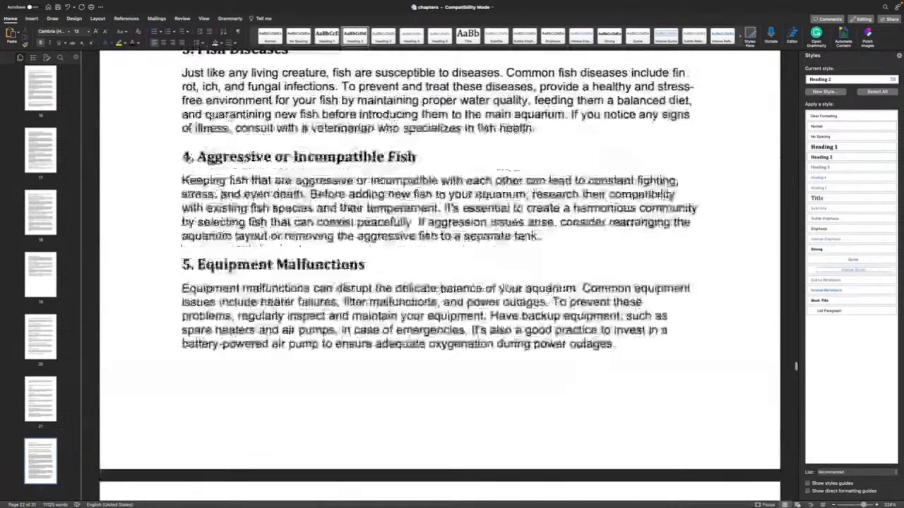
pyautogui.scroll(-5, 185, 340)
pyautogui.moveTo(182, 339); pyautogui.dragTo(844, 418)
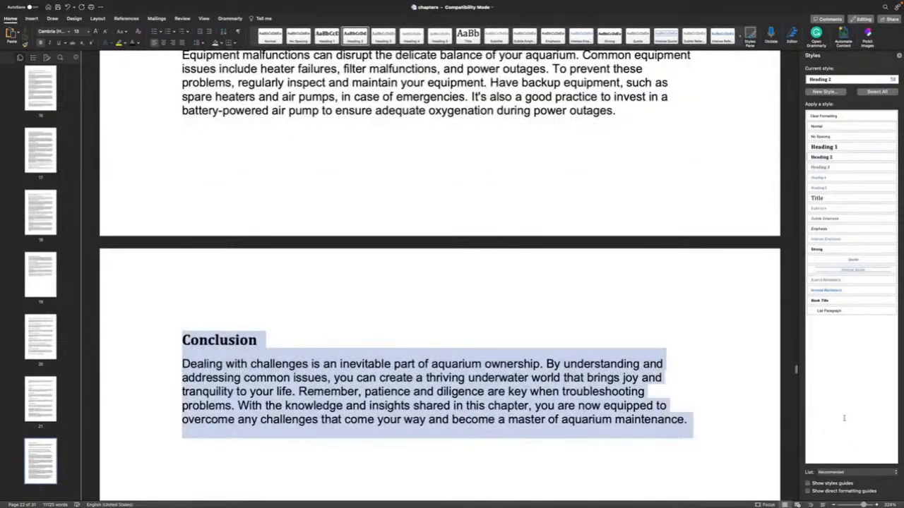
pyautogui.press('BackSpace')
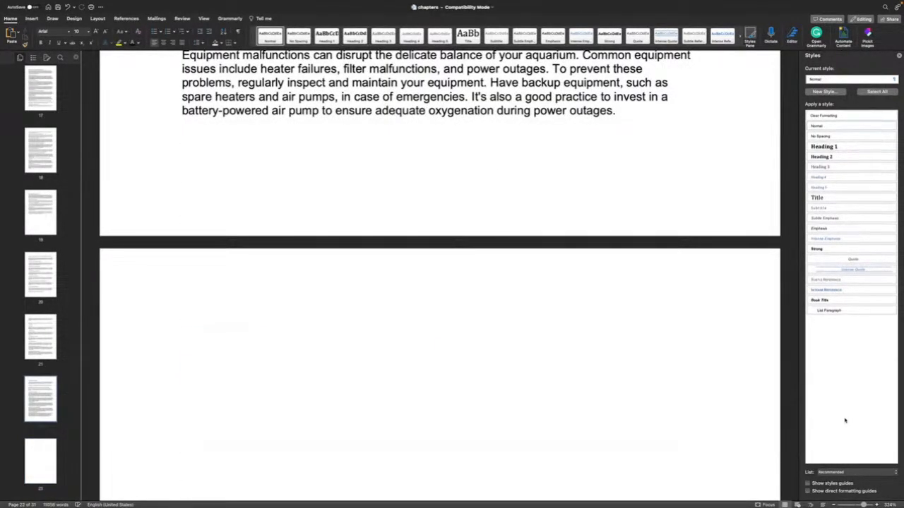
pyautogui.scroll(-3, 794, 406)
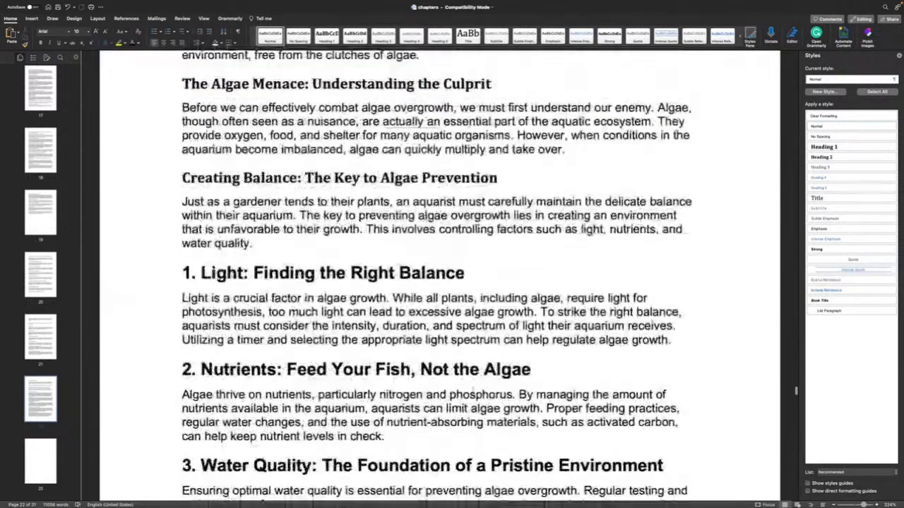
# Remove "Chapter 5.3:" from the Preventing Algae Overgrowth heading
pyautogui.scroll(5, 438, 275)
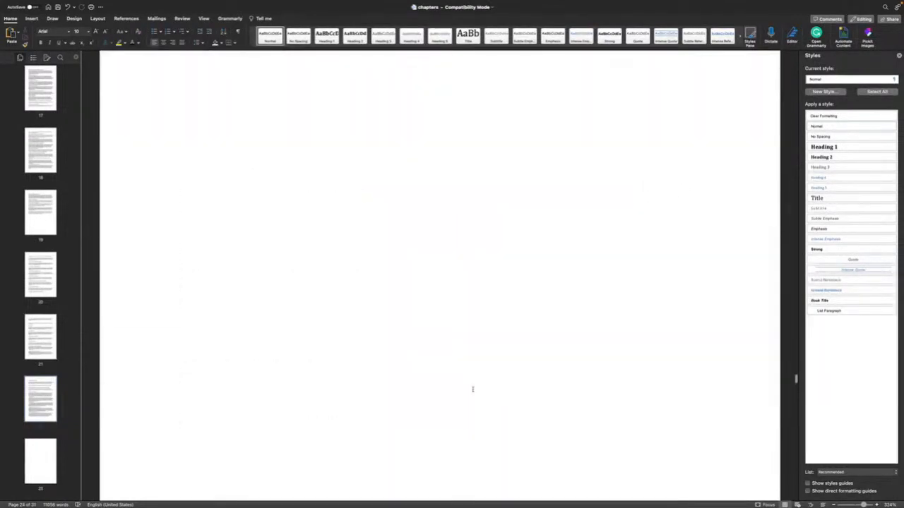
pyautogui.scroll(10, 473, 390)
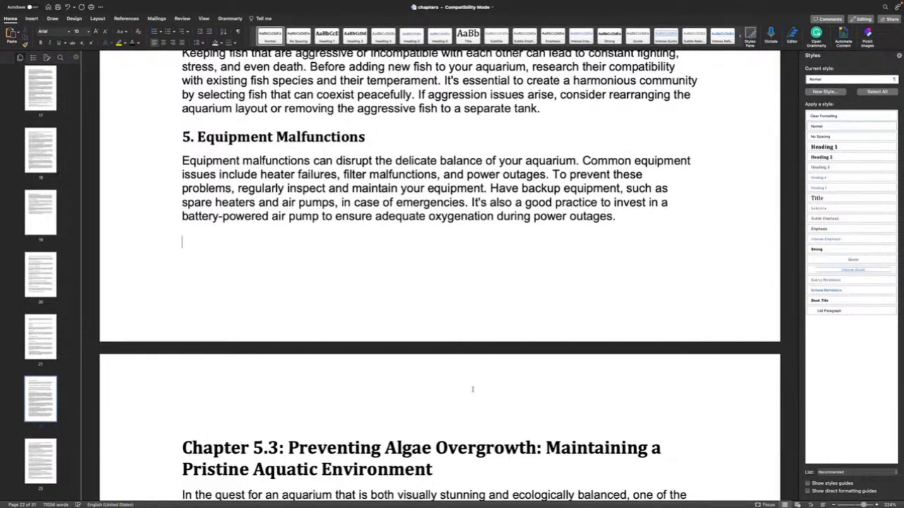
pyautogui.scroll(-4, 547, 503)
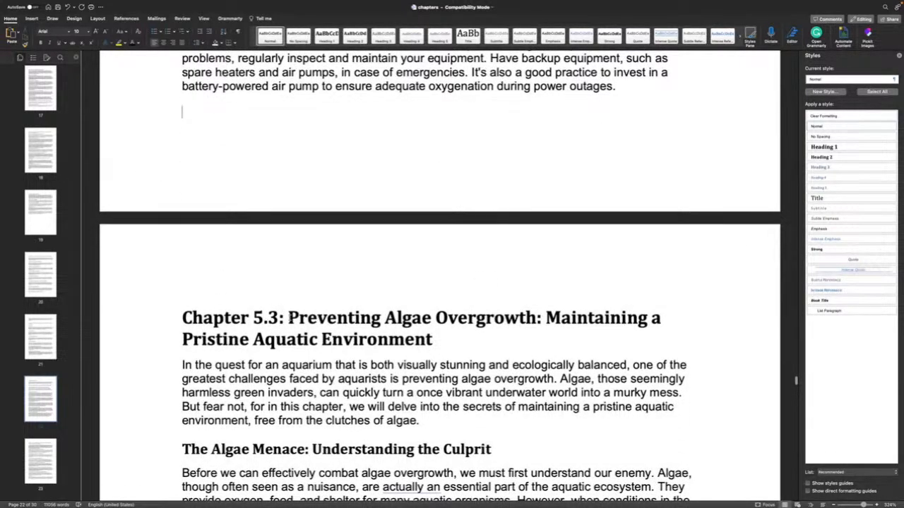
pyautogui.moveTo(288, 318); pyautogui.dragTo(155, 322)
pyautogui.press('BackSpace')
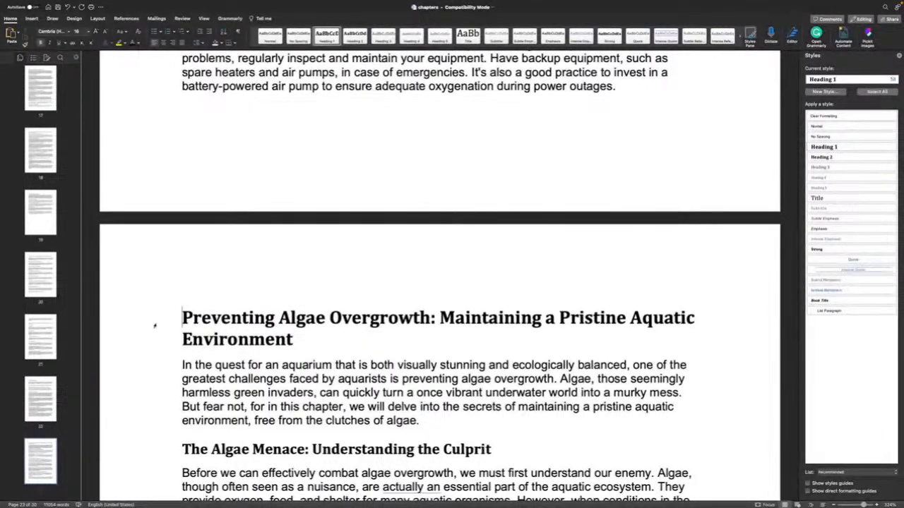
# Delete the Conclusion heading at the end of the Preventing Algae Overgrowth section, keeping its paragraph
pyautogui.scroll(-1, 154, 325)
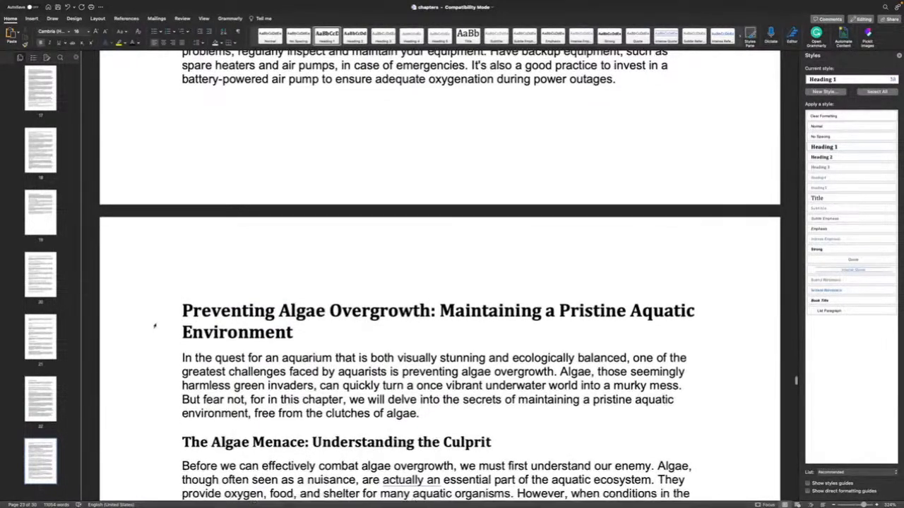
pyautogui.scroll(-5, 155, 326)
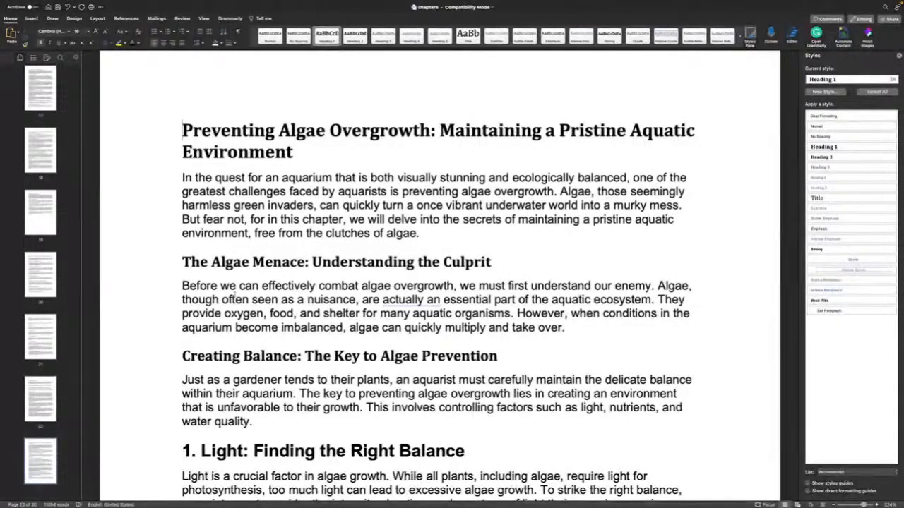
pyautogui.scroll(-1, 233, 297)
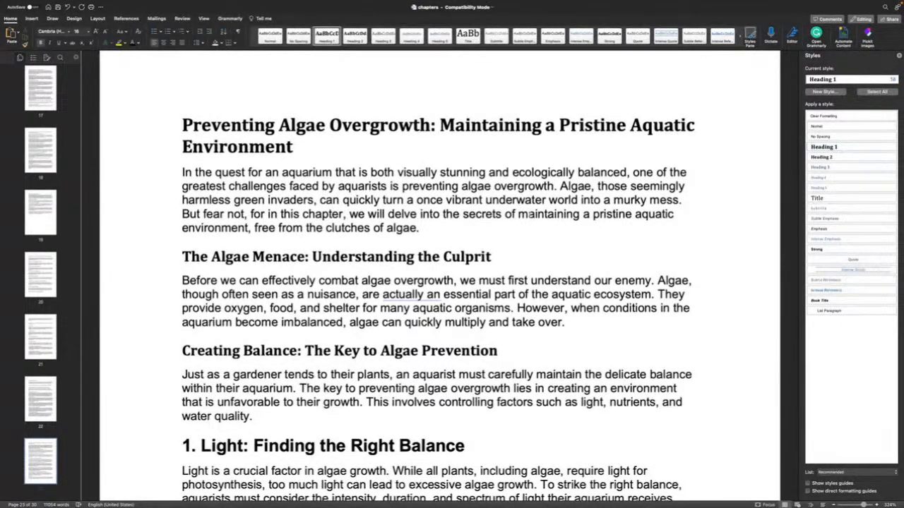
pyautogui.scroll(-5, 489, 244)
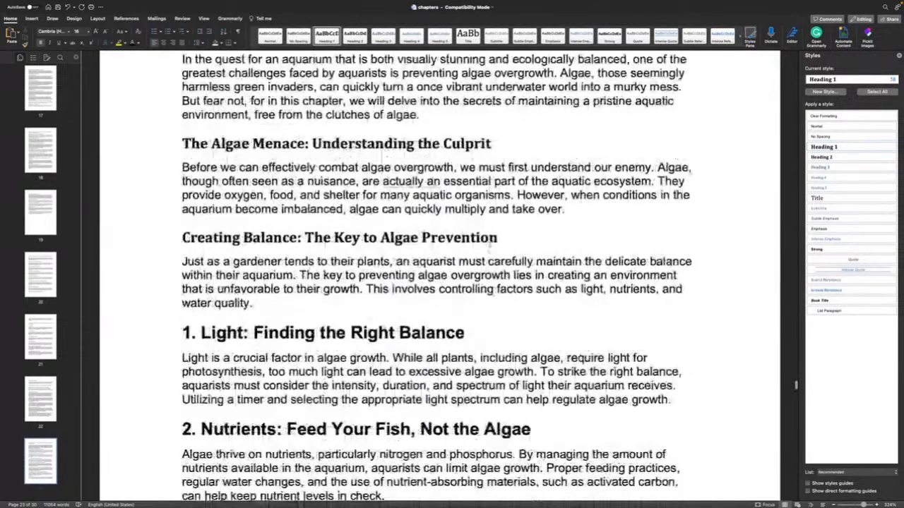
pyautogui.scroll(-2, 492, 243)
pyautogui.scroll(-7, 438, 275)
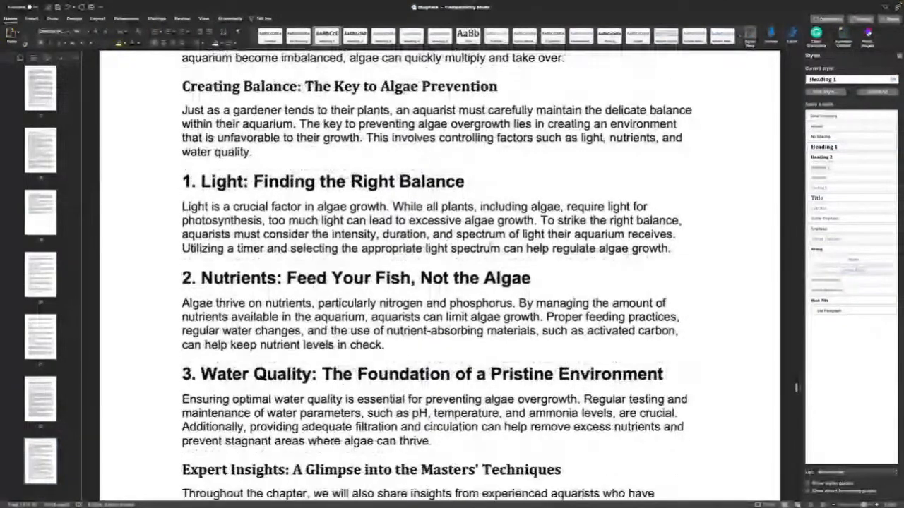
pyautogui.scroll(-12, 269, 238)
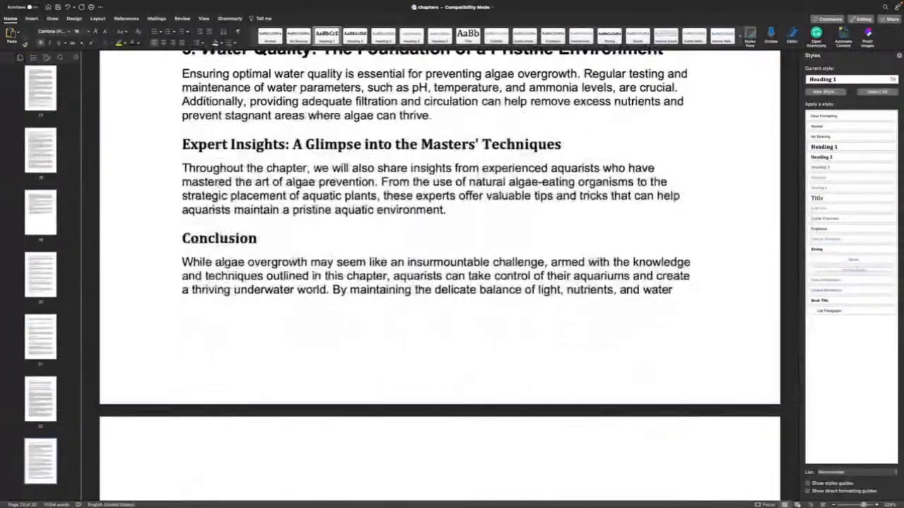
pyautogui.moveTo(269, 239); pyautogui.dragTo(137, 238)
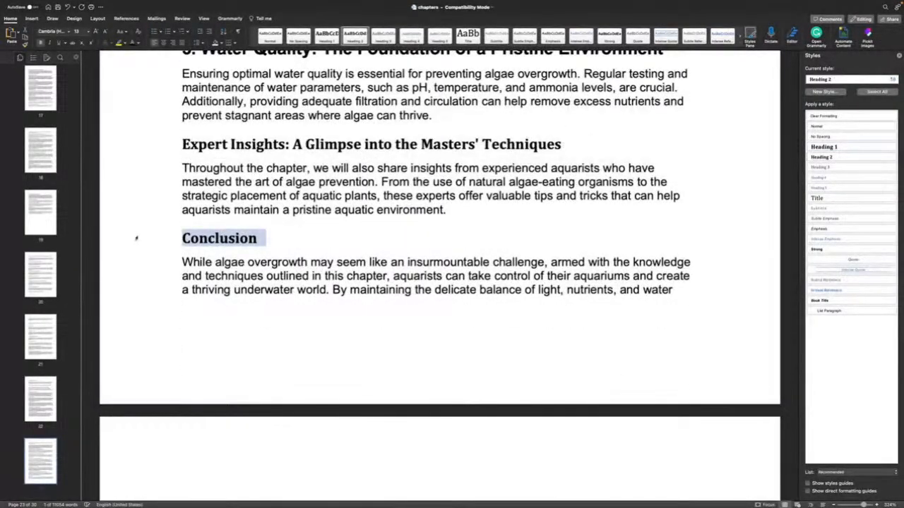
pyautogui.press('BackSpace')
# Remove the blank page between the algae section and Chapter 6, along with the empty line above the Chapter 6 heading
pyautogui.scroll(-15, 136, 238)
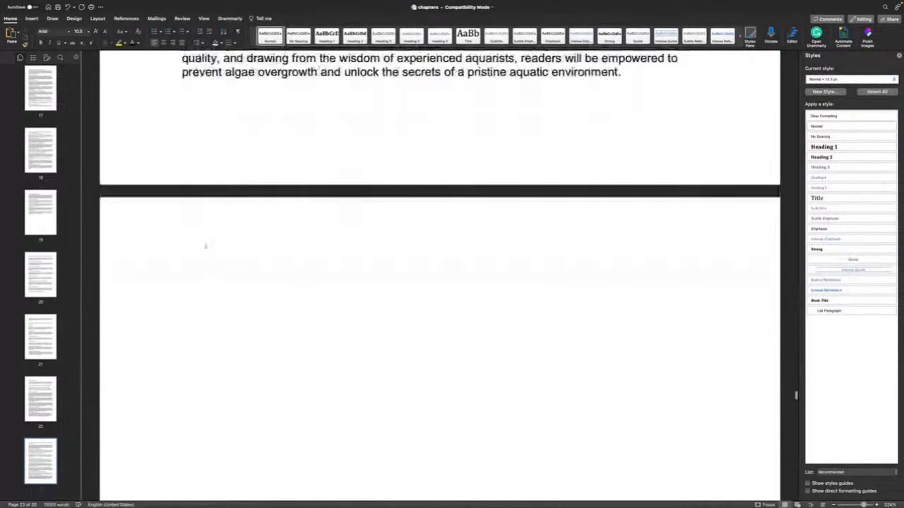
pyautogui.scroll(-14, 205, 247)
pyautogui.scroll(20, 205, 247)
pyautogui.scroll(9, 205, 246)
pyautogui.scroll(-14, 206, 246)
pyautogui.click(206, 245)
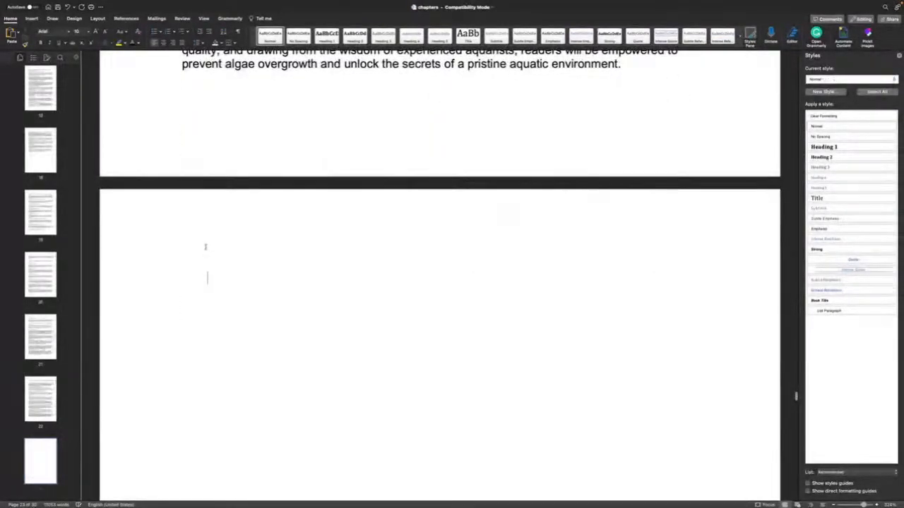
pyautogui.press('BackSpace')
pyautogui.press('BackSpace')
pyautogui.press('BackSpace')
pyautogui.press('BackSpace')
pyautogui.press('BackSpace')
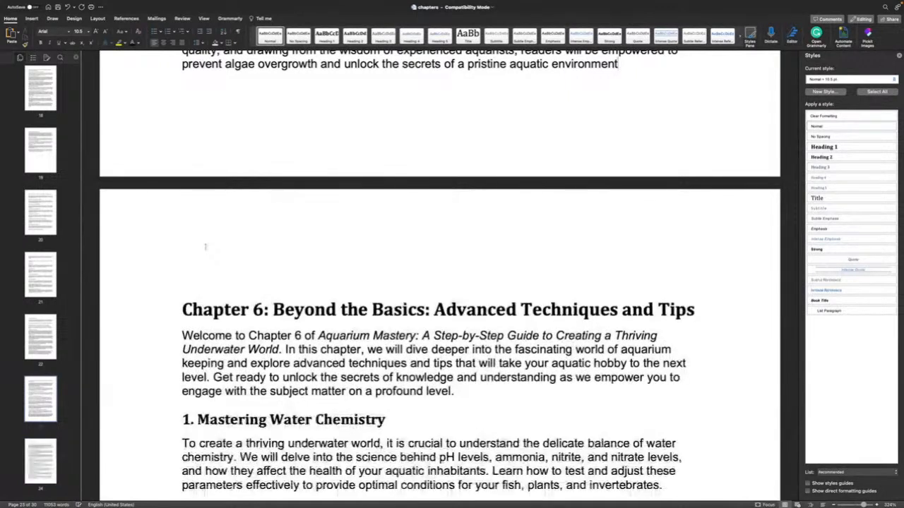
pyautogui.click(203, 266)
pyautogui.press('BackSpace')
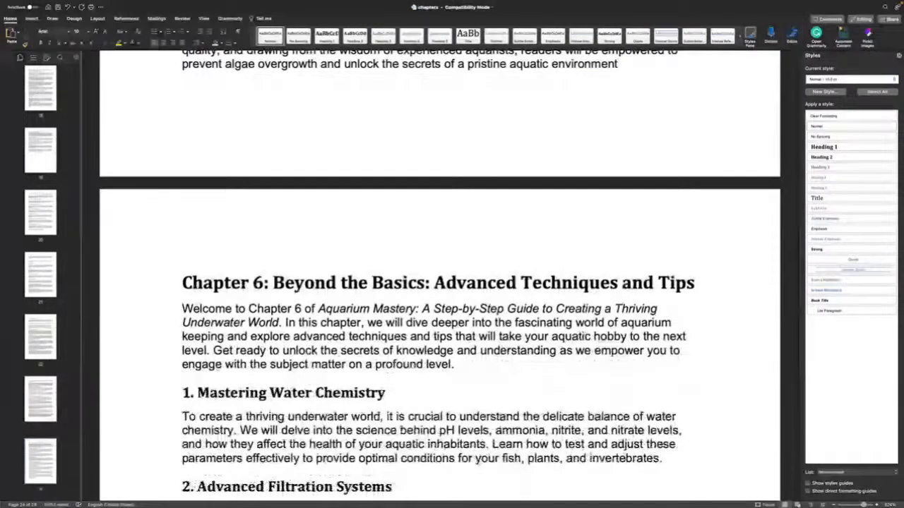
# Reword the opening of the Chapter 6 introduction to "Finally let's explore some advanced techniques and tips", dropping the welcome text
pyautogui.click(319, 322)
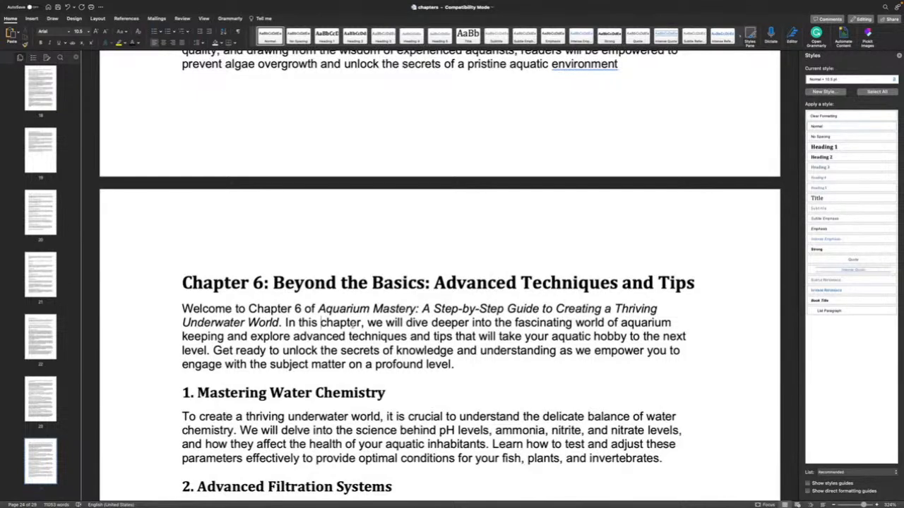
pyautogui.moveTo(182, 308); pyautogui.dragTo(251, 337)
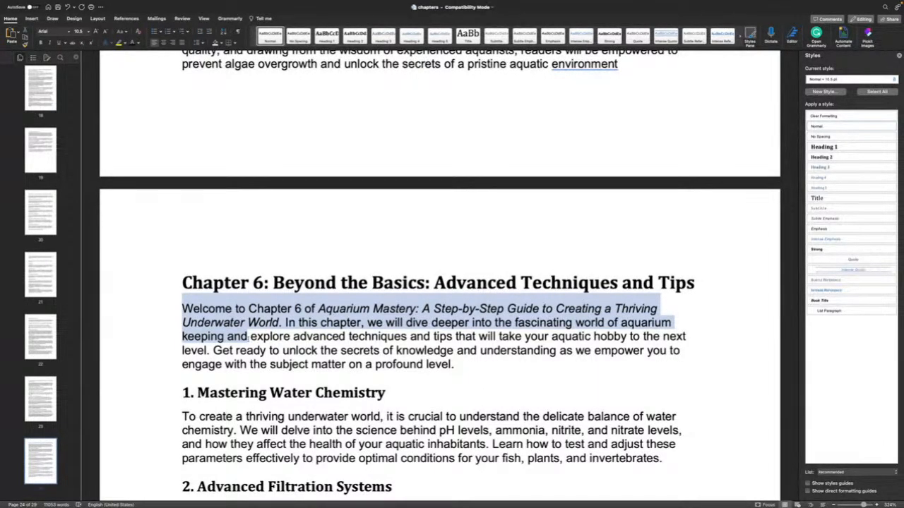
pyautogui.write('Finalluy')
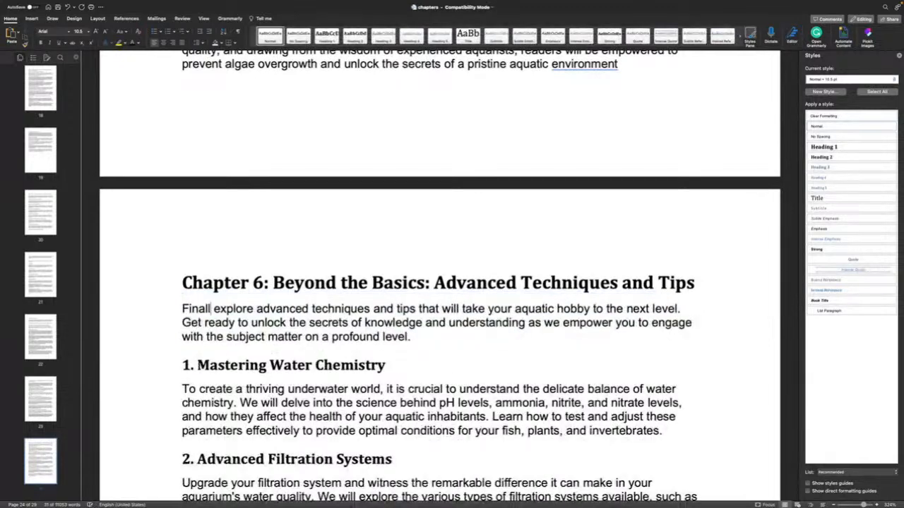
pyautogui.press('BackSpace')
pyautogui.press('BackSpace')
pyautogui.write('y ley')
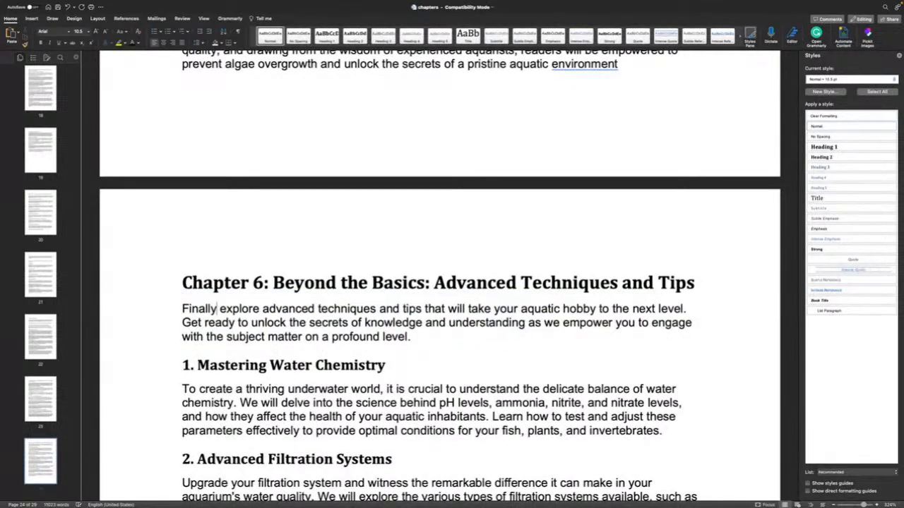
pyautogui.press('BackSpace')
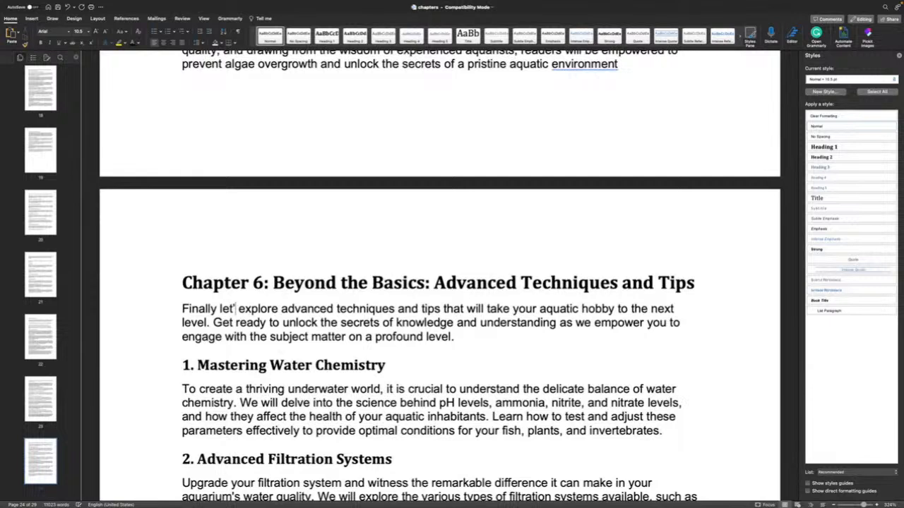
pyautogui.write("t's")
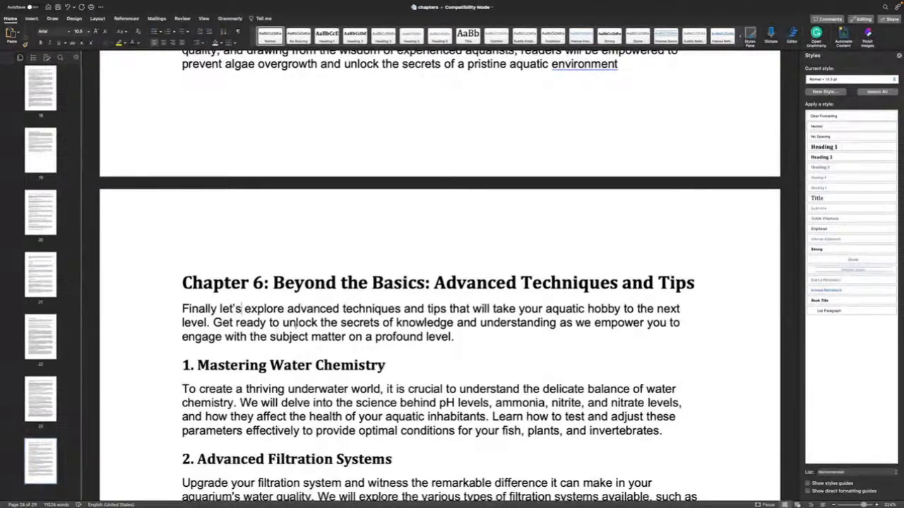
pyautogui.write('some')
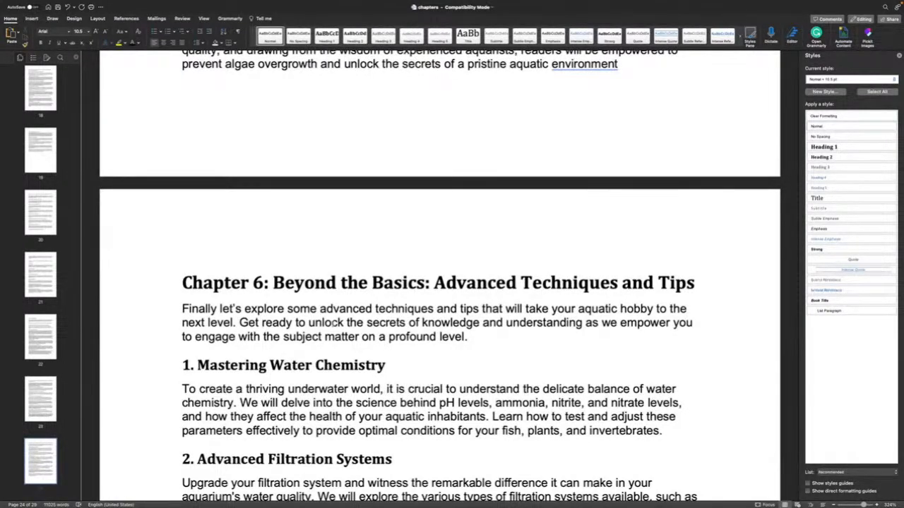
# Delete the closing sentence "Get ready to elevate your aquatic hobby to new heights and embark on a journey of discovery and fulfillment." before section 6.1
pyautogui.scroll(-10, 403, 409)
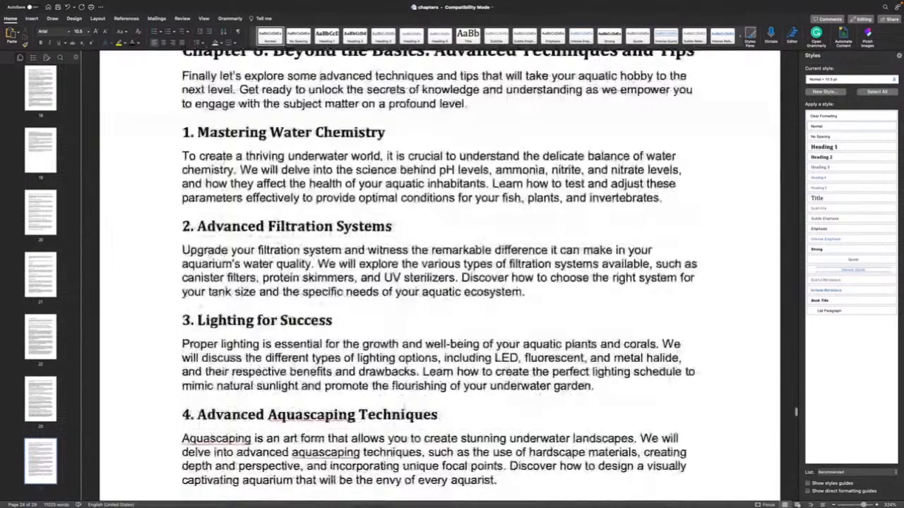
pyautogui.scroll(-5, 403, 283)
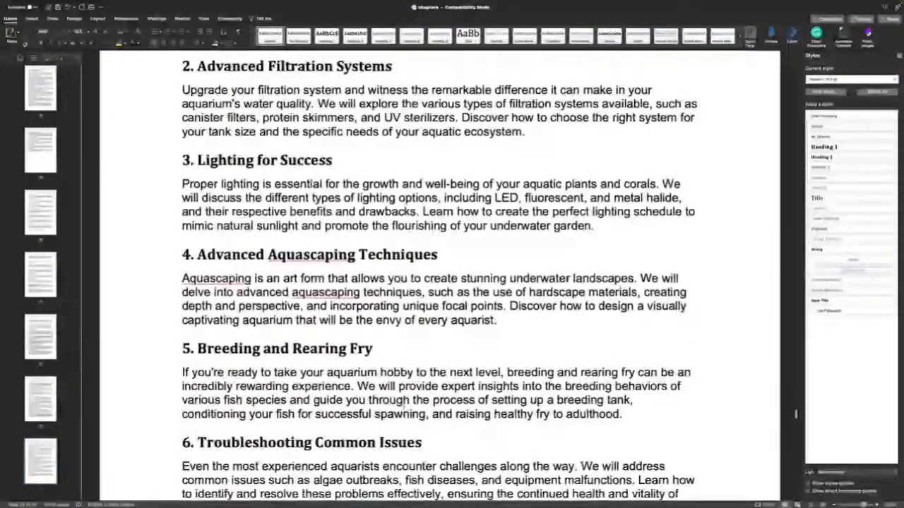
pyautogui.scroll(-5, 795, 415)
pyautogui.scroll(-2, 796, 416)
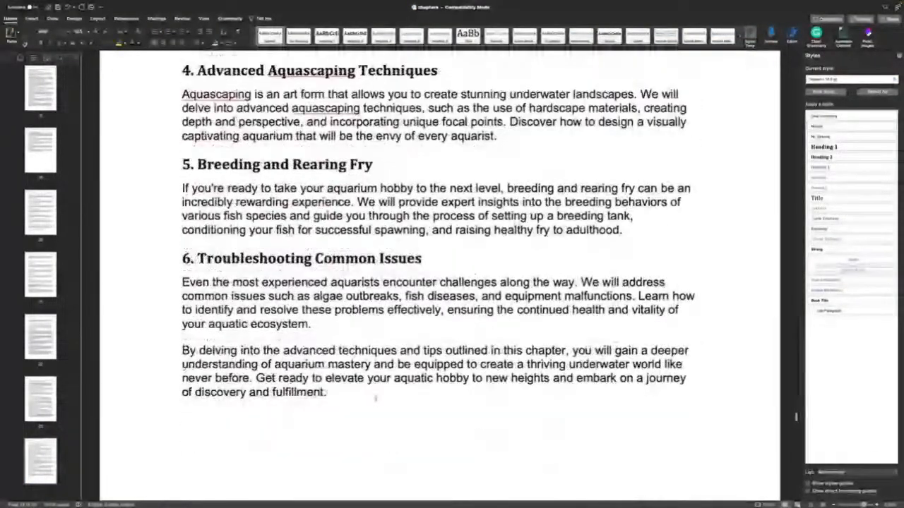
pyautogui.scroll(-1, 375, 398)
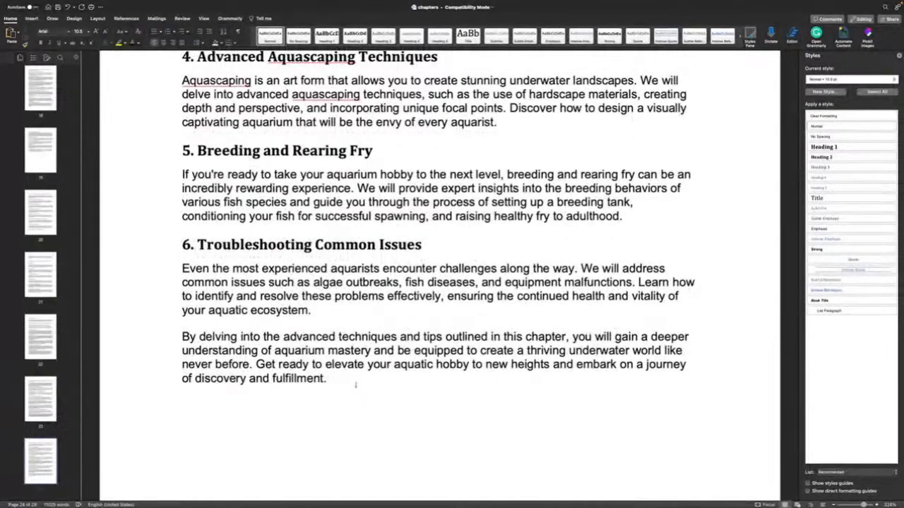
pyautogui.scroll(-10, 355, 384)
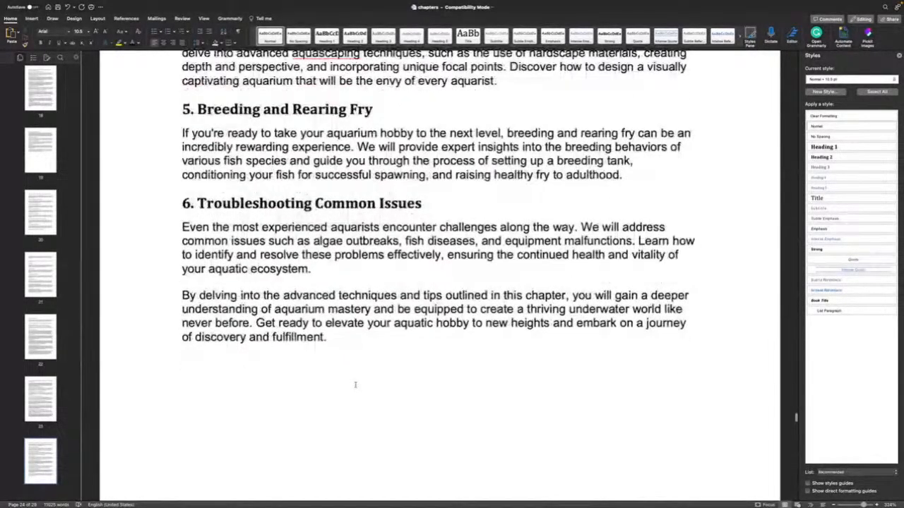
pyautogui.scroll(8, 355, 384)
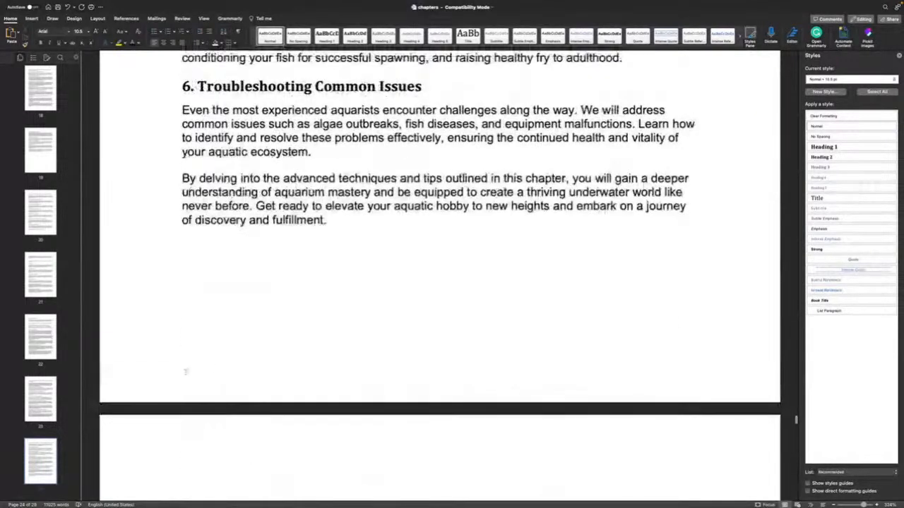
pyautogui.scroll(-9, 142, 377)
pyautogui.scroll(5, 123, 379)
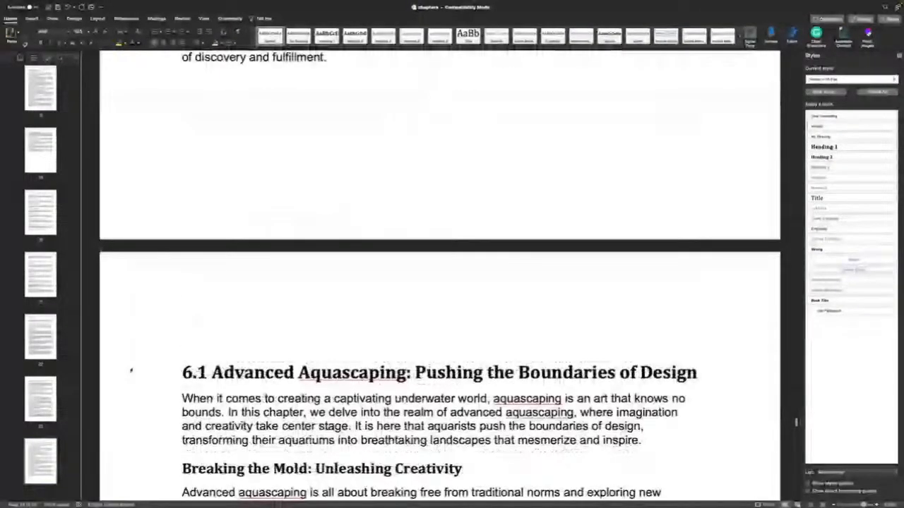
pyautogui.click(201, 208)
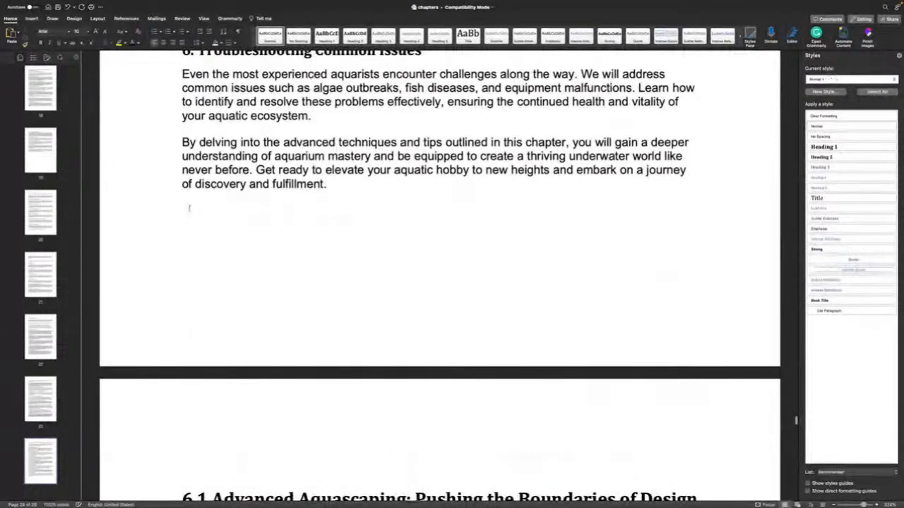
pyautogui.scroll(1, 185, 205)
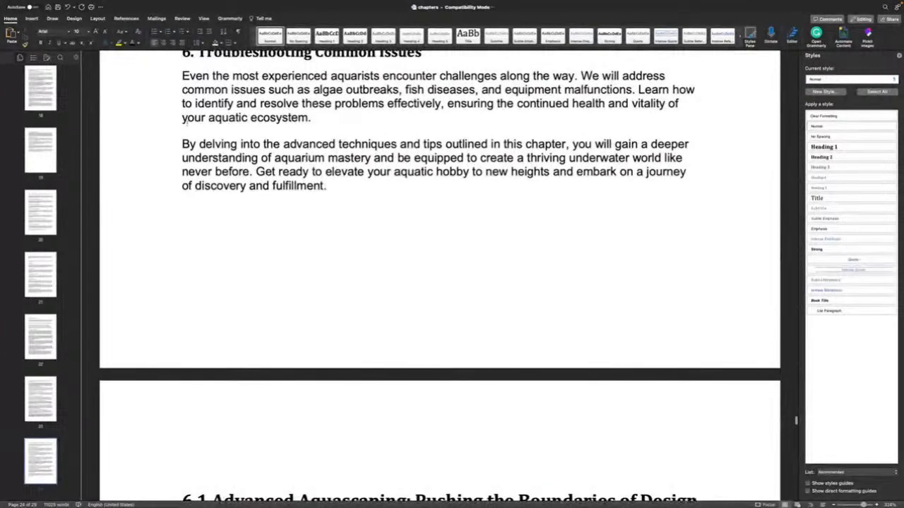
pyautogui.scroll(-1, 185, 210)
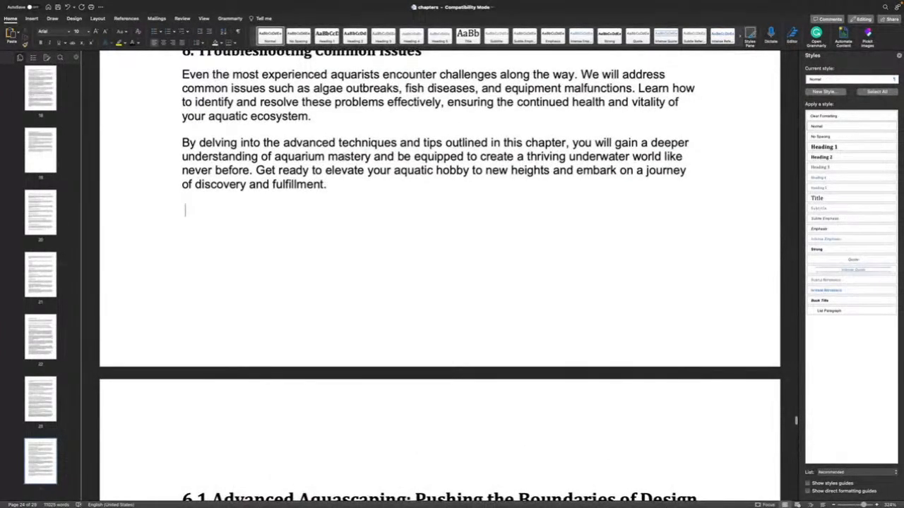
pyautogui.scroll(-1, 563, 158)
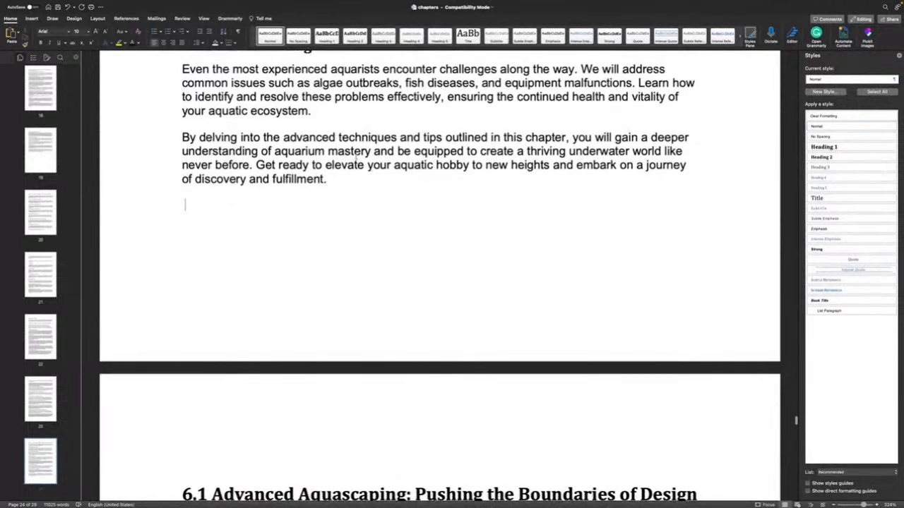
pyautogui.moveTo(254, 164); pyautogui.dragTo(339, 174)
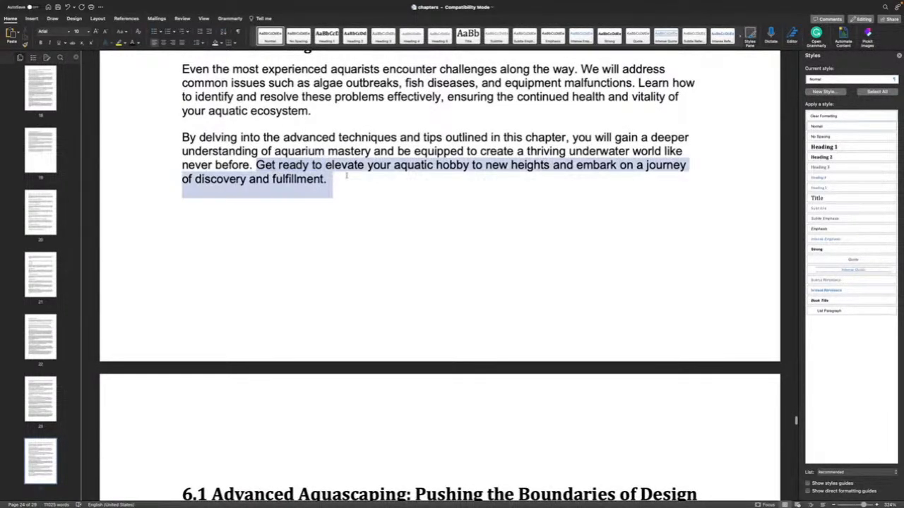
pyautogui.press('BackSpace')
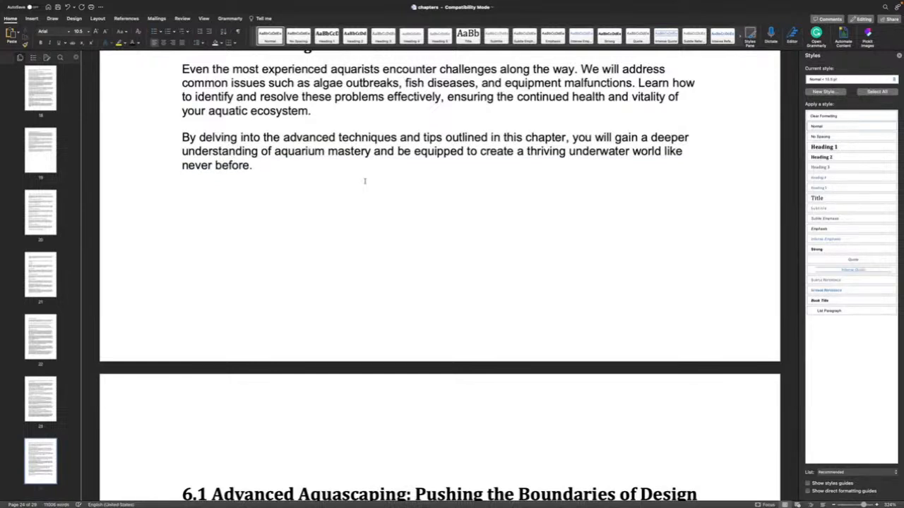
# Remove the page break before section 6.1 and delete the number "6.1" from its Advanced Aquascaping heading
pyautogui.press('Delete')
pyautogui.press('Delete')
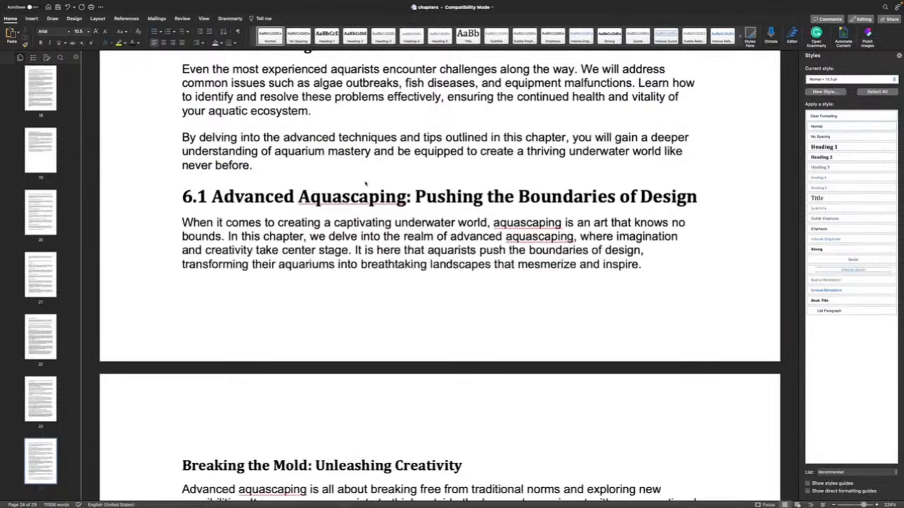
pyautogui.moveTo(213, 195); pyautogui.dragTo(169, 200)
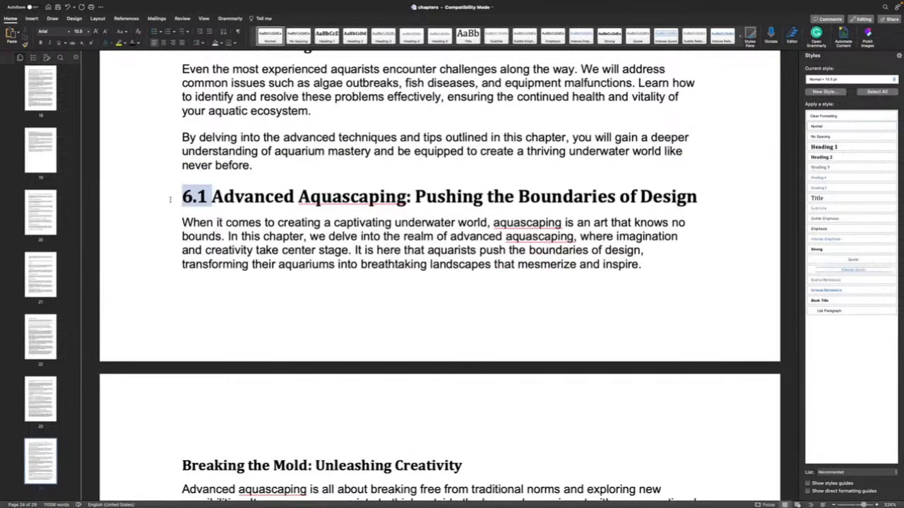
pyautogui.press('BackSpace')
# Remove the page break after the "Pushing the Boundaries: Your Aquascaping Adventure" paragraph so section 6.2 follows on the same page
pyautogui.scroll(-5, 168, 201)
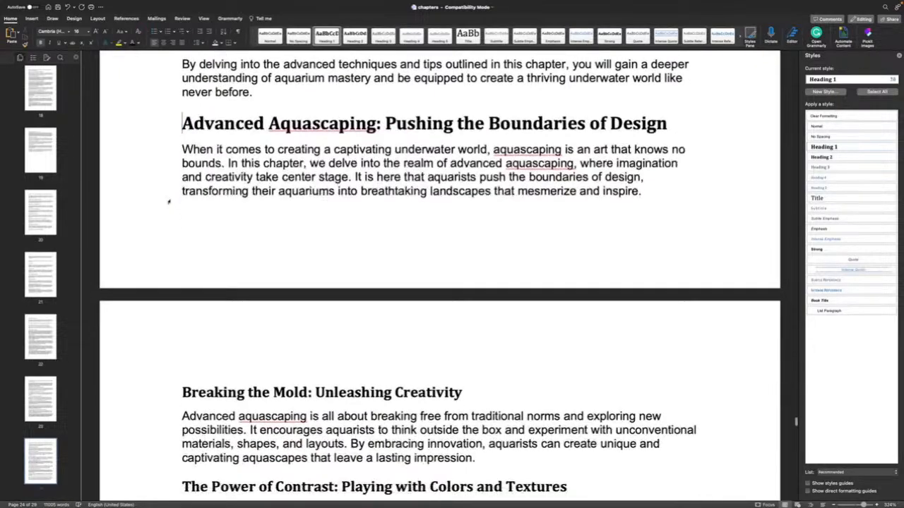
pyautogui.scroll(-10, 168, 202)
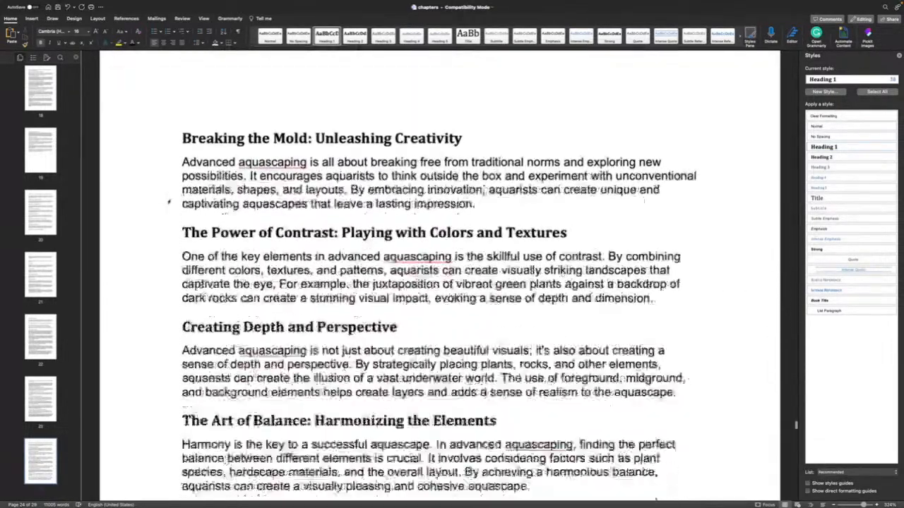
pyautogui.scroll(-10, 168, 201)
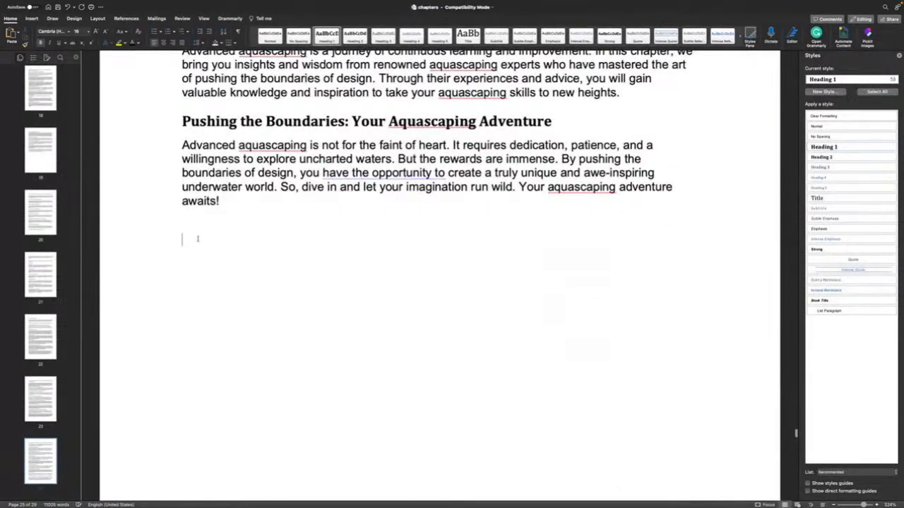
pyautogui.moveTo(191, 227); pyautogui.dragTo(238, 358)
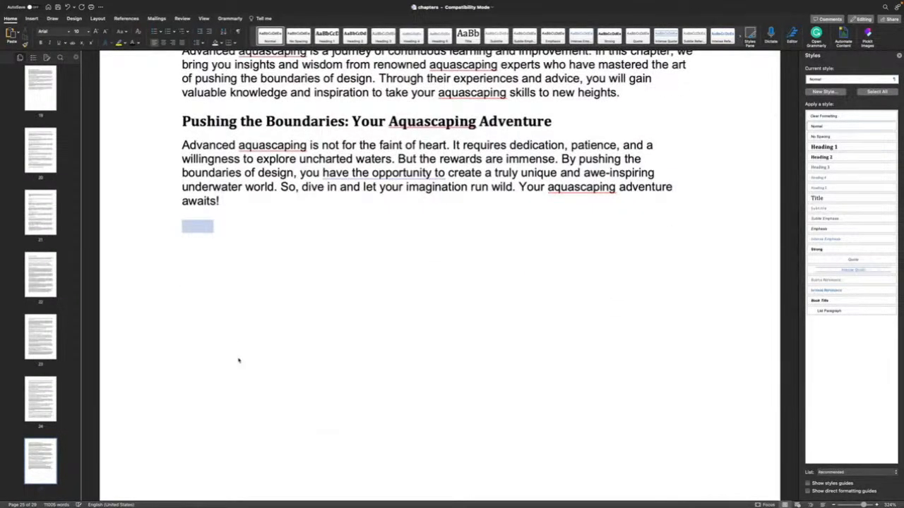
pyautogui.click(240, 357)
pyautogui.press('super+v')
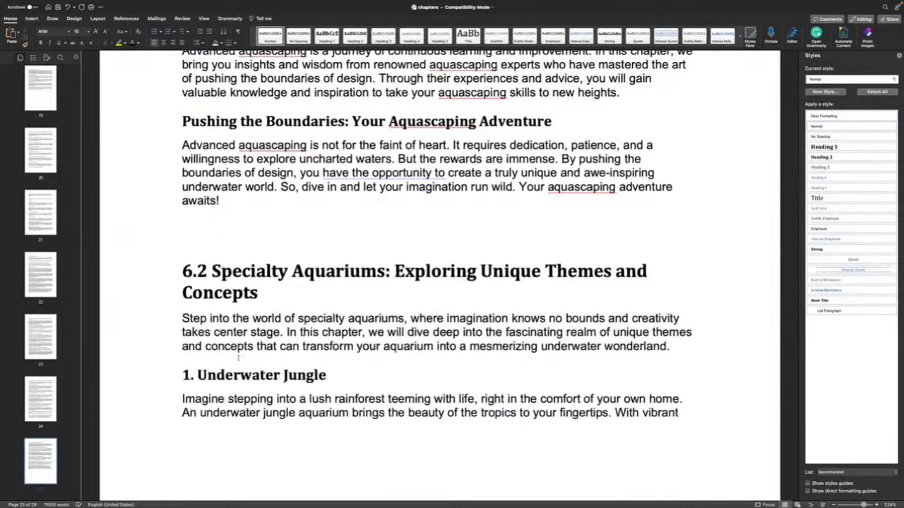
# Delete the number "6.2" from the Specialty Aquariums heading, keeping its capital S, and remove the empty line above it
pyautogui.press('Down')
pyautogui.press('Delete')
pyautogui.press('Delete')
pyautogui.press('Delete')
pyautogui.press('Delete')
pyautogui.press('Delete')
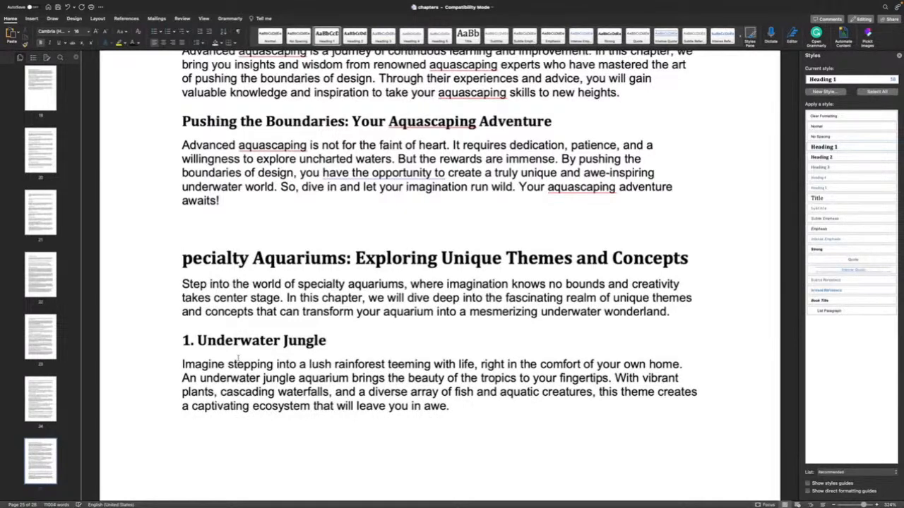
pyautogui.write('S')
pyautogui.press('Up')
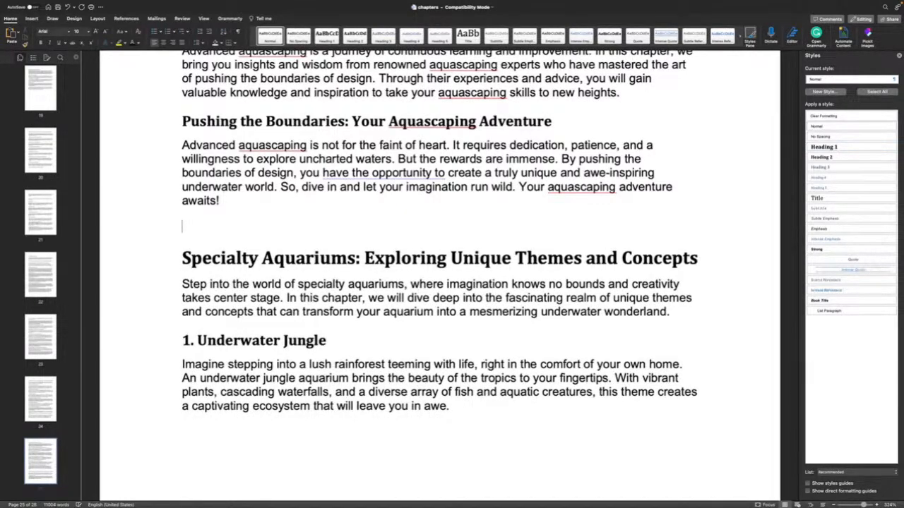
pyautogui.press('BackSpace')
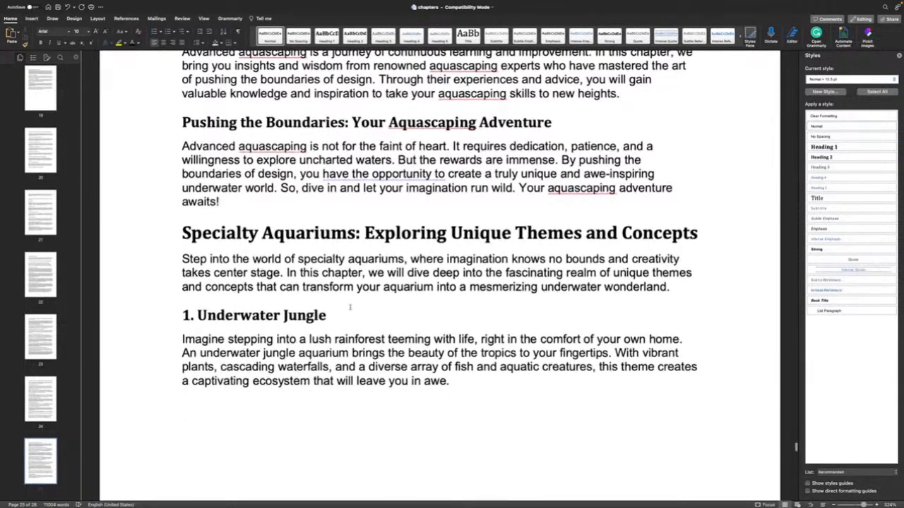
# Split the closing Fantasy Wonderland text into a new paragraph at "Each theme offers" and delete the words "dive in and" from its last sentence
pyautogui.scroll(-5, 343, 290)
pyautogui.scroll(-8, 343, 290)
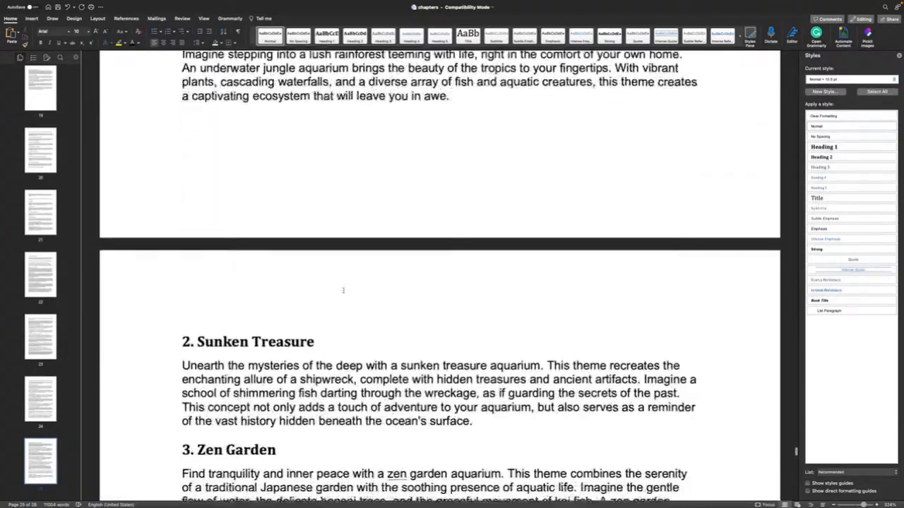
pyautogui.scroll(-13, 343, 290)
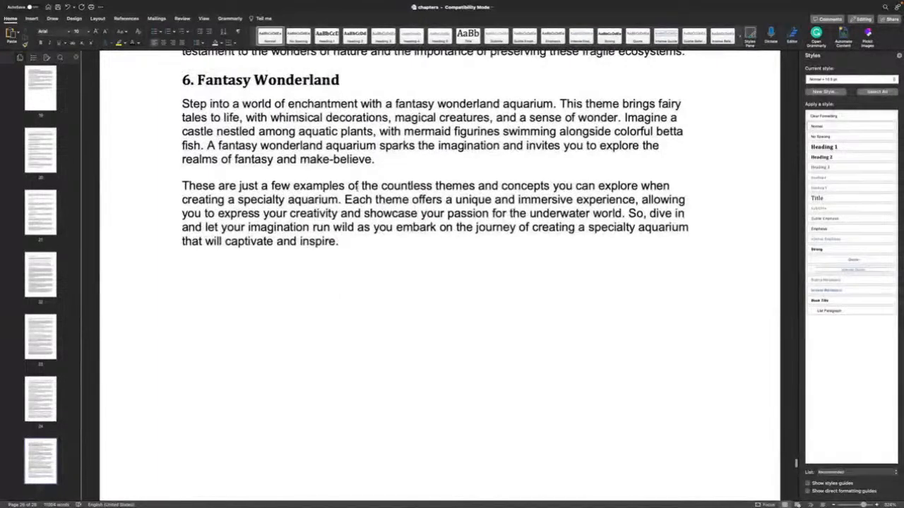
pyautogui.click(345, 200)
pyautogui.press('Return')
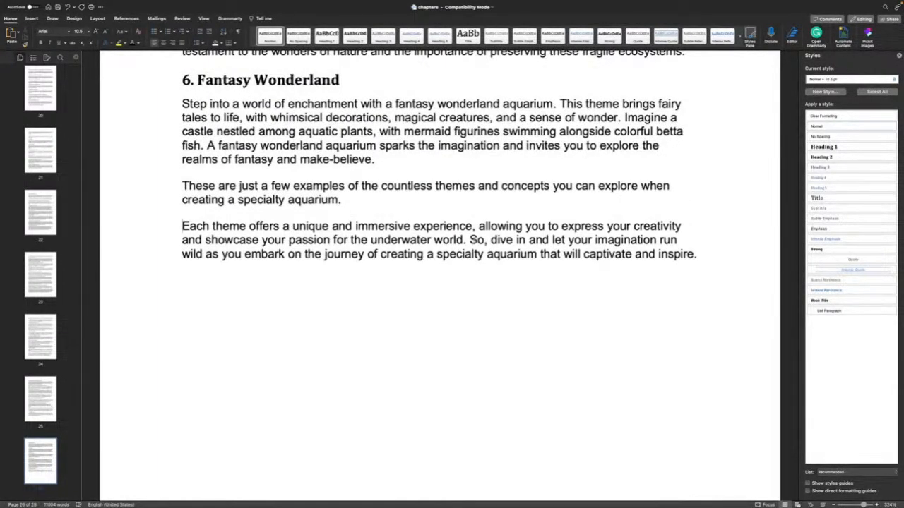
pyautogui.moveTo(470, 240); pyautogui.dragTo(549, 241)
pyautogui.click(497, 242)
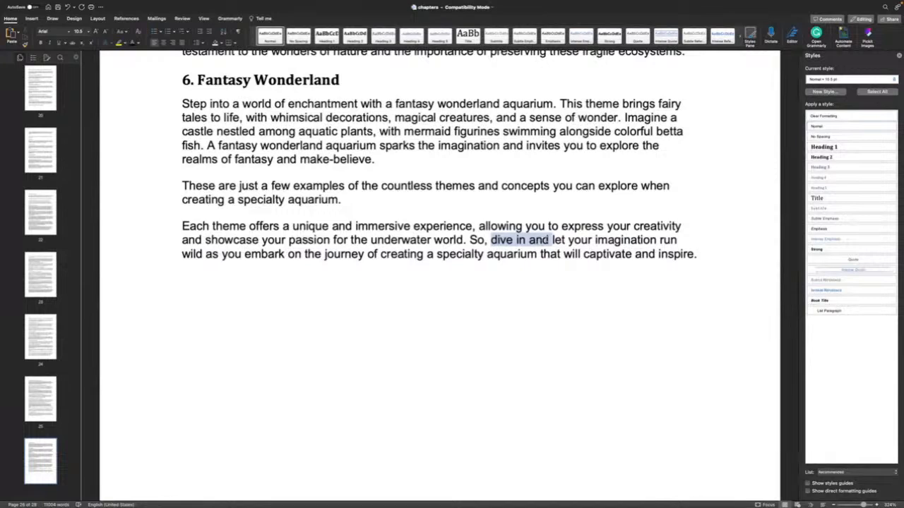
pyautogui.press('BackSpace')
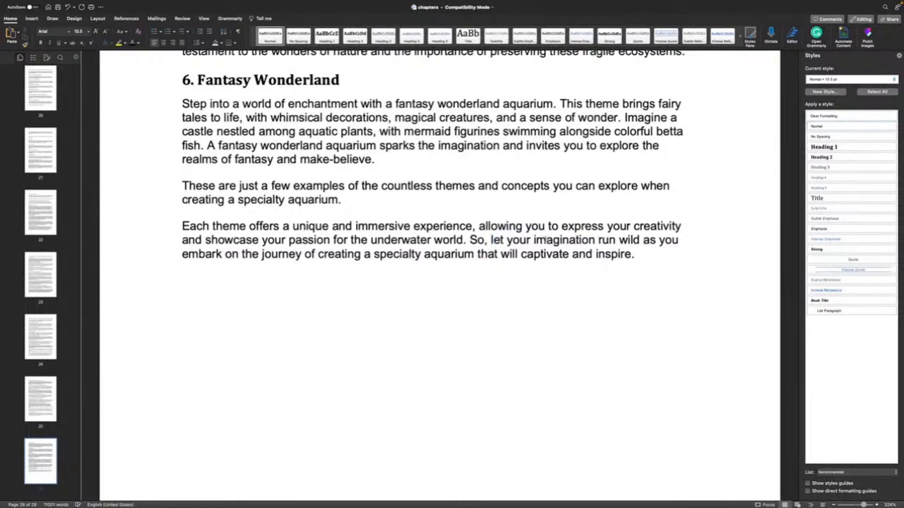
# Remove the page break after the Fantasy Wonderland section so section 6.3 follows on the same page
pyautogui.scroll(-5, 438, 263)
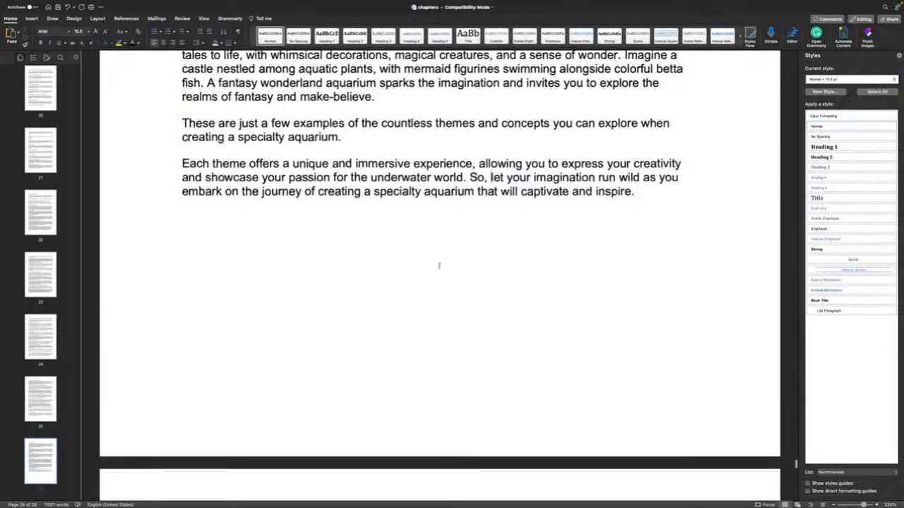
pyautogui.scroll(-4, 438, 266)
pyautogui.scroll(9, 300, 253)
pyautogui.moveTo(196, 274); pyautogui.dragTo(238, 317)
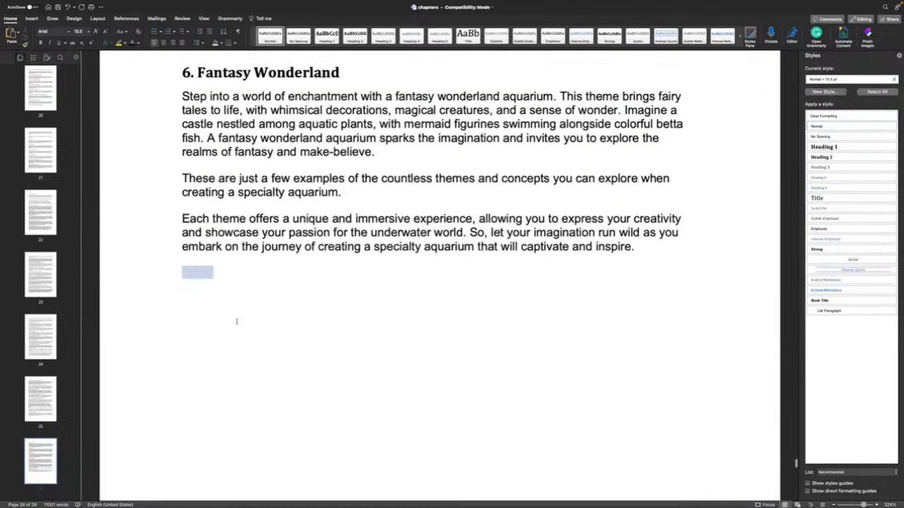
pyautogui.press('BackSpace')
pyautogui.press('BackSpace')
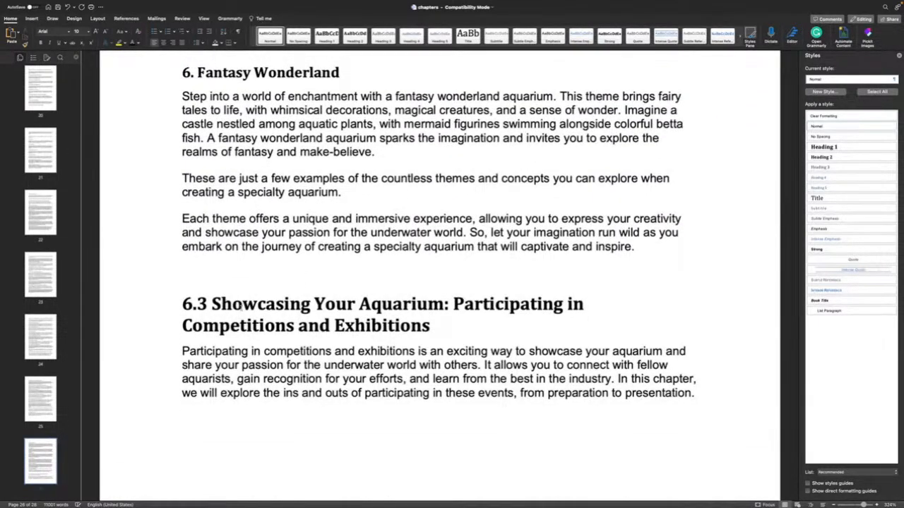
# Delete the number "6.3" from the Showcasing Your Aquarium heading and remove the empty line above it
pyautogui.moveTo(210, 303); pyautogui.dragTo(181, 303)
pyautogui.press('BackSpace')
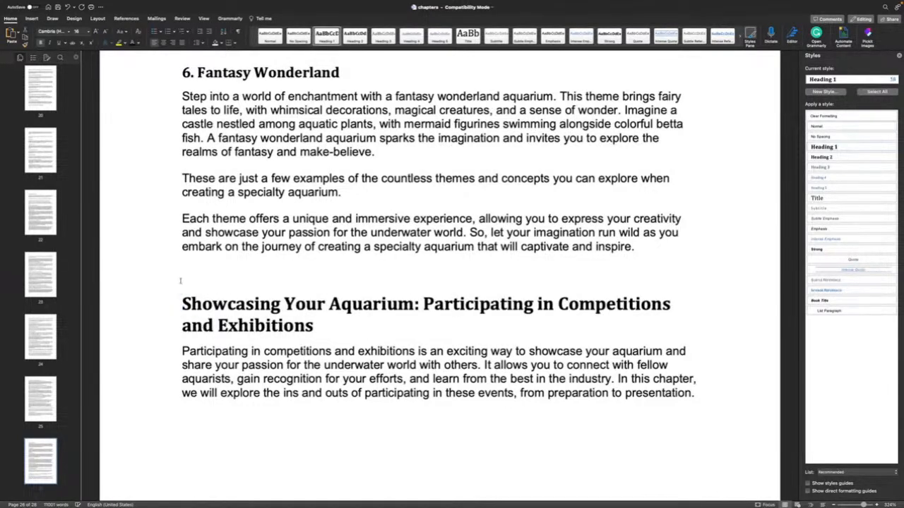
pyautogui.click(194, 272)
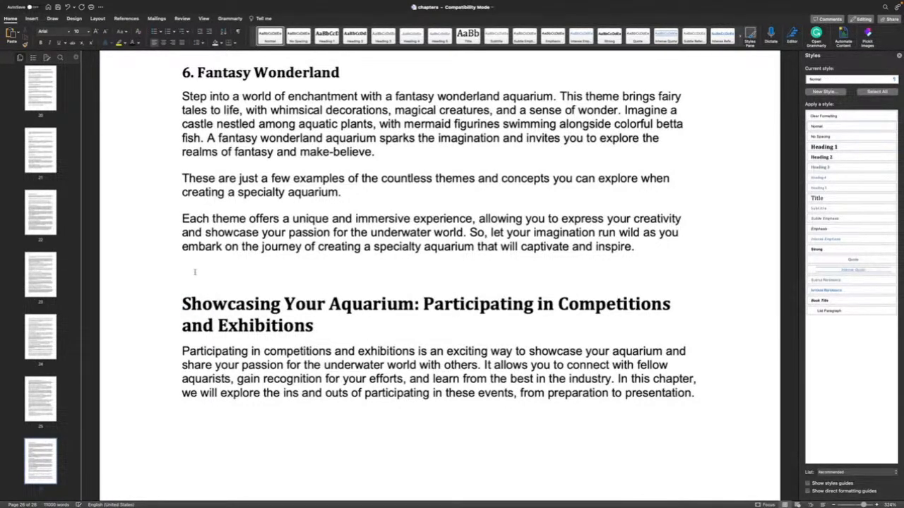
pyautogui.press('Delete')
# Remove the trailing page break and blank page after the Embracing the Experience section at the end of the document
pyautogui.scroll(-5, 196, 282)
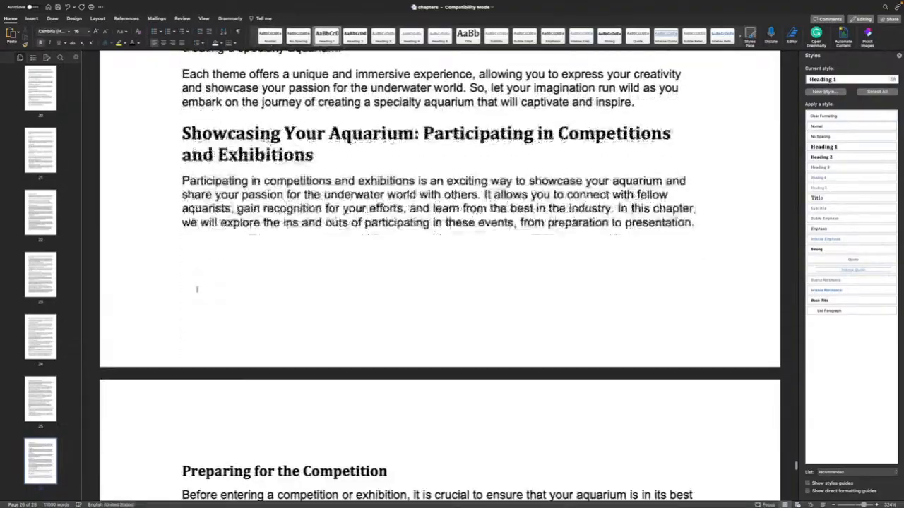
pyautogui.scroll(-10, 197, 288)
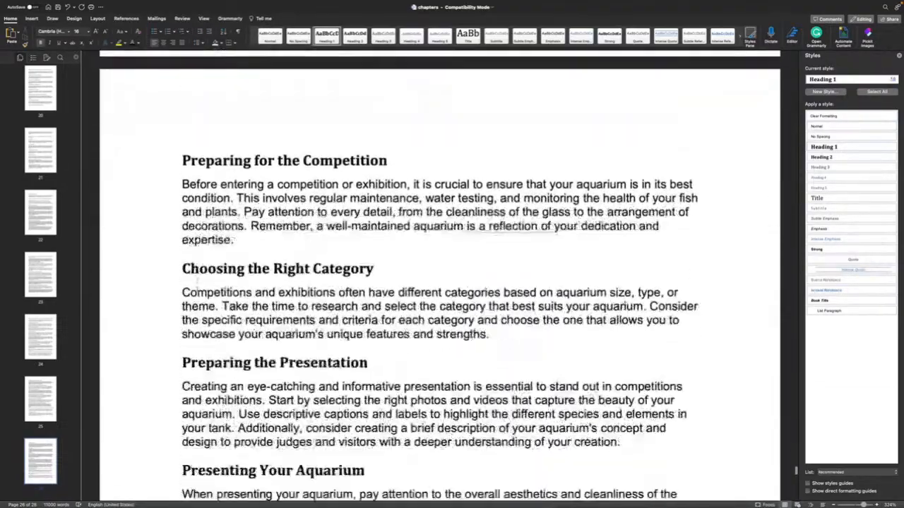
pyautogui.scroll(-9, 197, 288)
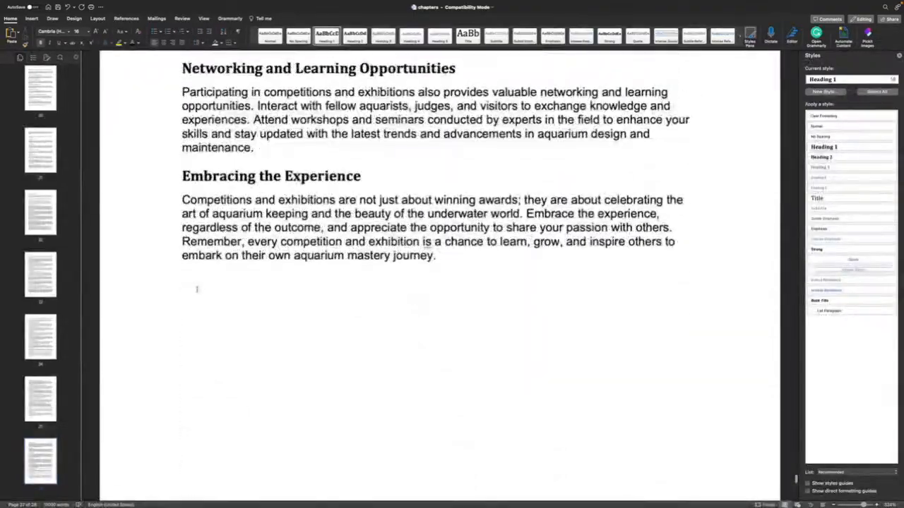
pyautogui.scroll(-12, 197, 289)
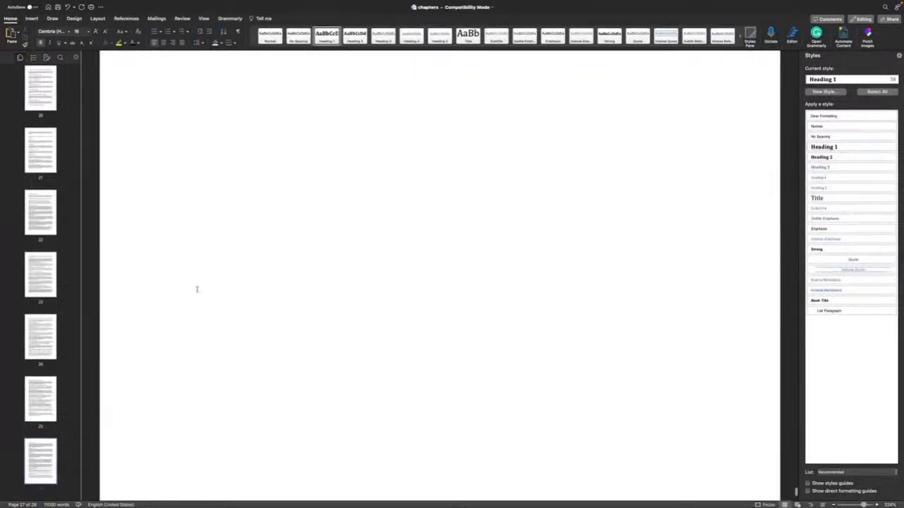
pyautogui.scroll(8, 197, 289)
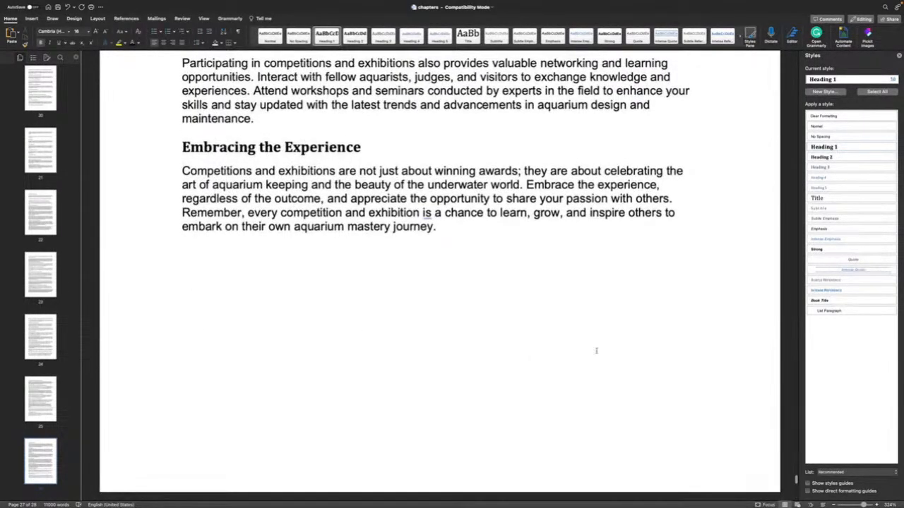
pyautogui.moveTo(477, 232); pyautogui.dragTo(496, 494)
pyautogui.press('BackSpace')
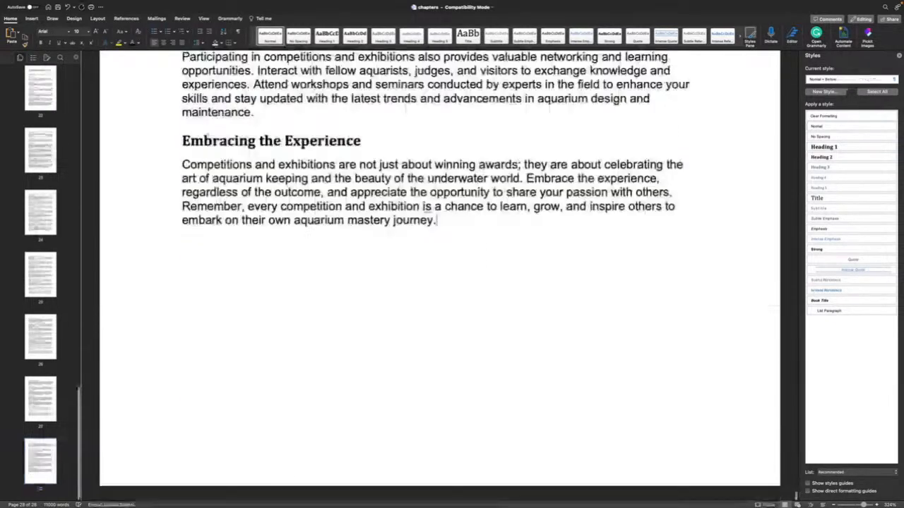
# Review the layout of the cleaned-up chapters from the end of the book back to the title page and Chapter 1
pyautogui.scroll(20, 438, 283)
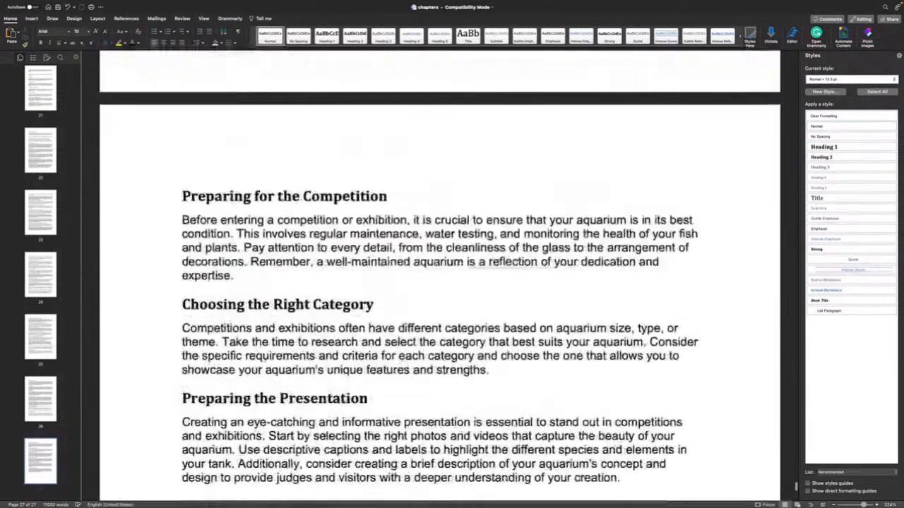
pyautogui.scroll(20, 445, 358)
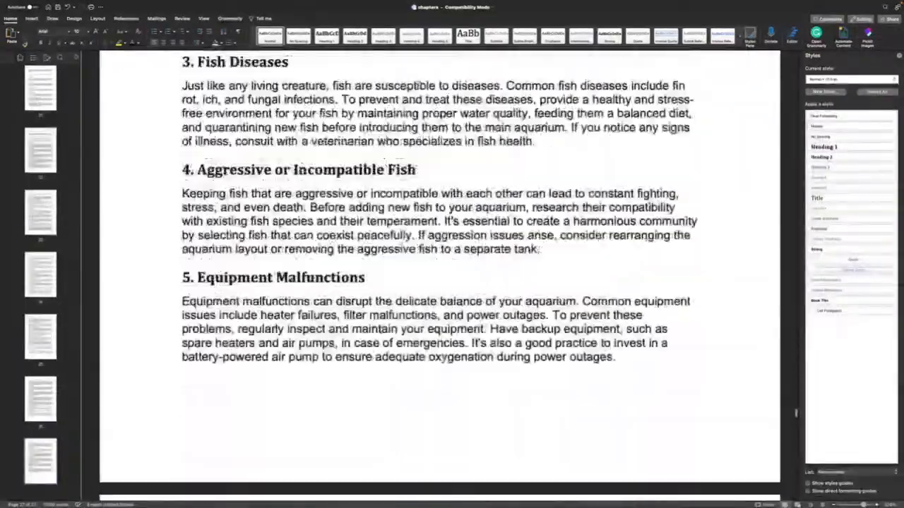
pyautogui.scroll(15, 444, 358)
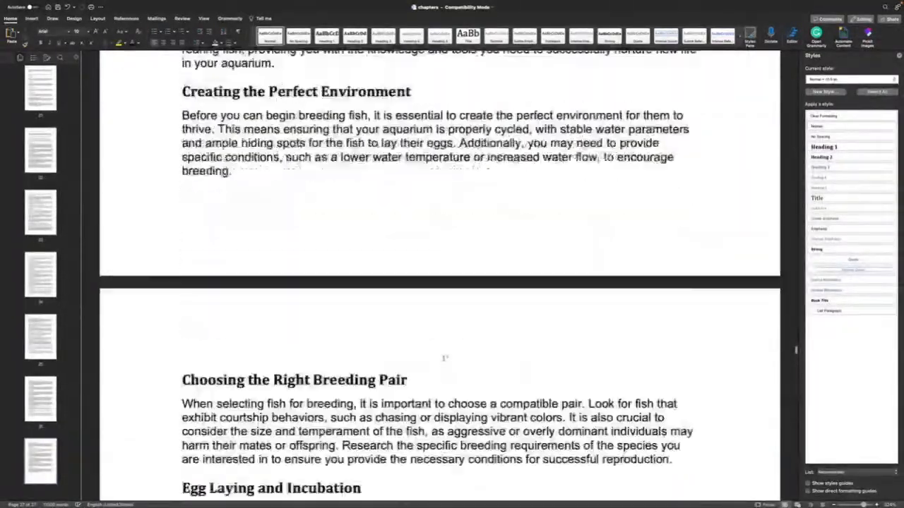
pyautogui.scroll(-6, 444, 358)
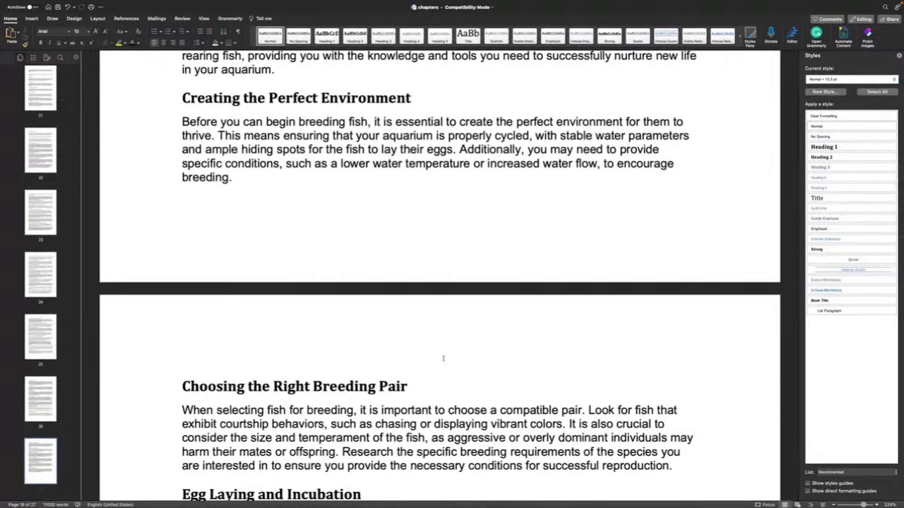
pyautogui.scroll(-15, 332, 292)
pyautogui.scroll(10, 332, 292)
pyautogui.scroll(15, 331, 292)
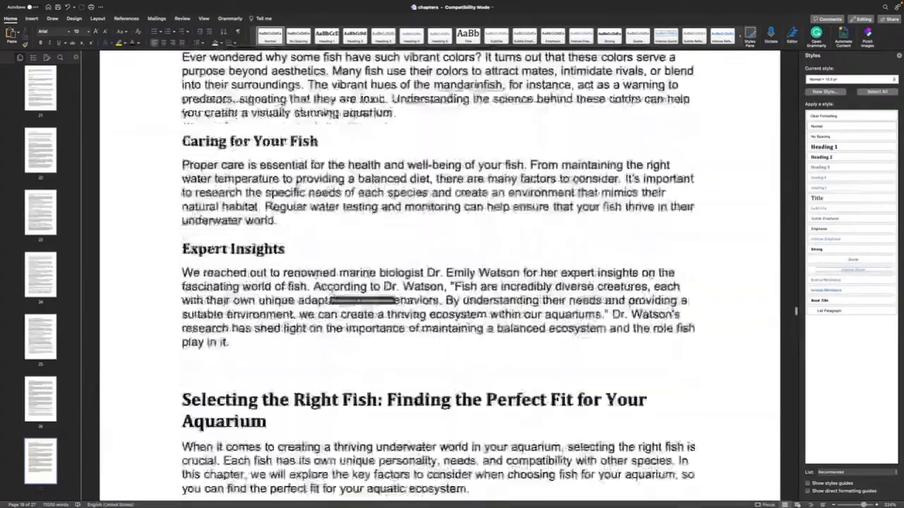
pyautogui.scroll(-3, 331, 292)
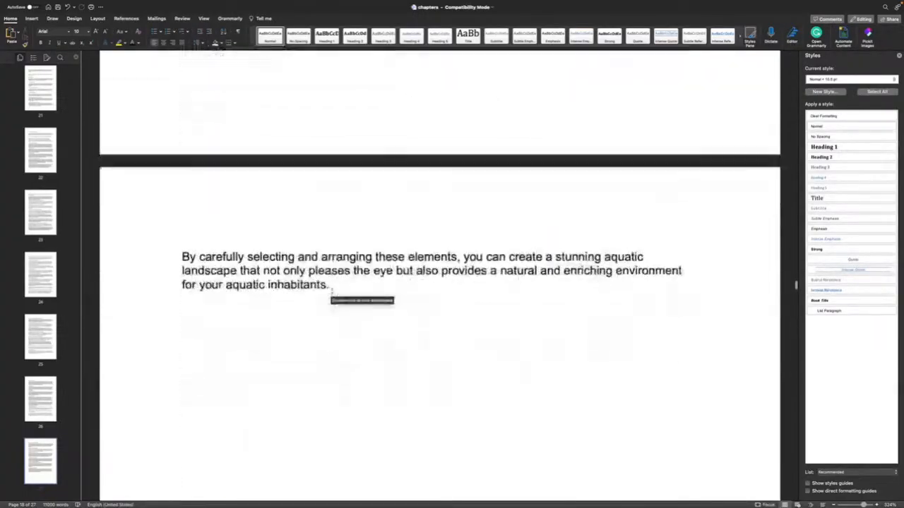
pyautogui.scroll(15, 331, 292)
pyautogui.scroll(-20, 332, 292)
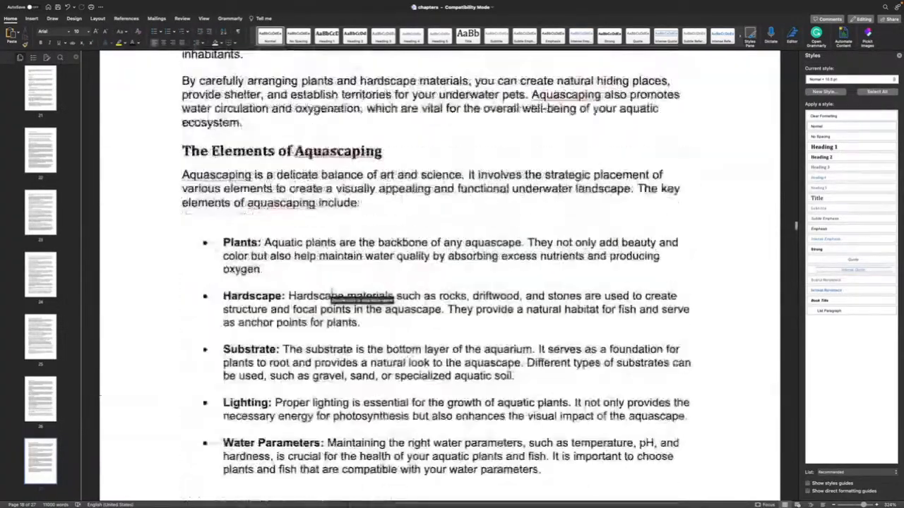
pyautogui.scroll(20, 331, 292)
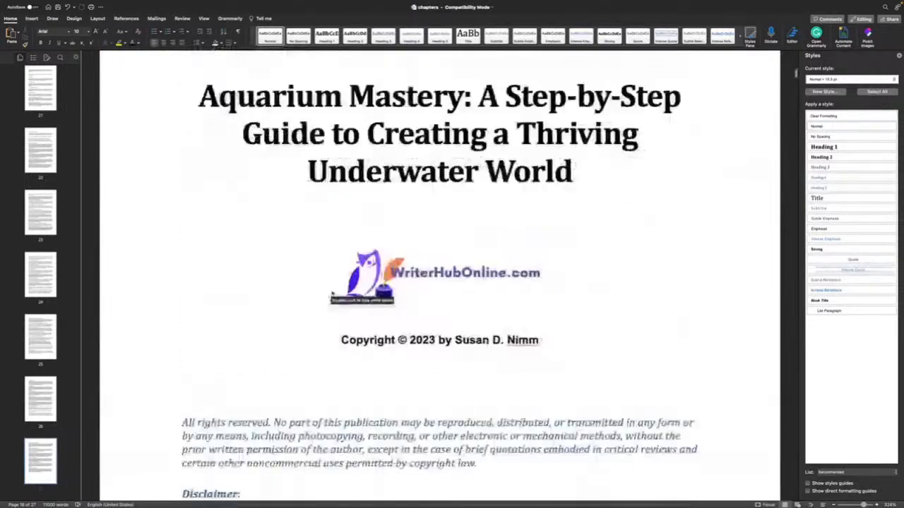
pyautogui.scroll(-10, 331, 291)
pyautogui.scroll(-20, 331, 291)
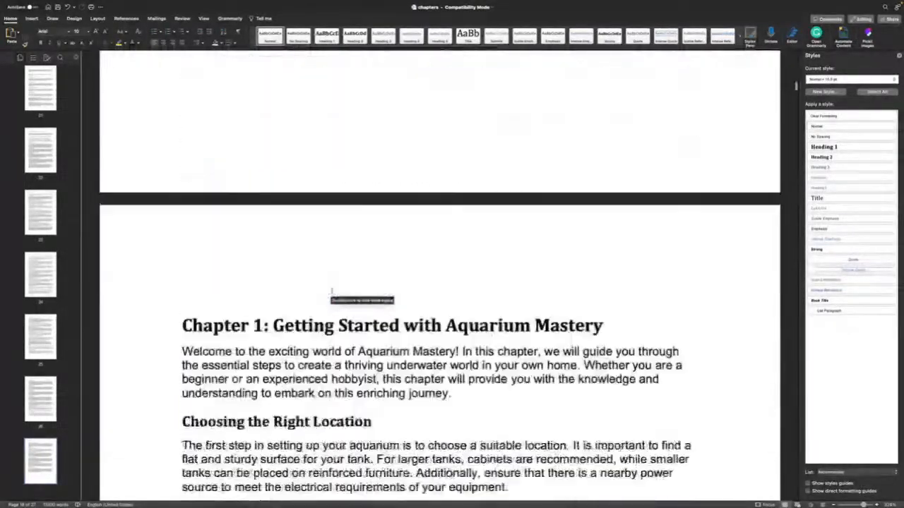
# Add an empty line below the Choosing the Right Tank paragraph and open the list of picture sources
pyautogui.scroll(5, 331, 292)
pyautogui.scroll(2, 331, 291)
pyautogui.scroll(-10, 331, 291)
pyautogui.scroll(-10, 360, 299)
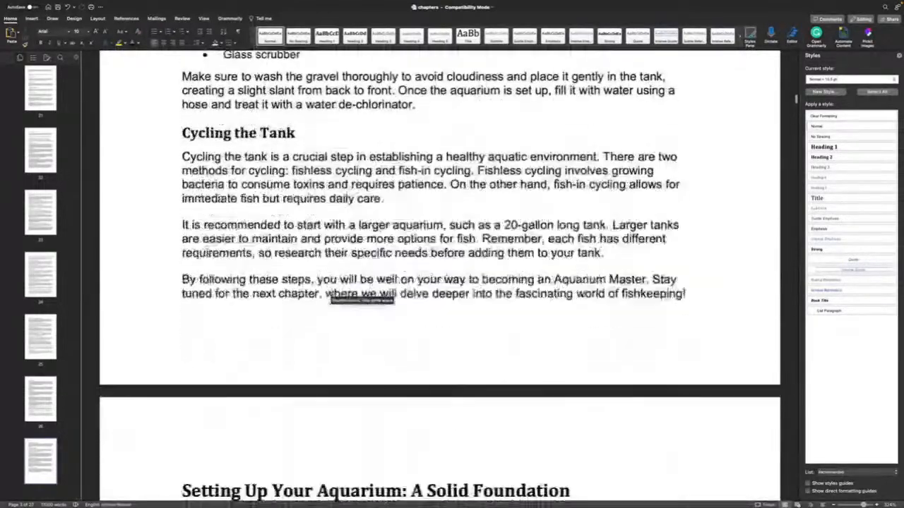
pyautogui.scroll(-3, 347, 306)
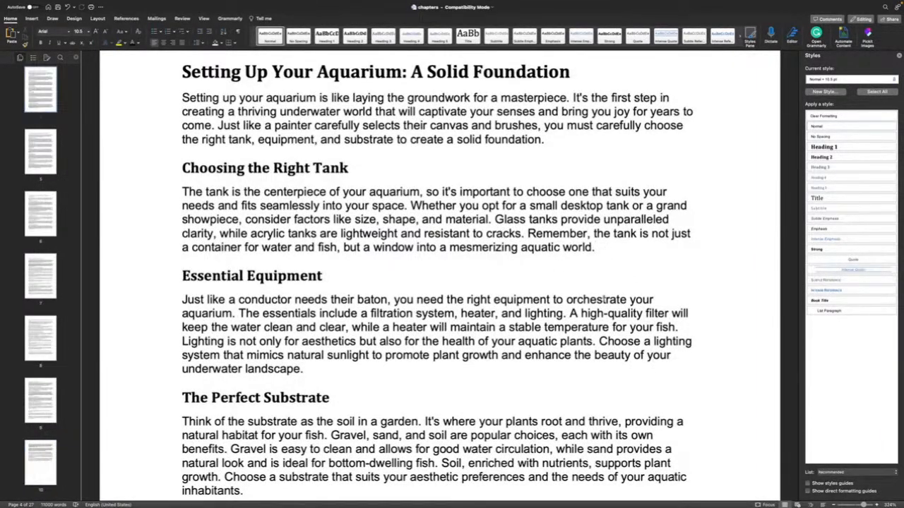
pyautogui.press('Return')
pyautogui.scroll(1, 600, 129)
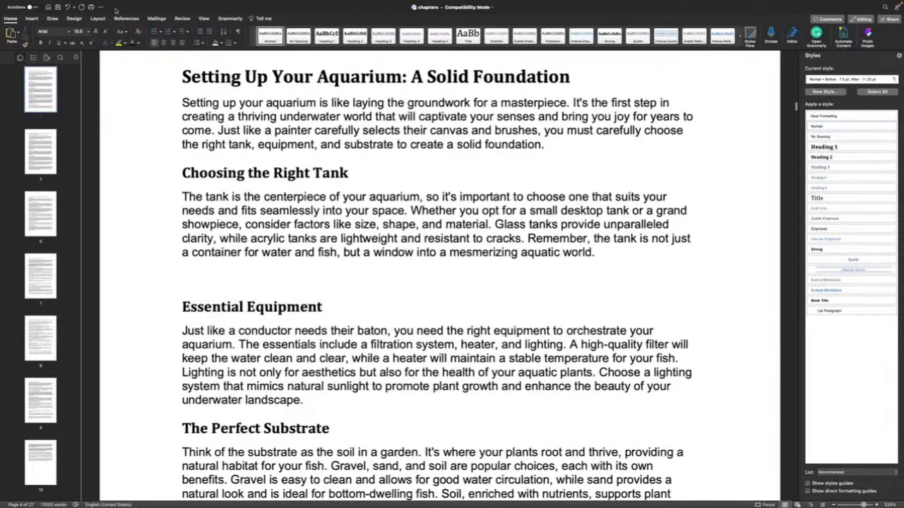
pyautogui.click(31, 19)
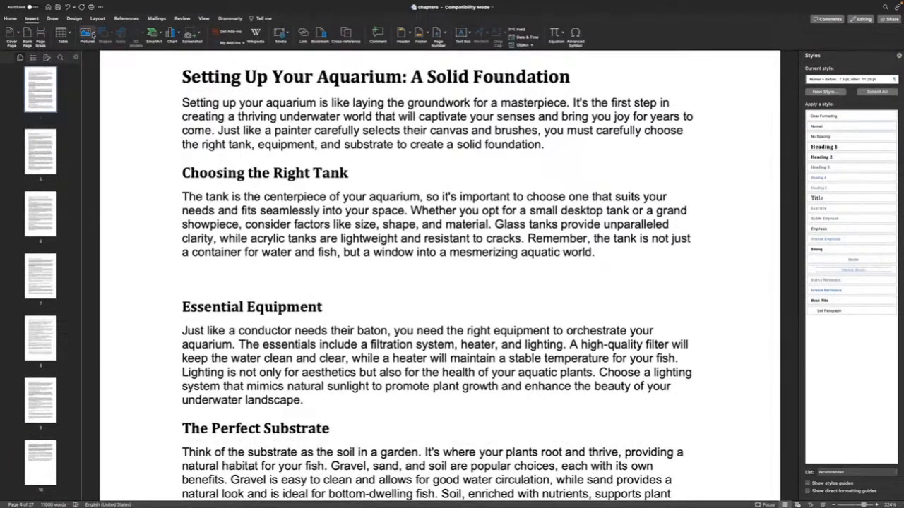
pyautogui.click(91, 33)
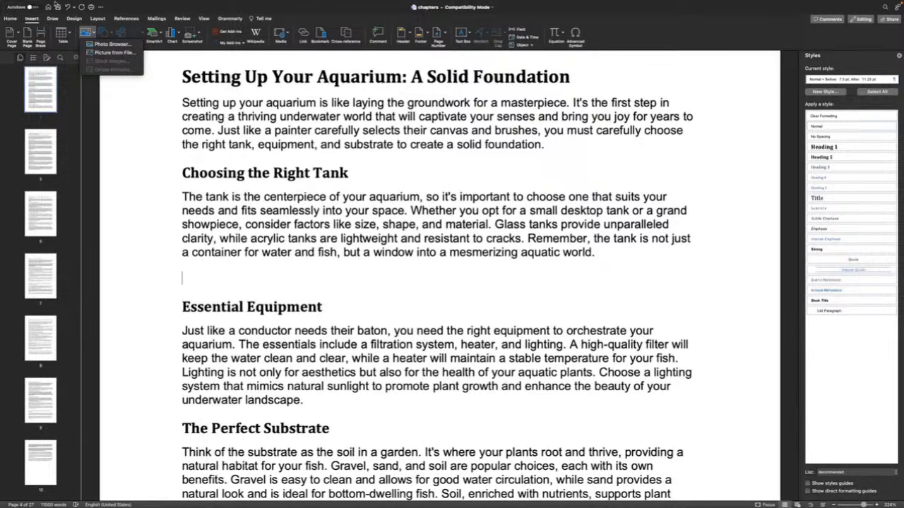
# Save the document as chapters.docx in Word Document format, replacing the existing file and accepting the file format update
pyautogui.moveTo(11, 3)
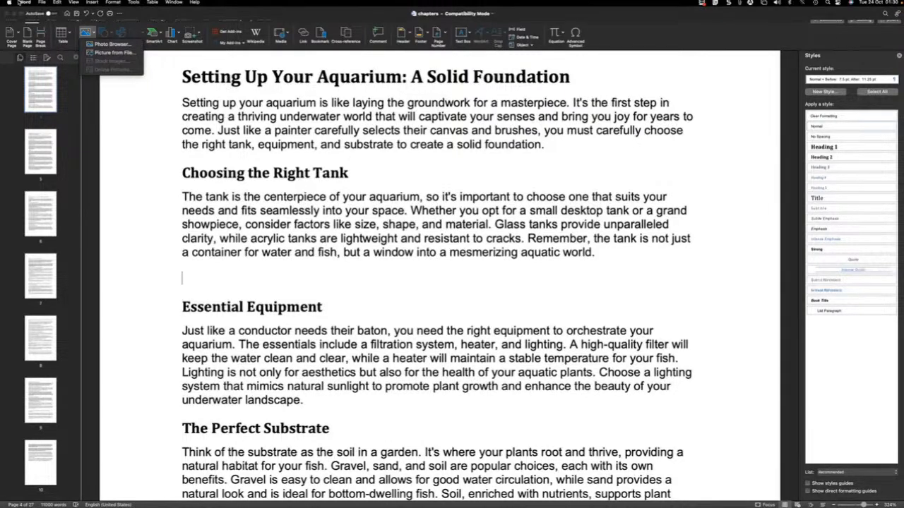
pyautogui.click(41, 4)
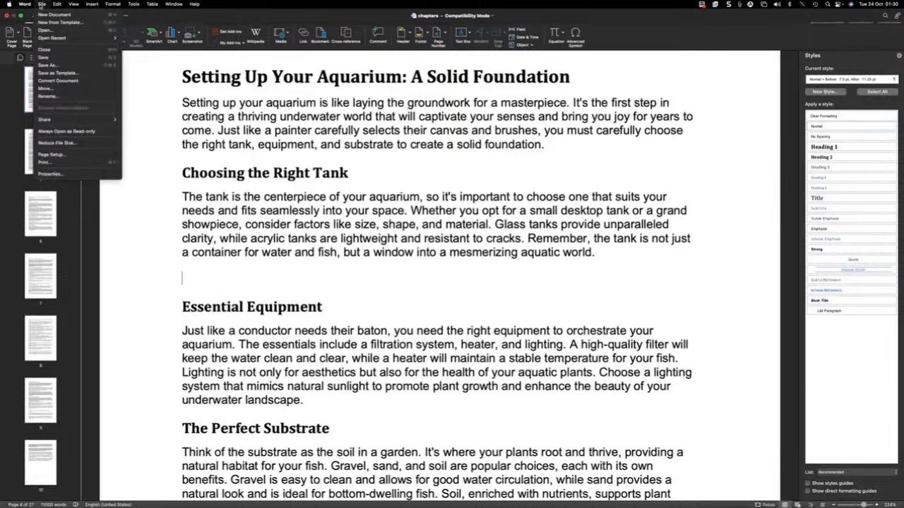
pyautogui.click(50, 65)
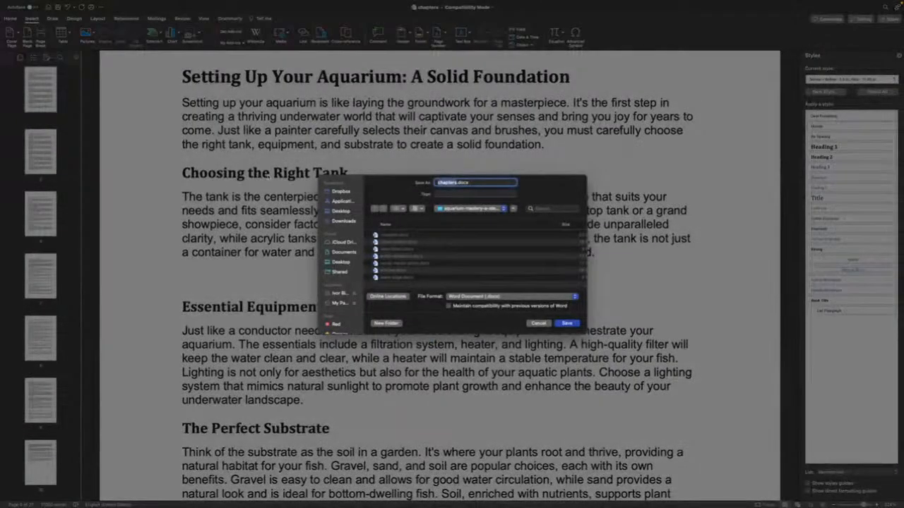
pyautogui.press('Return')
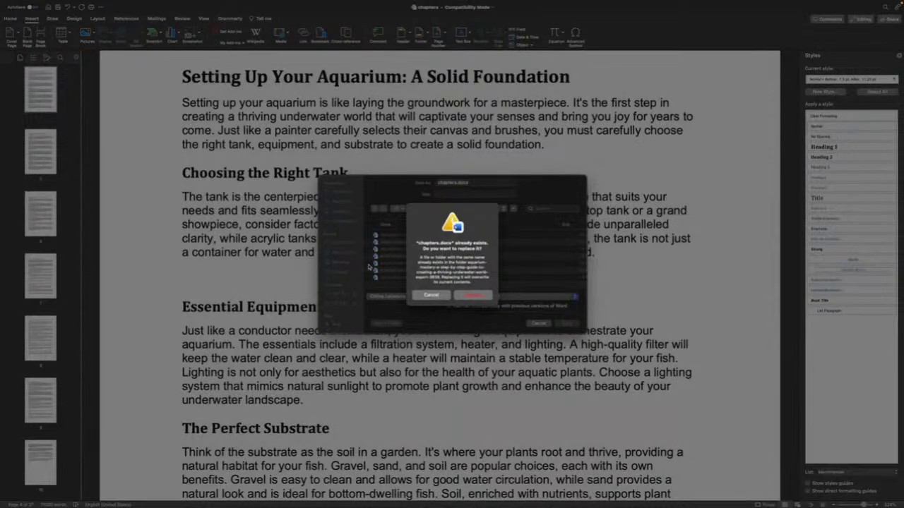
pyautogui.click(460, 296)
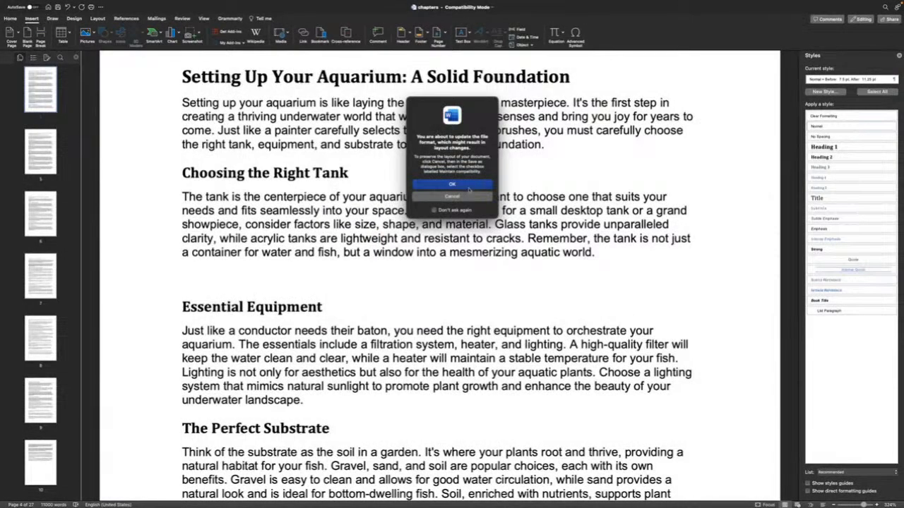
pyautogui.click(469, 185)
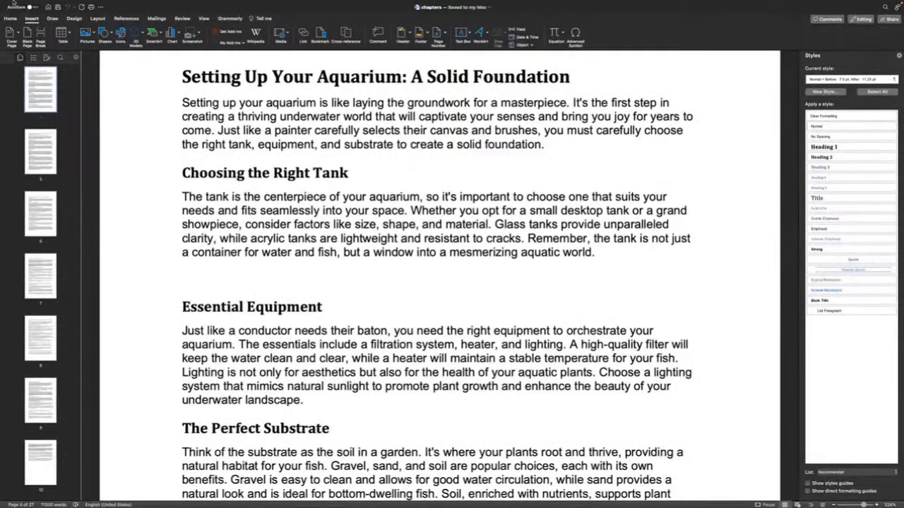
# Save a copy of the document in the same folder under the name Fishaqua in Word Document format
pyautogui.moveTo(14, 2)
pyautogui.click(42, 3)
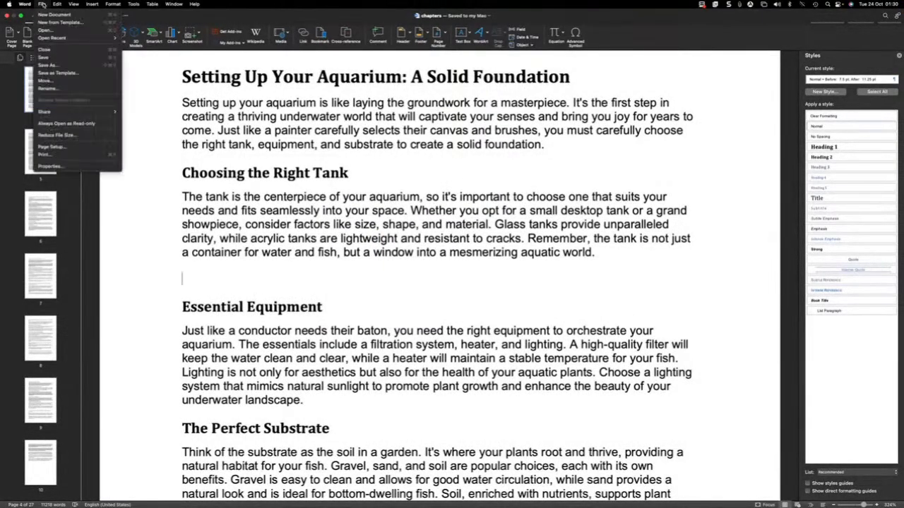
pyautogui.click(61, 67)
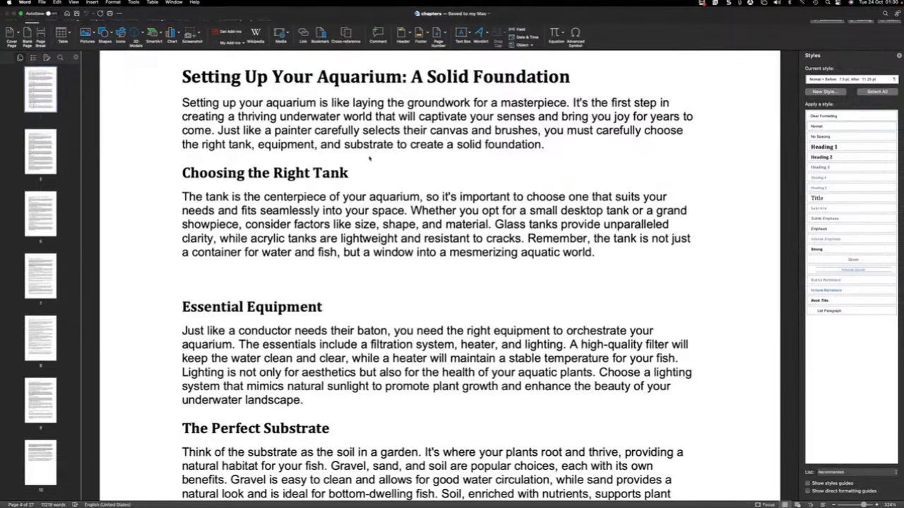
pyautogui.press('super+shift+s')
pyautogui.write('8.docx')
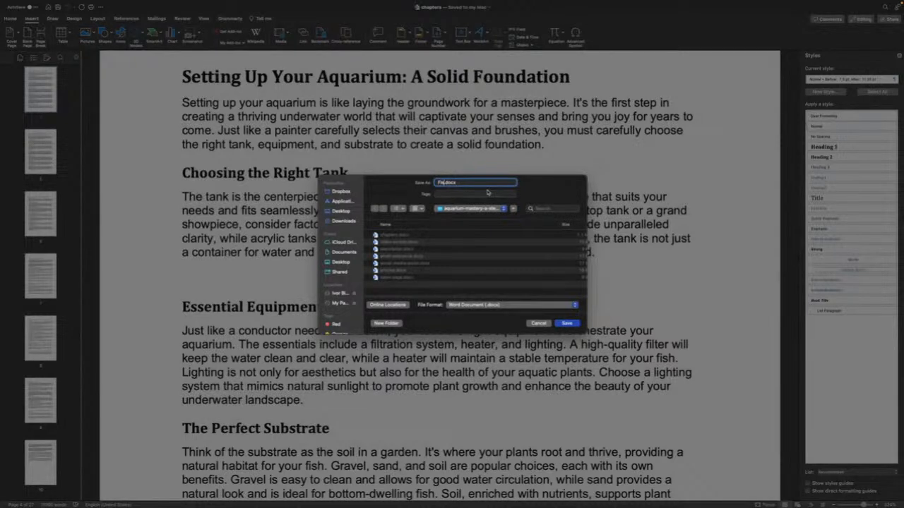
pyautogui.write('iverr')
pyautogui.press('BackSpace')
pyautogui.press('BackSpace')
pyautogui.press('BackSpace')
pyautogui.press('Return')
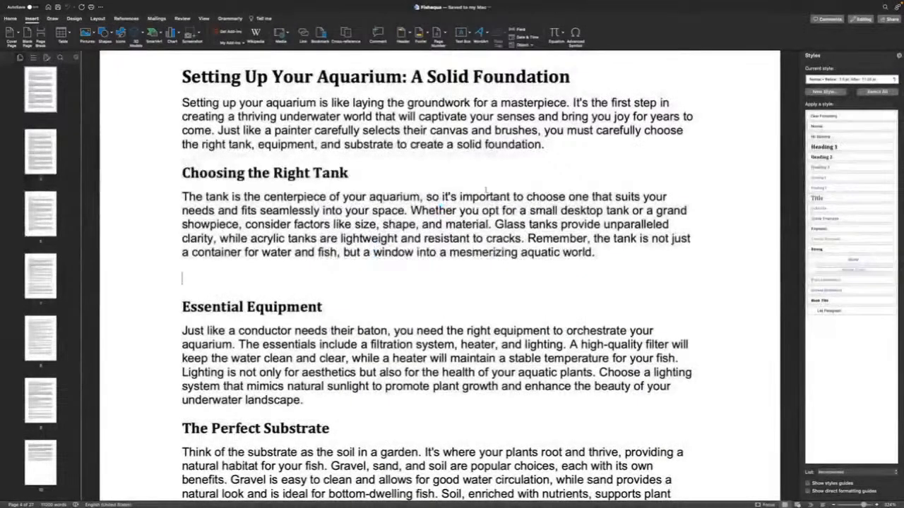
# Search the online pictures for "aquarium" to illustrate the Choosing the Right Tank section
pyautogui.click(94, 34)
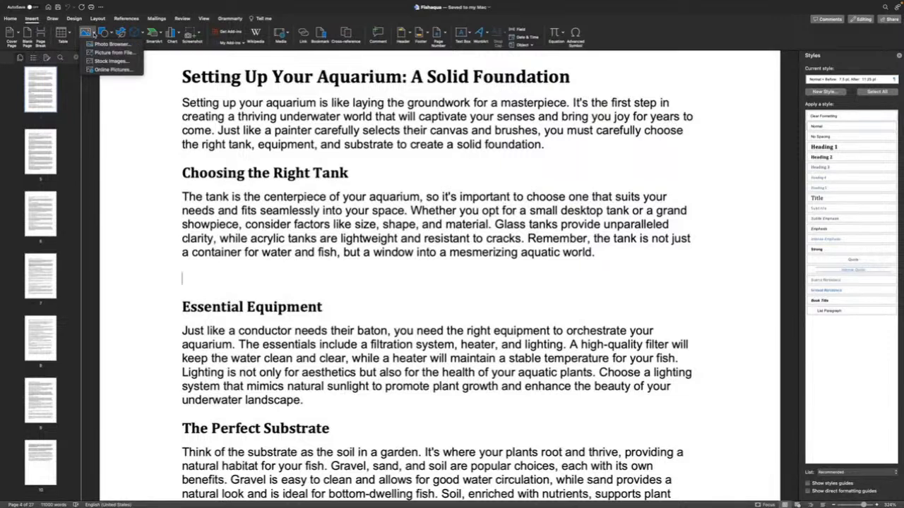
pyautogui.click(102, 70)
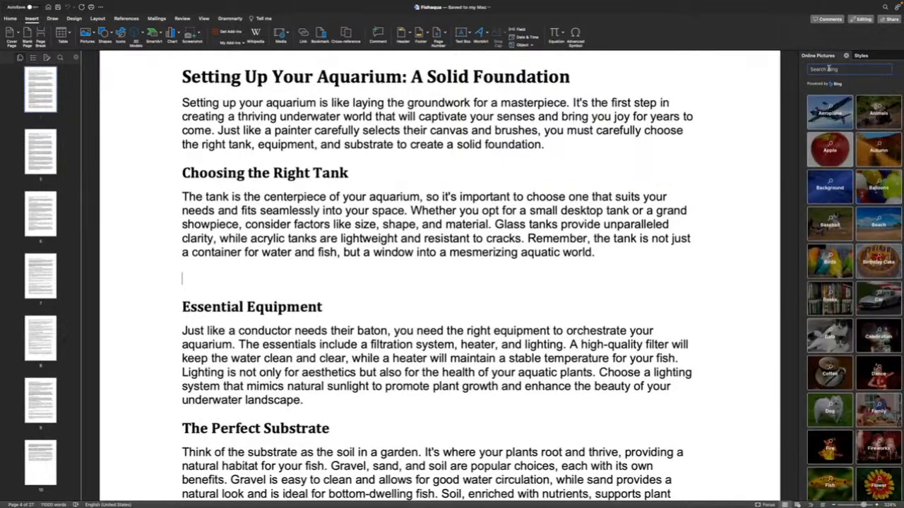
pyautogui.write('fi')
pyautogui.write('uarium')
pyautogui.press('Return')
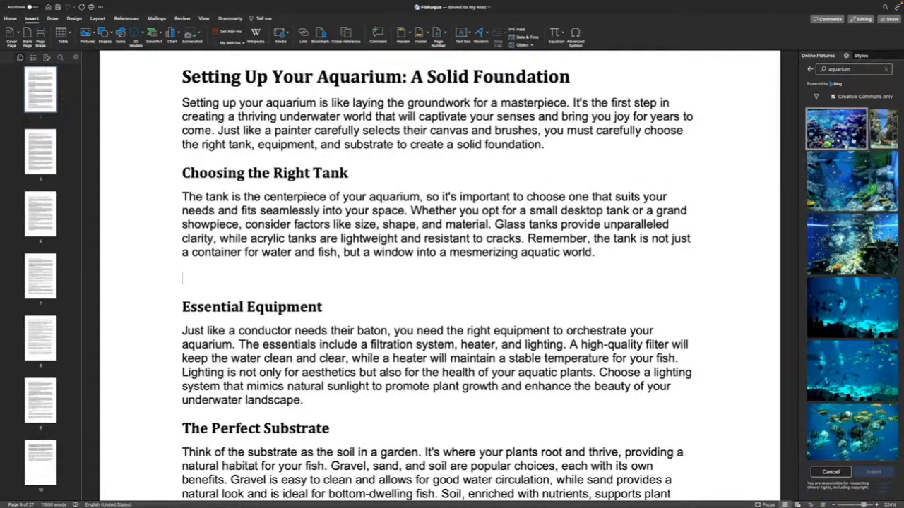
# Insert the coral reef tank picture with the purple-blue background on the empty line above Essential Equipment
pyautogui.scroll(-10, 850, 194)
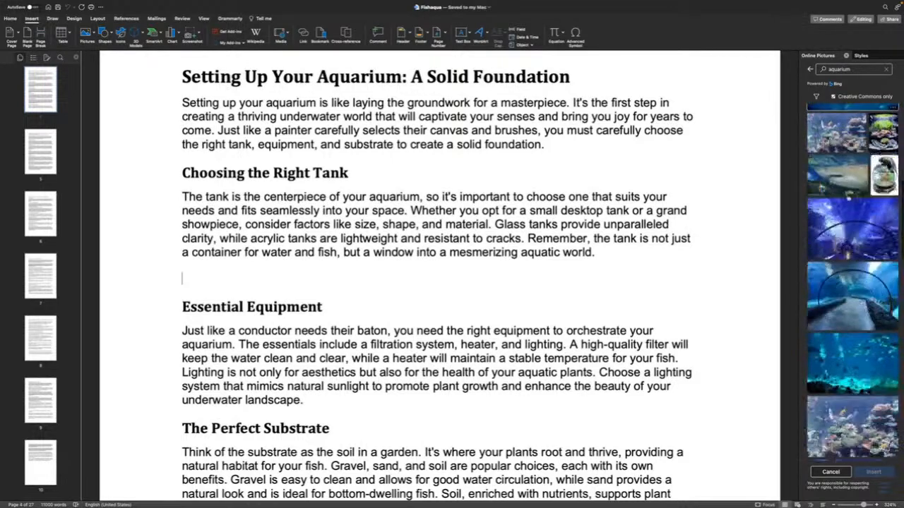
pyautogui.scroll(-10, 848, 199)
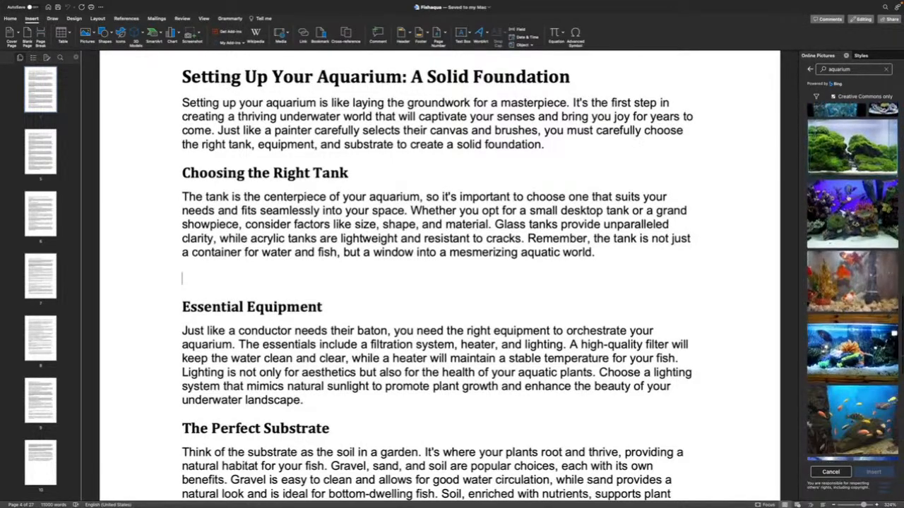
pyautogui.scroll(-1, 848, 199)
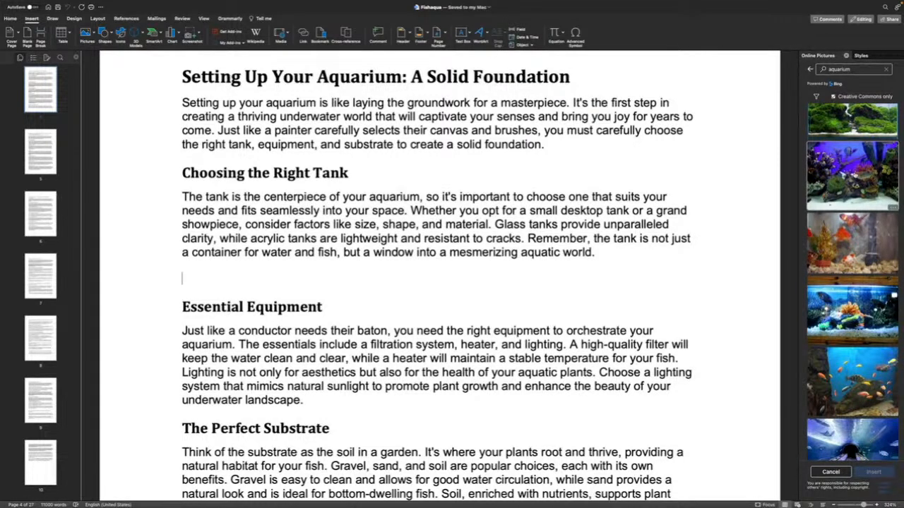
pyautogui.click(848, 199)
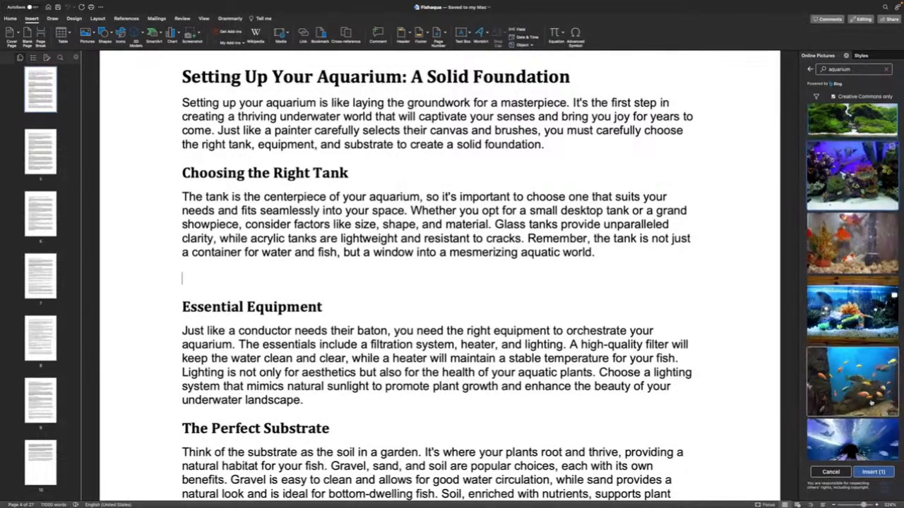
pyautogui.click(878, 474)
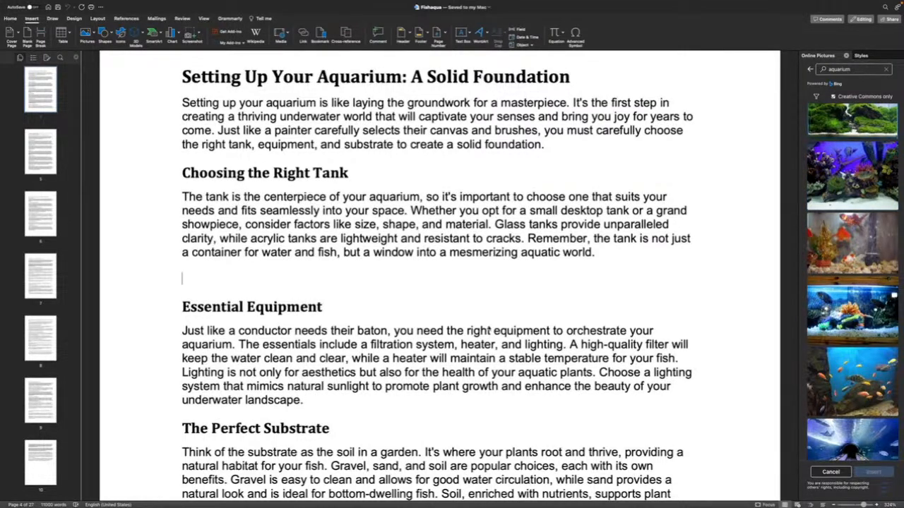
pyautogui.scroll(-5, 505, 339)
pyautogui.scroll(-1, 478, 307)
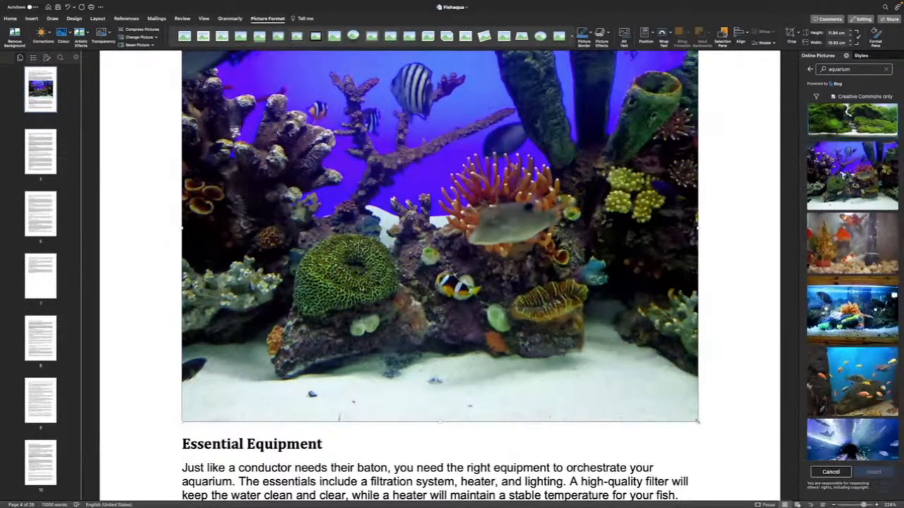
# Shrink the inserted reef picture proportionally to about 6.7 by 8.94 cm and centre it on the page
pyautogui.moveTo(695, 421); pyautogui.dragTo(472, 247)
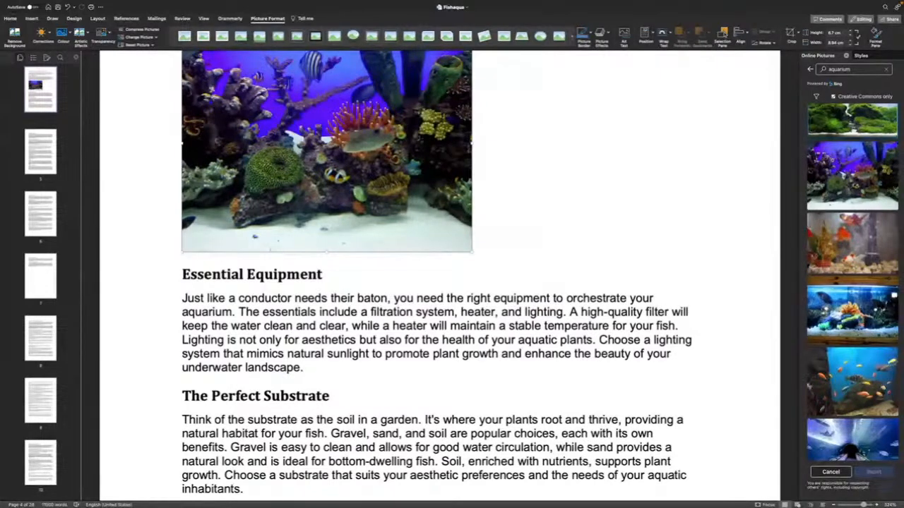
pyautogui.click(11, 18)
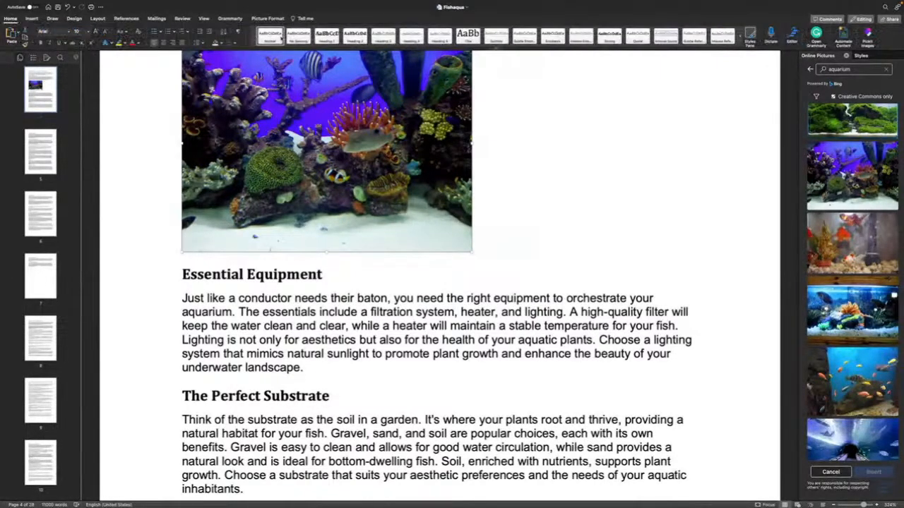
pyautogui.click(163, 43)
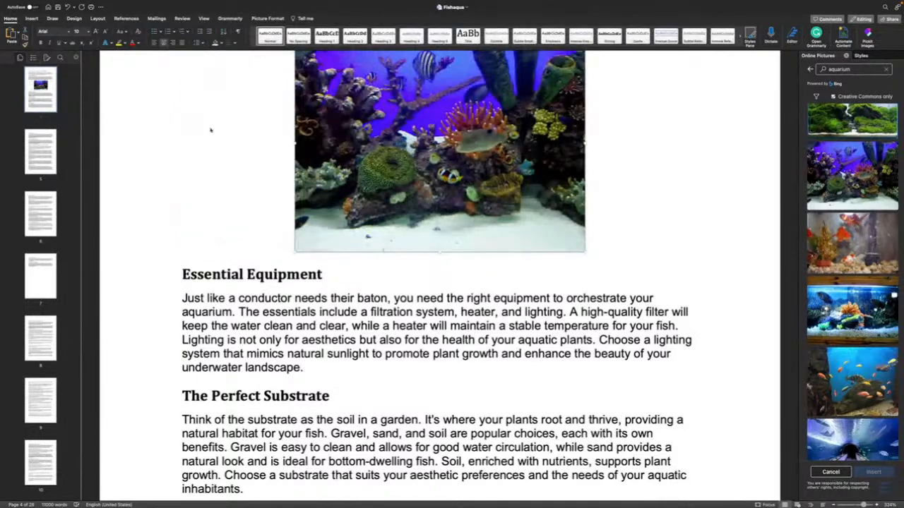
pyautogui.click(327, 273)
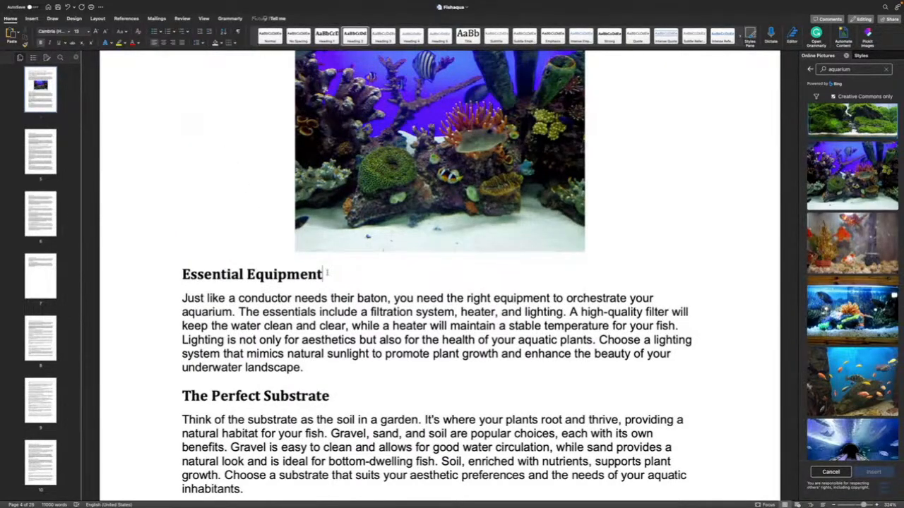
# Add an empty line after the Aquascaping and Decoration paragraph, above the heading Choosing the Right Equipment: Tools of the Trade
pyautogui.scroll(8, 326, 269)
pyautogui.scroll(2, 326, 269)
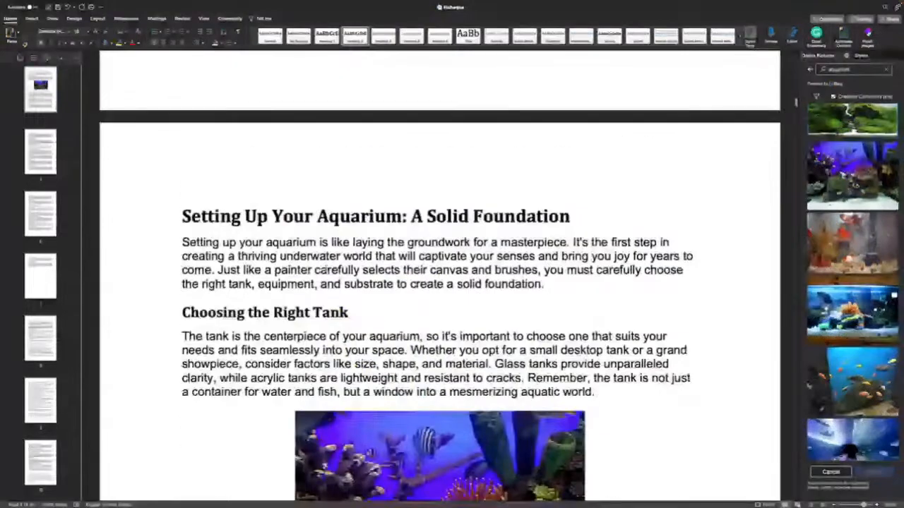
pyautogui.scroll(-6, 327, 269)
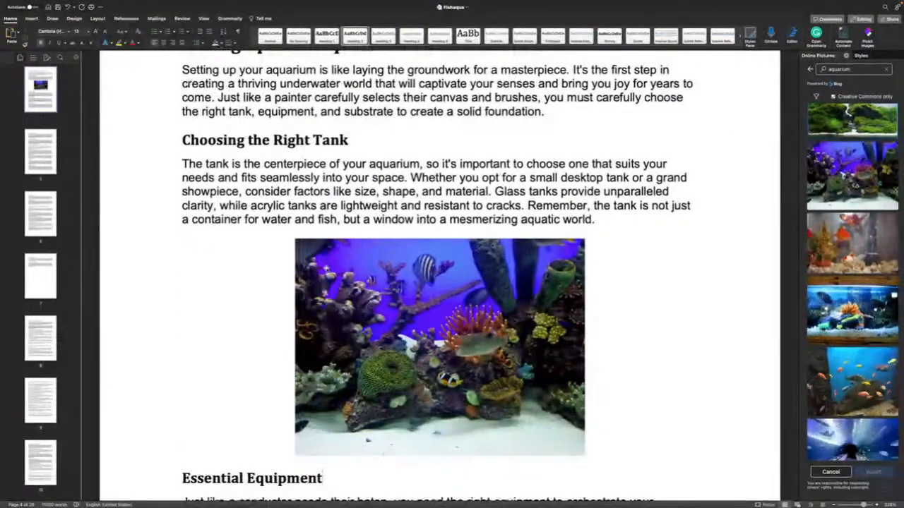
pyautogui.scroll(-8, 326, 269)
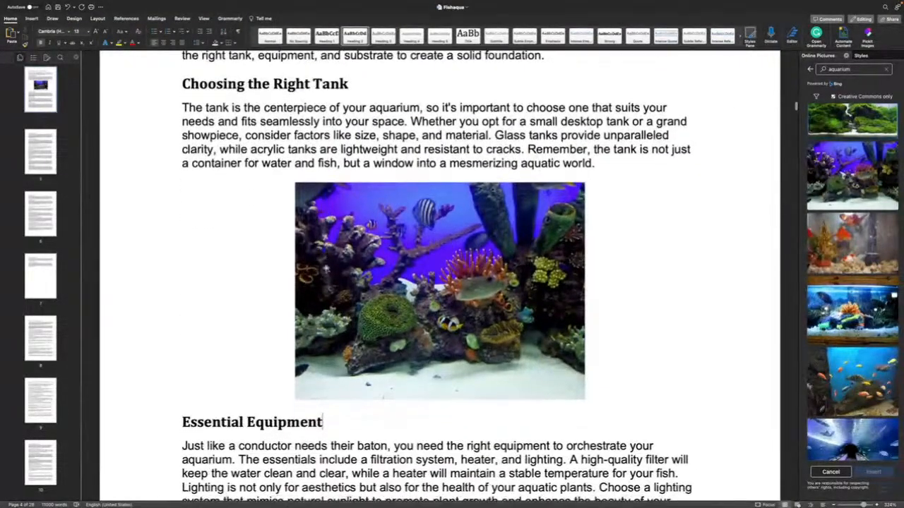
pyautogui.scroll(-14, 326, 269)
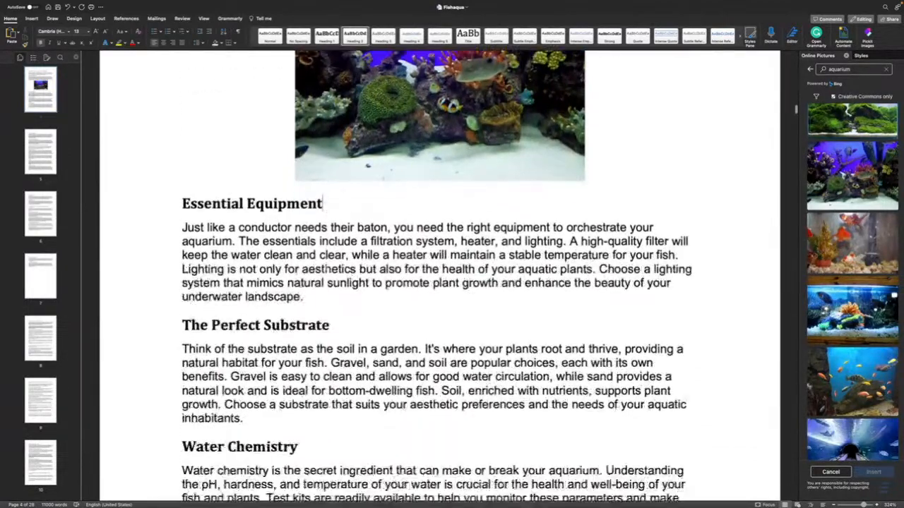
pyautogui.scroll(-20, 327, 269)
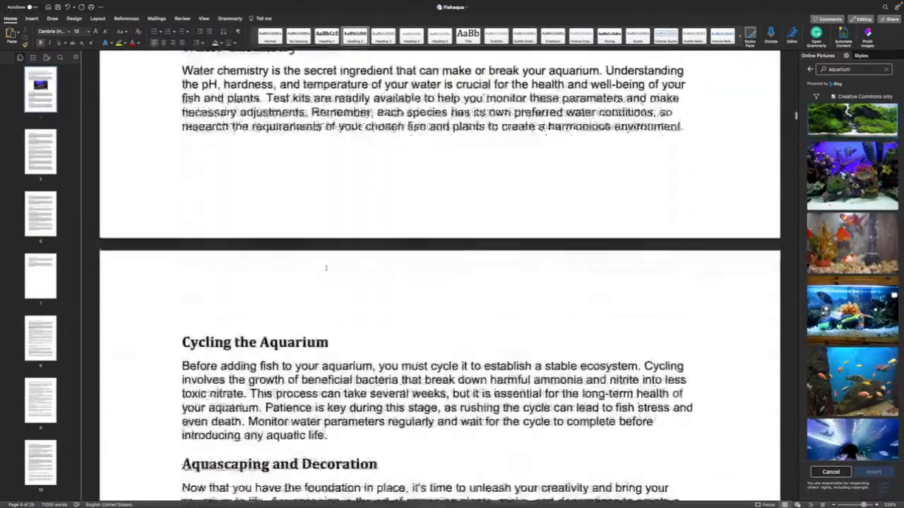
pyautogui.scroll(-1, 389, 267)
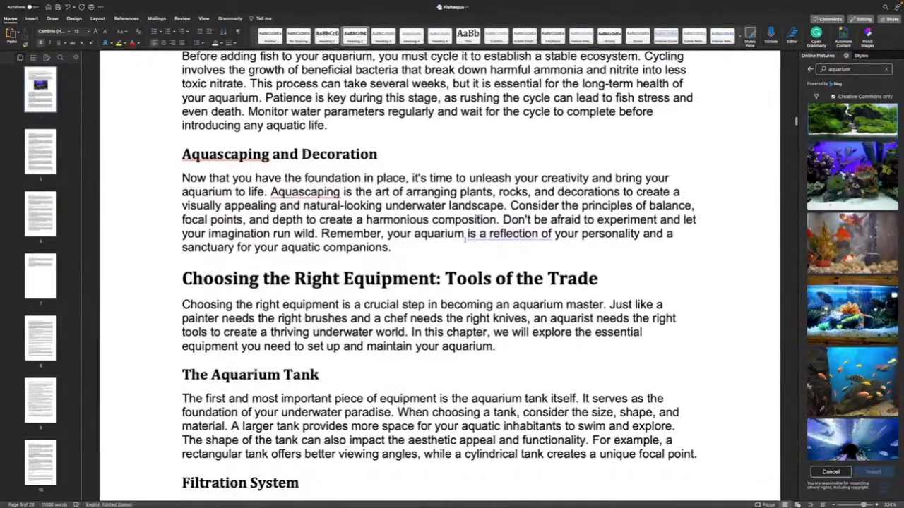
pyautogui.click(417, 248)
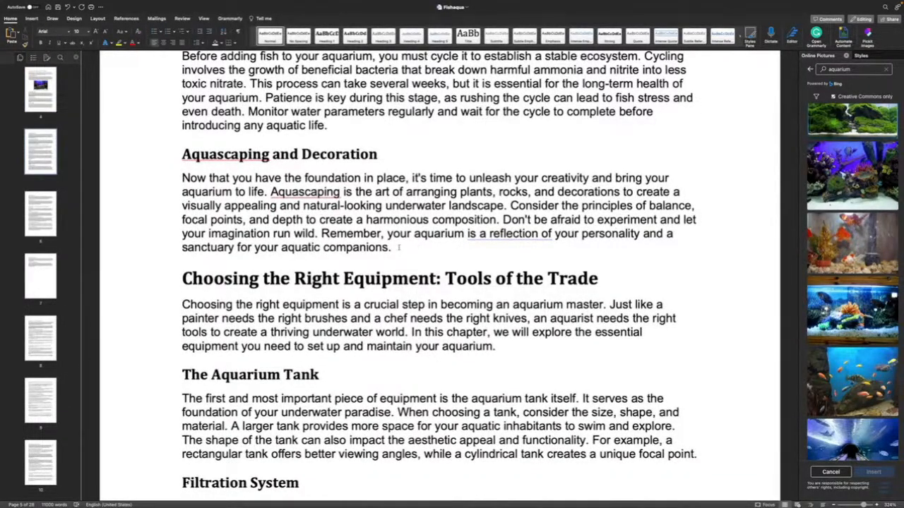
pyautogui.press('Return')
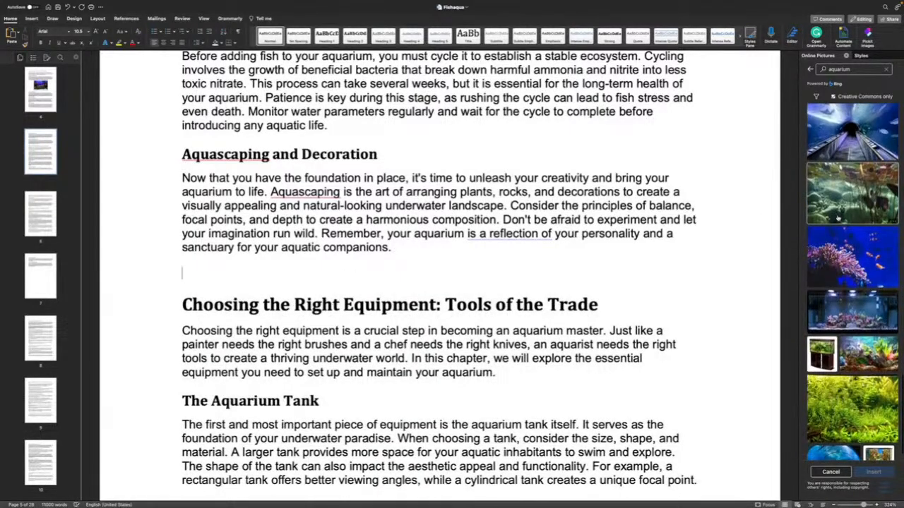
# Insert the online picture of the black-framed lit tank with dark rocks and red plants on the empty line
pyautogui.scroll(-5, 853, 282)
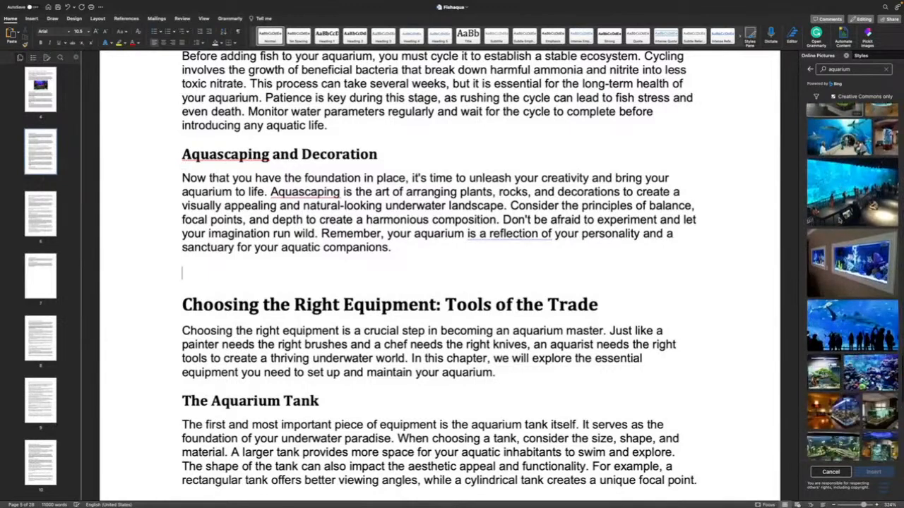
pyautogui.scroll(-5, 852, 282)
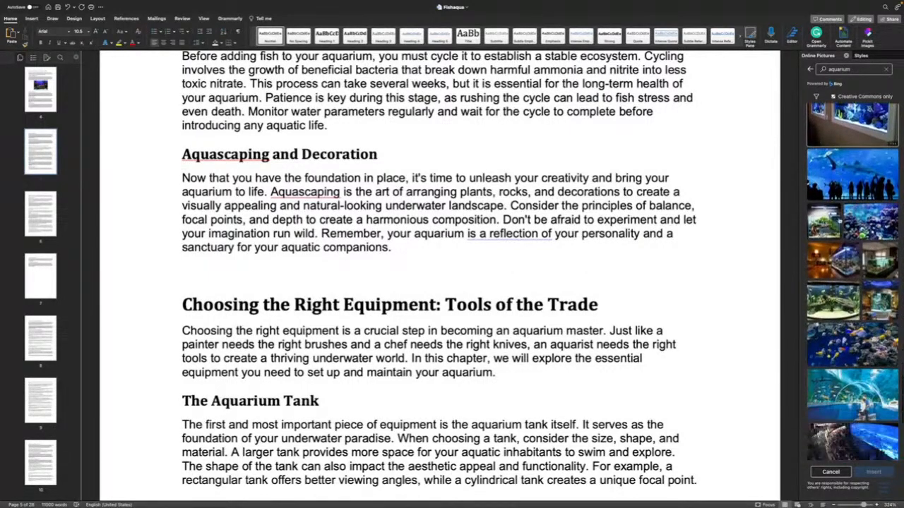
pyautogui.scroll(-5, 838, 221)
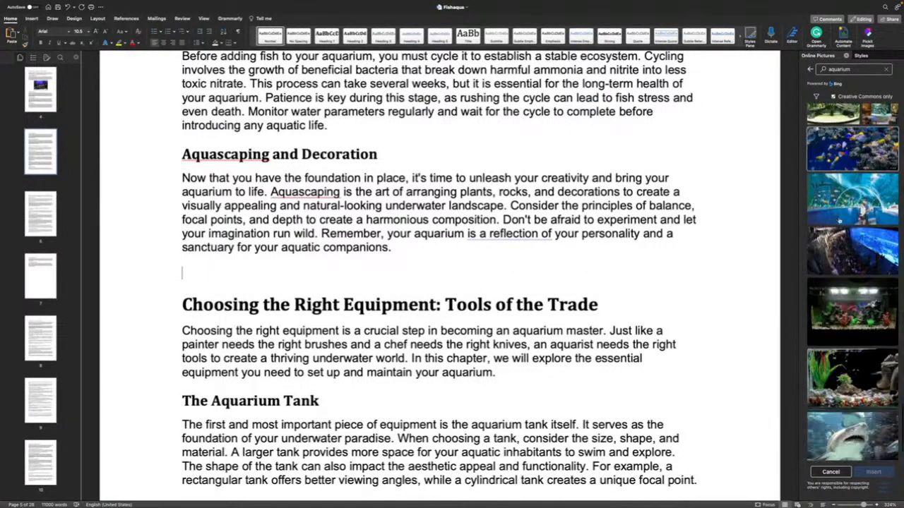
pyautogui.scroll(-1, 838, 221)
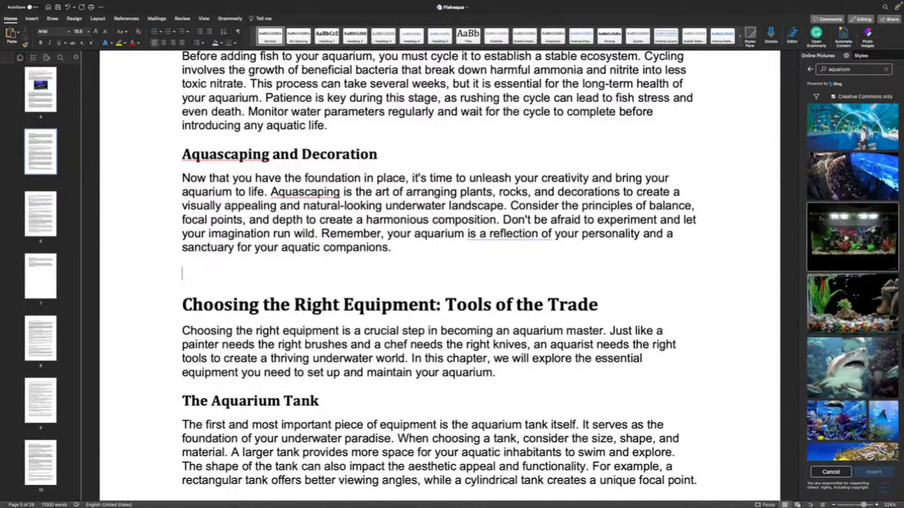
pyautogui.click(839, 222)
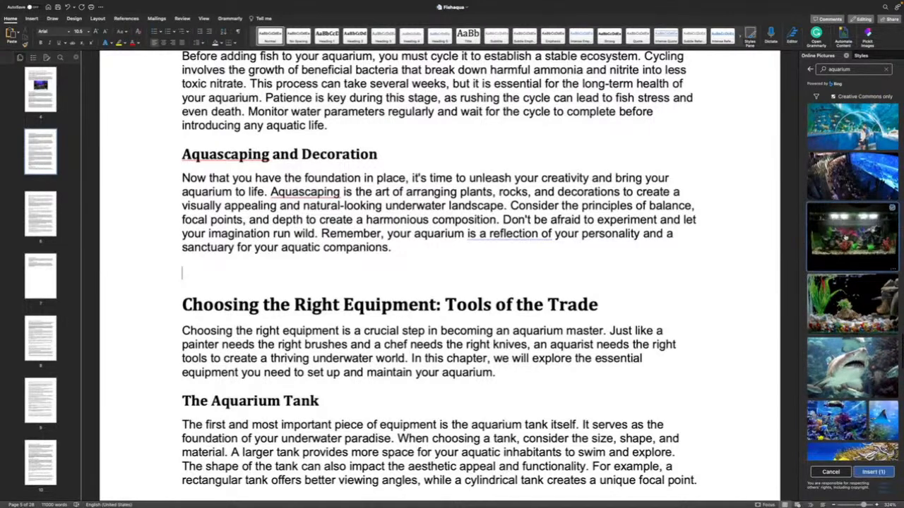
pyautogui.click(874, 472)
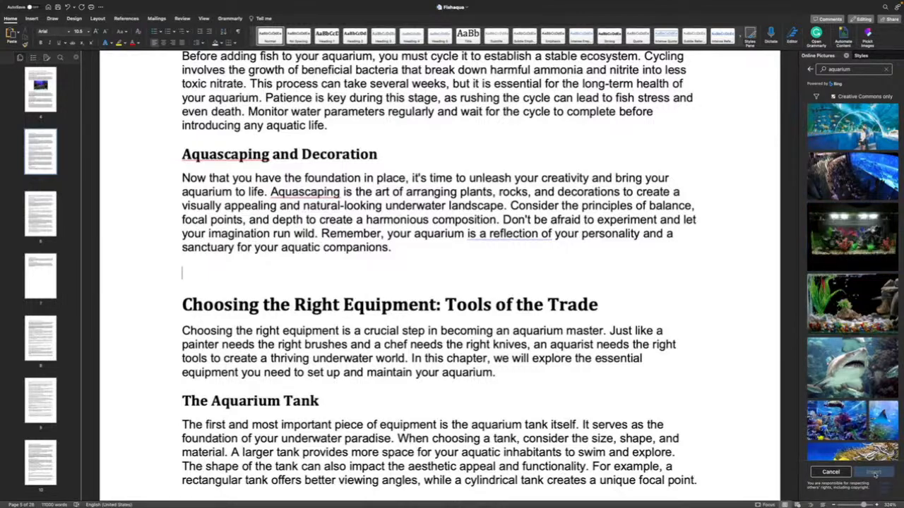
pyautogui.scroll(-4, 638, 384)
pyautogui.scroll(4, 637, 384)
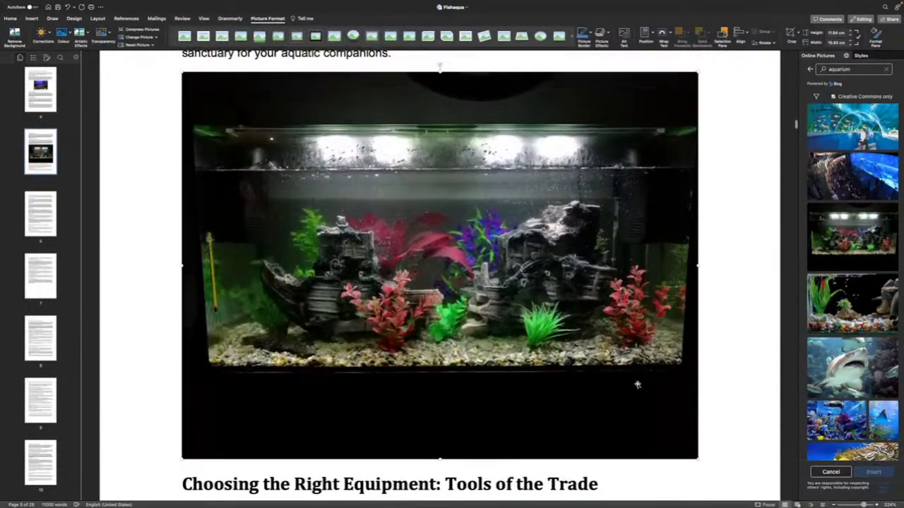
# Crop the black bands above and below the tank in the inserted picture, leaving it about 8.18 cm high
pyautogui.scroll(1, 638, 384)
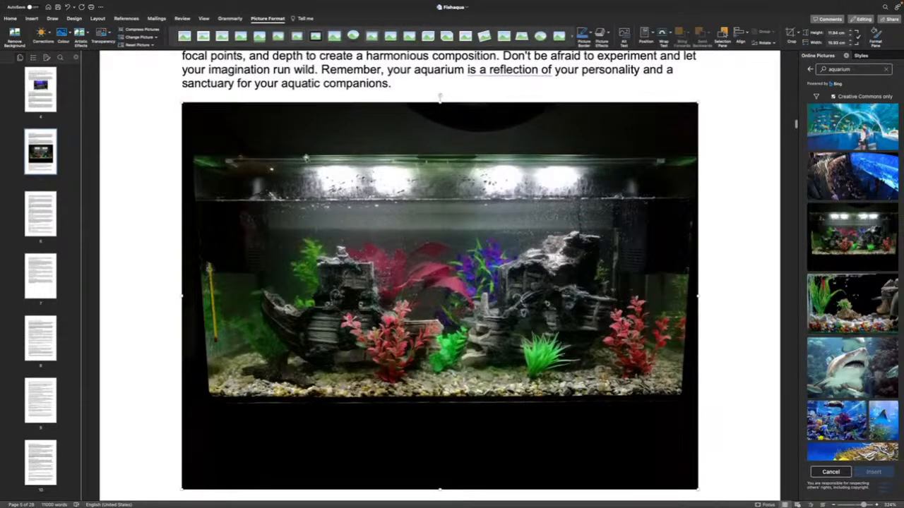
pyautogui.scroll(-1, 440, 275)
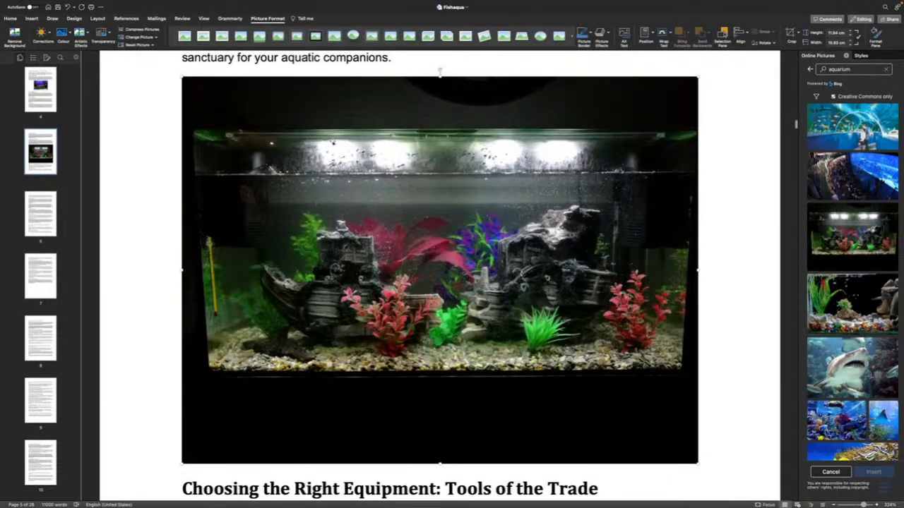
pyautogui.rightClick(333, 142)
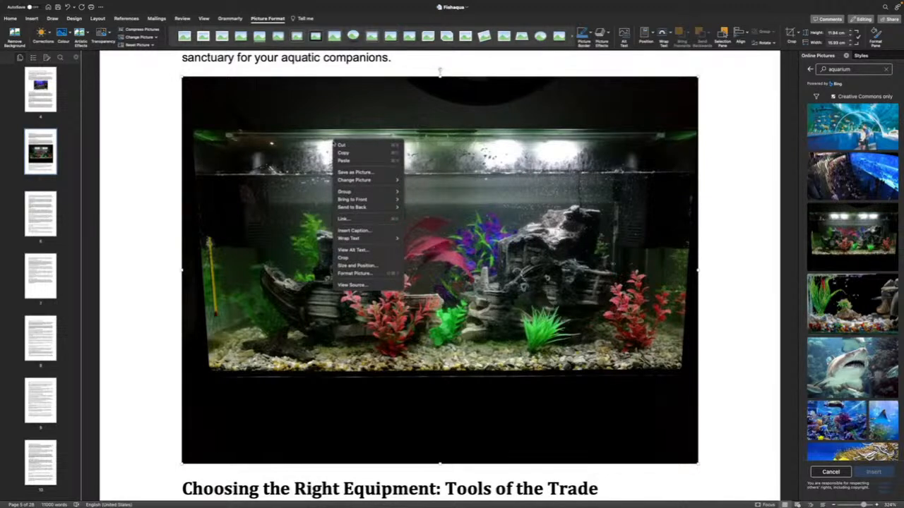
pyautogui.moveTo(355, 181)
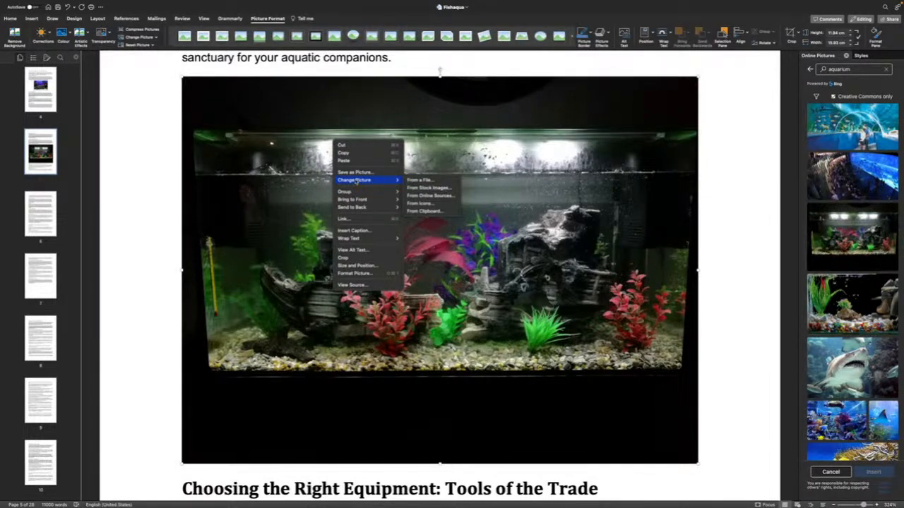
pyautogui.click(357, 258)
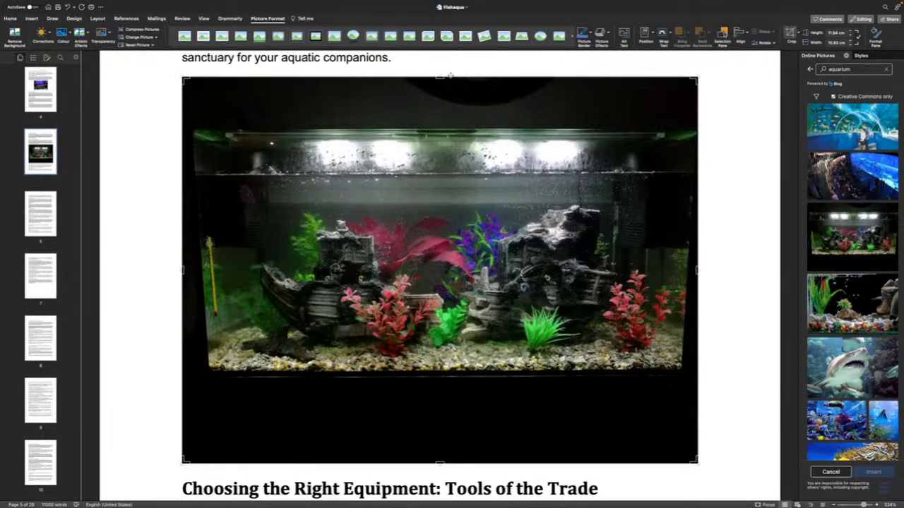
pyautogui.moveTo(439, 77); pyautogui.dragTo(440, 127)
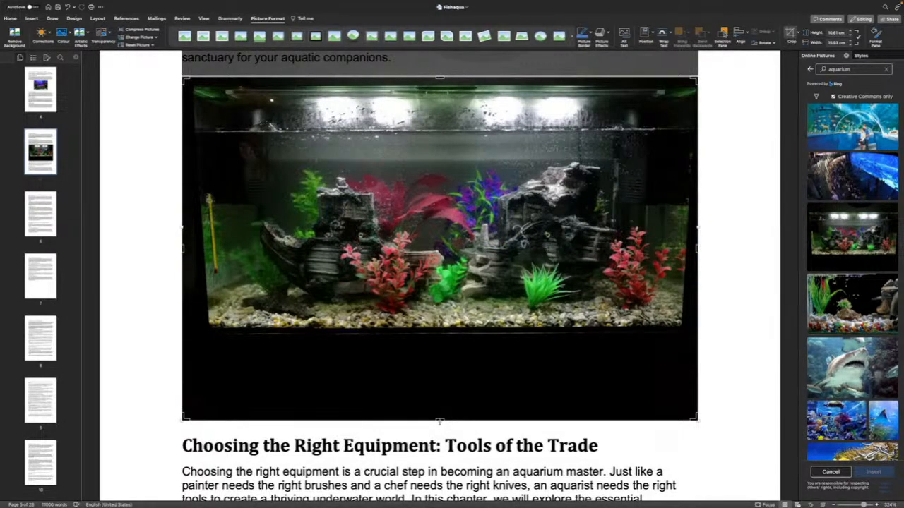
pyautogui.moveTo(439, 419); pyautogui.dragTo(439, 342)
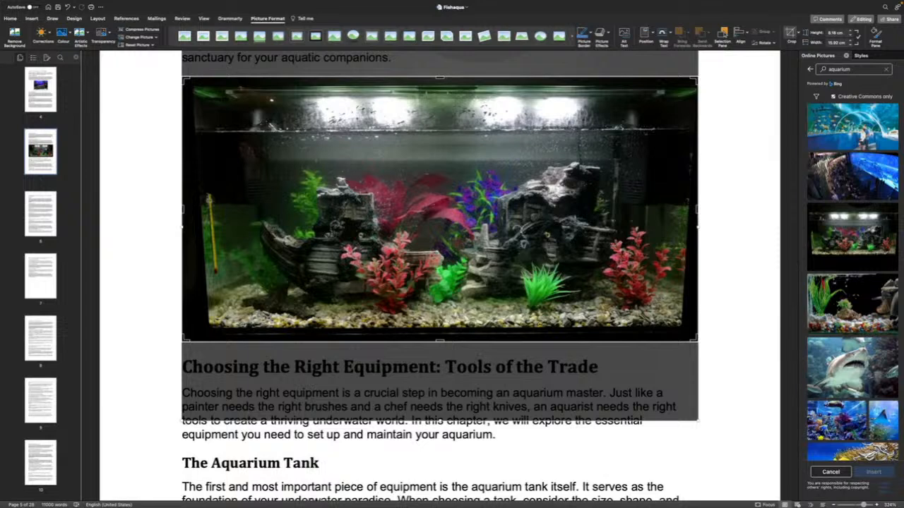
pyautogui.click(713, 287)
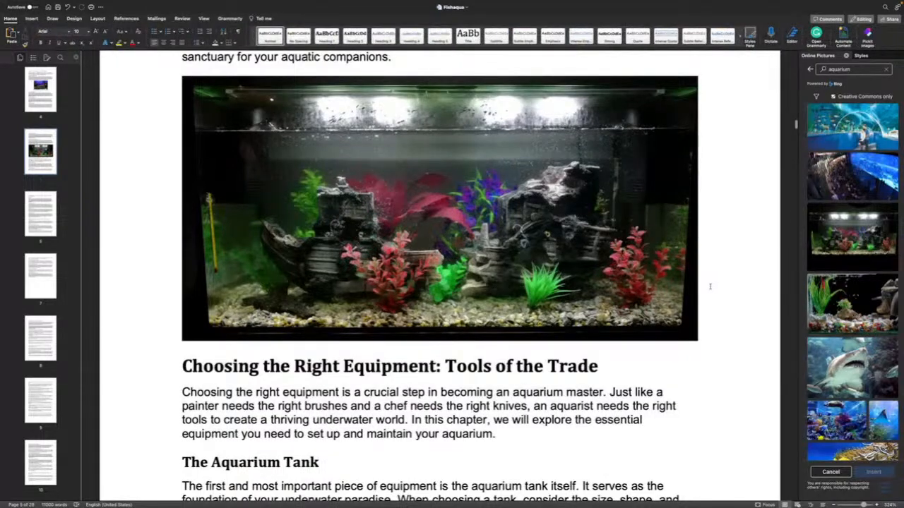
# Shrink the cropped tank picture proportionally to about 6.86 by 13.36 cm and centre it on the page
pyautogui.click(526, 208)
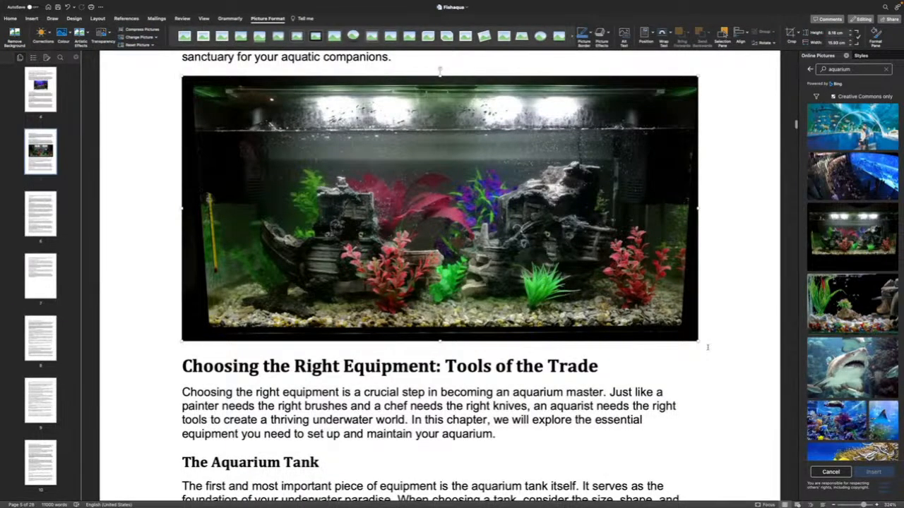
pyautogui.moveTo(698, 341); pyautogui.dragTo(615, 298)
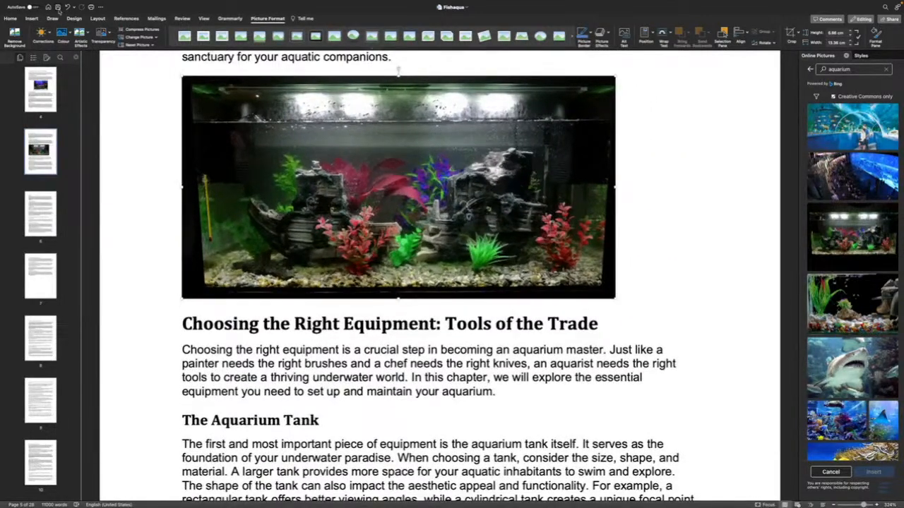
pyautogui.click(11, 19)
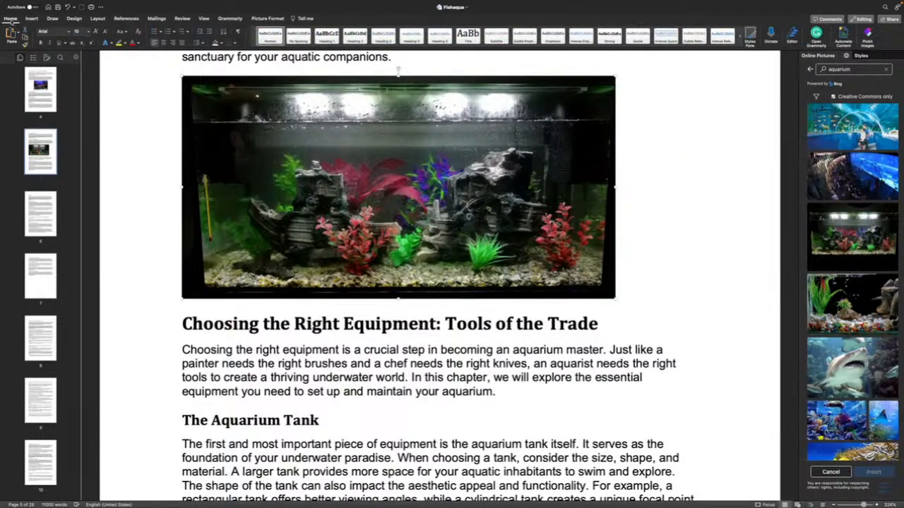
pyautogui.click(163, 43)
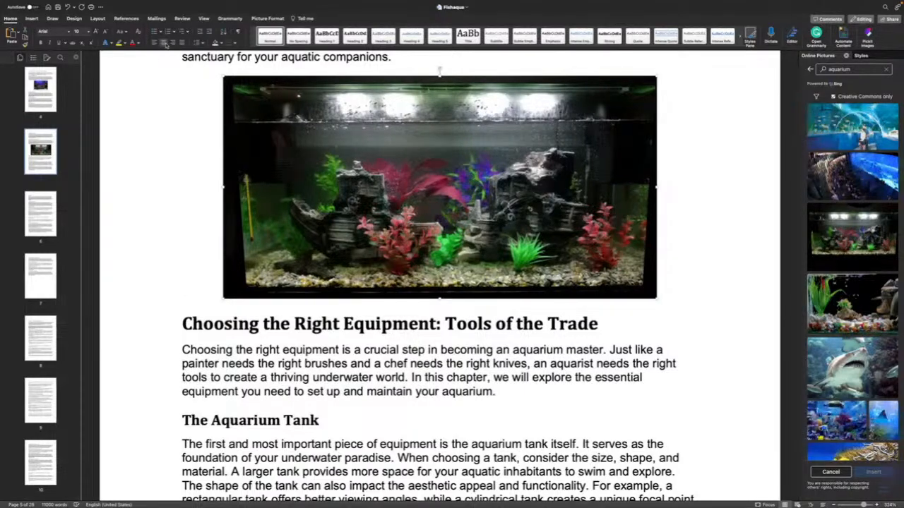
pyautogui.click(148, 158)
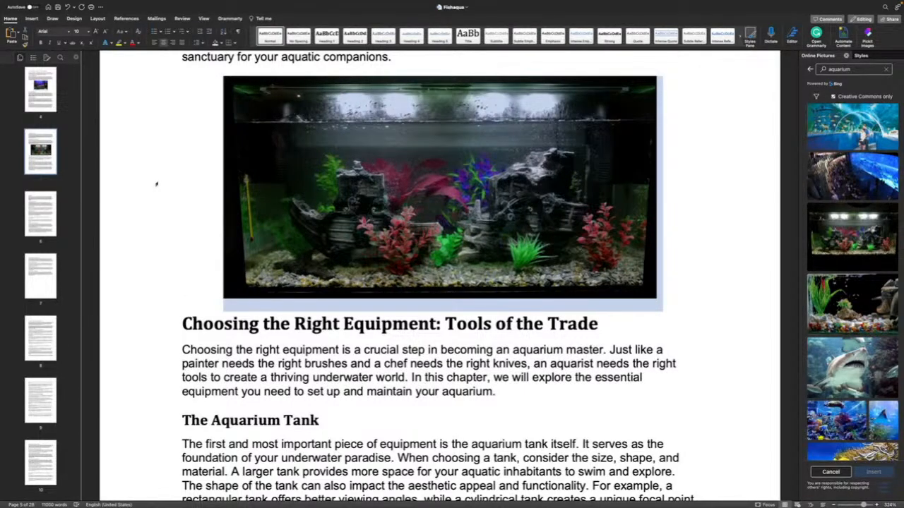
# Look through the Selecting the Perfect Location chapter and the sections around it for a place for the next picture
pyautogui.scroll(-10, 168, 214)
pyautogui.scroll(-15, 168, 220)
pyautogui.scroll(-8, 168, 220)
pyautogui.scroll(-8, 168, 219)
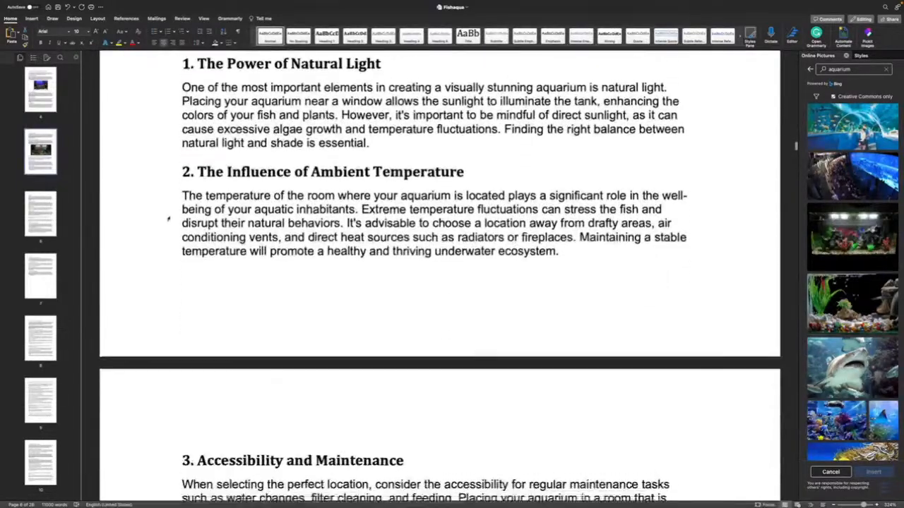
pyautogui.scroll(5, 168, 219)
pyautogui.scroll(-4, 168, 220)
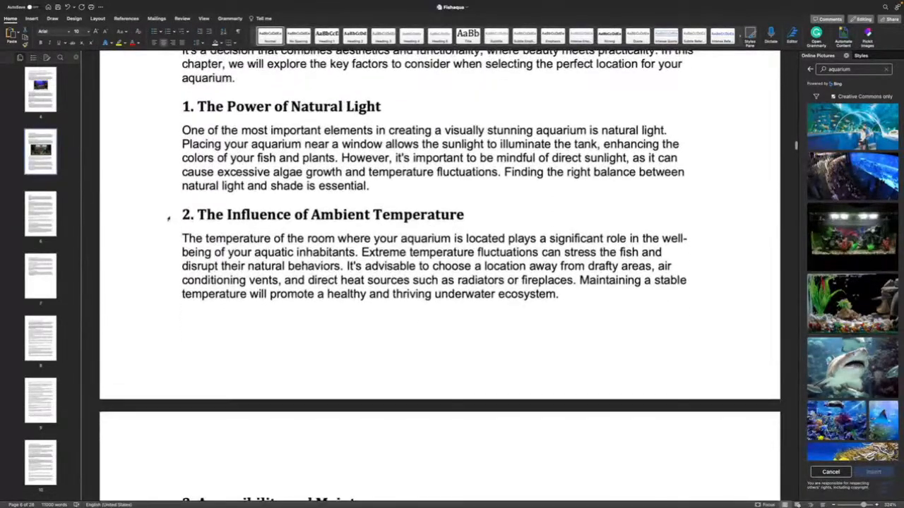
pyautogui.click(404, 185)
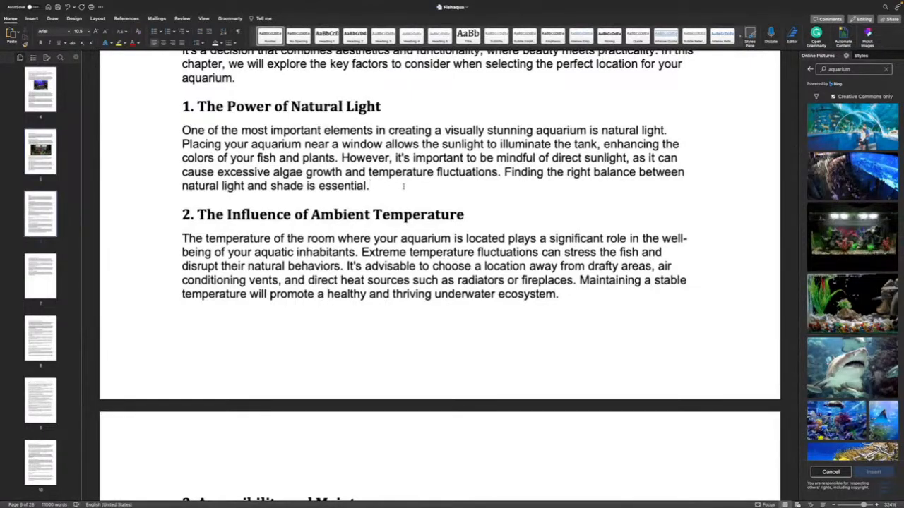
pyautogui.scroll(-11, 438, 283)
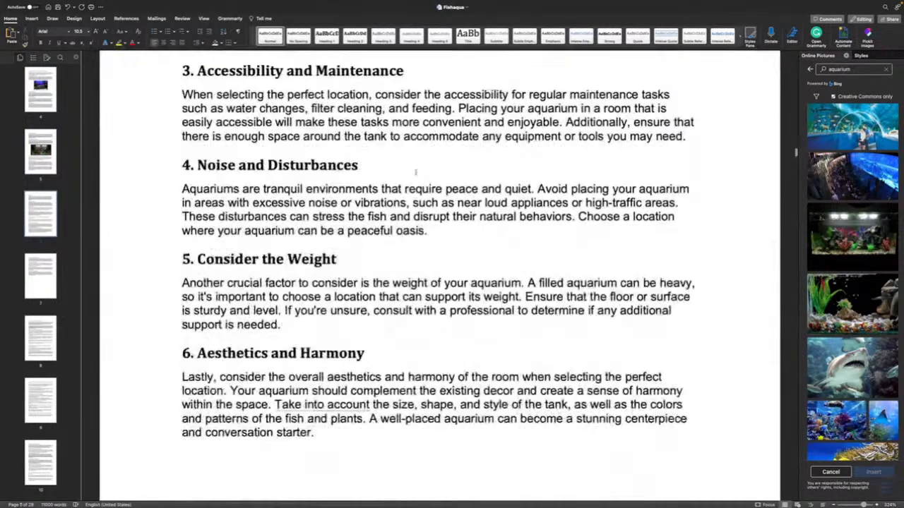
pyautogui.scroll(-3, 438, 282)
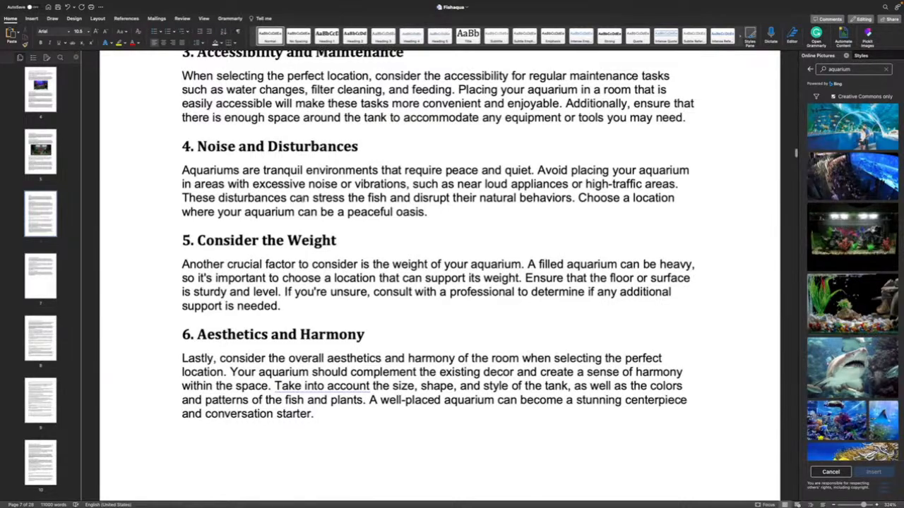
pyautogui.scroll(-18, 305, 199)
pyautogui.scroll(10, 305, 199)
pyautogui.scroll(-5, 300, 199)
pyautogui.scroll(15, 301, 199)
pyautogui.scroll(10, 301, 199)
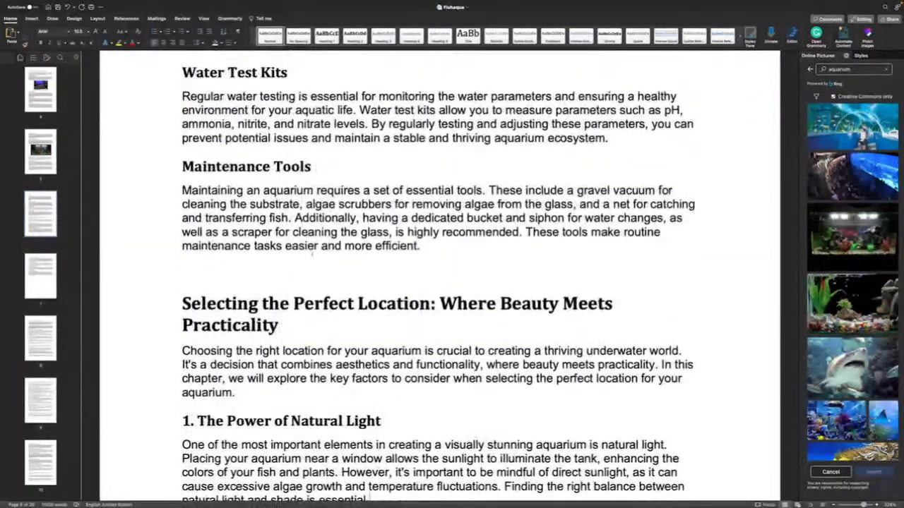
pyautogui.scroll(-5, 309, 251)
pyautogui.scroll(-2, 282, 291)
pyautogui.scroll(6, 282, 291)
pyautogui.scroll(-1, 282, 291)
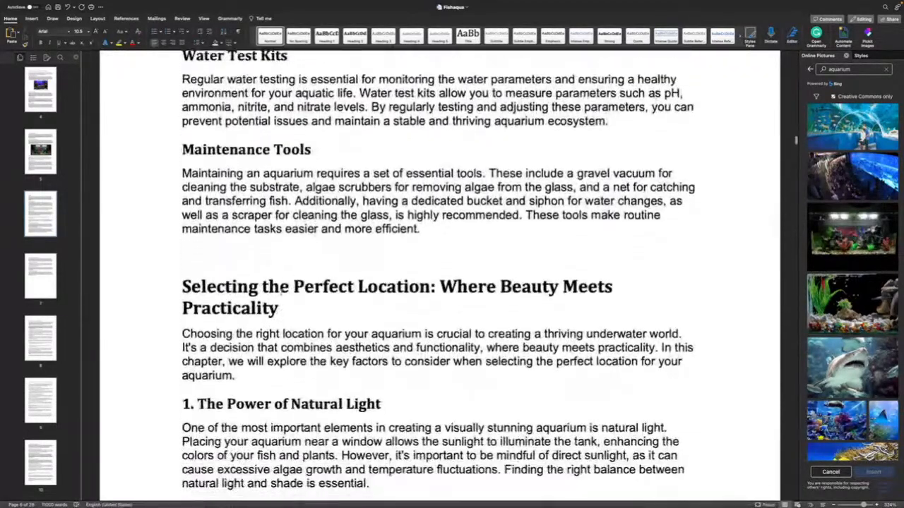
# Search the online pictures for "fish" and browse the results for one suited to the Maintenance Tools section
pyautogui.scroll(-1, 282, 290)
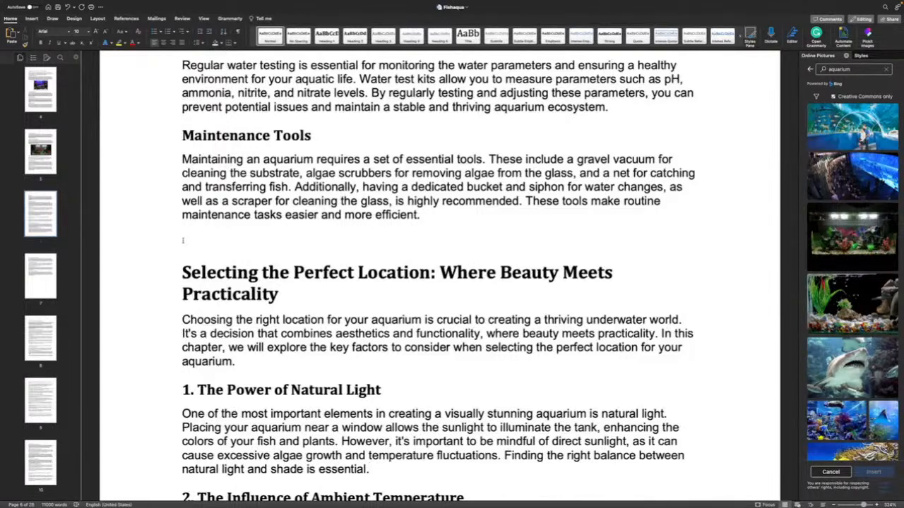
pyautogui.click(851, 68)
pyautogui.moveTo(851, 68); pyautogui.dragTo(799, 68)
pyautogui.write('fish')
pyautogui.press('Return')
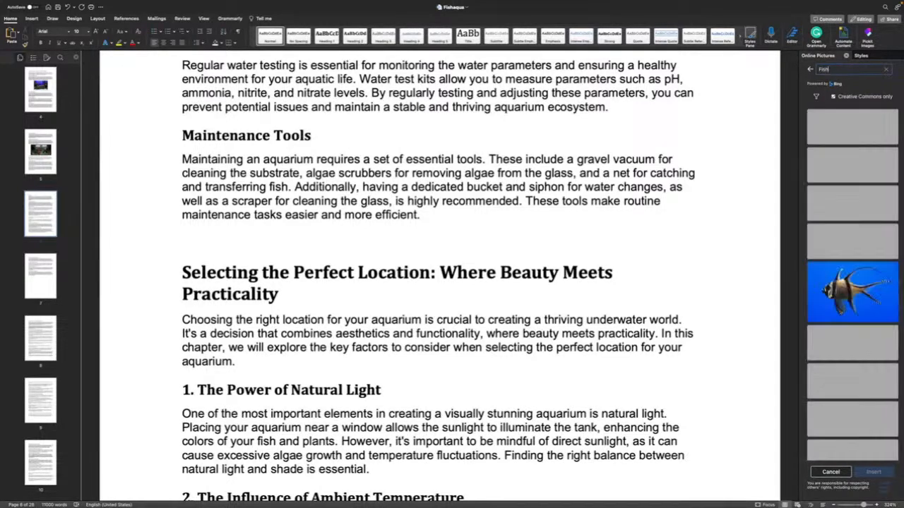
pyautogui.scroll(-5, 873, 245)
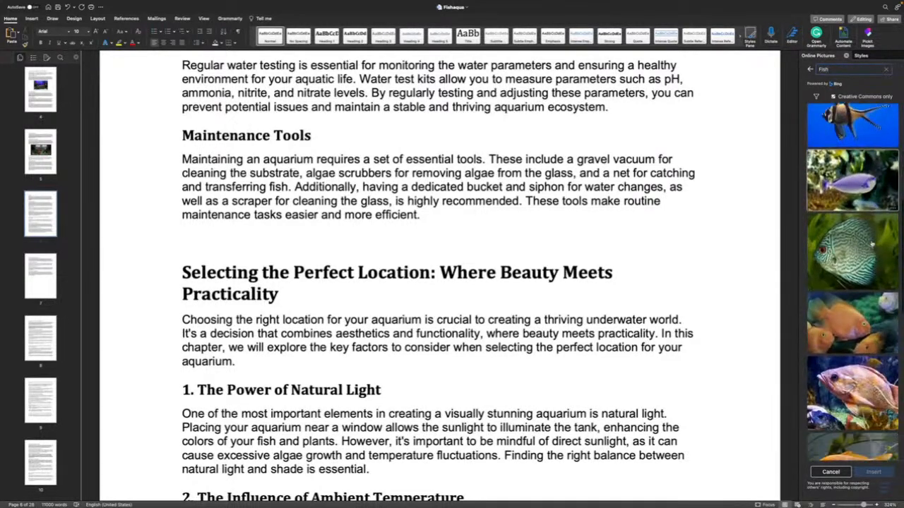
pyautogui.scroll(-5, 872, 244)
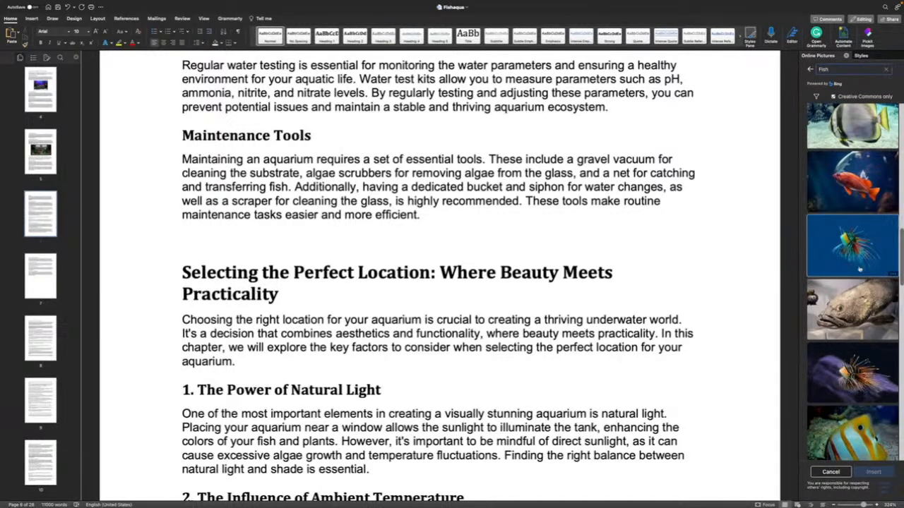
# Insert the online pictures of the silver fish with yellow fins and the red-orange fish below the Maintenance Tools paragraph
pyautogui.click(857, 150)
pyautogui.click(856, 182)
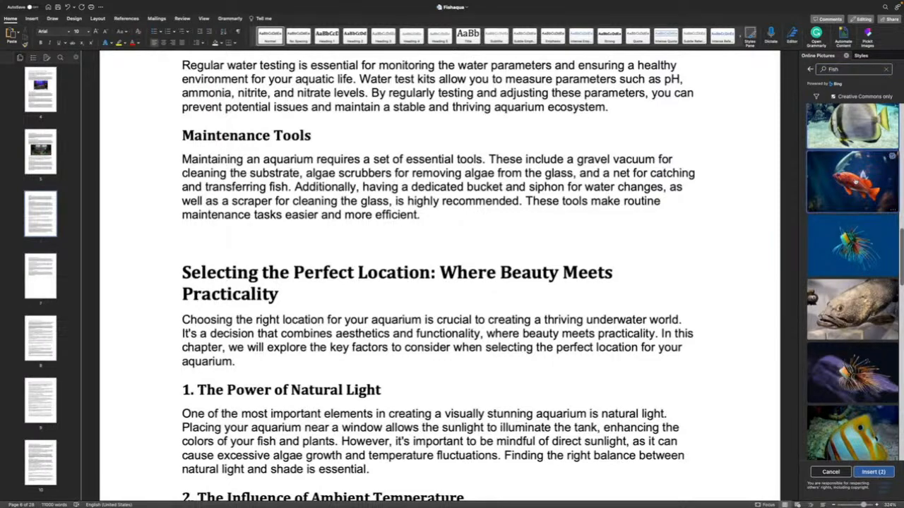
pyautogui.click(875, 472)
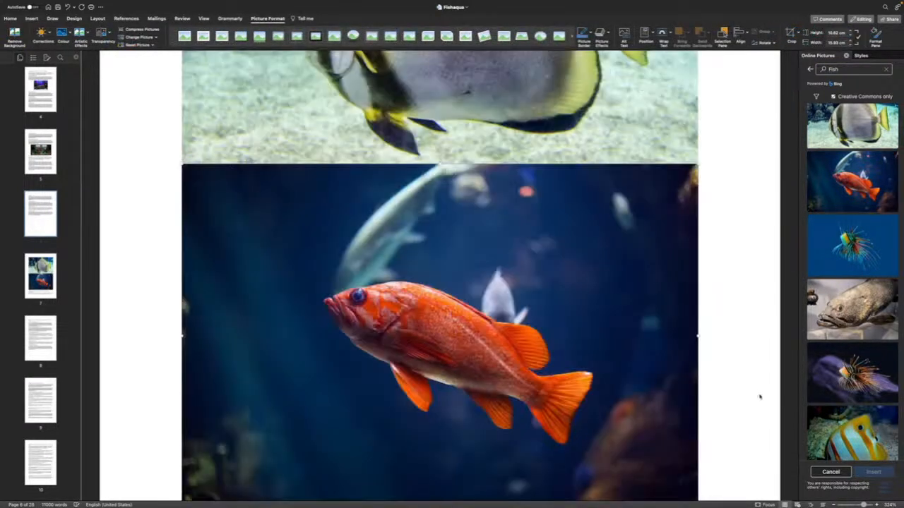
# Delete the picture of the silver fish with yellow fins from the document
pyautogui.scroll(4, 592, 319)
pyautogui.scroll(2, 592, 319)
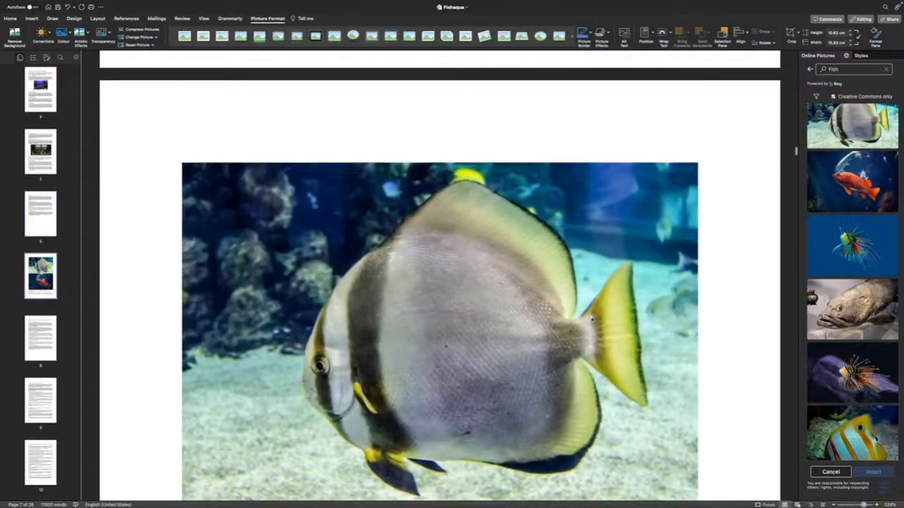
pyautogui.scroll(-1, 534, 319)
pyautogui.scroll(1, 535, 318)
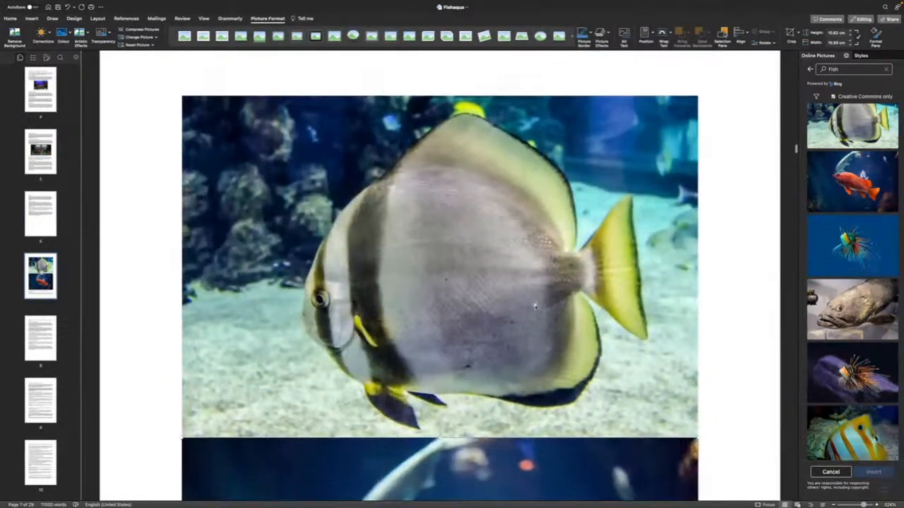
pyautogui.press('Delete')
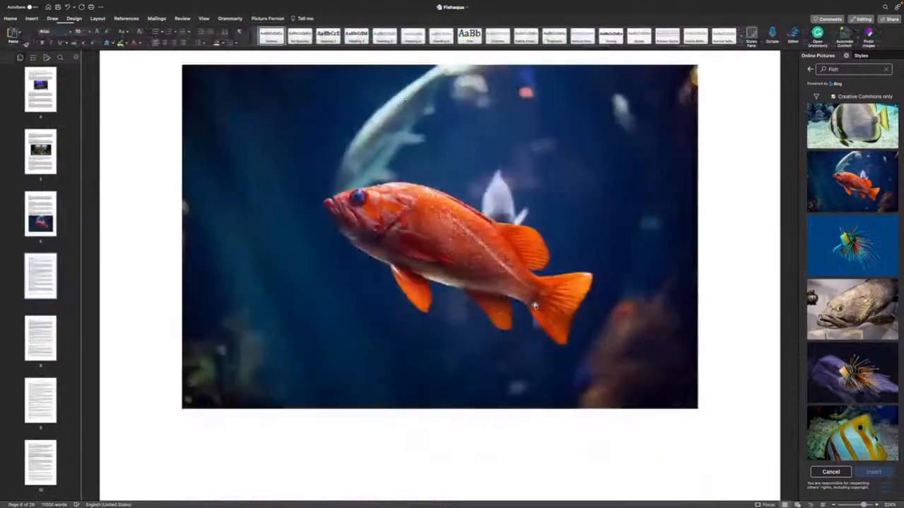
# Shrink the red-orange fish picture proportionally to about half its width and centre it on the page
pyautogui.scroll(5, 535, 305)
pyautogui.scroll(-3, 535, 306)
pyautogui.scroll(-3, 535, 306)
pyautogui.click(531, 338)
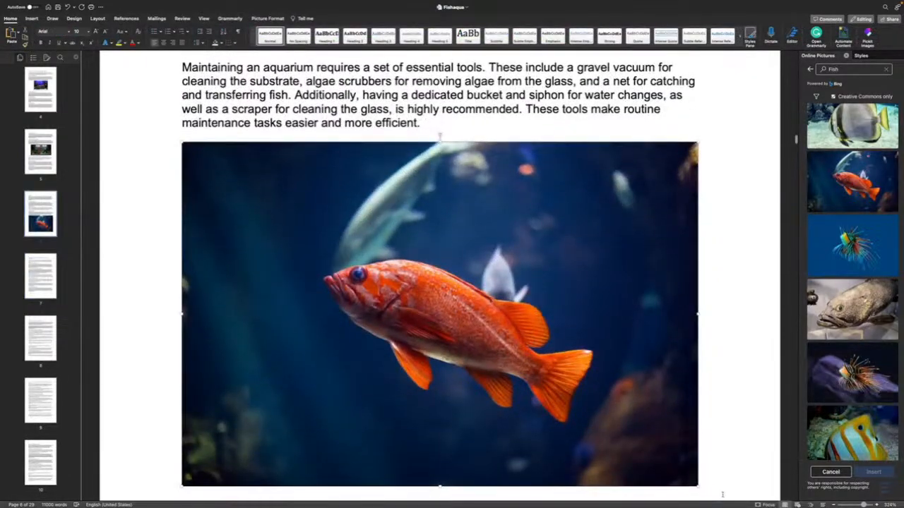
pyautogui.moveTo(697, 486); pyautogui.dragTo(447, 318)
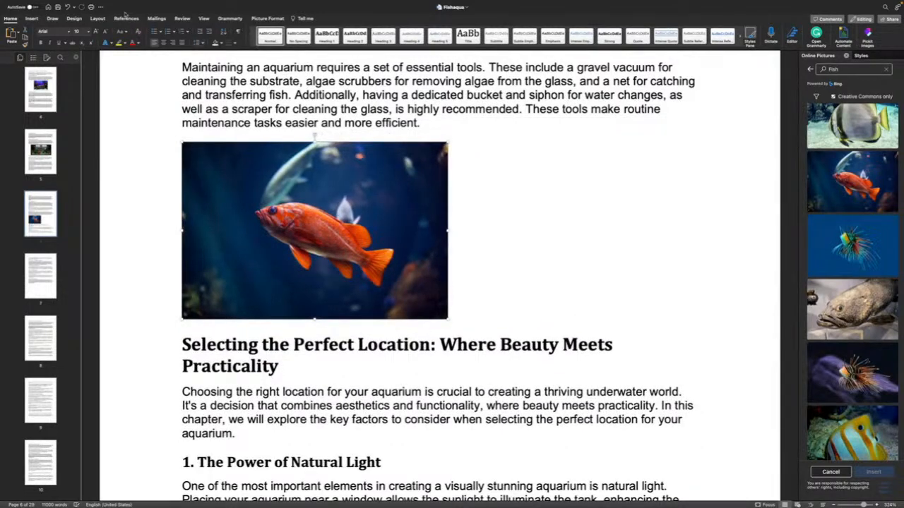
pyautogui.click(163, 42)
pyautogui.click(131, 226)
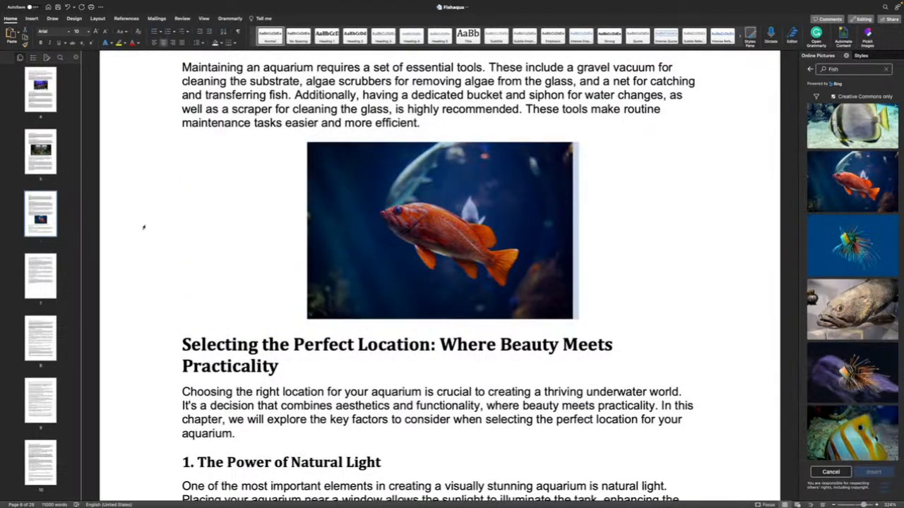
# Add an empty line after the Noise and Disturbances paragraph for the next picture
pyautogui.scroll(10, 138, 224)
pyautogui.scroll(-12, 153, 221)
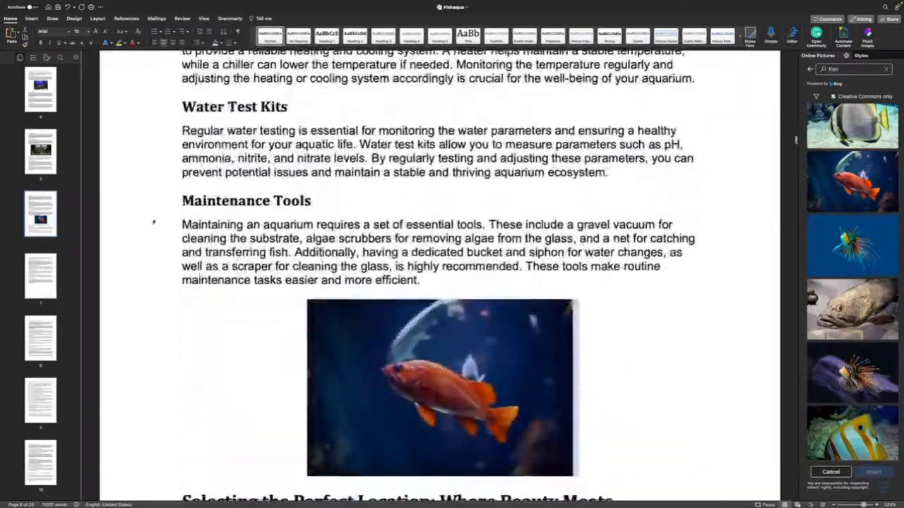
pyautogui.scroll(-15, 154, 221)
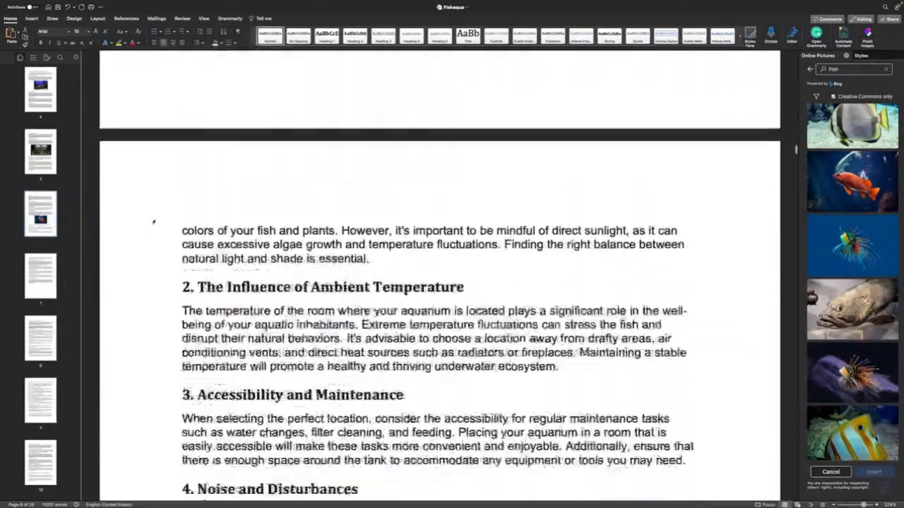
pyautogui.scroll(-8, 153, 222)
pyautogui.scroll(8, 154, 222)
pyautogui.scroll(-5, 153, 222)
pyautogui.scroll(7, 154, 222)
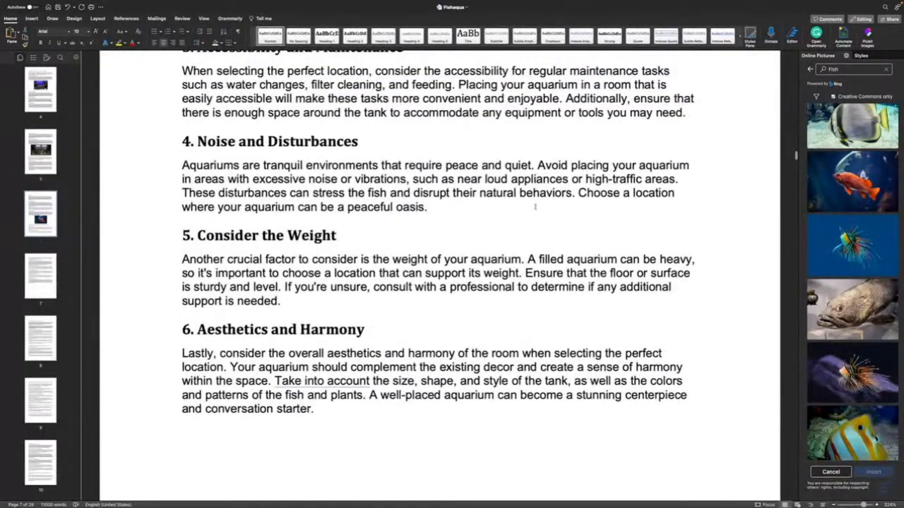
pyautogui.click(456, 212)
pyautogui.press('Return')
pyautogui.scroll(10, 195, 215)
pyautogui.scroll(-10, 195, 214)
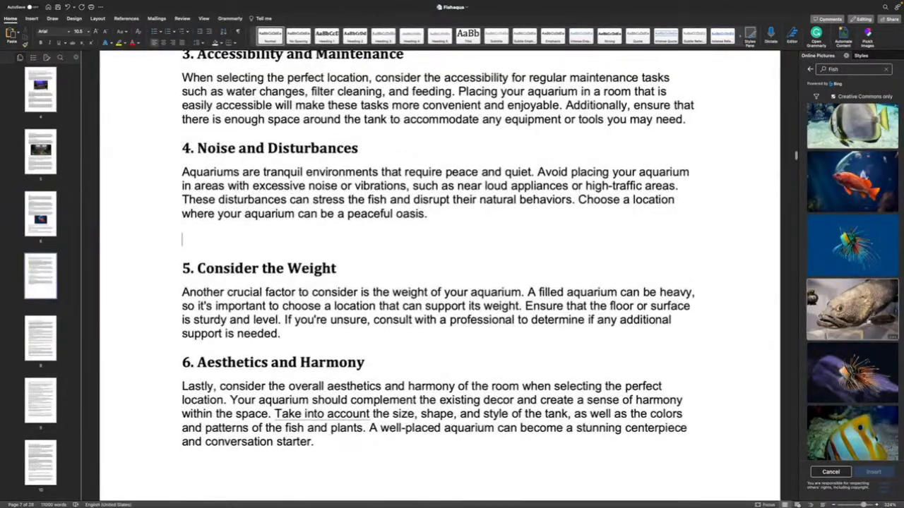
# Insert the online picture of the black-striped fish on a bright blue background on the empty line
pyautogui.scroll(-3, 845, 319)
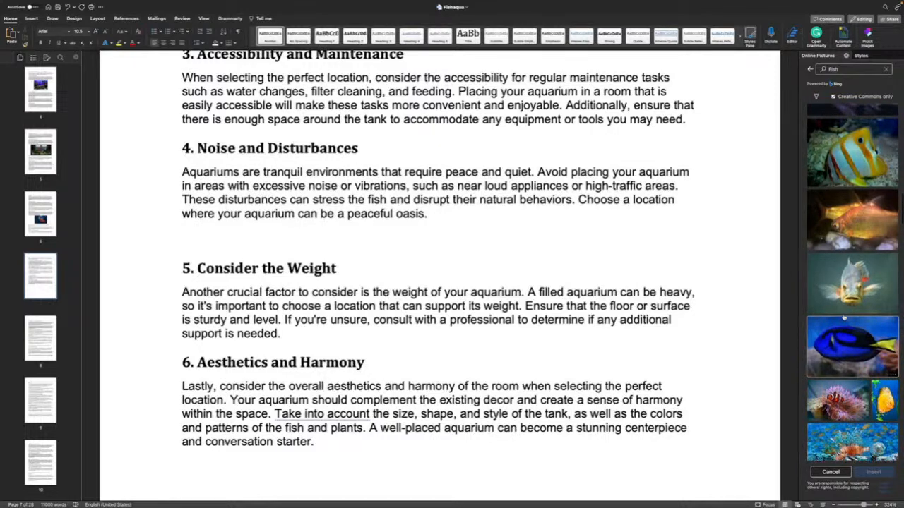
pyautogui.scroll(2, 846, 290)
pyautogui.click(847, 286)
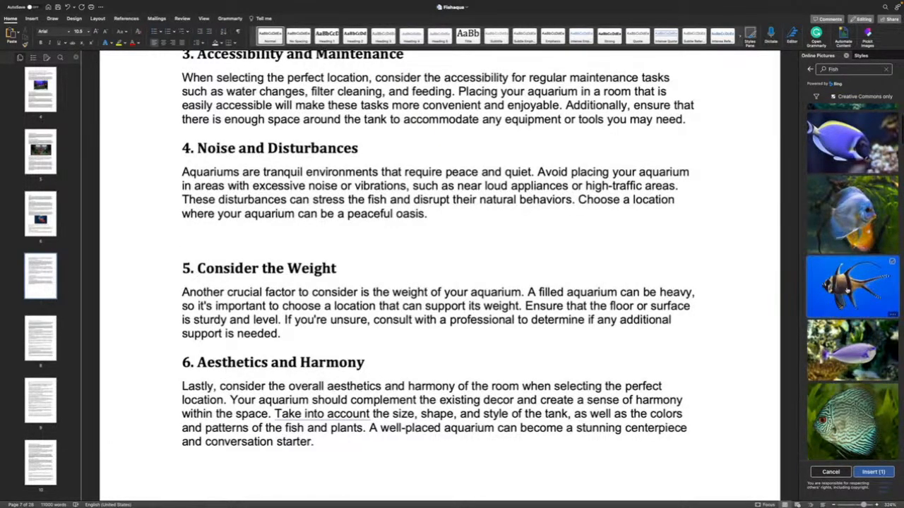
pyautogui.click(873, 471)
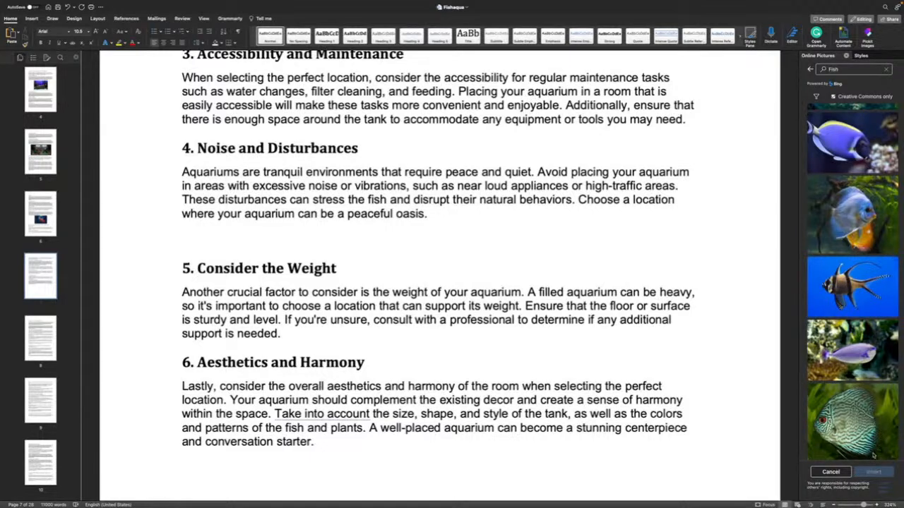
# Shrink the black-striped fish picture proportionally to about 5.66 by 8.49 cm and centre it on the page
pyautogui.scroll(-3, 679, 391)
pyautogui.scroll(-3, 680, 390)
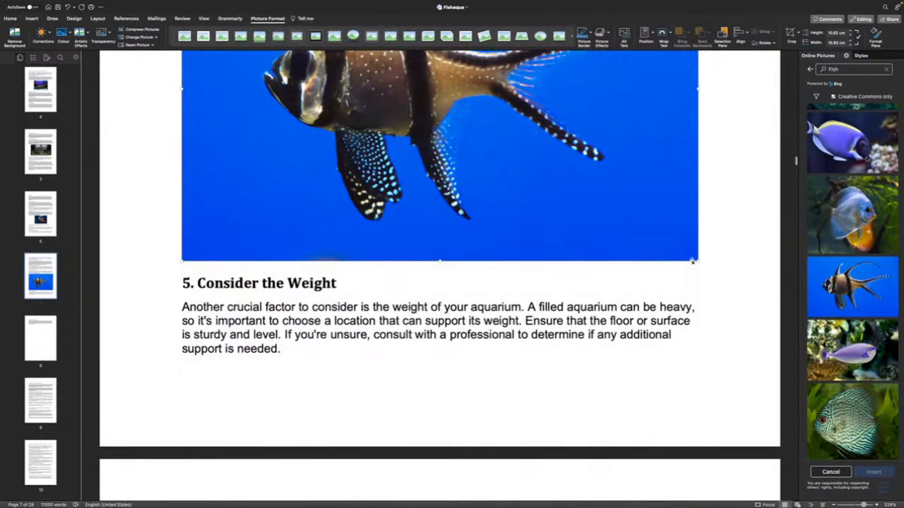
pyautogui.moveTo(699, 262); pyautogui.dragTo(341, 101)
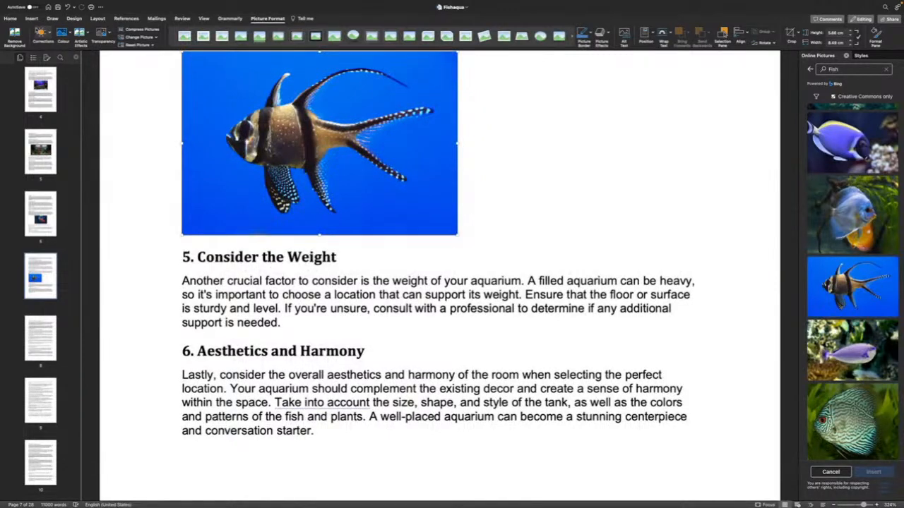
pyautogui.click(11, 19)
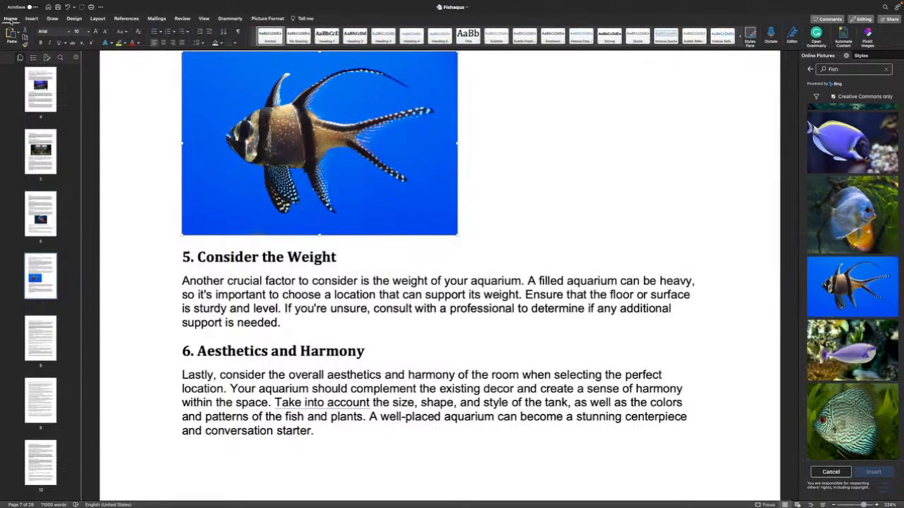
pyautogui.click(163, 43)
pyautogui.scroll(-10, 256, 314)
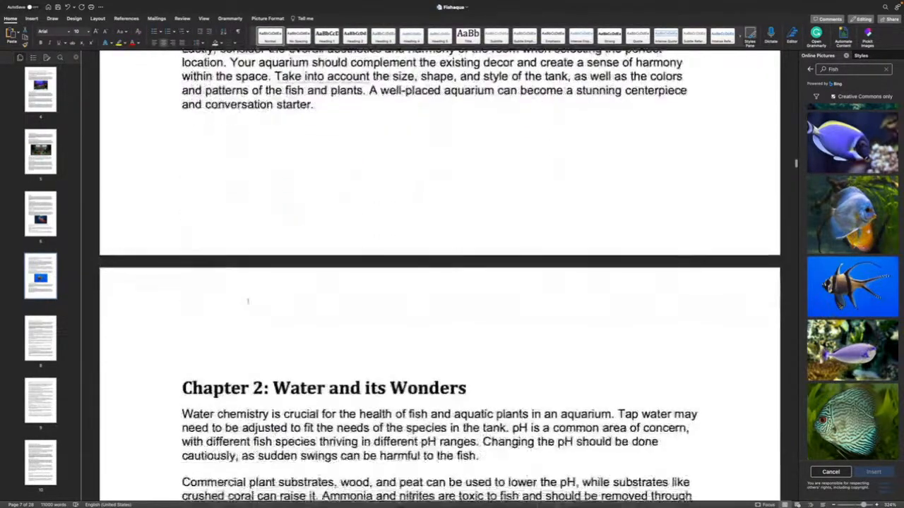
pyautogui.click(184, 110)
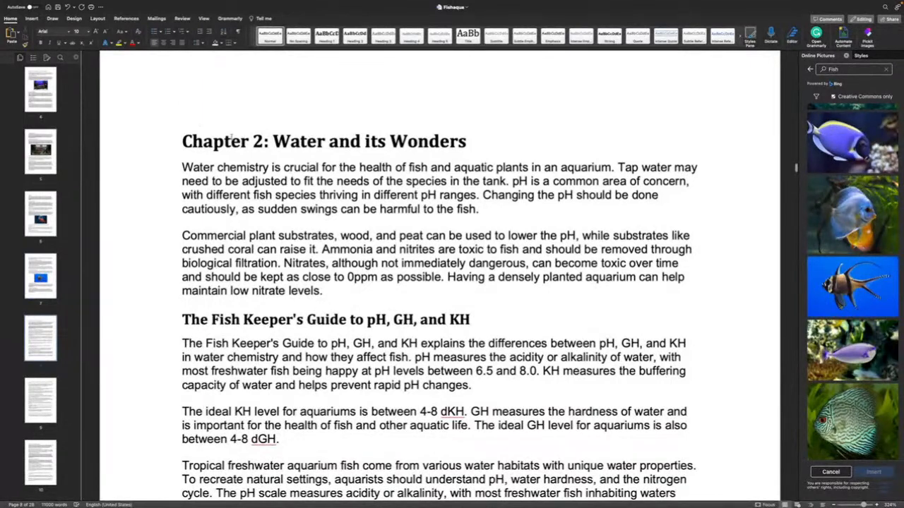
pyautogui.press('Delete')
pyautogui.press('Delete')
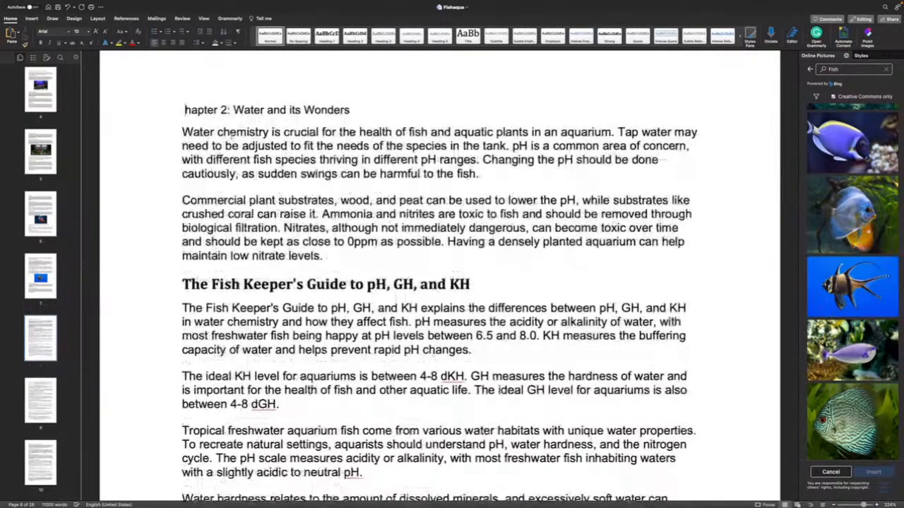
pyautogui.press('super+z')
pyautogui.press('super+z')
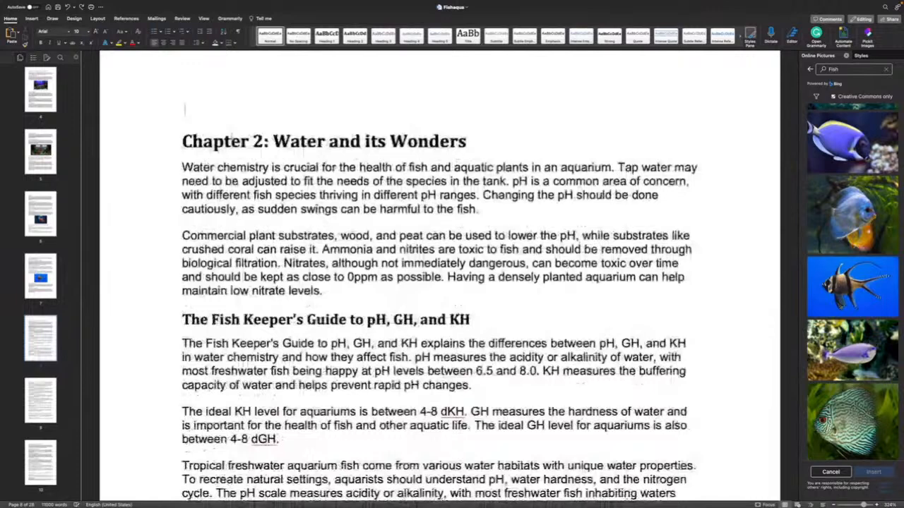
# Remove the empty line above the Chapter 2 title, keeping its text as "Chapter 2: Water and its Wonders"
pyautogui.press('Down')
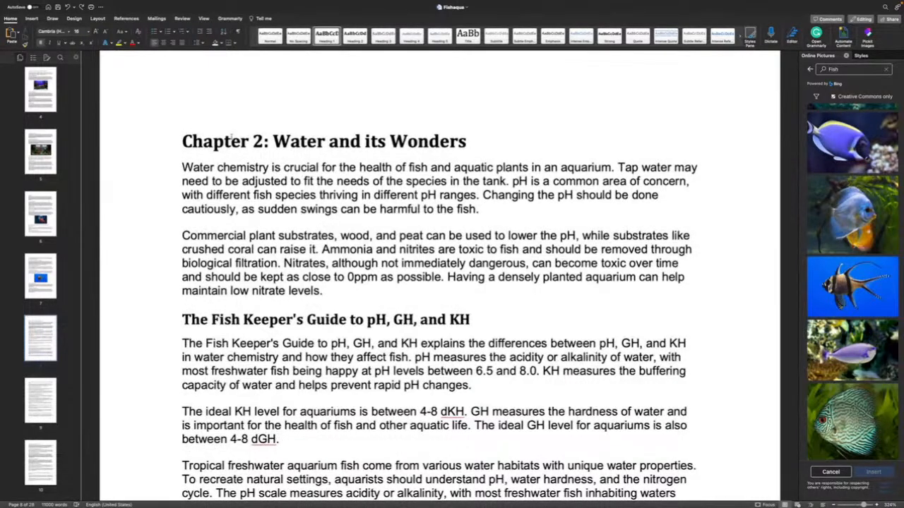
pyautogui.hotkey('shift', 'Up')
pyautogui.press('Delete')
pyautogui.press('Delete')
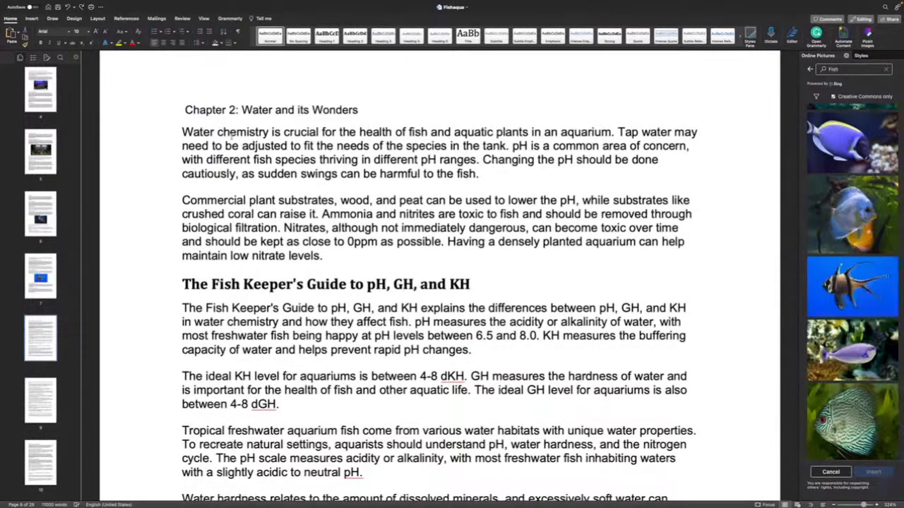
pyautogui.write('C')
# Apply the Heading 1 style to the line "Chapter 2: Water and its Wonders"
pyautogui.press('Home')
pyautogui.hotkey('shift', 'Down')
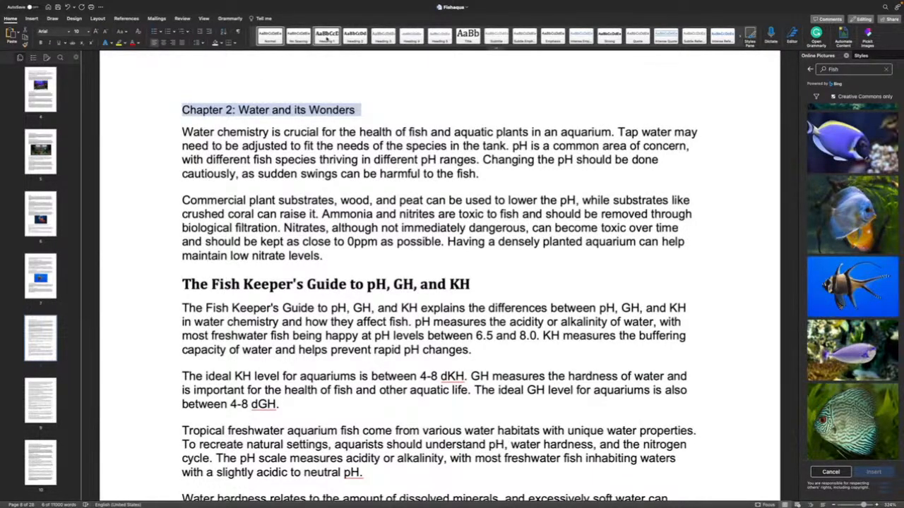
pyautogui.click(359, 38)
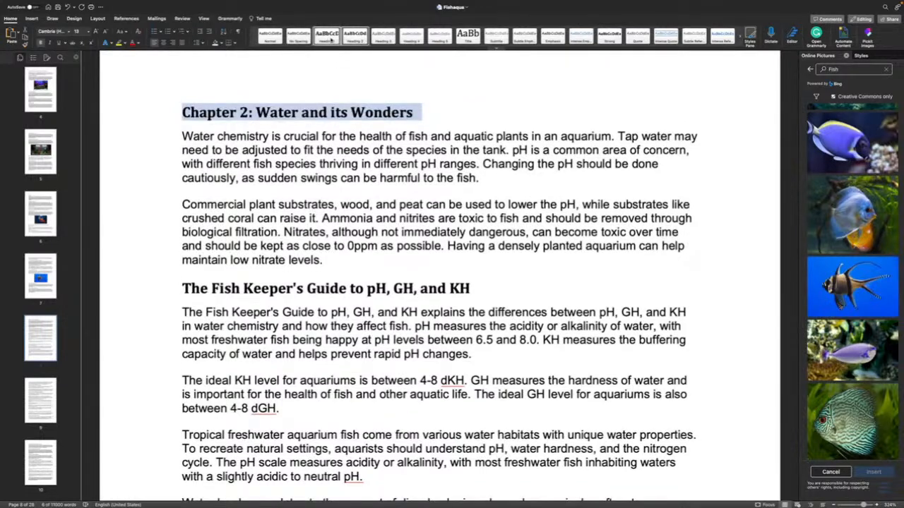
pyautogui.click(326, 35)
pyautogui.click(259, 182)
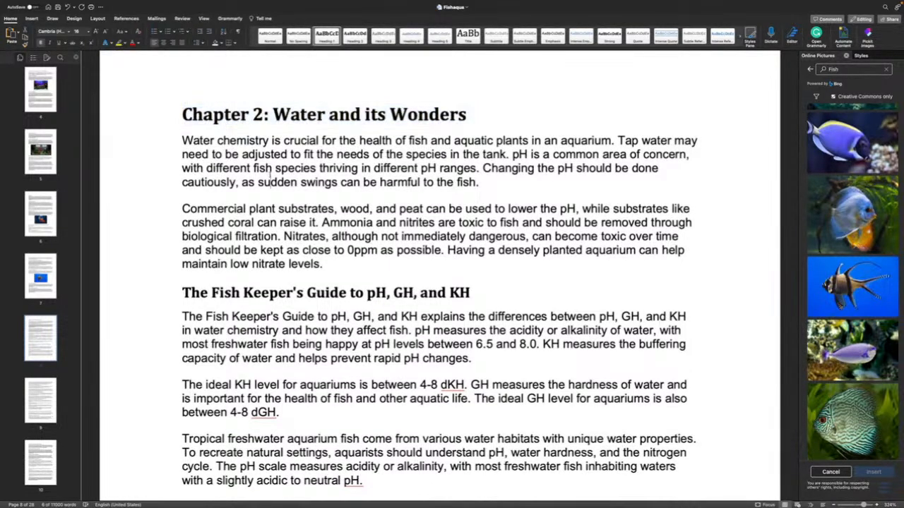
# Search the online pictures for "pH testing" and browse the results for the section on pH, GH, and KH
pyautogui.scroll(-2, 519, 232)
pyautogui.scroll(-4, 519, 232)
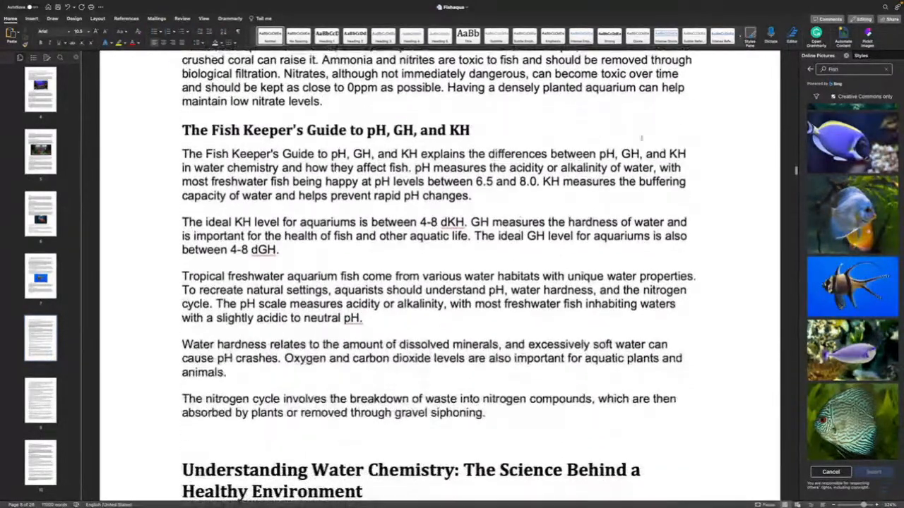
pyautogui.moveTo(847, 68); pyautogui.dragTo(798, 69)
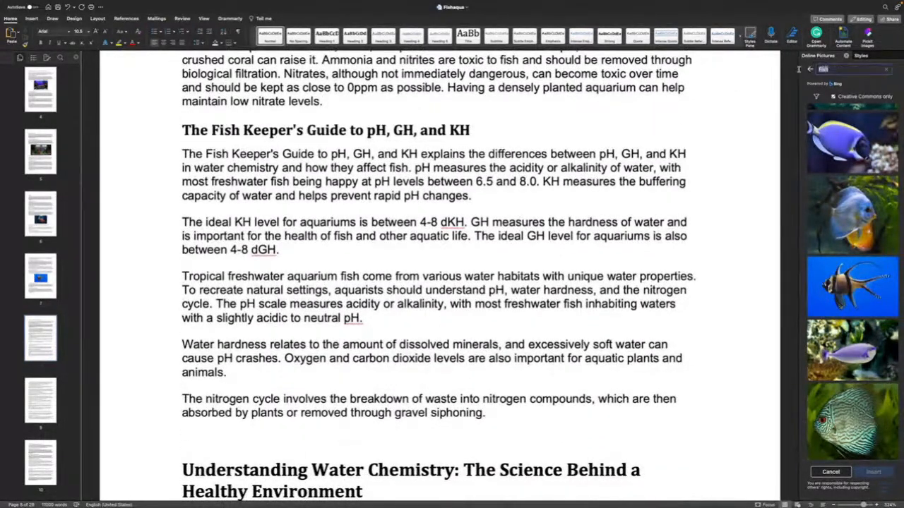
pyautogui.write('pH testing')
pyautogui.press('Return')
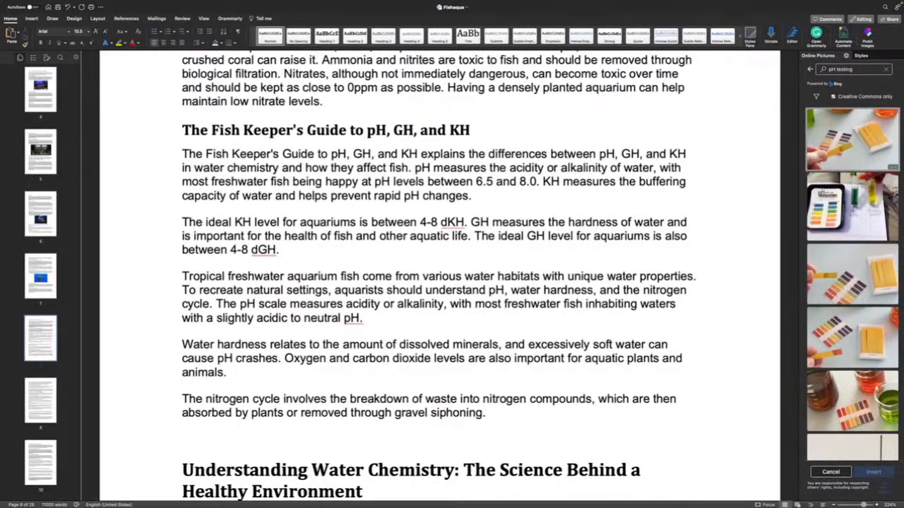
pyautogui.scroll(-10, 889, 216)
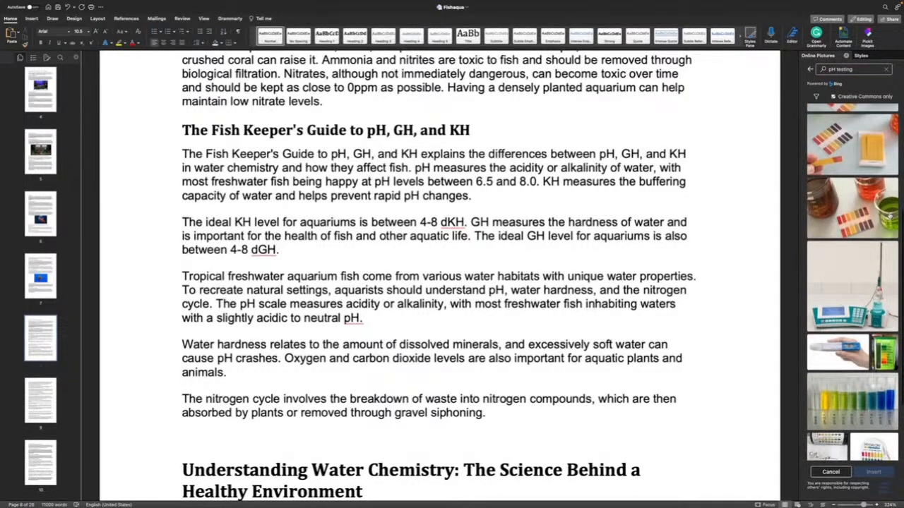
# Insert the online picture of a test tube held over a pH colour chart below the nitrogen cycle paragraph
pyautogui.scroll(-10, 889, 216)
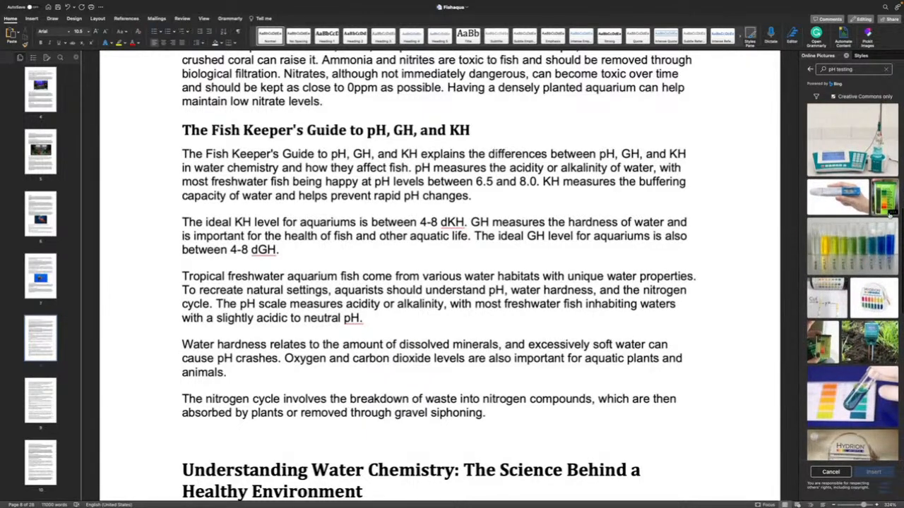
pyautogui.scroll(-5, 889, 216)
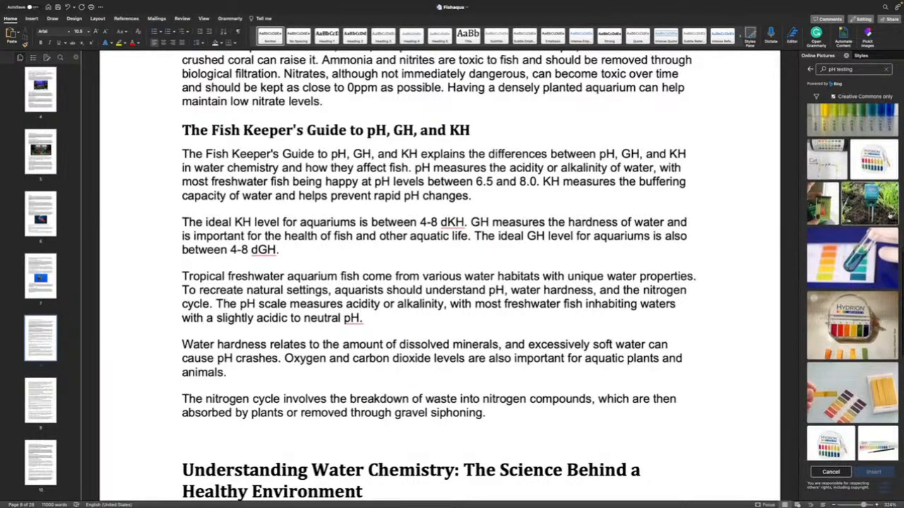
pyautogui.click(889, 216)
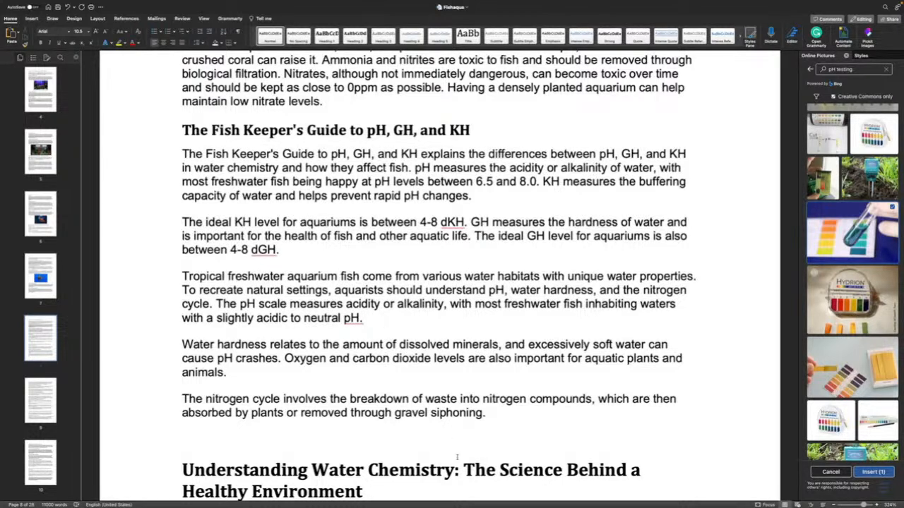
pyautogui.click(206, 436)
pyautogui.click(874, 472)
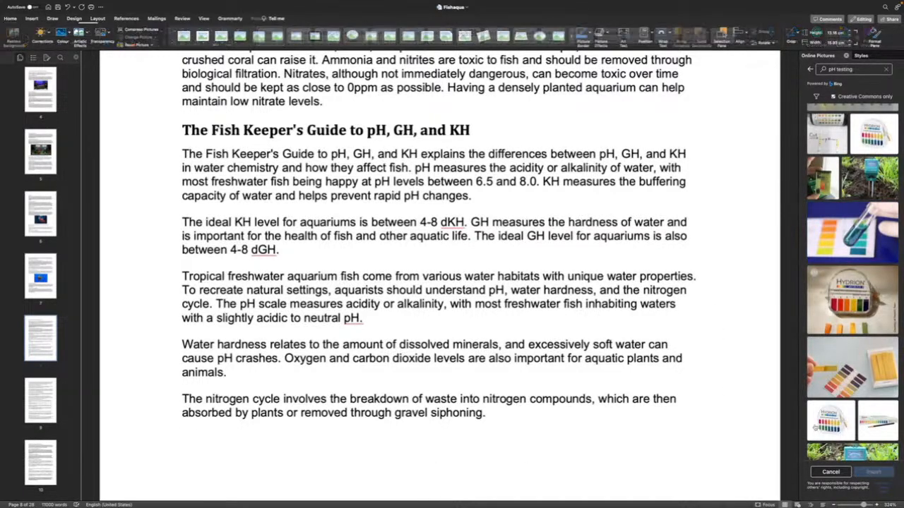
# Shrink the test tube picture with its caption to about 4.63 cm high and 7.59 cm wide
pyautogui.scroll(-2, 593, 368)
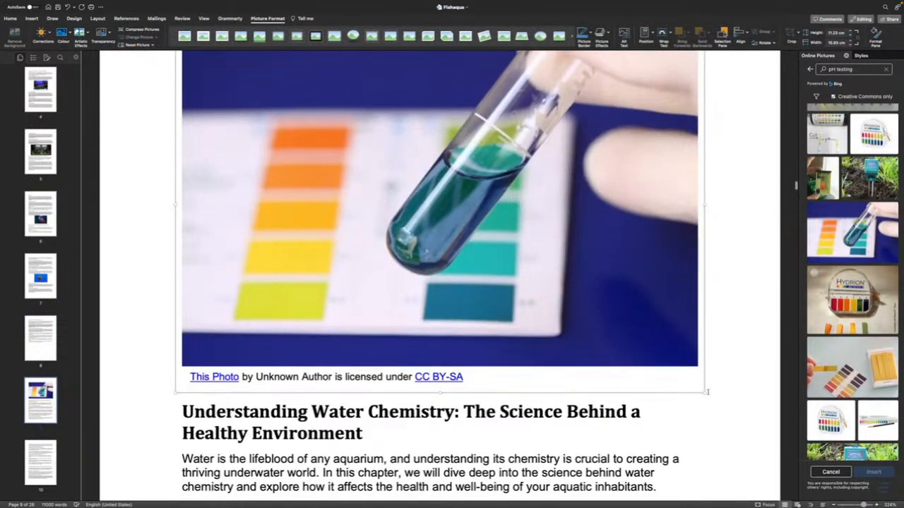
pyautogui.moveTo(704, 392); pyautogui.dragTo(382, 149)
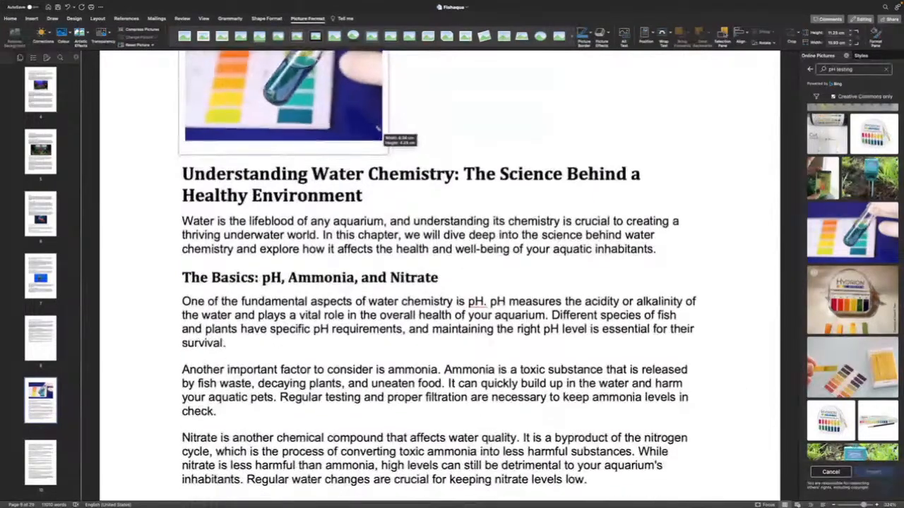
pyautogui.scroll(4, 437, 282)
pyautogui.scroll(-2, 438, 283)
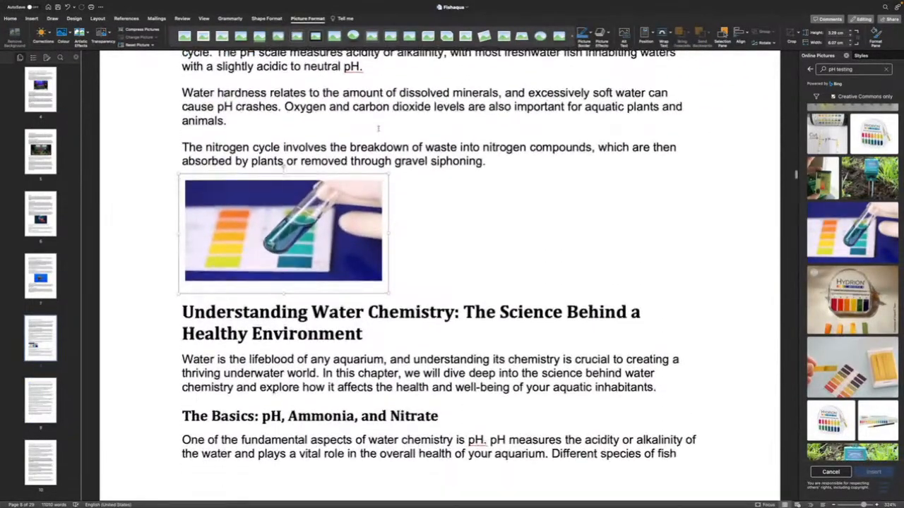
pyautogui.moveTo(386, 245); pyautogui.dragTo(432, 284)
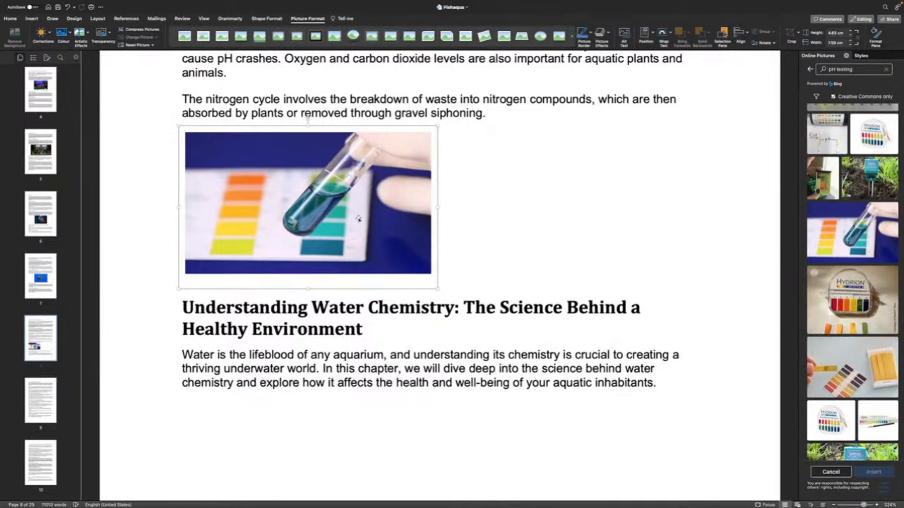
# Stretch the test tube picture group to about 4.97 cm high and enlarge its attribution caption box to about 0.41 cm high
pyautogui.click(309, 286)
pyautogui.click(301, 264)
pyautogui.moveTo(308, 290); pyautogui.dragTo(308, 300)
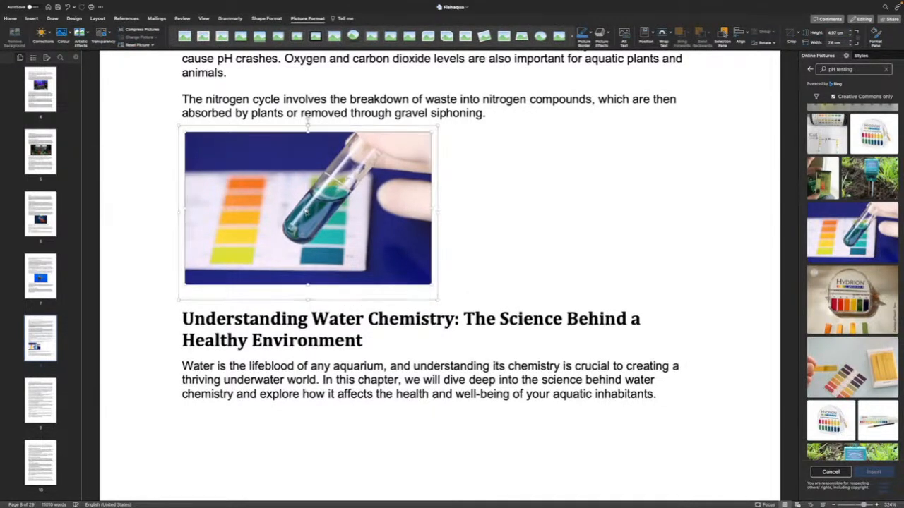
pyautogui.click(210, 291)
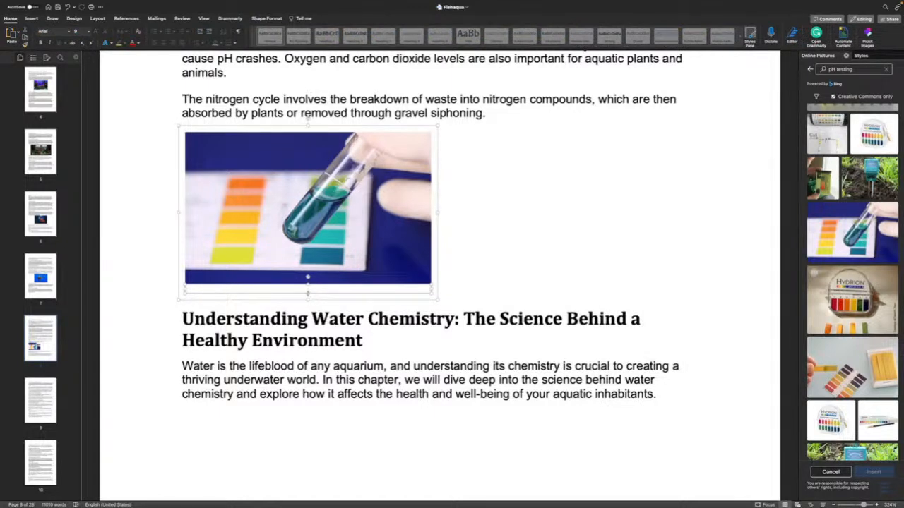
pyautogui.moveTo(308, 290); pyautogui.dragTo(307, 298)
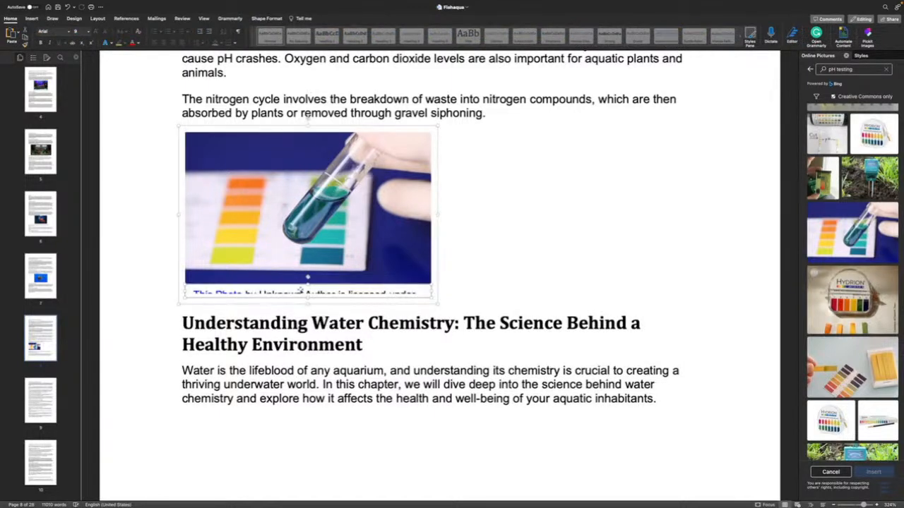
pyautogui.click(291, 293)
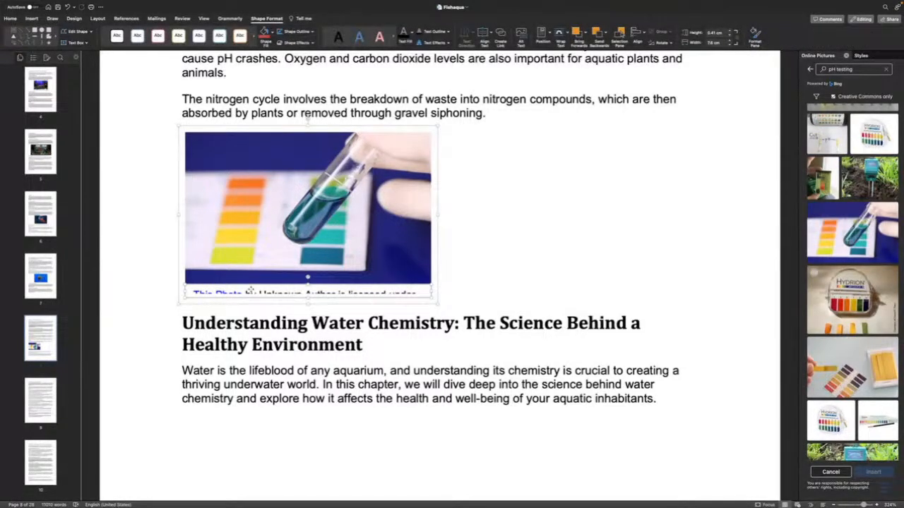
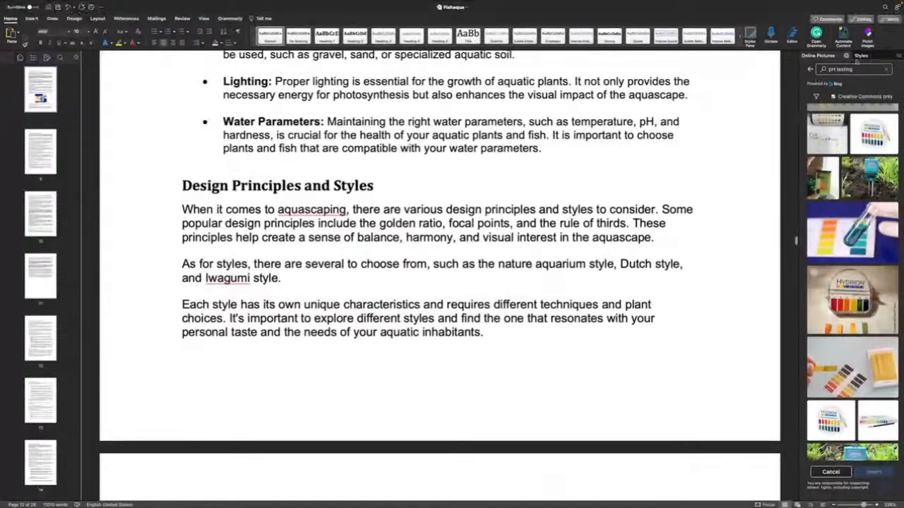
# Replace the "pH testing" picture search with a search for "aquascaping"
pyautogui.click(852, 66)
pyautogui.moveTo(852, 66); pyautogui.dragTo(796, 68)
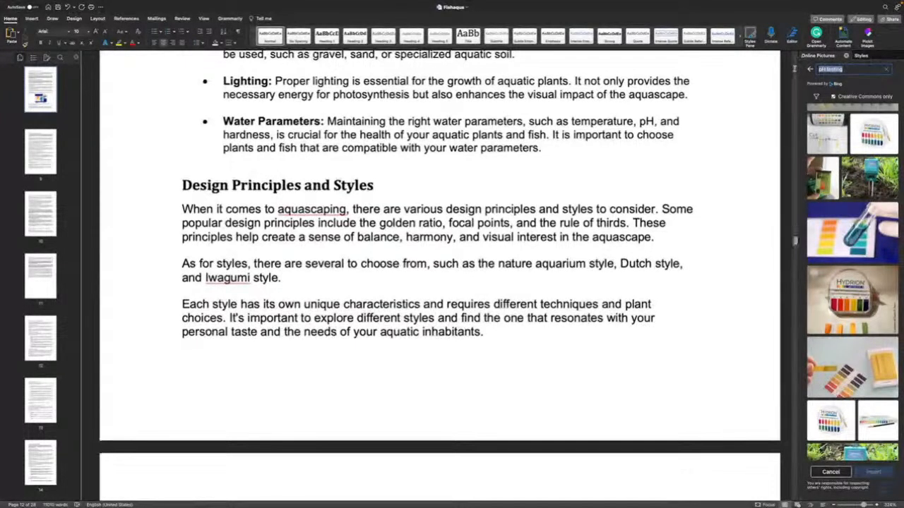
pyautogui.write('Na')
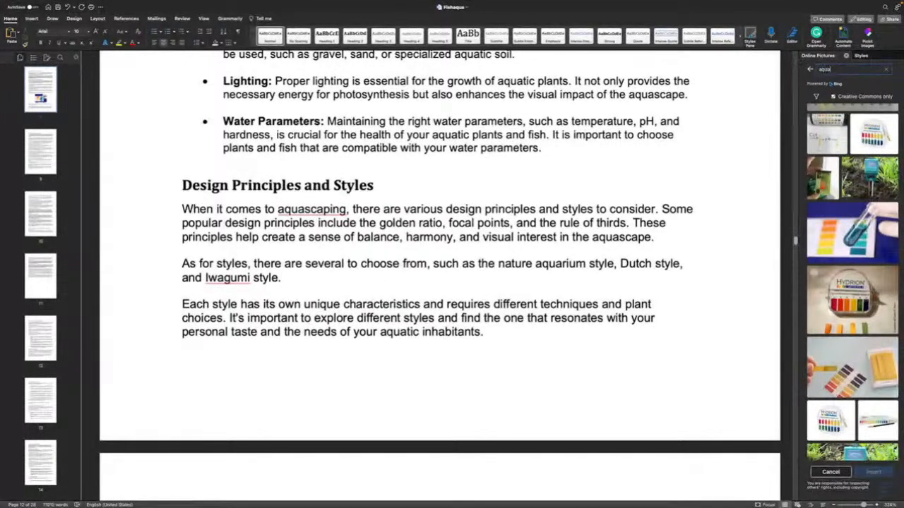
pyautogui.write('uascaping')
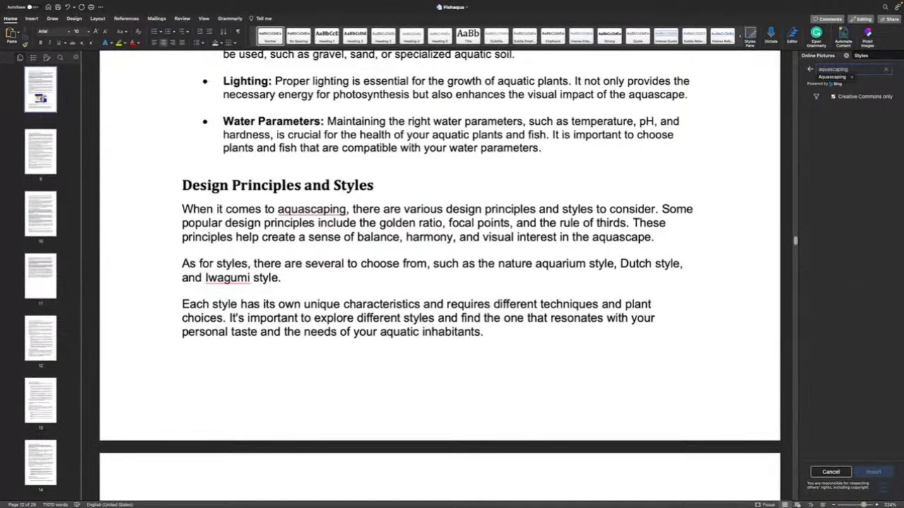
pyautogui.press('Return')
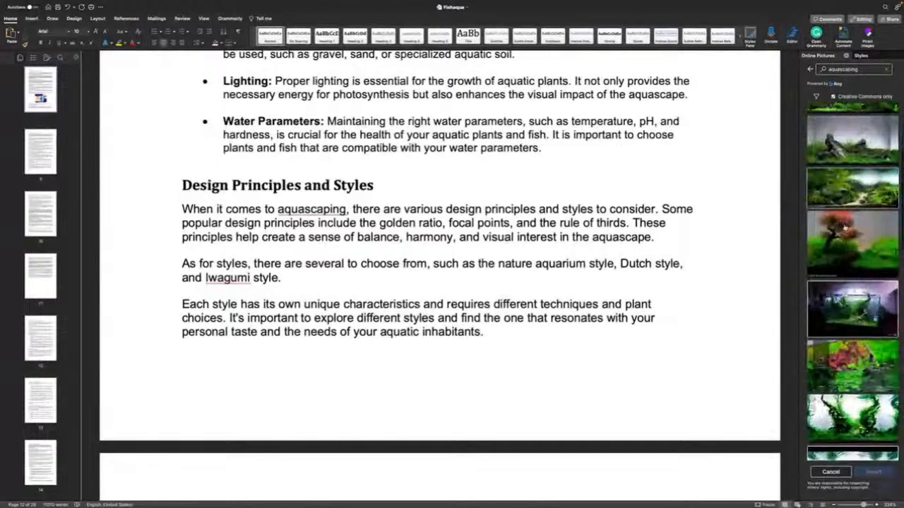
# Insert the online picture of a rocky tank topped by a bonsai on a new line ending "The Power of Aquascaping" section
pyautogui.scroll(10, 454, 175)
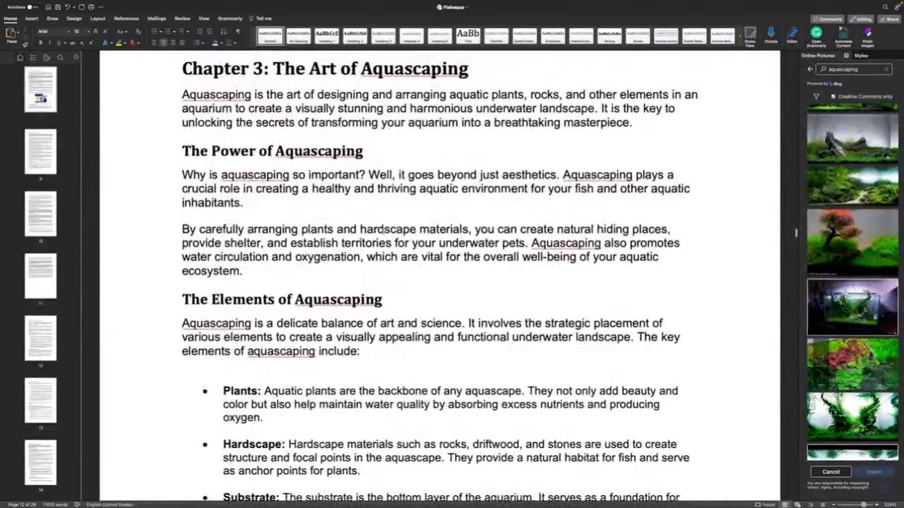
pyautogui.click(341, 275)
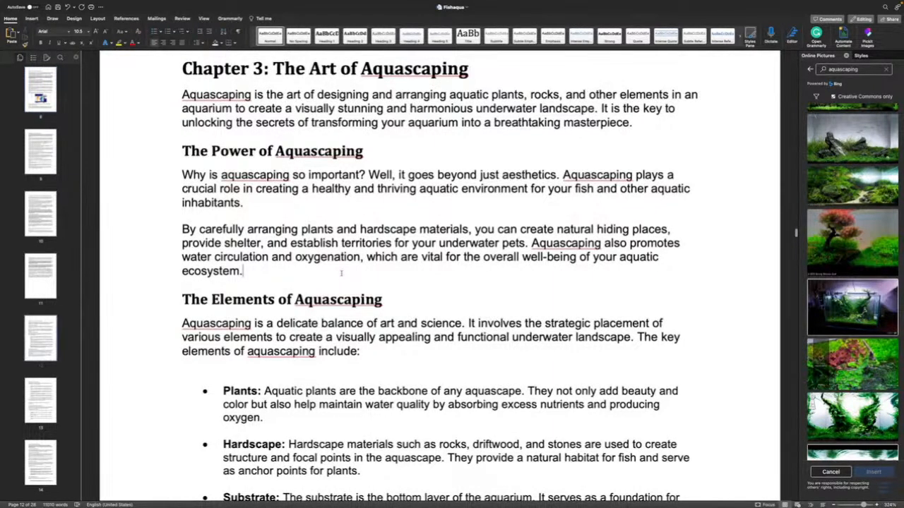
pyautogui.press('Return')
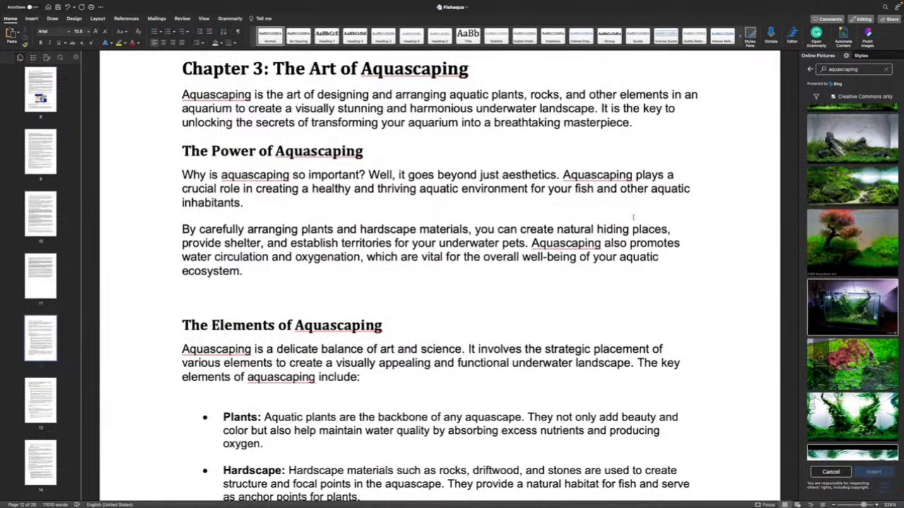
pyautogui.scroll(-10, 872, 311)
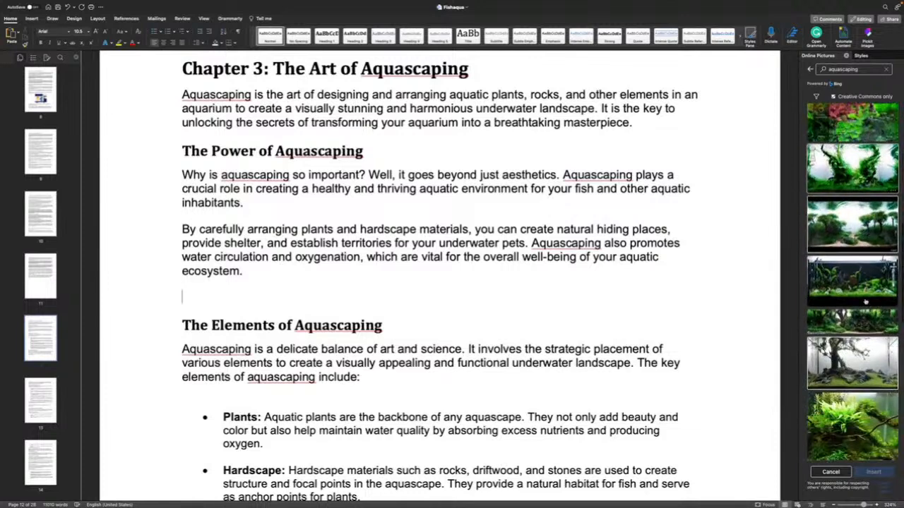
pyautogui.scroll(-5, 852, 283)
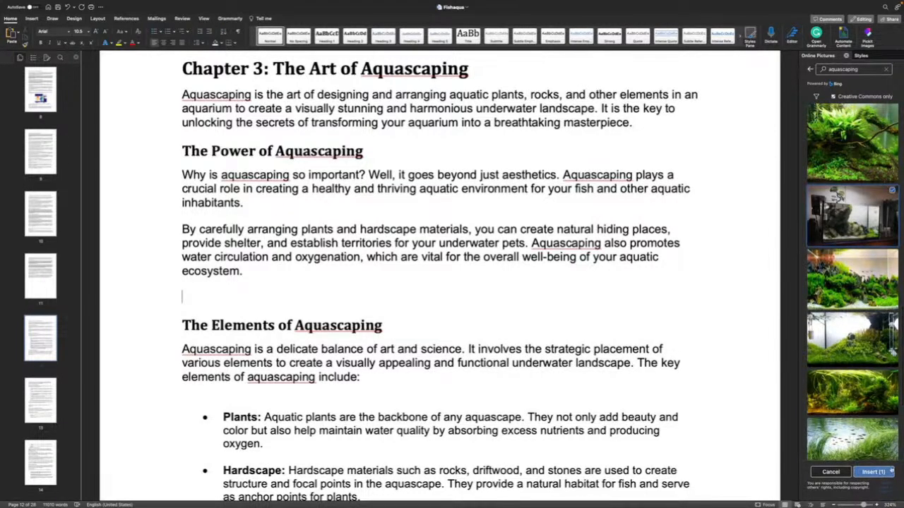
pyautogui.click(887, 472)
# Delete the empty line above the heading "Designing Your Aquatic Landscape: Creating a Visual Masterpiece"
pyautogui.scroll(-5, 739, 393)
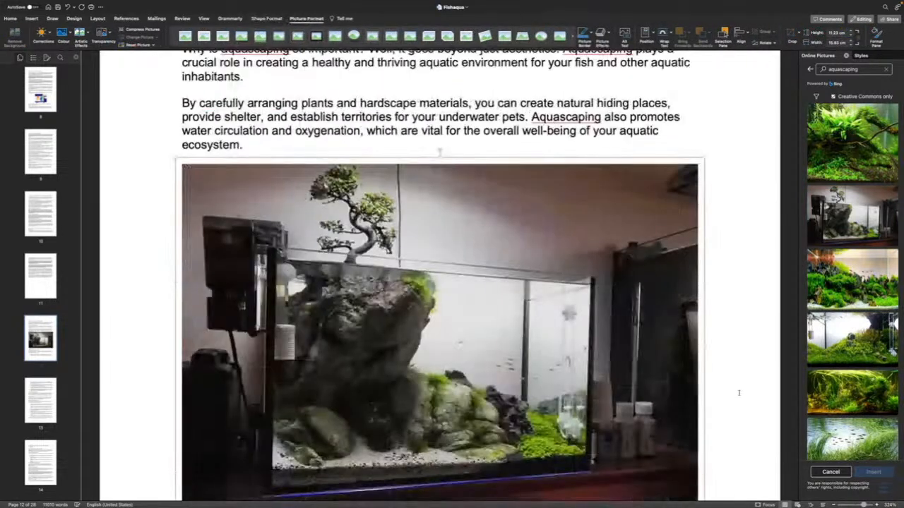
pyautogui.scroll(-3, 739, 393)
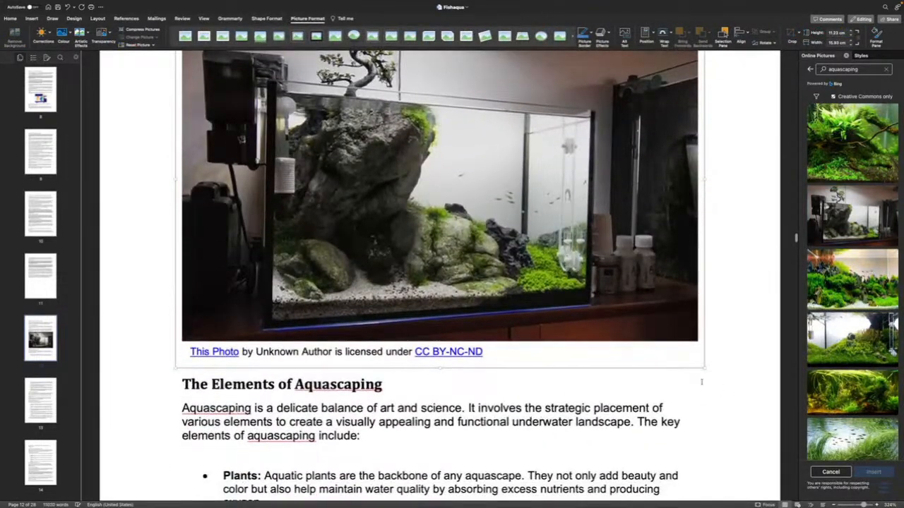
pyautogui.scroll(12, 774, 400)
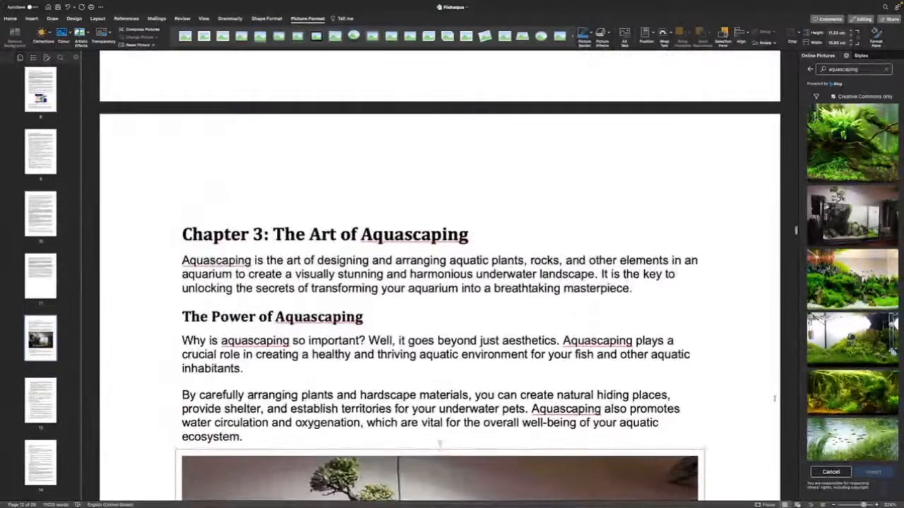
pyautogui.scroll(-10, 775, 398)
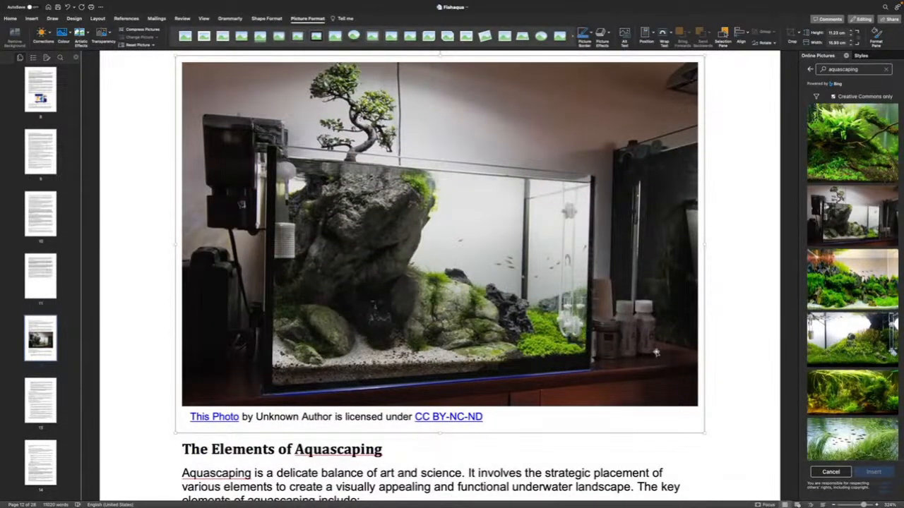
pyautogui.scroll(-12, 656, 353)
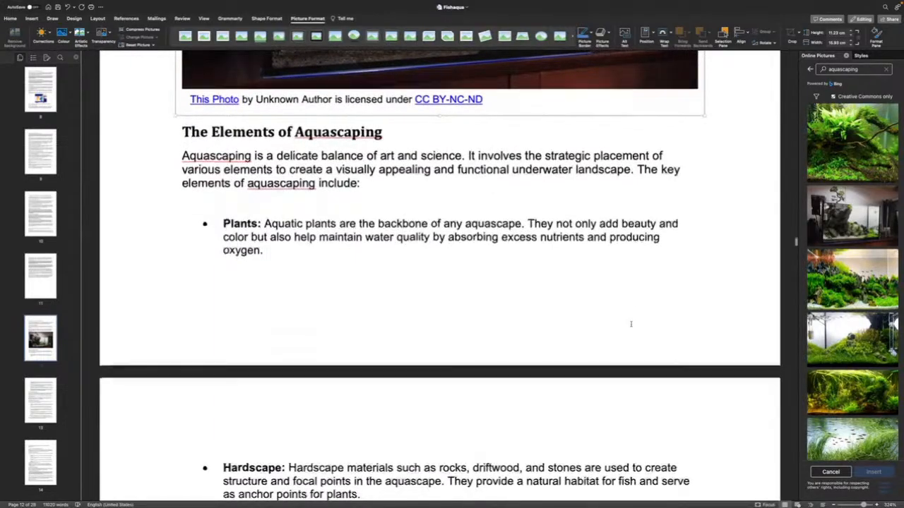
pyautogui.scroll(-20, 631, 324)
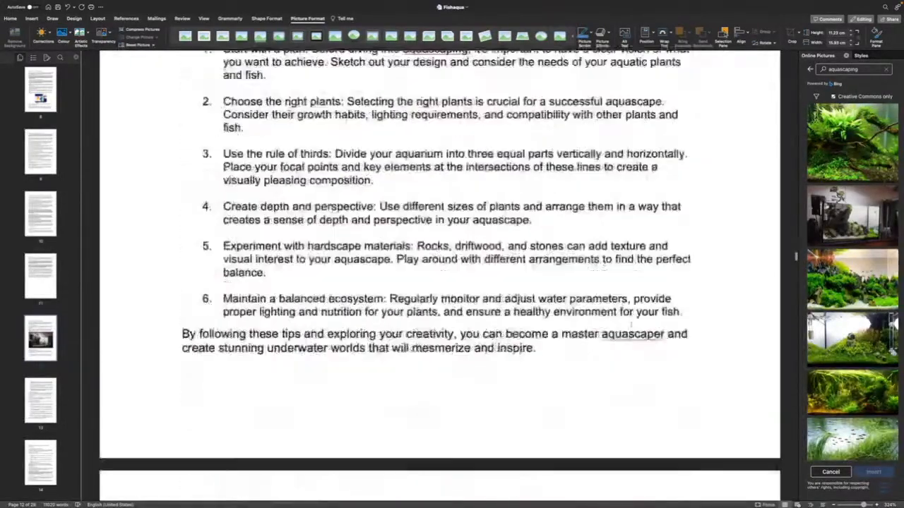
pyautogui.scroll(-7, 630, 324)
pyautogui.scroll(-2, 296, 333)
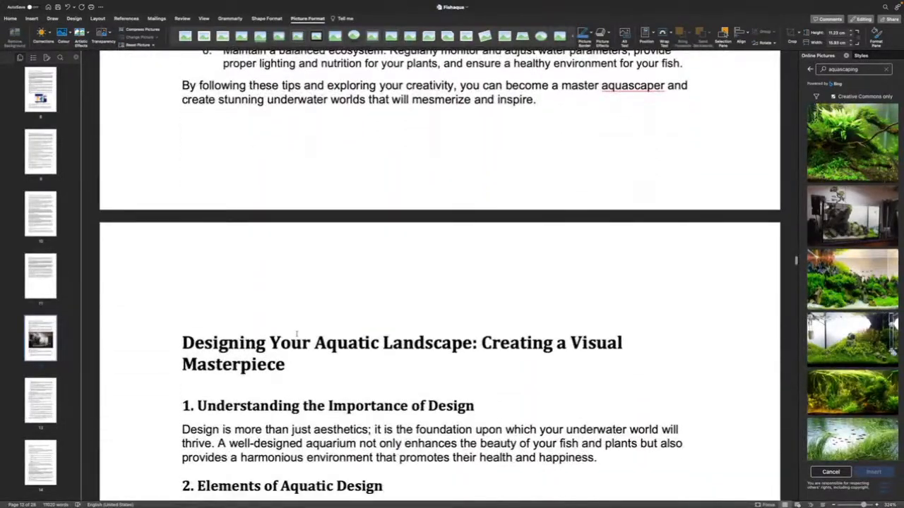
pyautogui.click(196, 313)
pyautogui.click(164, 308)
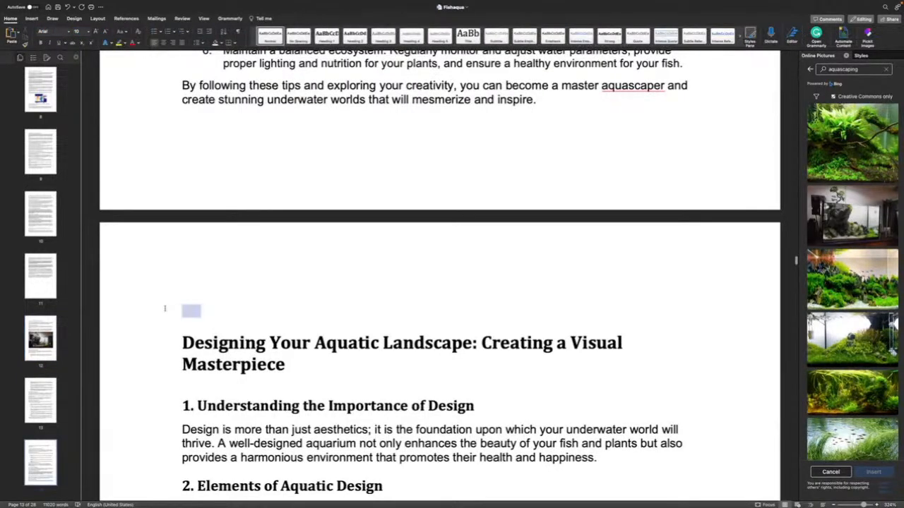
pyautogui.press('Delete')
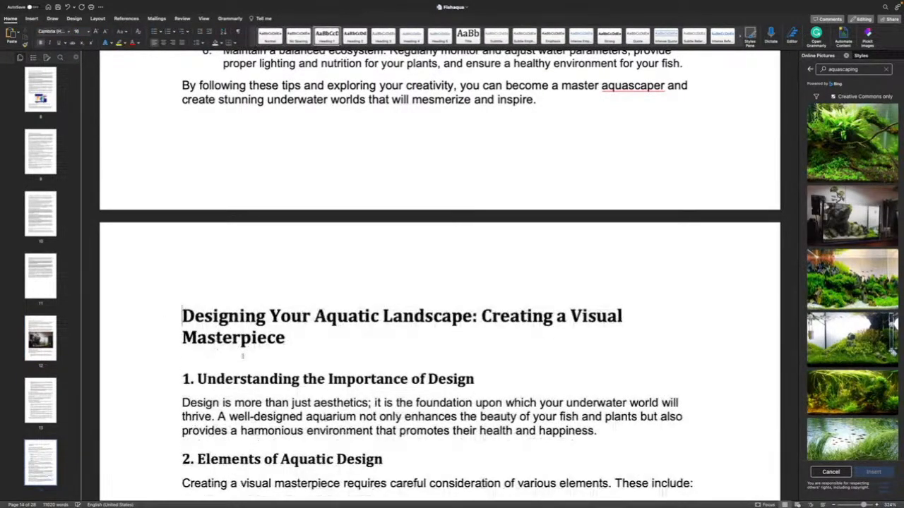
# Add an empty line between the Lighting bullet and the heading "3. Creating Depth and Perspective"
pyautogui.scroll(-3, 438, 283)
pyautogui.scroll(-10, 437, 282)
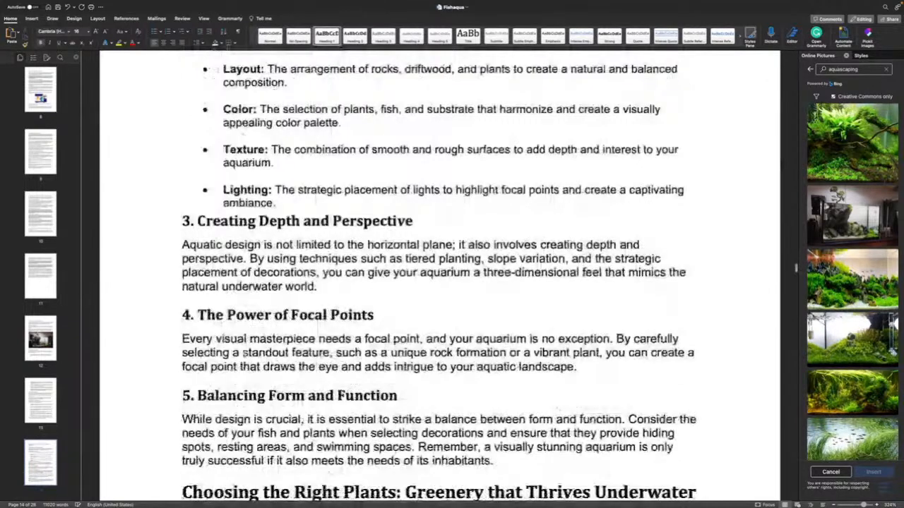
pyautogui.scroll(-8, 437, 283)
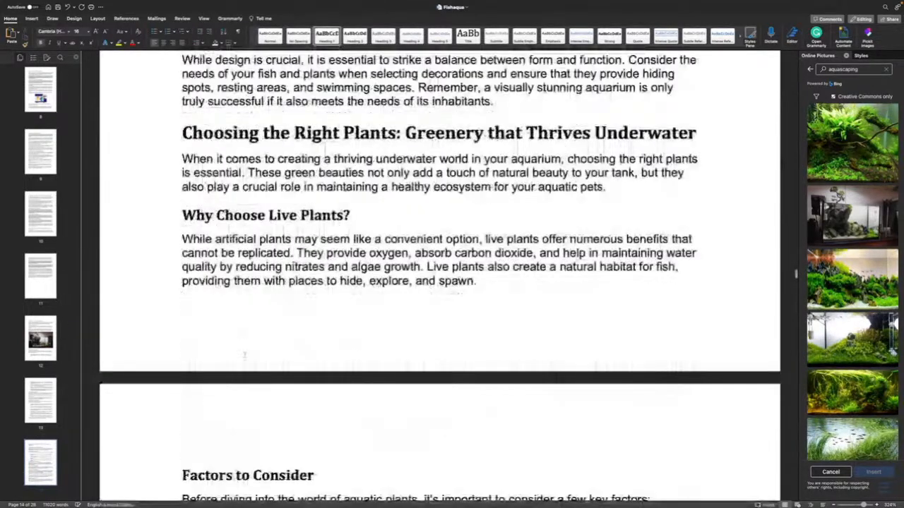
pyautogui.scroll(-6, 438, 282)
pyautogui.scroll(2, 195, 288)
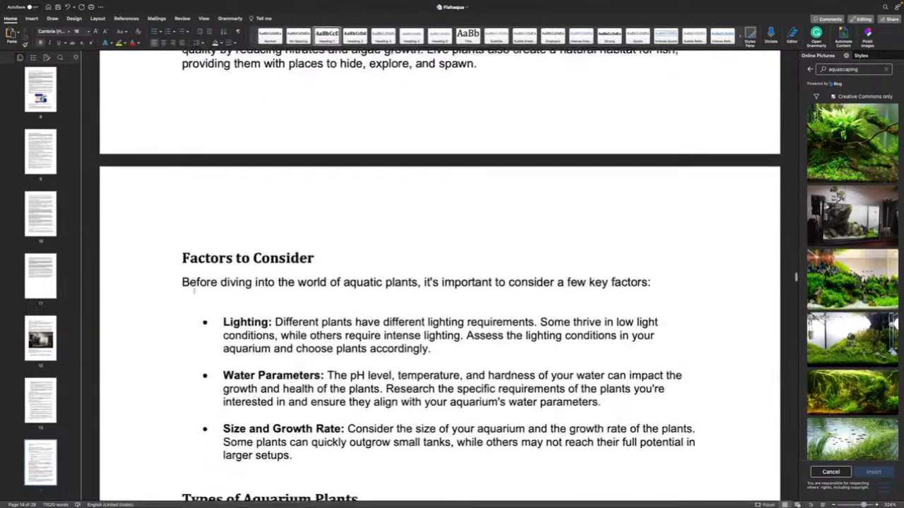
pyautogui.scroll(7, 195, 288)
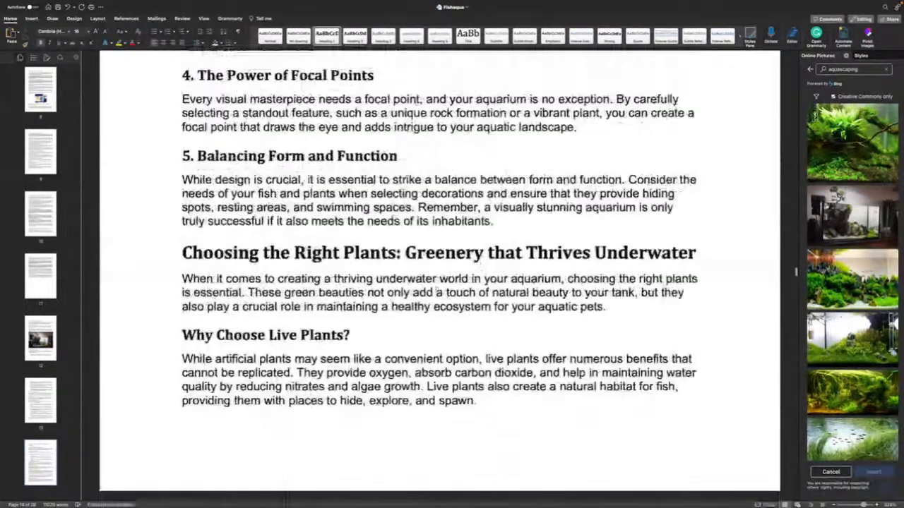
pyautogui.scroll(6, 569, 302)
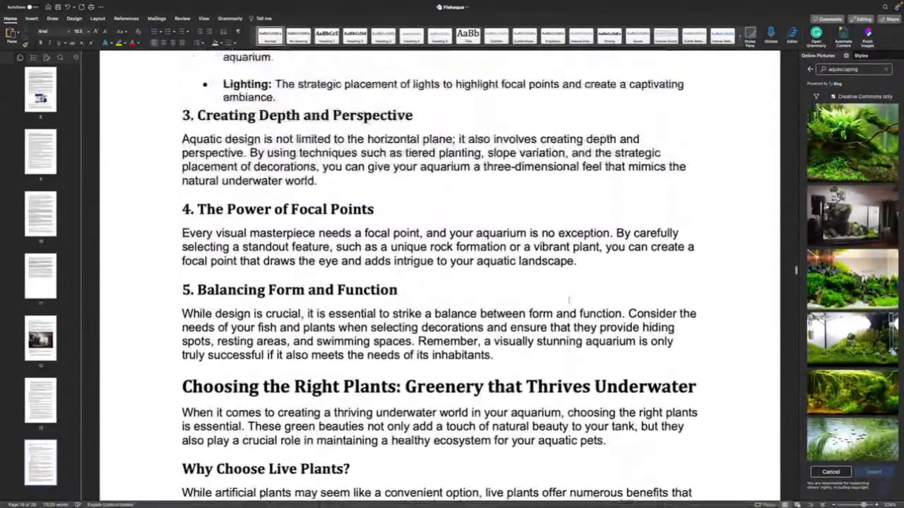
pyautogui.scroll(3, 568, 301)
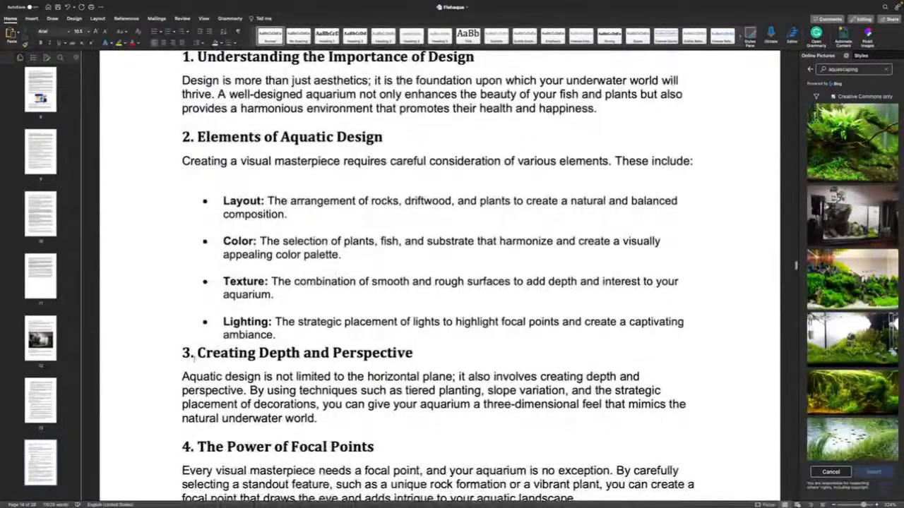
pyautogui.click(182, 352)
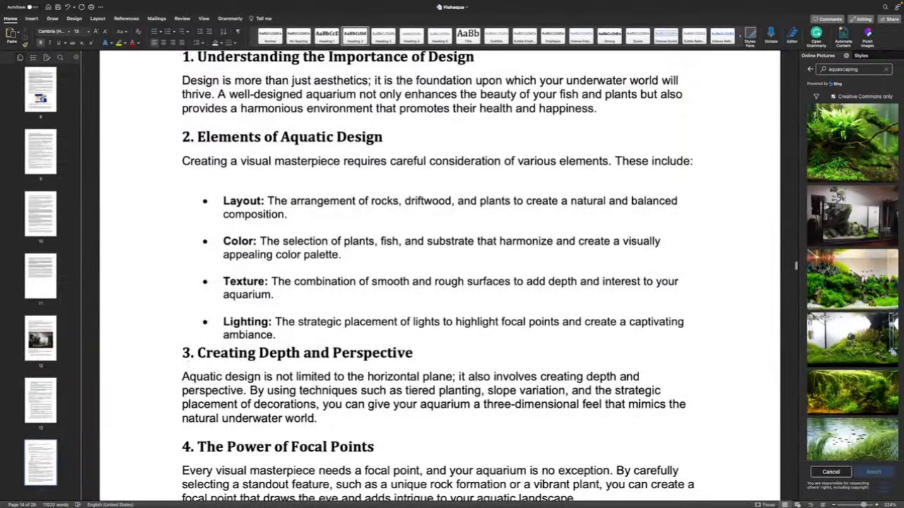
# Insert the online aquascaping picture of a tank with a small driftwood tree on the line below the hardscape section's closing paragraph
pyautogui.scroll(-18, 189, 363)
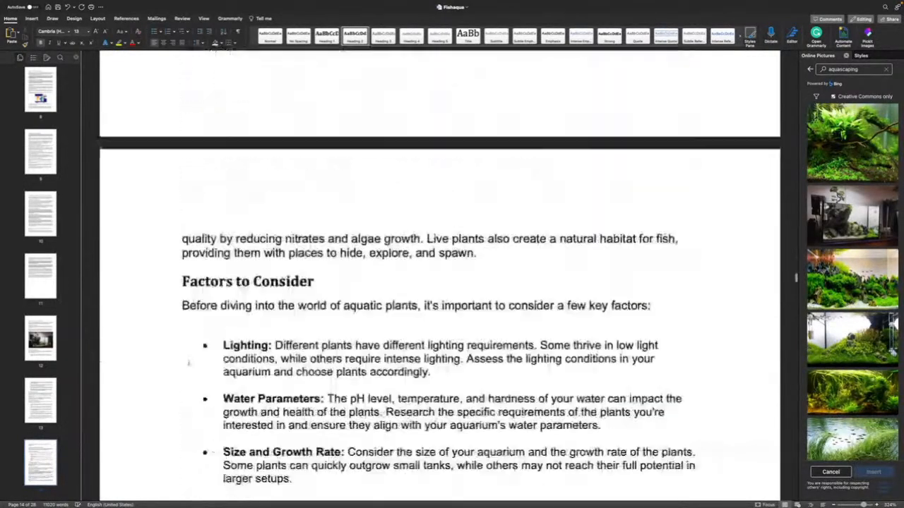
pyautogui.scroll(-20, 188, 363)
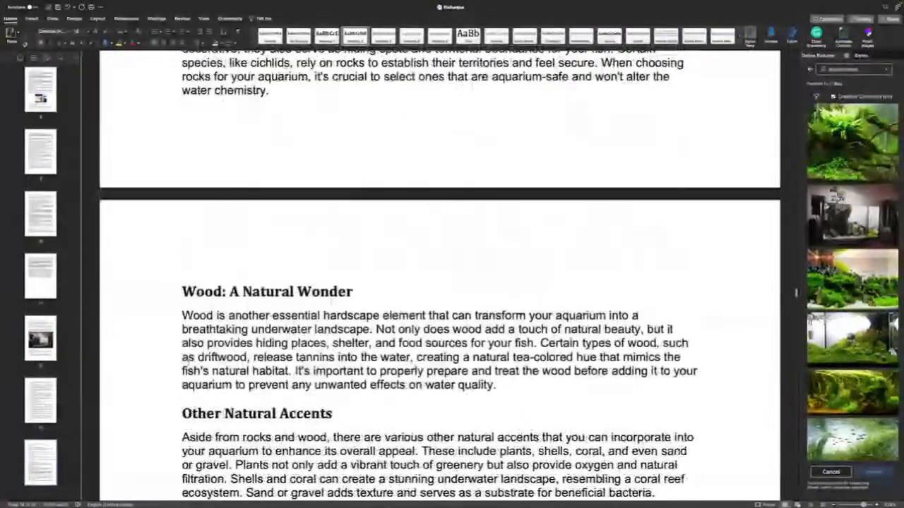
pyautogui.scroll(-15, 189, 363)
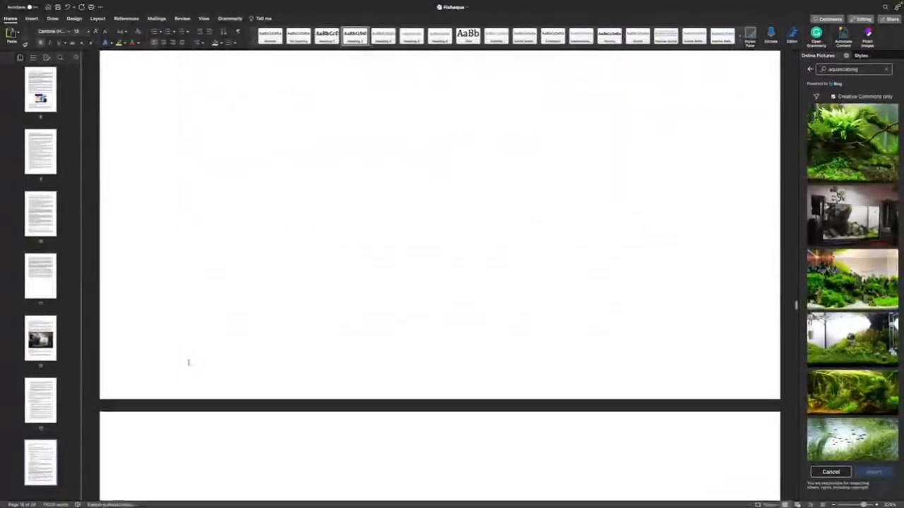
pyautogui.scroll(5, 189, 363)
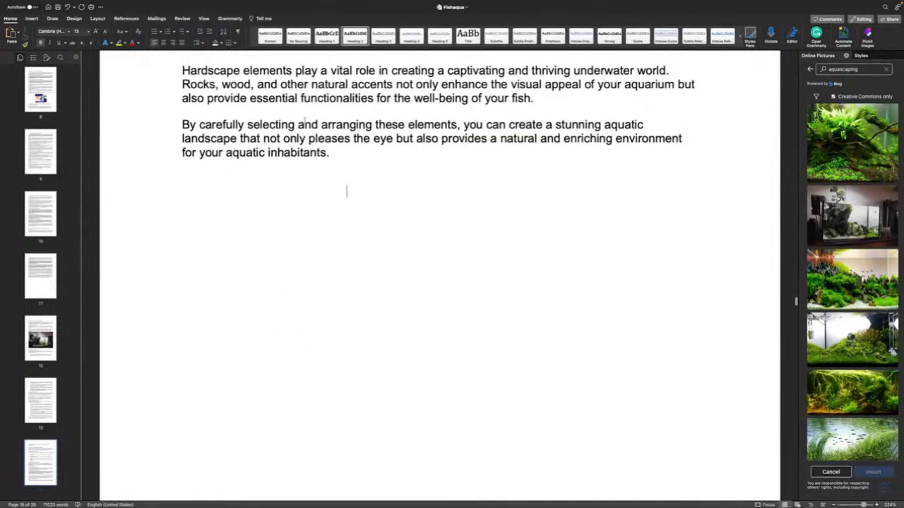
pyautogui.click(319, 177)
pyautogui.scroll(-3, 783, 345)
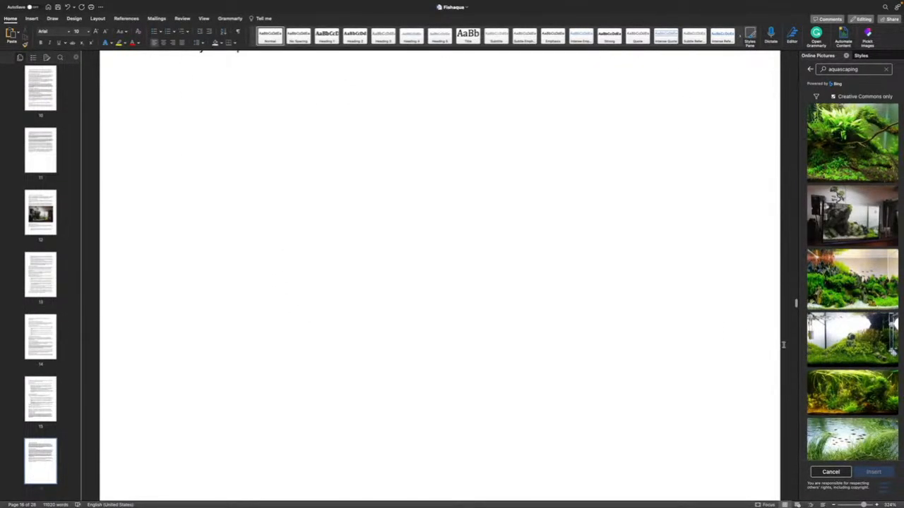
pyautogui.scroll(3, 784, 342)
pyautogui.scroll(-5, 872, 400)
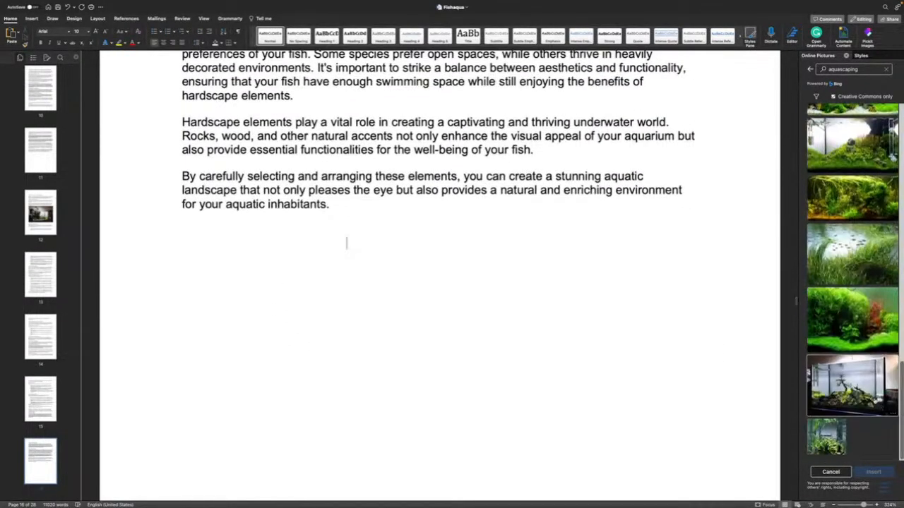
pyautogui.scroll(-3, 873, 399)
pyautogui.click(854, 261)
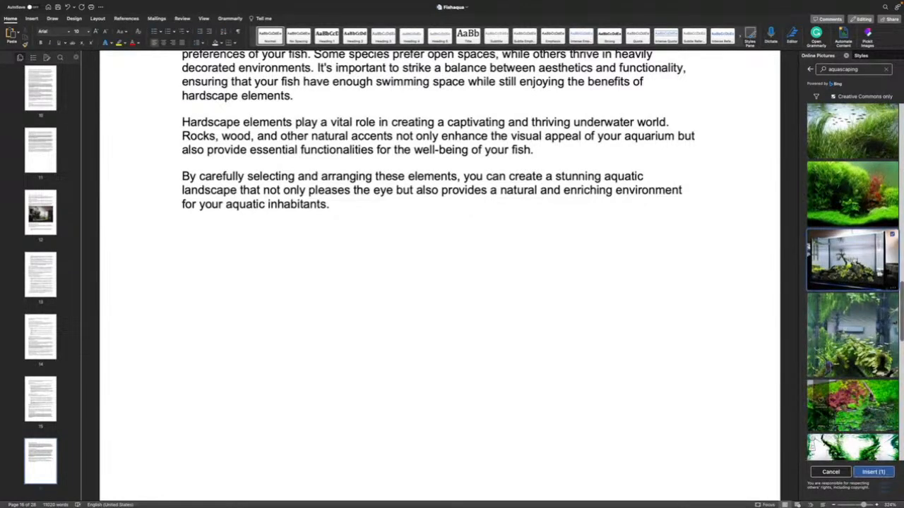
pyautogui.click(874, 471)
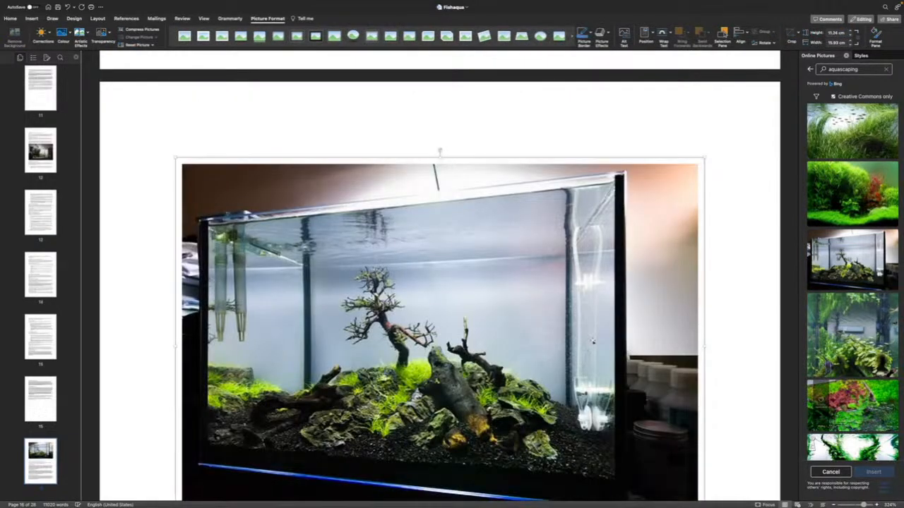
# Insert a page break before the heading "Chapter 4: The Fascinating World of Fish"
pyautogui.scroll(-3, 593, 341)
pyautogui.scroll(1, 591, 339)
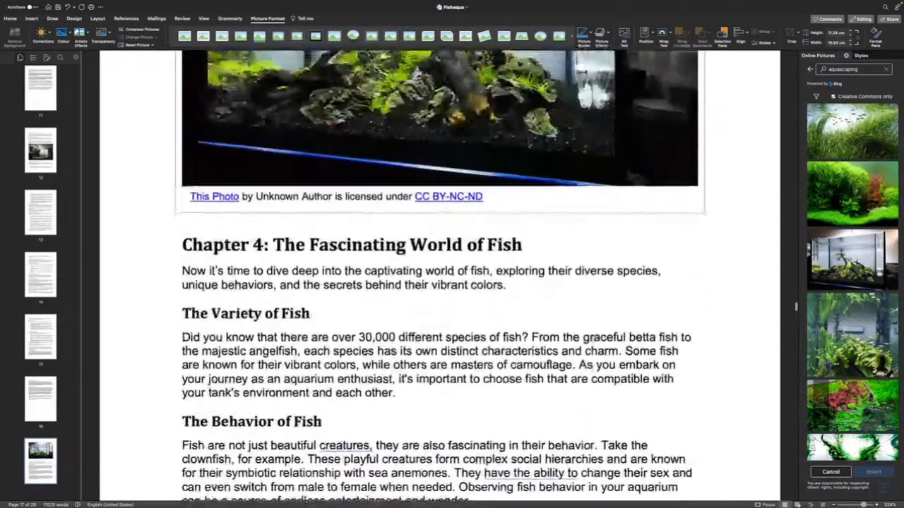
pyautogui.click(183, 243)
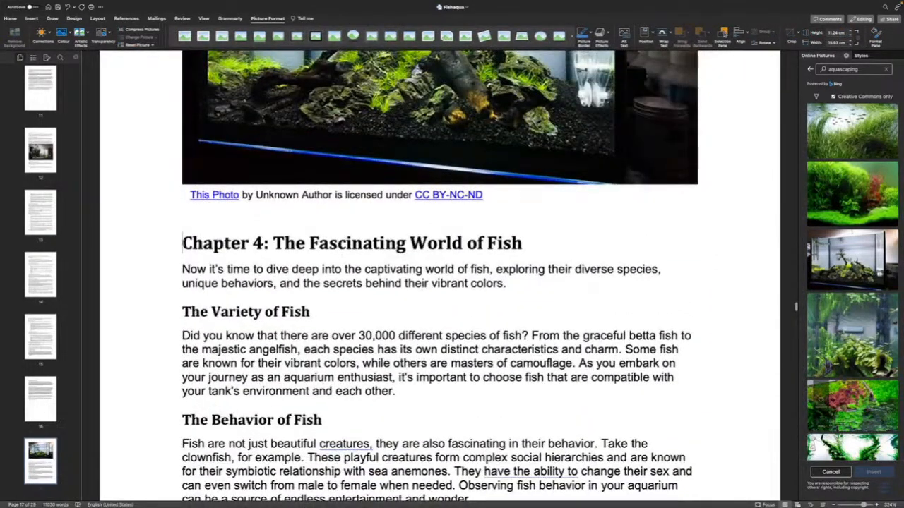
pyautogui.press('super+Return')
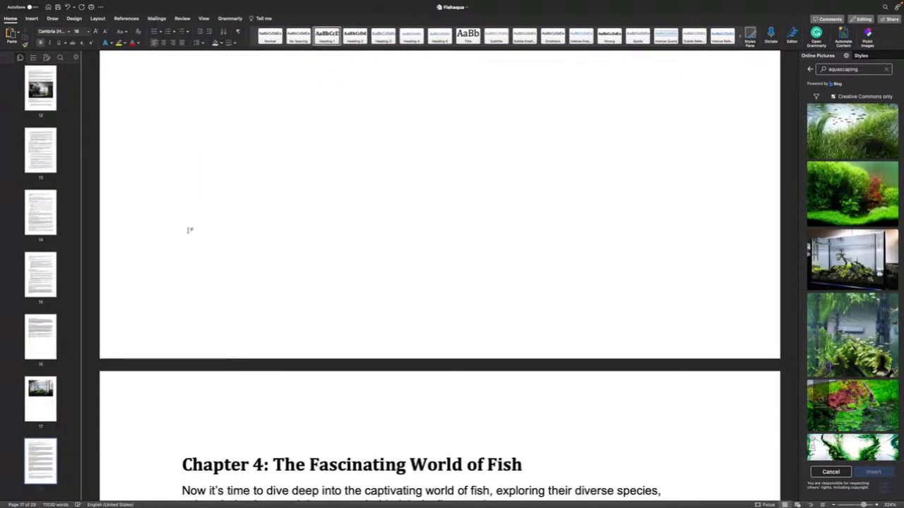
# Pull the driftwood tree picture up to the end of the paragraph "By carefully selecting and arranging these elements", undoing the picture's deletion
pyautogui.scroll(5, 187, 236)
pyautogui.scroll(2, 190, 230)
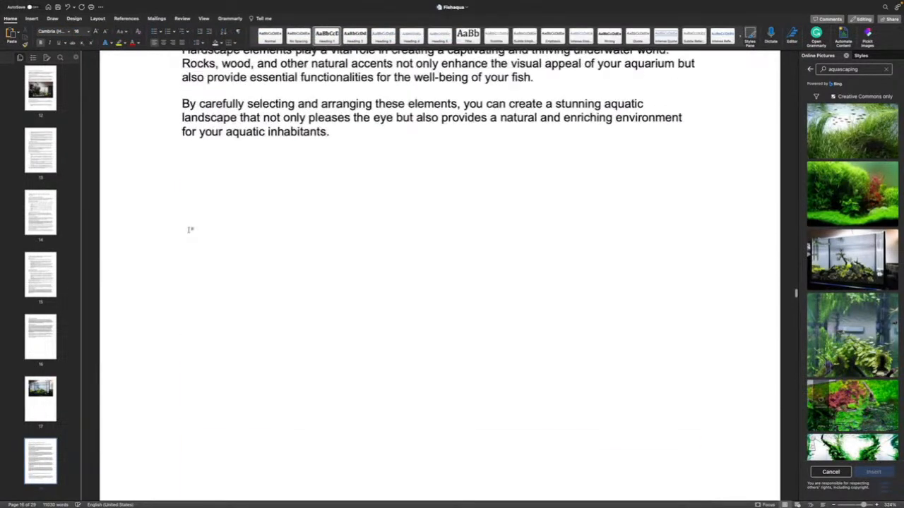
pyautogui.scroll(-6, 189, 229)
pyautogui.scroll(5, 189, 229)
pyautogui.scroll(3, 189, 230)
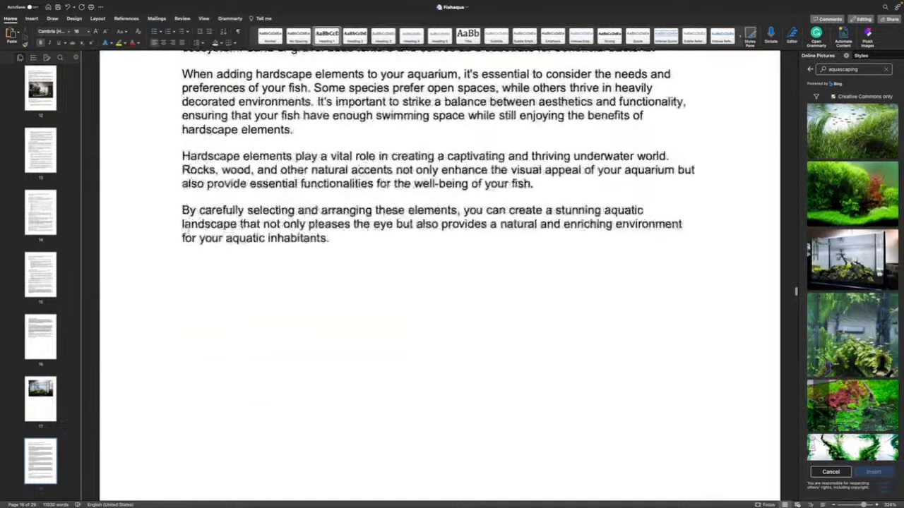
pyautogui.click(340, 243)
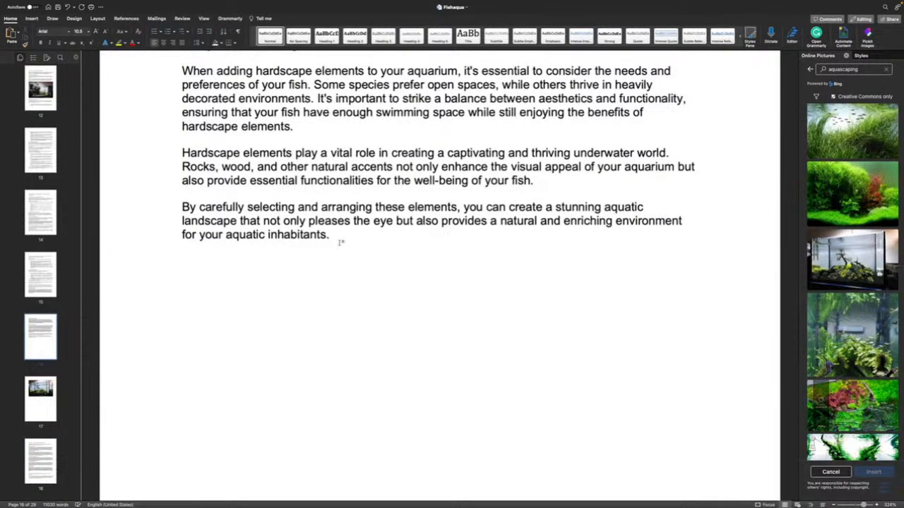
pyautogui.press('Delete')
pyautogui.press('Delete')
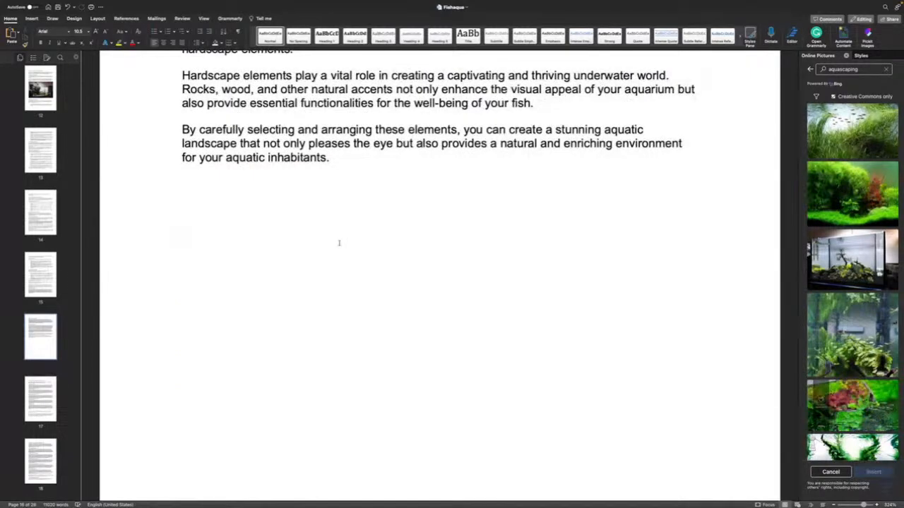
pyautogui.press('super+z')
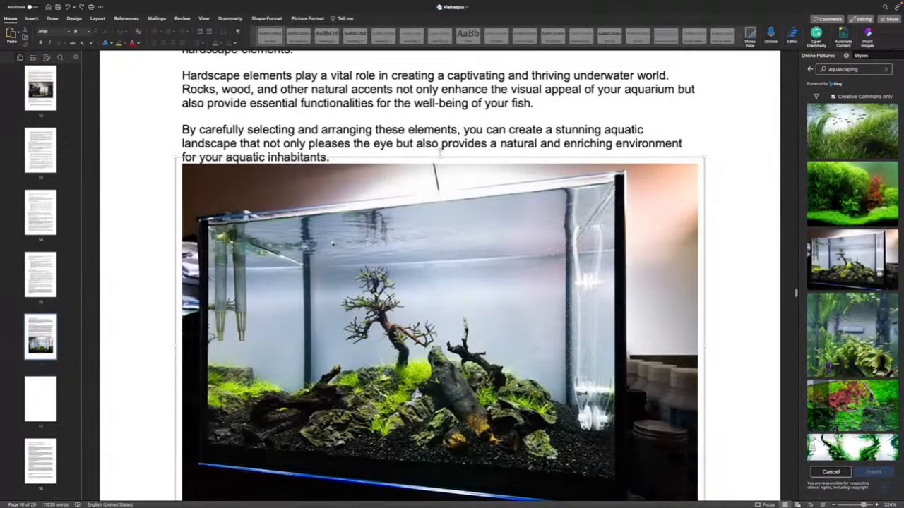
# Try shrinking the aquascape picture from its lower corner and moving it left, and undo these changes
pyautogui.scroll(-1, 331, 240)
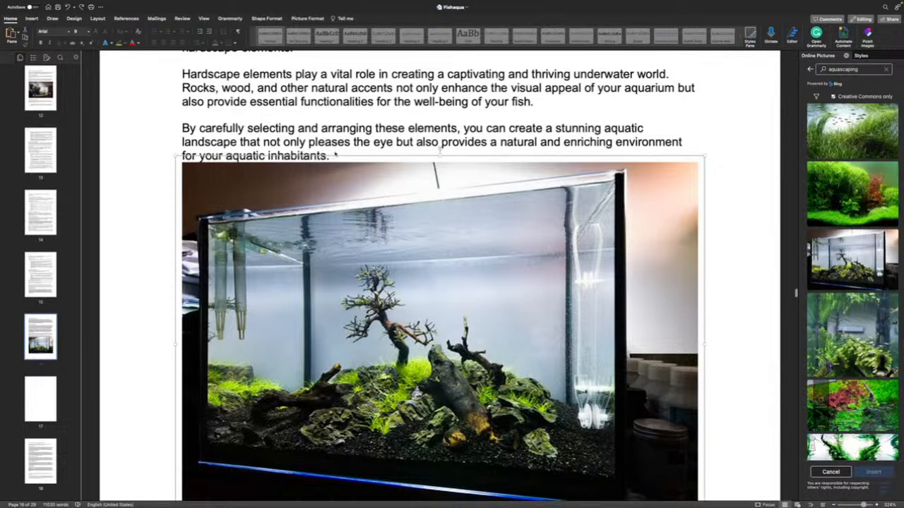
pyautogui.scroll(-5, 439, 275)
pyautogui.scroll(3, 439, 276)
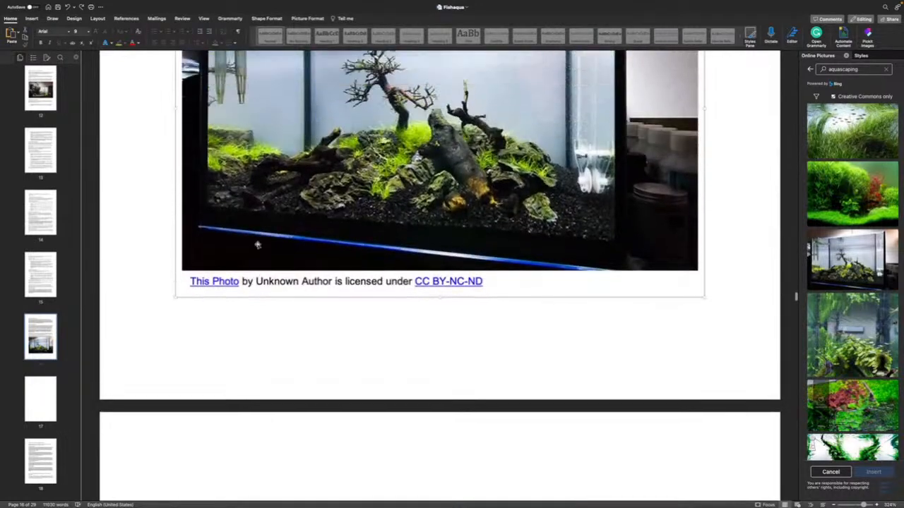
pyautogui.scroll(1, 672, 454)
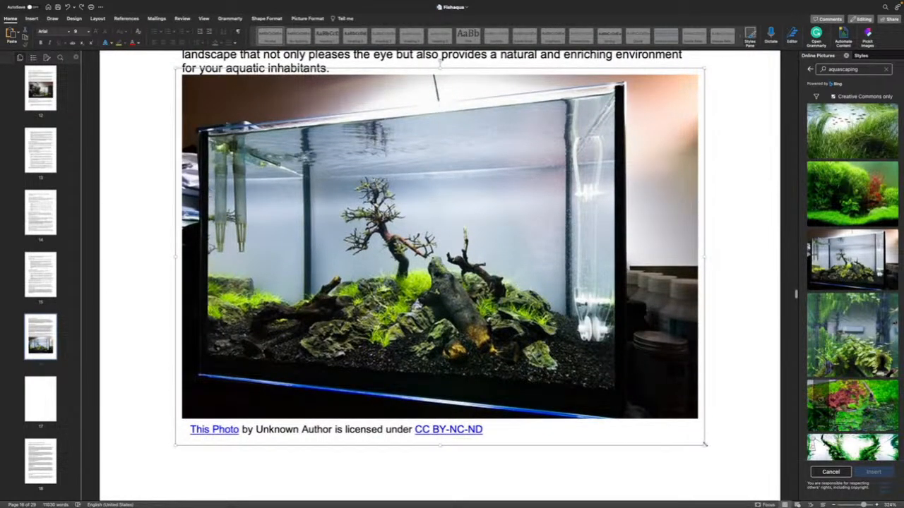
pyautogui.moveTo(704, 444); pyautogui.dragTo(509, 326)
pyautogui.scroll(3, 503, 362)
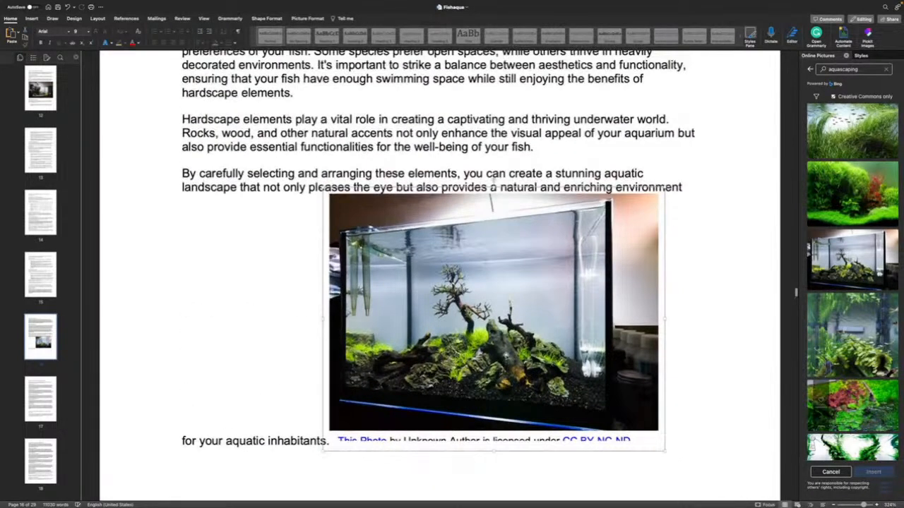
pyautogui.moveTo(487, 303); pyautogui.dragTo(342, 300)
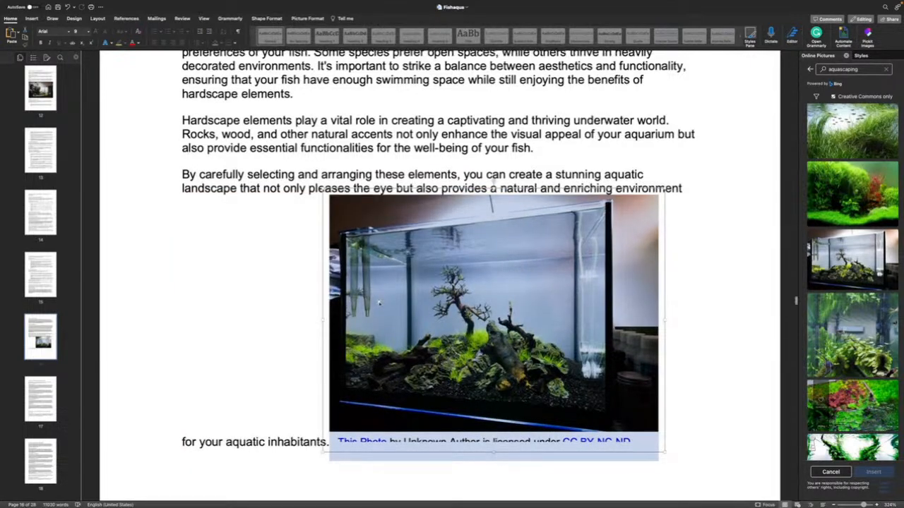
pyautogui.scroll(1, 379, 303)
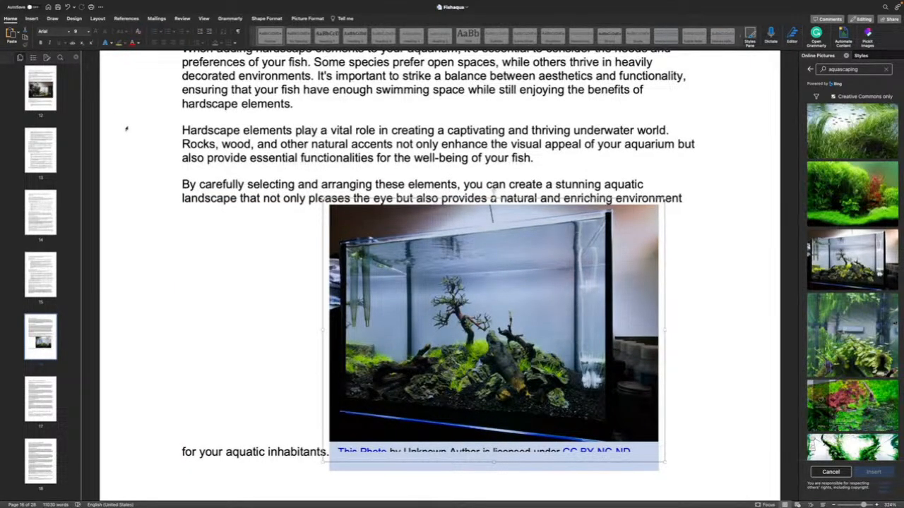
pyautogui.press('super+z')
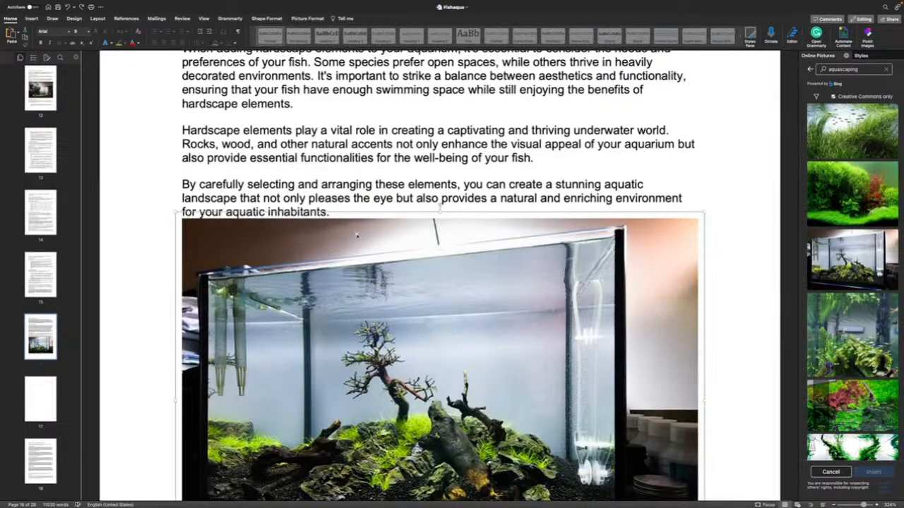
# Shrink the aquascape picture together with its caption to roughly three quarters of its original width
pyautogui.scroll(-4, 356, 234)
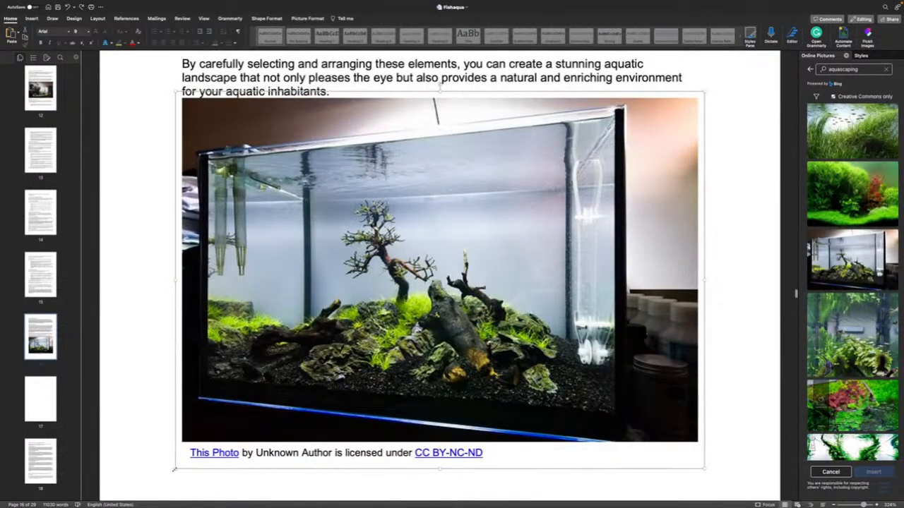
pyautogui.moveTo(175, 469); pyautogui.dragTo(247, 325)
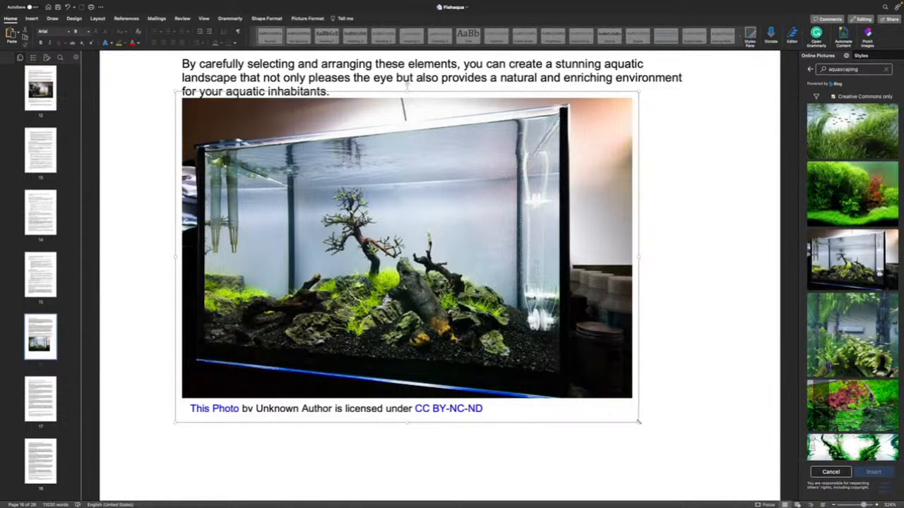
pyautogui.moveTo(638, 422); pyautogui.dragTo(577, 378)
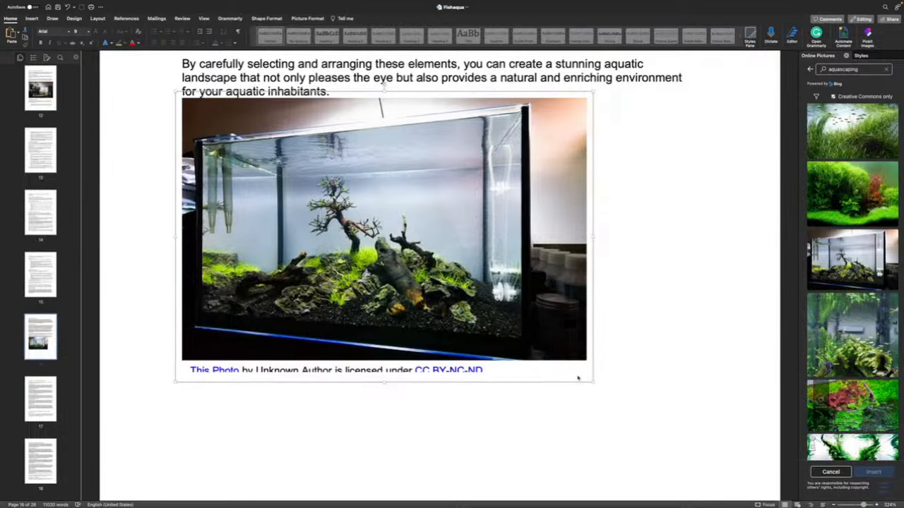
# Reduce the font size of the photo credit caption under the aquascape picture to 5.5
pyautogui.click(507, 369)
pyautogui.moveTo(505, 368); pyautogui.dragTo(204, 358)
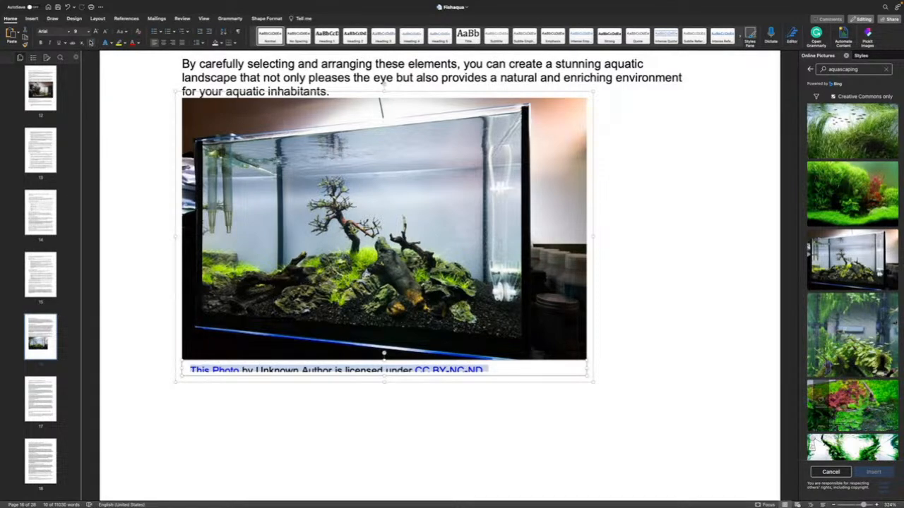
pyautogui.click(106, 32)
pyautogui.click(106, 32)
pyautogui.click(106, 32)
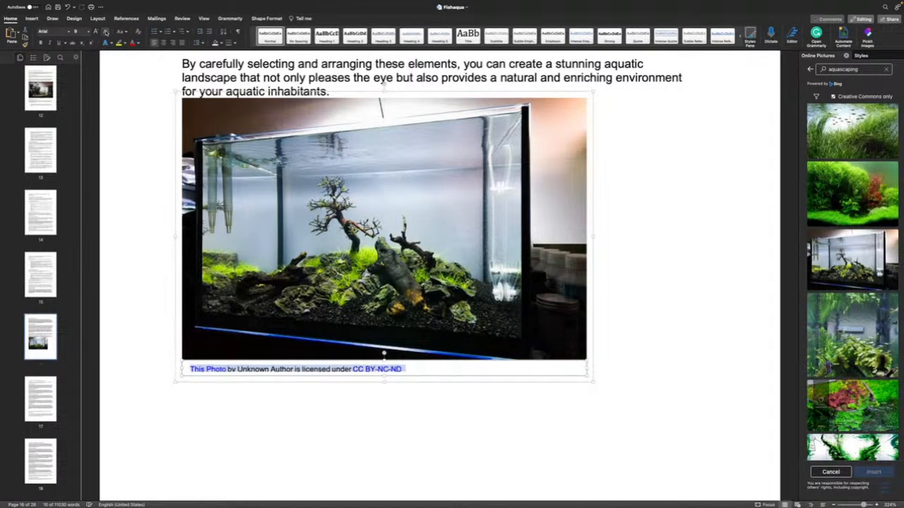
pyautogui.click(106, 32)
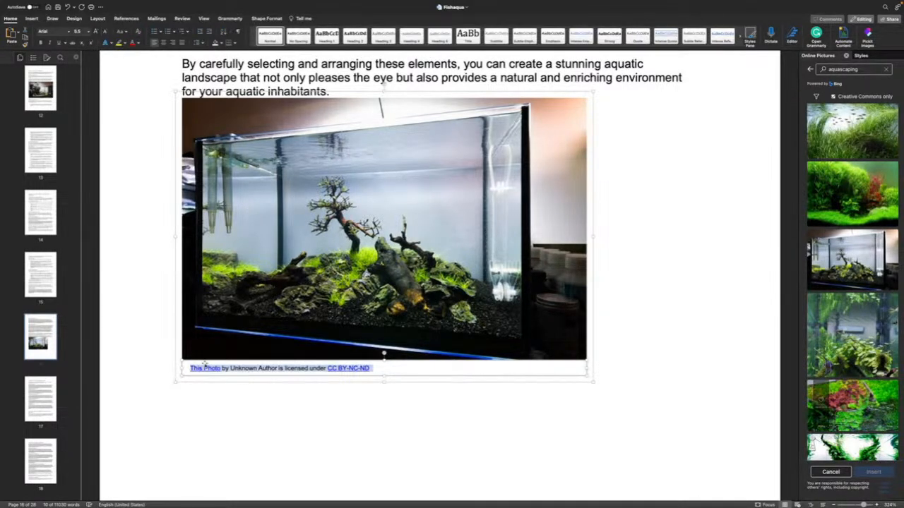
# Centre the aquascape picture and its caption horizontally on the page
pyautogui.click(167, 291)
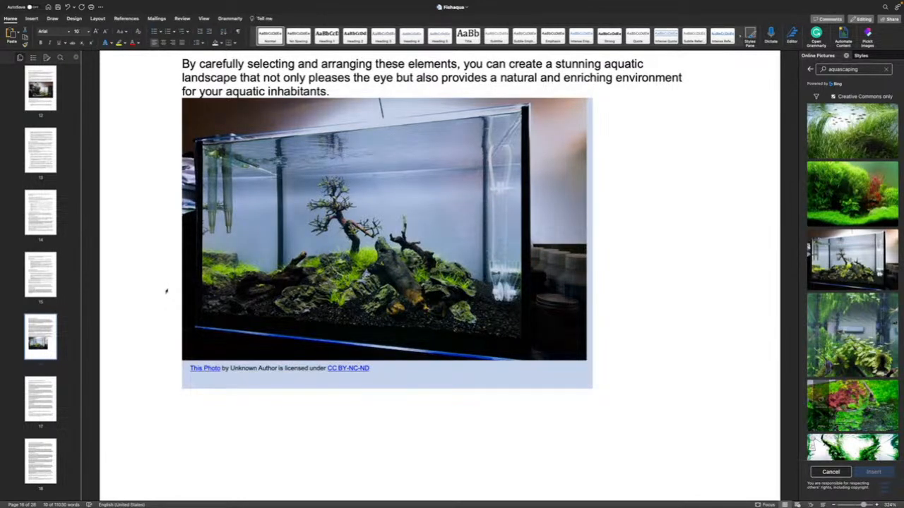
pyautogui.click(209, 383)
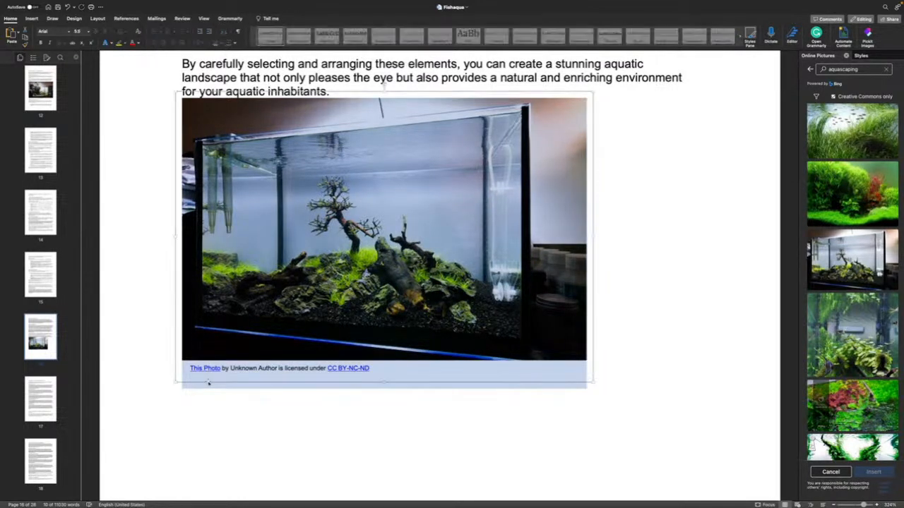
pyautogui.click(207, 381)
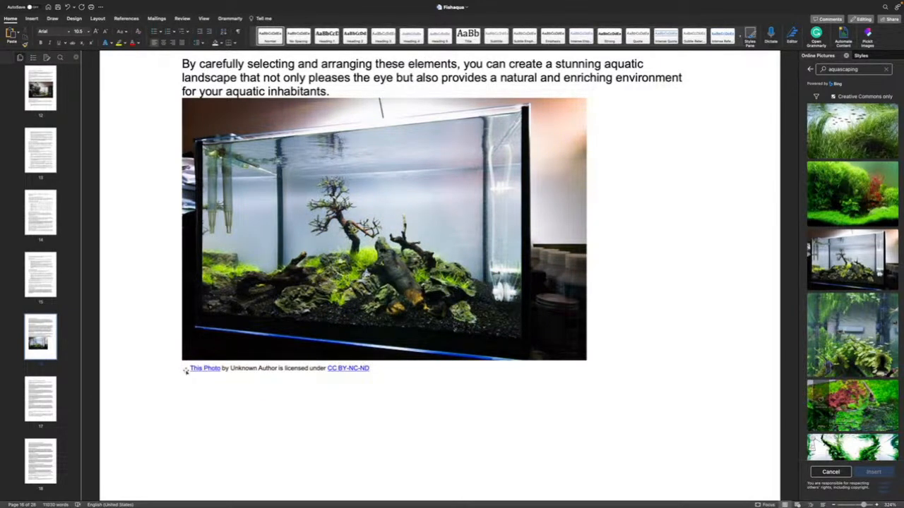
pyautogui.click(163, 43)
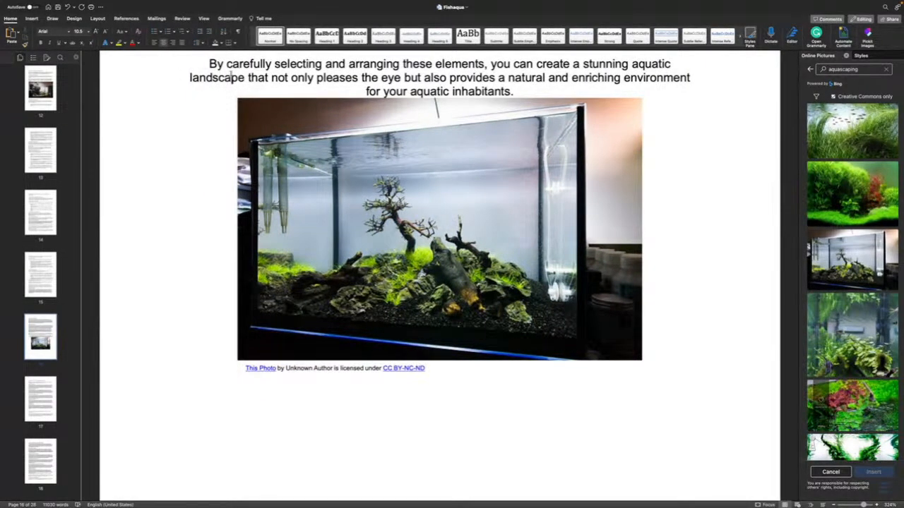
# Put the picture in its own paragraph and left-align the text paragraph starting "By carefully selecting and arranging these elements"
pyautogui.scroll(5, 230, 78)
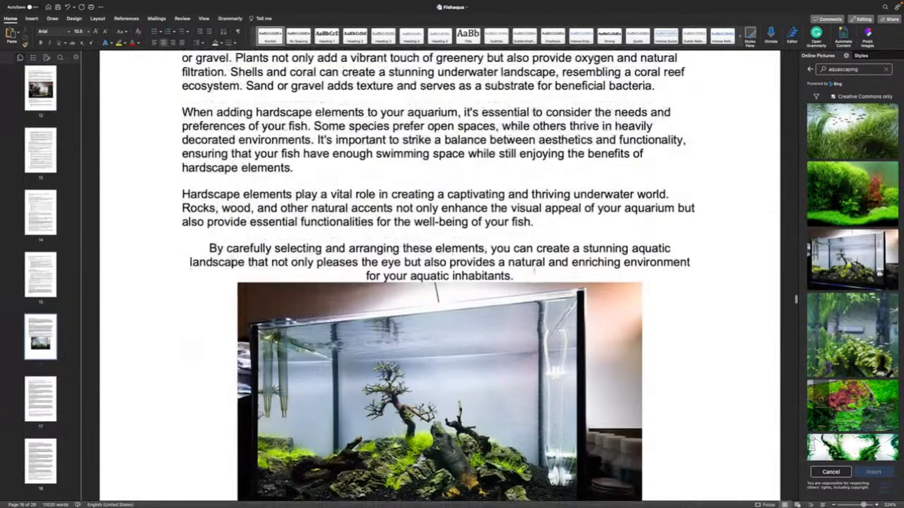
pyautogui.scroll(-3, 533, 274)
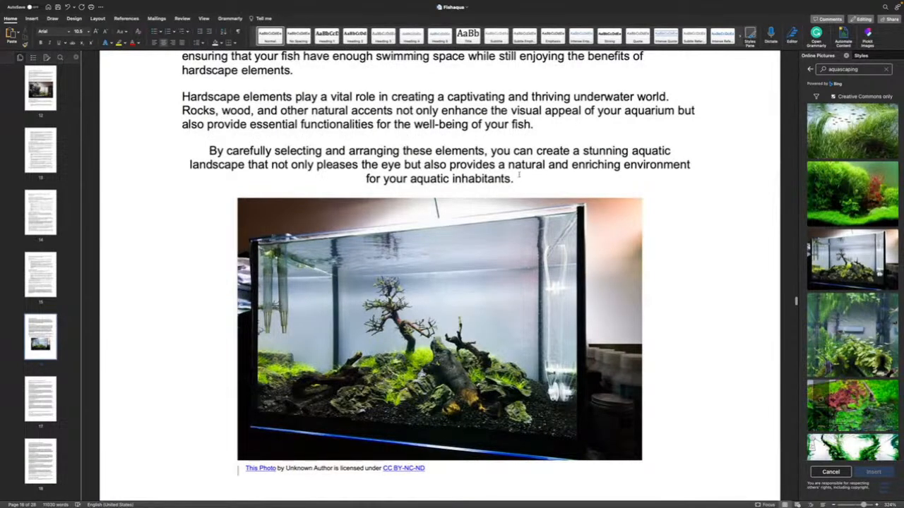
pyautogui.moveTo(497, 178); pyautogui.dragTo(161, 156)
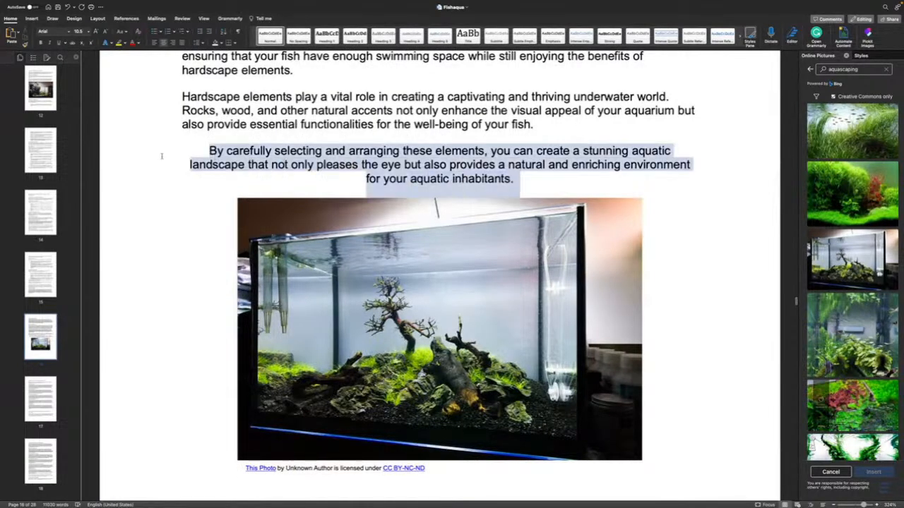
pyautogui.click(153, 42)
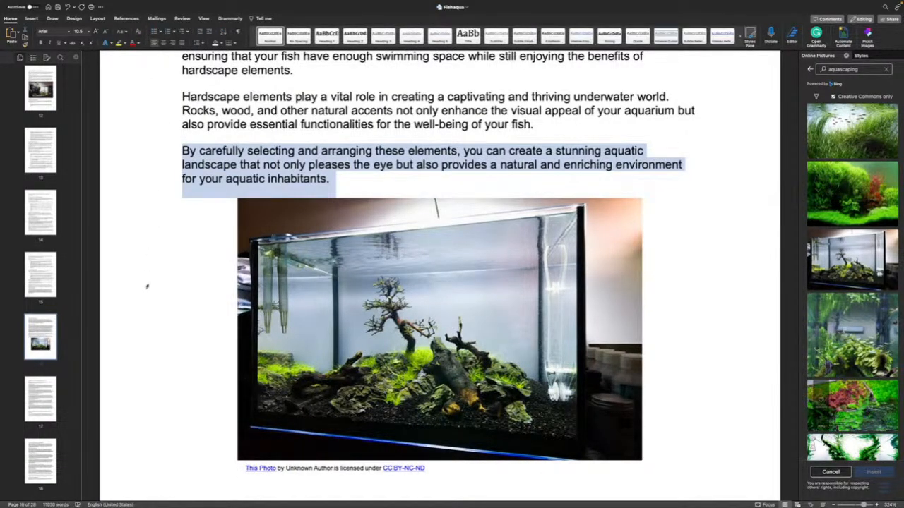
# Look through Chapter 4 and the following sections for a blank area suitable for another picture
pyautogui.scroll(-6, 149, 287)
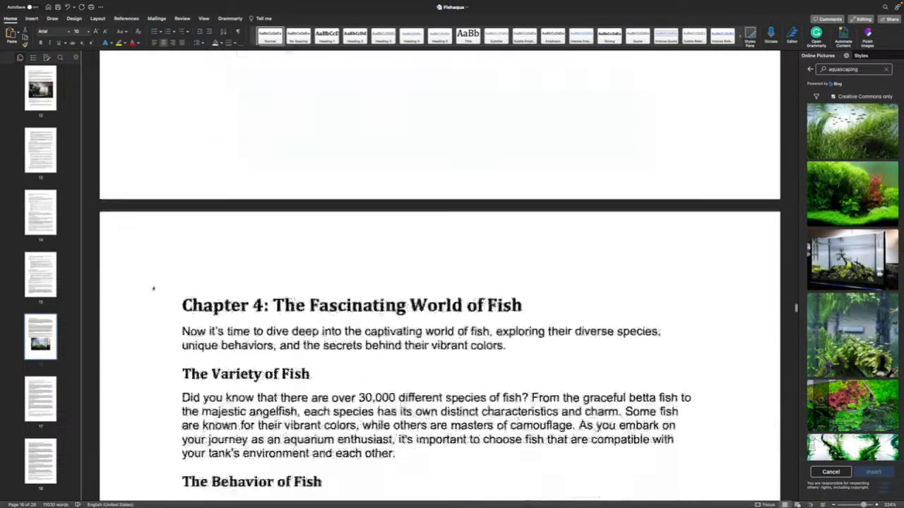
pyautogui.scroll(-4, 154, 288)
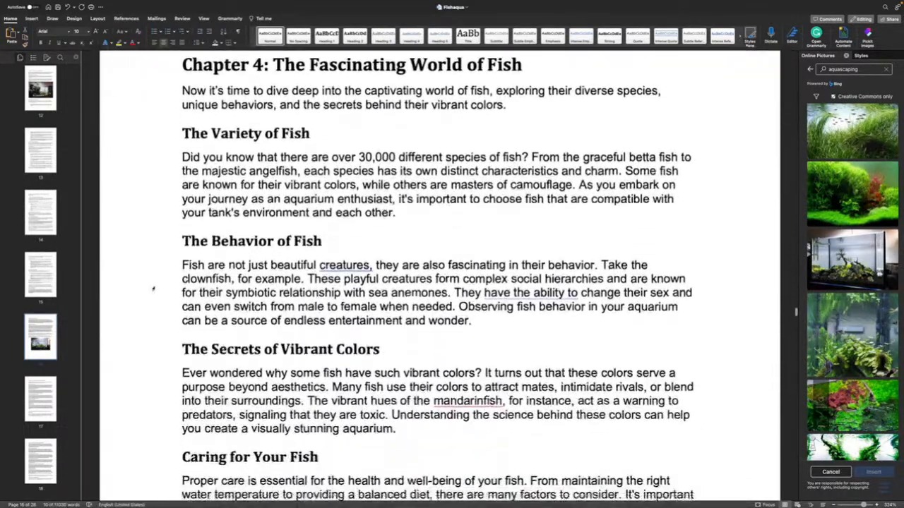
pyautogui.scroll(-1, 153, 288)
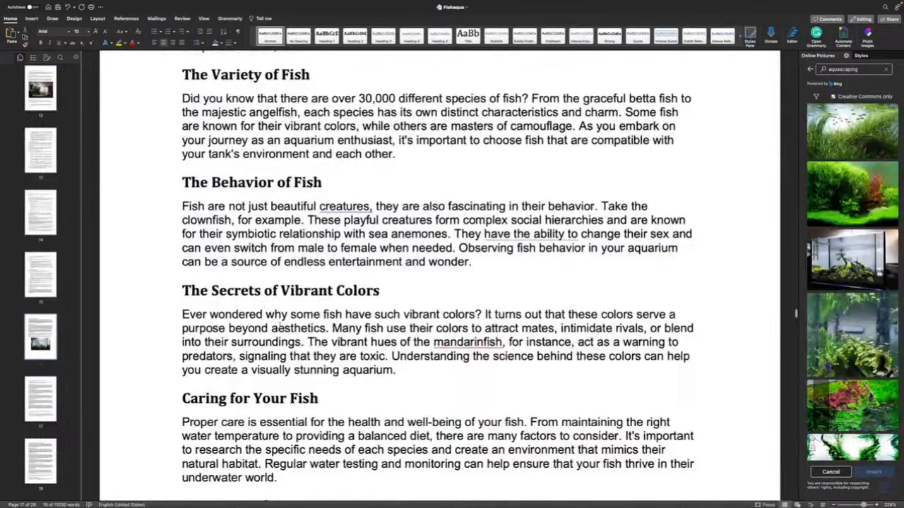
pyautogui.scroll(-2, 280, 327)
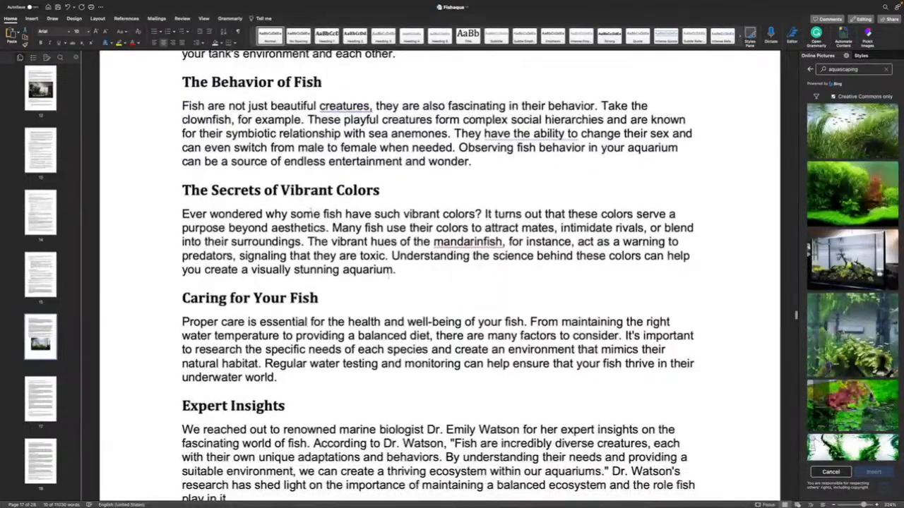
pyautogui.scroll(-4, 352, 344)
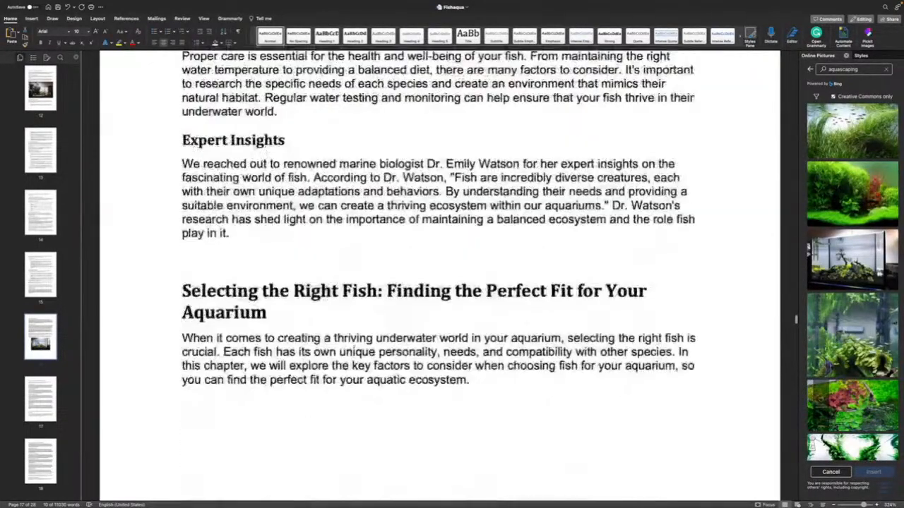
pyautogui.scroll(-7, 353, 344)
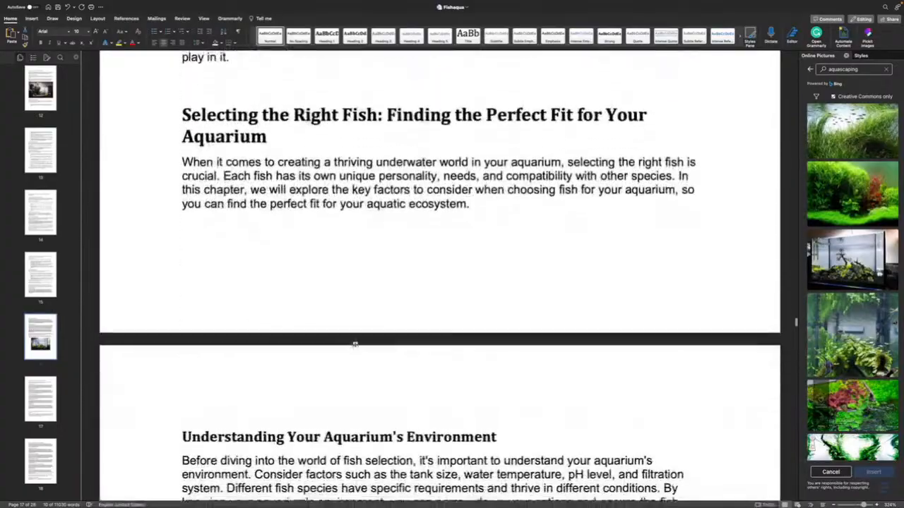
pyautogui.scroll(-10, 352, 344)
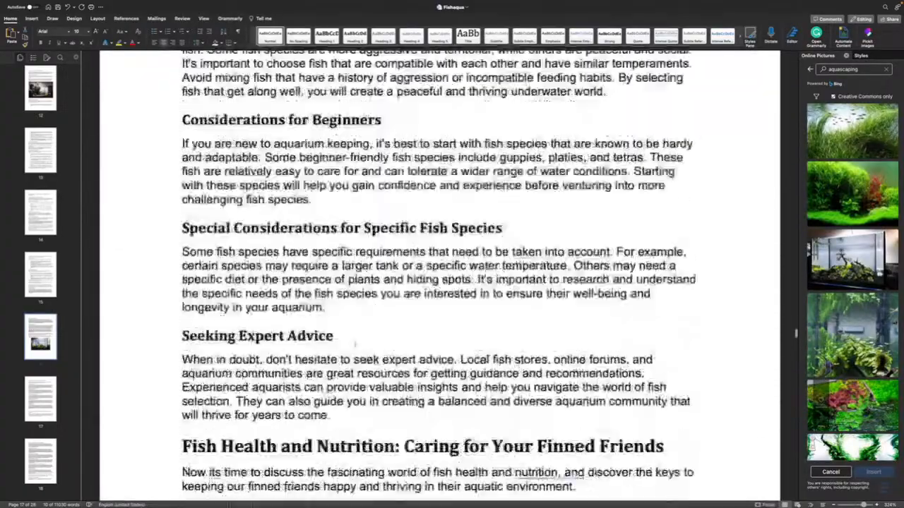
pyautogui.scroll(-15, 354, 344)
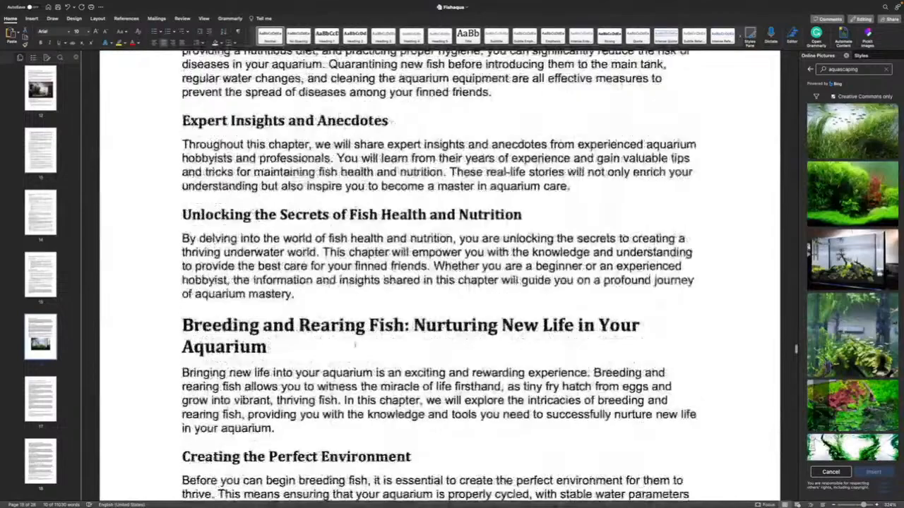
pyautogui.scroll(-9, 354, 344)
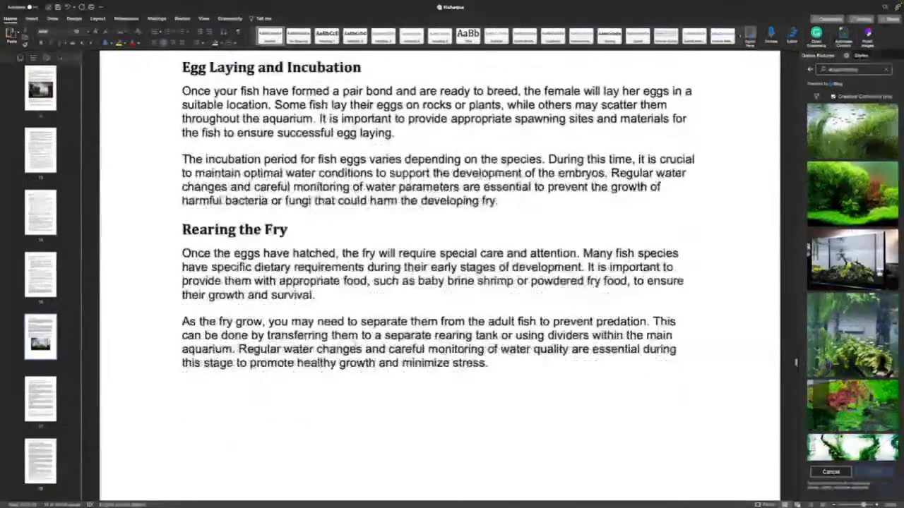
pyautogui.scroll(-1, 354, 344)
pyautogui.scroll(5, 355, 344)
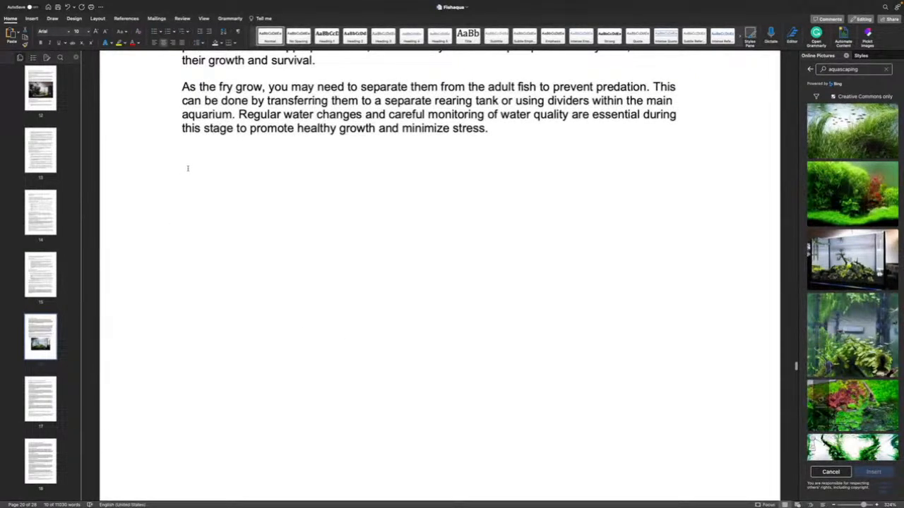
# Place the insertion point in the blank space below the Rearing the Fry section and search the online pictures for "fish tank"
pyautogui.click(188, 168)
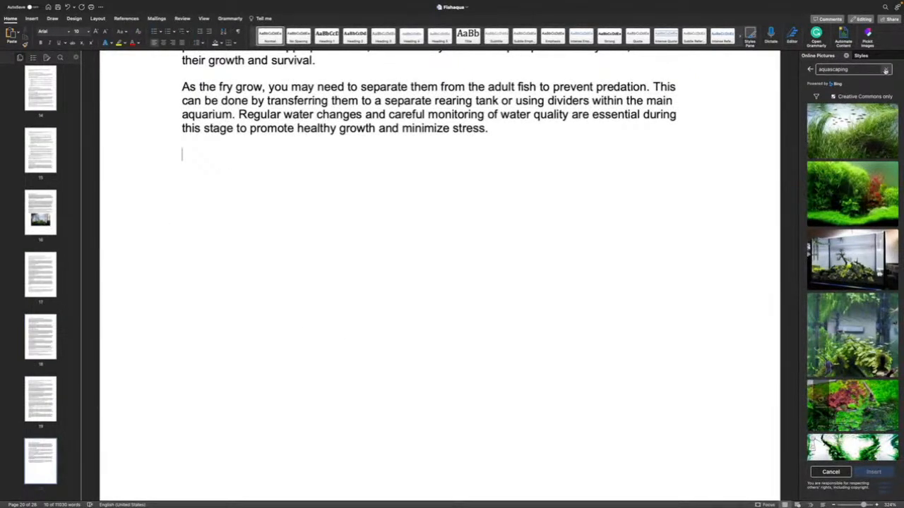
pyautogui.click(885, 69)
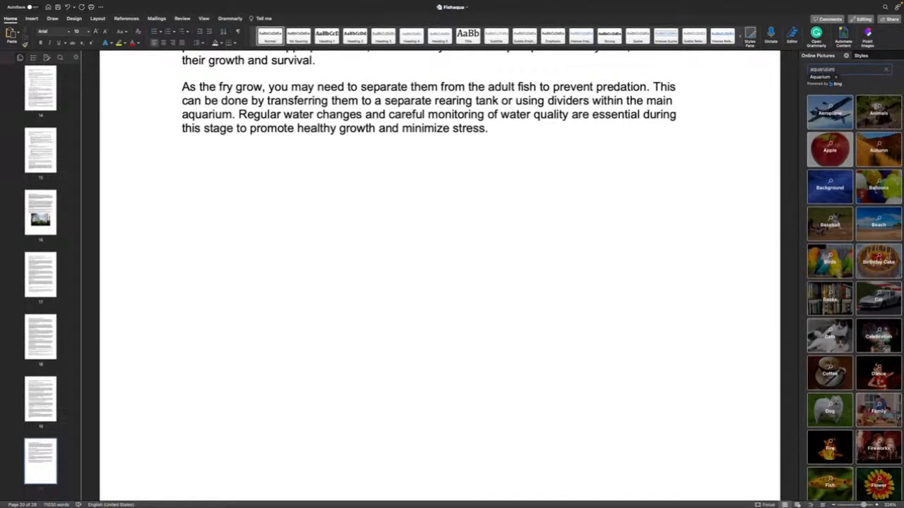
pyautogui.press('BackSpace')
pyautogui.press('Return')
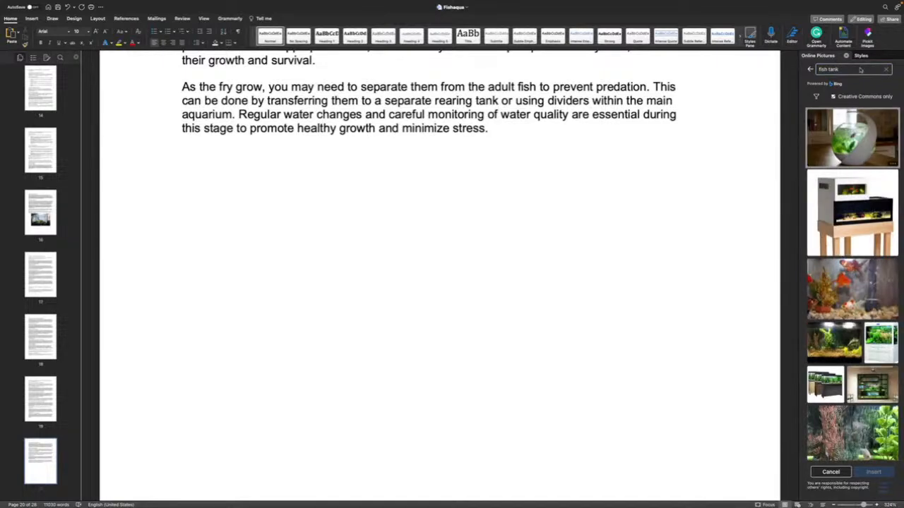
pyautogui.hotkey('ctrl', 'Up')
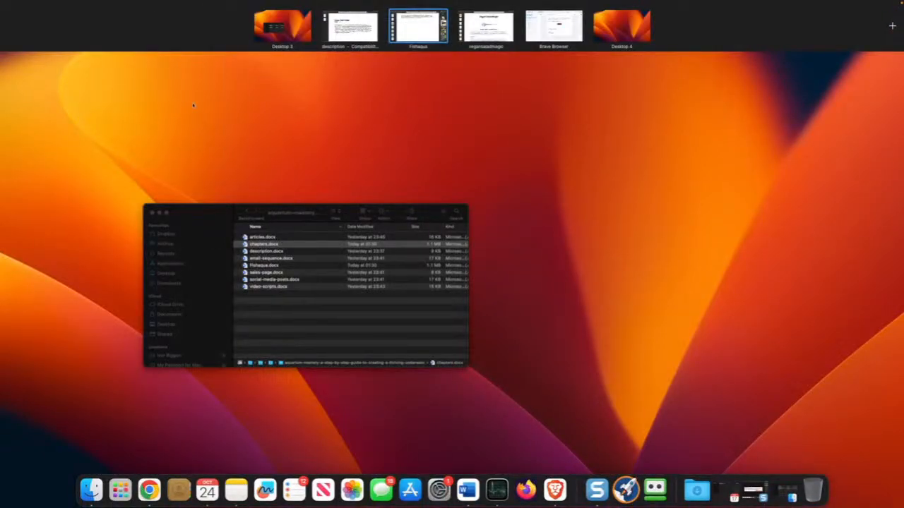
pyautogui.hotkey('ctrl', 'Up')
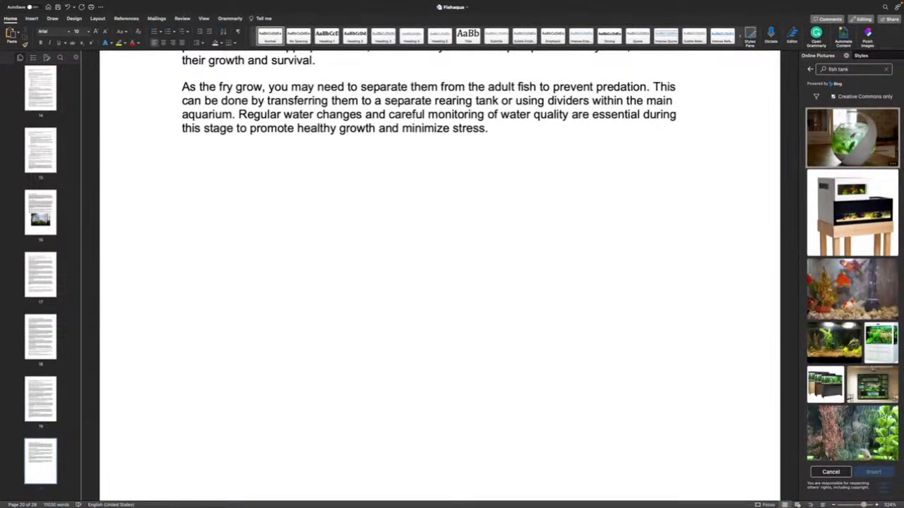
# Insert the online picture of the round planted fishbowl into the blank space below the Rearing the Fry section
pyautogui.click(859, 147)
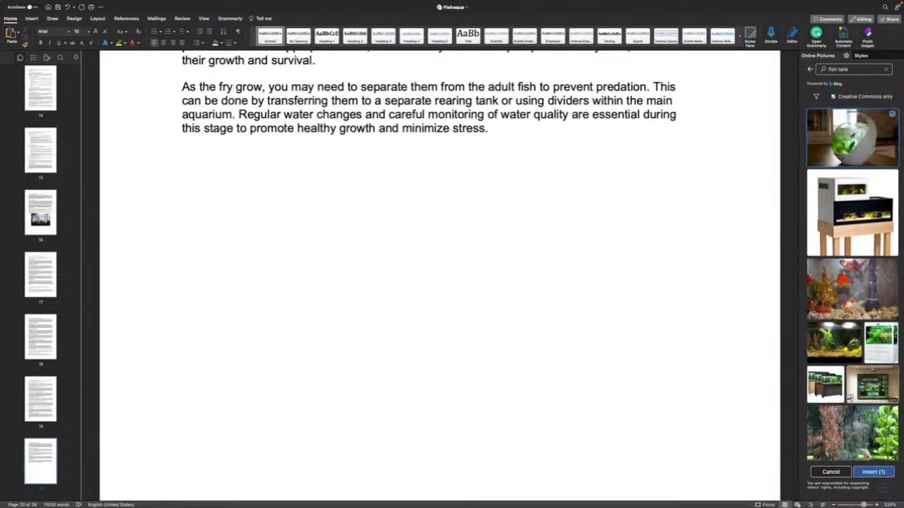
pyautogui.click(881, 473)
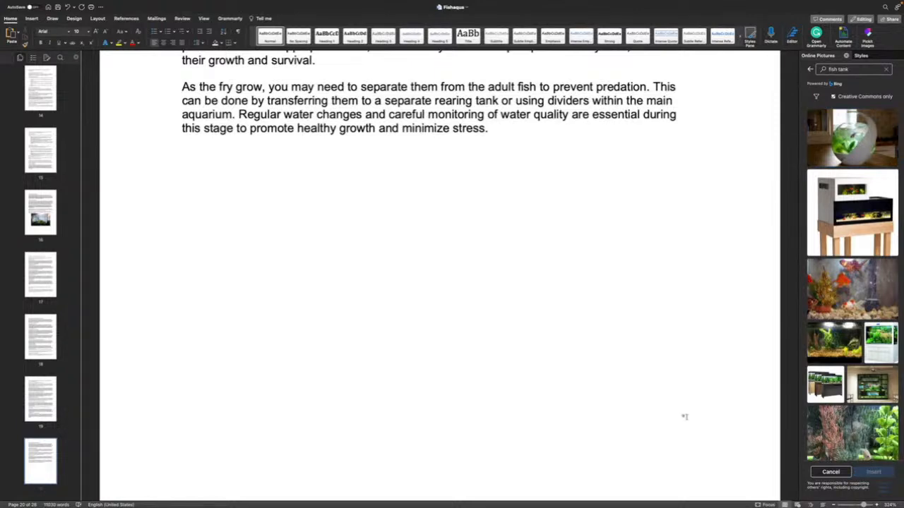
pyautogui.scroll(-3, 602, 389)
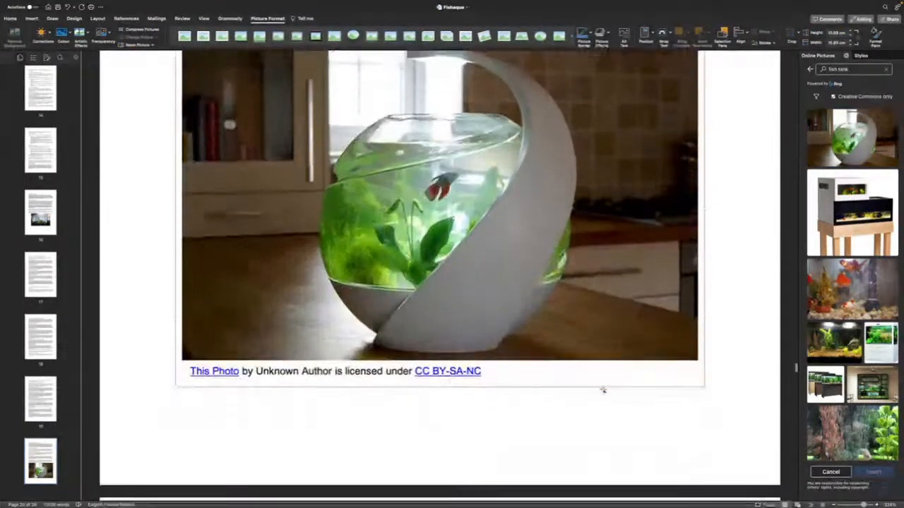
# Reduce the font size of the fishbowl picture's licence caption to 5.5
pyautogui.click(514, 381)
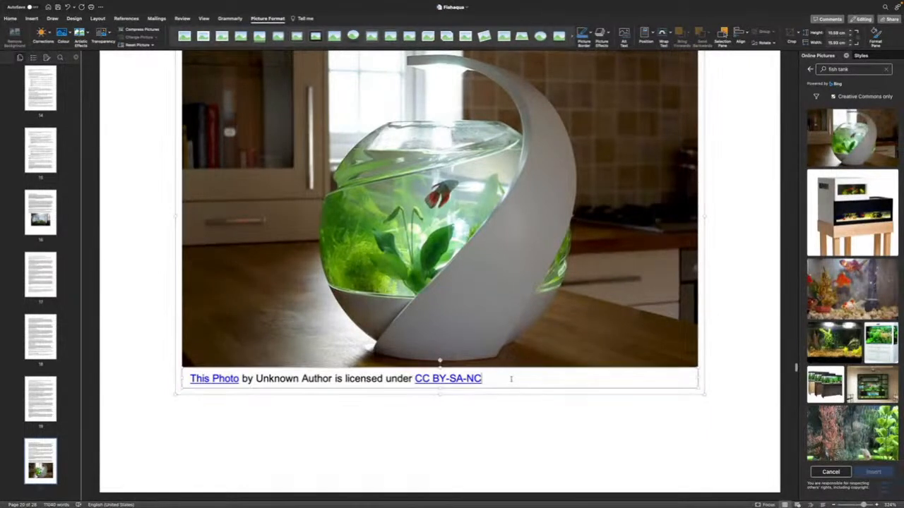
pyautogui.moveTo(510, 379); pyautogui.dragTo(193, 367)
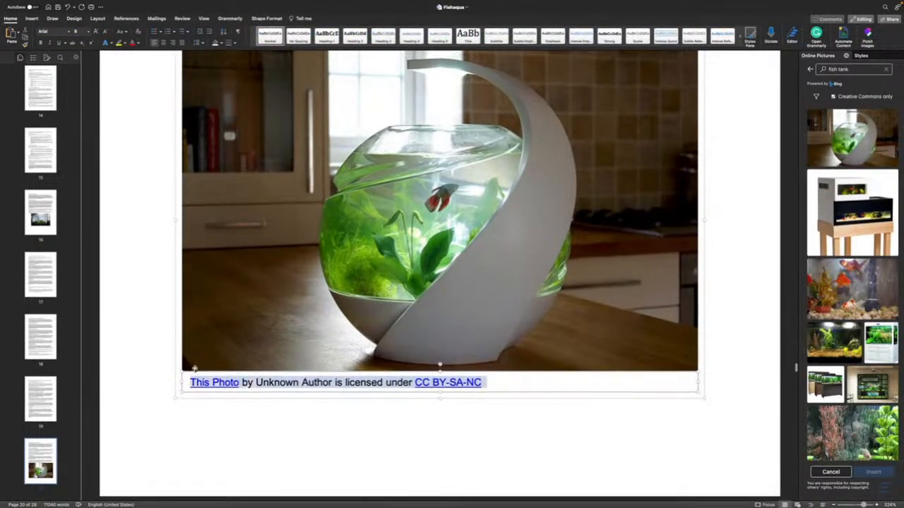
pyautogui.click(106, 34)
pyautogui.click(106, 34)
pyautogui.click(106, 35)
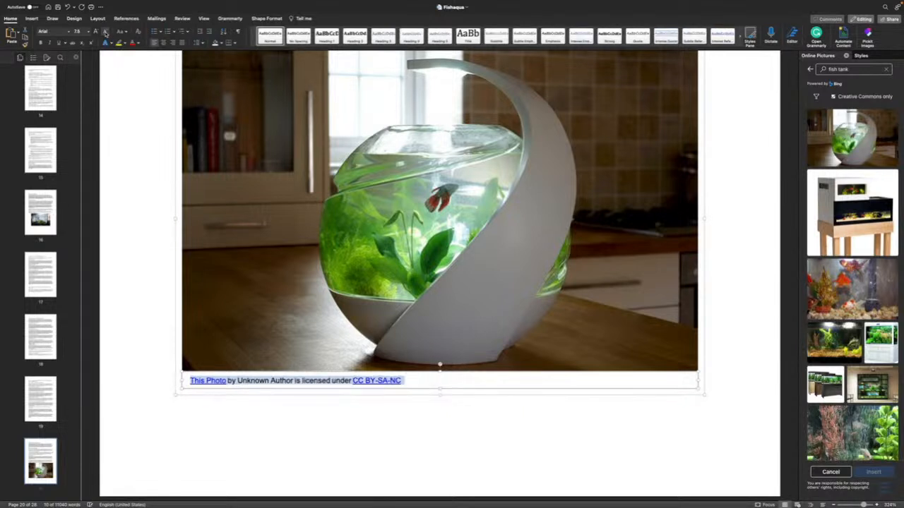
pyautogui.click(106, 34)
pyautogui.click(106, 34)
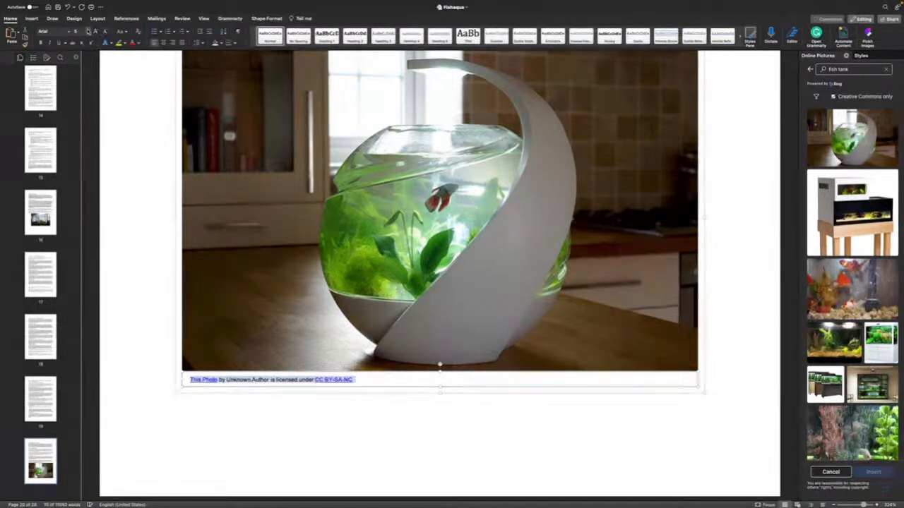
pyautogui.click(96, 32)
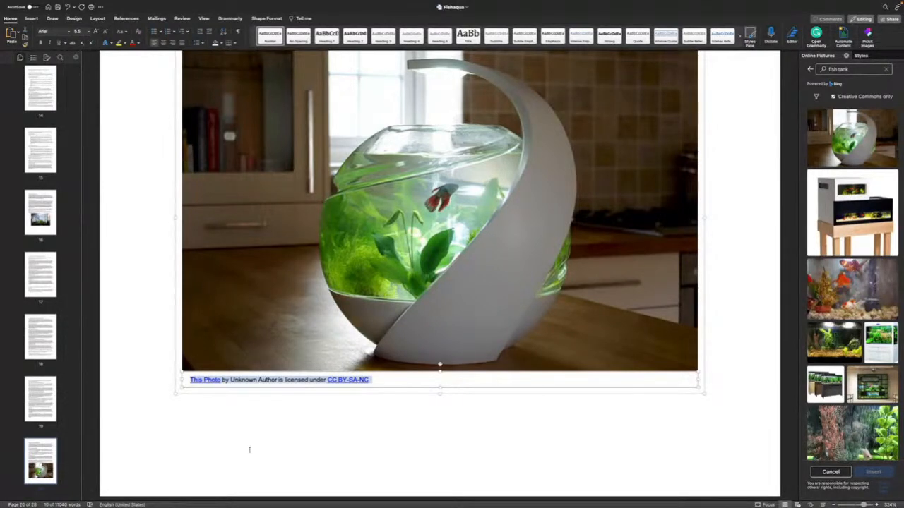
pyautogui.scroll(3, 273, 413)
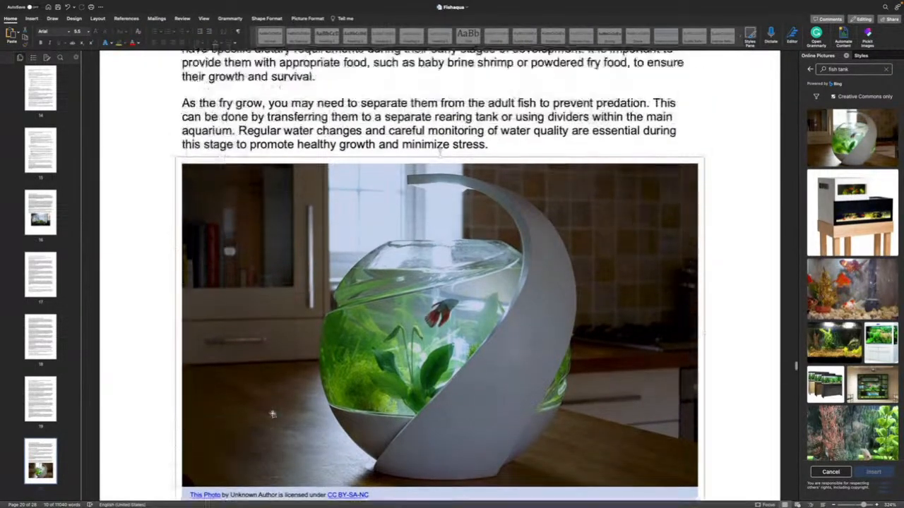
# Make an empty paragraph in Chapter 5 above the heading "The Art of Manual Maintenance" as the place for a picture
pyautogui.scroll(-10, 273, 413)
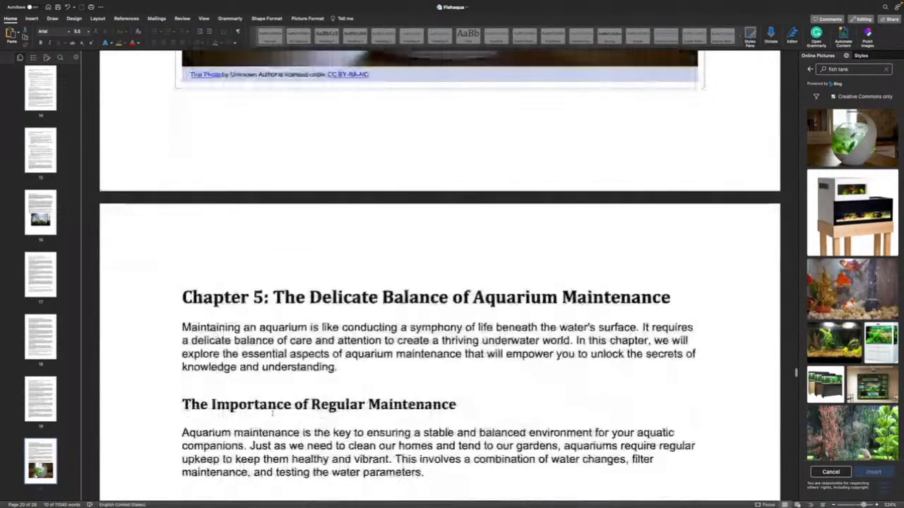
pyautogui.scroll(-3, 273, 414)
pyautogui.scroll(-5, 273, 414)
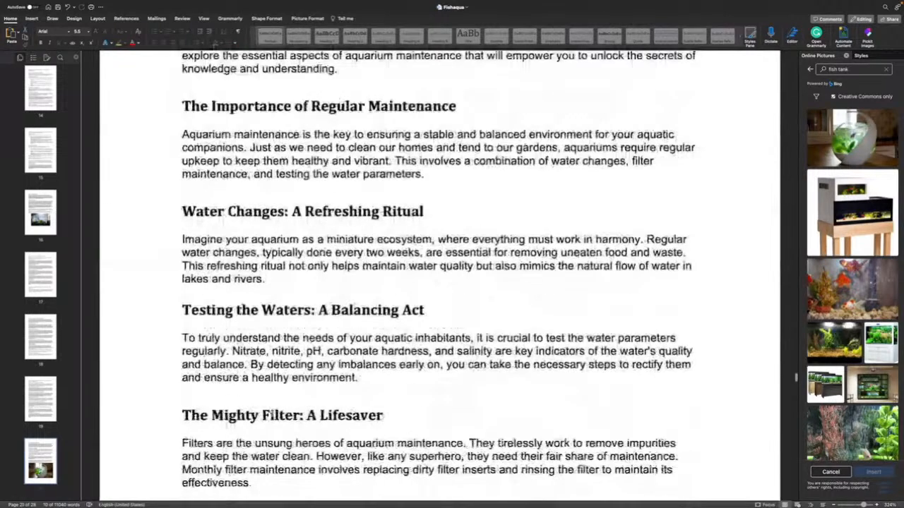
pyautogui.scroll(-12, 273, 413)
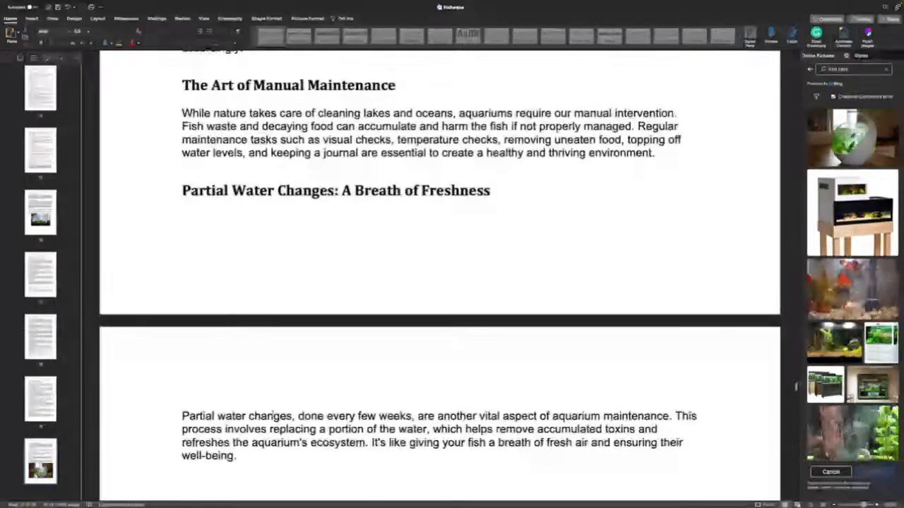
pyautogui.scroll(-1, 272, 415)
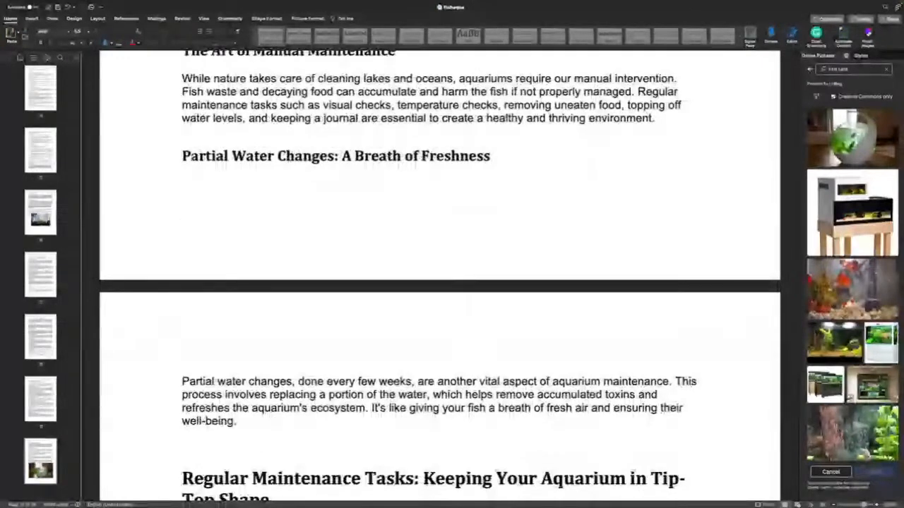
pyautogui.scroll(6, 439, 282)
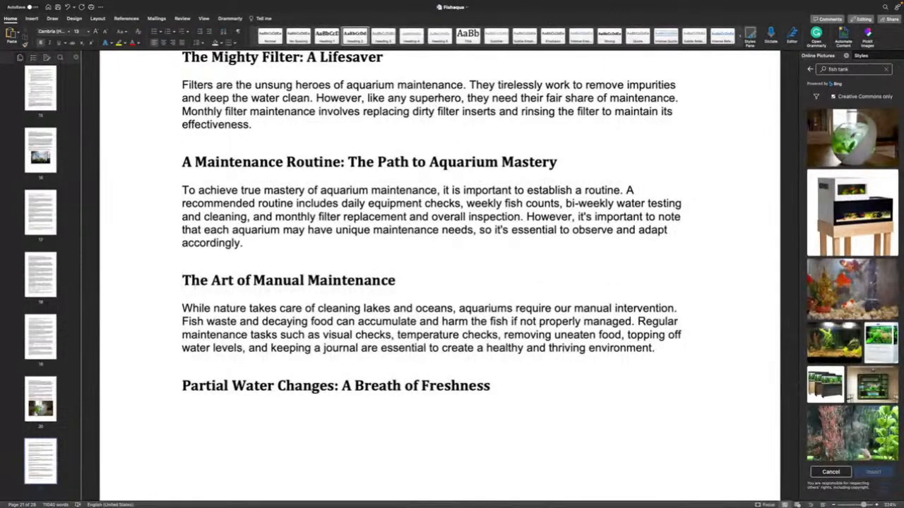
pyautogui.press('Return')
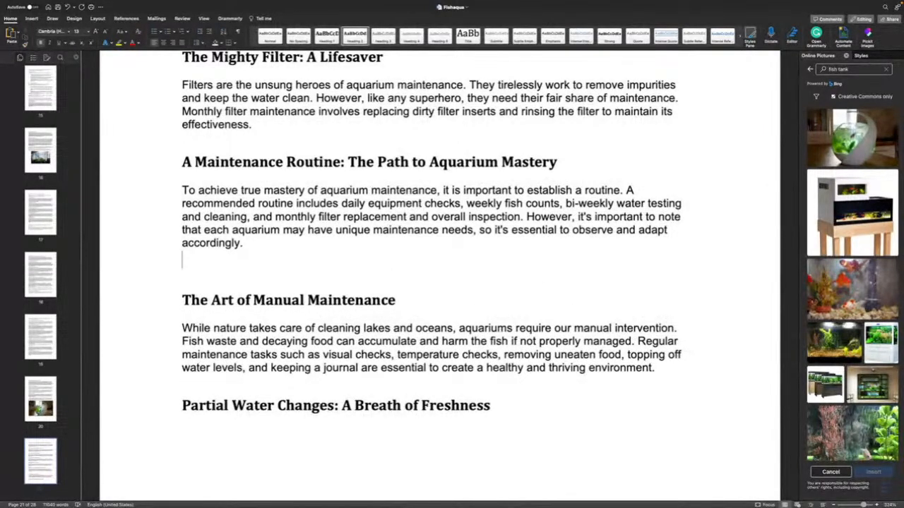
pyautogui.click(182, 281)
pyautogui.scroll(-1, 263, 281)
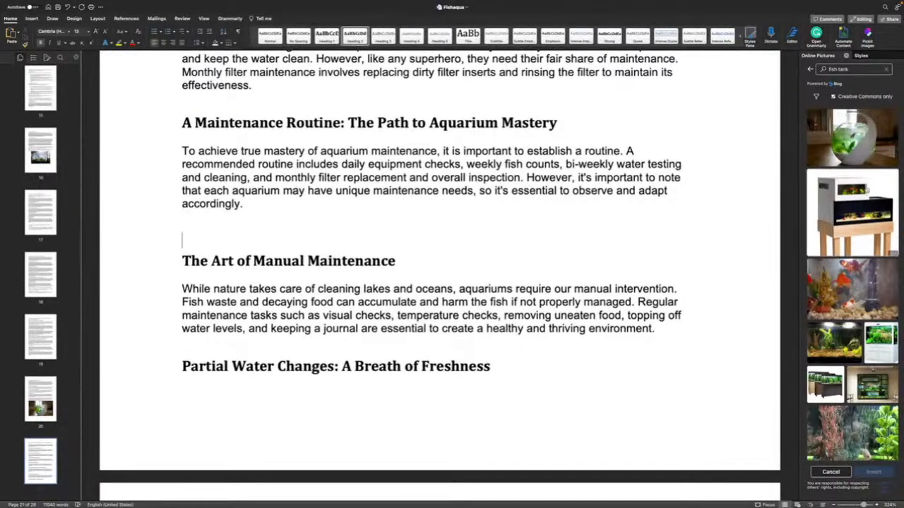
# Insert the online picture of the black and white aquarium on a wooden stand above "The Art of Manual Maintenance"
pyautogui.click(860, 213)
pyautogui.click(873, 472)
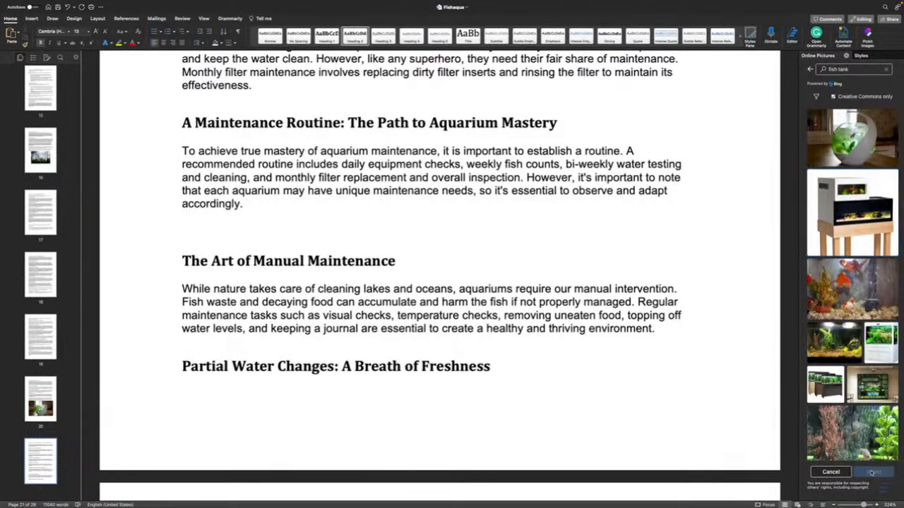
pyautogui.scroll(-8, 671, 315)
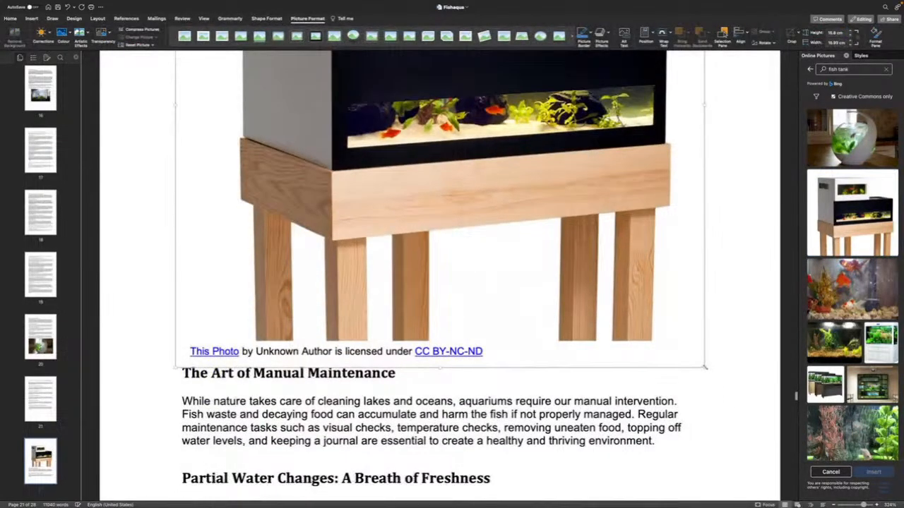
# Shrink the aquarium stand picture proportionally to about 4.9 cm high and 5.2 cm wide
pyautogui.moveTo(704, 366); pyautogui.dragTo(419, 75)
pyautogui.scroll(10, 419, 75)
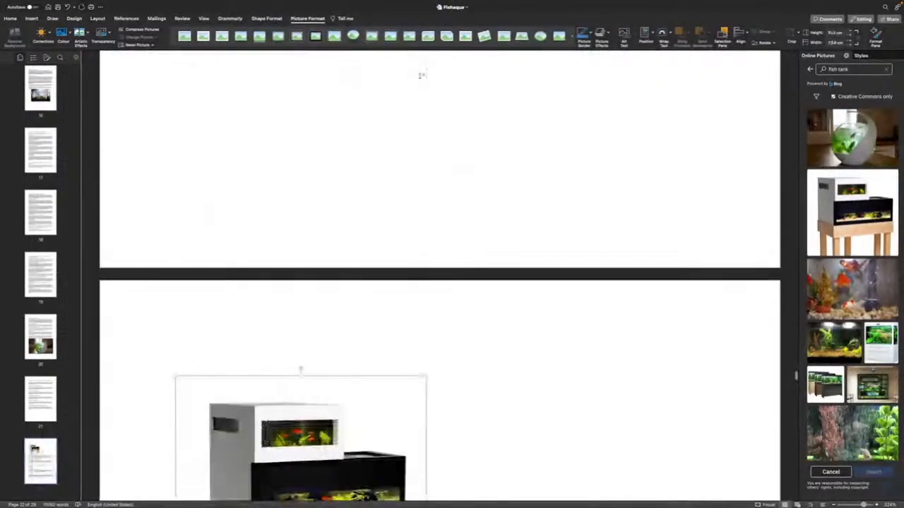
pyautogui.scroll(-10, 419, 76)
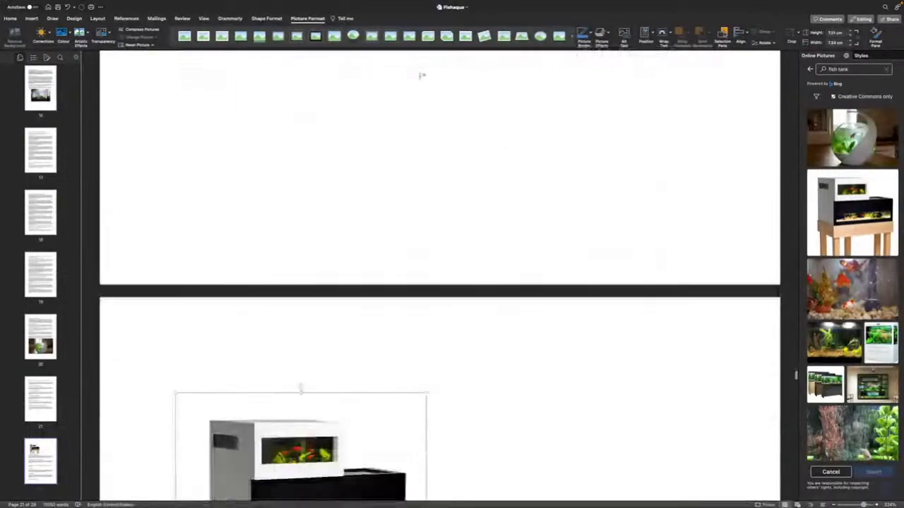
pyautogui.scroll(9, 420, 78)
pyautogui.scroll(5, 420, 75)
pyautogui.scroll(-10, 421, 75)
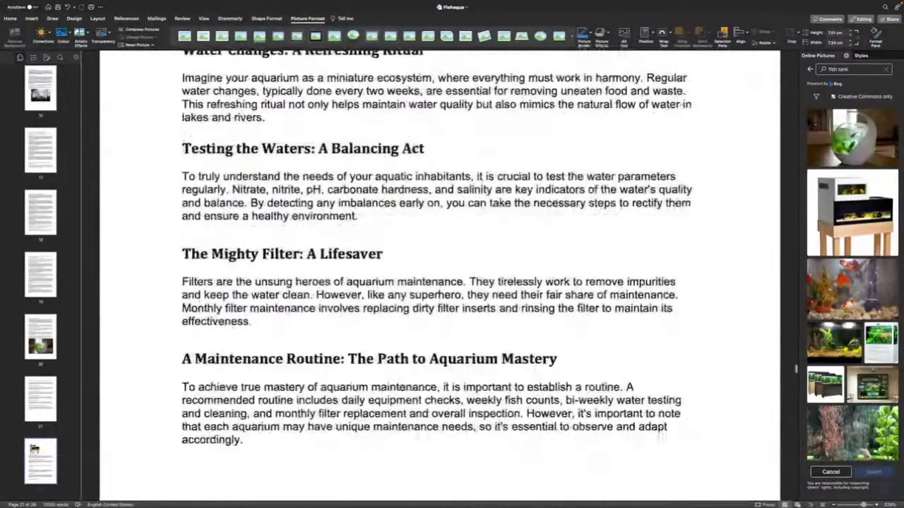
pyautogui.scroll(-5, 422, 76)
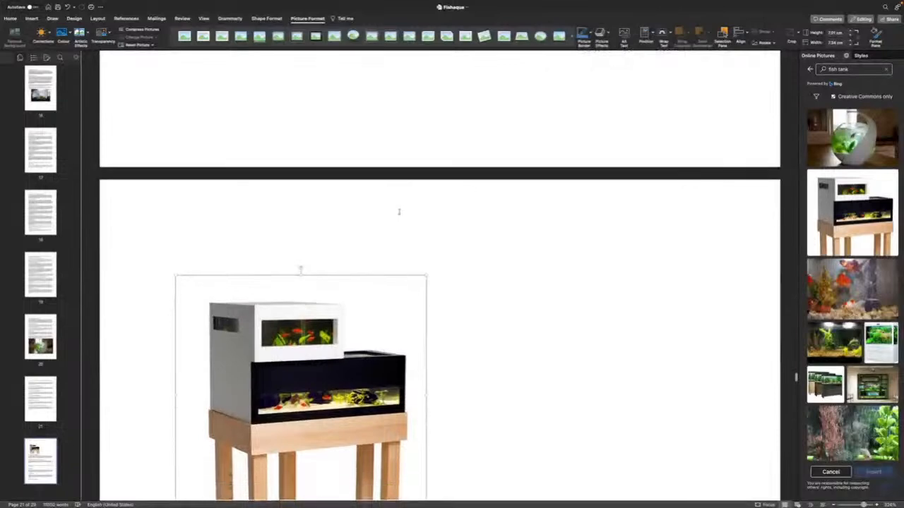
pyautogui.moveTo(426, 297); pyautogui.dragTo(351, 223)
pyautogui.scroll(-1, 351, 222)
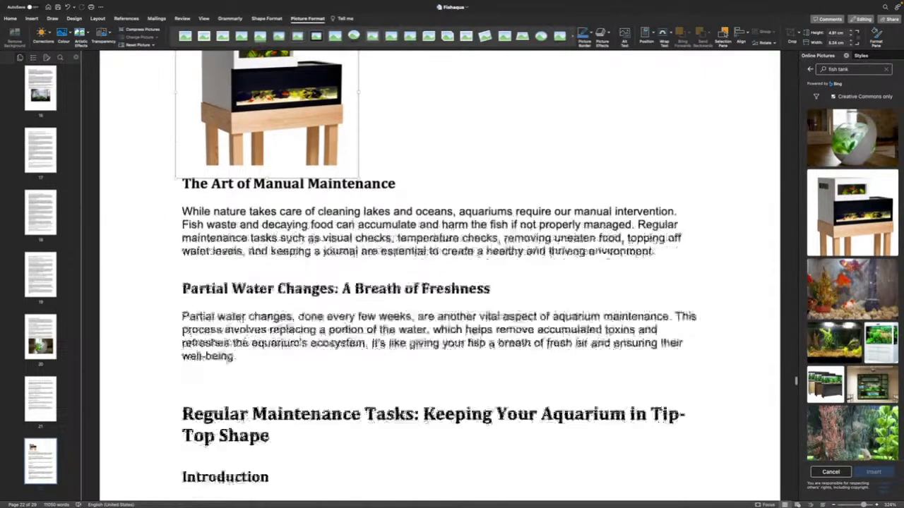
# Insert a page break before the heading "A Maintenance Routine: The Path to Aquarium Mastery"
pyautogui.scroll(15, 353, 222)
pyautogui.scroll(-2, 353, 222)
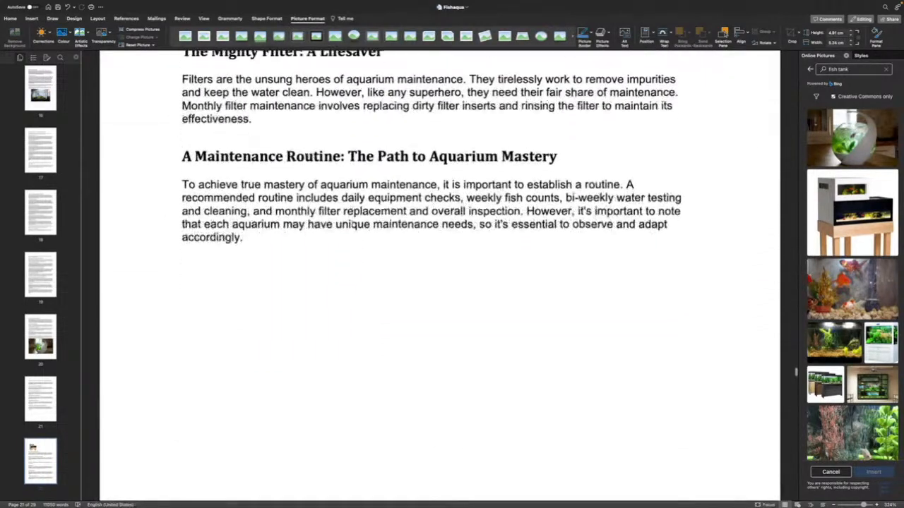
pyautogui.scroll(2, 353, 222)
pyautogui.scroll(-2, 353, 222)
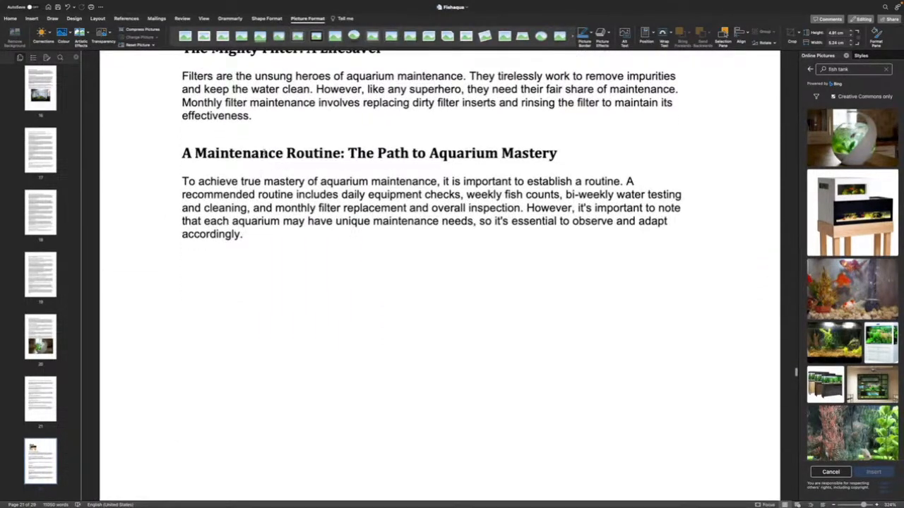
pyautogui.click(189, 164)
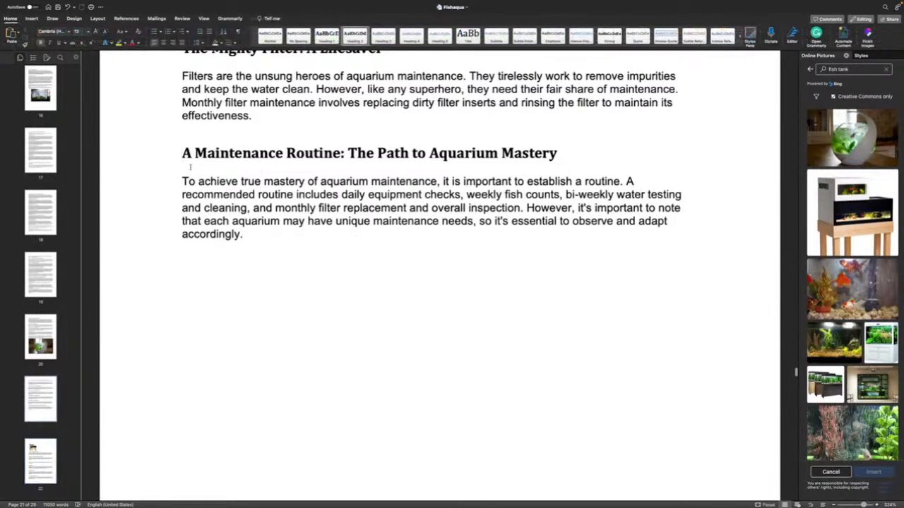
pyautogui.press('super+Return')
pyautogui.scroll(-6, 190, 167)
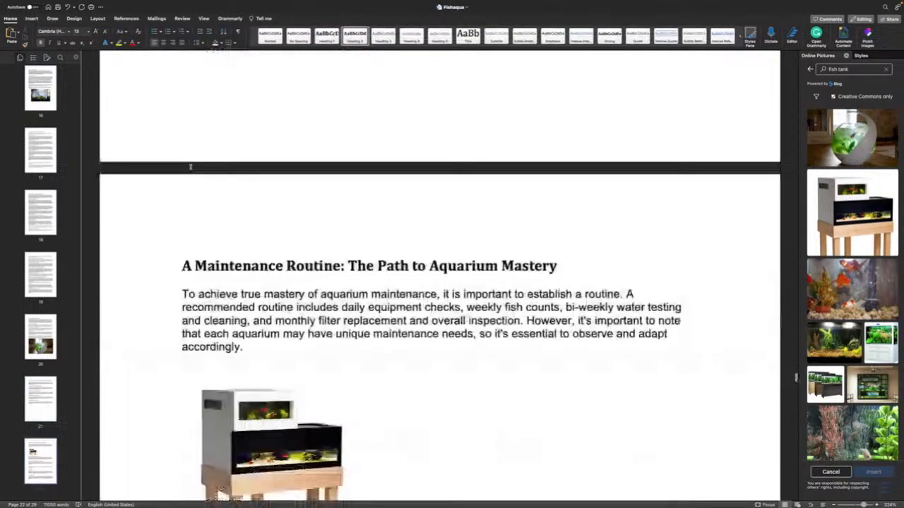
pyautogui.scroll(-1, 211, 155)
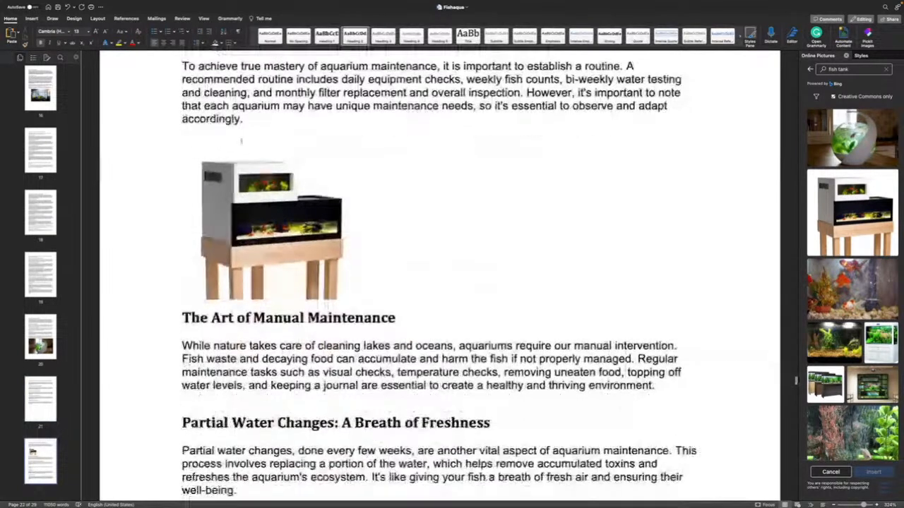
# Move the aquarium stand picture into the blank space below the Mighty Filter section and remove the empty line at its old place
pyautogui.click(252, 237)
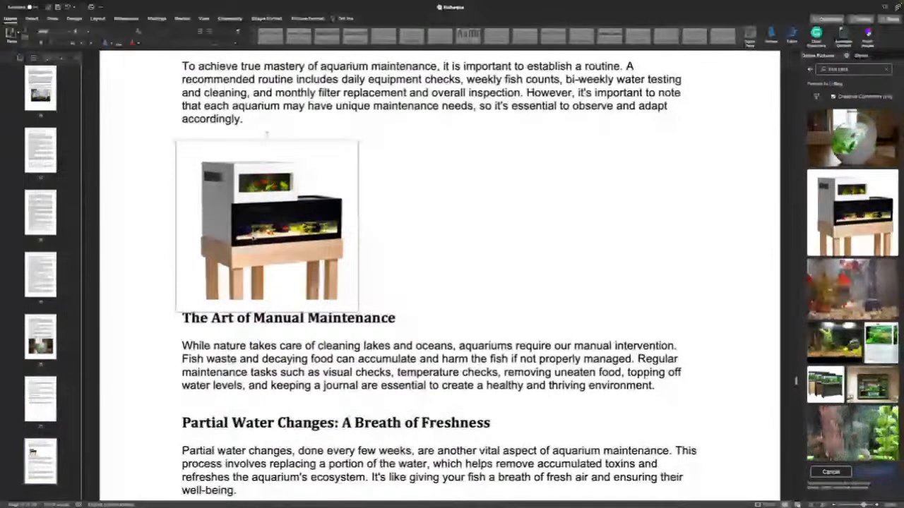
pyautogui.rightClick(253, 237)
pyautogui.click(259, 244)
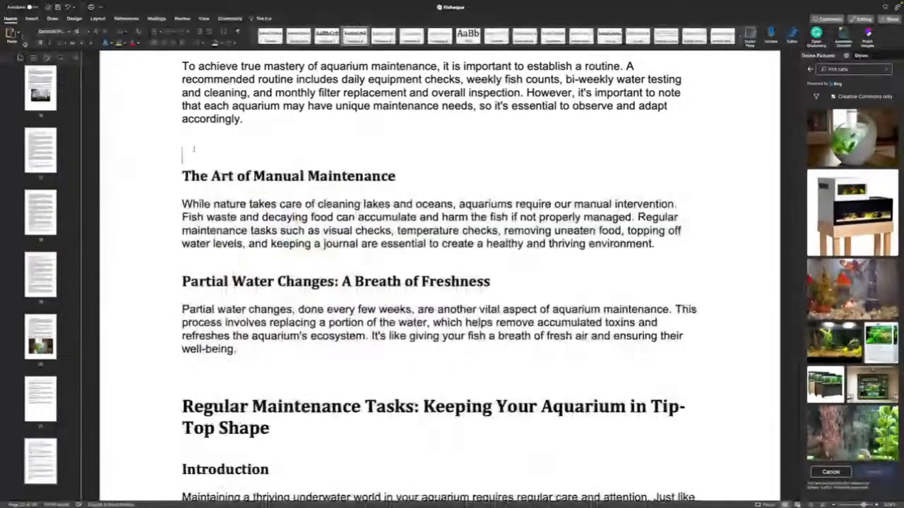
pyautogui.scroll(-1, 193, 144)
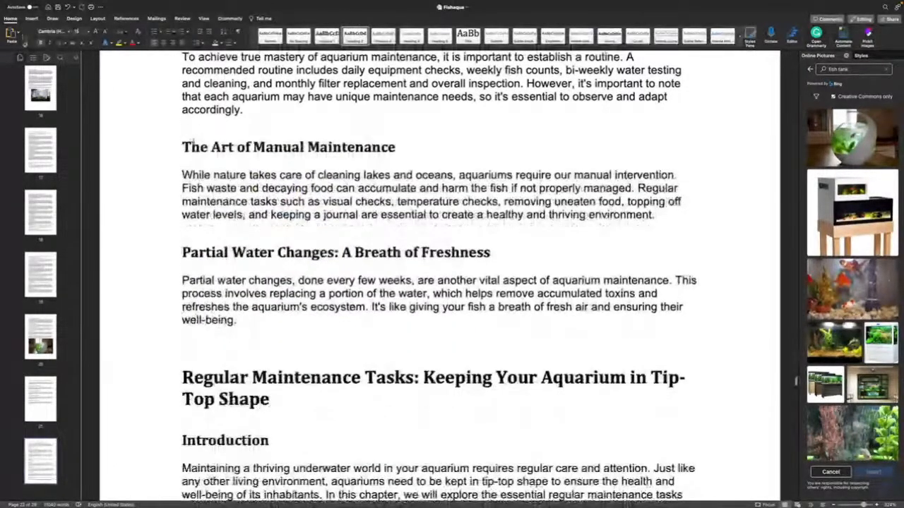
pyautogui.scroll(10, 193, 144)
pyautogui.scroll(-5, 195, 137)
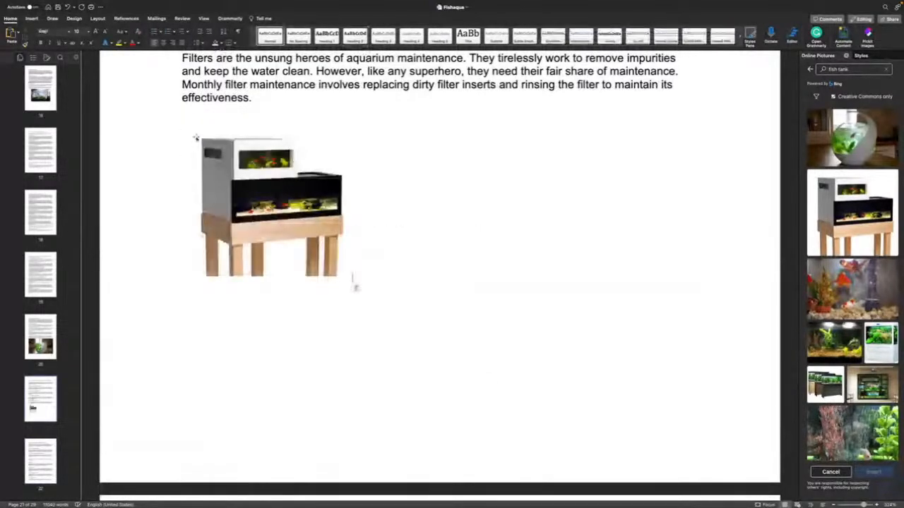
pyautogui.click(355, 286)
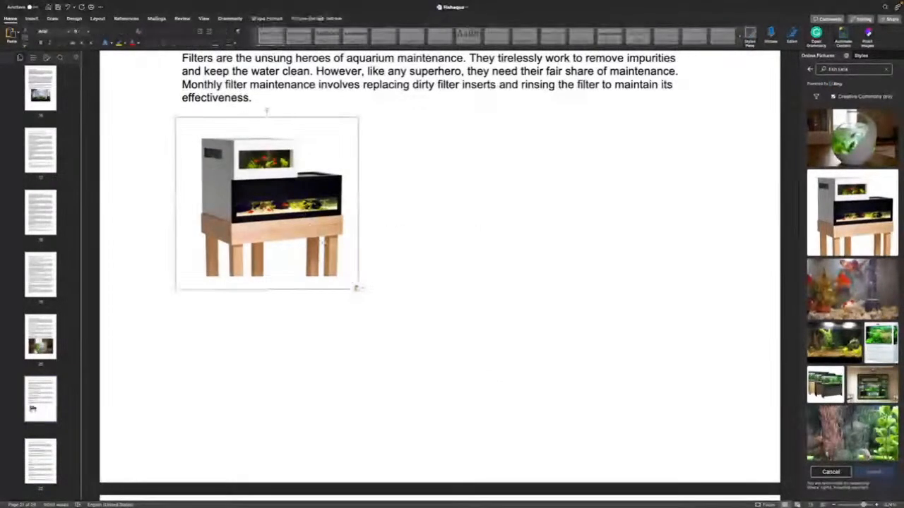
pyautogui.click(358, 287)
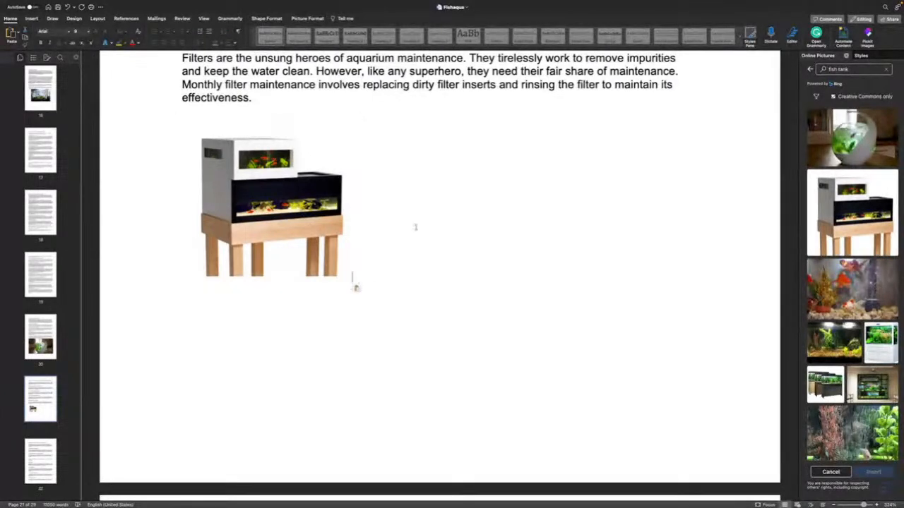
pyautogui.click(235, 258)
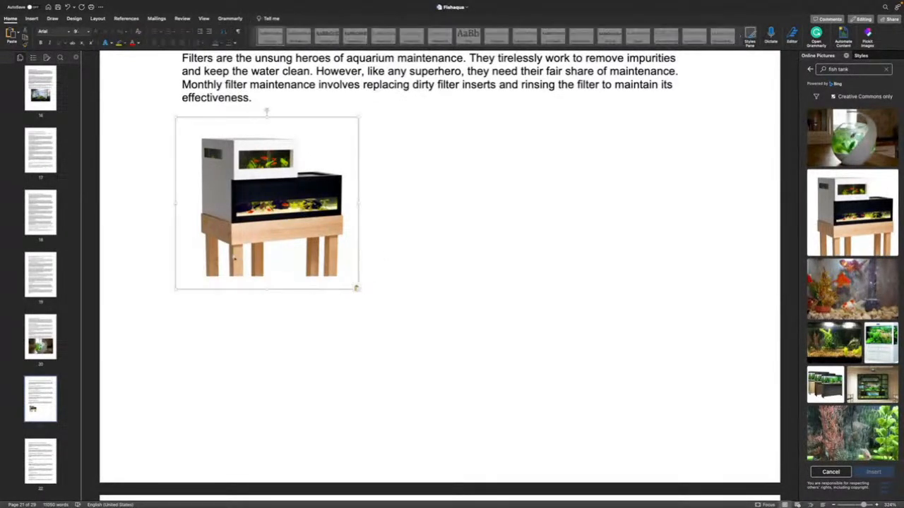
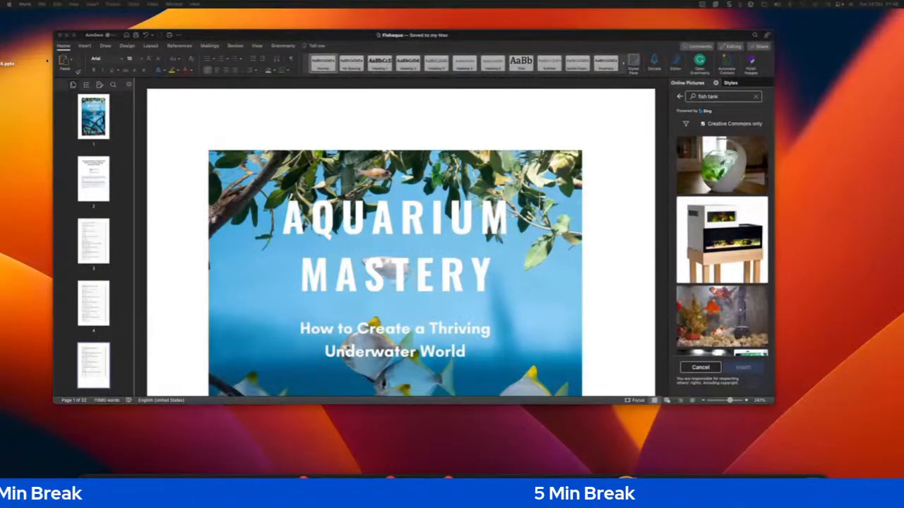
pyautogui.click(75, 35)
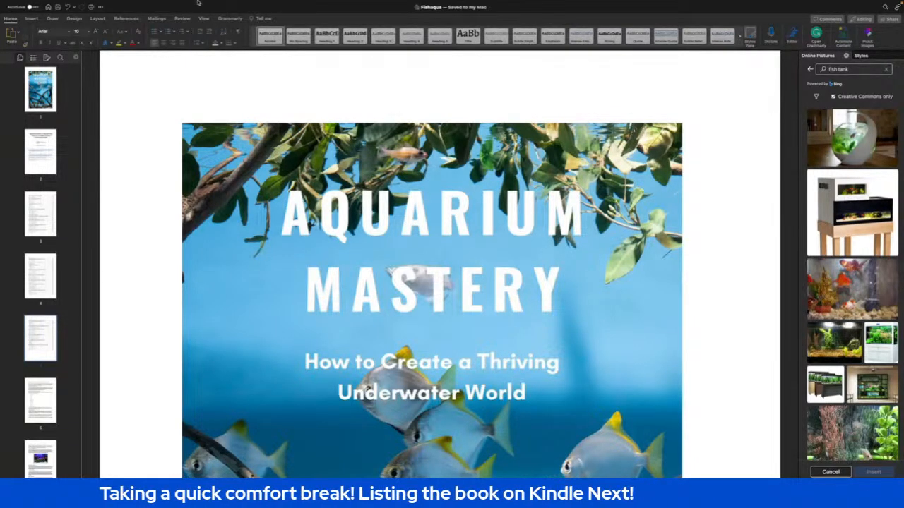
pyautogui.moveTo(25, 3)
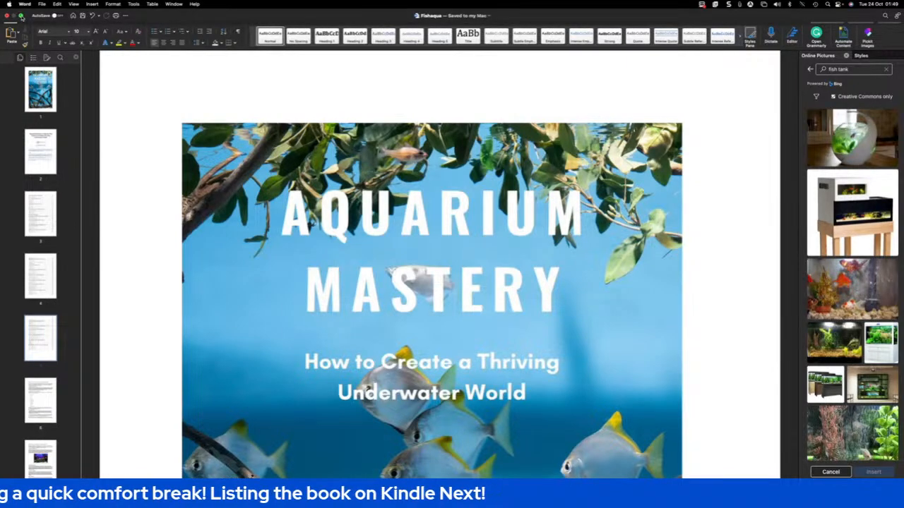
pyautogui.click(21, 15)
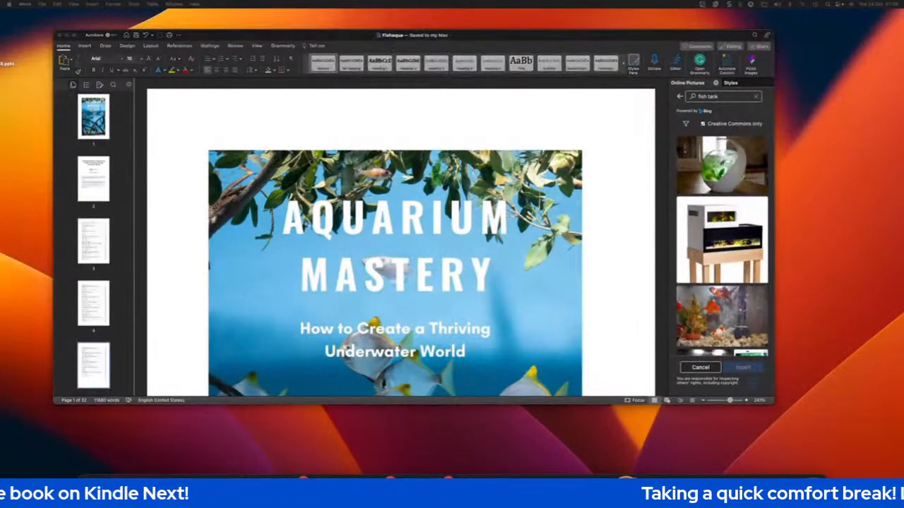
# Switch to the Kindle Direct Publishing bookshelf in the browser, show it full screen and start creating a new Kindle eBook
pyautogui.moveTo(1, 69); pyautogui.dragTo(101, 69)
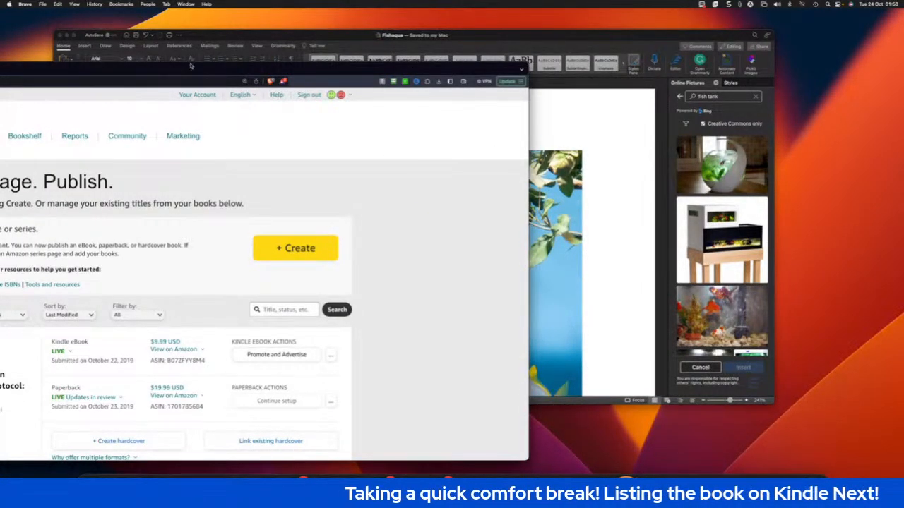
pyautogui.moveTo(175, 68); pyautogui.dragTo(469, 17)
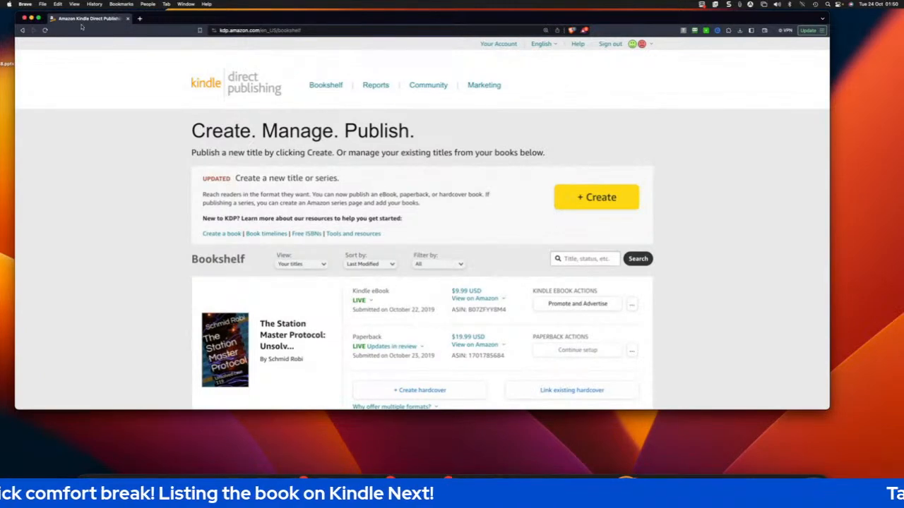
pyautogui.click(39, 17)
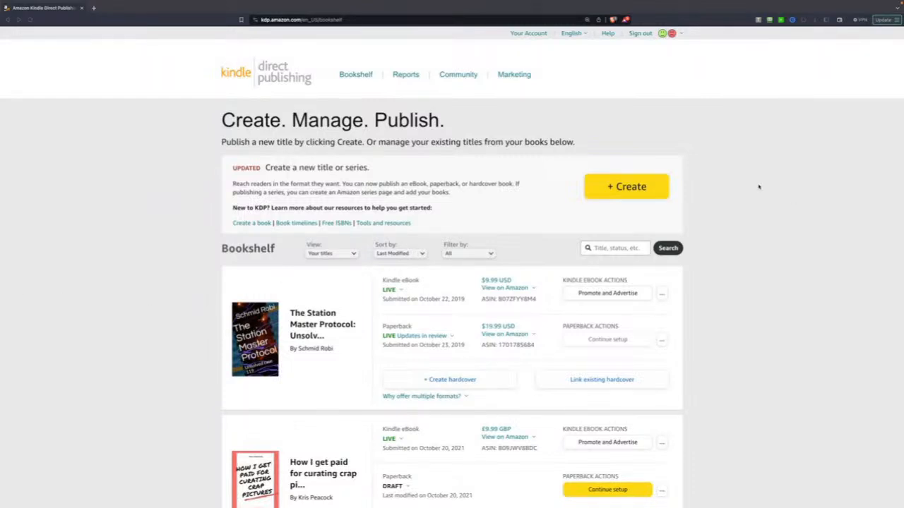
pyautogui.click(616, 189)
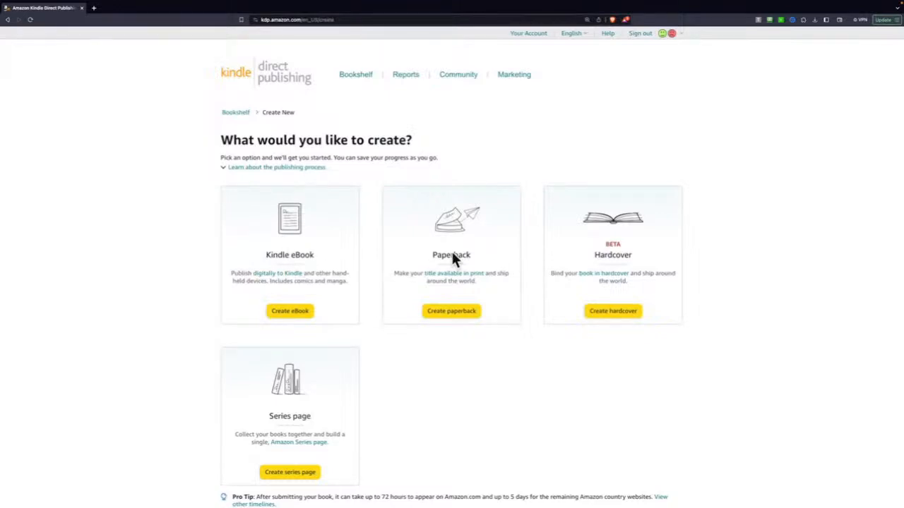
pyautogui.click(290, 314)
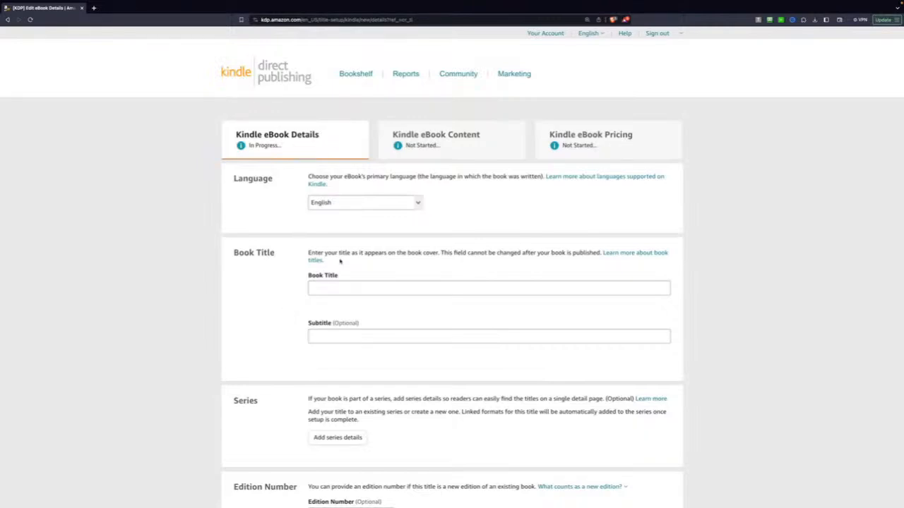
# Copy "Aquarium Mastery: A Step-by-Step Guide to Creating a Thriving Underwater World" from the Writer Hub Online book details into the Kindle Book Title field
pyautogui.click(341, 288)
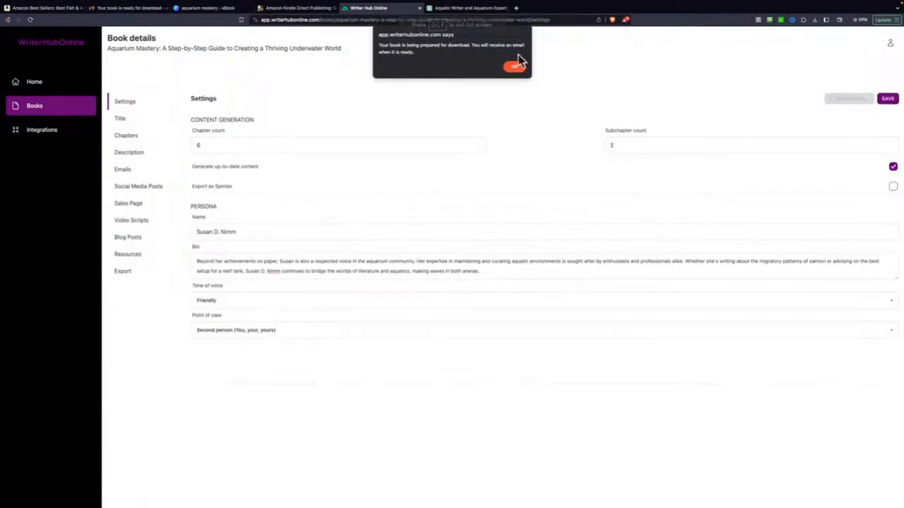
pyautogui.click(514, 67)
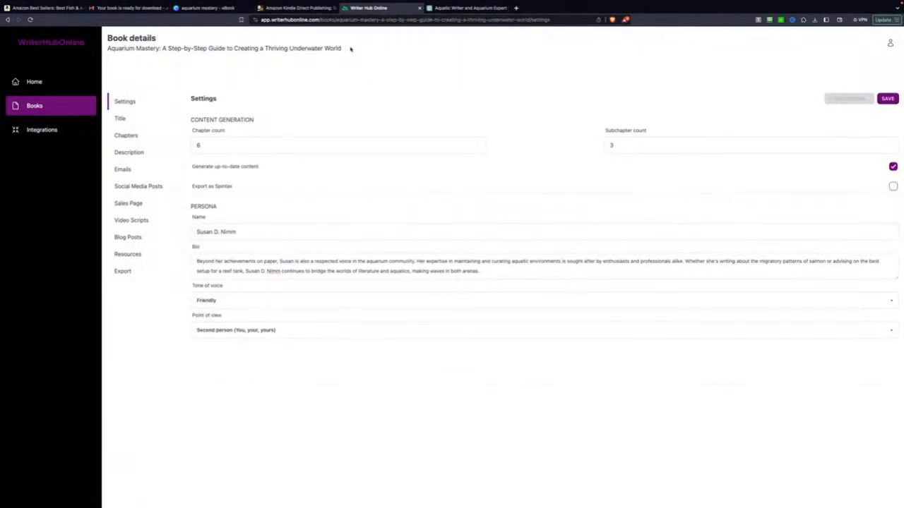
pyautogui.moveTo(349, 48); pyautogui.dragTo(106, 51)
pyautogui.rightClick(125, 50)
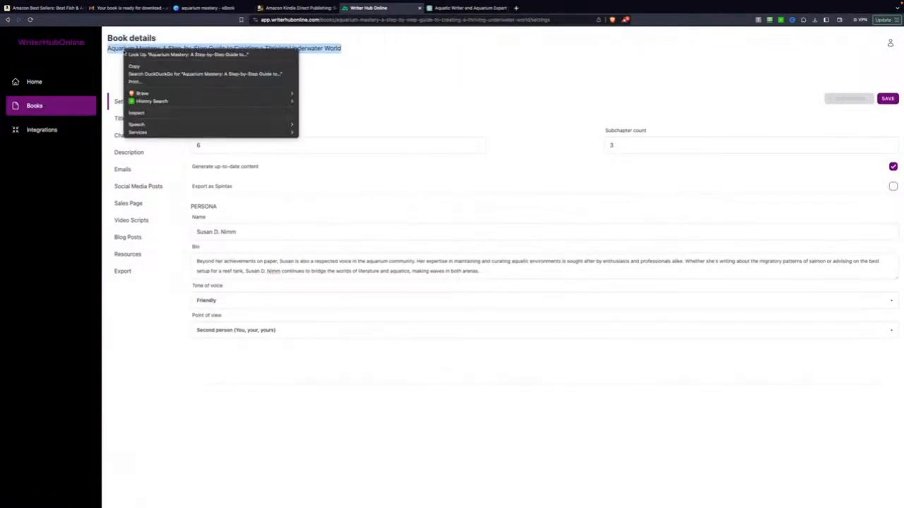
pyautogui.click(154, 66)
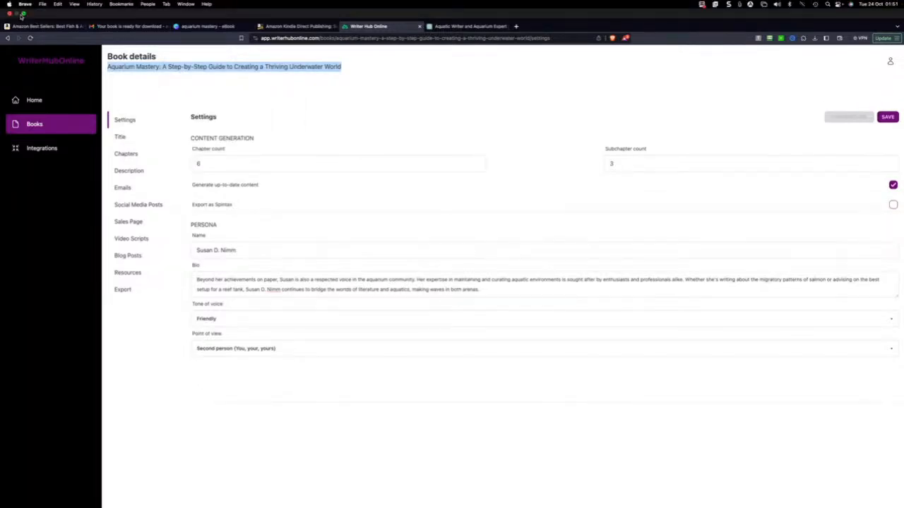
pyautogui.click(25, 14)
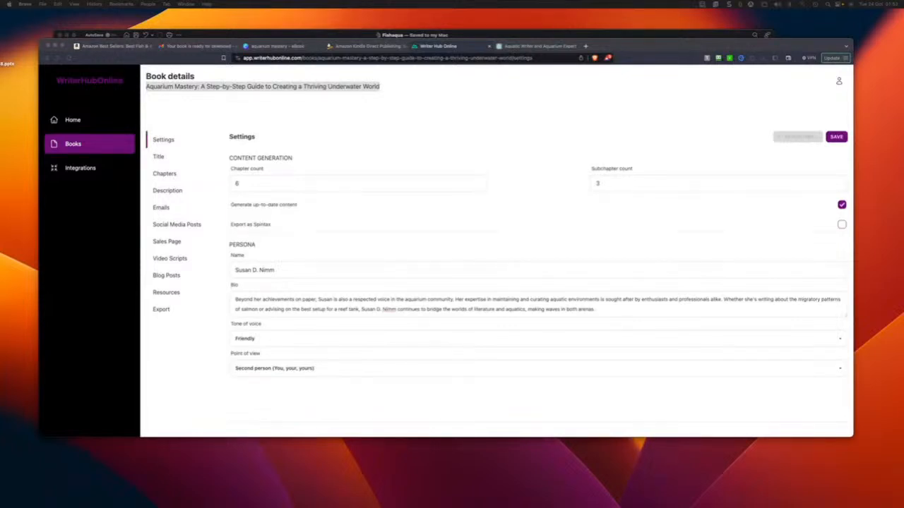
pyautogui.hotkey('ctrl', 'Right')
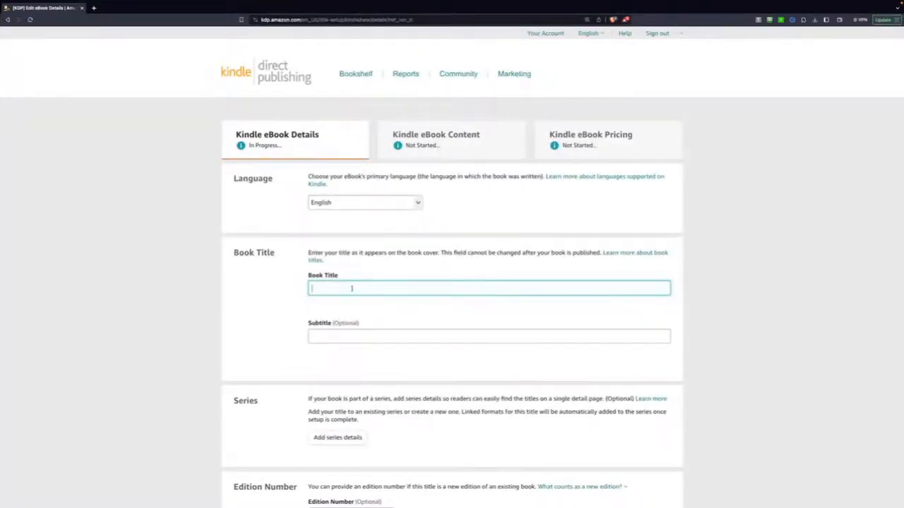
pyautogui.press('super+v')
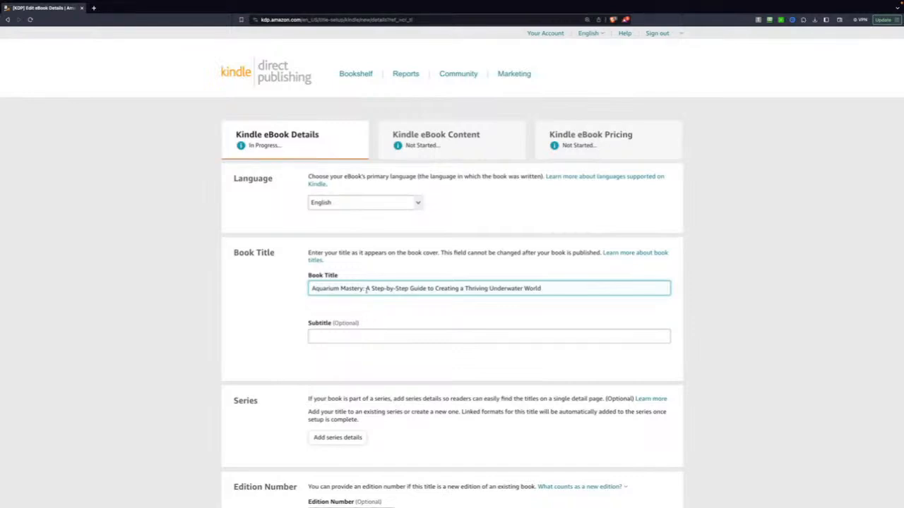
# Move "A Step-by-Step Guide to Creating a Thriving Underwater World" from the title into the subtitle and remove the colon after "Aquarium Mastery"
pyautogui.moveTo(365, 288); pyautogui.dragTo(541, 290)
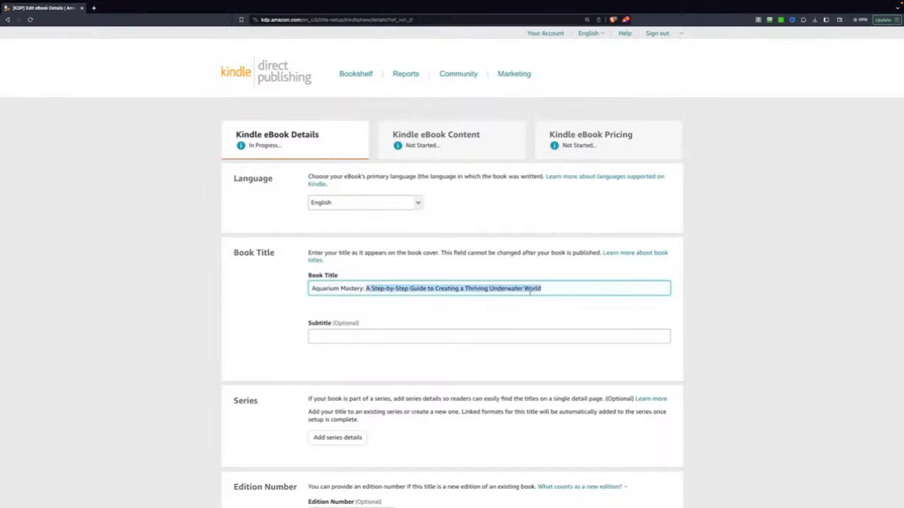
pyautogui.rightClick(529, 291)
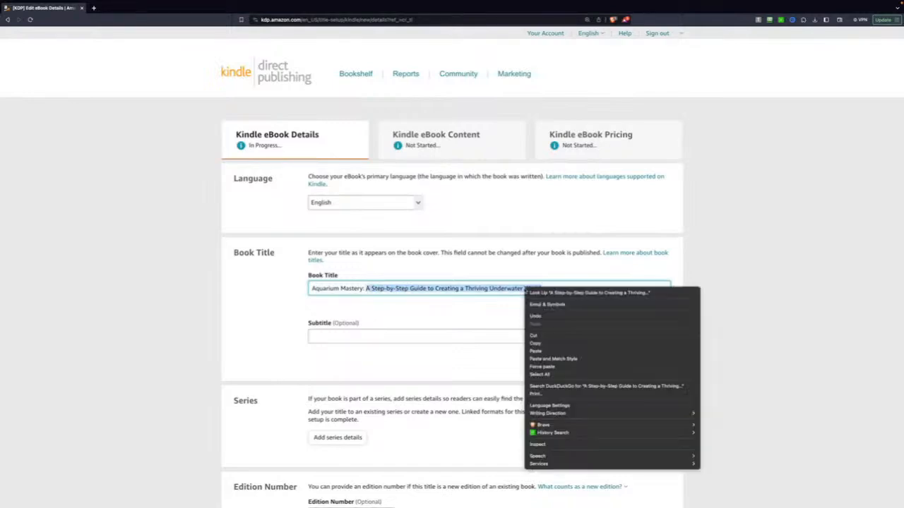
pyautogui.click(547, 336)
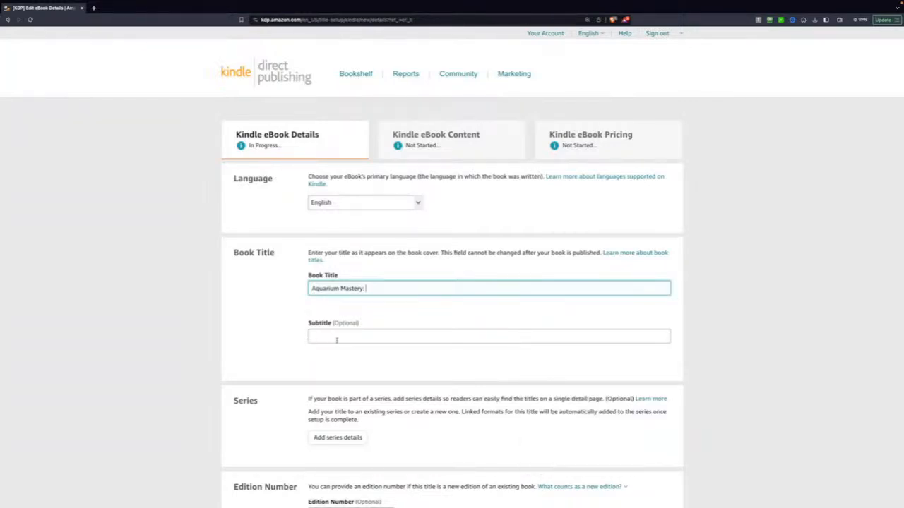
pyautogui.click(336, 339)
pyautogui.hotkey('ctrl', 'v')
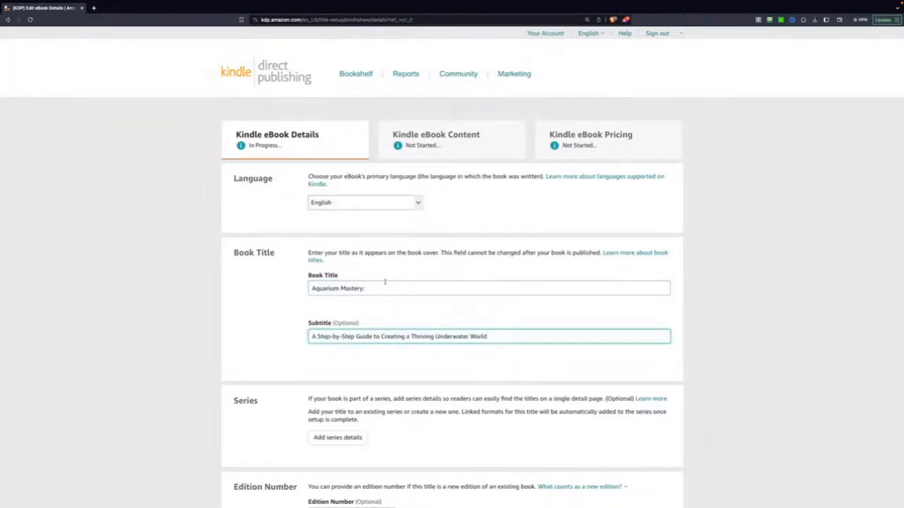
pyautogui.click(384, 288)
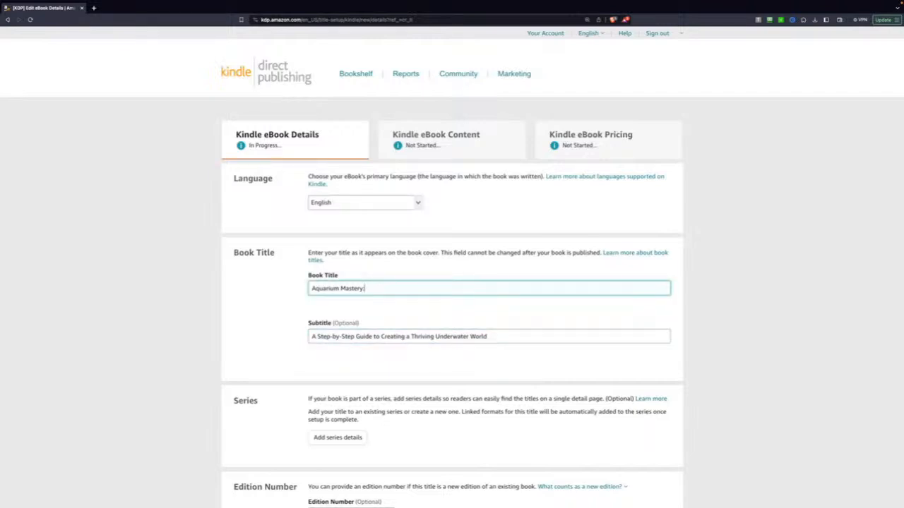
# Enter the author's first name with middle initial and last name as the primary author
pyautogui.scroll(-5, 398, 288)
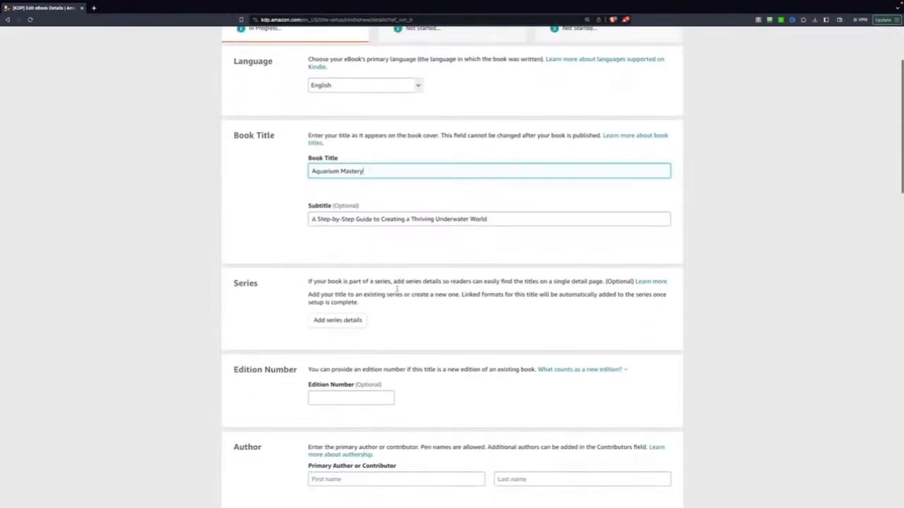
pyautogui.scroll(-1, 398, 292)
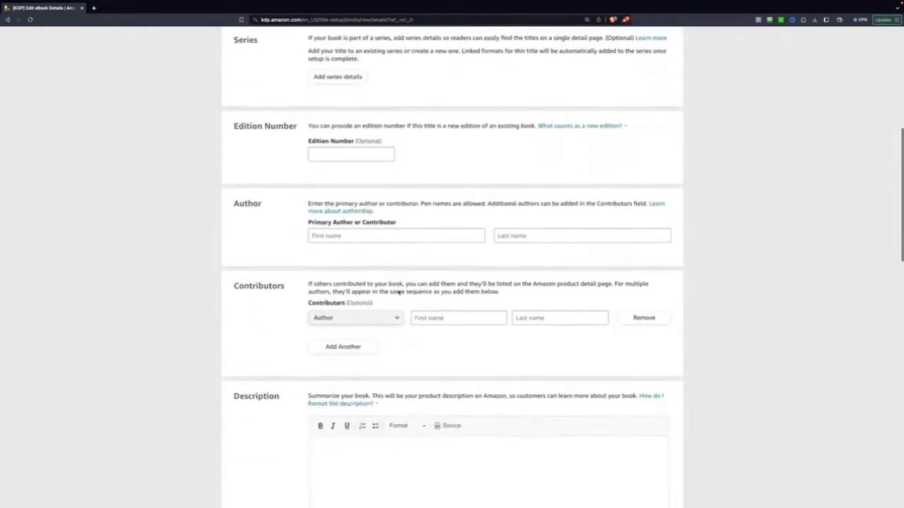
pyautogui.click(338, 233)
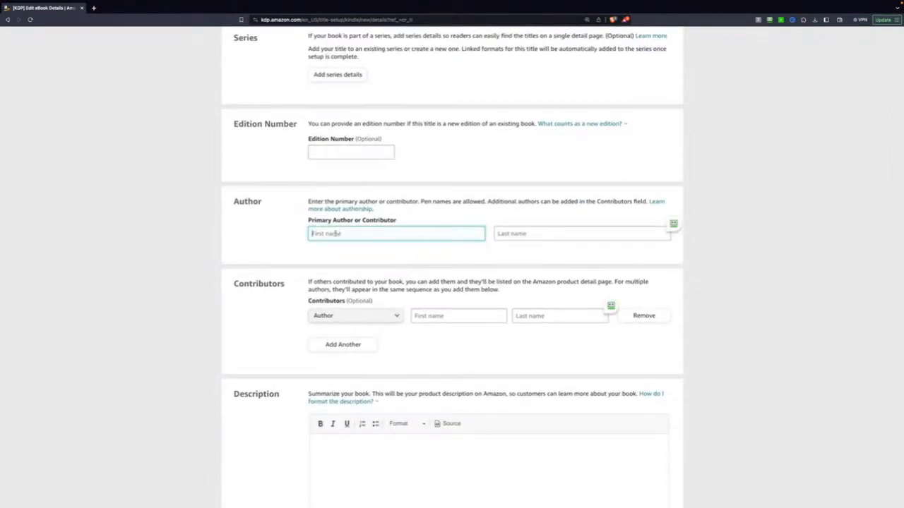
pyautogui.write('Susan D.')
pyautogui.press('Tab')
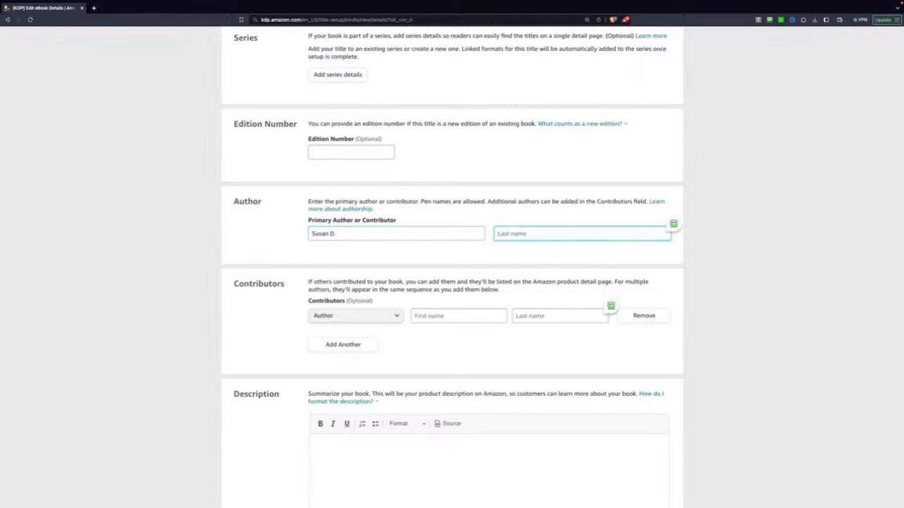
pyautogui.write('Nimm')
# Open description.docx from the aquarium-mastery folder in Finder and copy the full description text below its heading
pyautogui.scroll(-3, 334, 343)
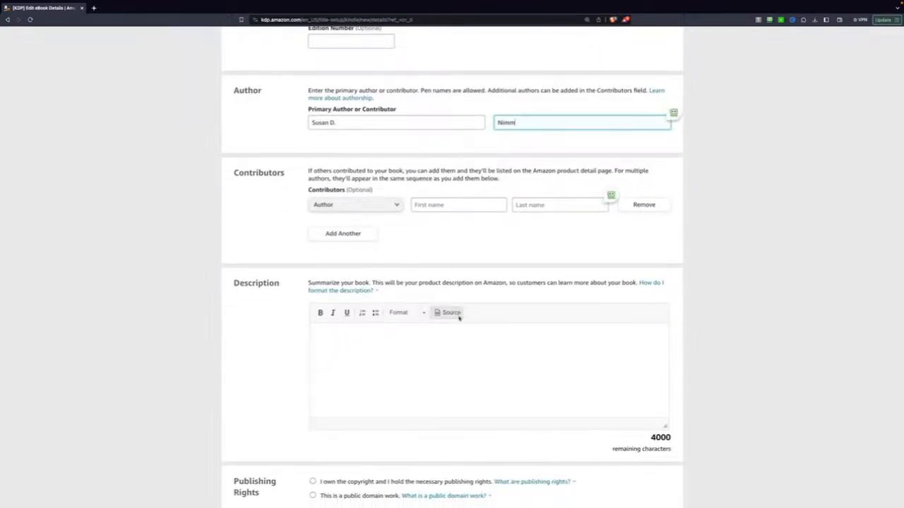
pyautogui.click(401, 349)
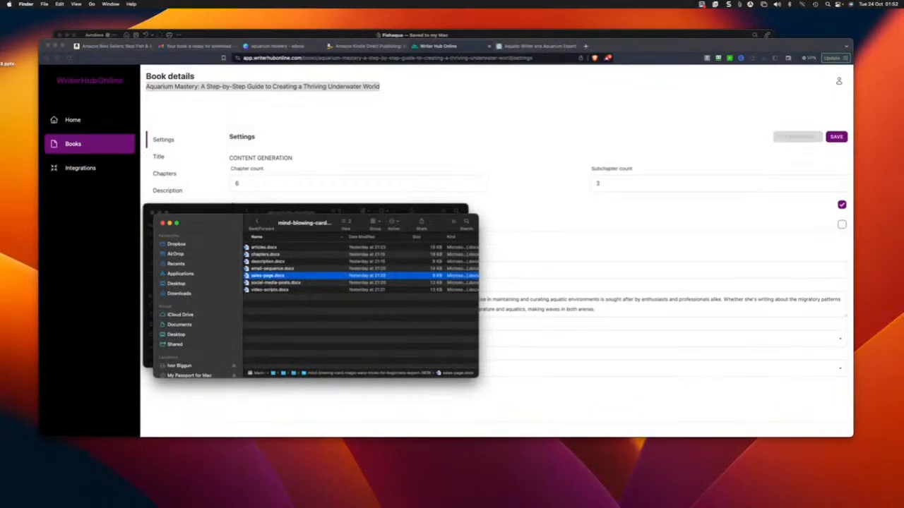
pyautogui.click(163, 223)
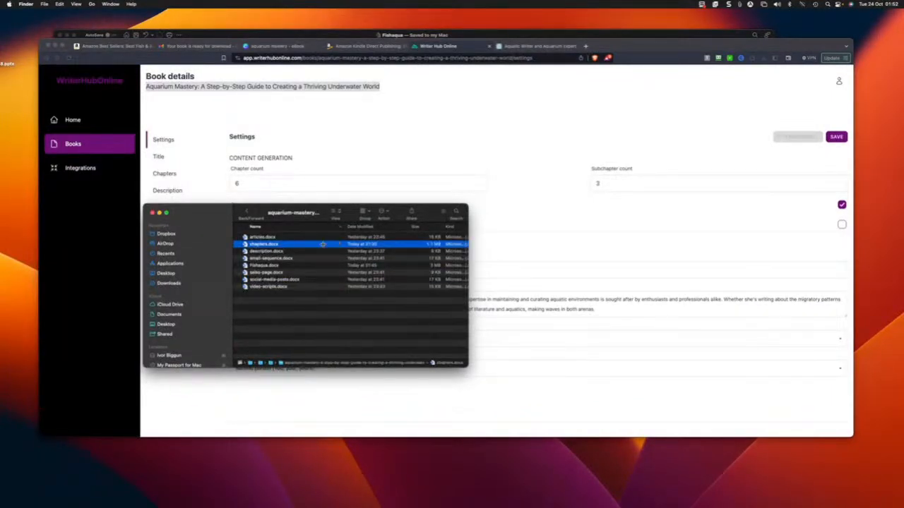
pyautogui.doubleClick(265, 253)
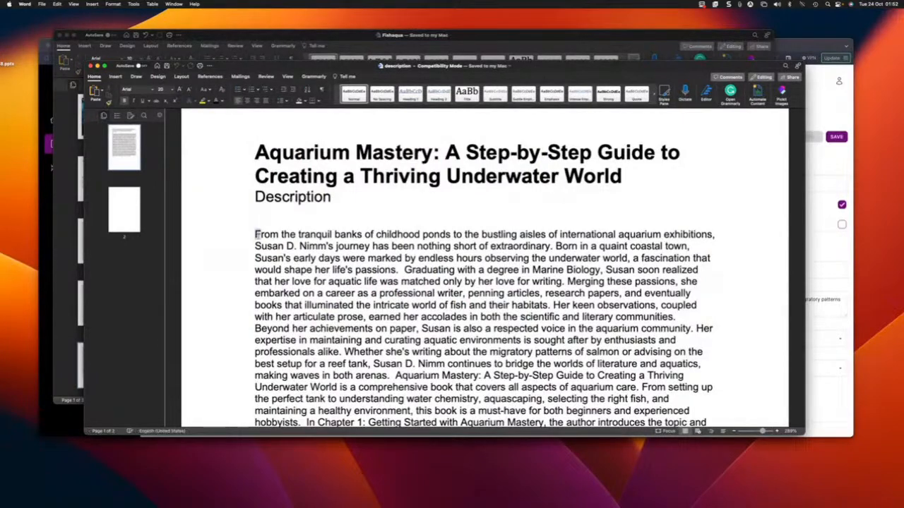
pyautogui.moveTo(255, 233); pyautogui.dragTo(369, 452)
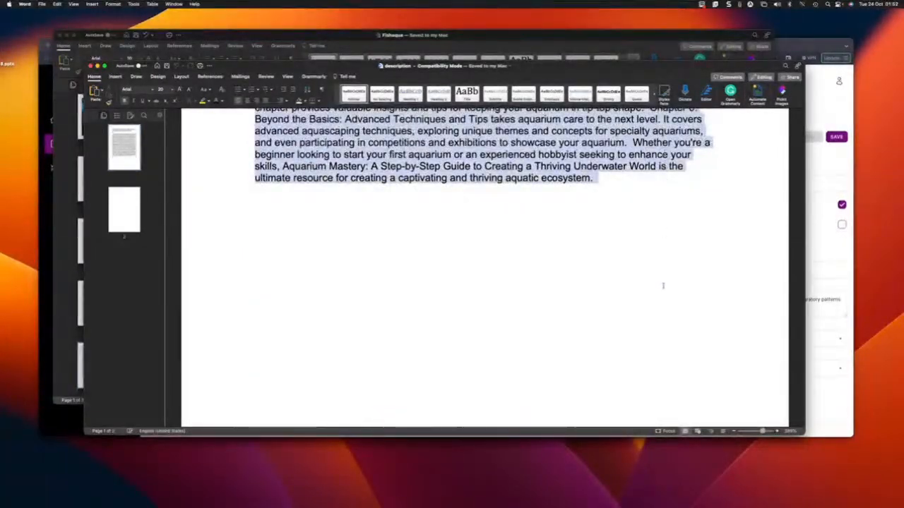
pyautogui.rightClick(432, 132)
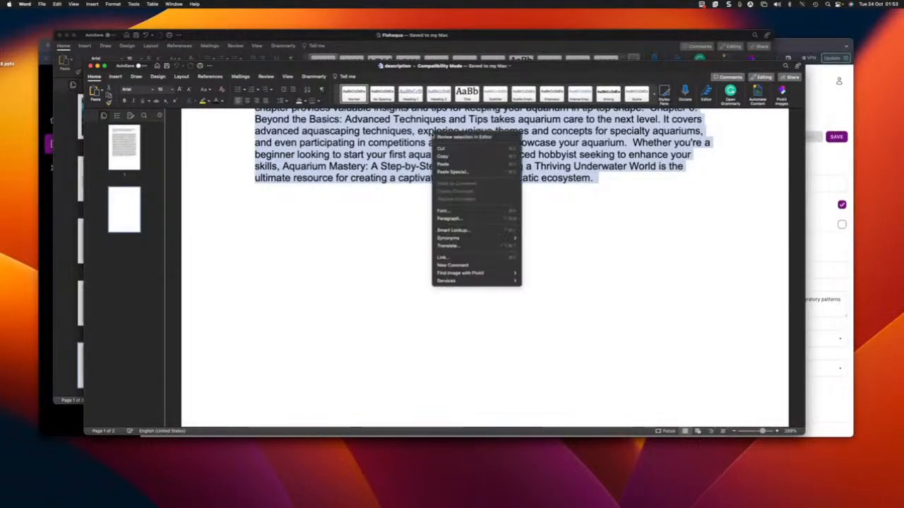
pyautogui.click(447, 156)
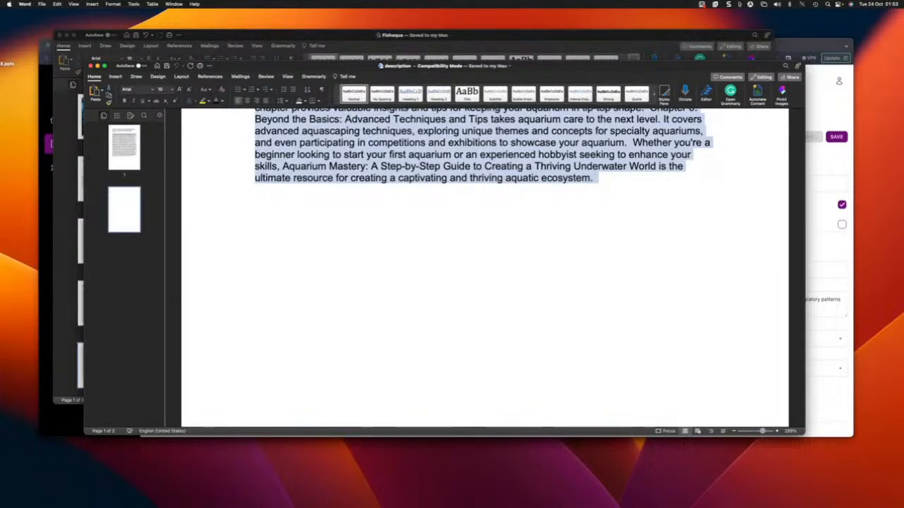
# Return to the Kindle eBook details page and paste the copied text into the Description field
pyautogui.hotkey('ctrl', 'Right')
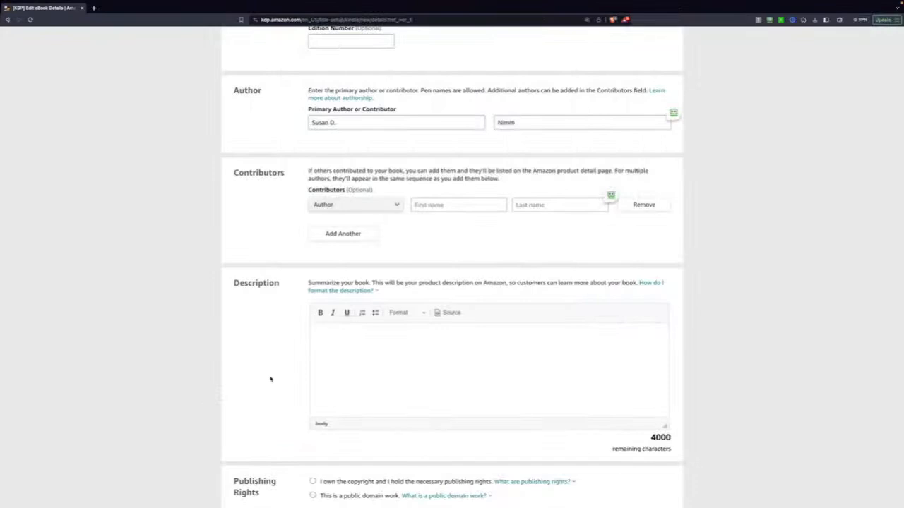
pyautogui.click(346, 361)
pyautogui.hotkey('ctrl', 'v')
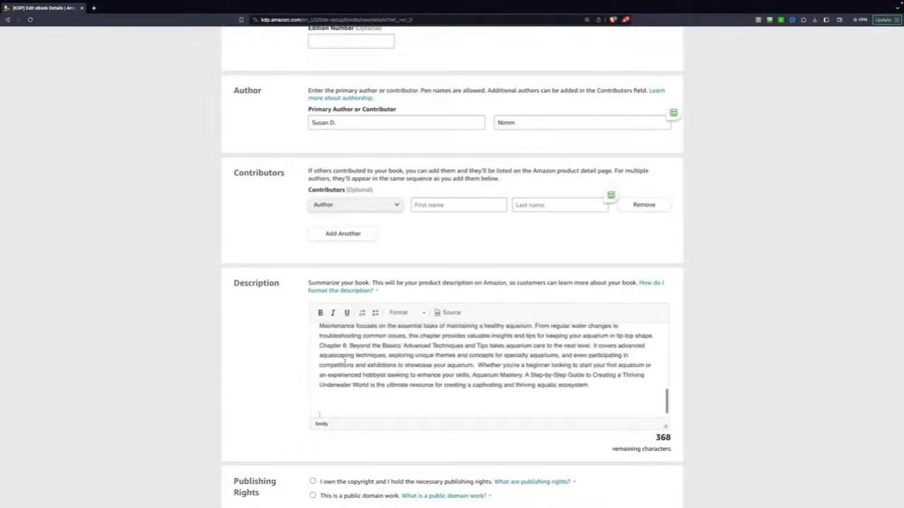
# Insert paragraph breaks in the description before "Born in a quaint coastal town", "Graduating with a degree" and "Beyond her achievements on paper"
pyautogui.scroll(10, 348, 363)
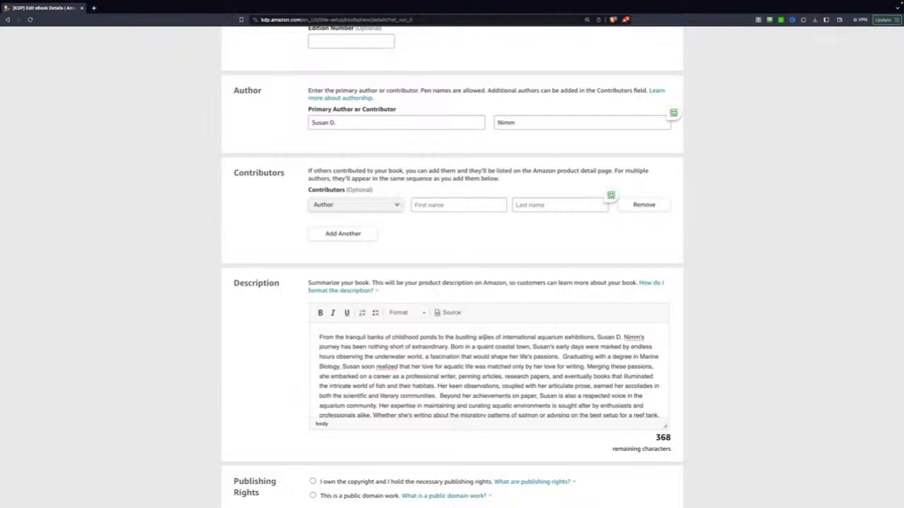
pyautogui.scroll(-1, 484, 338)
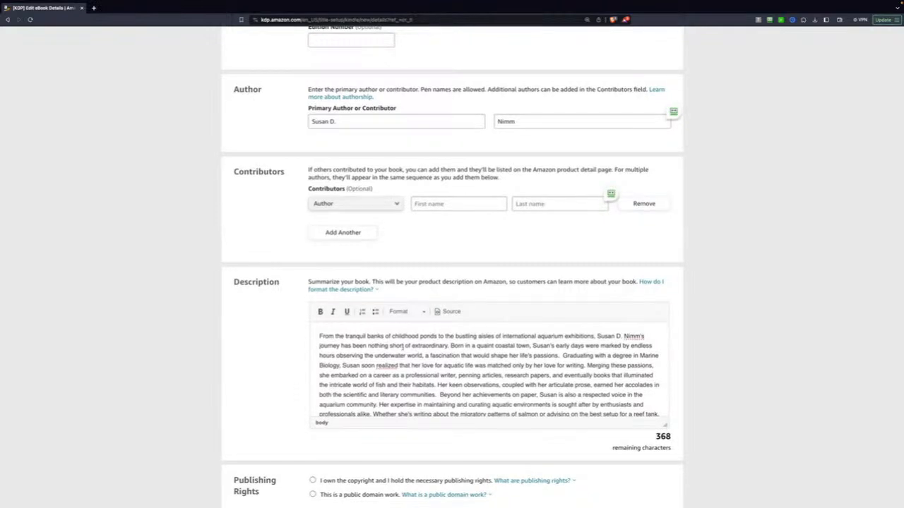
pyautogui.click(451, 346)
pyautogui.press('Return')
pyautogui.press('Return')
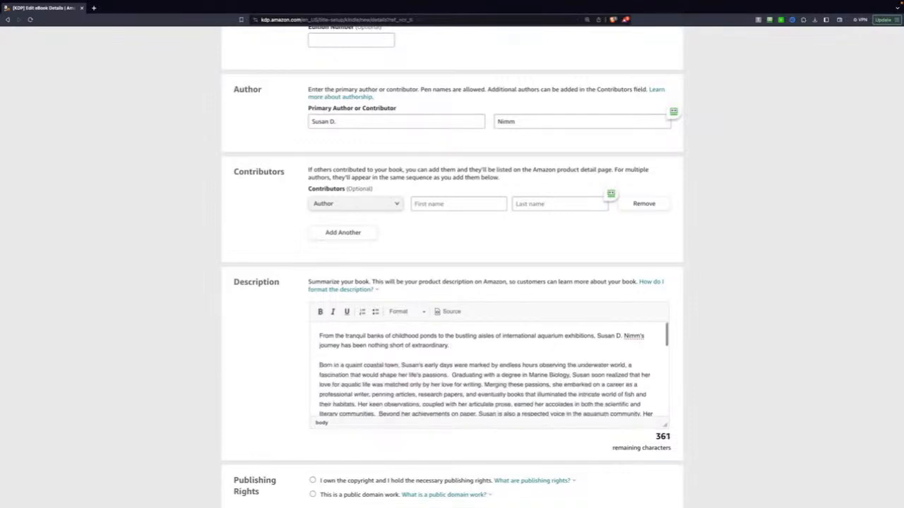
pyautogui.scroll(-2, 488, 367)
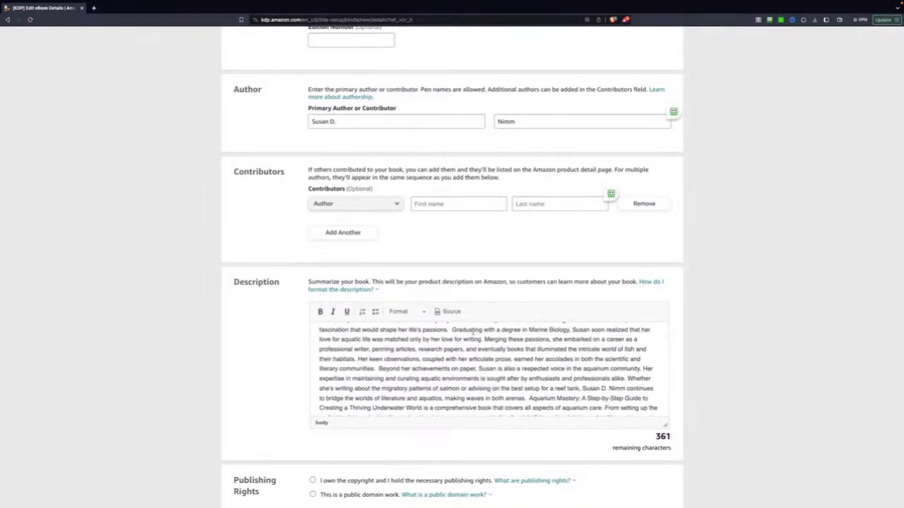
pyautogui.click(451, 330)
pyautogui.press('Return')
pyautogui.press('Return')
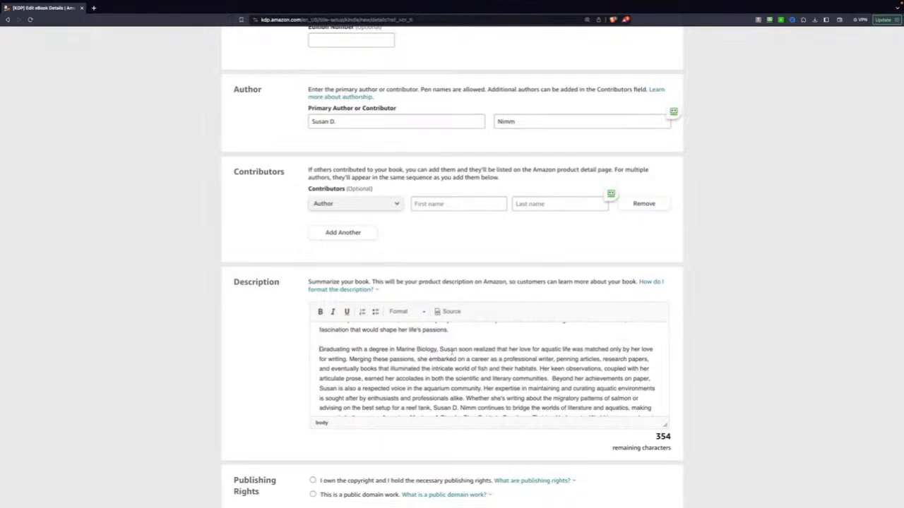
pyautogui.click(551, 379)
pyautogui.press('Return')
pyautogui.press('Return')
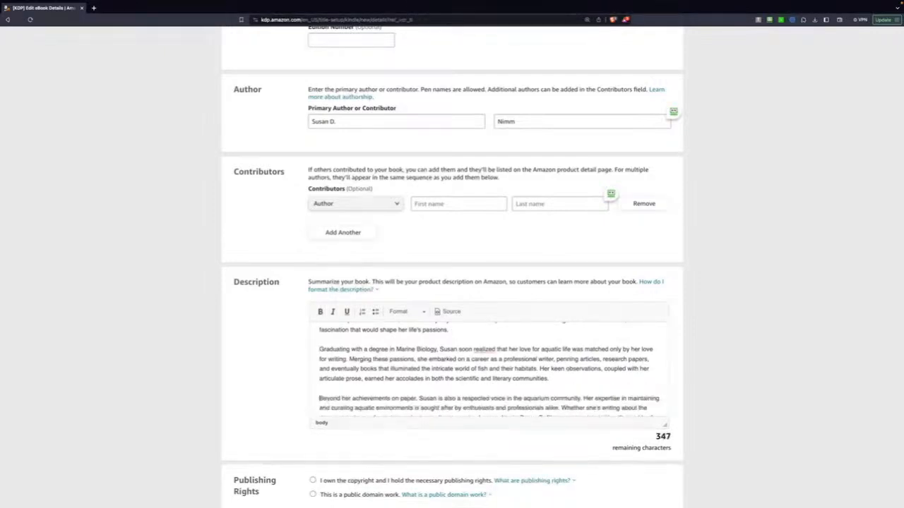
# Start a new paragraph at "Aquarium Mastery: A Step-by-Step Guide to Creating a Thriving Underwater World" and make that title bold and italic
pyautogui.scroll(-3, 487, 370)
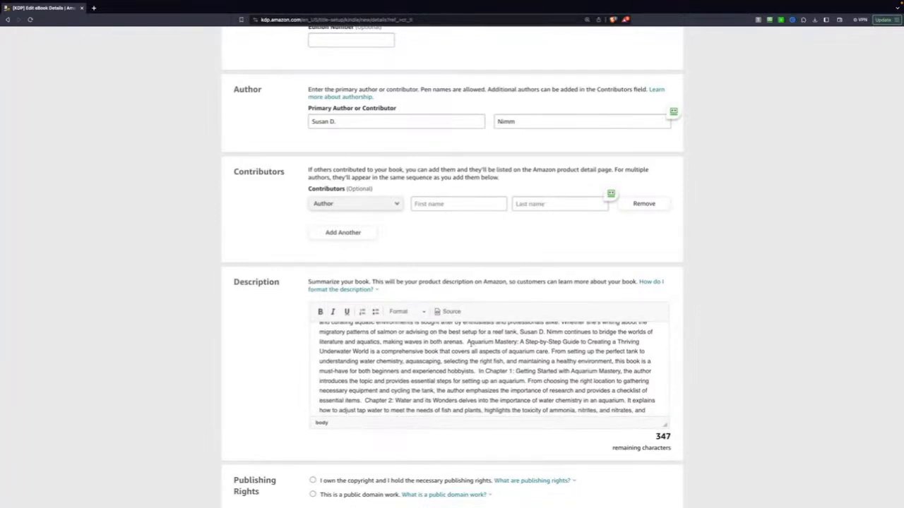
pyautogui.click(467, 342)
pyautogui.press('Return')
pyautogui.press('Return')
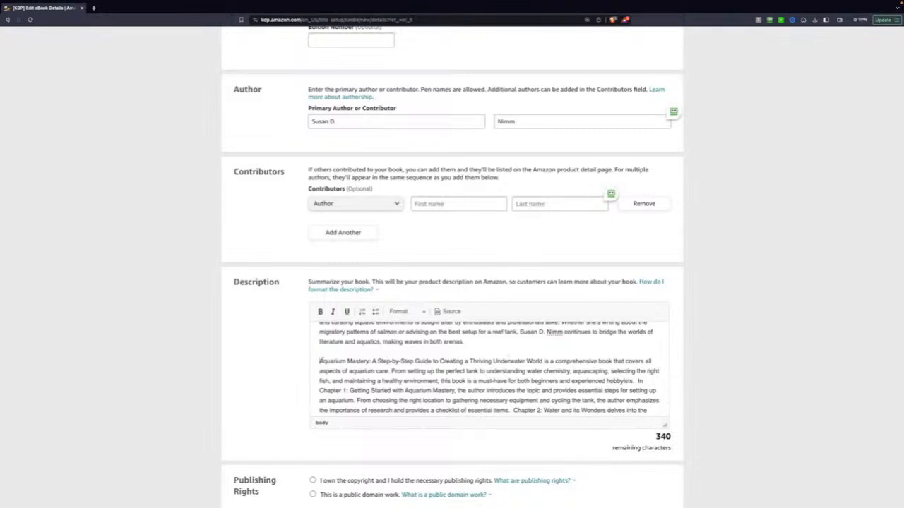
pyautogui.moveTo(320, 361); pyautogui.dragTo(543, 361)
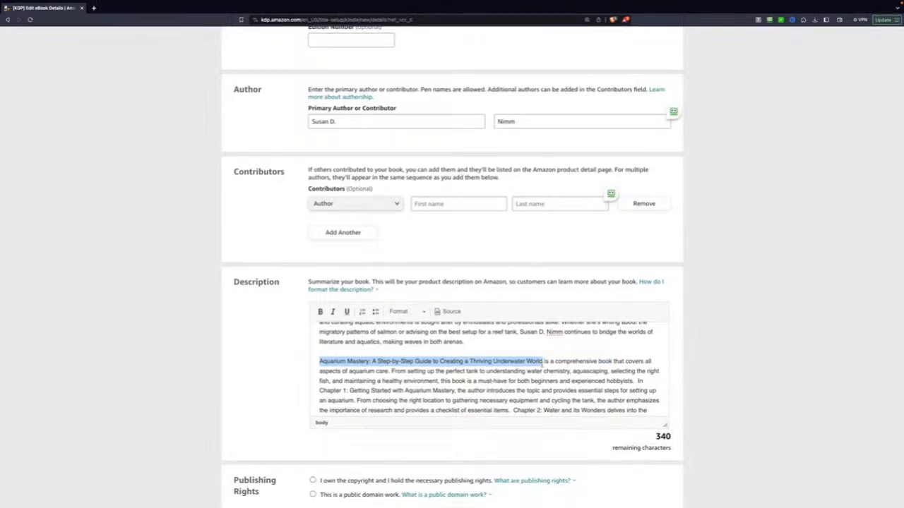
pyautogui.click(320, 311)
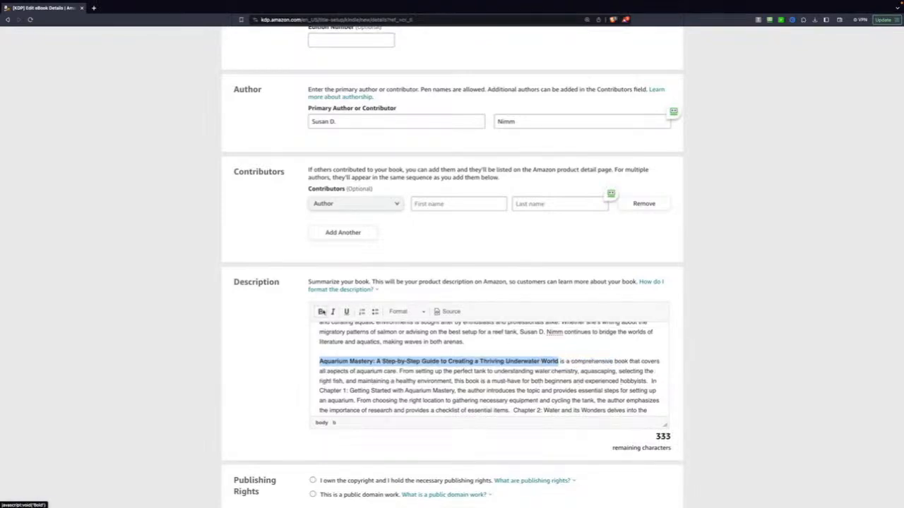
pyautogui.click(330, 311)
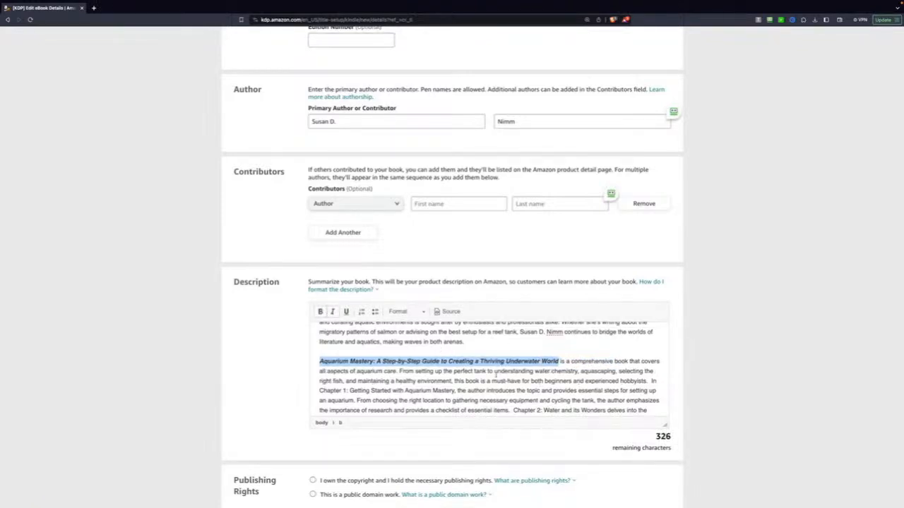
# Start a new paragraph after "experienced hobbyists." and delete the leading "In" so it begins with "Chapter 1"
pyautogui.click(621, 392)
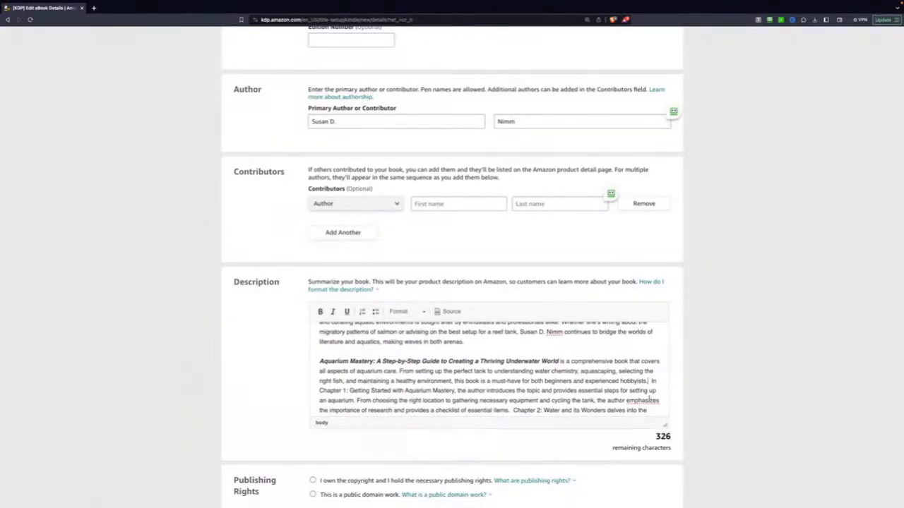
pyautogui.click(649, 380)
pyautogui.press('Return')
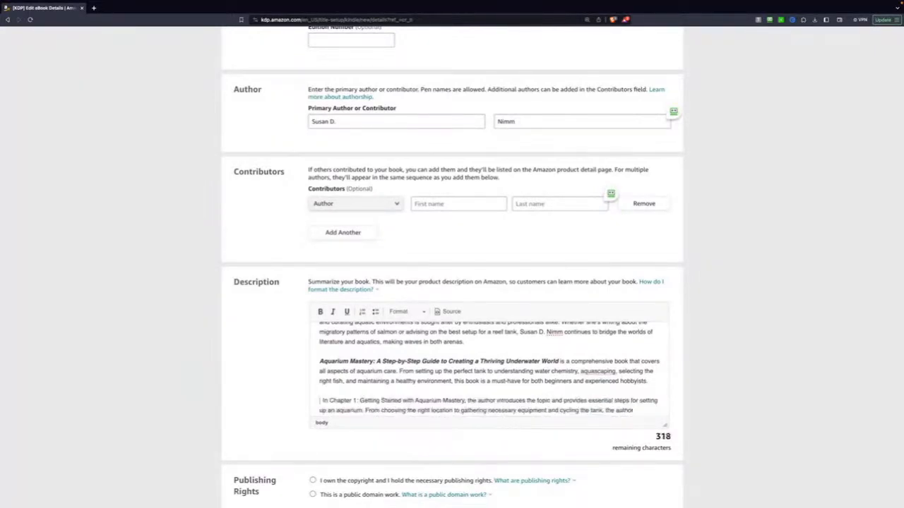
pyautogui.press('Delete')
pyautogui.press('Delete')
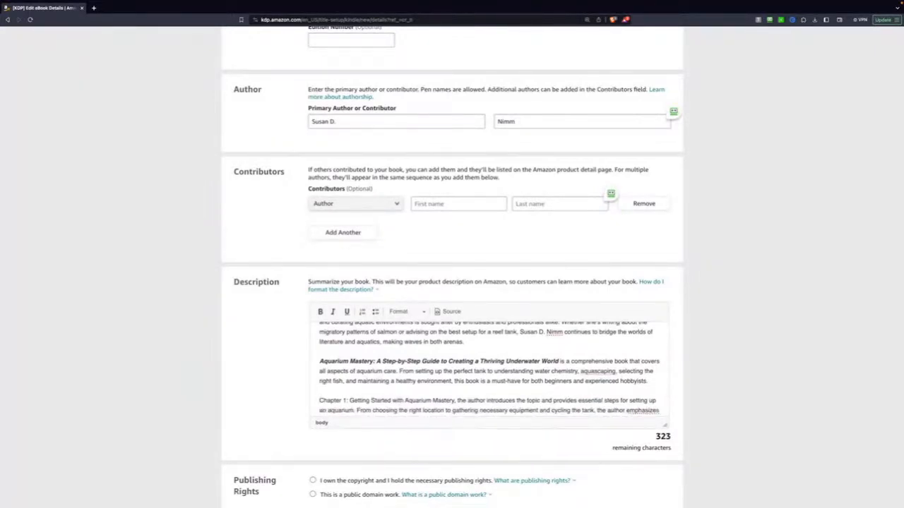
# Put the Chapter 2, Chapter 3 and Chapter 4 summaries in the description each on a new line
pyautogui.scroll(-2, 650, 399)
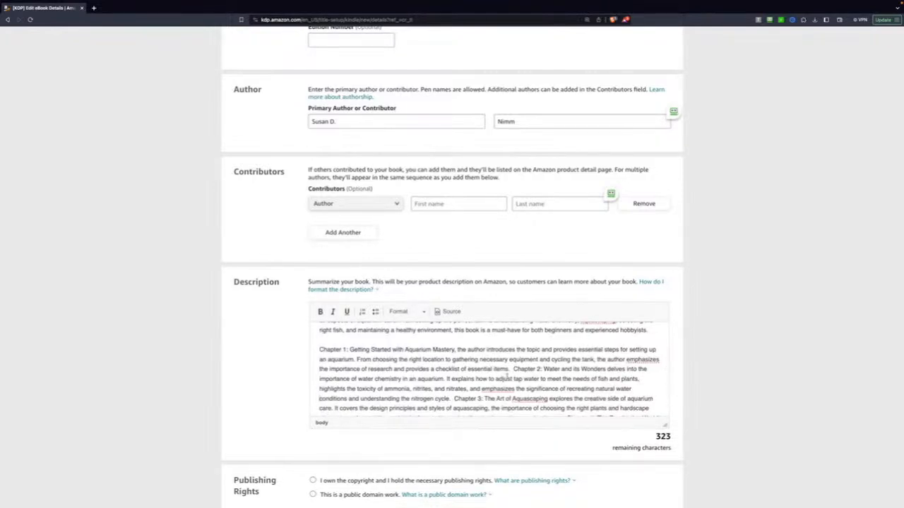
pyautogui.click(514, 368)
pyautogui.press('Return')
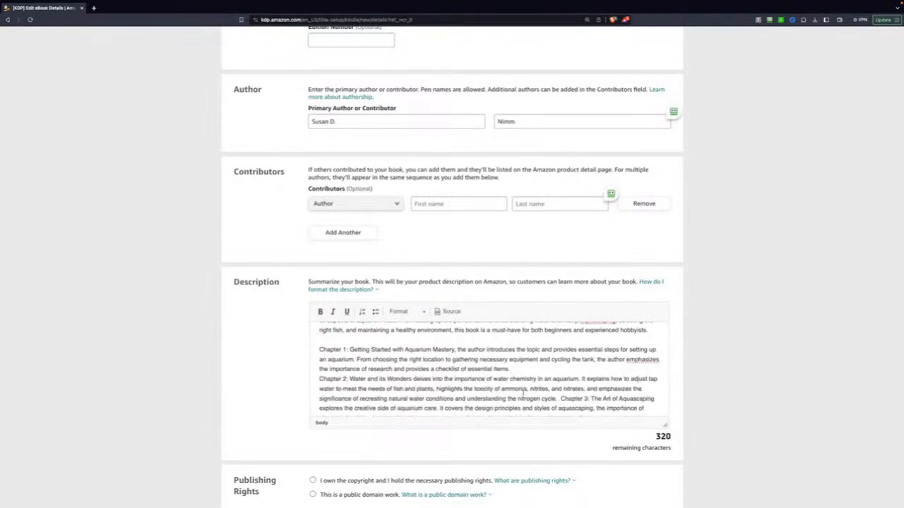
pyautogui.scroll(-1, 523, 390)
pyautogui.click(560, 383)
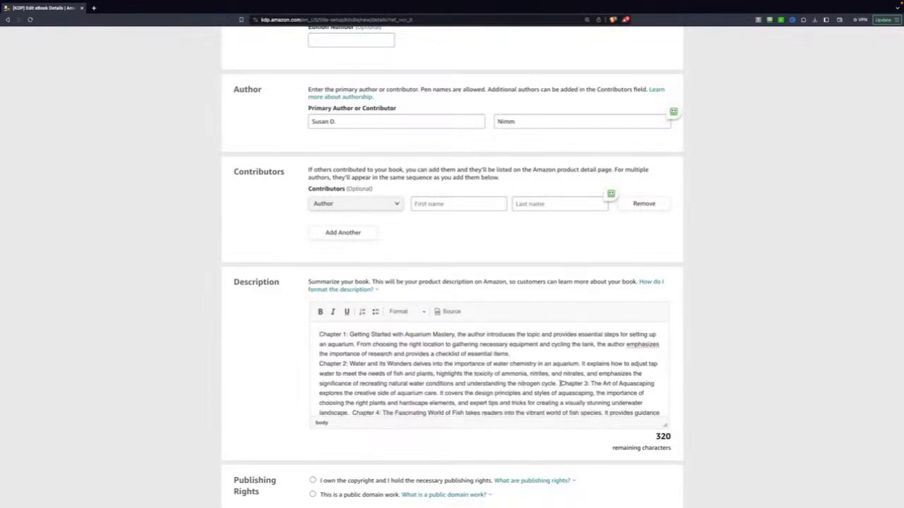
pyautogui.press('Return')
pyautogui.scroll(-3, 423, 385)
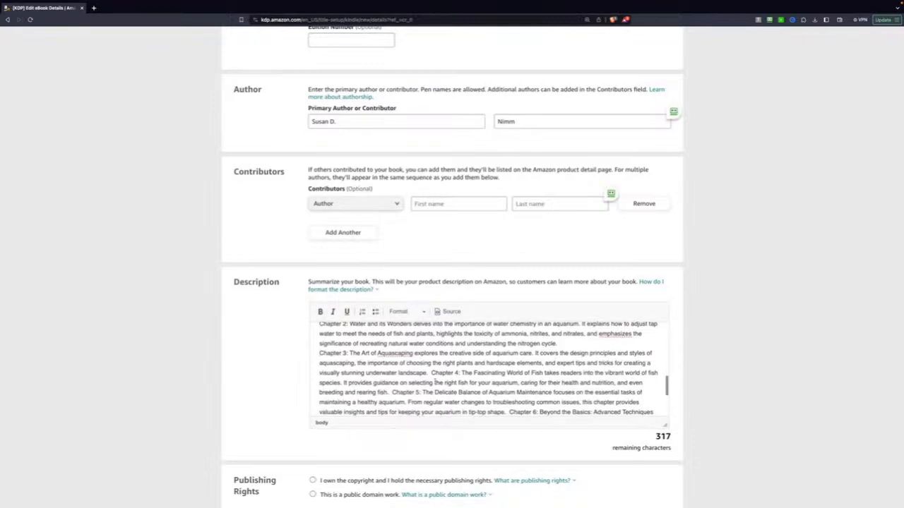
pyautogui.click(431, 373)
pyautogui.press('Return')
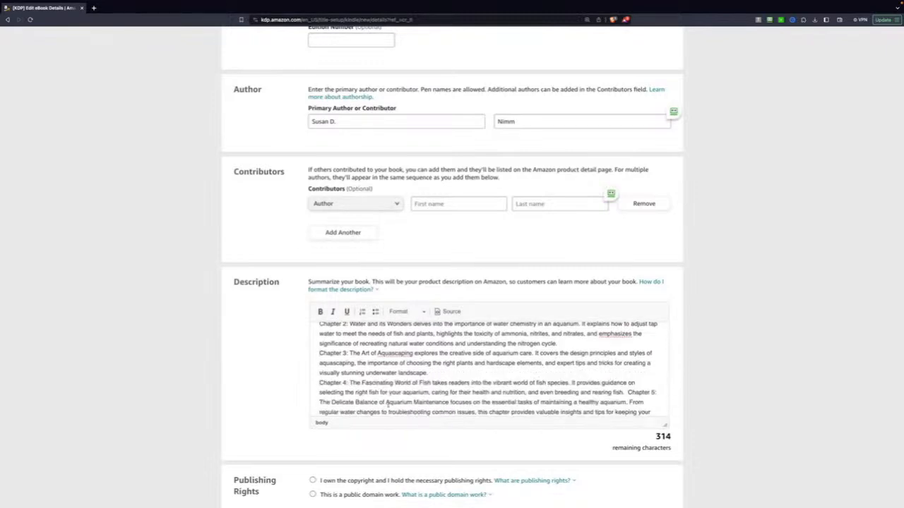
# Put the Chapter 5 and Chapter 6 summaries in the description each on a new line
pyautogui.scroll(-6, 438, 399)
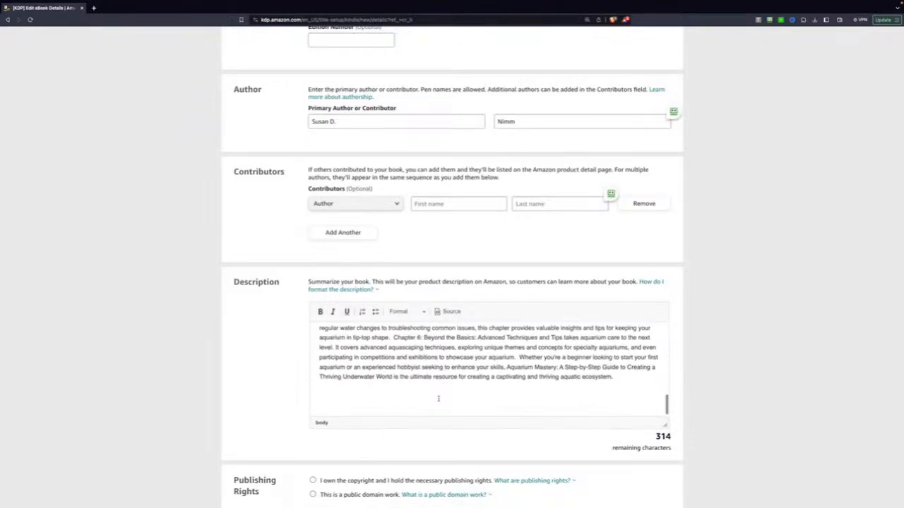
pyautogui.scroll(2, 437, 399)
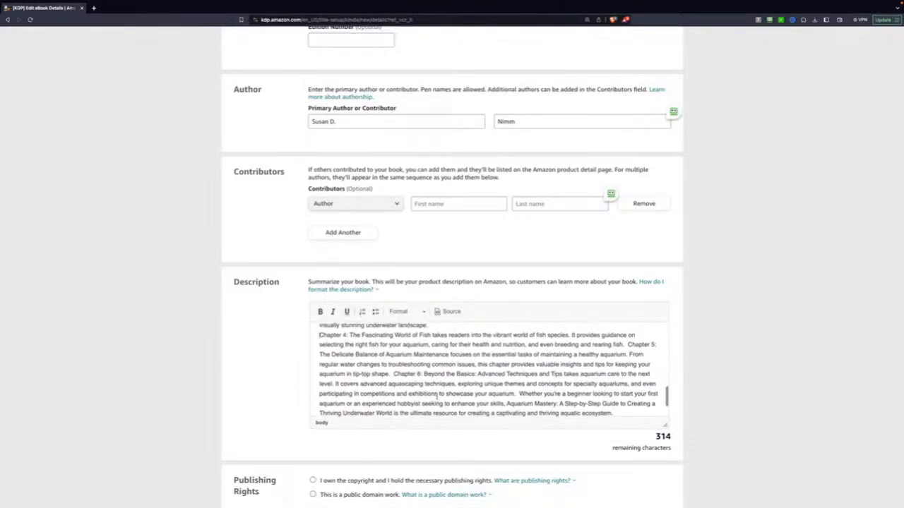
pyautogui.click(627, 345)
pyautogui.press('Return')
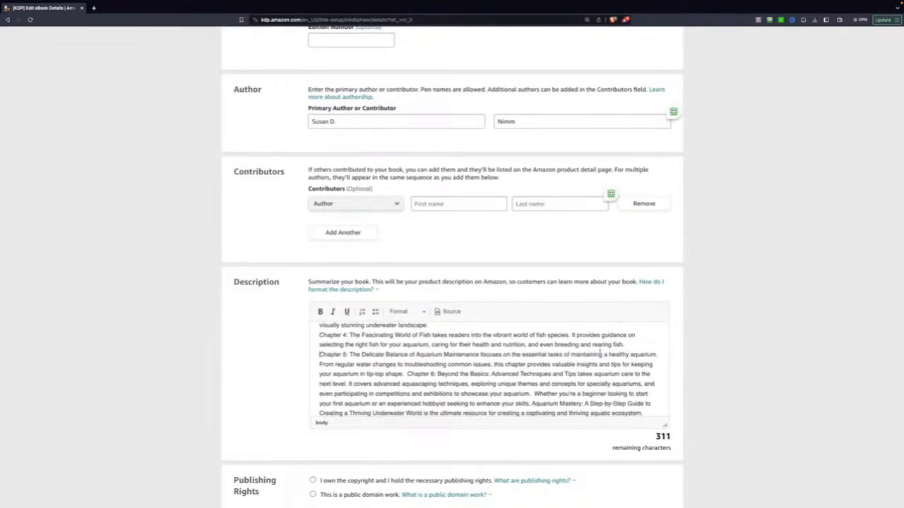
pyautogui.click(408, 374)
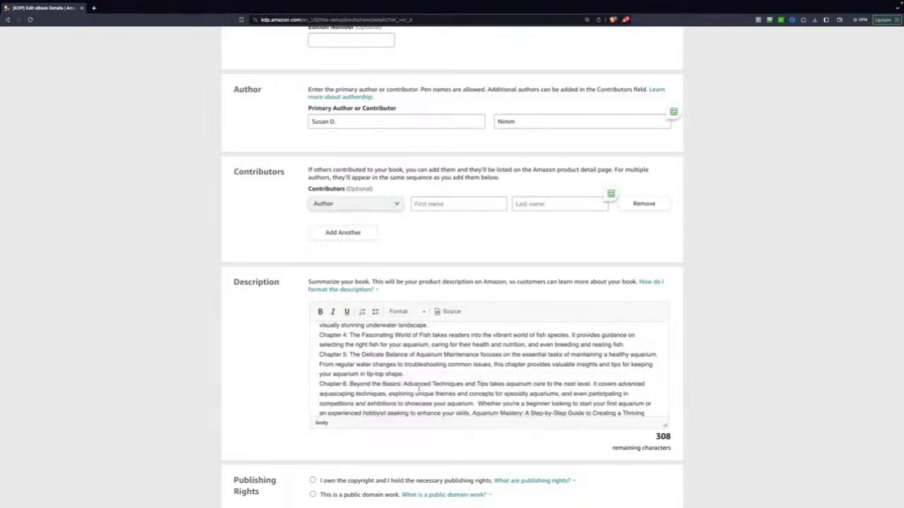
pyautogui.press('Return')
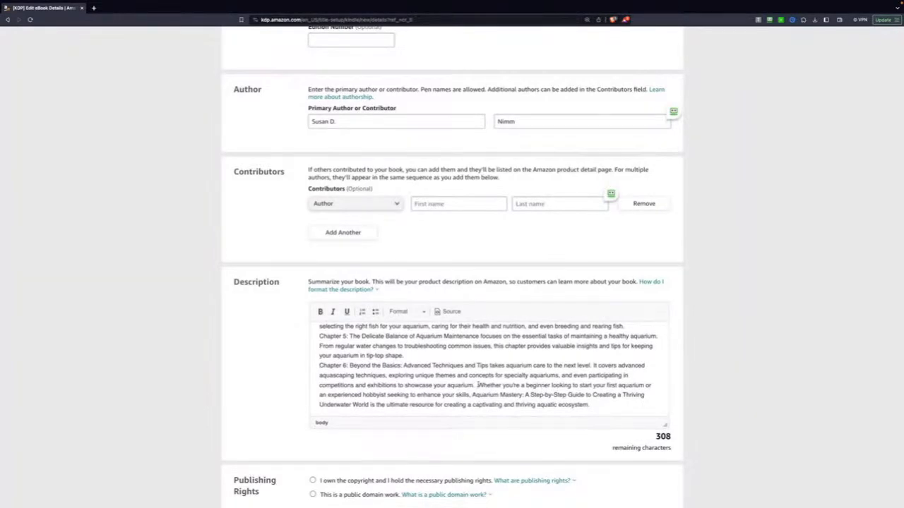
# Separate the closing "Whether you're a beginner" text into its own paragraph and remove the blank lines at the description's end
pyautogui.press('Return')
pyautogui.press('Return')
pyautogui.scroll(-2, 470, 385)
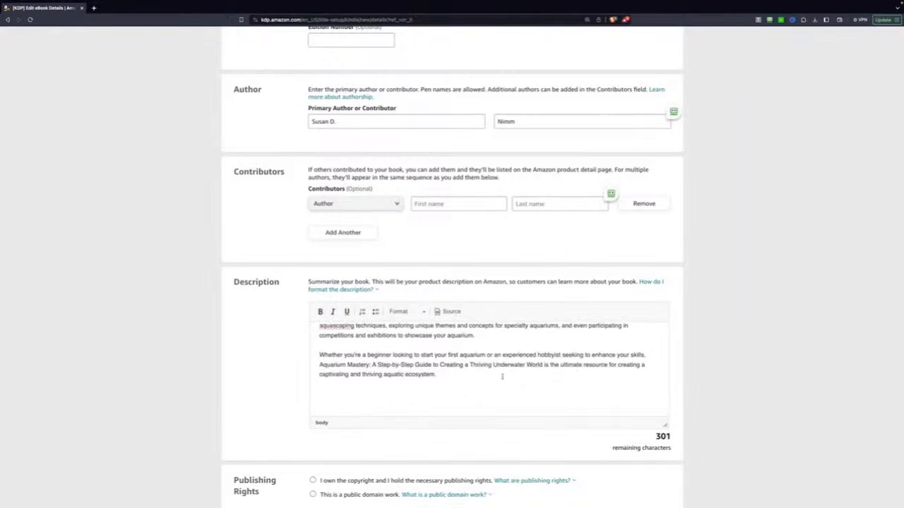
pyautogui.press('BackSpace')
pyautogui.press('BackSpace')
pyautogui.press('BackSpace')
pyautogui.scroll(1, 491, 370)
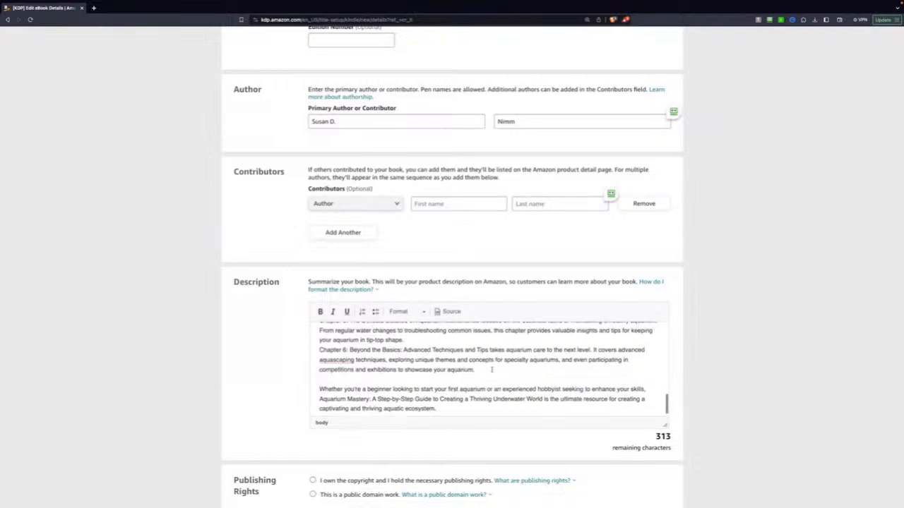
# Turn the Chapter 1 to Chapter 6 summaries in the description into a bulleted list
pyautogui.moveTo(484, 395); pyautogui.dragTo(320, 404)
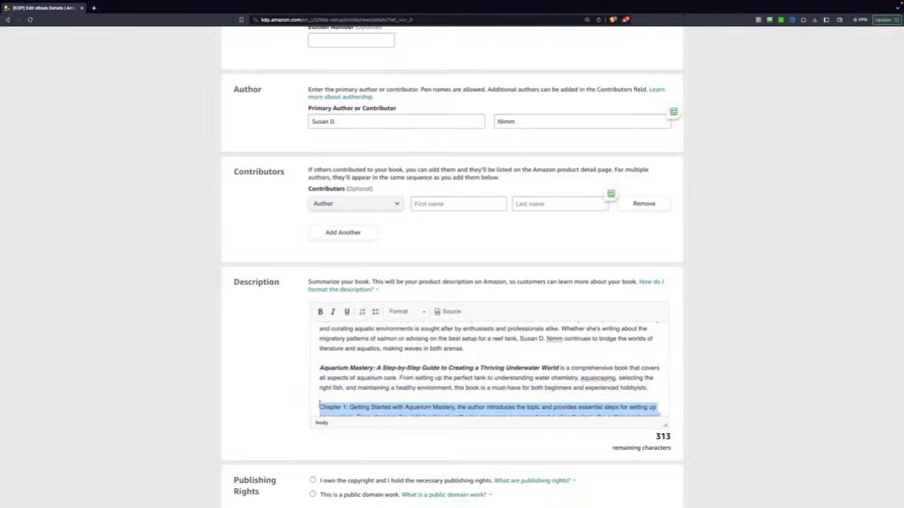
pyautogui.click(375, 311)
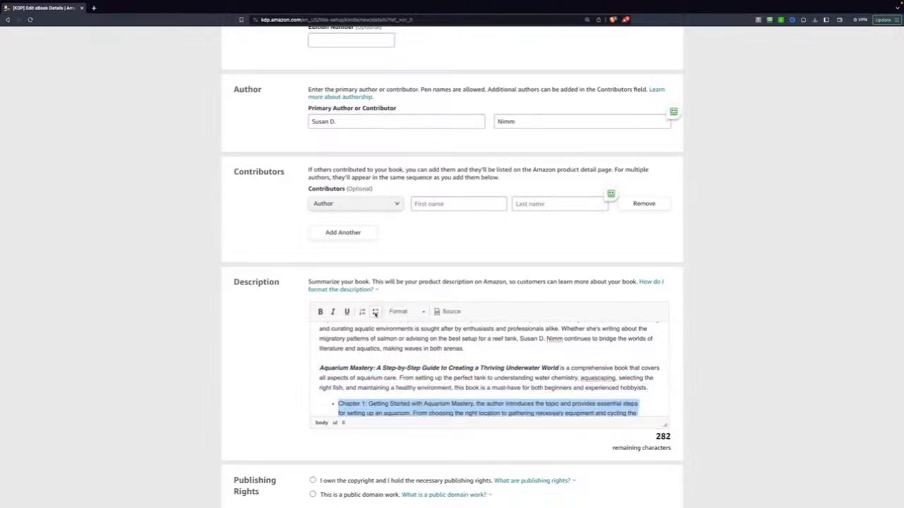
pyautogui.scroll(-2, 378, 325)
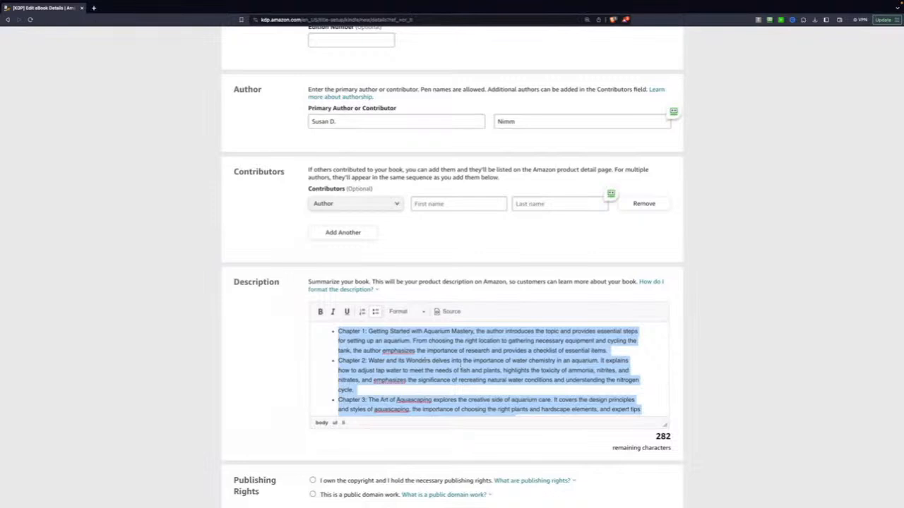
# Add a blank line within the list after each of the Chapter 1, Chapter 2 and Chapter 3 summaries
pyautogui.click(461, 361)
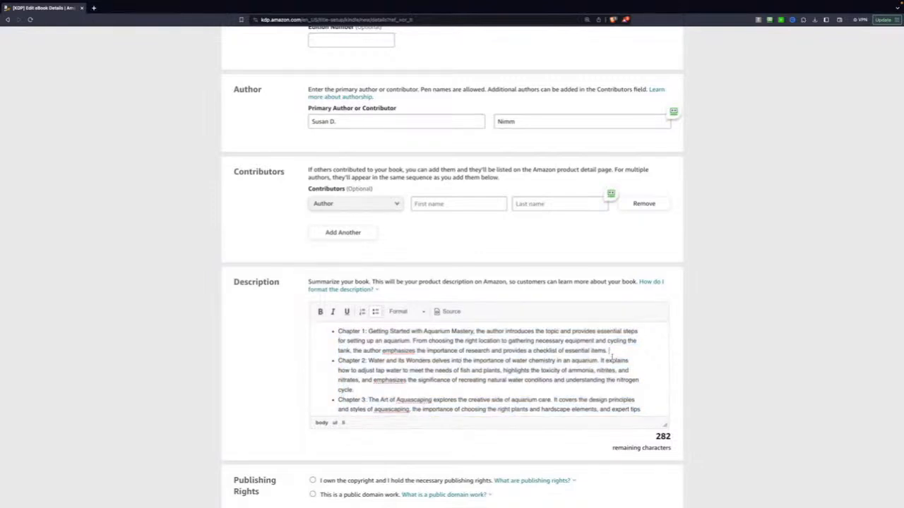
pyautogui.hotkey('shift', 'Return')
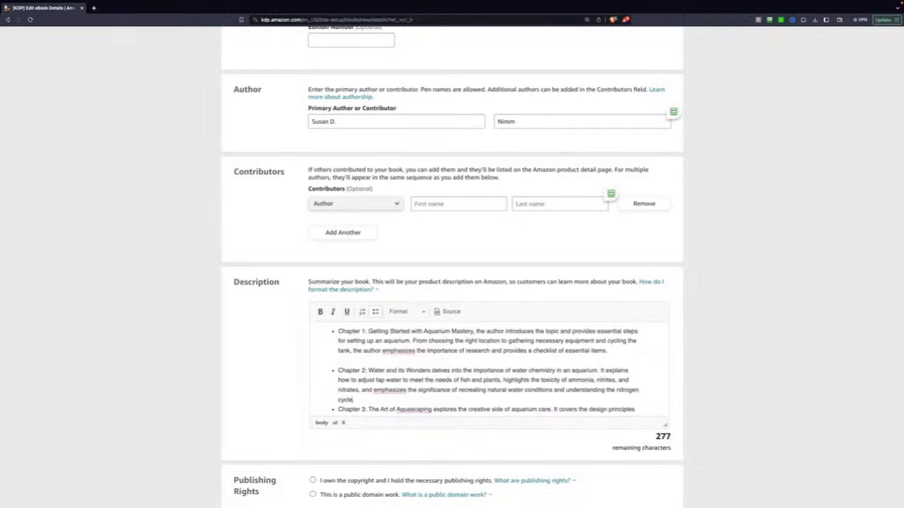
pyautogui.hotkey('shift', 'Return')
pyautogui.press('Down')
pyautogui.press('Down')
pyautogui.press('Down')
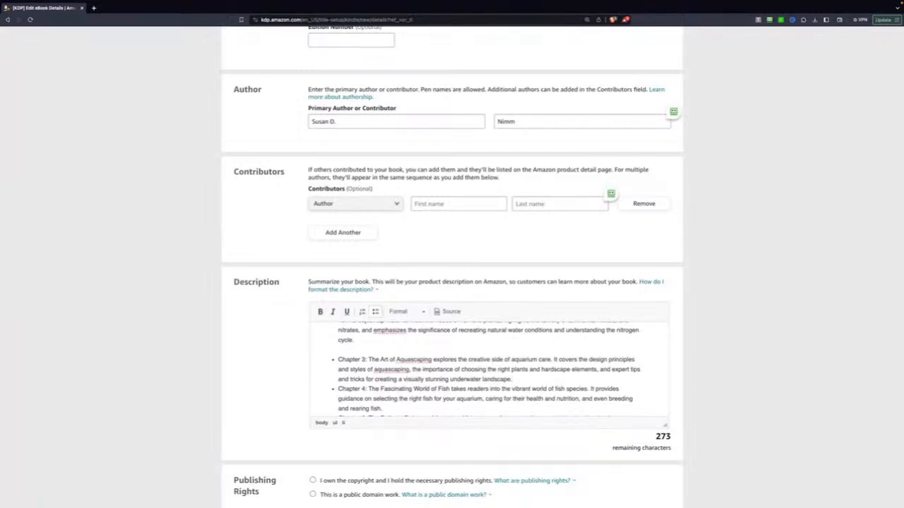
pyautogui.hotkey('shift', 'Return')
# Add a blank line within the list after the Chapter 4 and Chapter 5 summaries
pyautogui.press('Down')
pyautogui.press('Down')
pyautogui.press('Up')
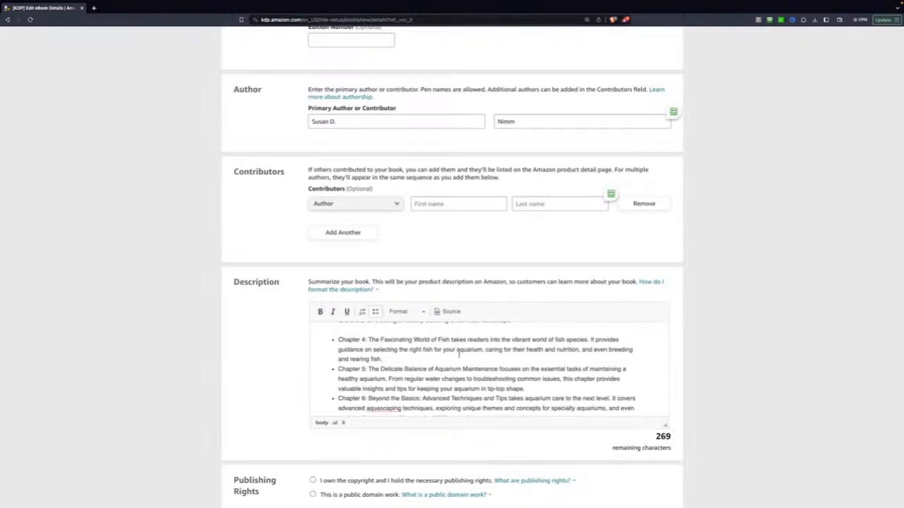
pyautogui.hotkey('shift', 'Return')
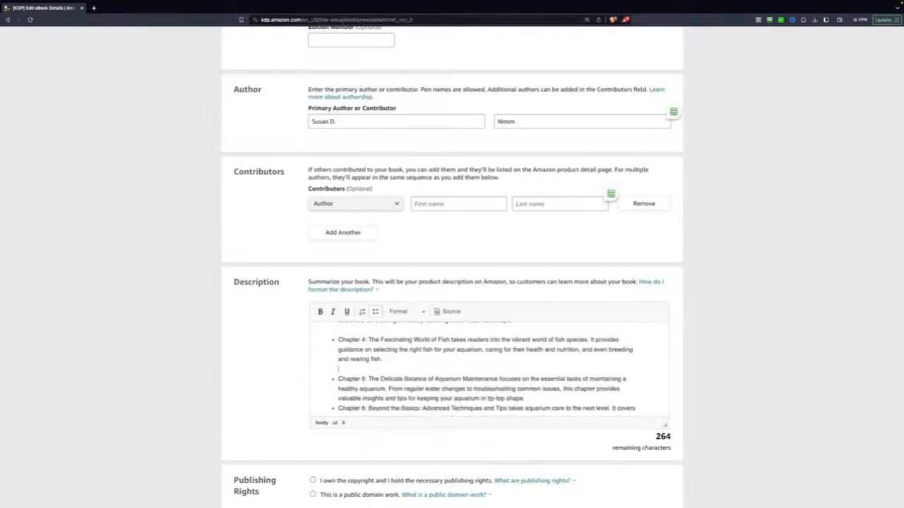
pyautogui.click(536, 397)
pyautogui.hotkey('shift', 'Return')
# Make the headings "Chapter 1: Getting Started with Aquarium Mastery" and "Chapter 2: Water and its Wonders" bold in the description
pyautogui.scroll(6, 514, 375)
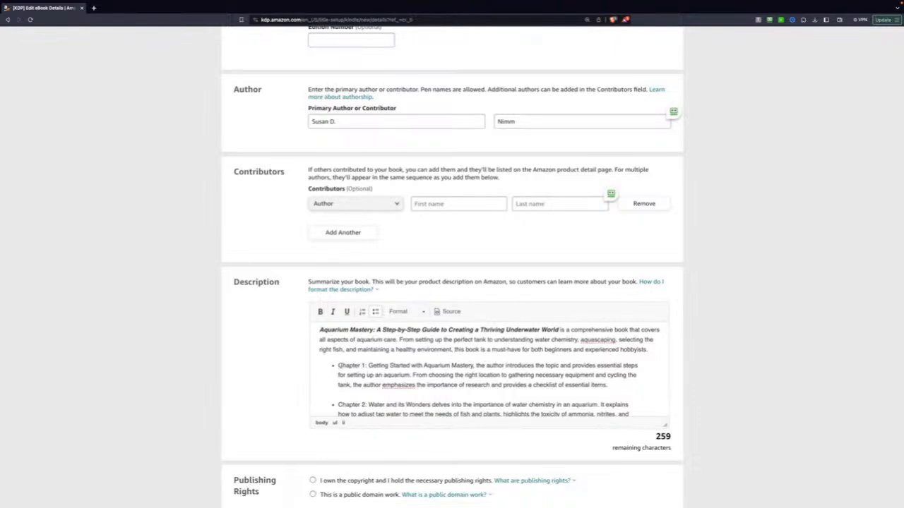
pyautogui.moveTo(338, 365); pyautogui.dragTo(474, 366)
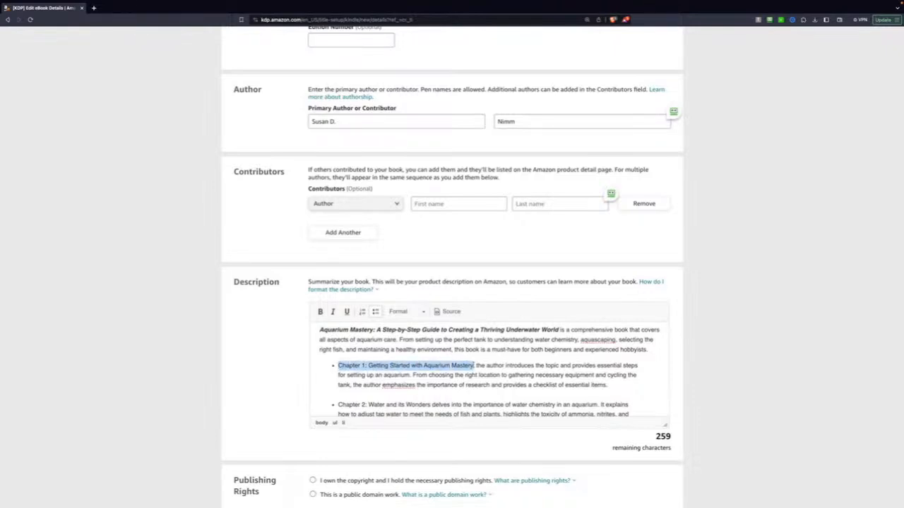
pyautogui.hotkey('ctrl', 'b')
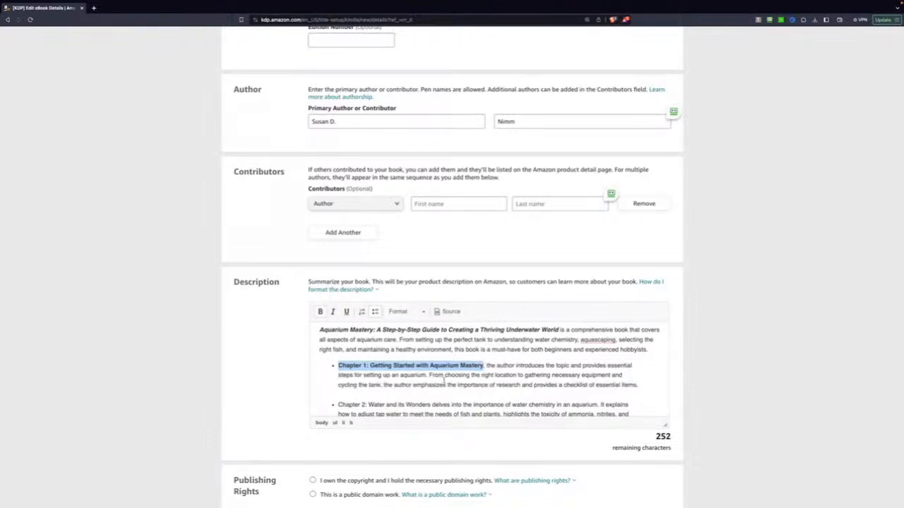
pyautogui.click(438, 404)
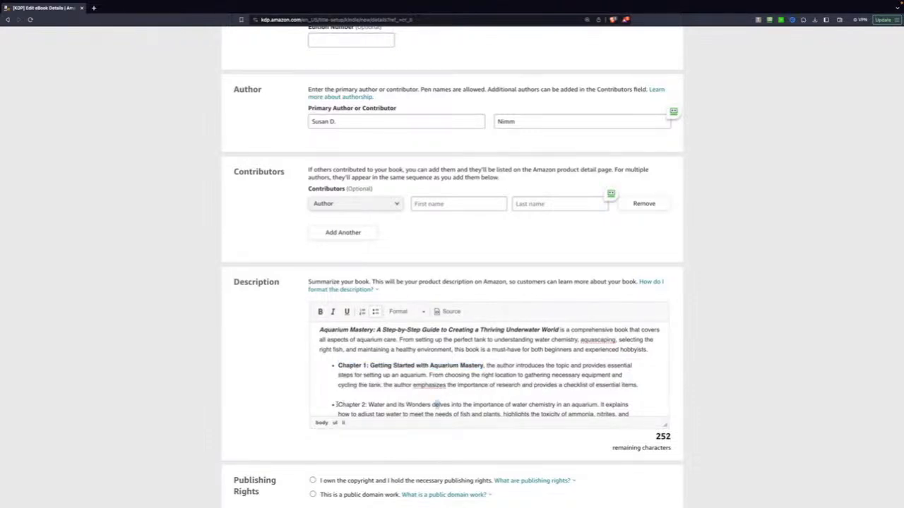
pyautogui.moveTo(338, 405); pyautogui.dragTo(429, 405)
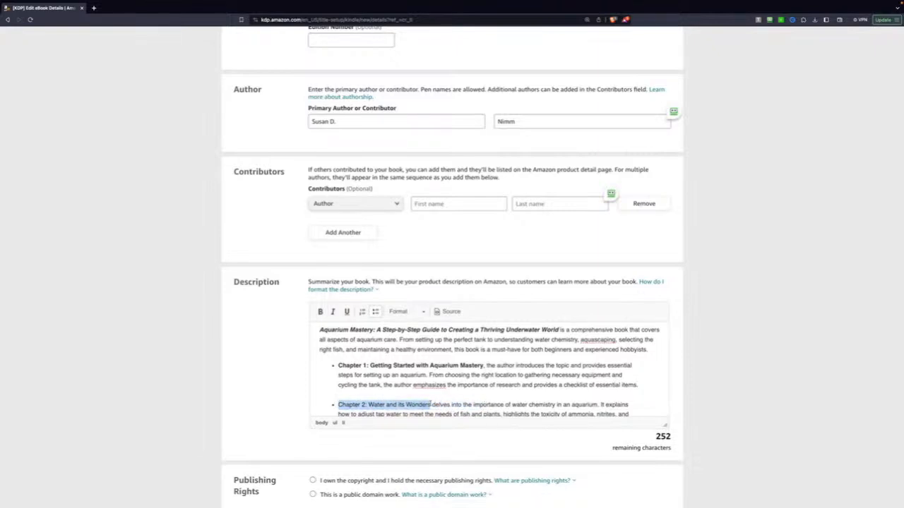
pyautogui.hotkey('ctrl', 'b')
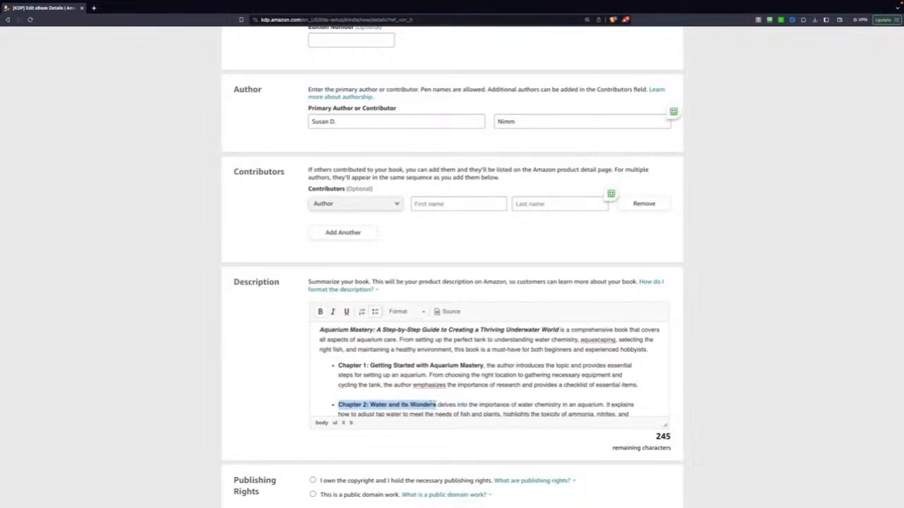
# Make the headings "Chapter 3: The Art of Aquascaping" and "Chapter 4: The Fascinating World of Fish" bold
pyautogui.scroll(-2, 435, 376)
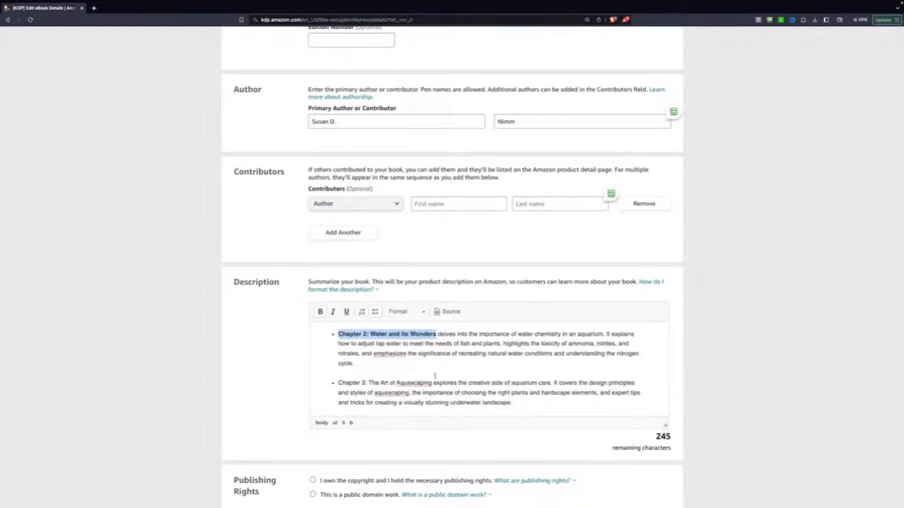
pyautogui.moveTo(432, 383); pyautogui.dragTo(332, 384)
pyautogui.hotkey('ctrl', 'b')
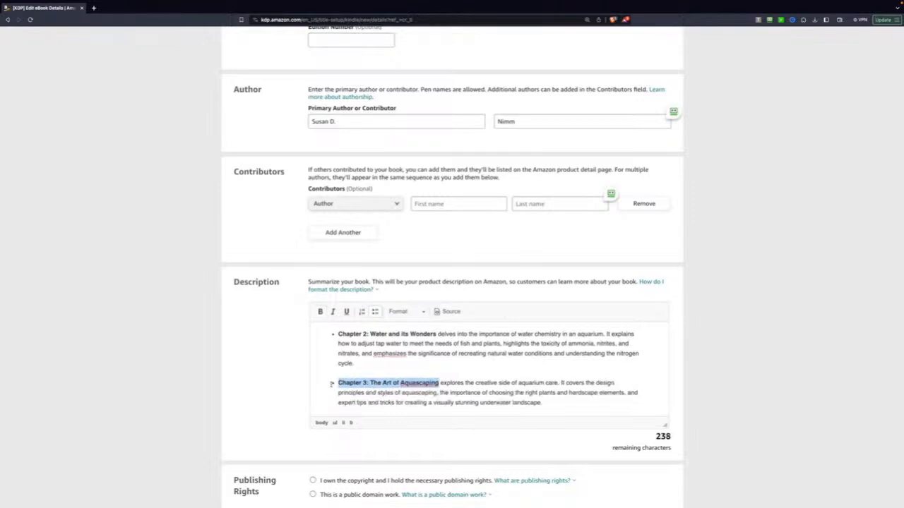
pyautogui.scroll(-2, 331, 384)
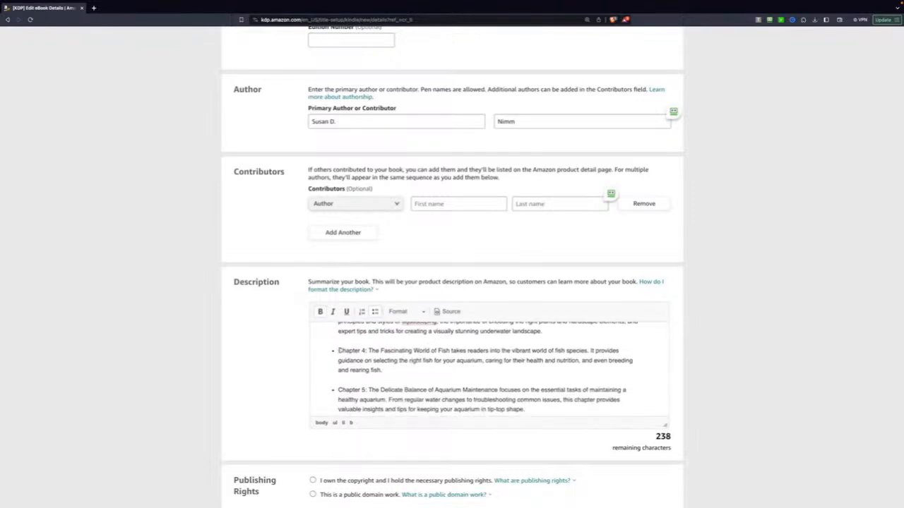
pyautogui.moveTo(339, 350); pyautogui.dragTo(449, 347)
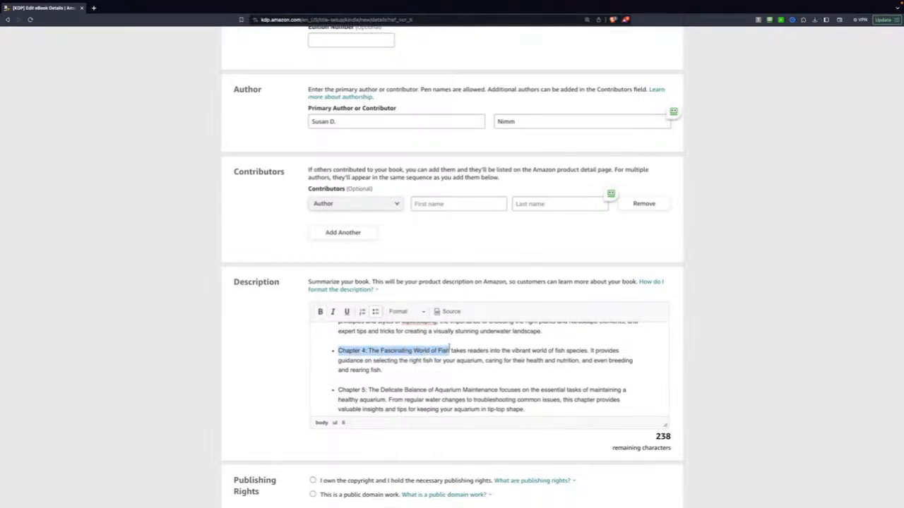
pyautogui.hotkey('ctrl', 'b')
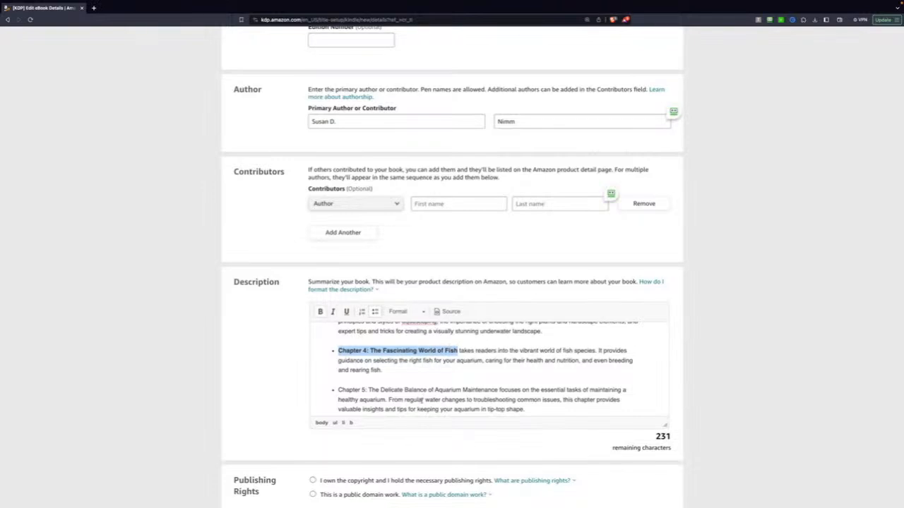
# Make "Chapter 5: The Delicate Balance of Aquarium Maintenance" and "Chapter 6: Beyond the Basics: Advanced Techniques and Tips" bold
pyautogui.click(433, 390)
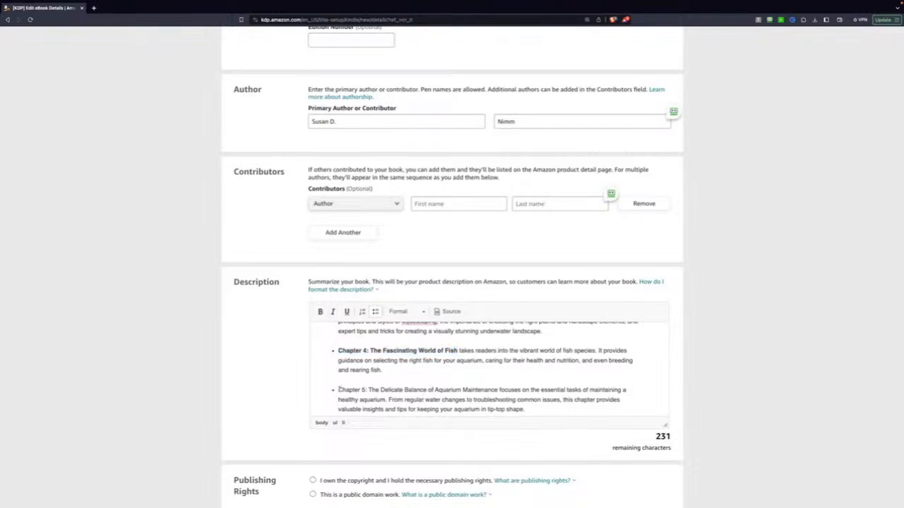
pyautogui.moveTo(338, 390); pyautogui.dragTo(498, 388)
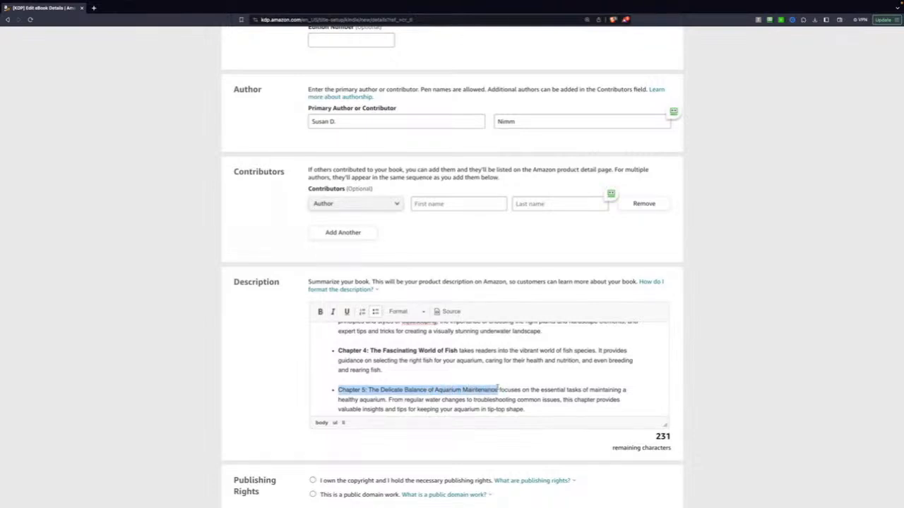
pyautogui.hotkey('ctrl', 'b')
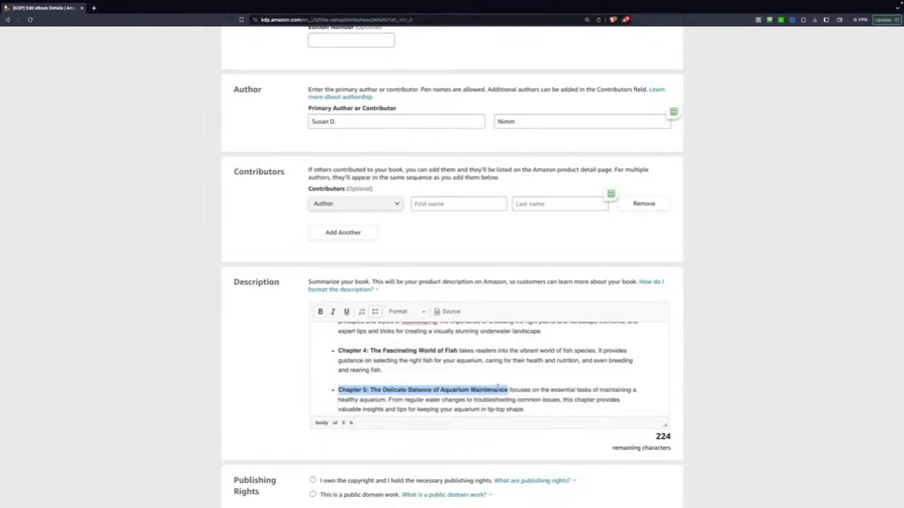
pyautogui.scroll(-3, 499, 387)
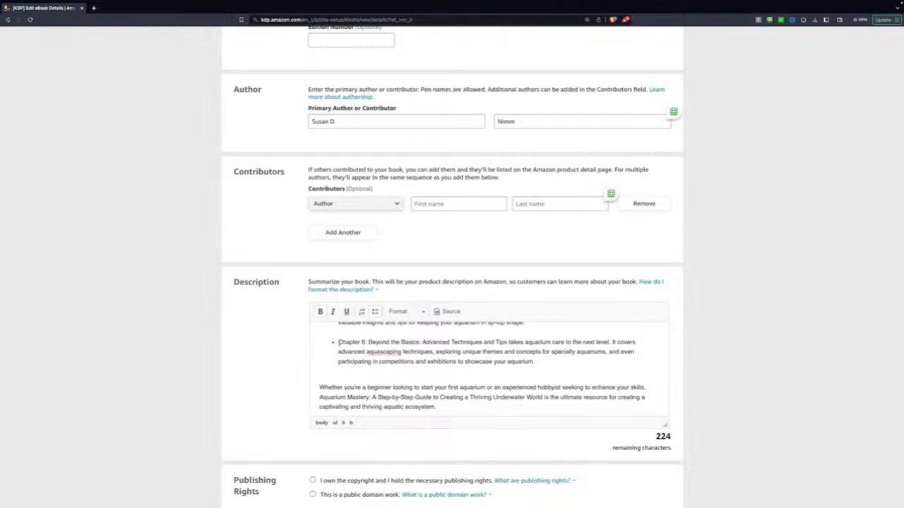
pyautogui.moveTo(338, 342); pyautogui.dragTo(507, 354)
pyautogui.hotkey('ctrl', 'b')
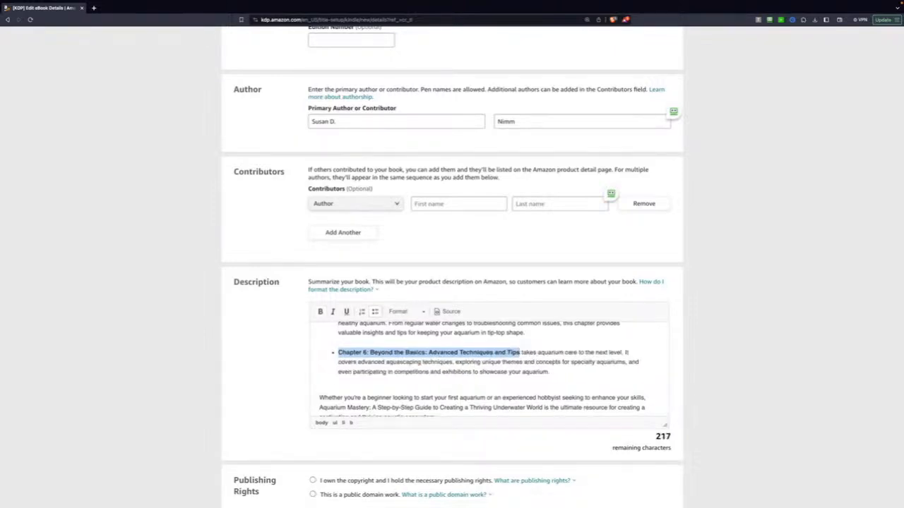
# Make the book title "Aquarium Mastery: A Step-by-Step Guide to Creating a Thriving Underwater World" in the closing paragraph bold and italic
pyautogui.scroll(-3, 459, 367)
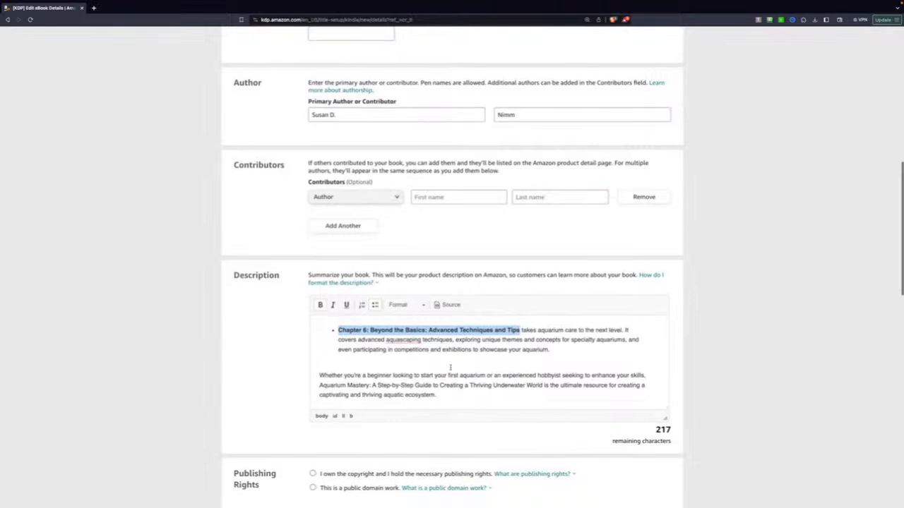
pyautogui.click(457, 385)
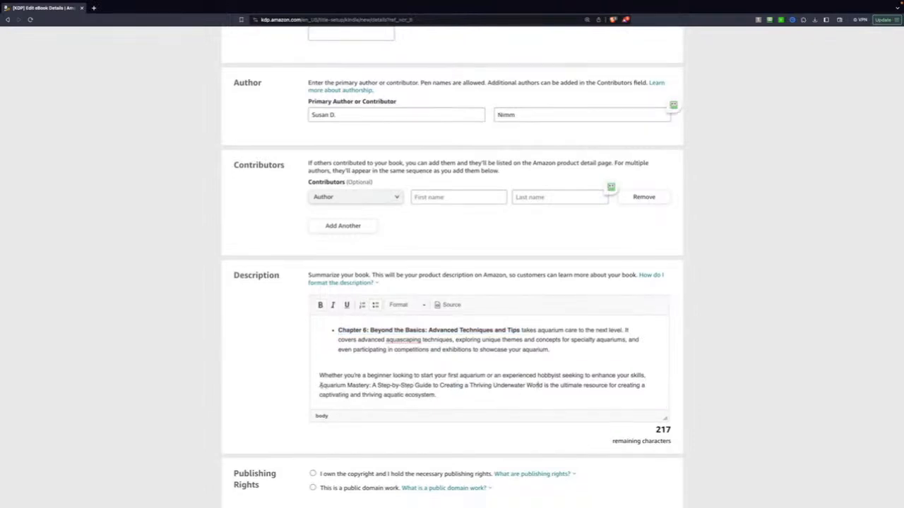
pyautogui.moveTo(320, 385); pyautogui.dragTo(543, 384)
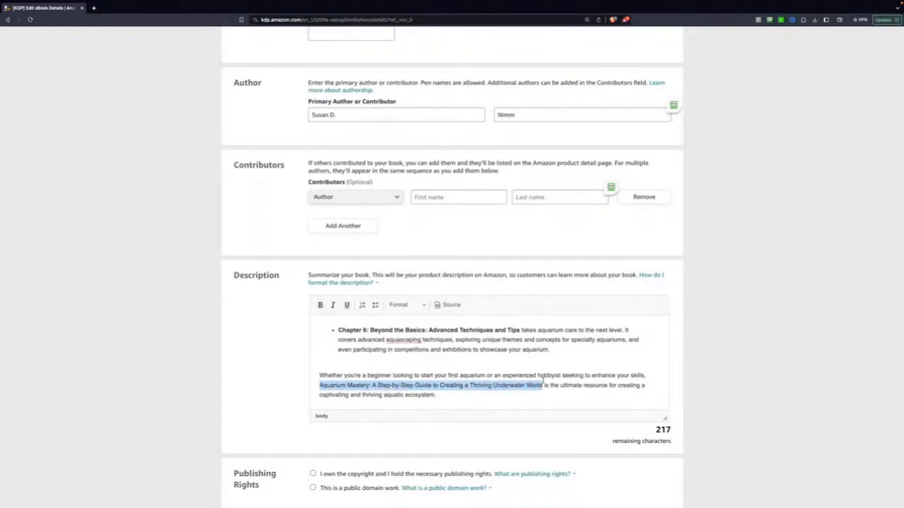
pyautogui.hotkey('ctrl', 'b')
pyautogui.hotkey('ctrl', 'i')
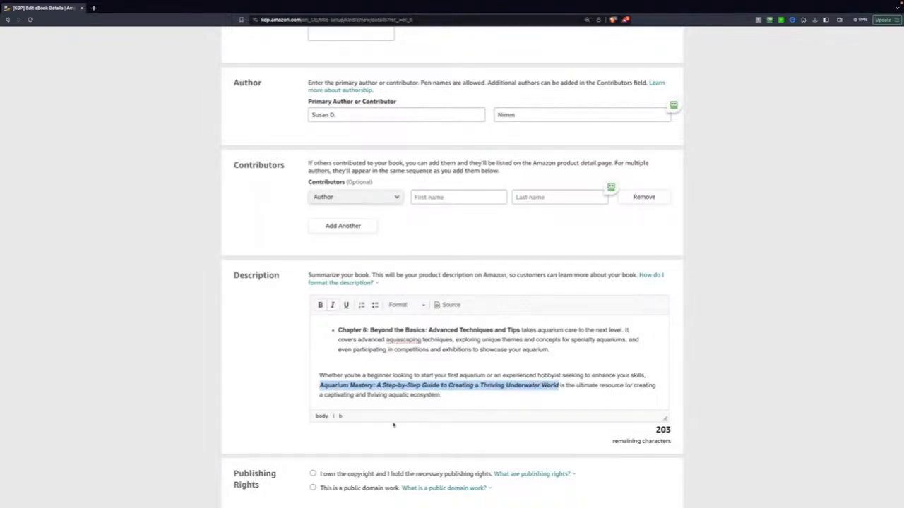
# Declare that you own the copyright and publishing rights, and answer No to sexually explicit images or title
pyautogui.scroll(-2, 393, 425)
pyautogui.click(383, 396)
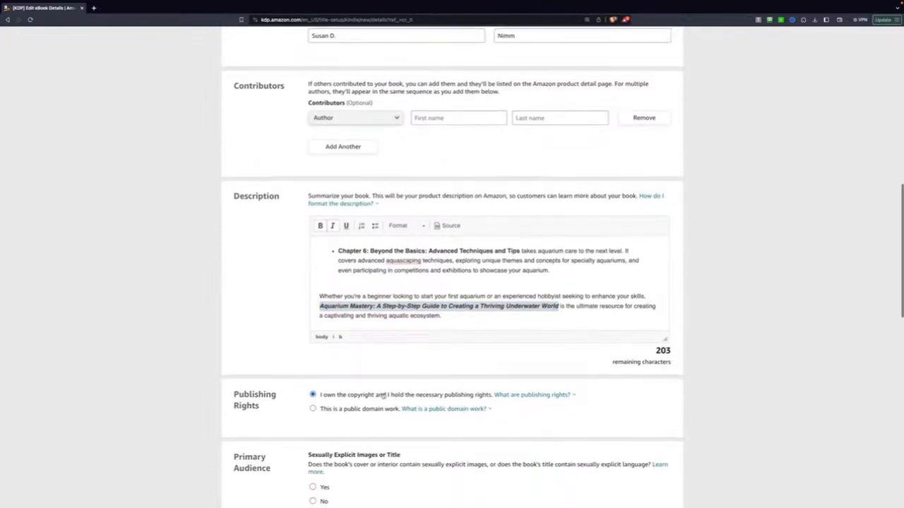
pyautogui.scroll(-4, 347, 335)
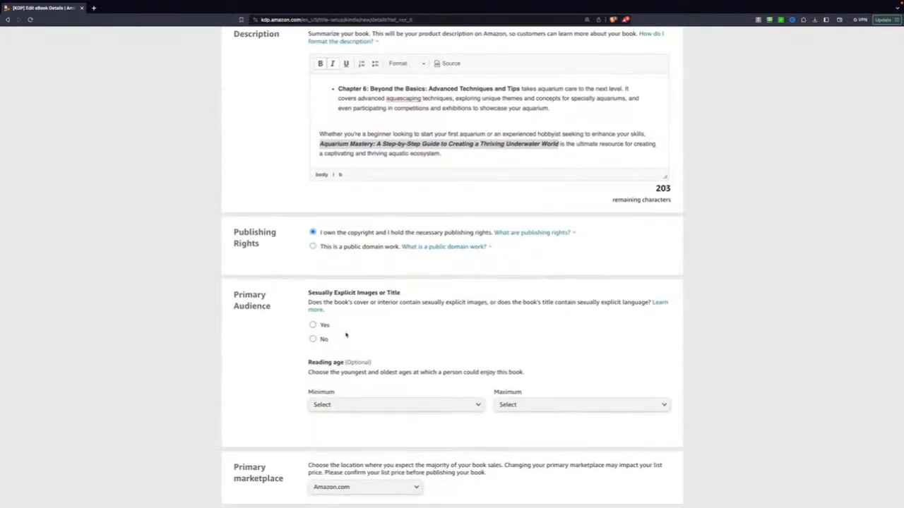
pyautogui.scroll(-5, 315, 341)
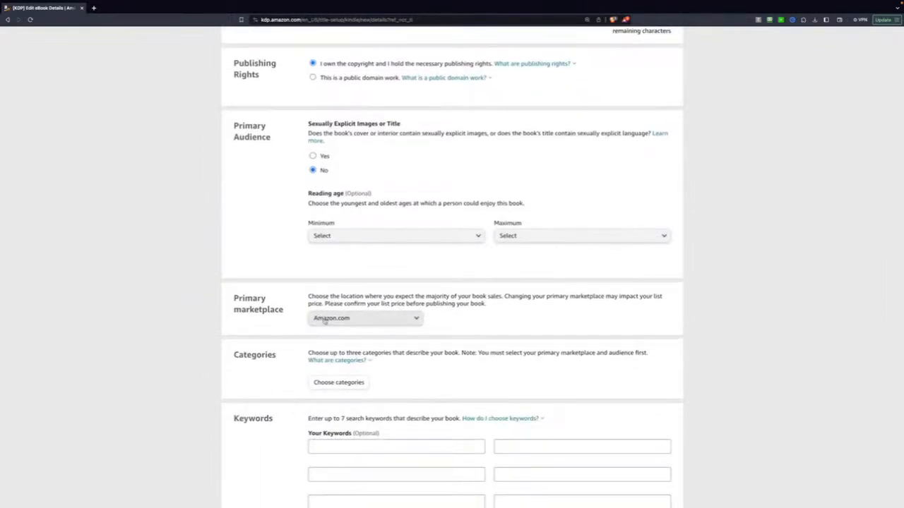
# Set the primary marketplace to Amazon.co.uk and open the category selection for the book
pyautogui.click(325, 319)
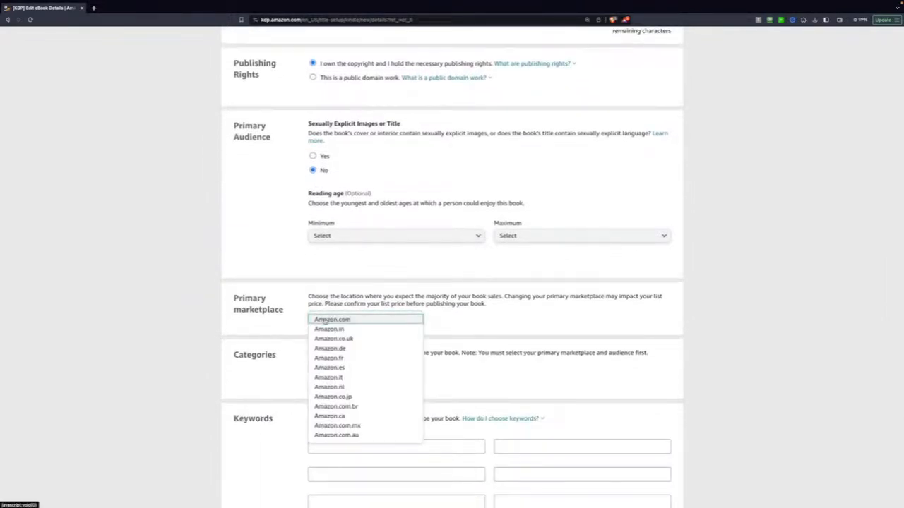
pyautogui.click(333, 339)
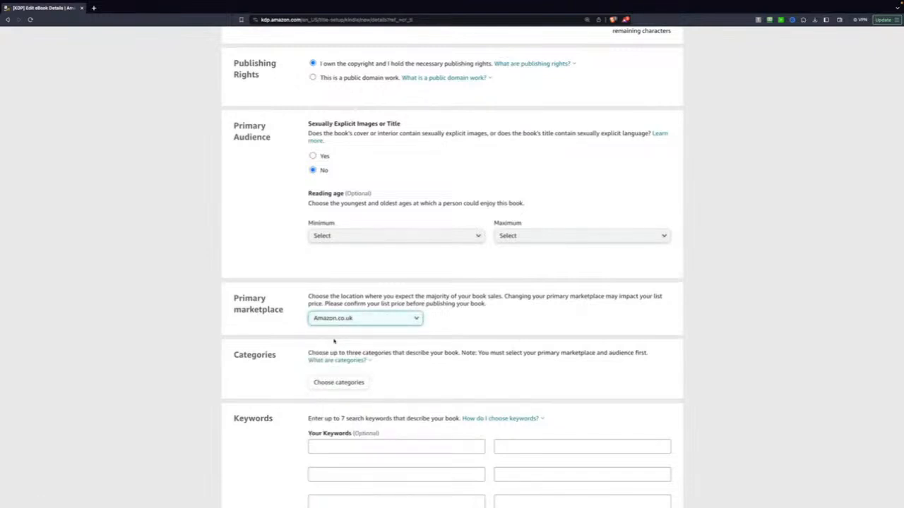
pyautogui.scroll(-2, 334, 341)
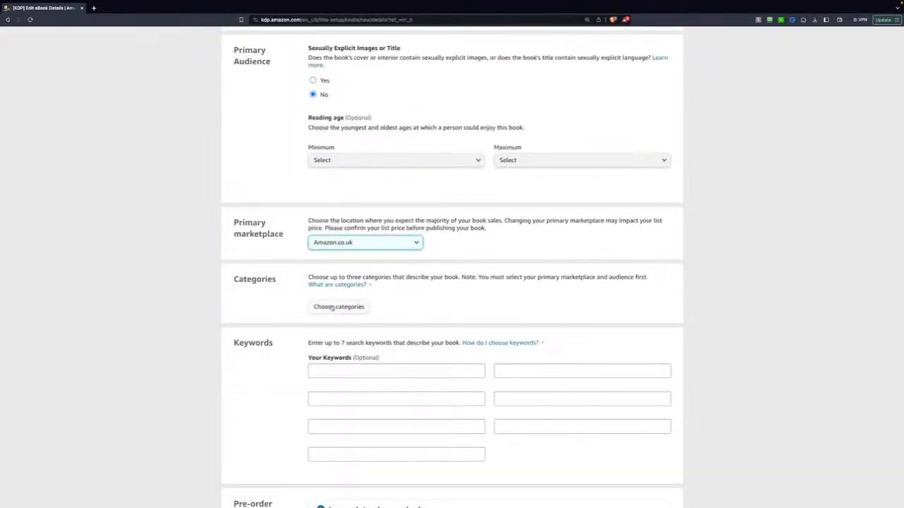
pyautogui.click(333, 307)
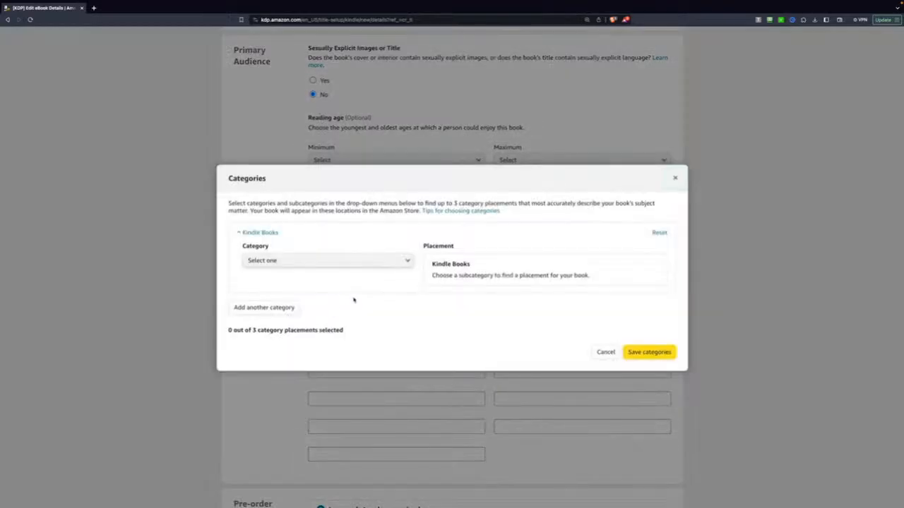
pyautogui.click(359, 263)
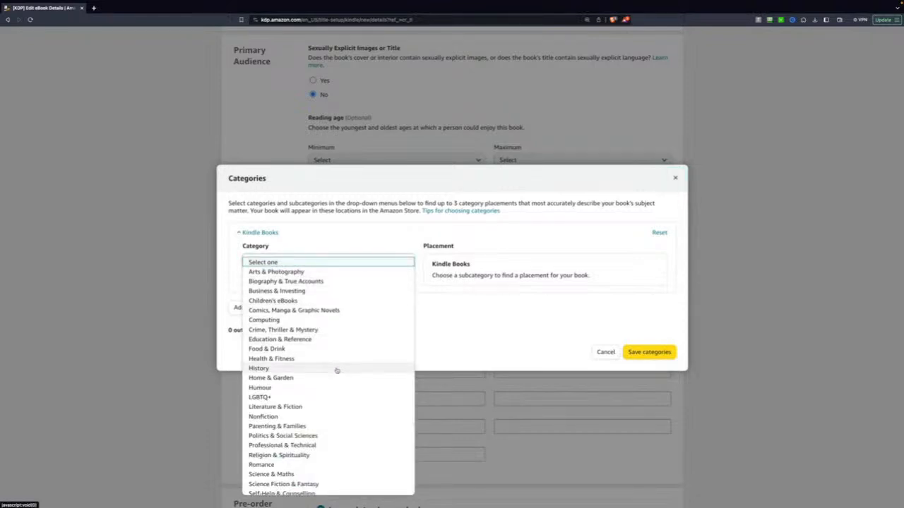
pyautogui.scroll(-1, 336, 370)
pyautogui.scroll(1, 337, 370)
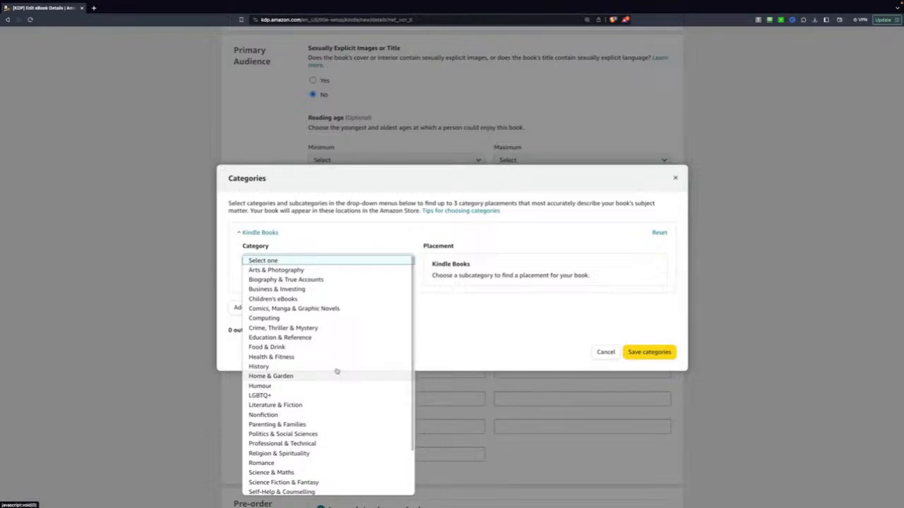
pyautogui.scroll(-1, 337, 370)
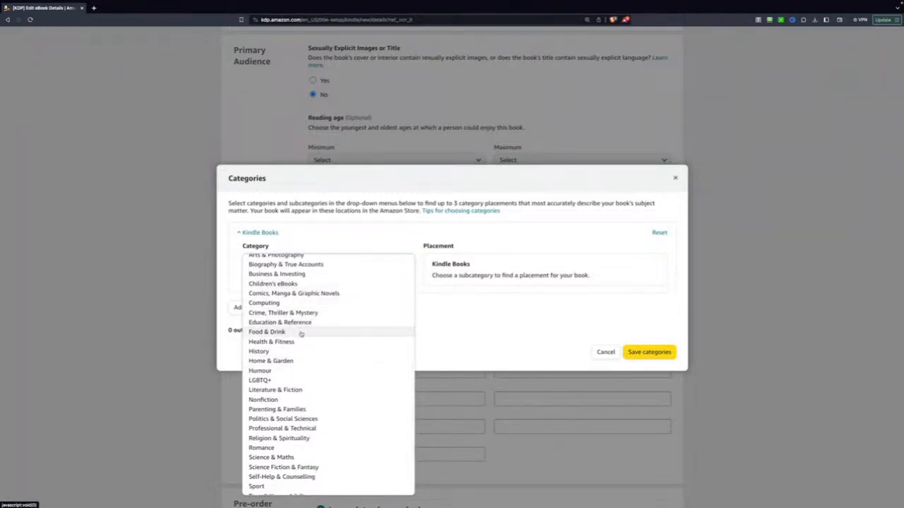
pyautogui.scroll(-4, 301, 333)
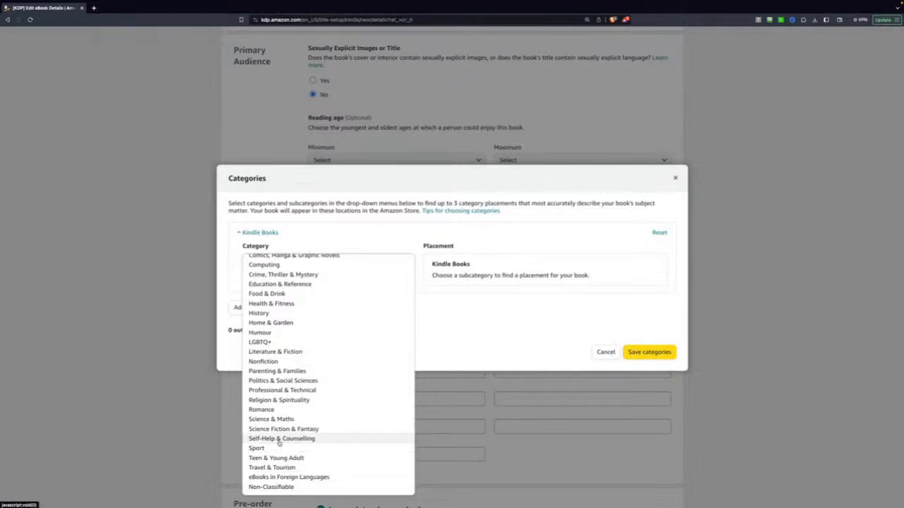
pyautogui.scroll(1, 273, 413)
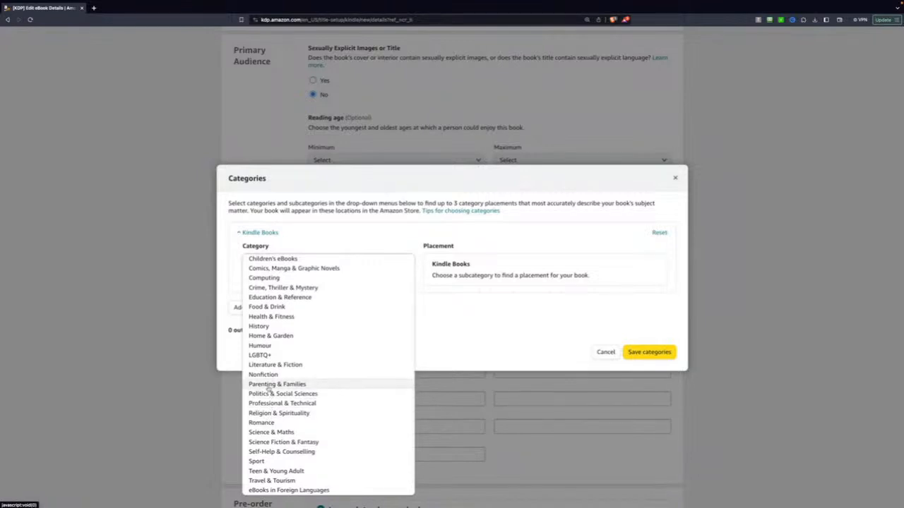
pyautogui.scroll(1, 265, 363)
pyautogui.scroll(3, 264, 363)
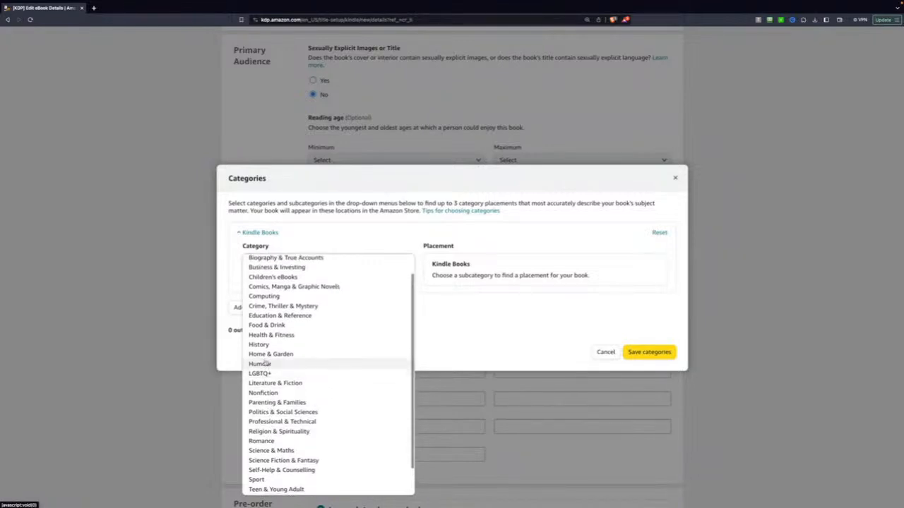
pyautogui.scroll(1, 265, 363)
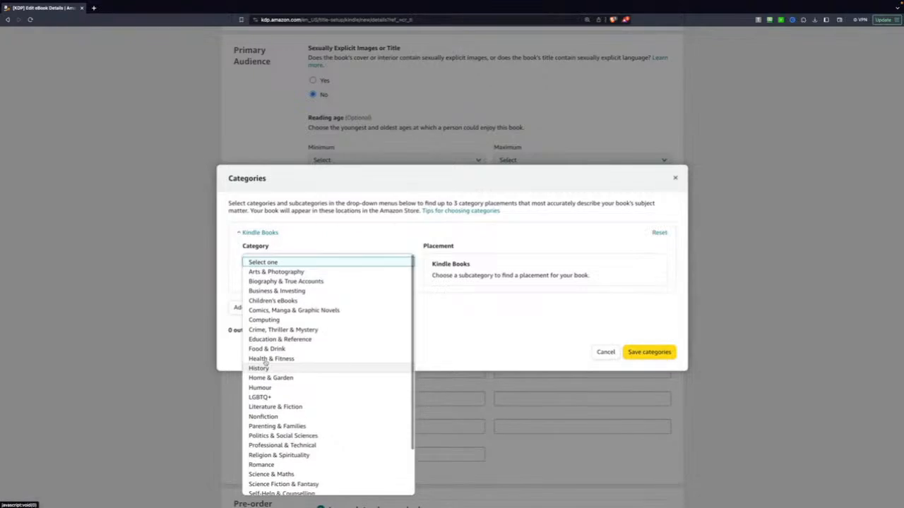
pyautogui.click(301, 341)
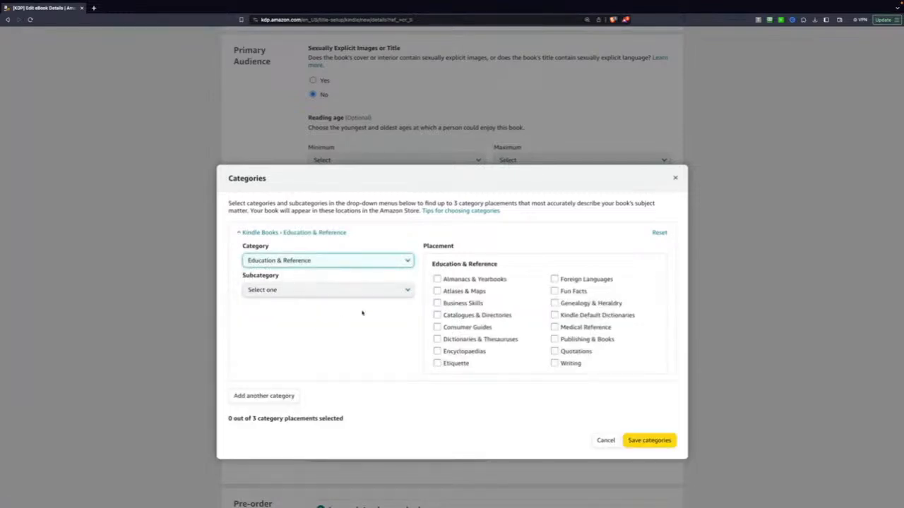
pyautogui.scroll(-1, 624, 314)
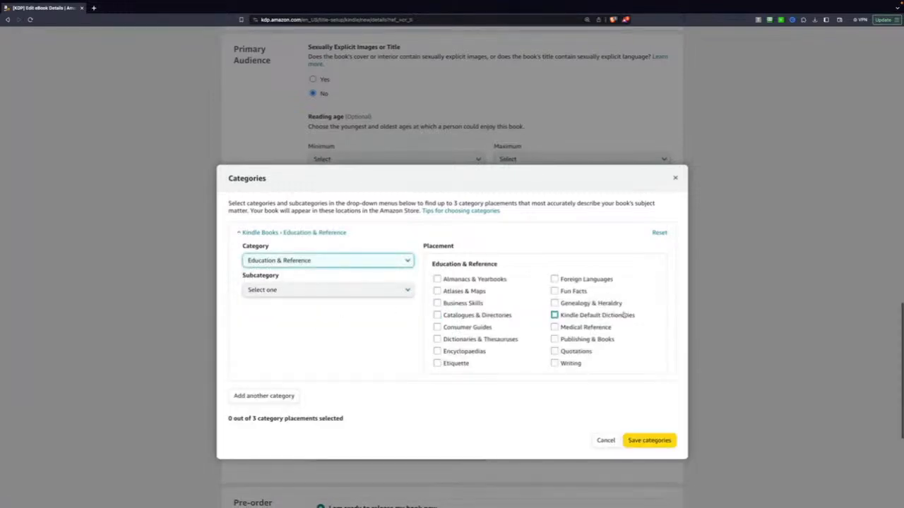
pyautogui.scroll(-1, 624, 315)
pyautogui.scroll(-1, 560, 325)
pyautogui.scroll(1, 561, 325)
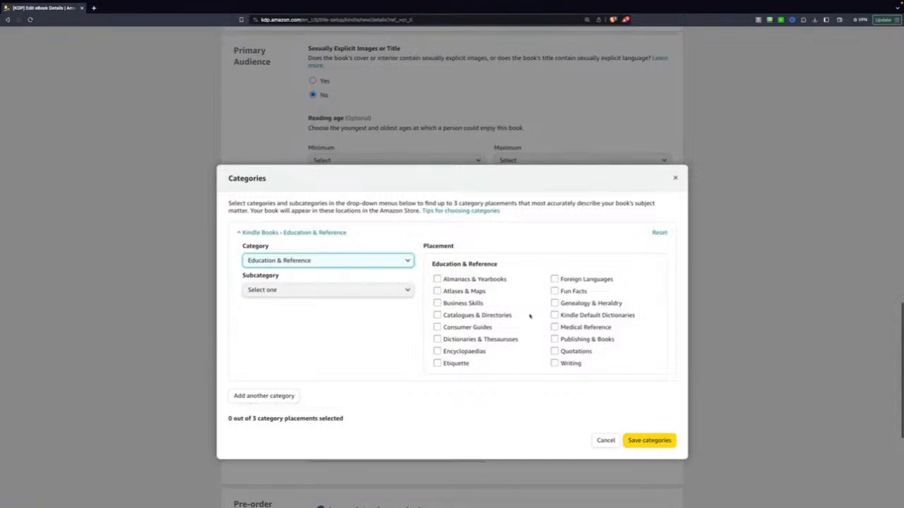
pyautogui.click(399, 263)
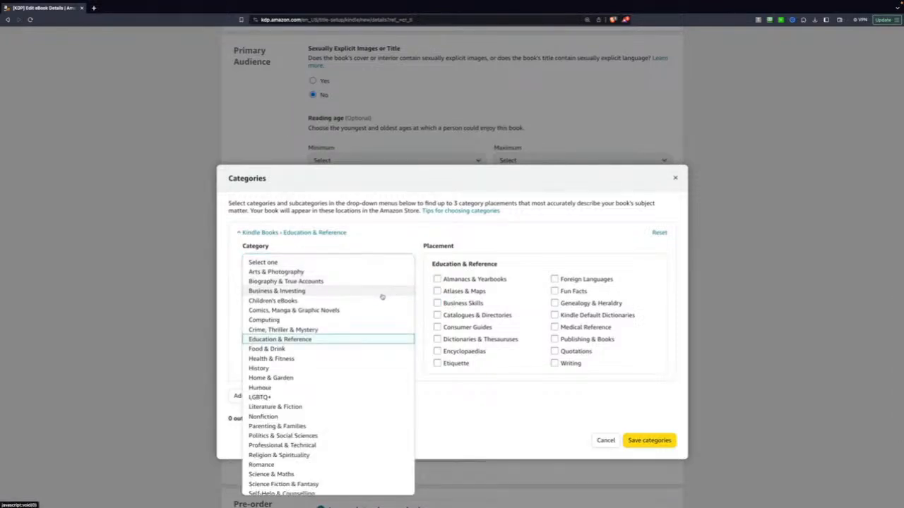
pyautogui.scroll(-2, 367, 357)
pyautogui.click(359, 346)
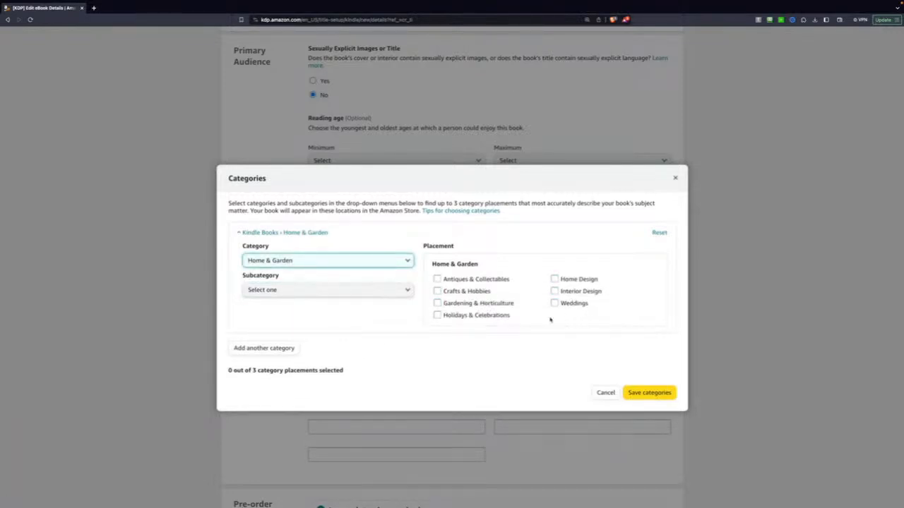
pyautogui.click(339, 264)
pyautogui.scroll(-3, 334, 323)
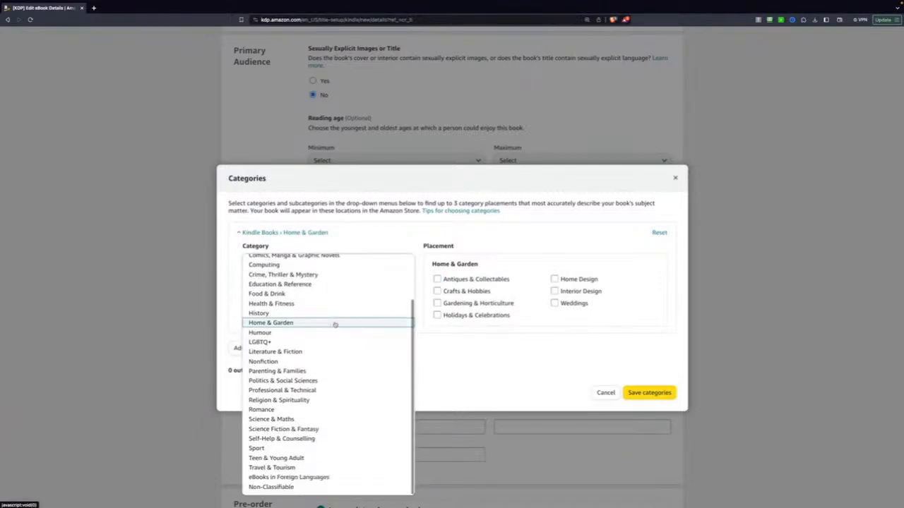
pyautogui.click(325, 363)
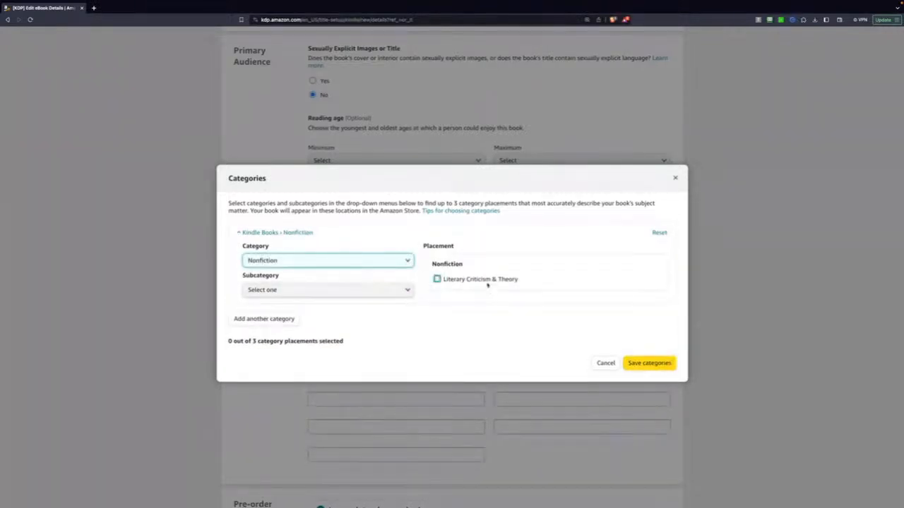
pyautogui.click(309, 262)
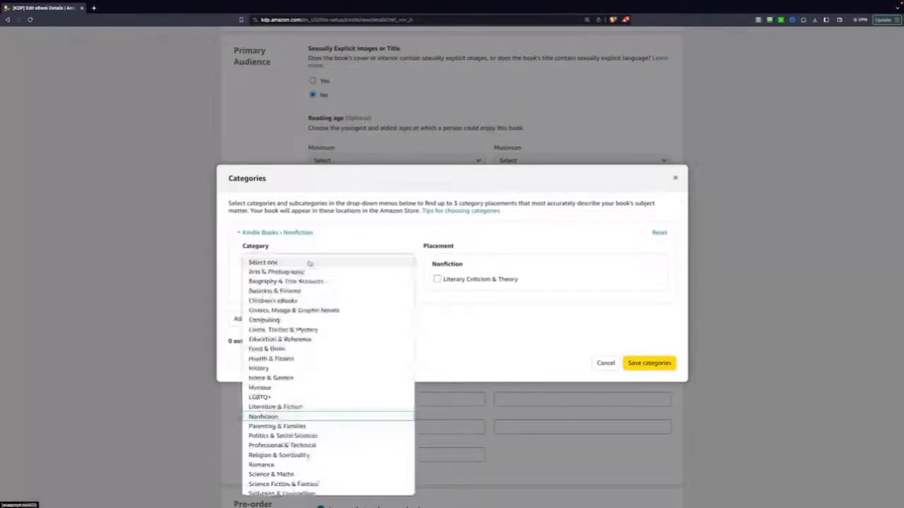
pyautogui.scroll(-3, 317, 318)
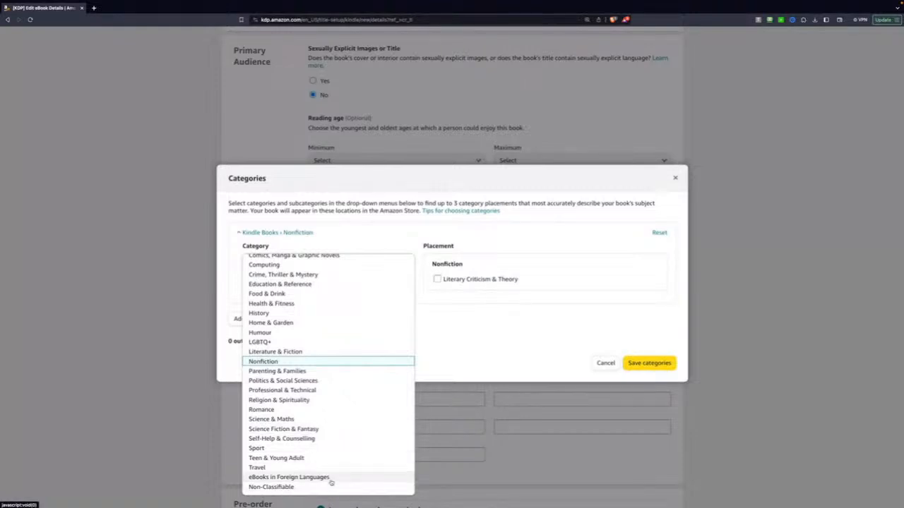
pyautogui.scroll(1, 332, 458)
pyautogui.scroll(2, 332, 458)
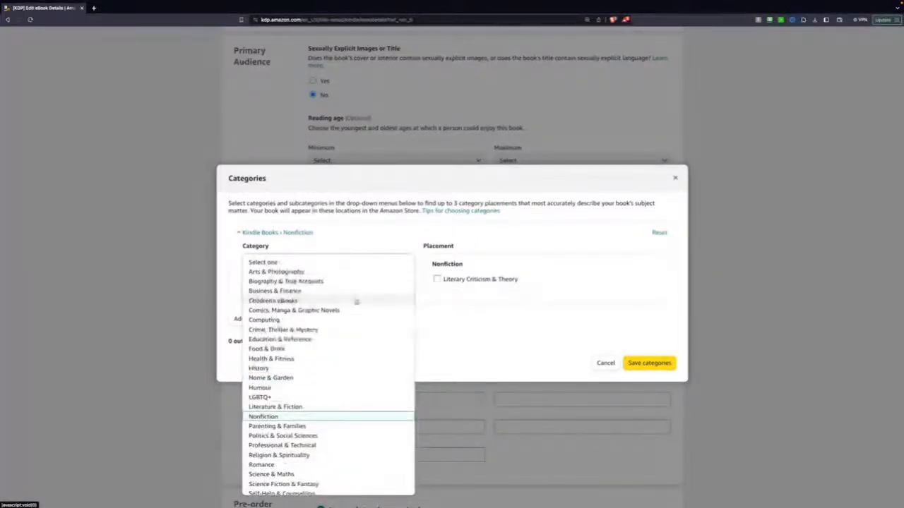
pyautogui.click(527, 362)
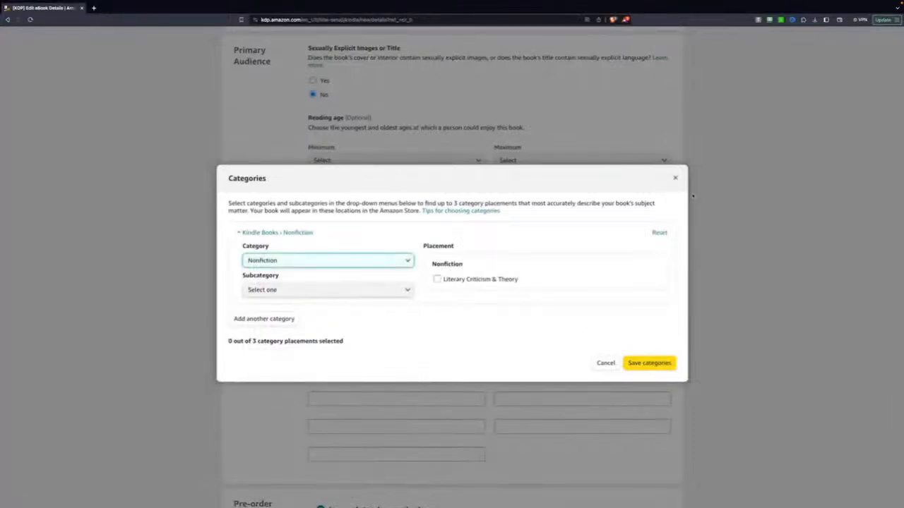
pyautogui.click(675, 178)
# Set the primary marketplace to Amazon.com and open the category selection for the book
pyautogui.scroll(5, 535, 266)
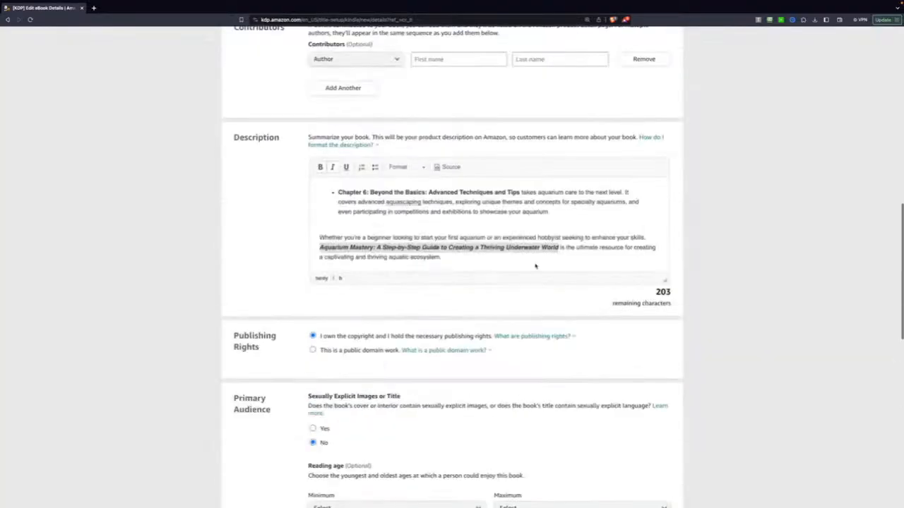
pyautogui.scroll(3, 536, 267)
pyautogui.scroll(-6, 345, 322)
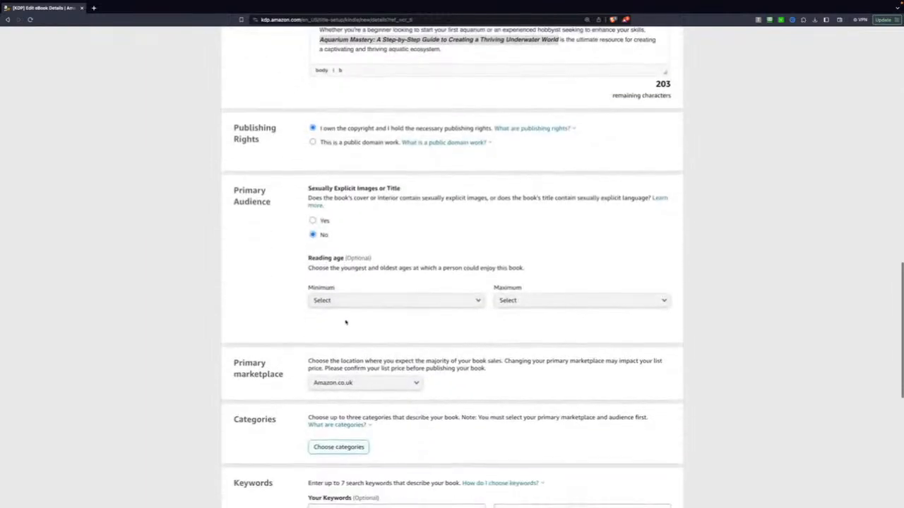
pyautogui.click(366, 384)
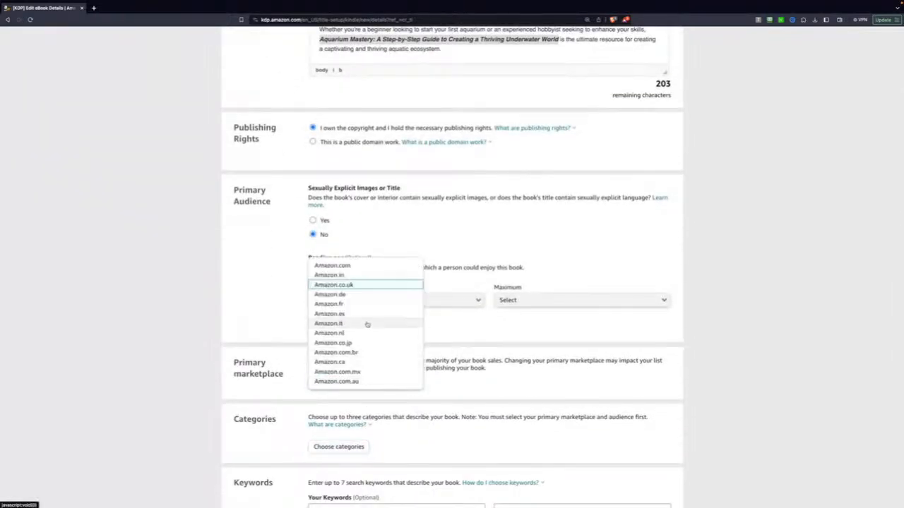
pyautogui.click(357, 265)
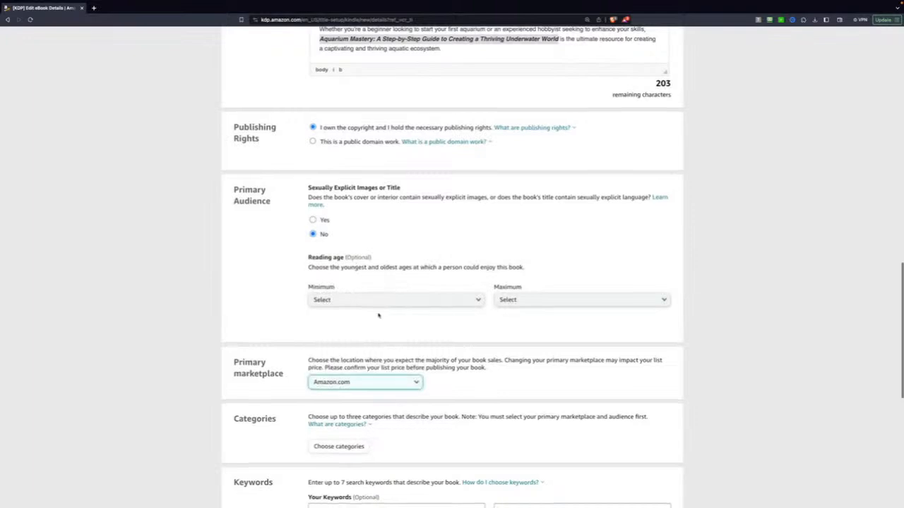
pyautogui.scroll(-3, 378, 316)
pyautogui.click(340, 282)
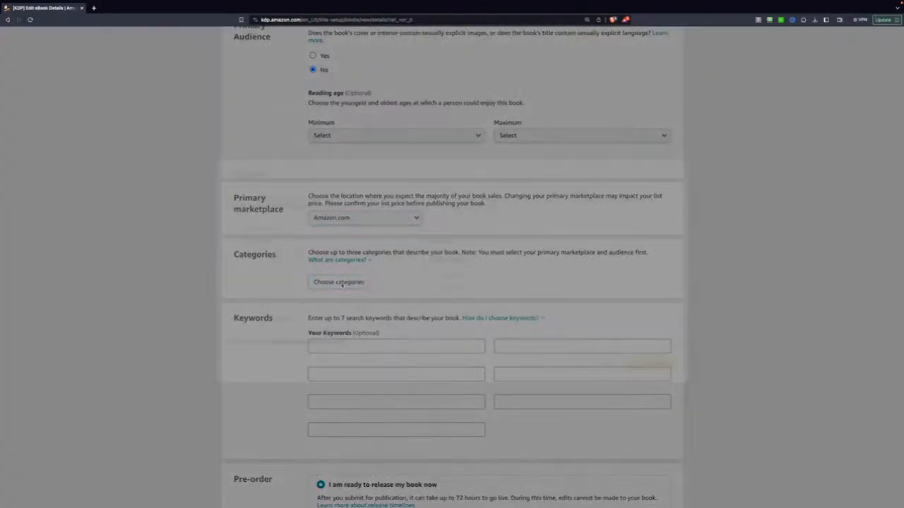
# Try Education & Teaching as the book's category under Kindle Books
pyautogui.click(349, 252)
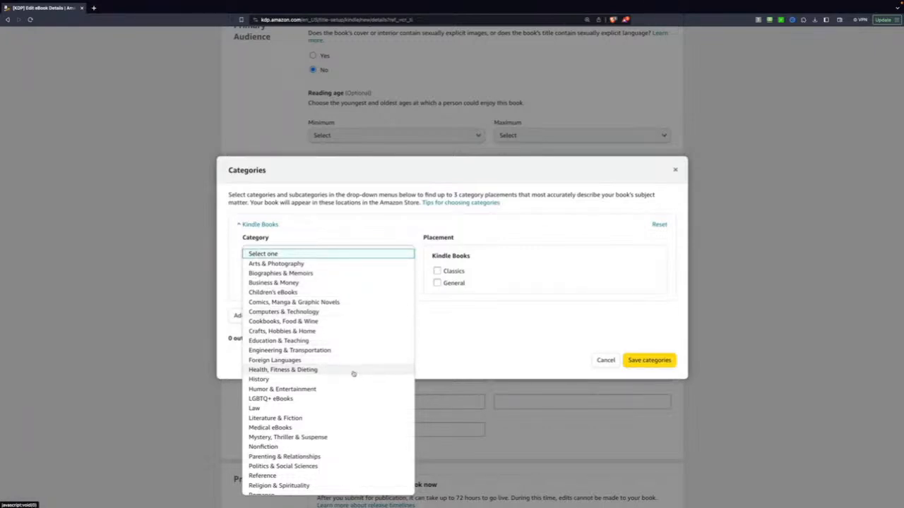
pyautogui.scroll(-1, 355, 394)
pyautogui.scroll(-1, 355, 396)
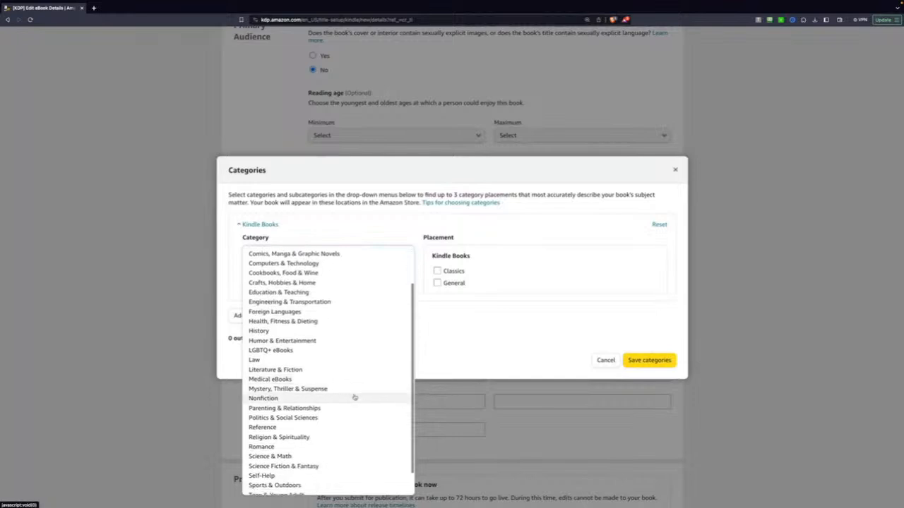
pyautogui.scroll(-1, 355, 396)
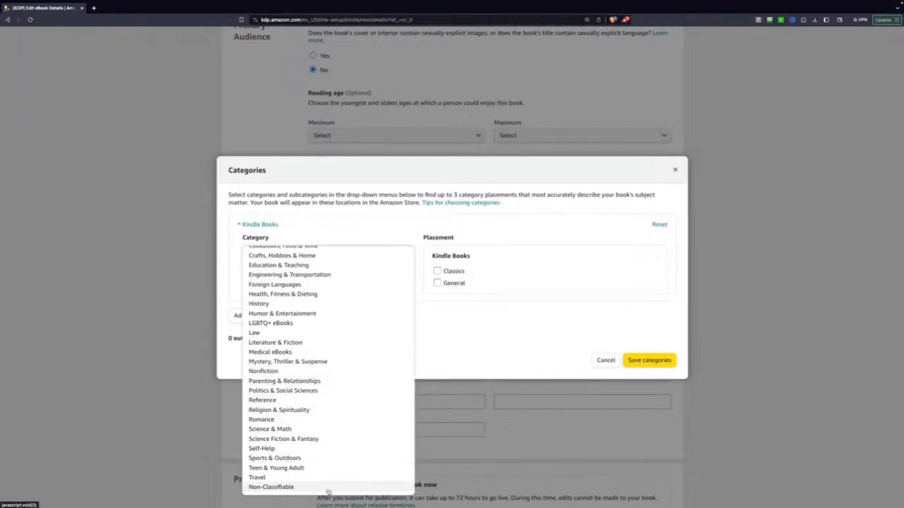
pyautogui.scroll(1, 310, 453)
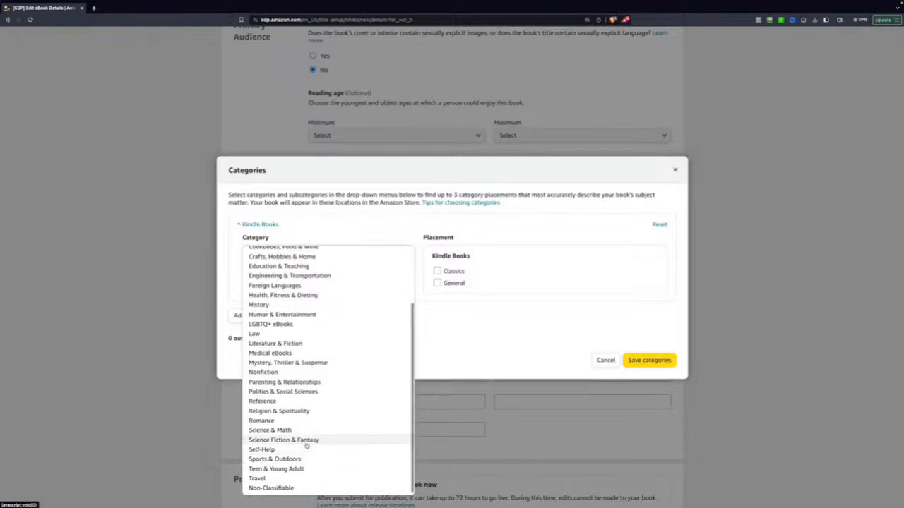
pyautogui.scroll(3, 307, 447)
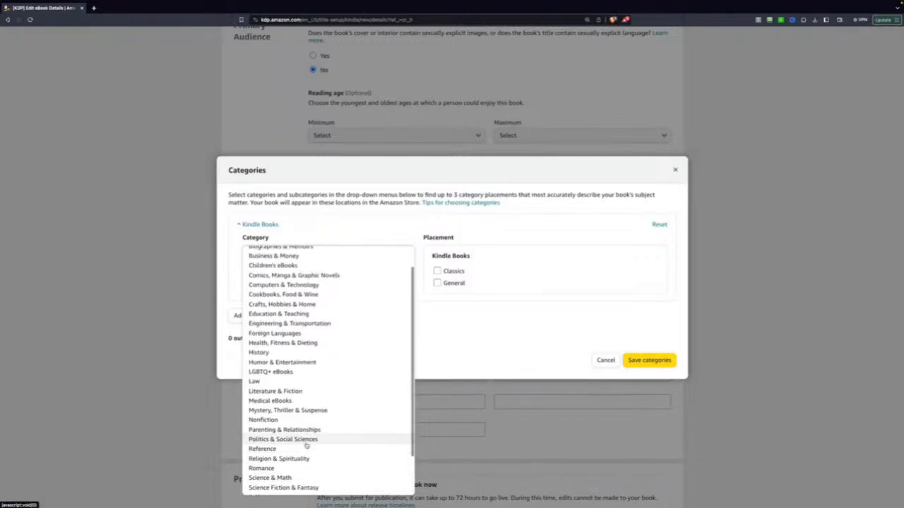
pyautogui.scroll(2, 307, 444)
pyautogui.scroll(1, 307, 446)
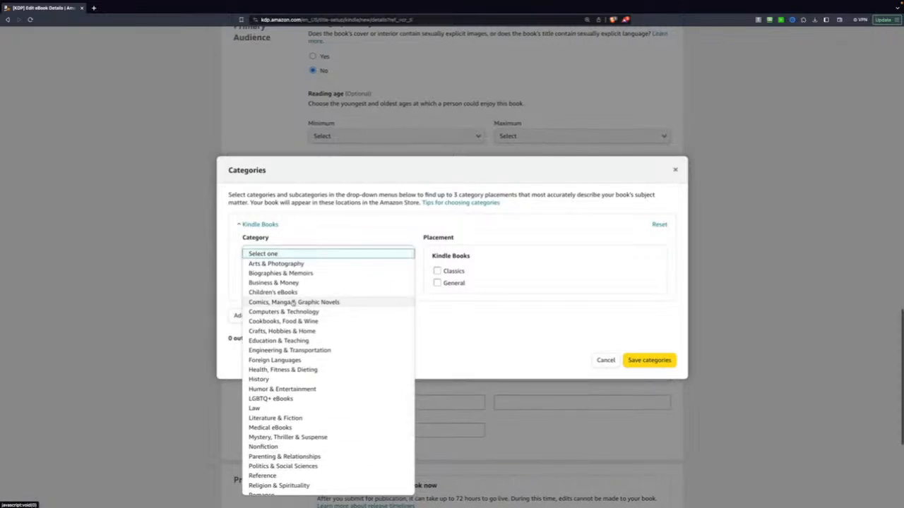
pyautogui.click(286, 341)
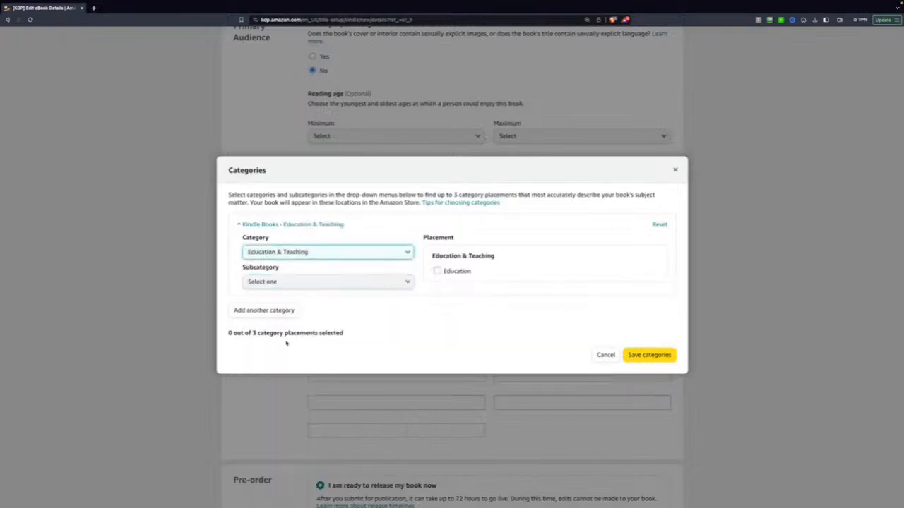
# Set the book's category to Nonfiction under Kindle Books
pyautogui.click(268, 252)
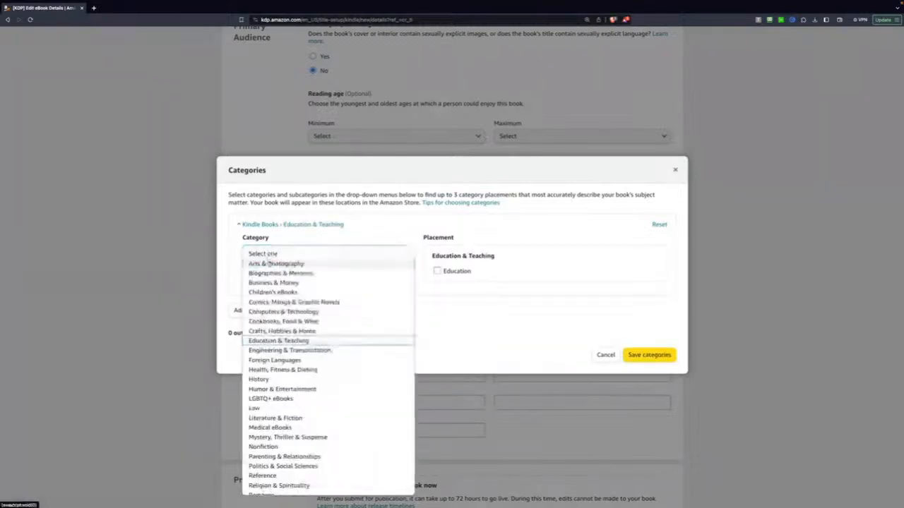
pyautogui.scroll(-1, 305, 358)
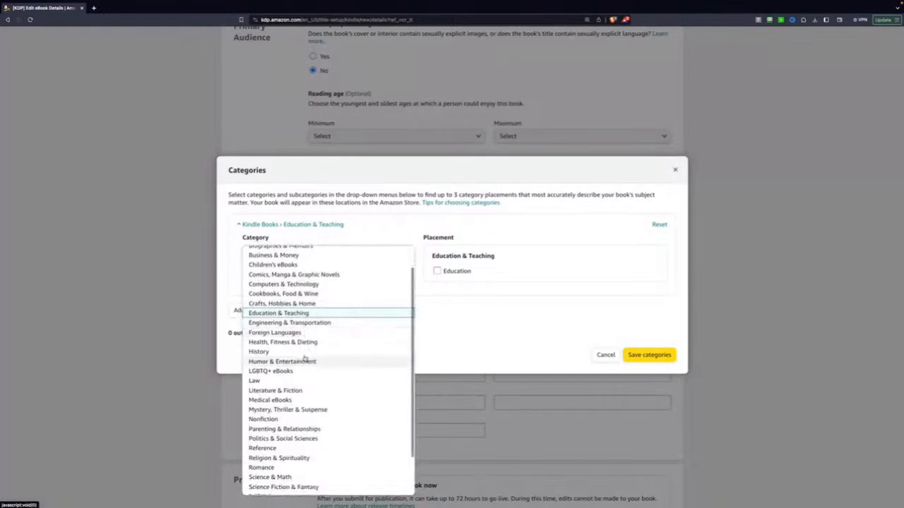
pyautogui.scroll(-1, 305, 360)
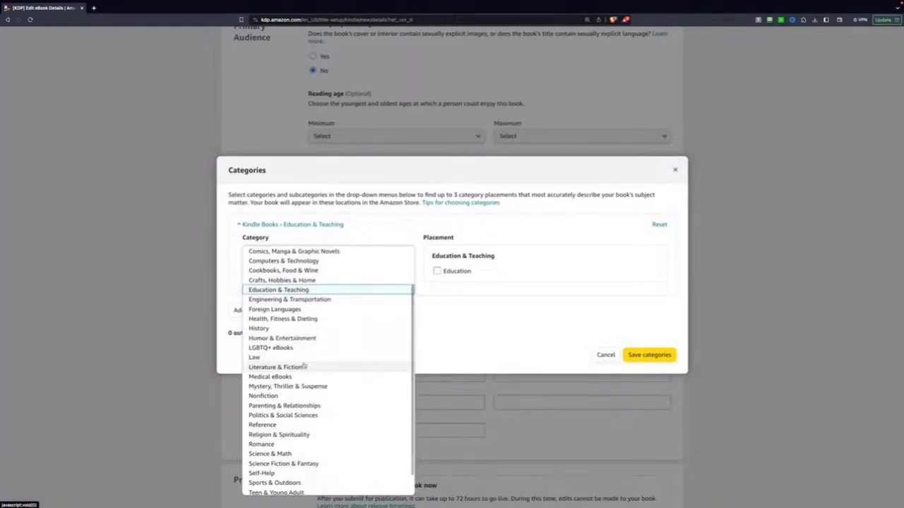
pyautogui.scroll(-1, 304, 364)
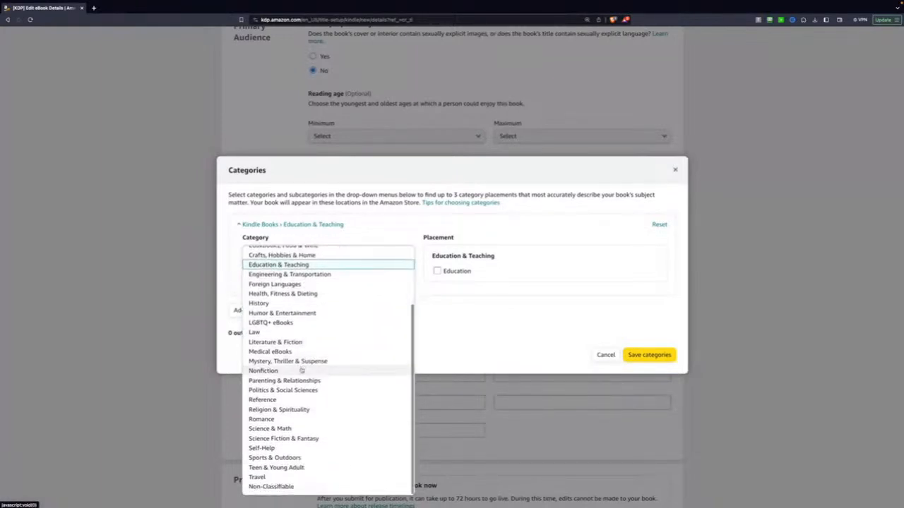
pyautogui.click(301, 371)
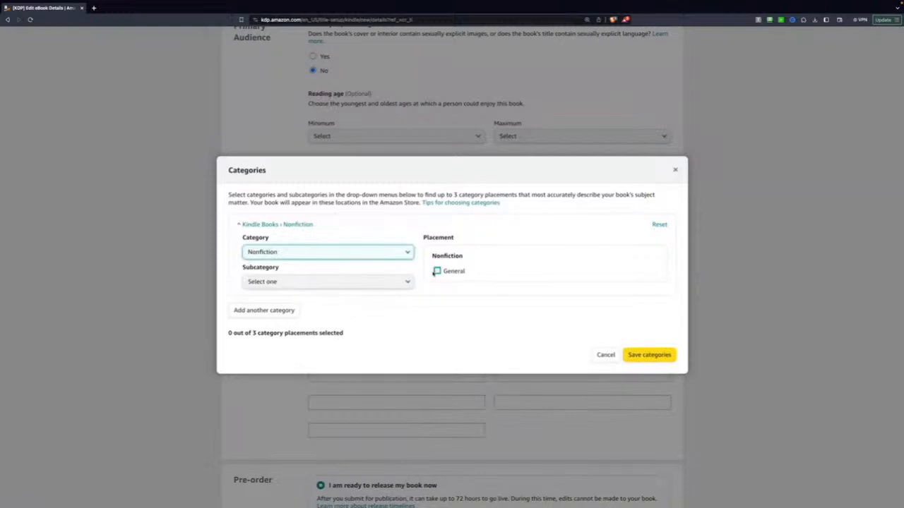
# Select the General placement under Nonfiction and add a second category, Crafts, Hobbies & Home, with its General placement
pyautogui.click(437, 271)
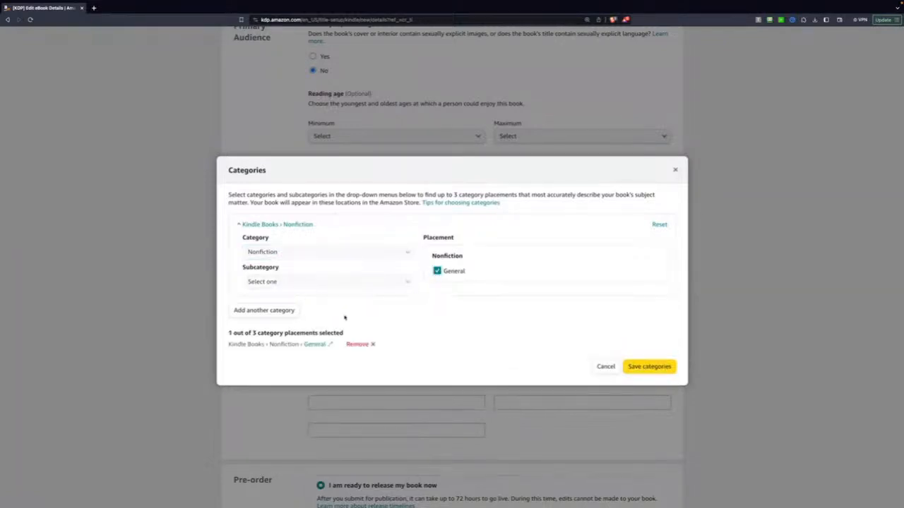
pyautogui.click(289, 311)
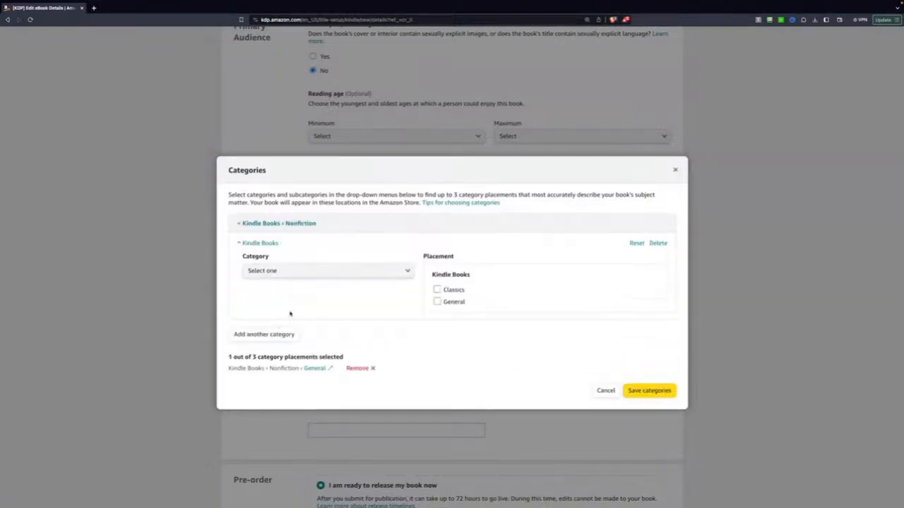
pyautogui.click(332, 272)
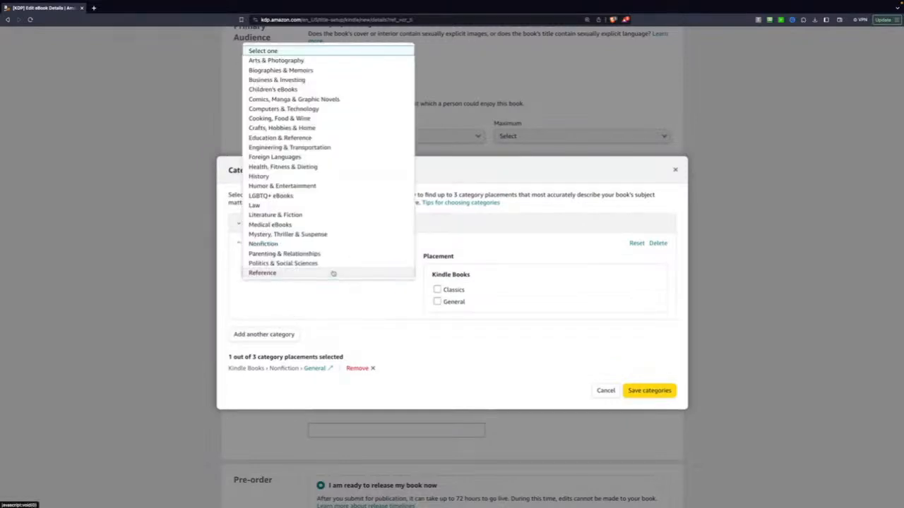
pyautogui.scroll(-5, 332, 273)
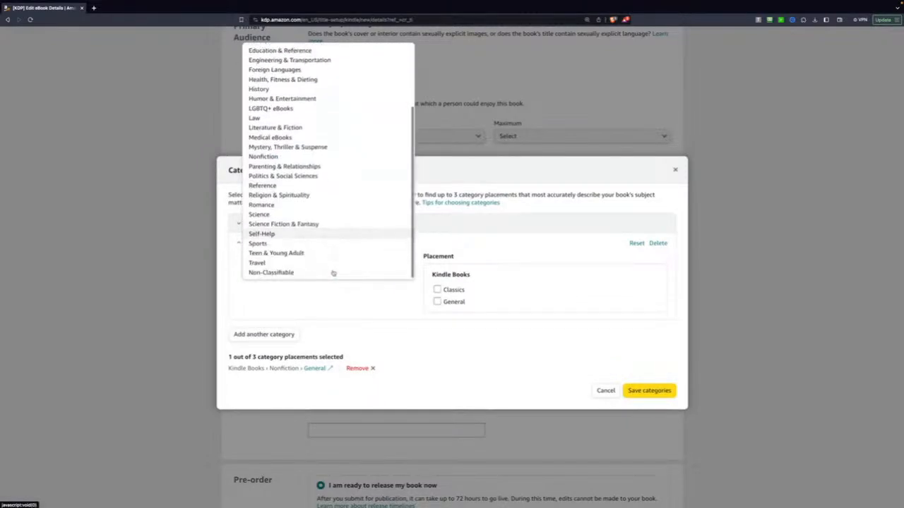
pyautogui.scroll(-1, 332, 273)
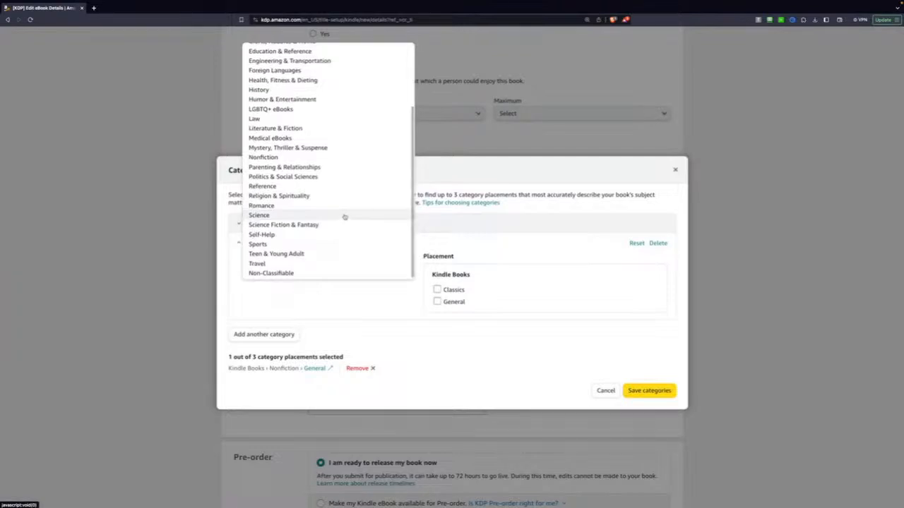
pyautogui.scroll(1, 344, 216)
pyautogui.scroll(3, 344, 217)
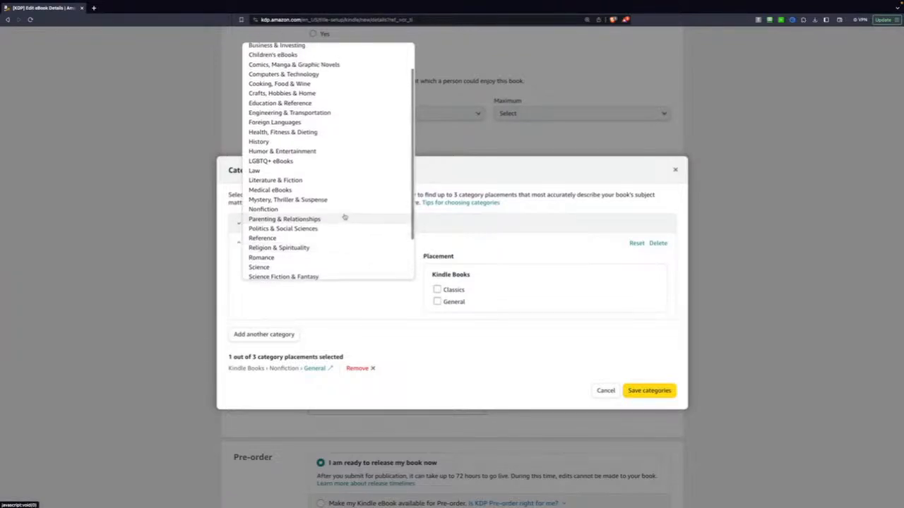
pyautogui.scroll(1, 345, 217)
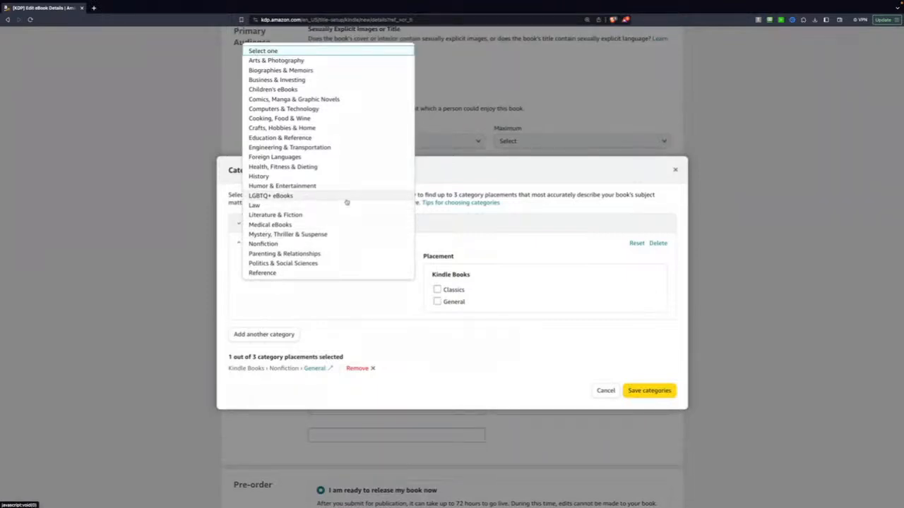
pyautogui.click(279, 127)
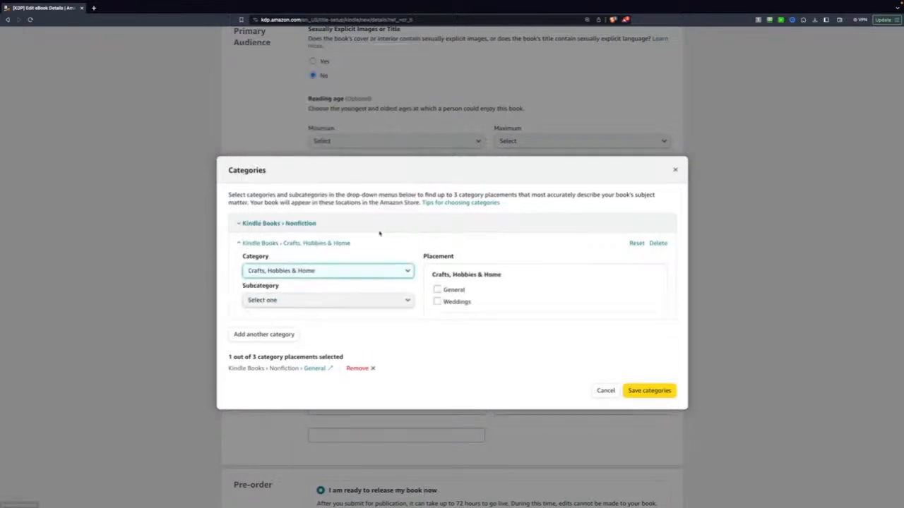
pyautogui.click(454, 295)
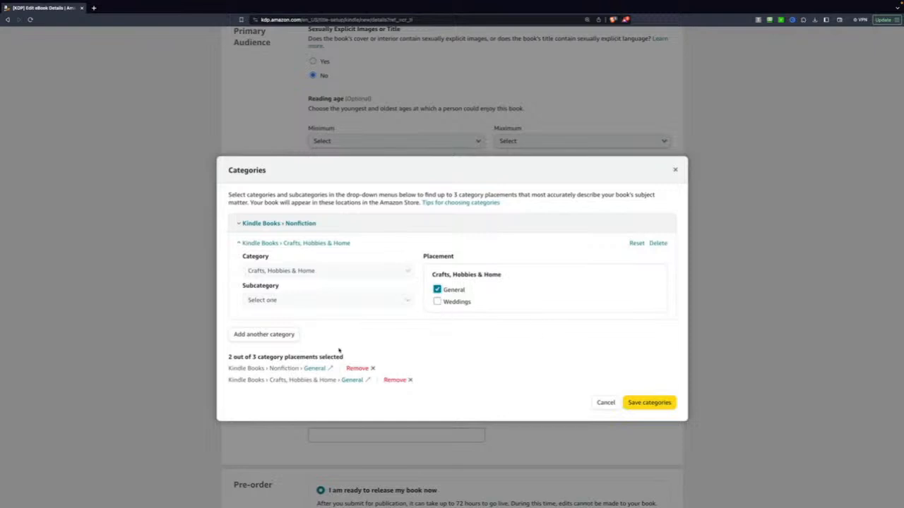
# Add Reference as the third category with its General placement and save the book's categories
pyautogui.click(273, 335)
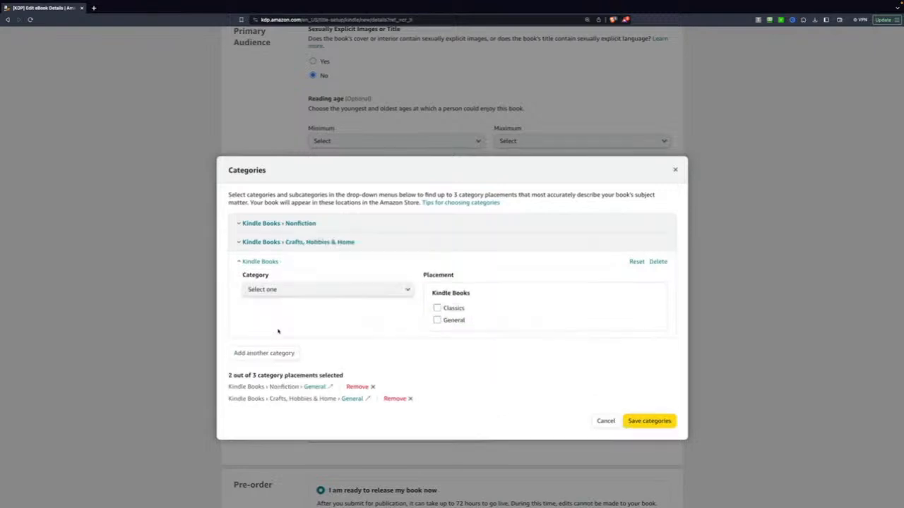
pyautogui.click(313, 294)
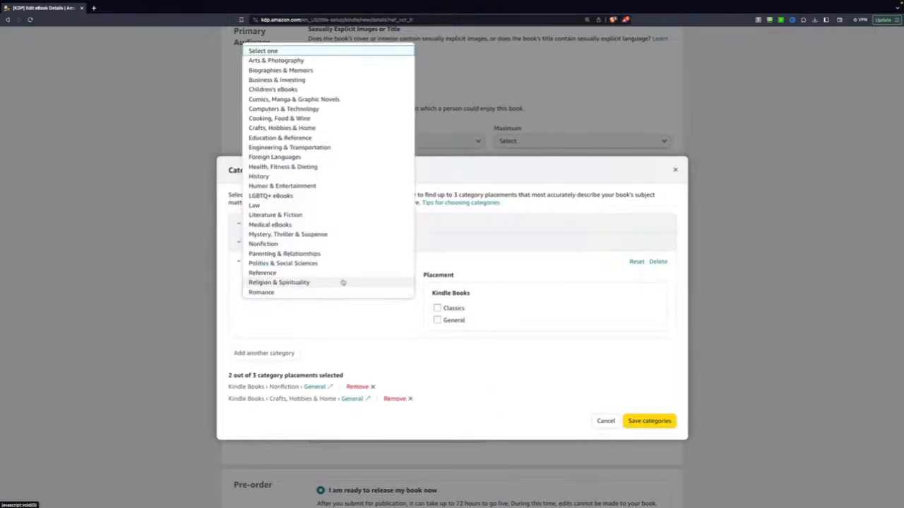
pyautogui.scroll(2, 338, 261)
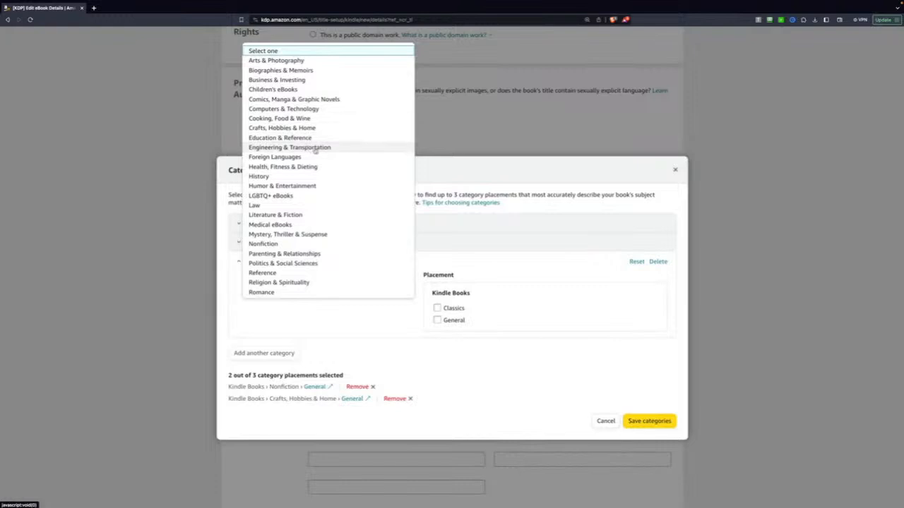
pyautogui.scroll(-1, 315, 158)
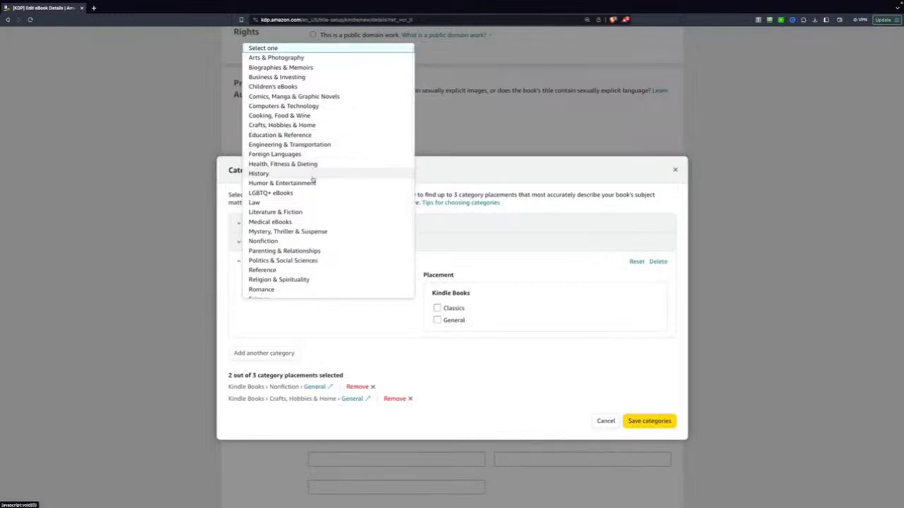
pyautogui.scroll(-3, 311, 180)
pyautogui.scroll(-1, 311, 183)
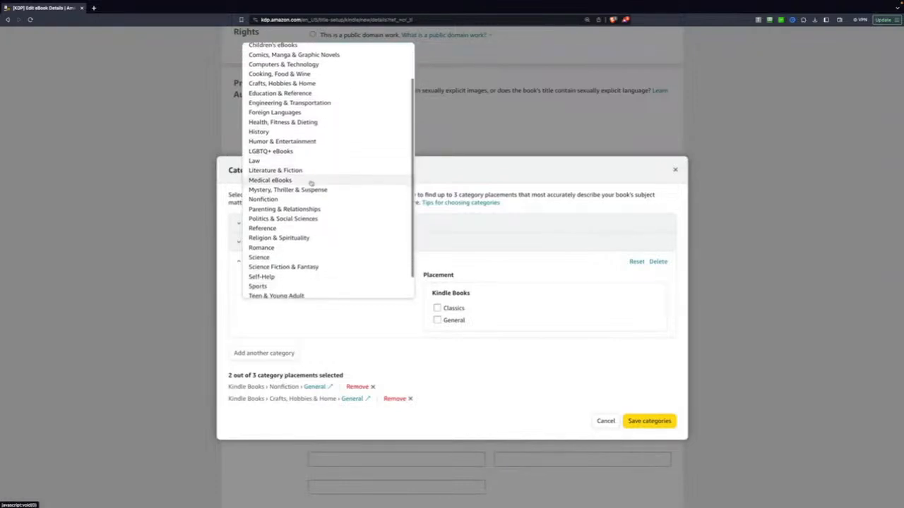
pyautogui.scroll(-3, 311, 183)
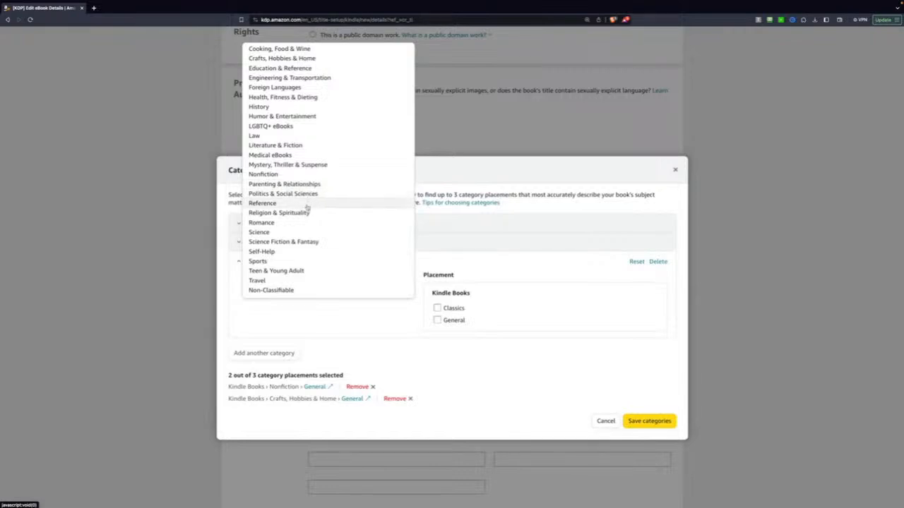
pyautogui.click(307, 205)
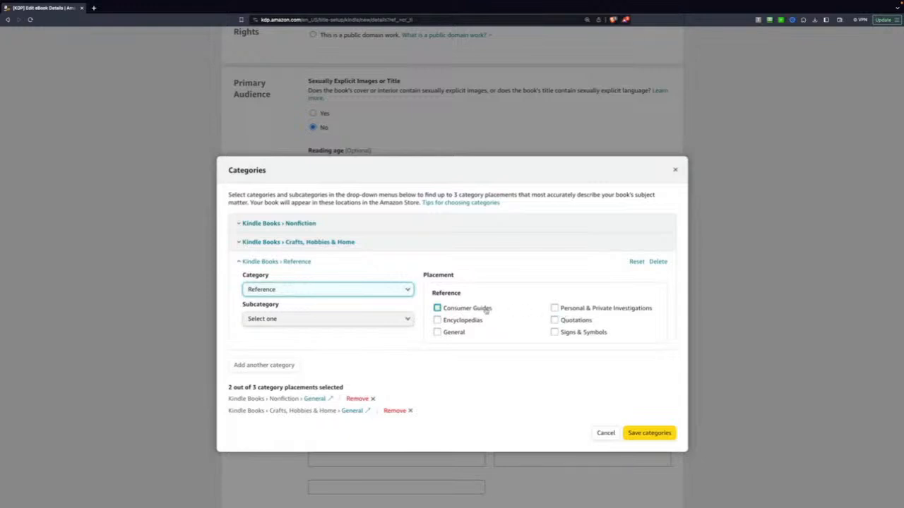
pyautogui.click(449, 337)
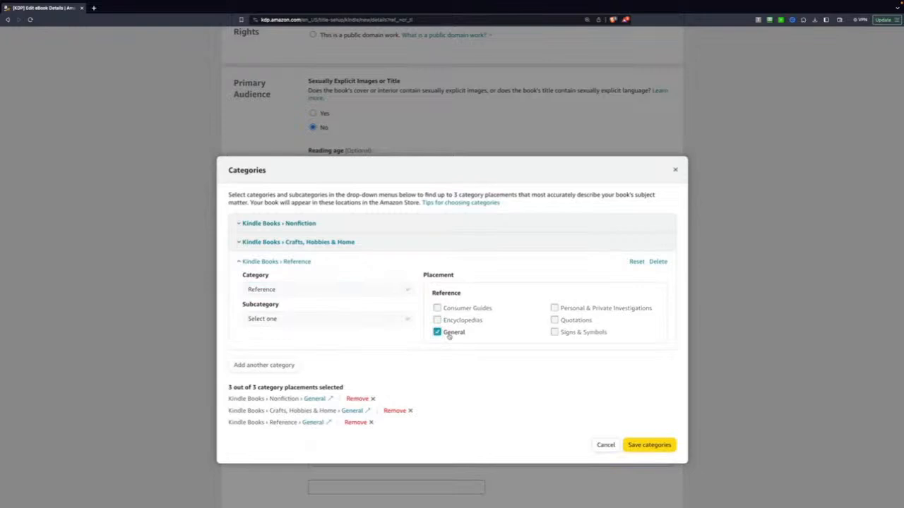
pyautogui.click(644, 446)
# Enter the first four search keywords for the book: Aquarium, fish tanks, freshwater fish and marine fish
pyautogui.scroll(-3, 530, 393)
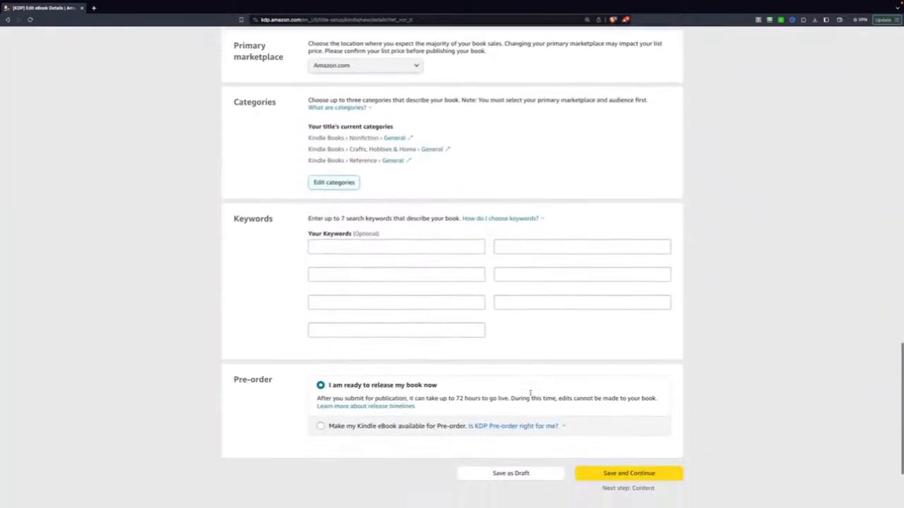
pyautogui.scroll(-1, 530, 393)
pyautogui.click(359, 233)
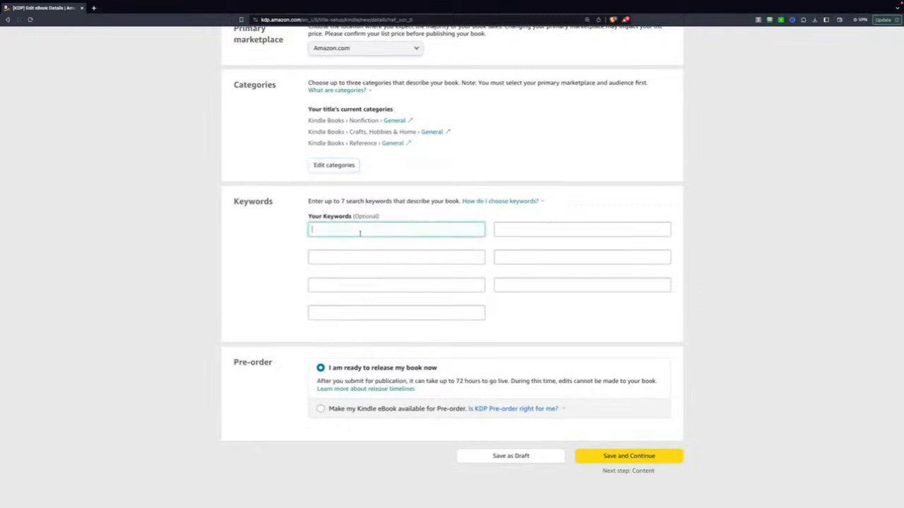
pyautogui.write('Aquarium')
pyautogui.press('Tab')
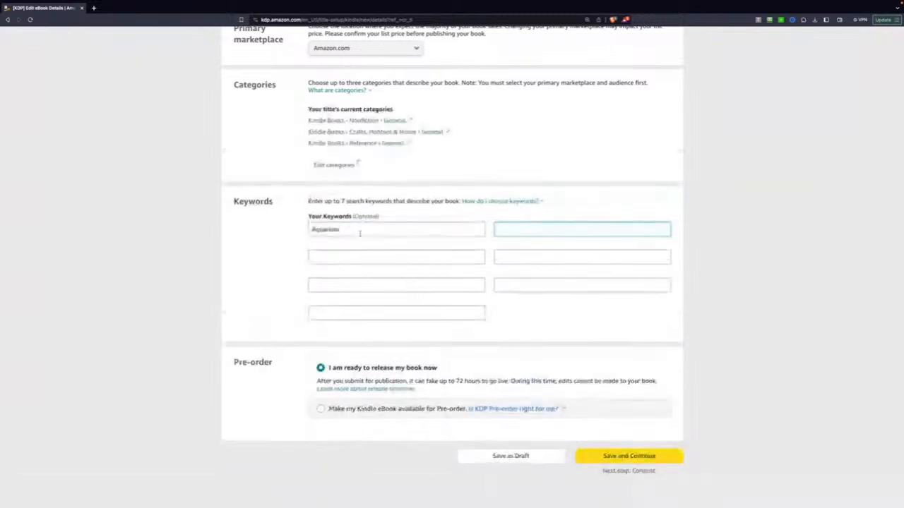
pyautogui.write('fish t')
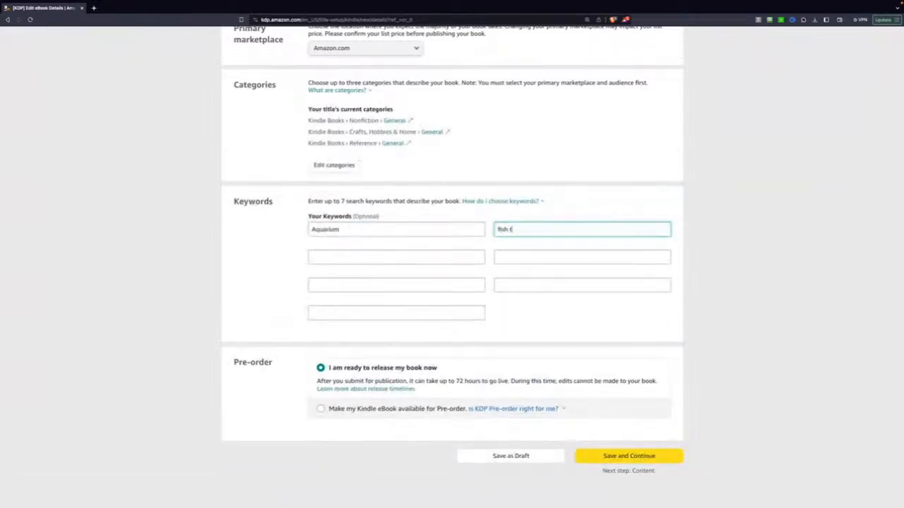
pyautogui.write('anks')
pyautogui.press('Tab')
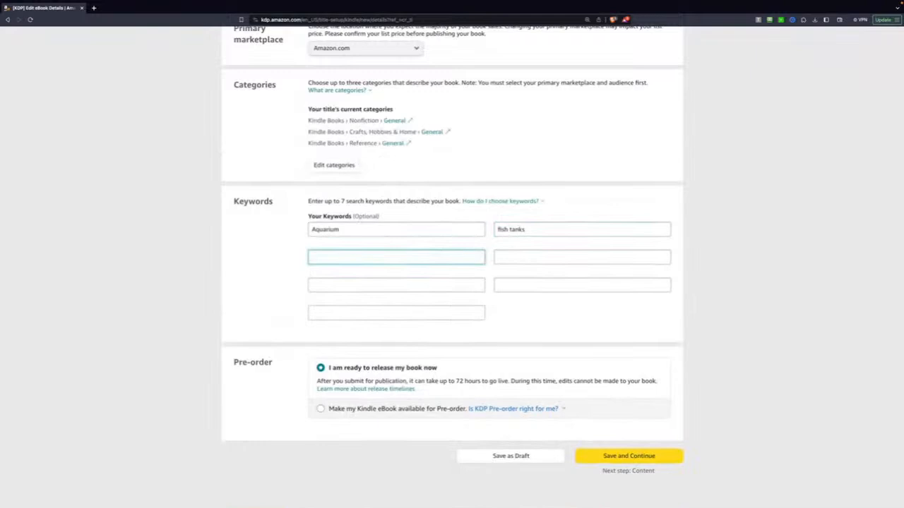
pyautogui.write('freshwater fish')
pyautogui.press('Tab')
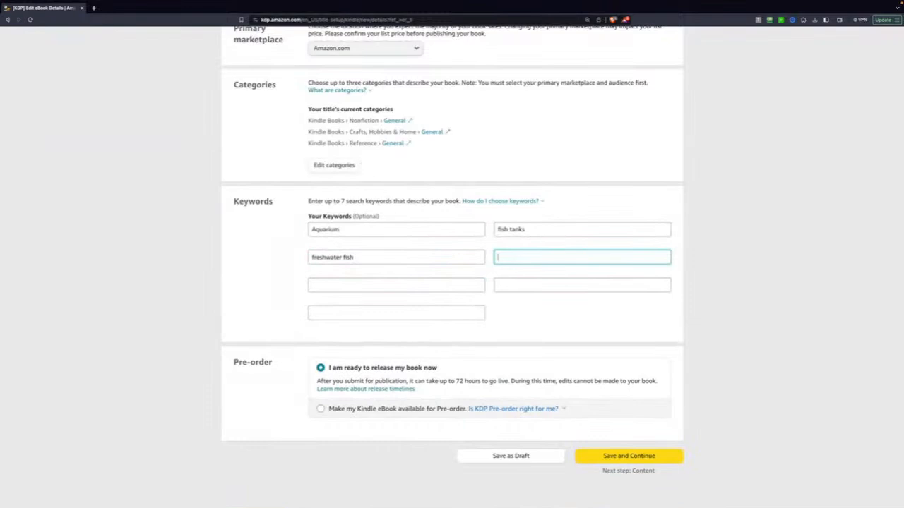
pyautogui.write('marine fish')
pyautogui.press('Tab')
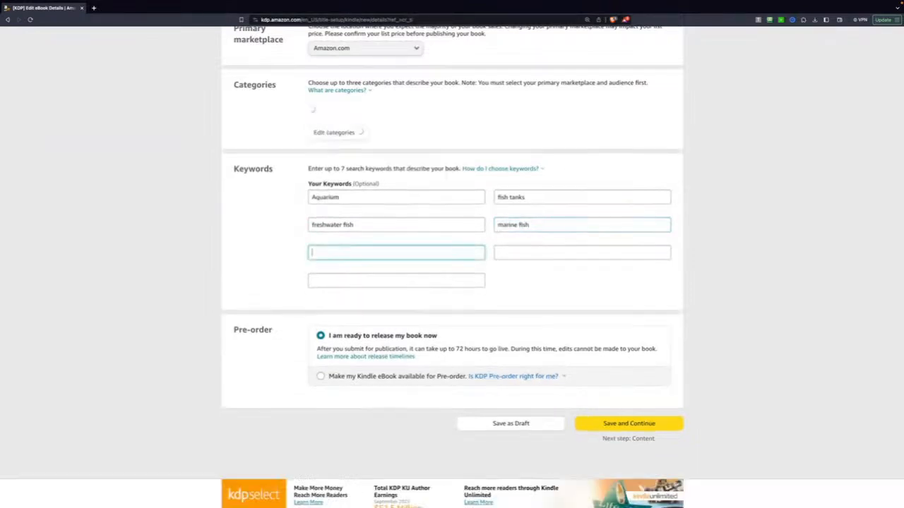
# Enter the remaining keywords fish keeping, aquascaping and aquarium maintenance, and save the details to continue to the eBook content
pyautogui.write('fis')
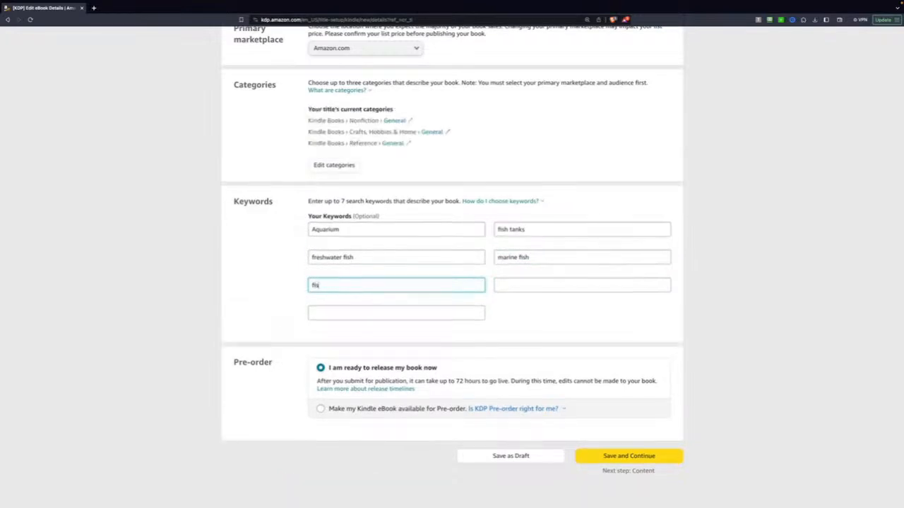
pyautogui.write('h keeping')
pyautogui.press('Tab')
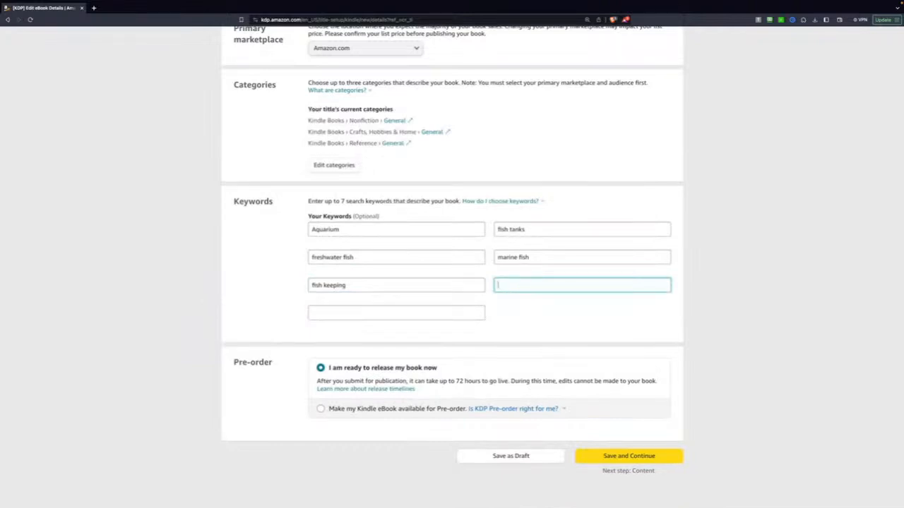
pyautogui.write('aquascaping')
pyautogui.press('Tab')
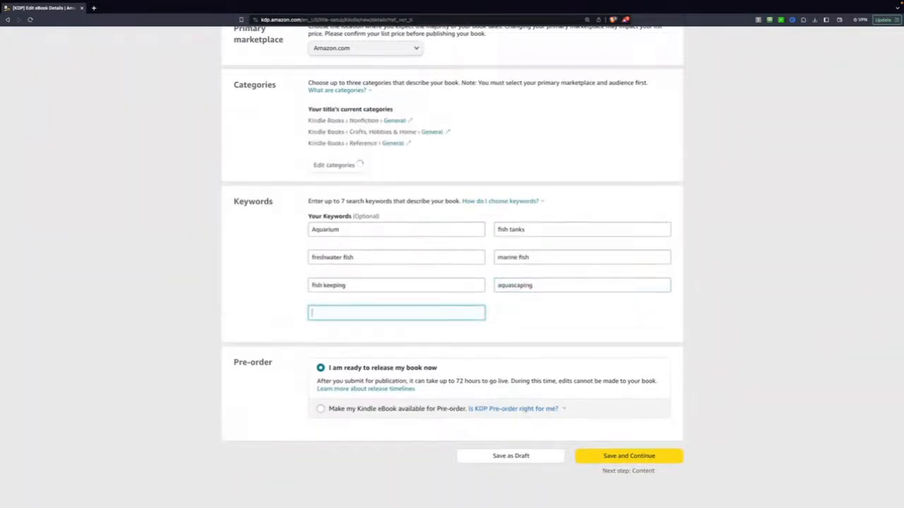
pyautogui.write('aquarium mainte')
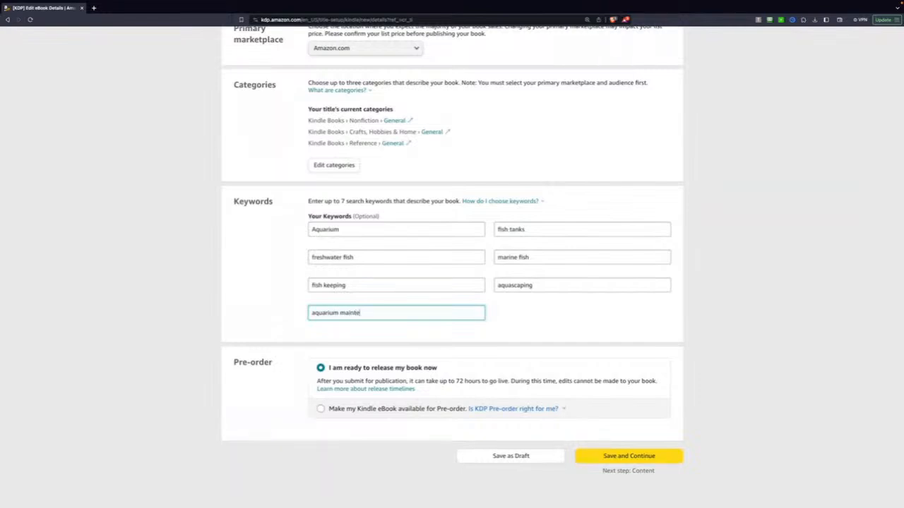
pyautogui.write('nance')
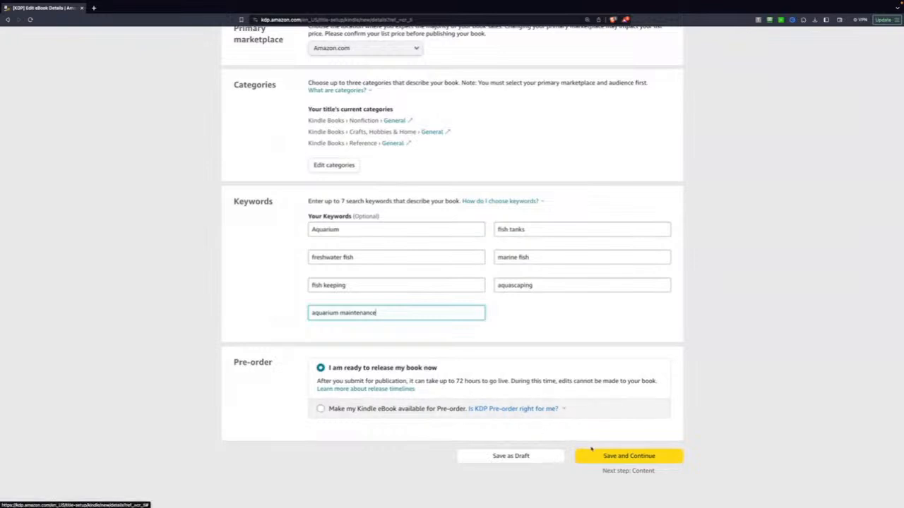
pyautogui.click(614, 458)
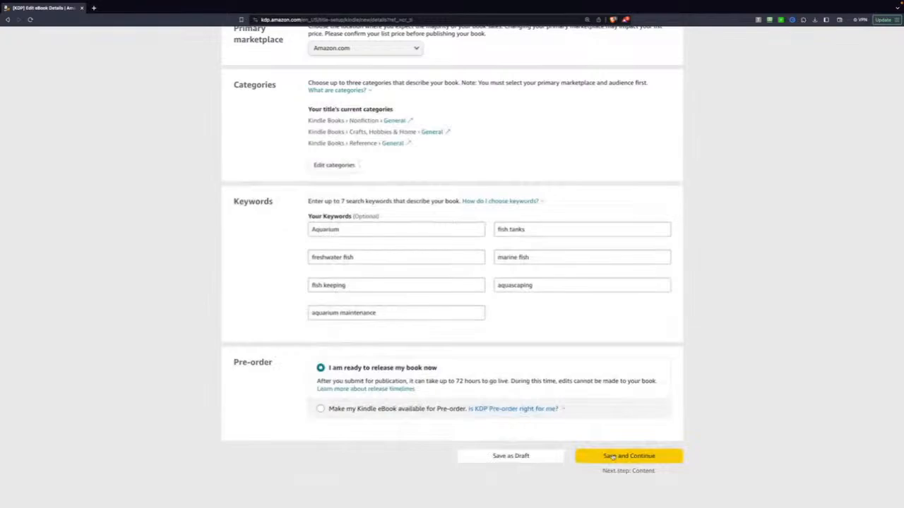
pyautogui.click(612, 458)
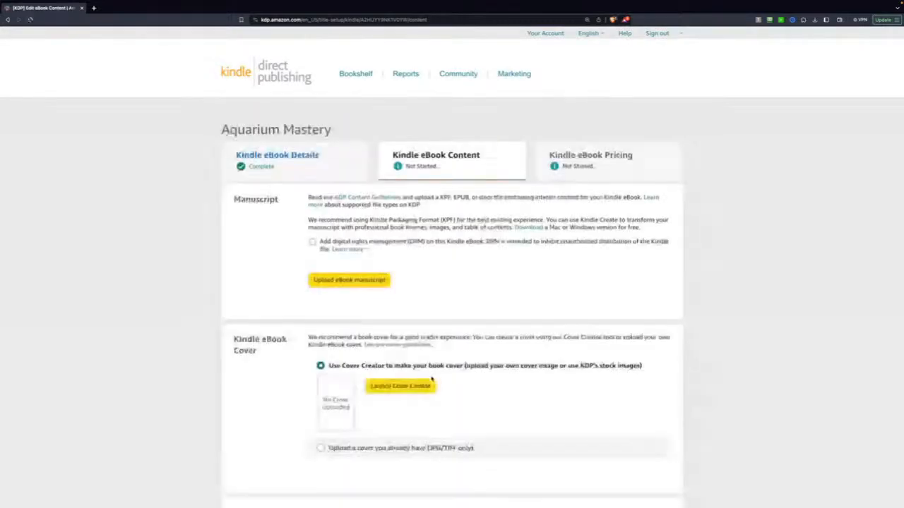
# Upload Fishaqua.docx from the aquarium mastery folder in Downloads as the eBook manuscript
pyautogui.click(356, 281)
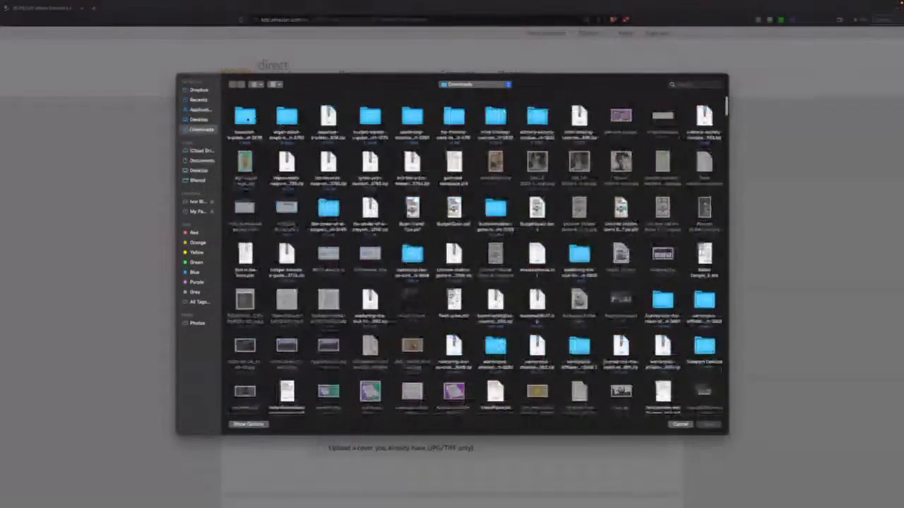
pyautogui.doubleClick(244, 120)
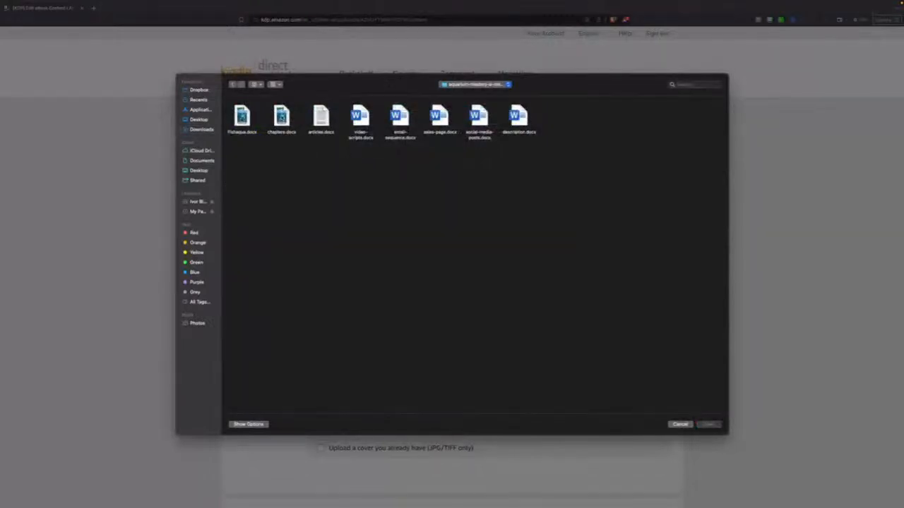
pyautogui.click(240, 118)
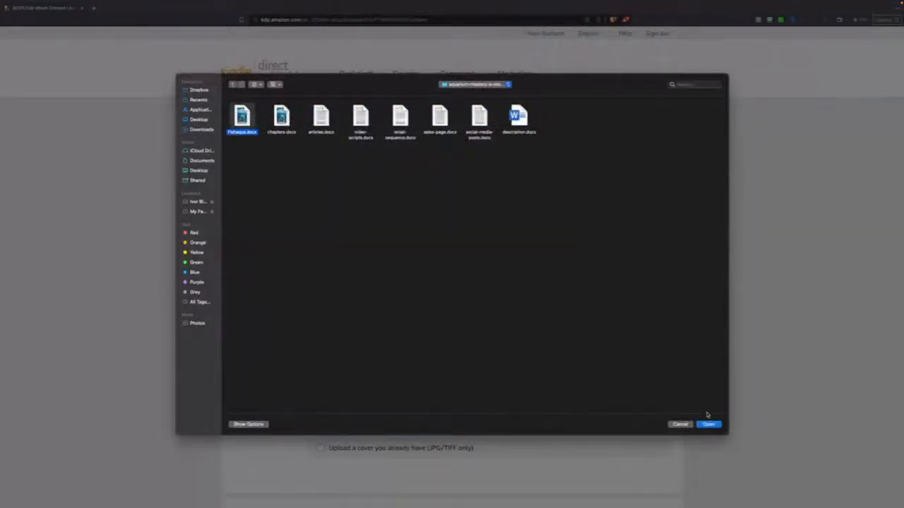
pyautogui.click(709, 424)
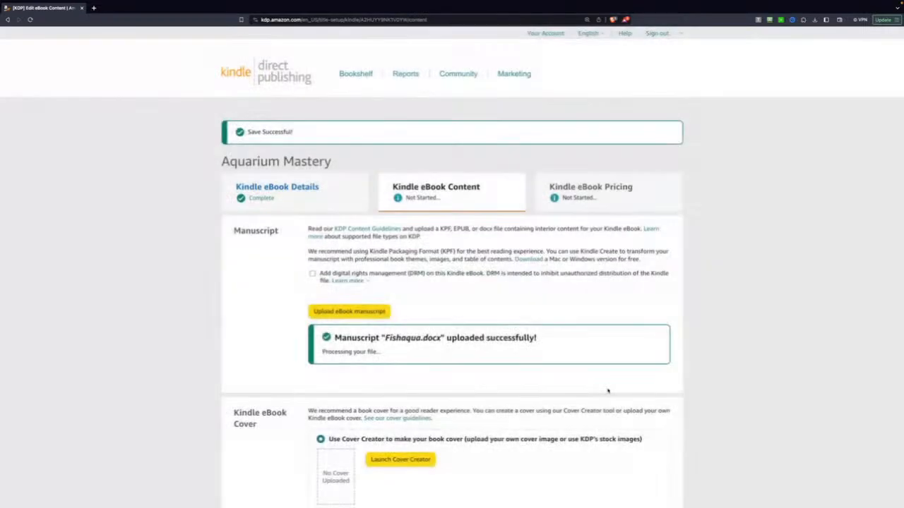
# Launch Cover Creator, upload aquarium mastery.jpg from Downloads as the cover image, and choose the first image-based design
pyautogui.scroll(-3, 607, 391)
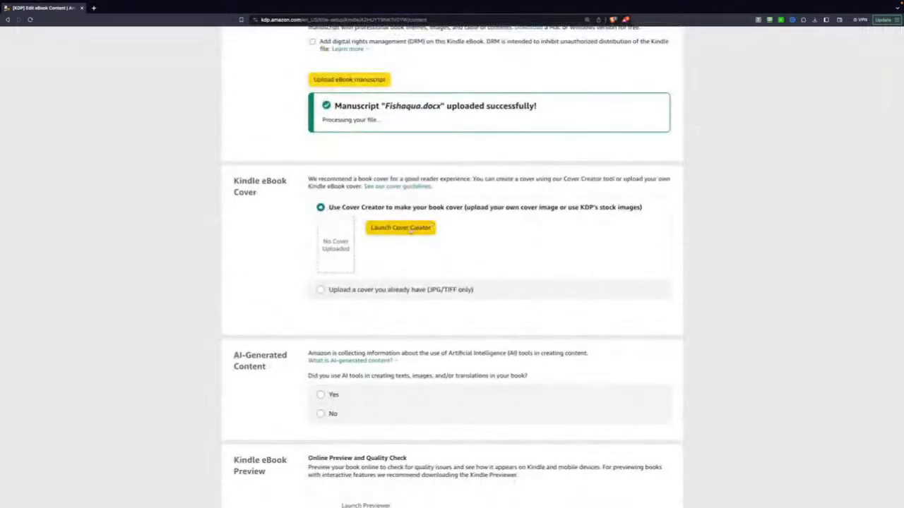
pyautogui.click(411, 229)
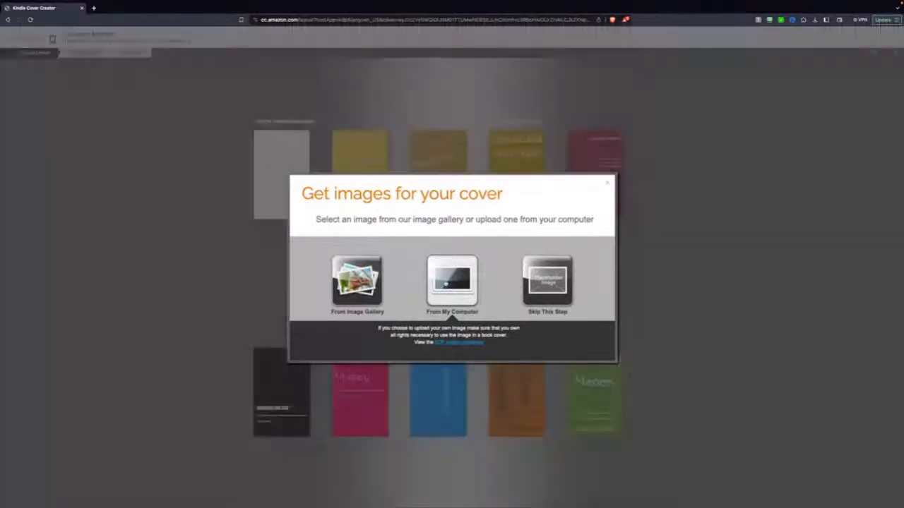
pyautogui.click(452, 281)
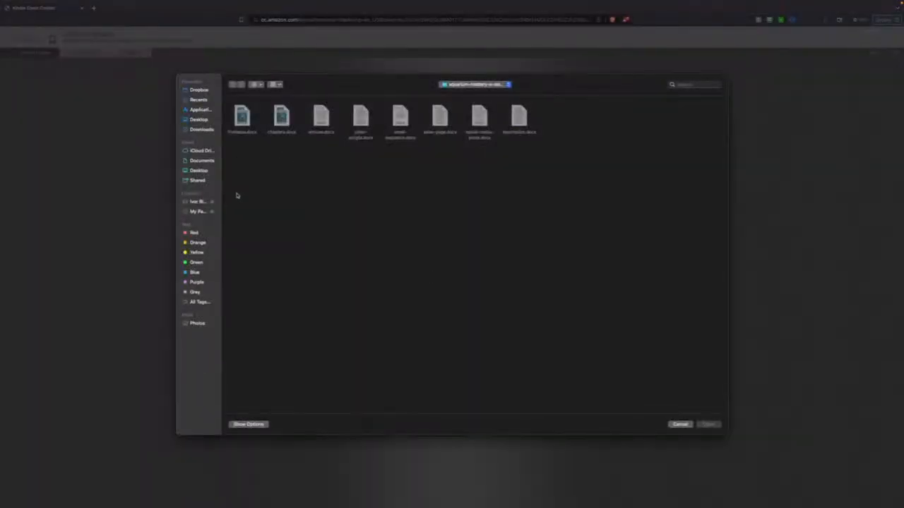
pyautogui.click(198, 131)
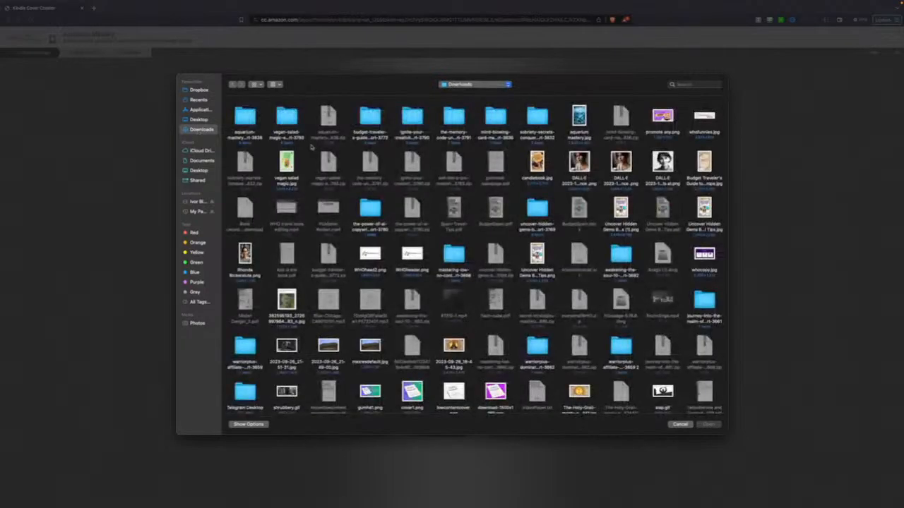
pyautogui.click(578, 116)
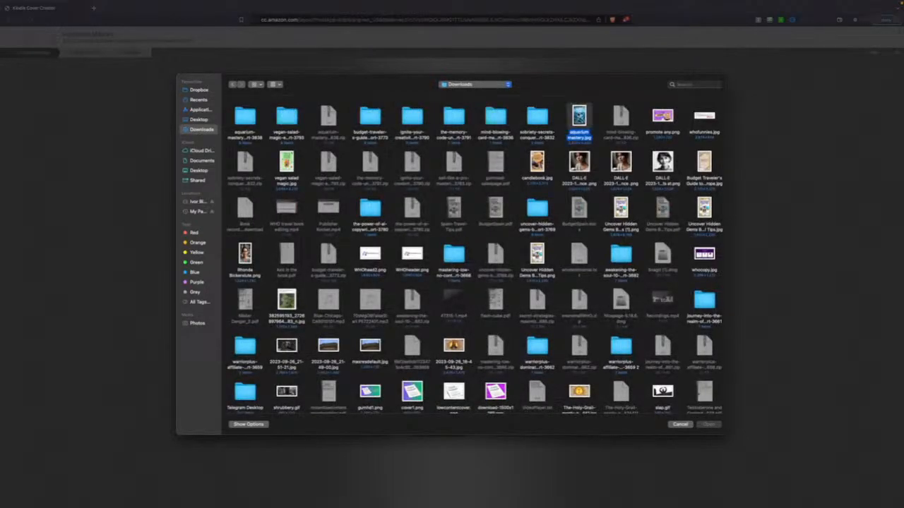
pyautogui.click(706, 424)
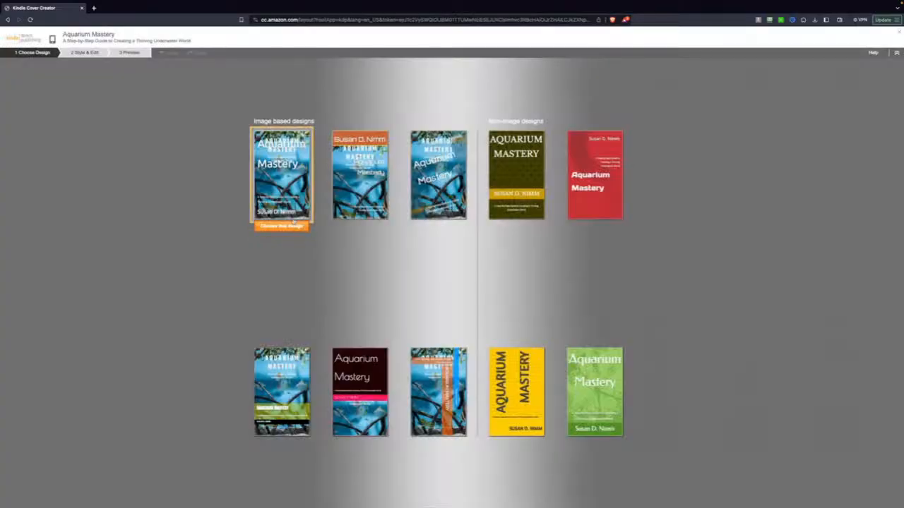
pyautogui.click(289, 226)
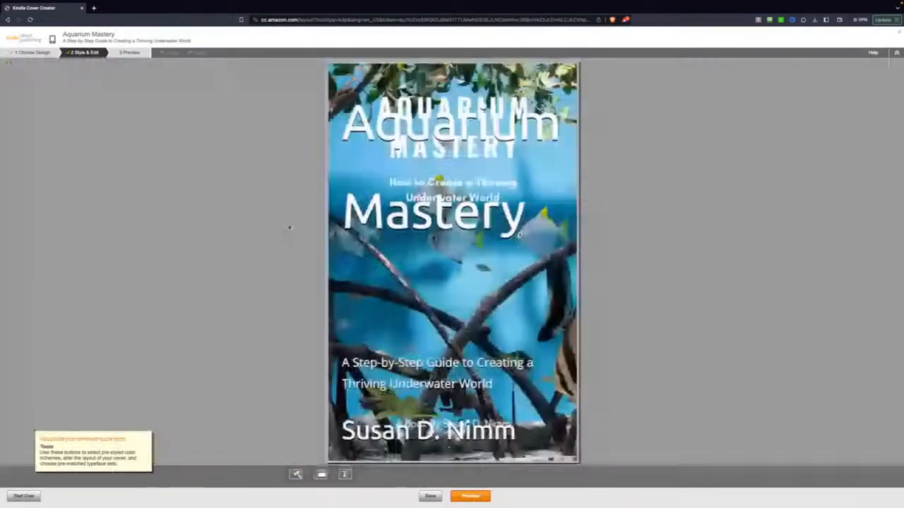
# Delete the overlaid Aquarium Mastery title text that covers the title already in the cover image
pyautogui.click(499, 216)
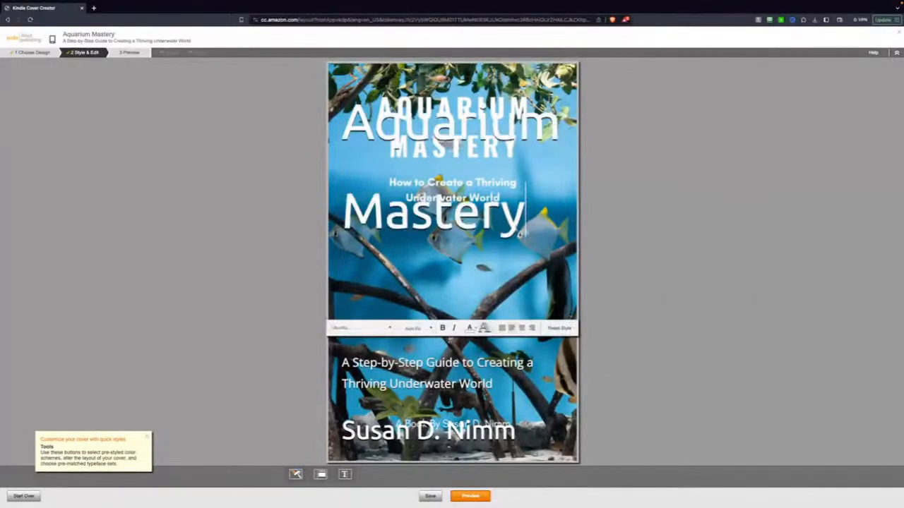
pyautogui.press('BackSpace')
pyautogui.press('BackSpace')
pyautogui.press('BackSpace')
pyautogui.press('BackSpace')
pyautogui.press('BackSpace')
pyautogui.press('BackSpace')
pyautogui.press('BackSpace')
pyautogui.press('BackSpace')
pyautogui.press('BackSpace')
pyautogui.press('BackSpace')
pyautogui.press('BackSpace')
pyautogui.press('BackSpace')
pyautogui.press('BackSpace')
pyautogui.press('BackSpace')
pyautogui.press('BackSpace')
pyautogui.press('BackSpace')
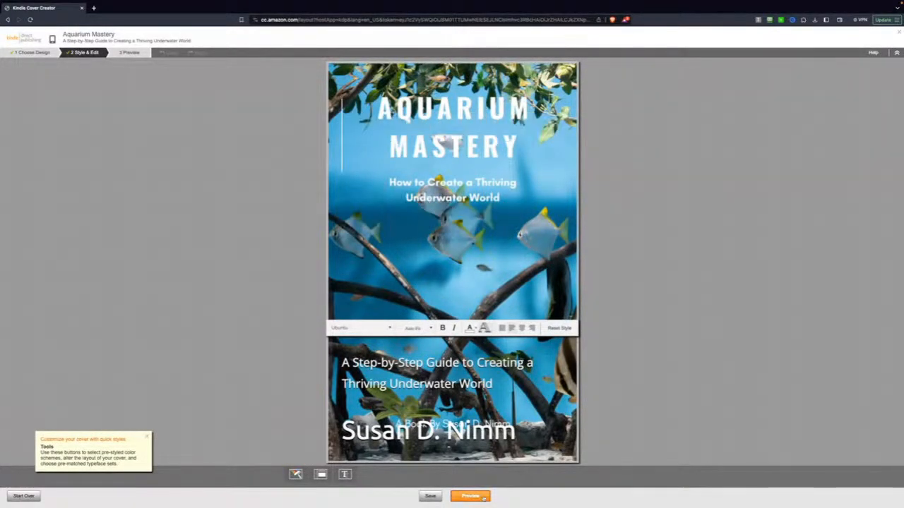
# Delete the overlaid subtitle "A Step-by-Step Guide to Creating a Thriving Underwater World" from the cover
pyautogui.click(462, 385)
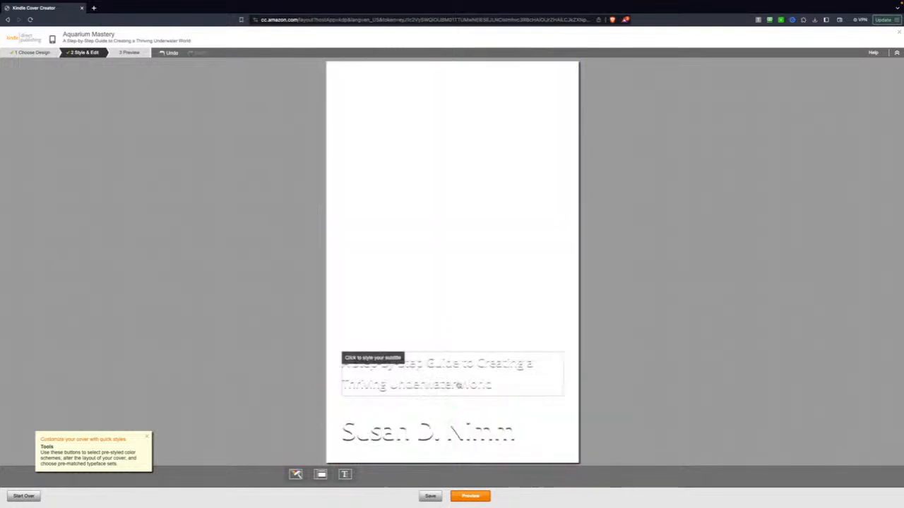
pyautogui.click(495, 384)
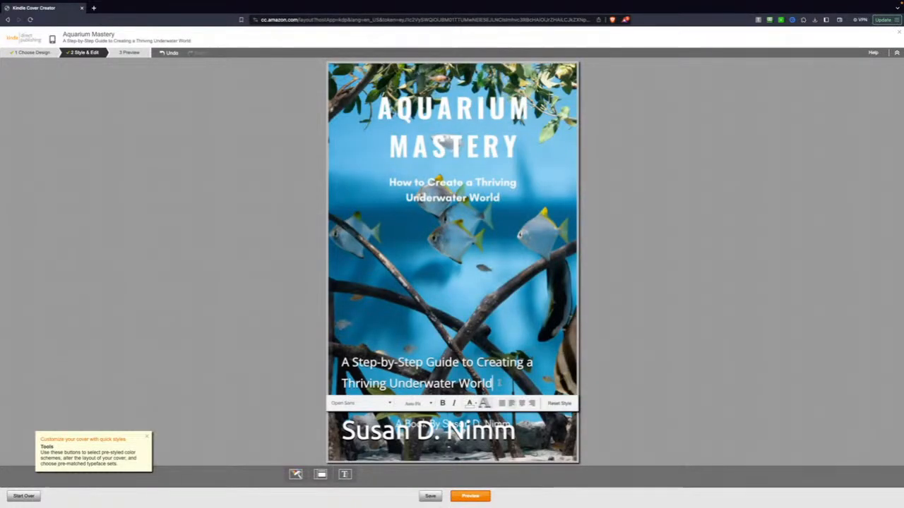
pyautogui.press('BackSpace')
pyautogui.press('BackSpace')
pyautogui.press('BackSpace')
pyautogui.press('BackSpace')
pyautogui.press('BackSpace')
pyautogui.press('BackSpace')
pyautogui.press('BackSpace')
pyautogui.press('BackSpace')
pyautogui.press('BackSpace')
pyautogui.press('BackSpace')
pyautogui.press('BackSpace')
pyautogui.press('BackSpace')
pyautogui.press('BackSpace')
pyautogui.press('BackSpace')
pyautogui.press('BackSpace')
pyautogui.press('BackSpace')
pyautogui.press('BackSpace')
pyautogui.press('BackSpace')
pyautogui.press('BackSpace')
pyautogui.press('BackSpace')
pyautogui.press('BackSpace')
pyautogui.press('BackSpace')
pyautogui.press('BackSpace')
pyautogui.press('BackSpace')
pyautogui.press('BackSpace')
pyautogui.press('BackSpace')
pyautogui.press('BackSpace')
pyautogui.press('BackSpace')
pyautogui.press('BackSpace')
pyautogui.press('BackSpace')
pyautogui.press('BackSpace')
pyautogui.press('BackSpace')
pyautogui.press('BackSpace')
pyautogui.press('BackSpace')
pyautogui.press('BackSpace')
pyautogui.press('BackSpace')
pyautogui.press('BackSpace')
pyautogui.press('BackSpace')
pyautogui.press('BackSpace')
pyautogui.press('BackSpace')
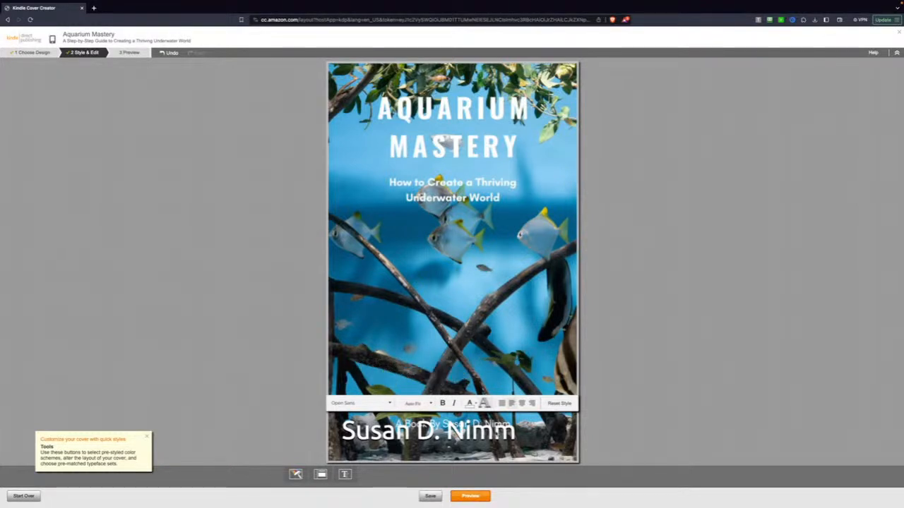
# Delete the overlaid author name from the cover, and preview and submit the finished cover
pyautogui.click(497, 432)
pyautogui.click(518, 431)
pyautogui.press('BackSpace')
pyautogui.press('BackSpace')
pyautogui.press('BackSpace')
pyautogui.press('BackSpace')
pyautogui.press('BackSpace')
pyautogui.press('BackSpace')
pyautogui.press('BackSpace')
pyautogui.press('BackSpace')
pyautogui.press('BackSpace')
pyautogui.press('BackSpace')
pyautogui.press('BackSpace')
pyautogui.press('BackSpace')
pyautogui.press('BackSpace')
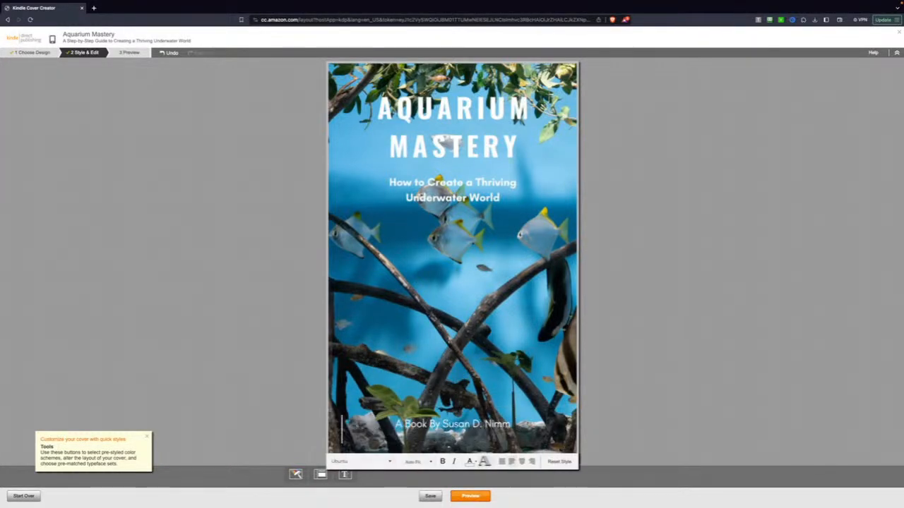
pyautogui.click(660, 317)
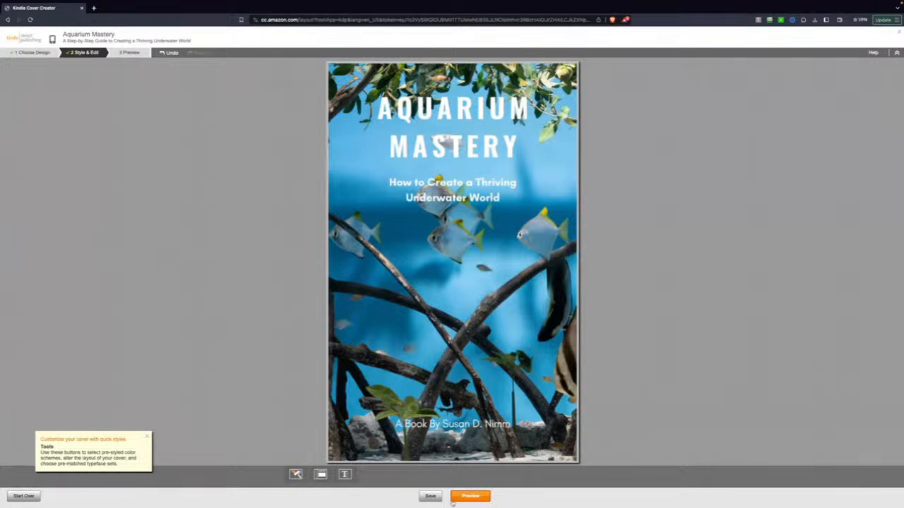
pyautogui.click(470, 496)
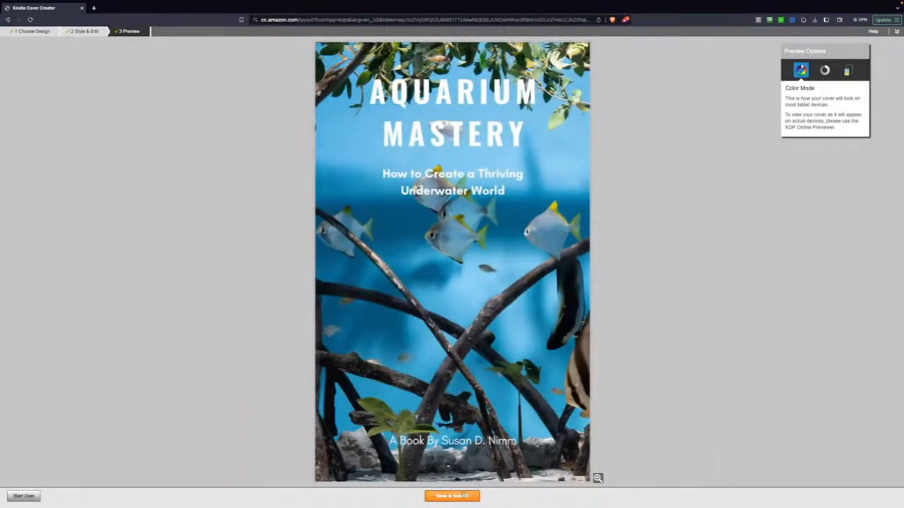
pyautogui.click(464, 497)
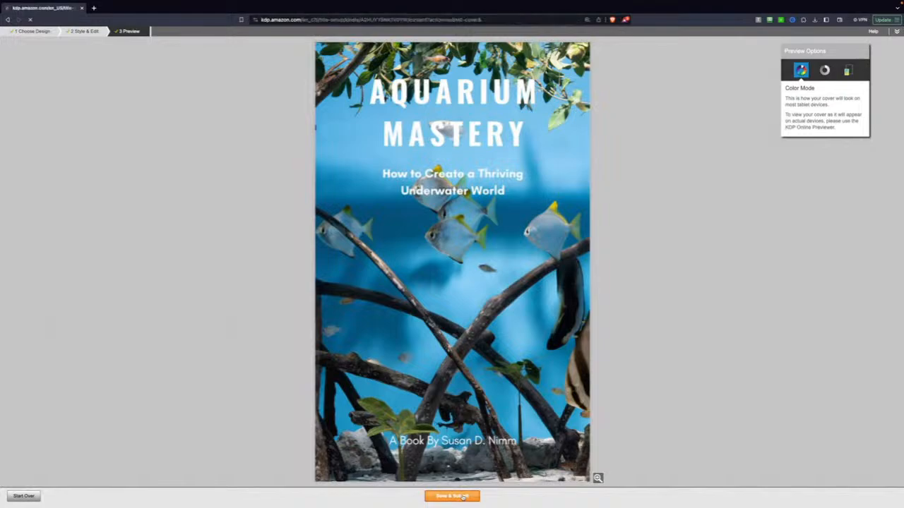
# Declare AI-generated texts as "Entire work, with extensive editing" and name WHO and Open AI as the tools used
pyautogui.scroll(-3, 465, 497)
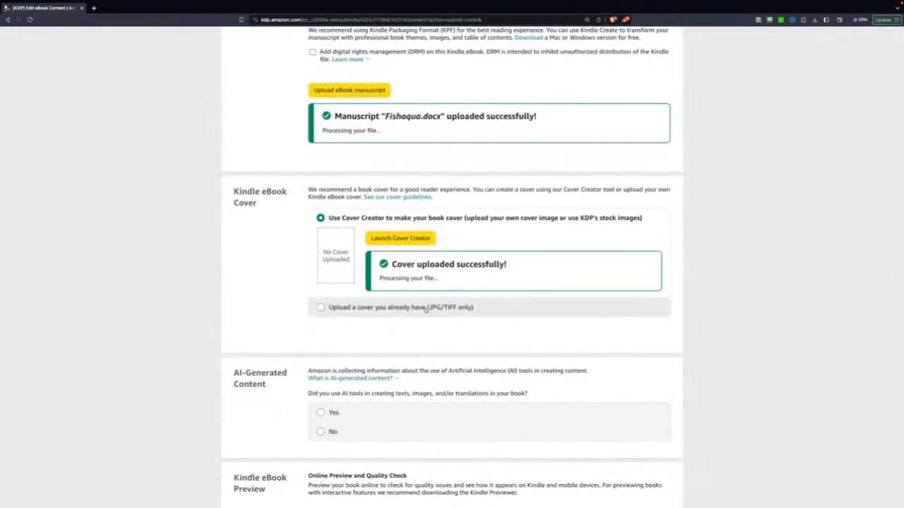
pyautogui.scroll(-1, 426, 401)
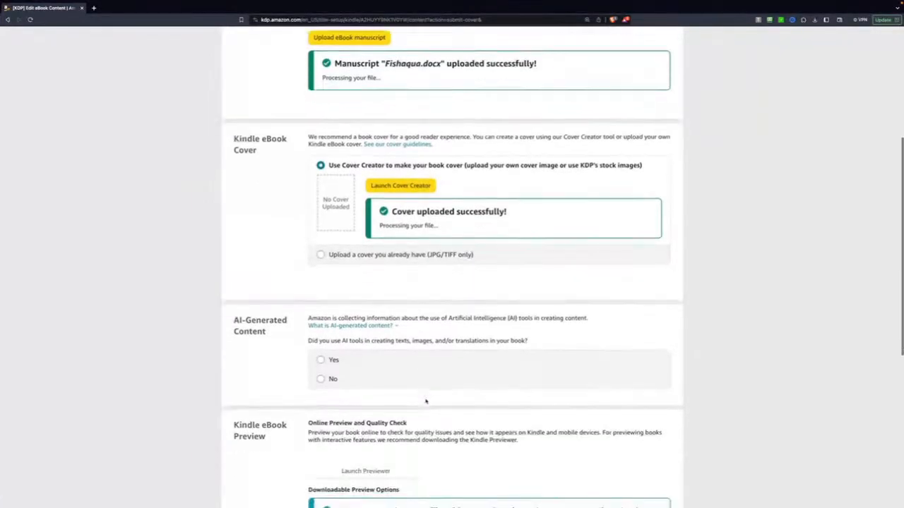
pyautogui.click(345, 363)
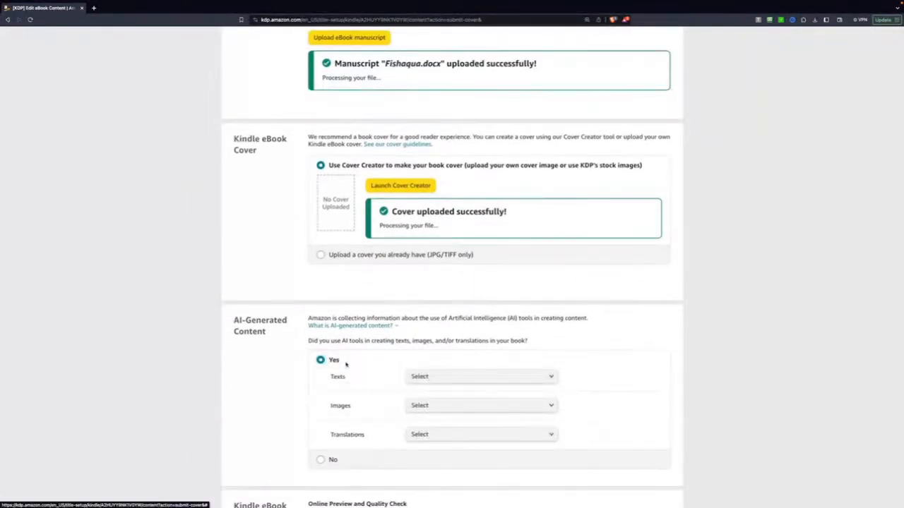
pyautogui.click(453, 379)
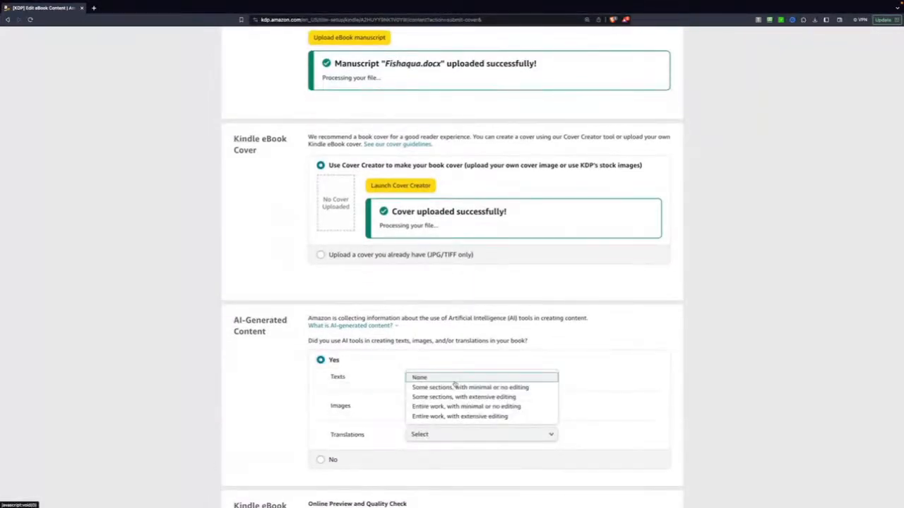
pyautogui.click(469, 417)
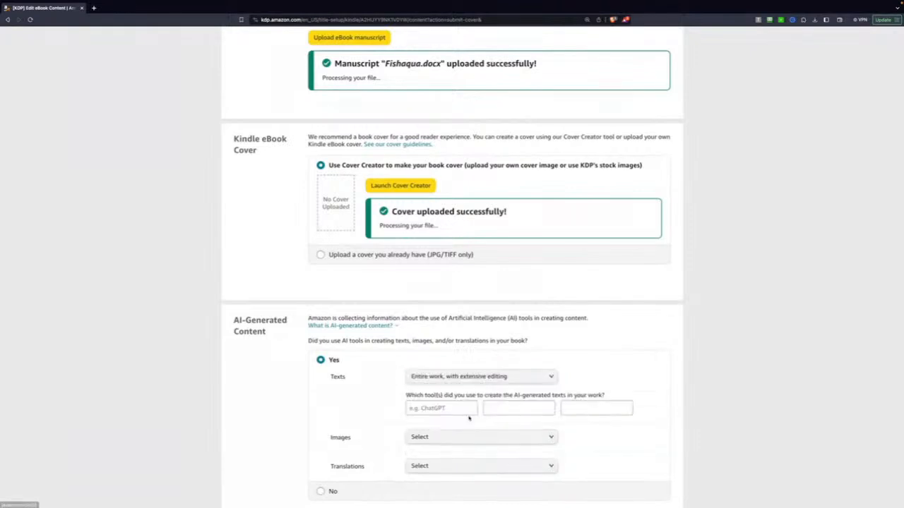
pyautogui.click(443, 408)
pyautogui.write('WHO')
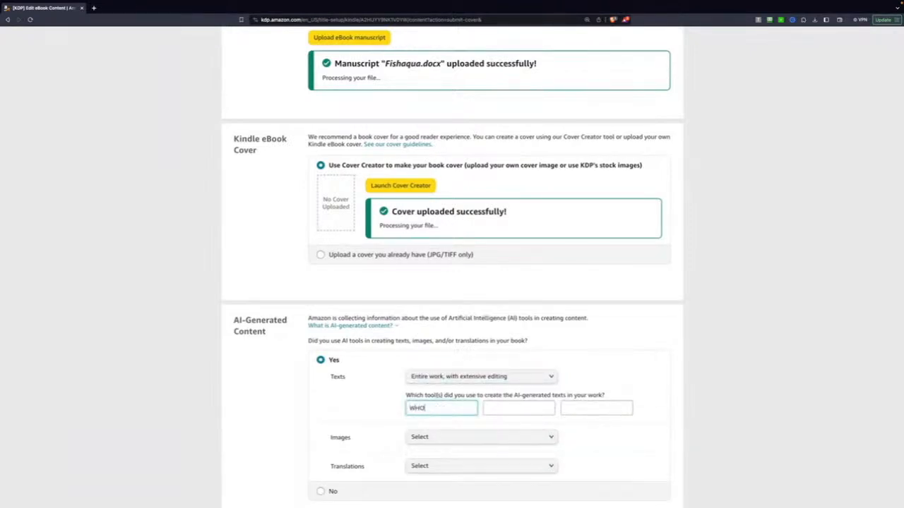
pyautogui.press('Tab')
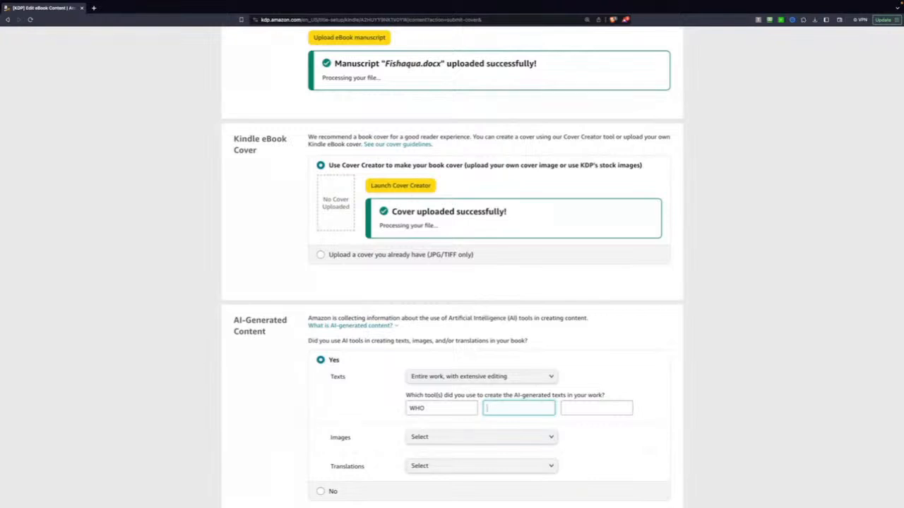
pyautogui.write('Open AI')
pyautogui.press('Tab')
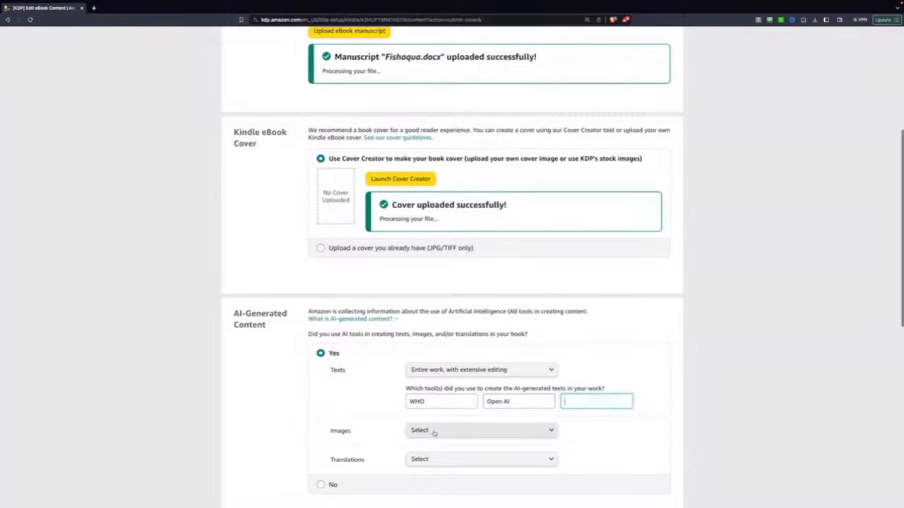
# Set AI-generated images and translations to None, and save the content page to continue to pricing
pyautogui.scroll(-2, 439, 408)
pyautogui.click(427, 339)
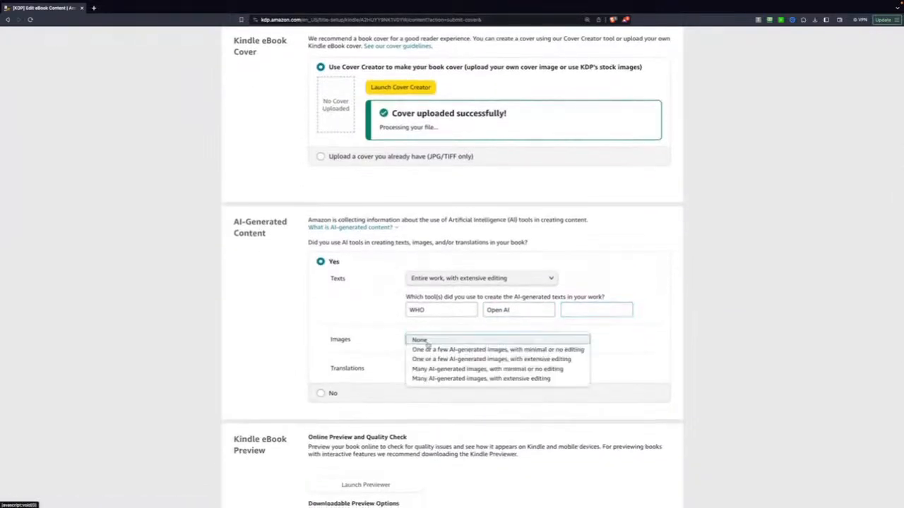
pyautogui.click(426, 341)
pyautogui.click(433, 370)
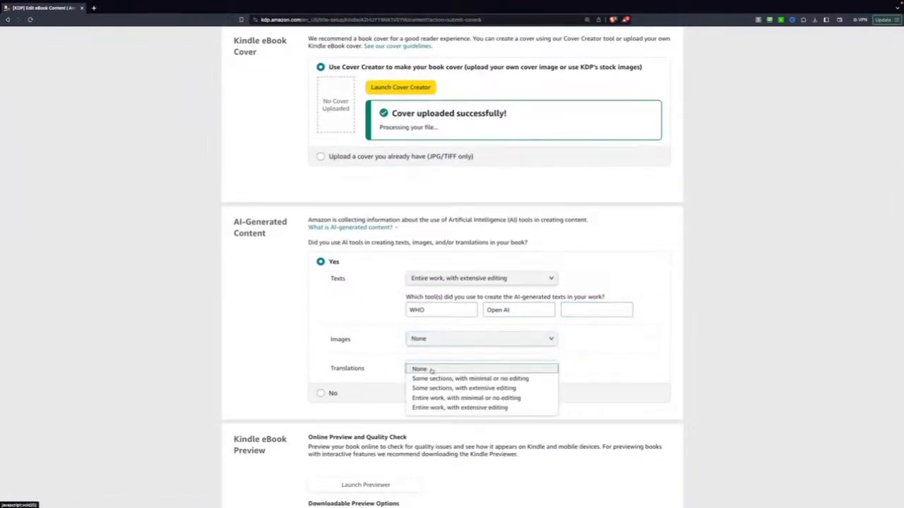
pyautogui.click(429, 370)
pyautogui.scroll(-1, 368, 379)
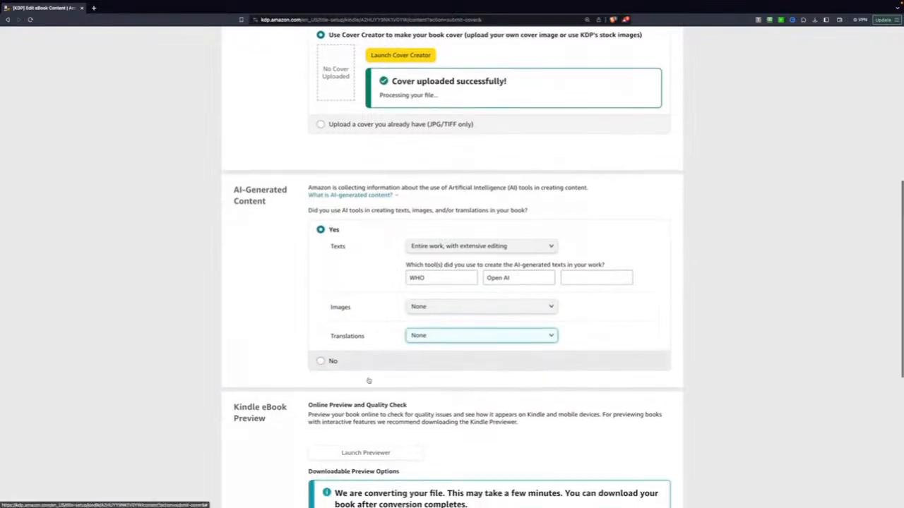
pyautogui.scroll(-3, 353, 343)
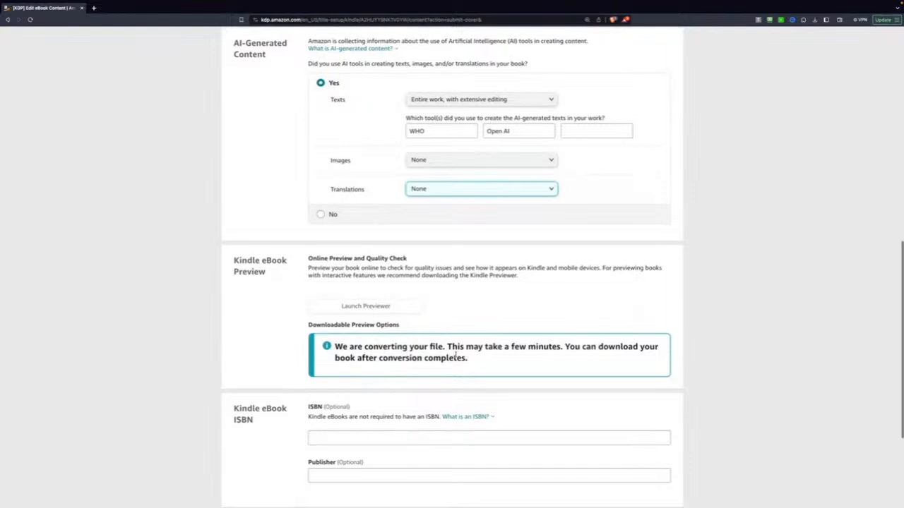
pyautogui.scroll(-1, 423, 311)
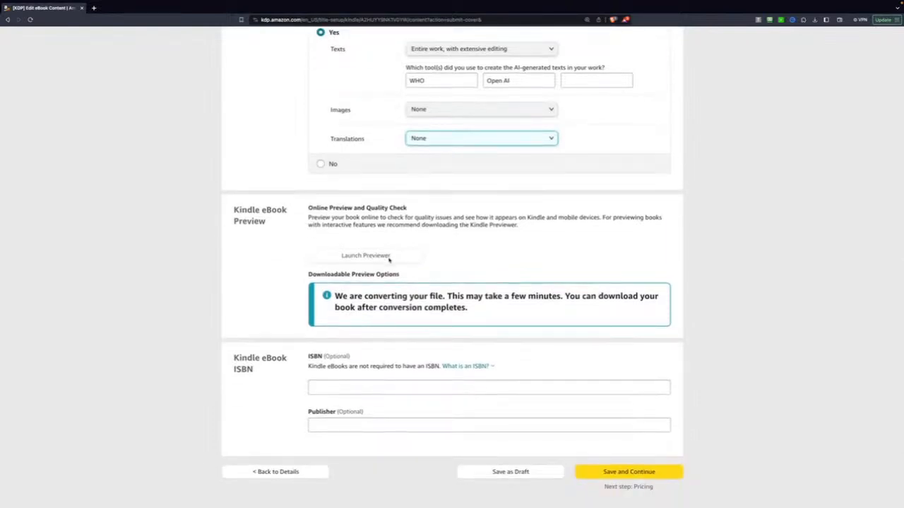
pyautogui.click(627, 471)
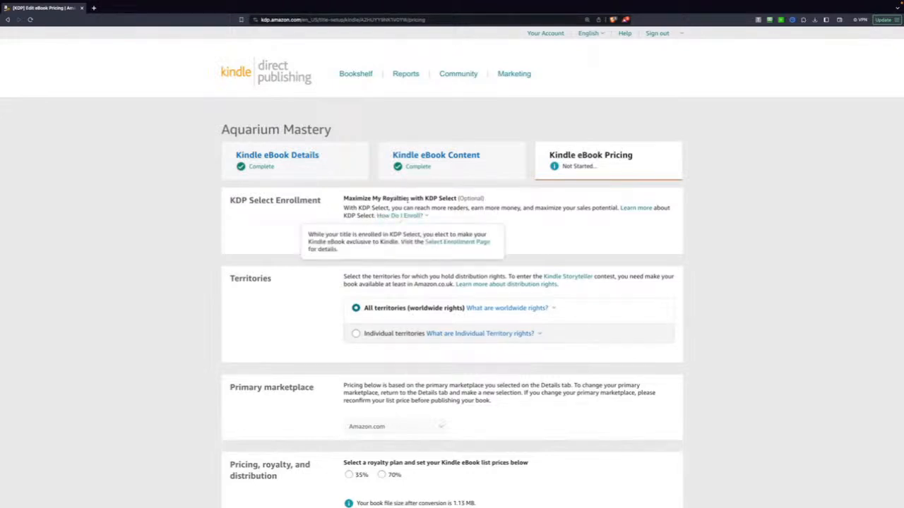
# Enroll the book in KDP Select and set the 70% royalty plan with an Amazon.com list price of 4.99 USD
pyautogui.click(347, 231)
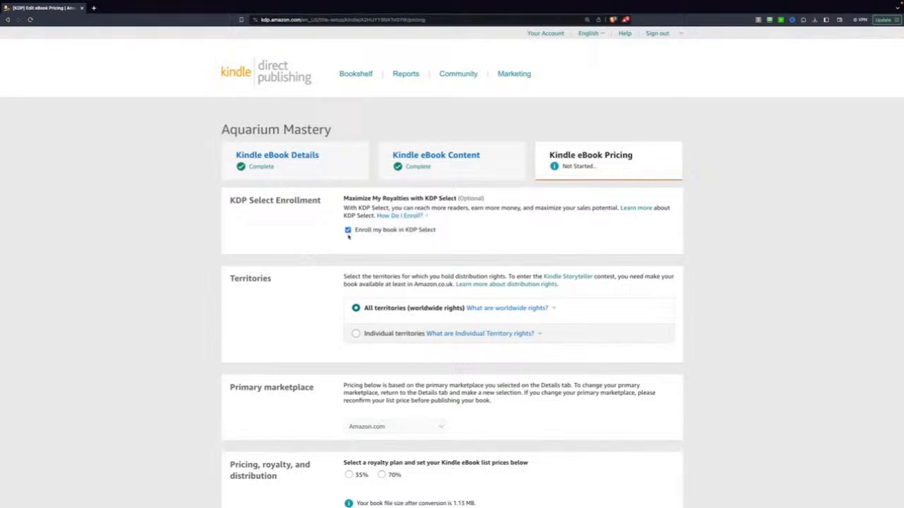
pyautogui.scroll(-3, 353, 257)
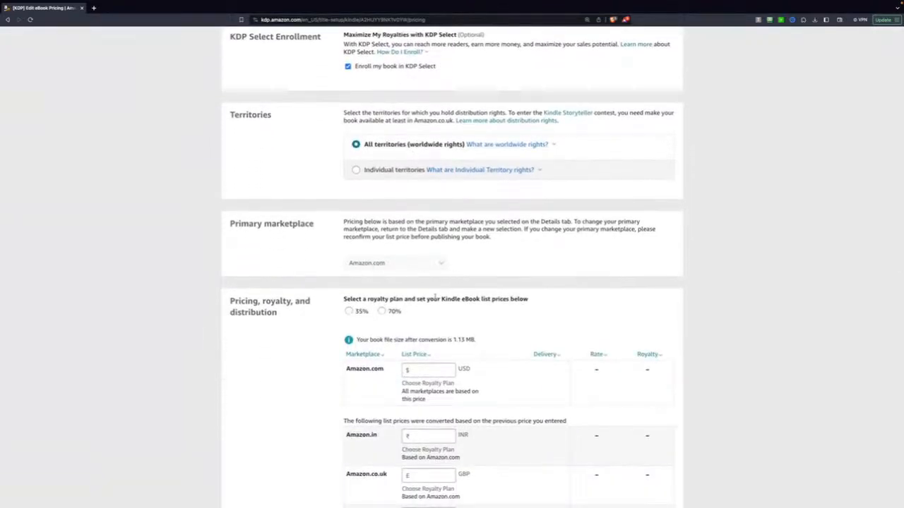
pyautogui.click(381, 311)
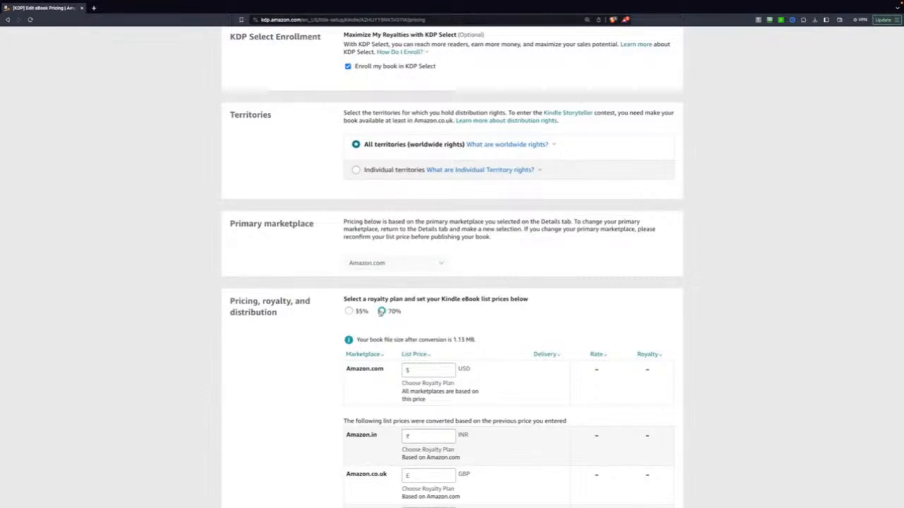
pyautogui.click(414, 370)
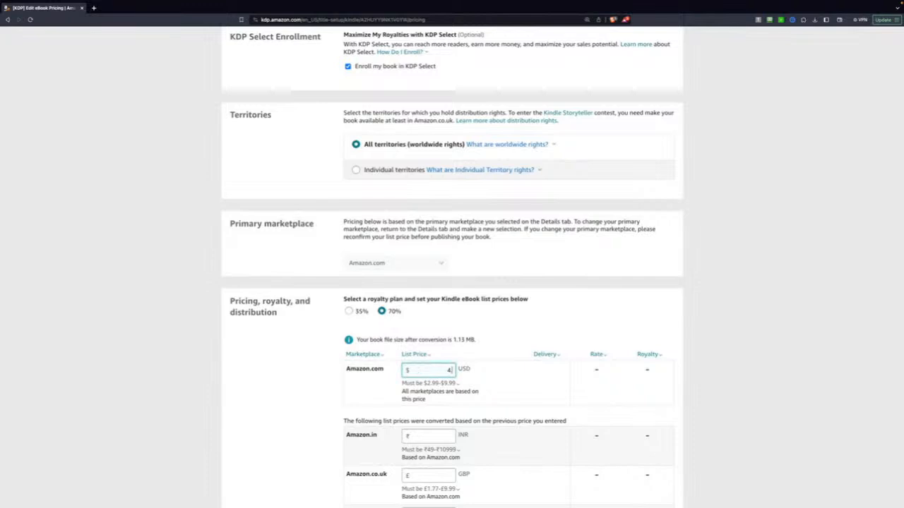
pyautogui.write('4.99')
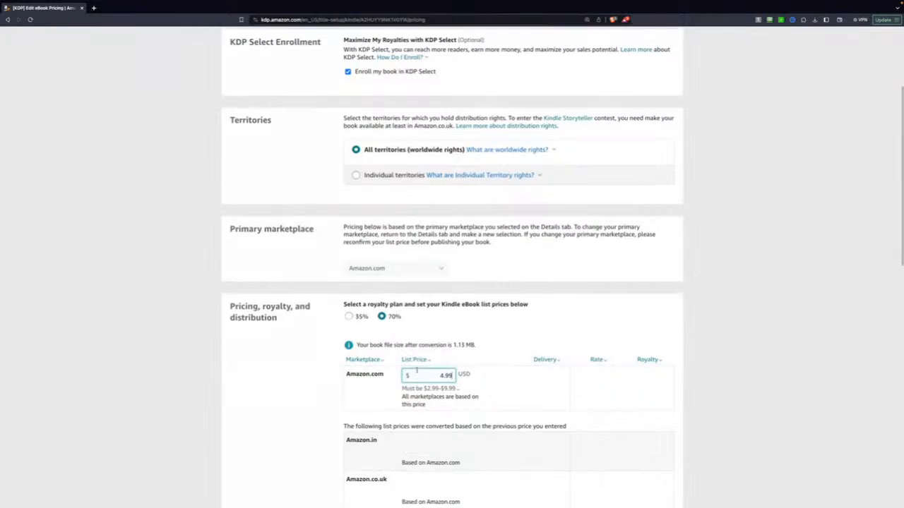
# Publish the Kindle eBook with the converted marketplace prices, and dismiss the submission confirmation without starting a paperback
pyautogui.scroll(-3, 424, 368)
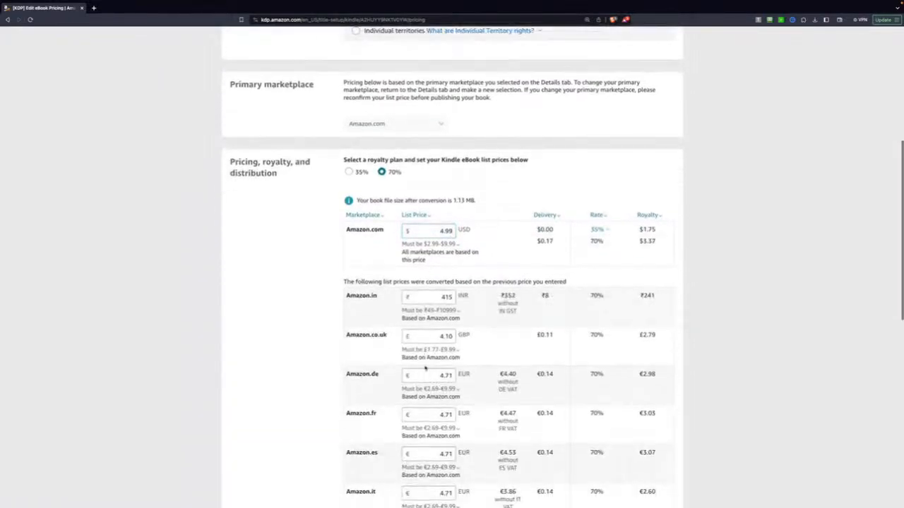
pyautogui.scroll(-5, 425, 367)
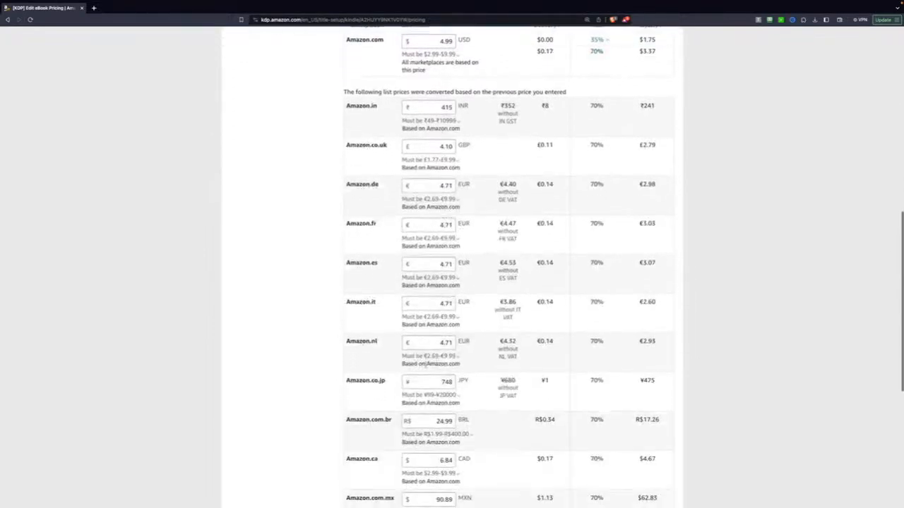
pyautogui.scroll(-2, 425, 365)
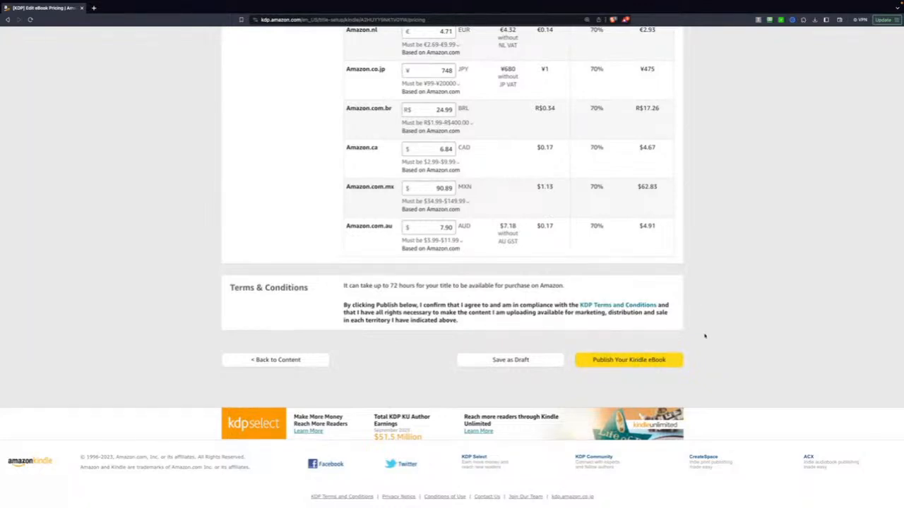
pyautogui.click(632, 363)
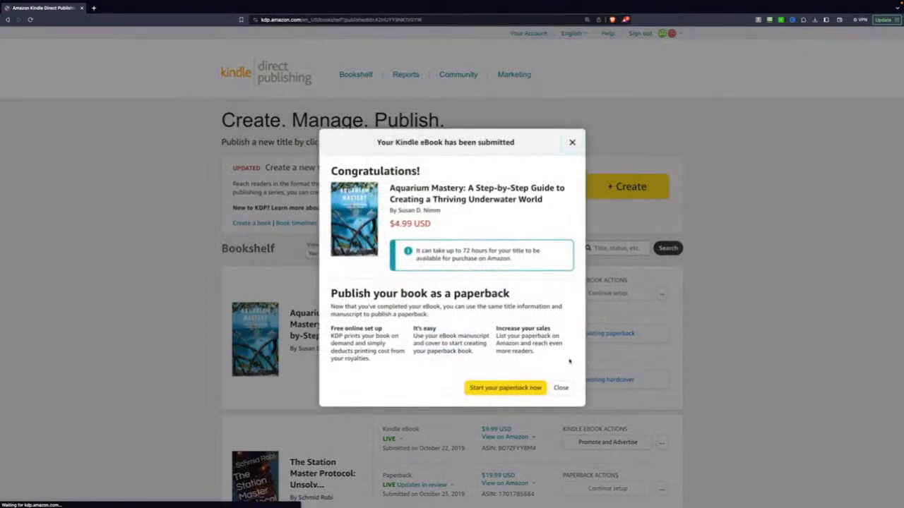
pyautogui.click(562, 389)
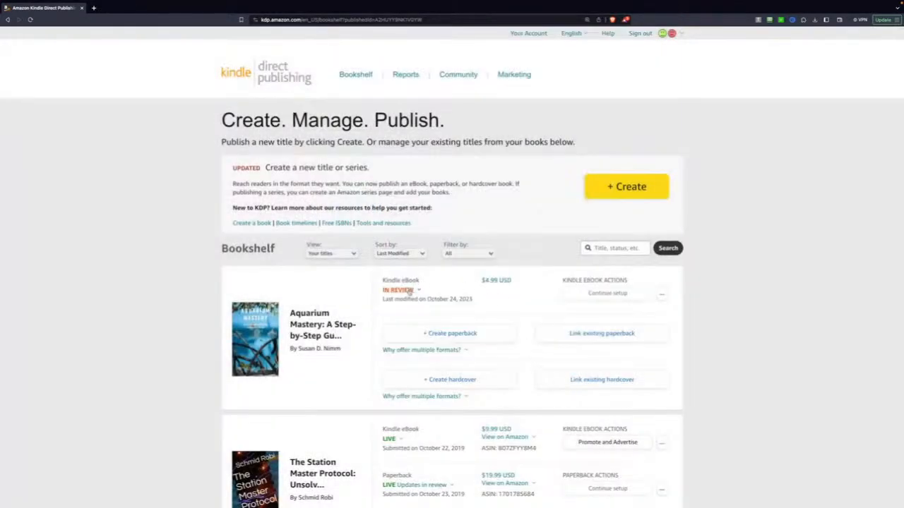
# Check the review status and available actions of the Aquarium Mastery e-book, and compare the publishing statuses of the other bookshelf titles
pyautogui.moveTo(393, 291)
pyautogui.scroll(-1, 663, 372)
pyautogui.scroll(-1, 662, 372)
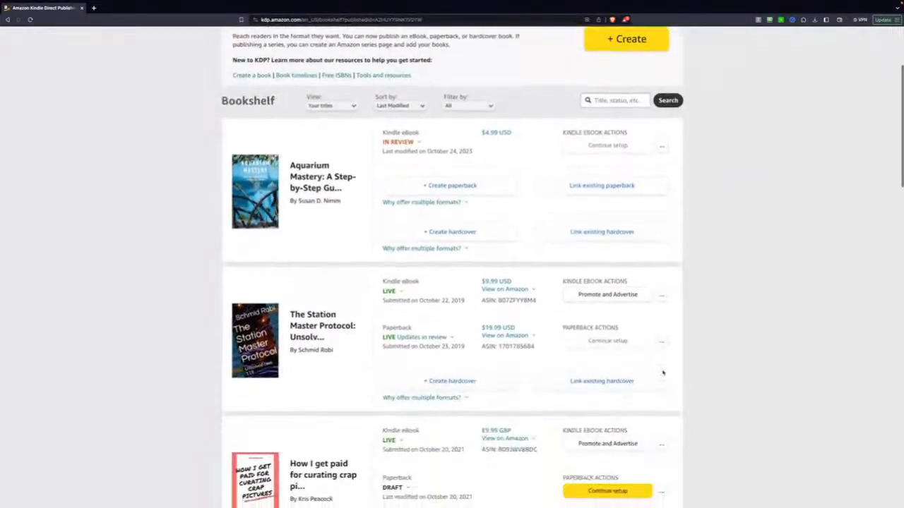
pyautogui.scroll(2, 662, 372)
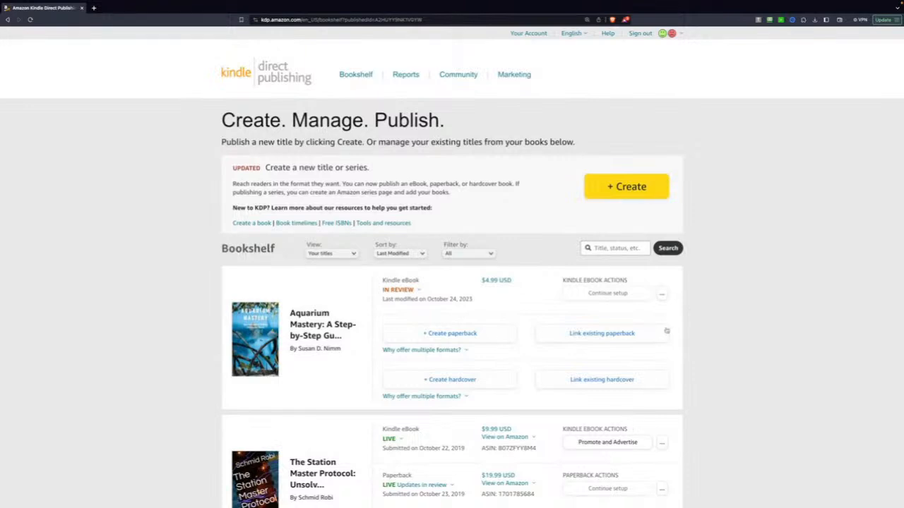
pyautogui.click(662, 295)
pyautogui.scroll(-5, 352, 304)
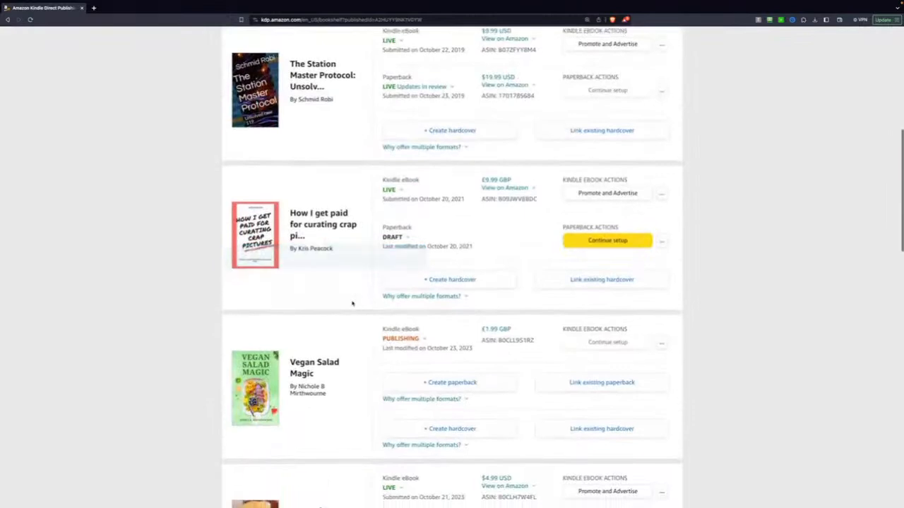
pyautogui.scroll(3, 352, 304)
pyautogui.scroll(-8, 352, 302)
pyautogui.scroll(1, 352, 302)
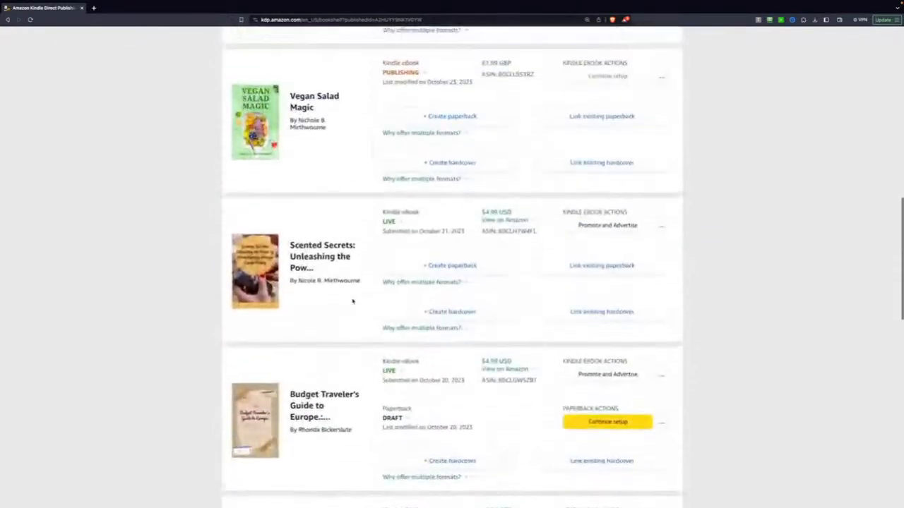
pyautogui.click(440, 153)
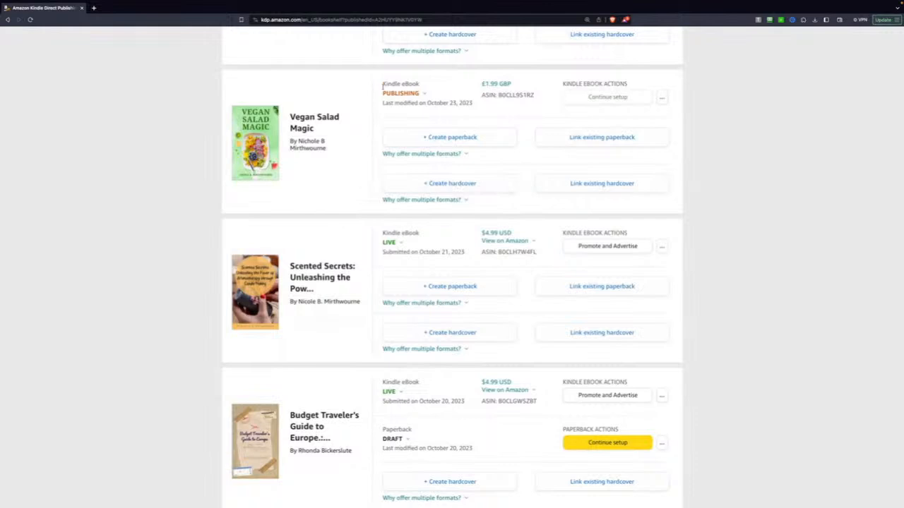
pyautogui.moveTo(401, 94)
# Open the promotion and advertising page for Scented Secrets, and examine its KDP Select enrollment, price promotion, ad campaign and existing promotion details
pyautogui.click(607, 247)
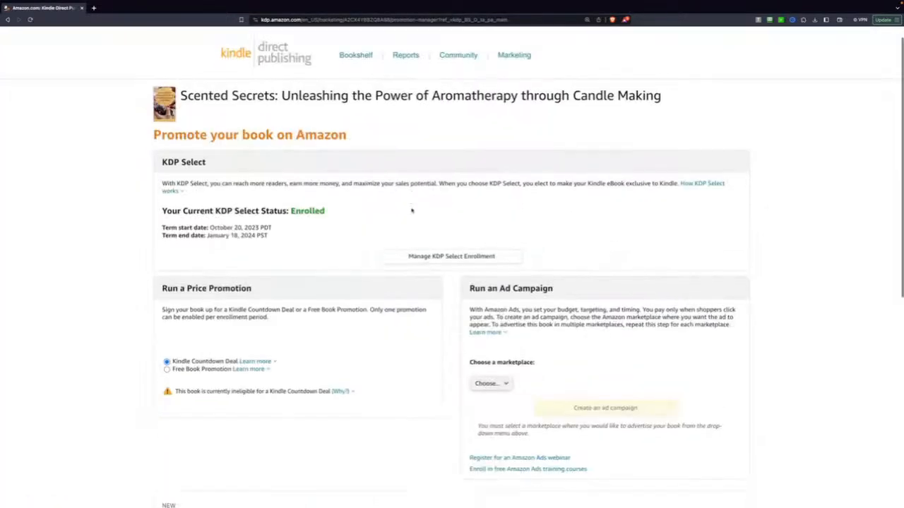
pyautogui.scroll(-5, 412, 211)
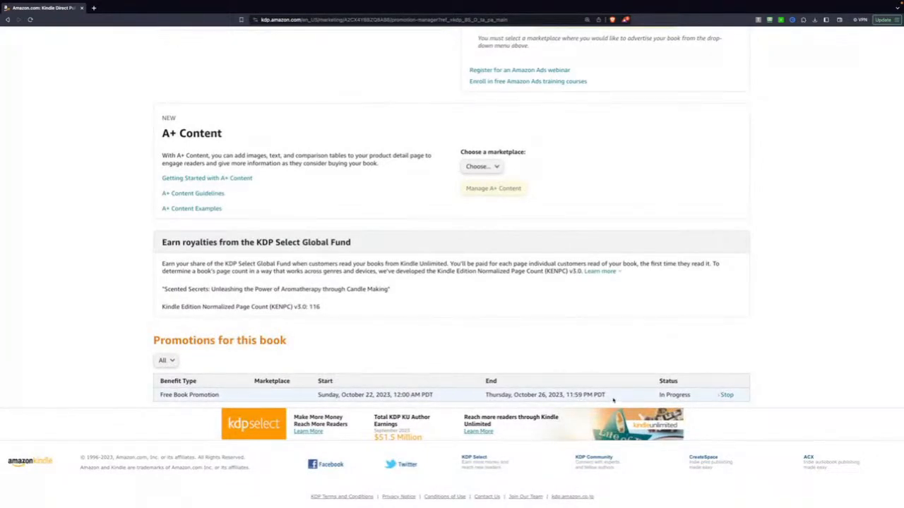
pyautogui.scroll(1, 482, 370)
pyautogui.scroll(5, 481, 367)
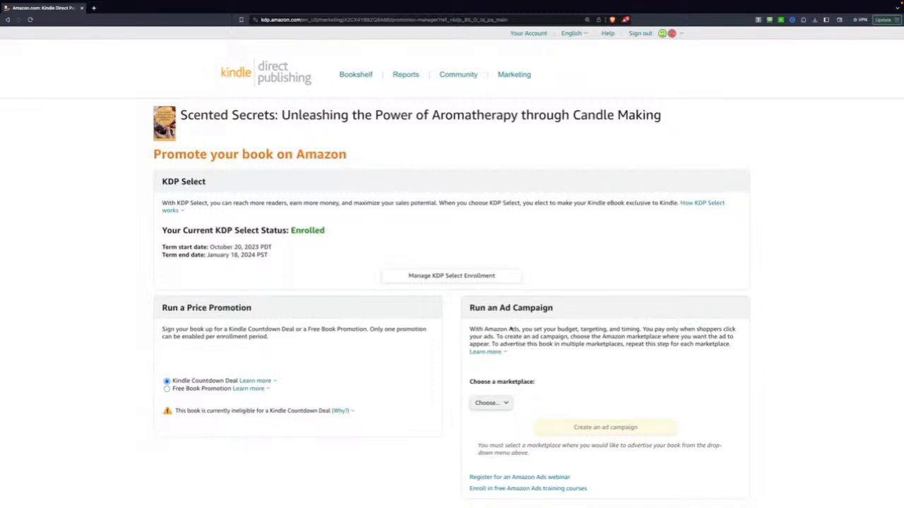
# Return to the bookshelf and look through the list of titles with their formats and statuses
pyautogui.click(365, 79)
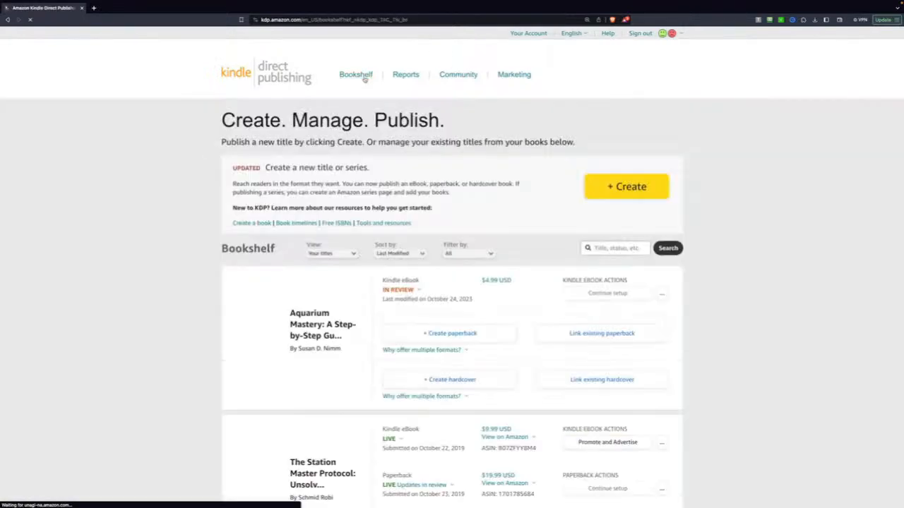
pyautogui.scroll(-2, 365, 80)
pyautogui.scroll(-2, 365, 81)
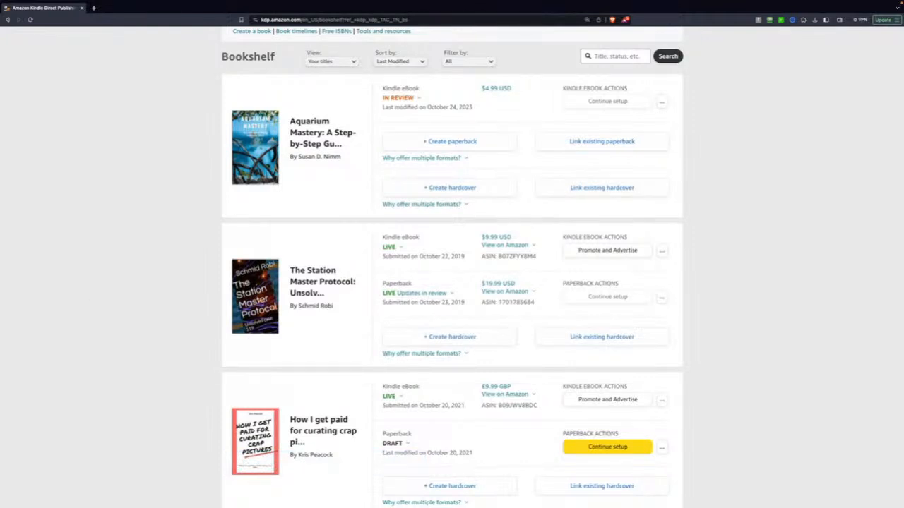
pyautogui.scroll(-7, 540, 286)
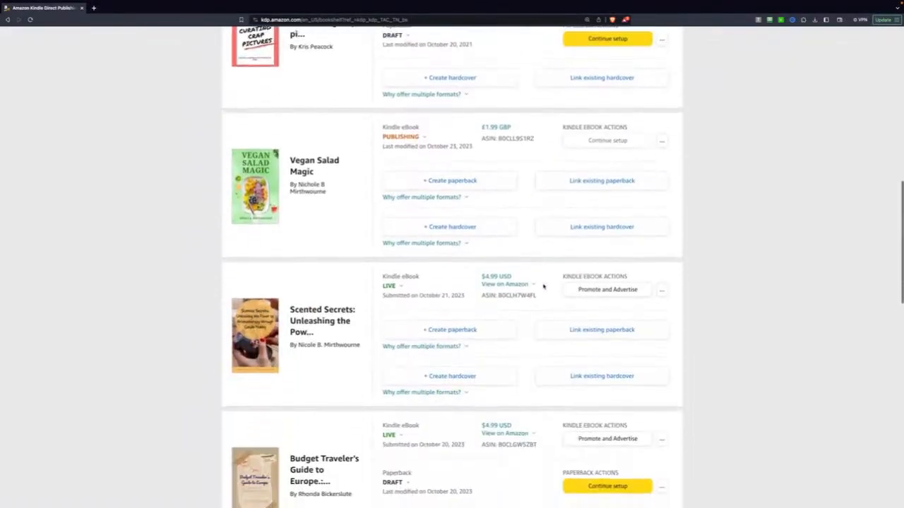
pyautogui.scroll(-3, 543, 286)
pyautogui.scroll(10, 543, 286)
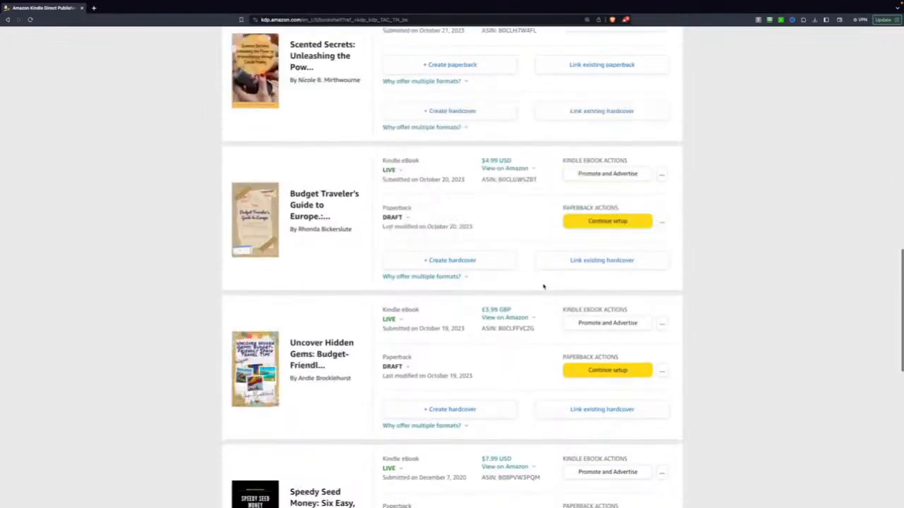
pyautogui.scroll(-2, 482, 262)
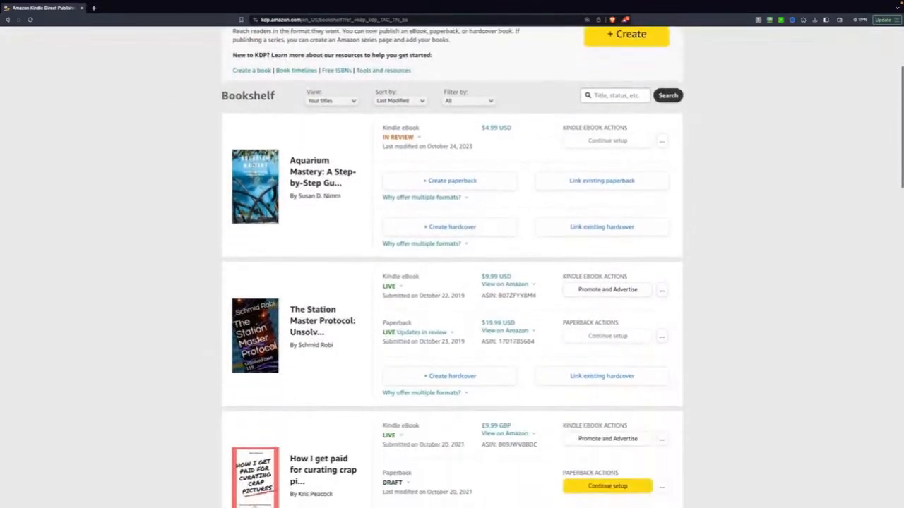
pyautogui.scroll(1, 252, 167)
pyautogui.scroll(1, 252, 166)
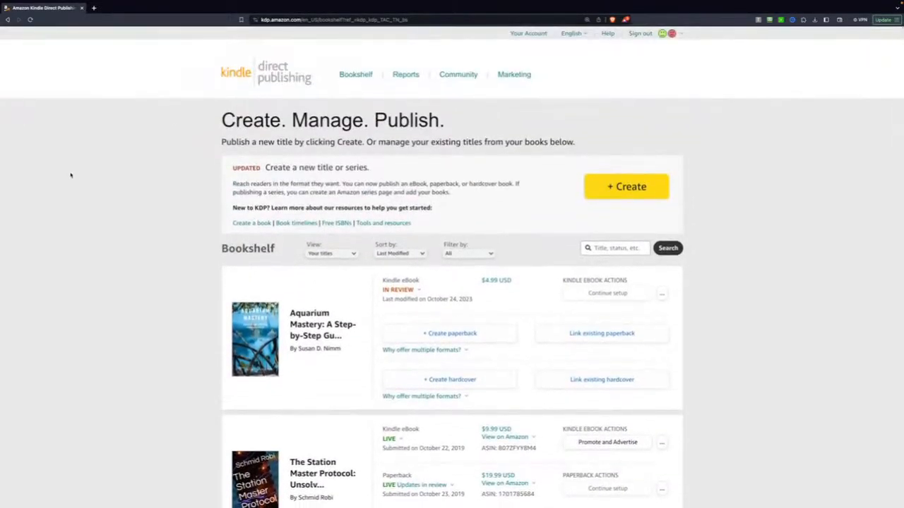